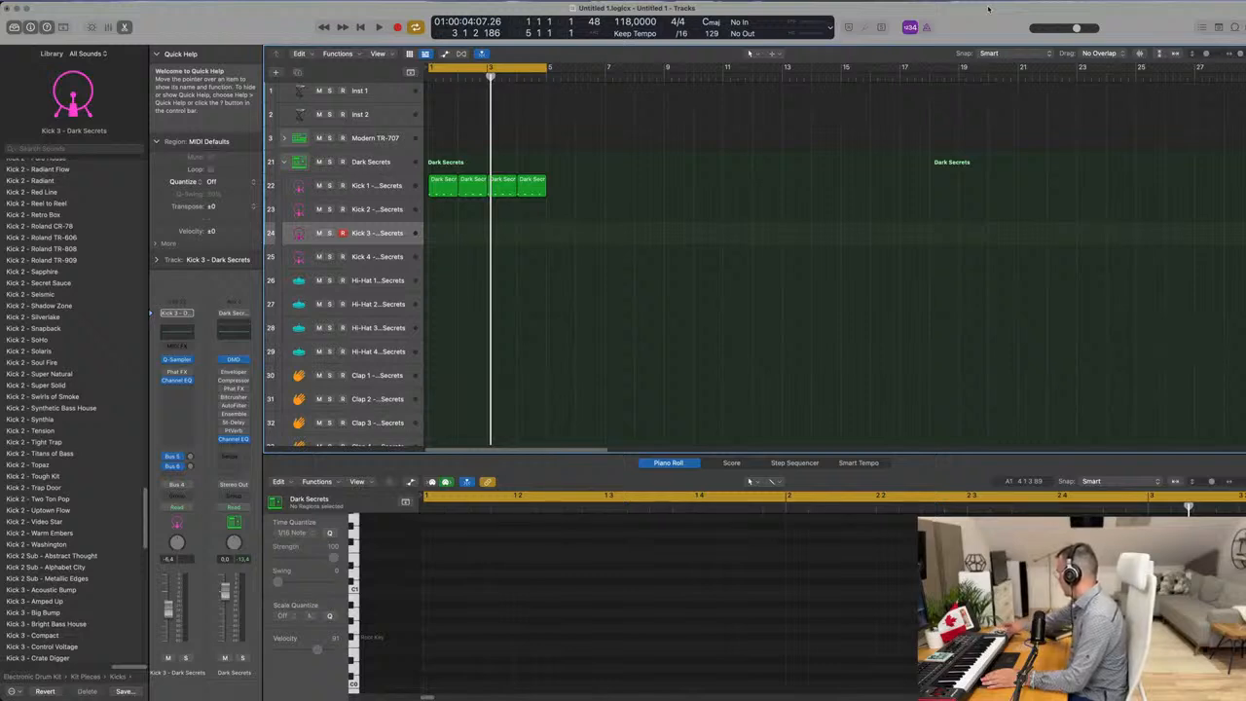
Play the beat and move the first Kick 1 region down to the Hi-Hat 1 track at bar 1.
key(space)
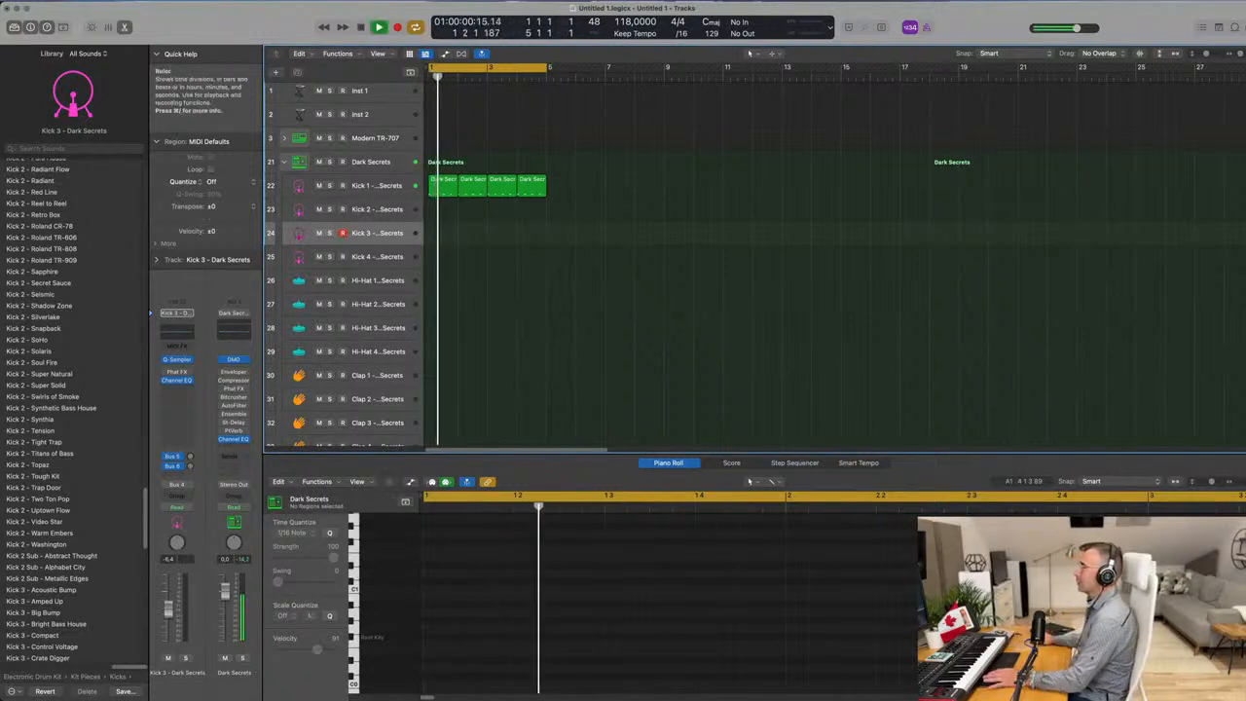
click(362, 191)
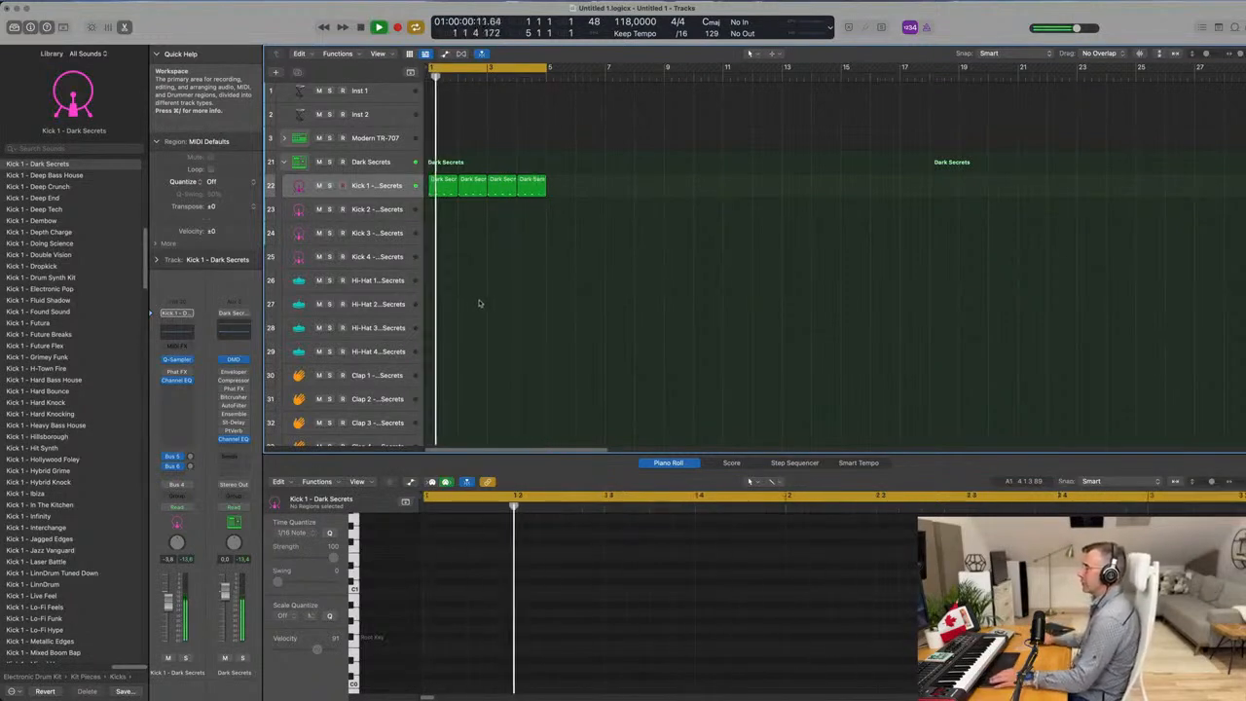
click(444, 190)
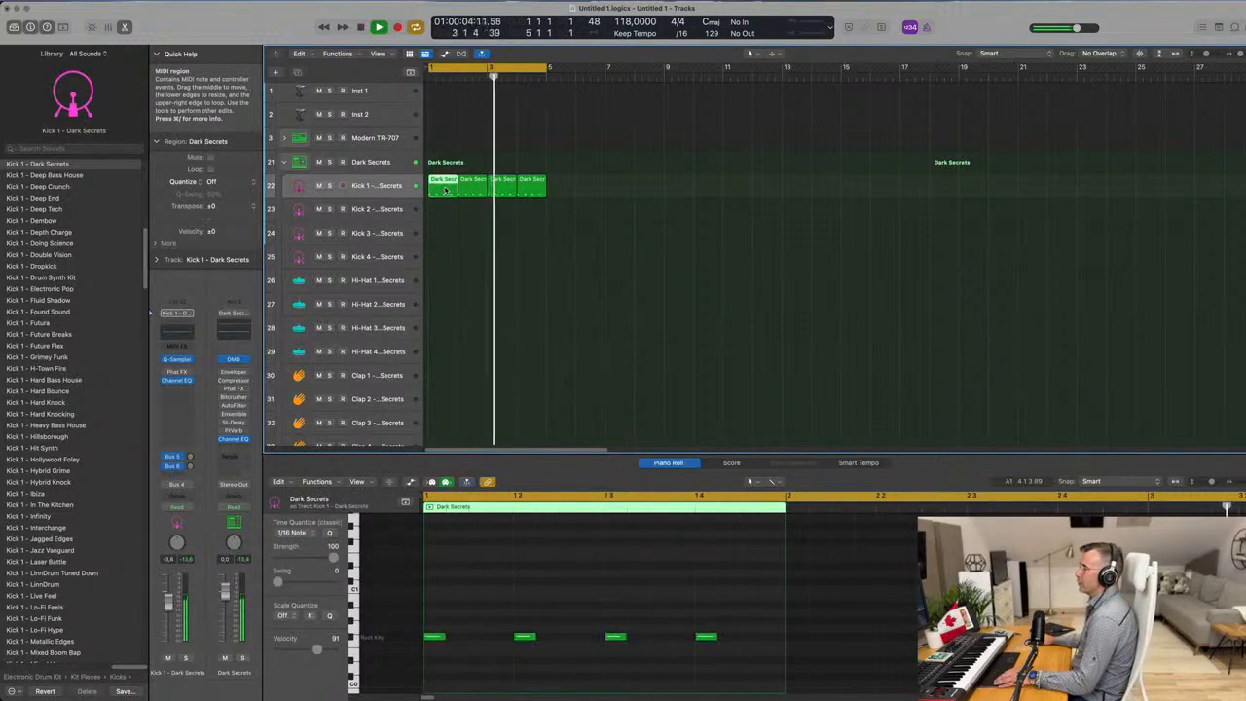
drag(444, 190, 444, 283)
Shift the moved region's four notes half a beat later onto the offbeats and play the loop.
drag(443, 624, 767, 683)
drag(436, 639, 760, 670)
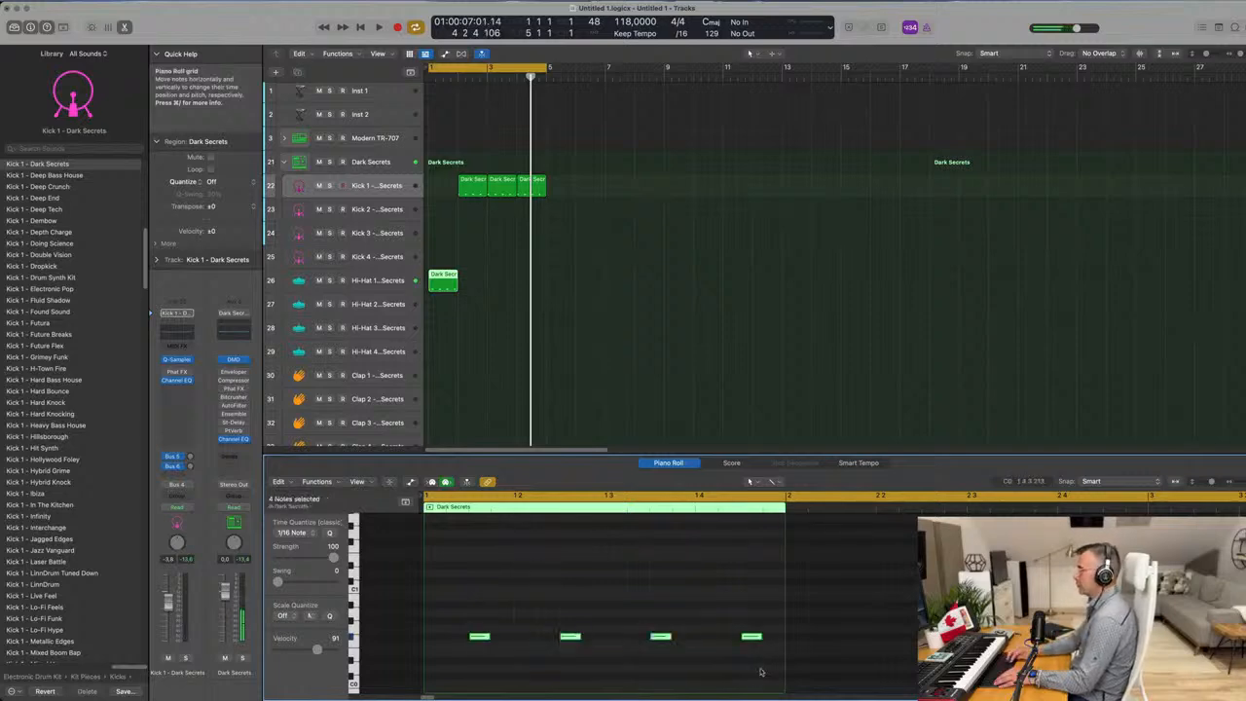
key(space)
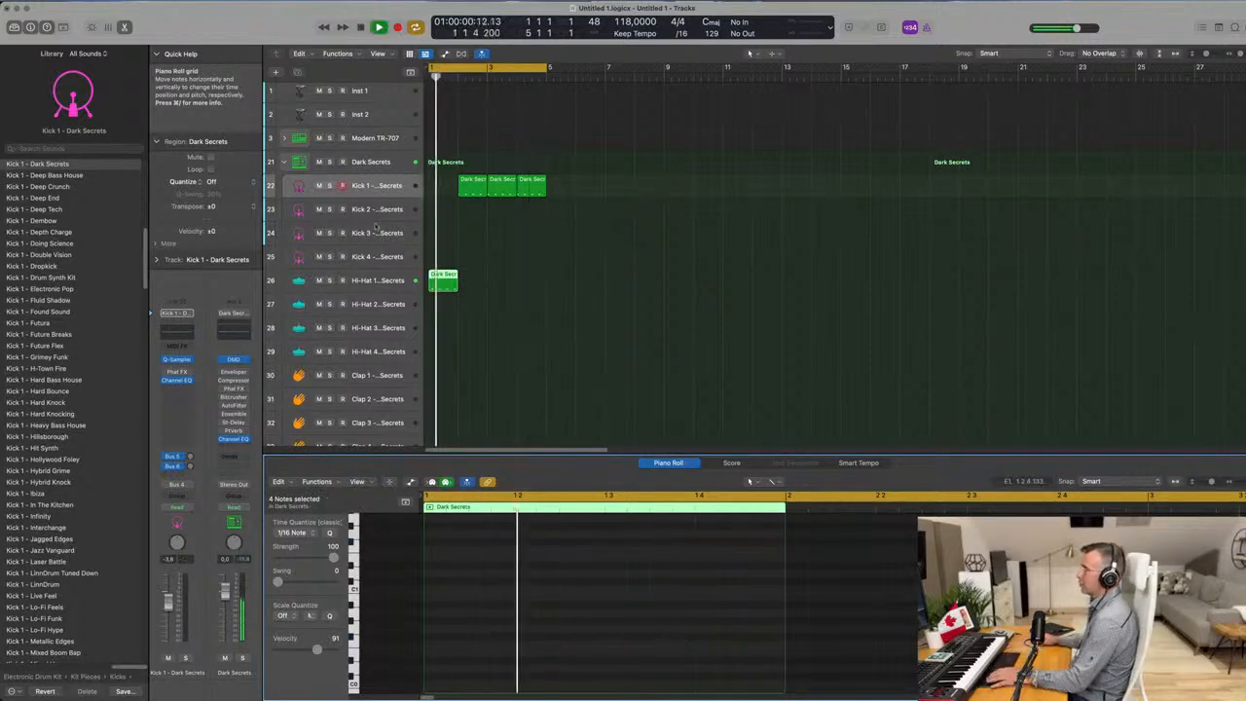
Copy the bar 2 Kick 1 region into bar 1 and move the hi-hat region to the Hi-Hat 2 track.
drag(473, 188, 446, 190)
click(440, 284)
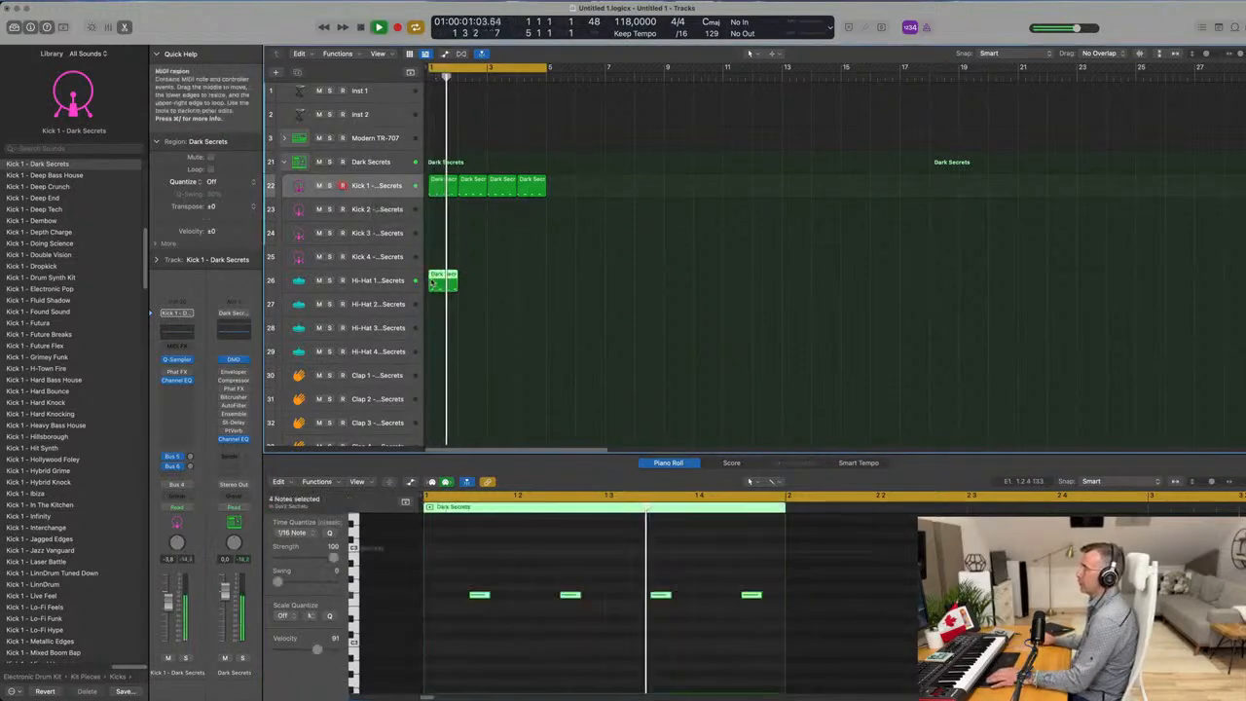
drag(441, 289, 443, 305)
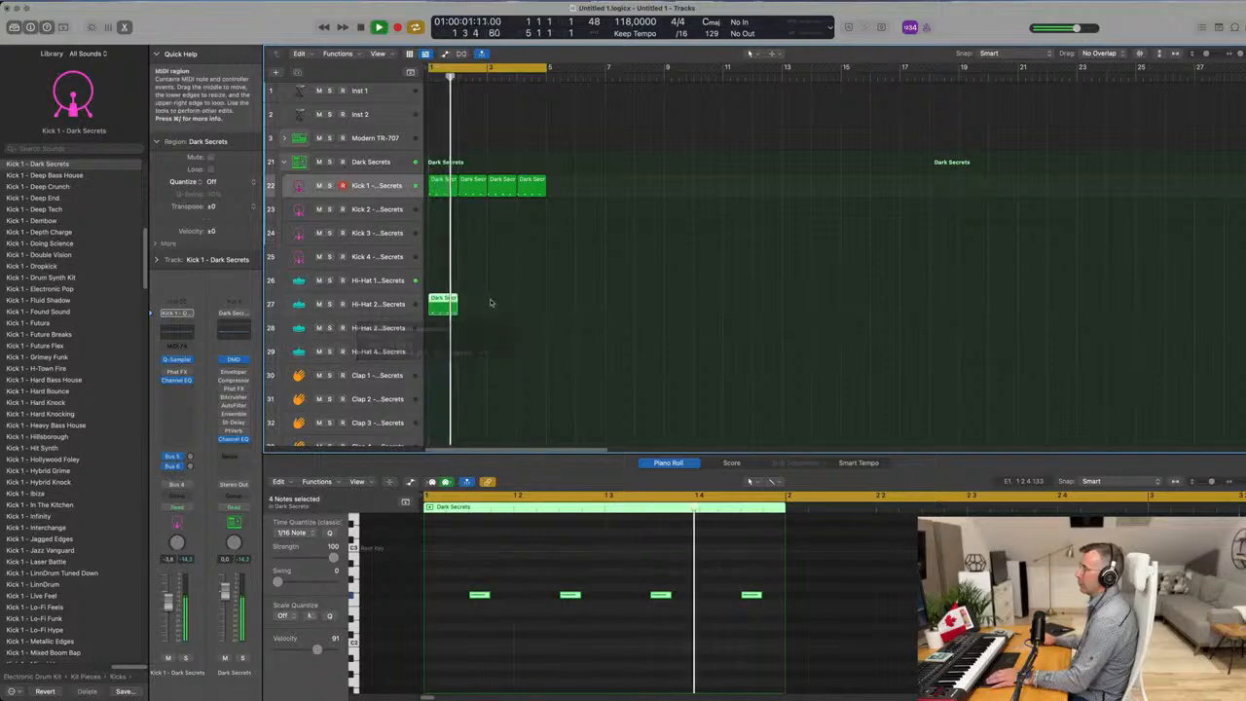
Raise all four notes of the Hi-Hat 2 region by one octave.
scroll(507, 348, down, 1)
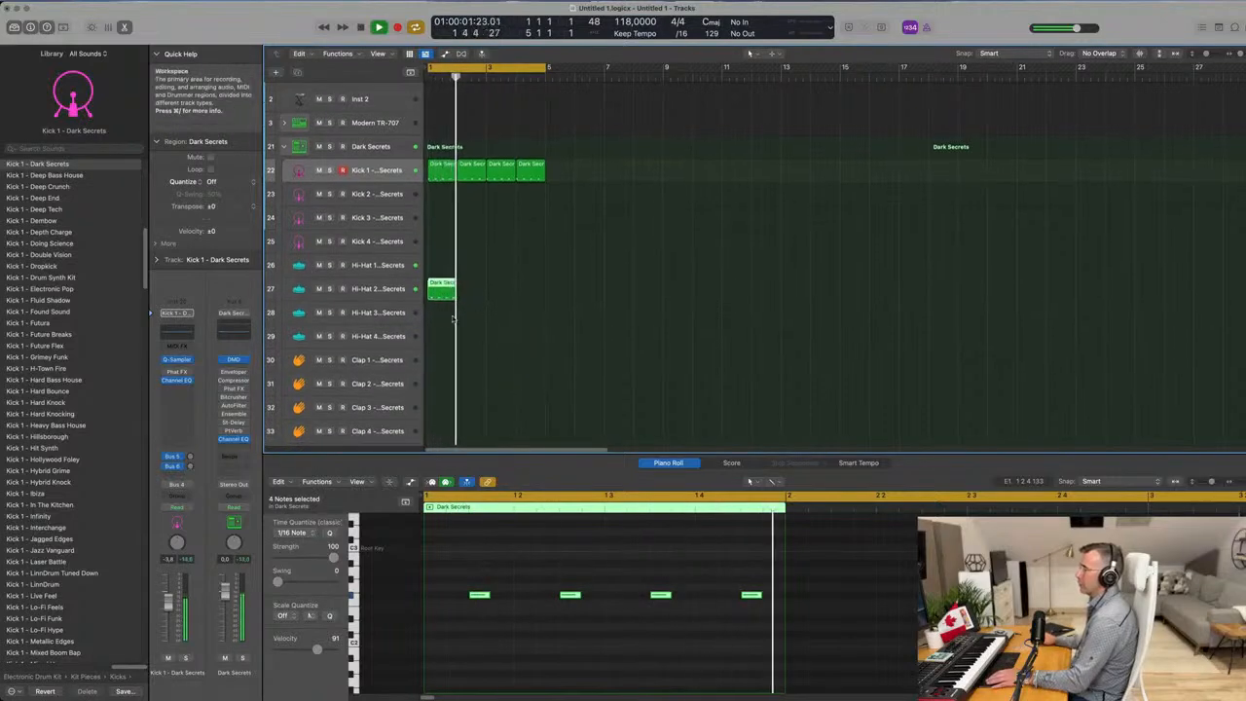
drag(479, 570, 762, 618)
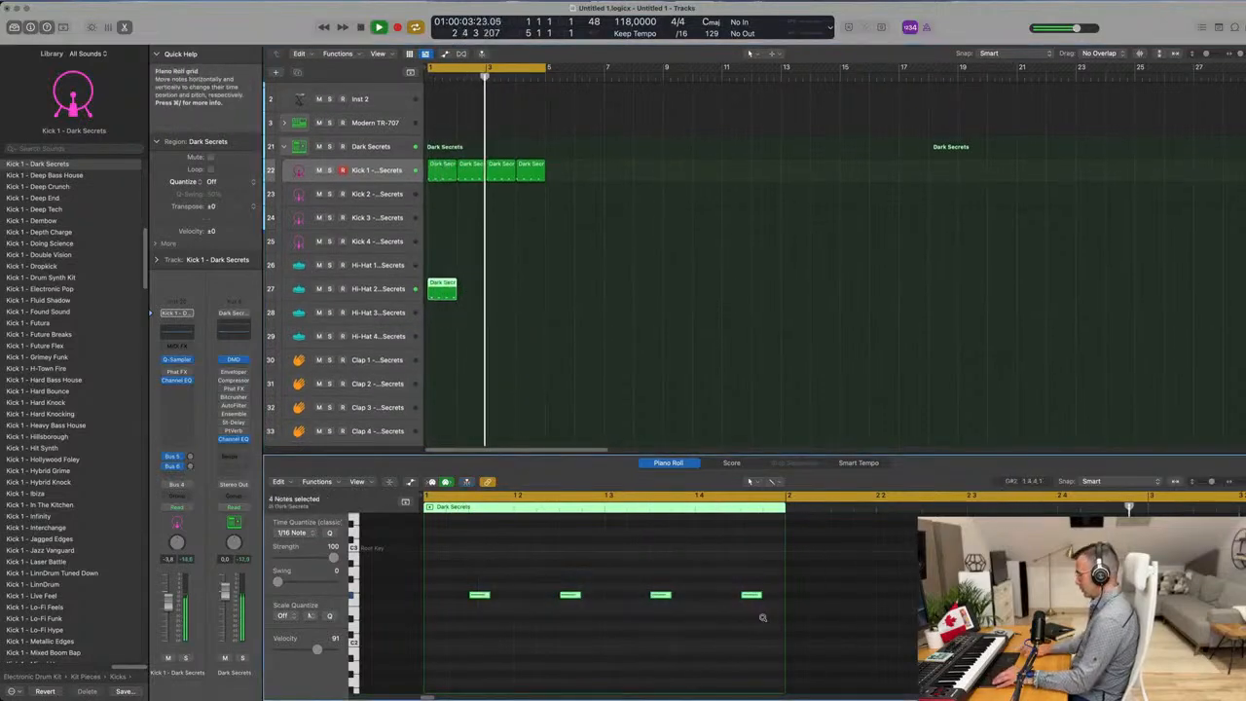
key(alt+shift+Up)
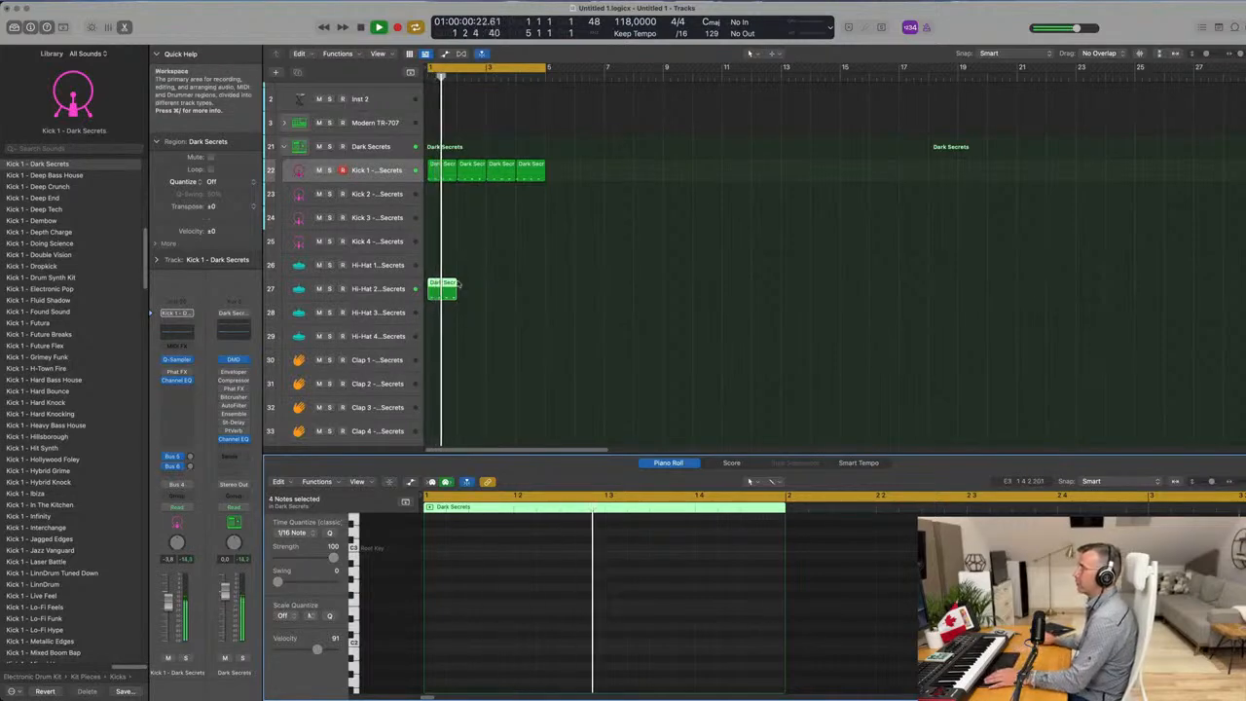
Move the hi-hat region to the Hi-Hat 3 track, repeat it three times to fill bars 1 to 4, and play the loop.
drag(442, 287, 440, 310)
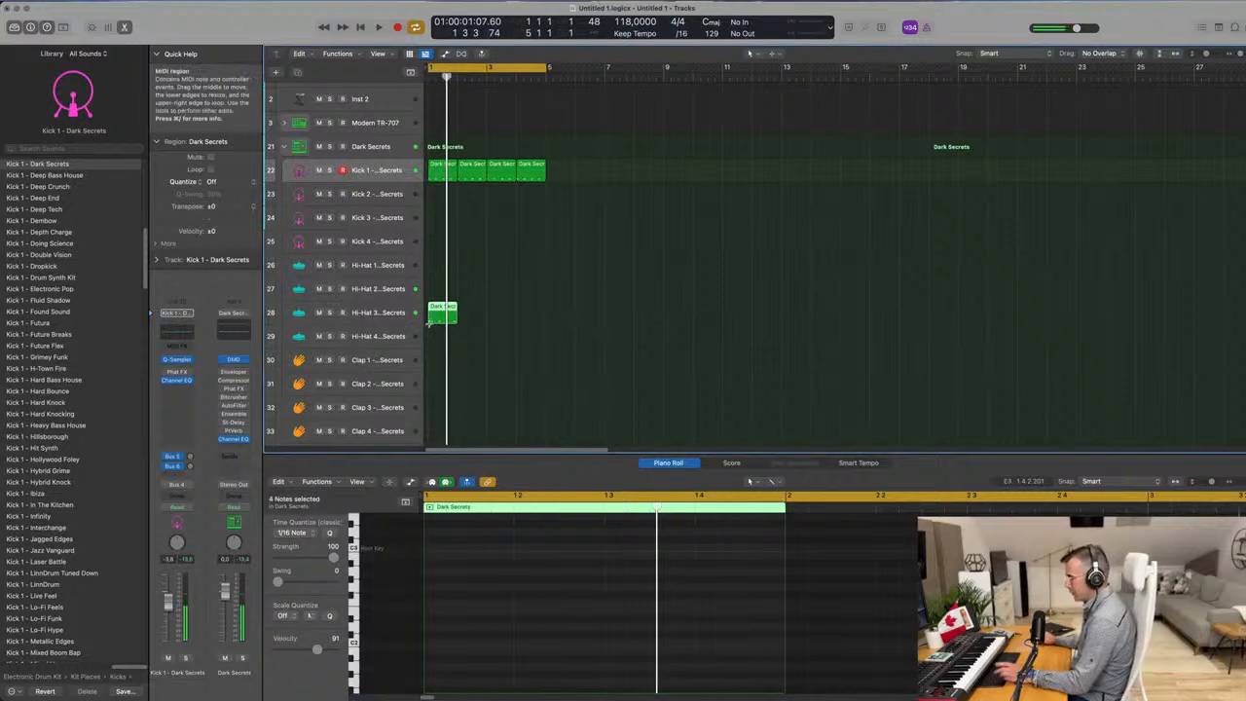
key(super+r)
key(super+r)
key(super+r)
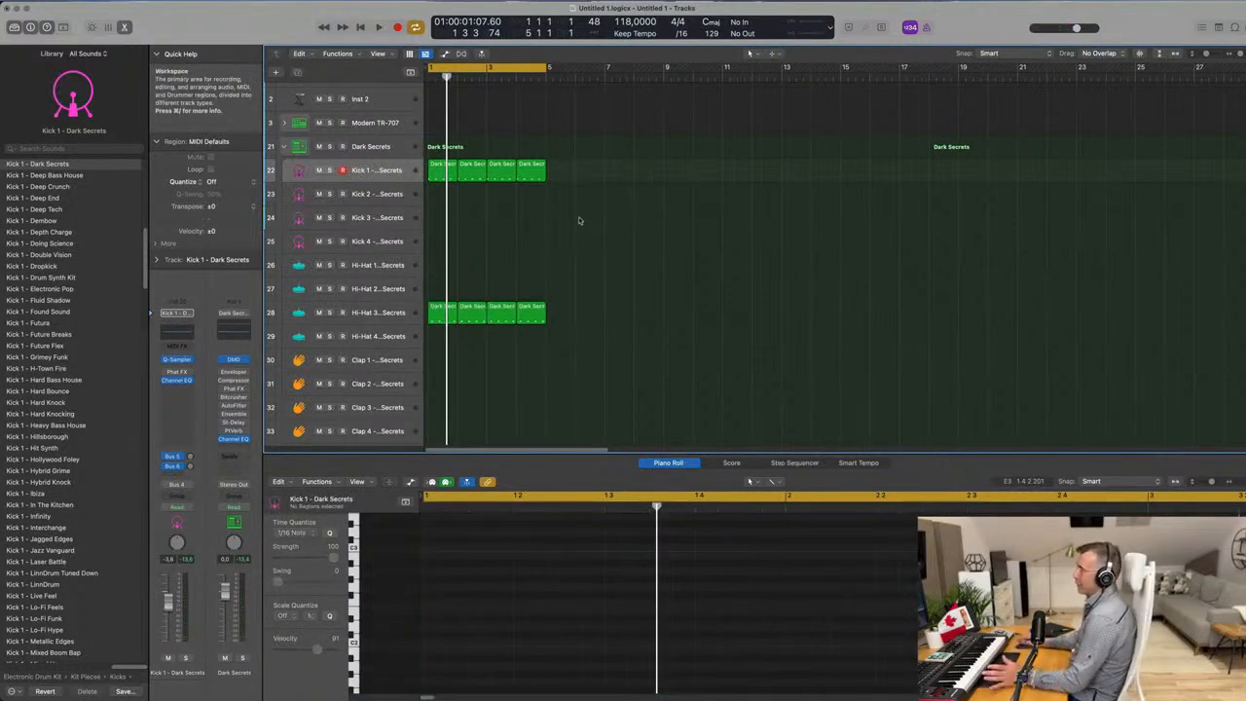
scroll(607, 264, up, 1)
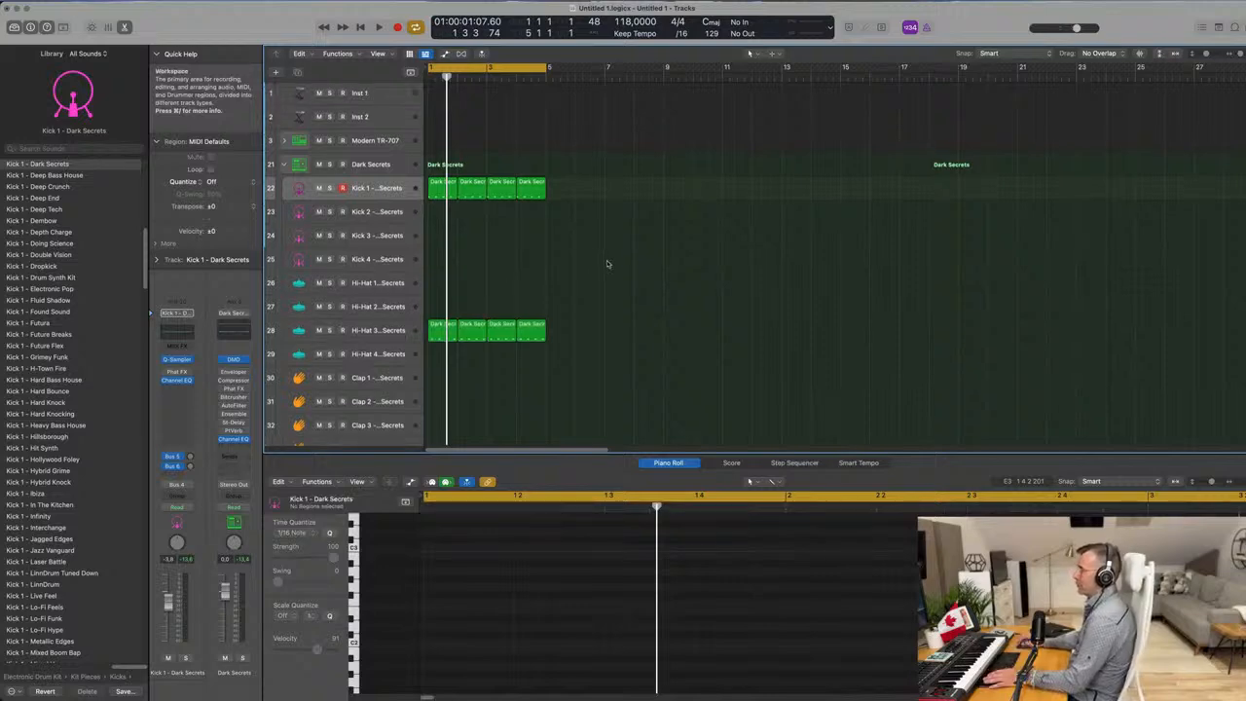
key(space)
click(393, 330)
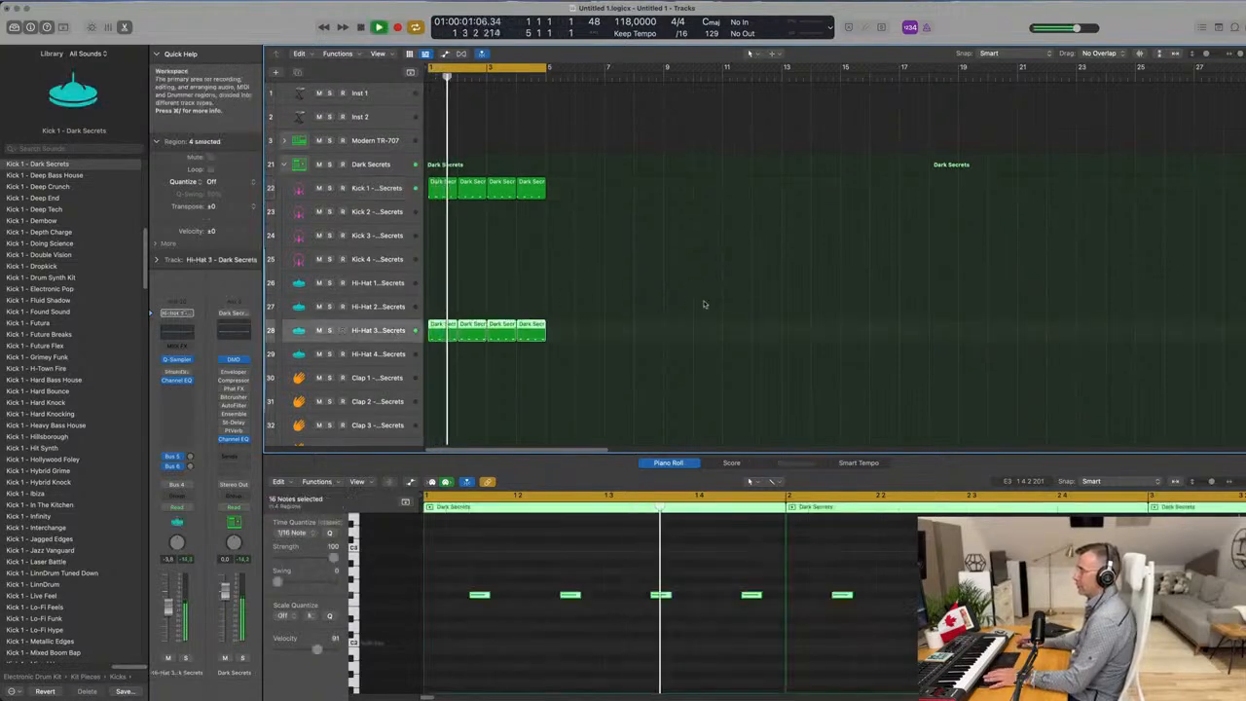
Copy the first Hi-Hat 3 region to the Clap 1 track at bar 1.
scroll(704, 304, down, 5)
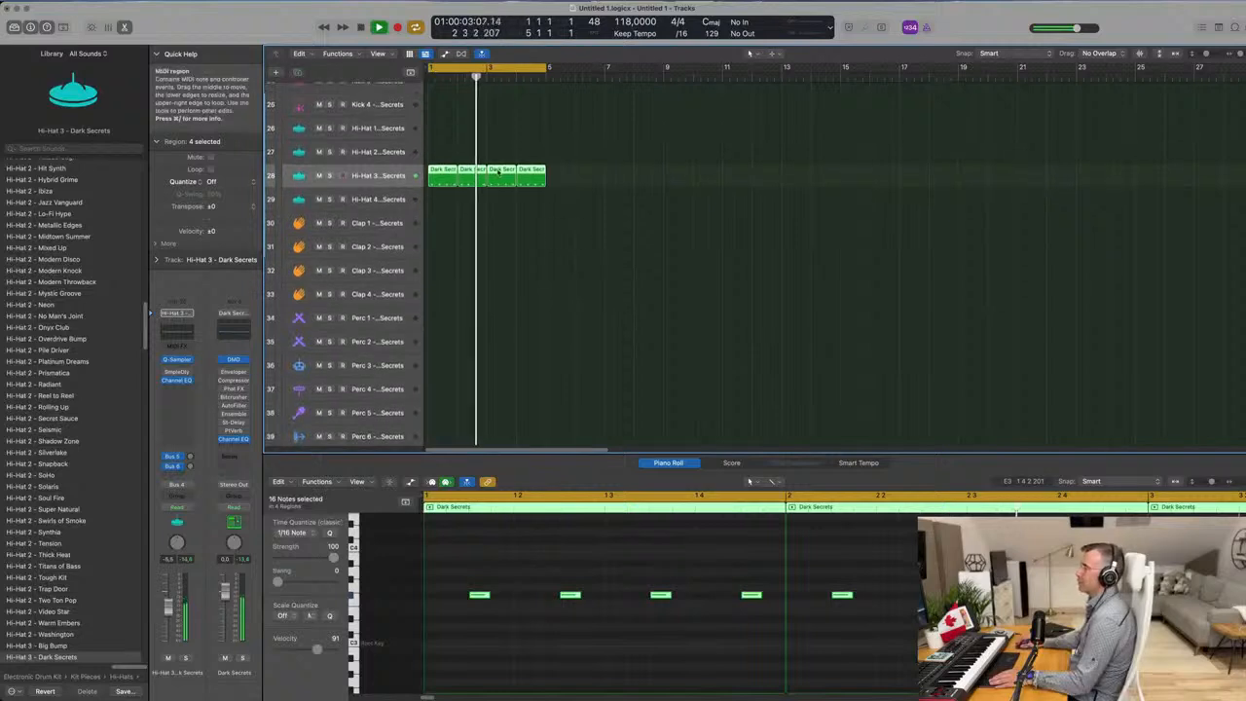
click(451, 134)
click(442, 176)
drag(441, 176, 442, 223)
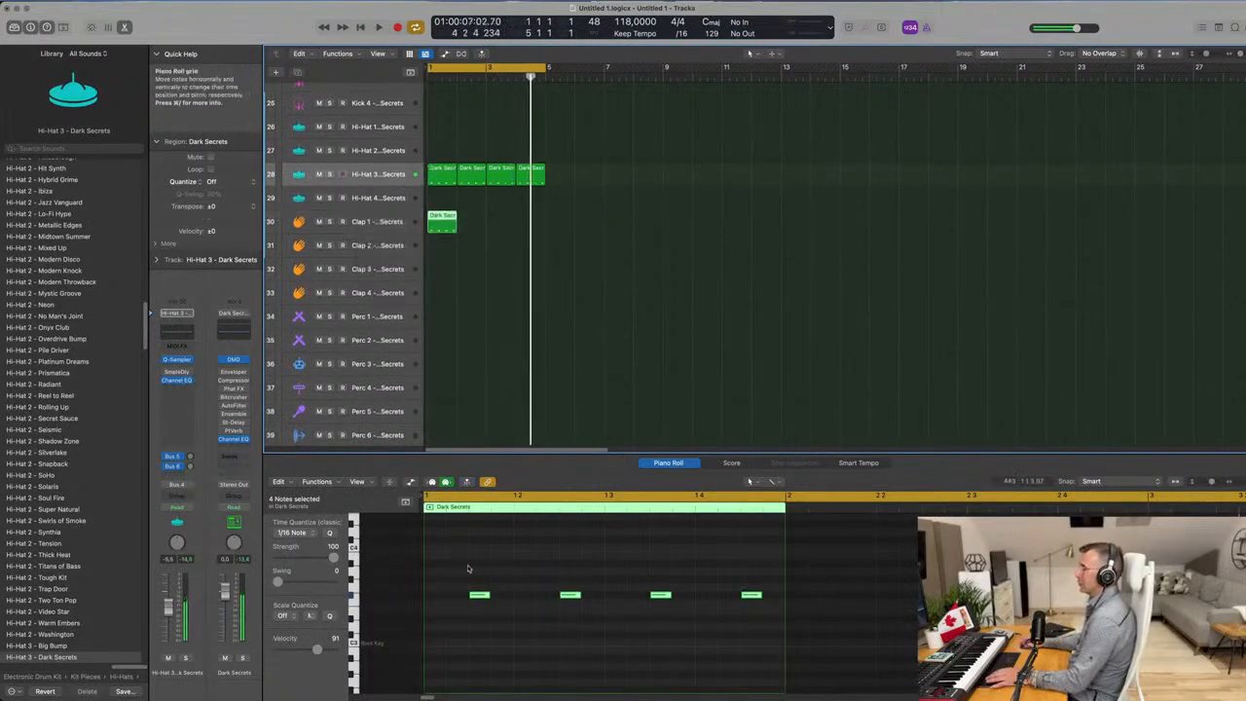
Delete the first three notes of the Clap 1 region and move the remaining note to 1 4 1 1, one octave lower.
drag(465, 568, 662, 610)
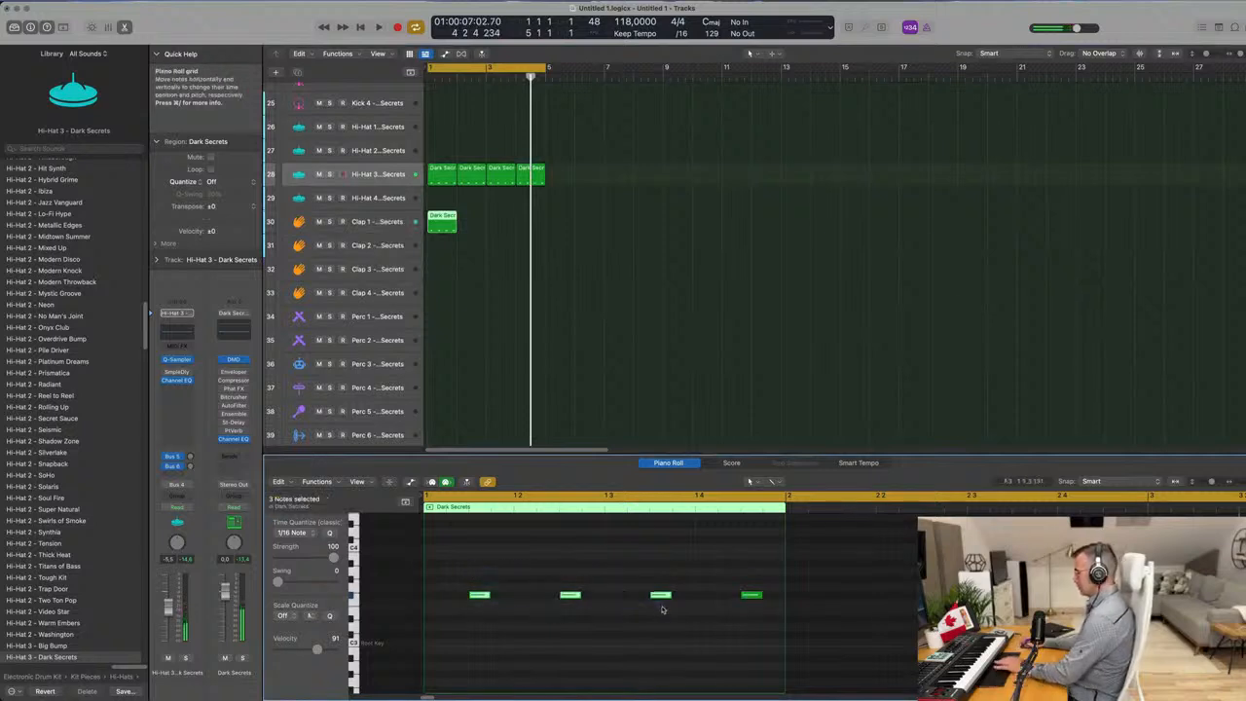
drag(741, 595, 708, 599)
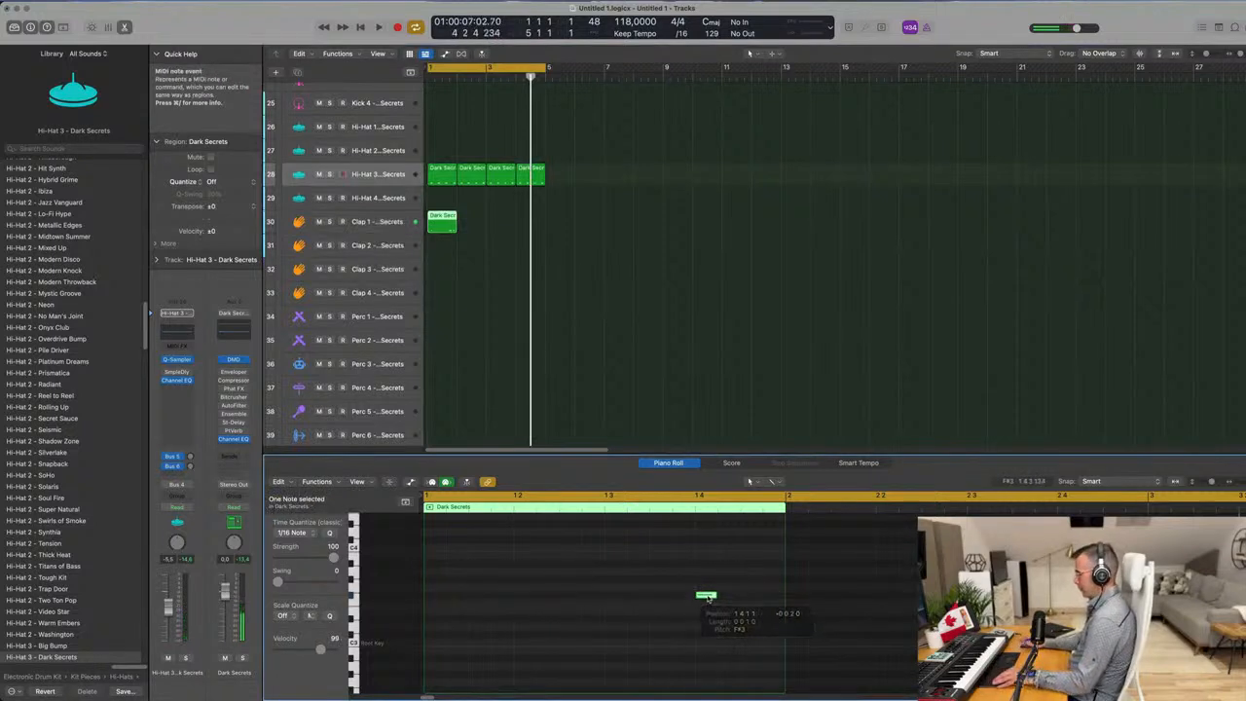
key(space)
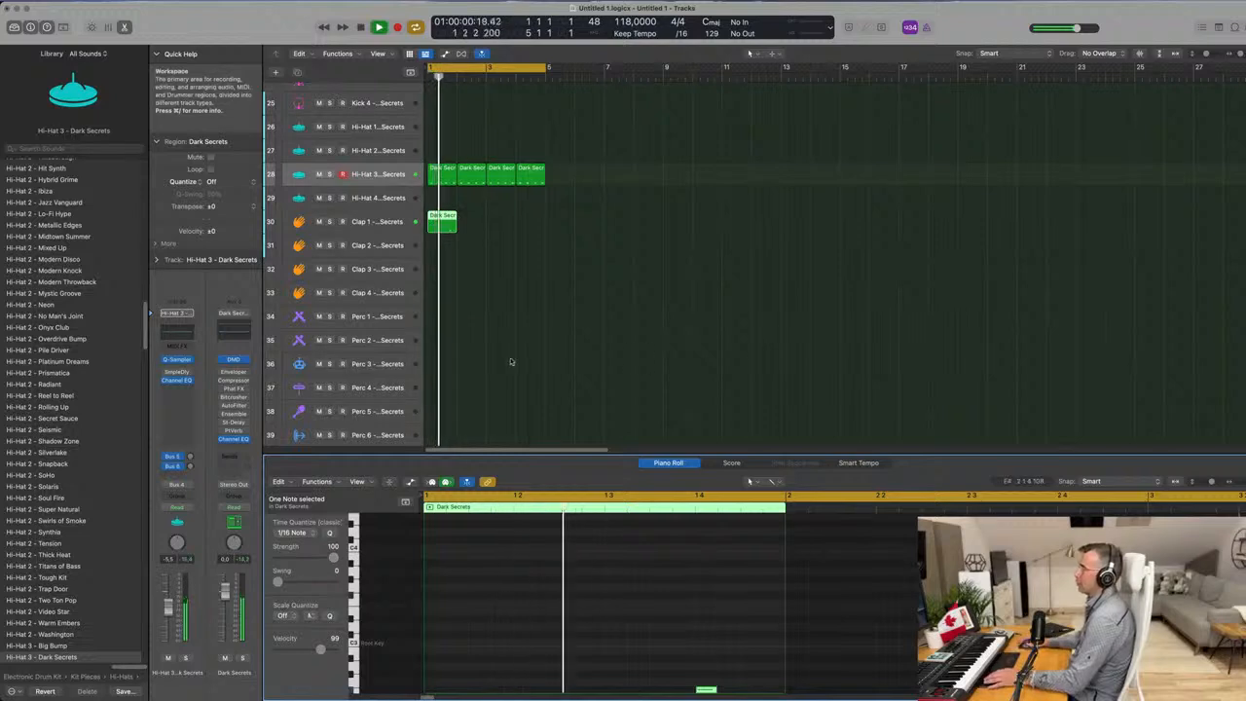
Move the clap region to the Clap 2 track and repeat it three times to fill bars 1 to 4.
drag(443, 223, 446, 246)
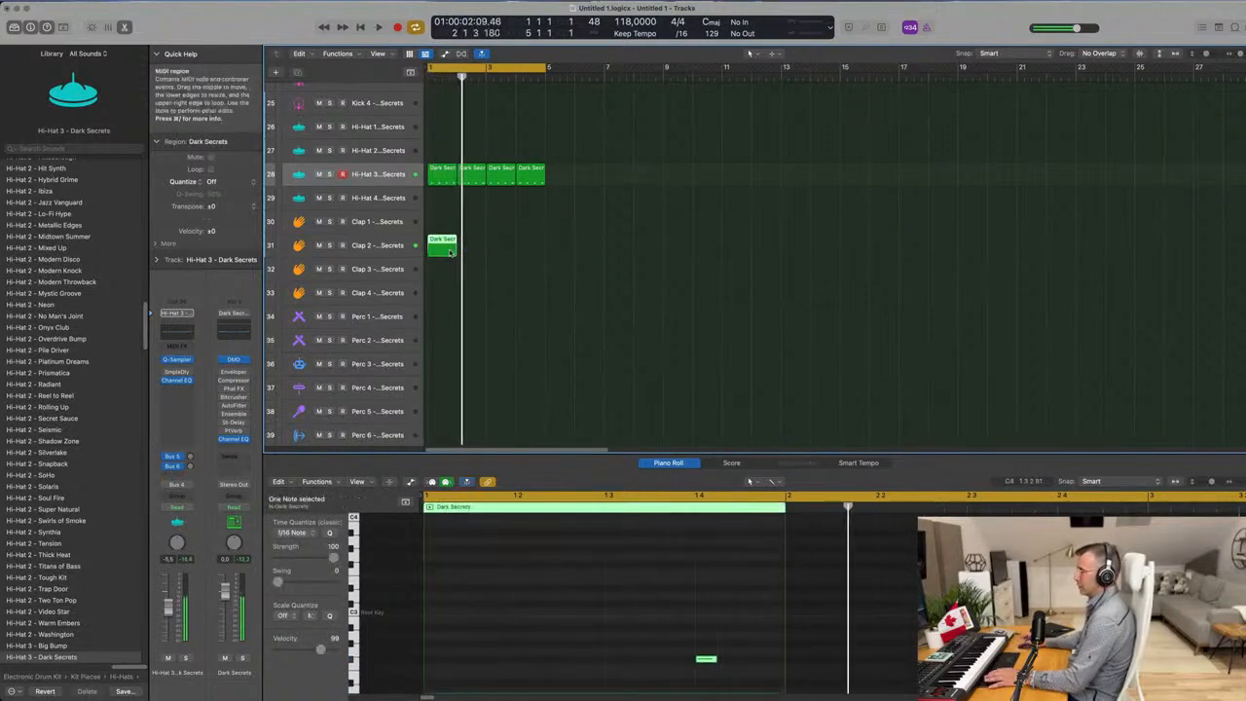
key(super+r)
key(super+r)
key(super+r)
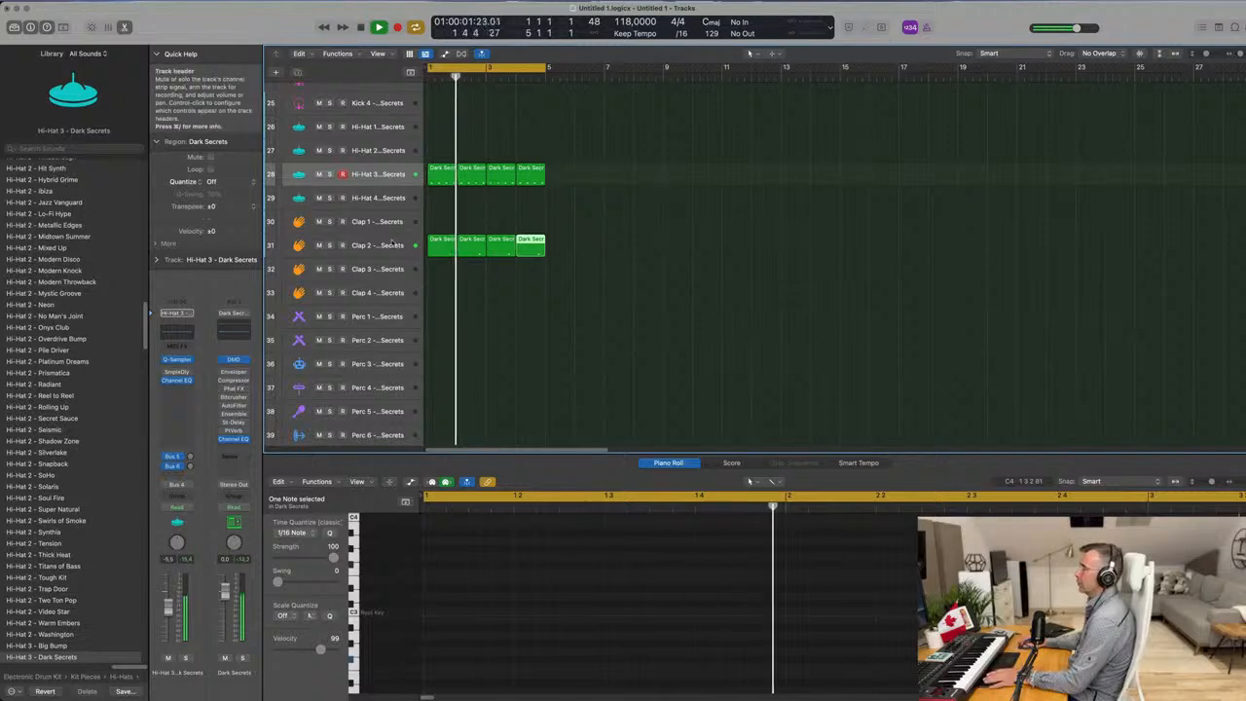
click(375, 247)
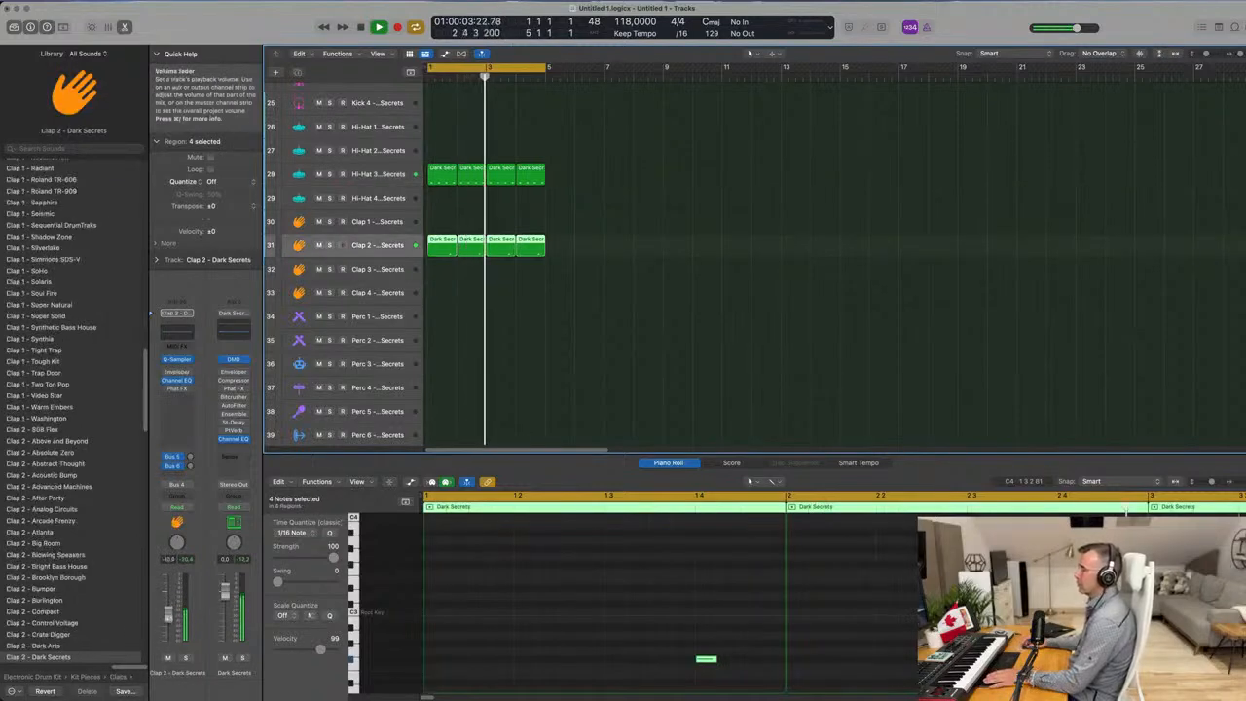
Copy the first Hi-Hat 3 region to the Perc 1 track at bar 1 and select the copy.
click(559, 341)
scroll(560, 335, down, 2)
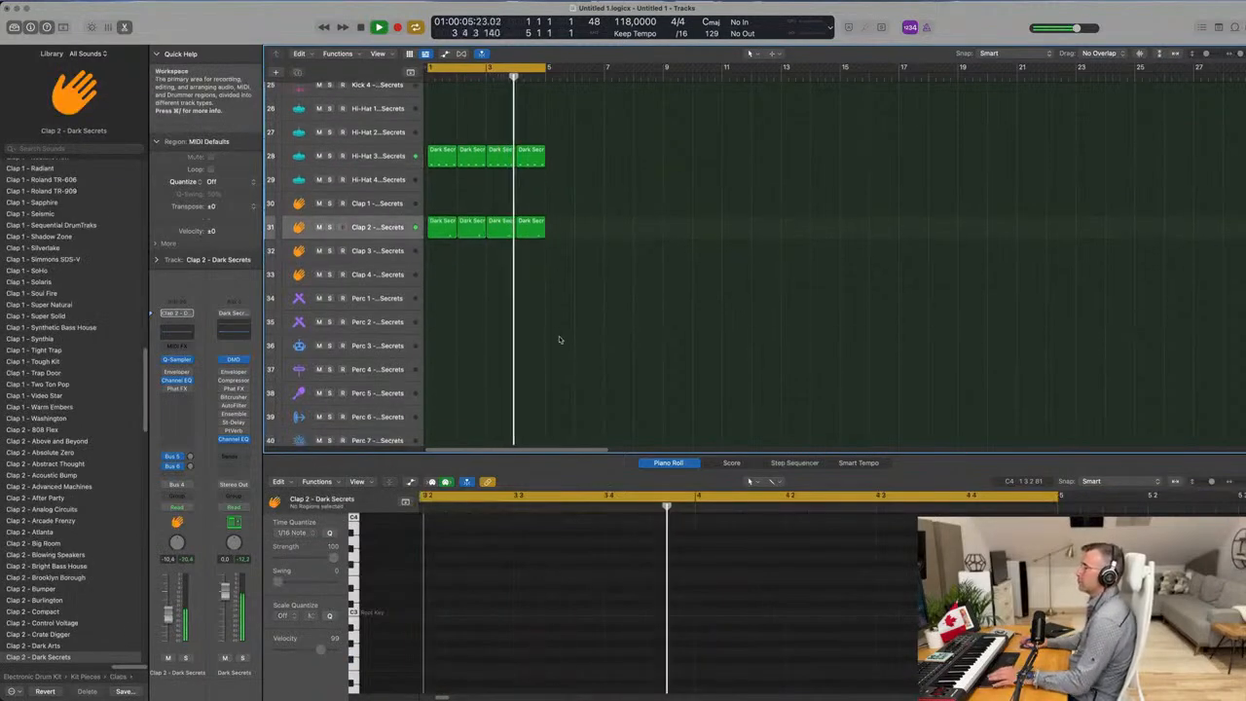
scroll(560, 292, up, 1)
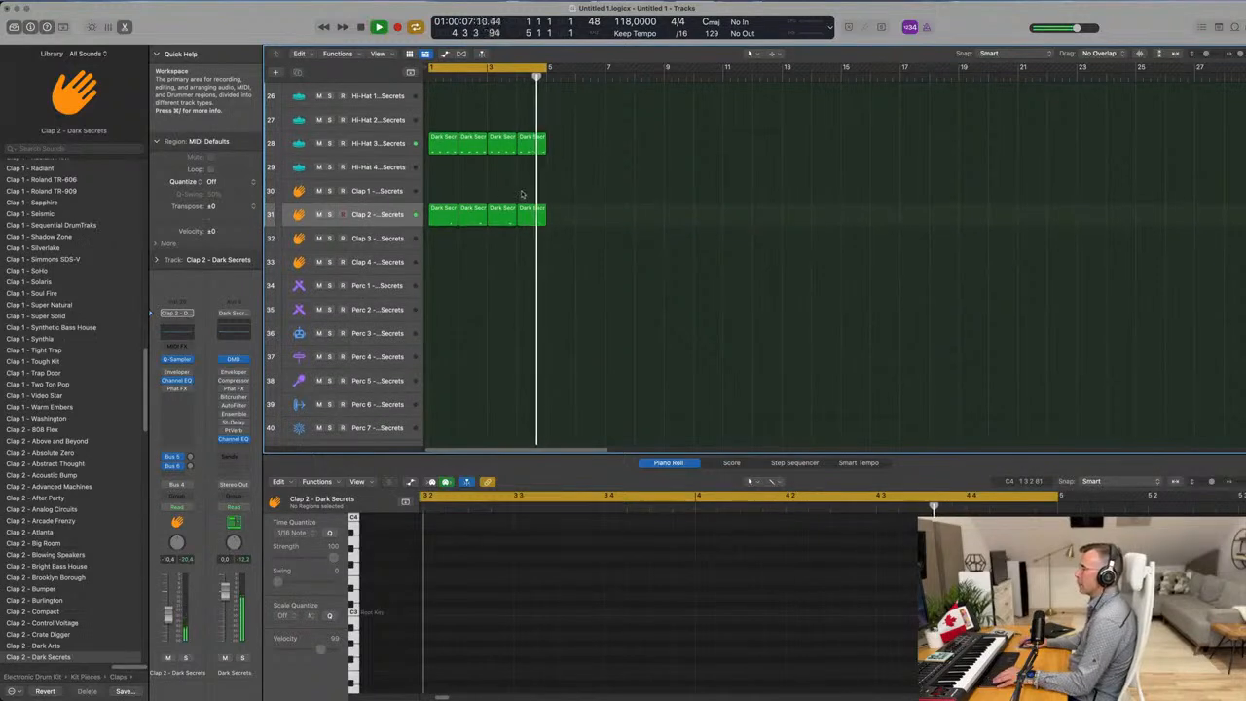
click(441, 139)
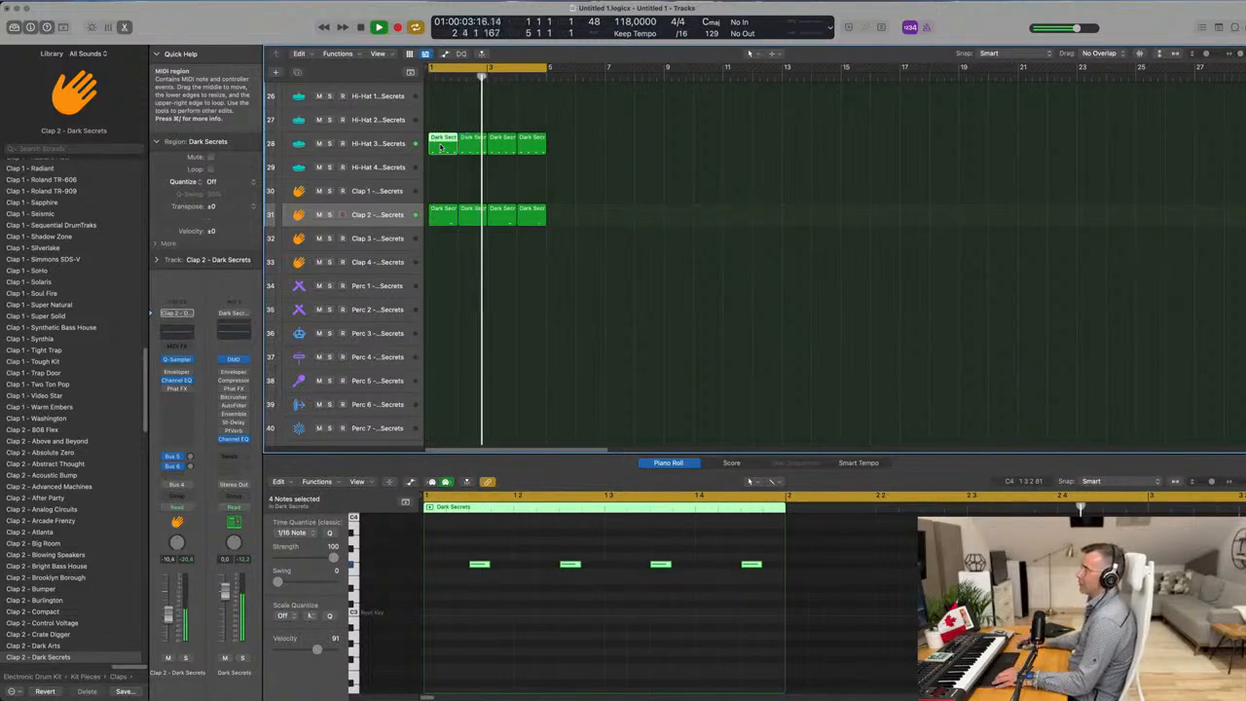
drag(441, 147, 434, 282)
click(494, 289)
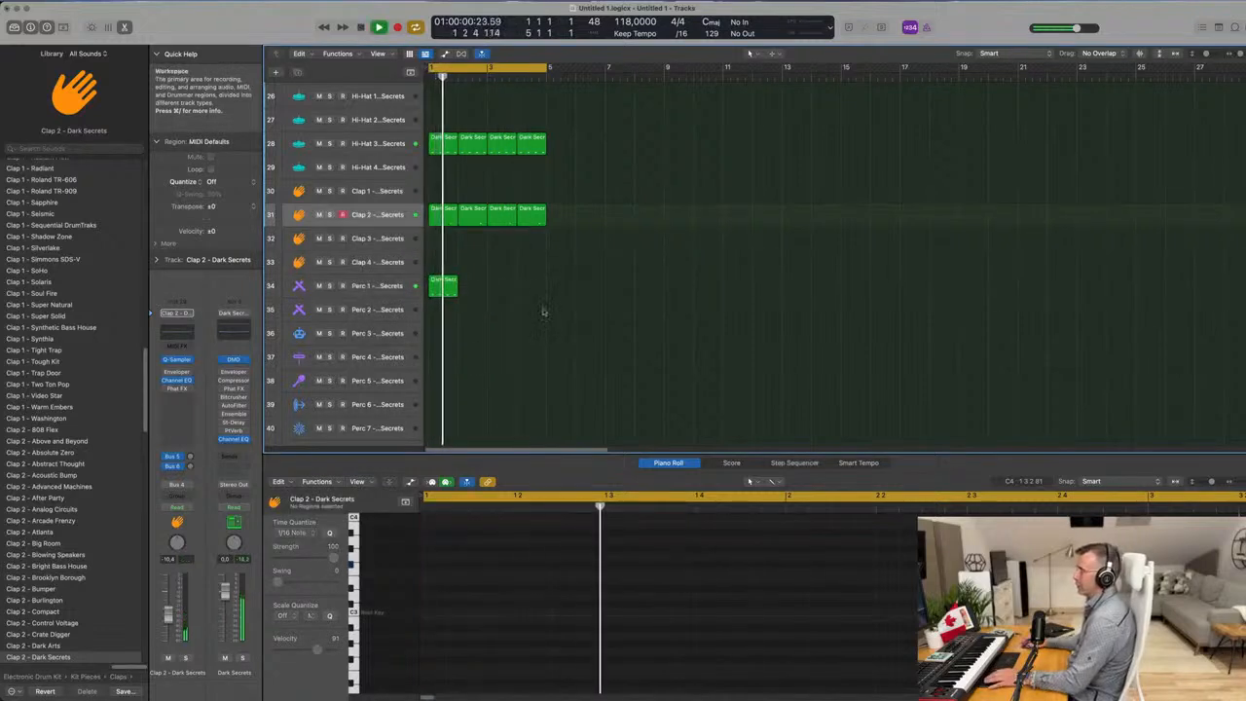
click(434, 282)
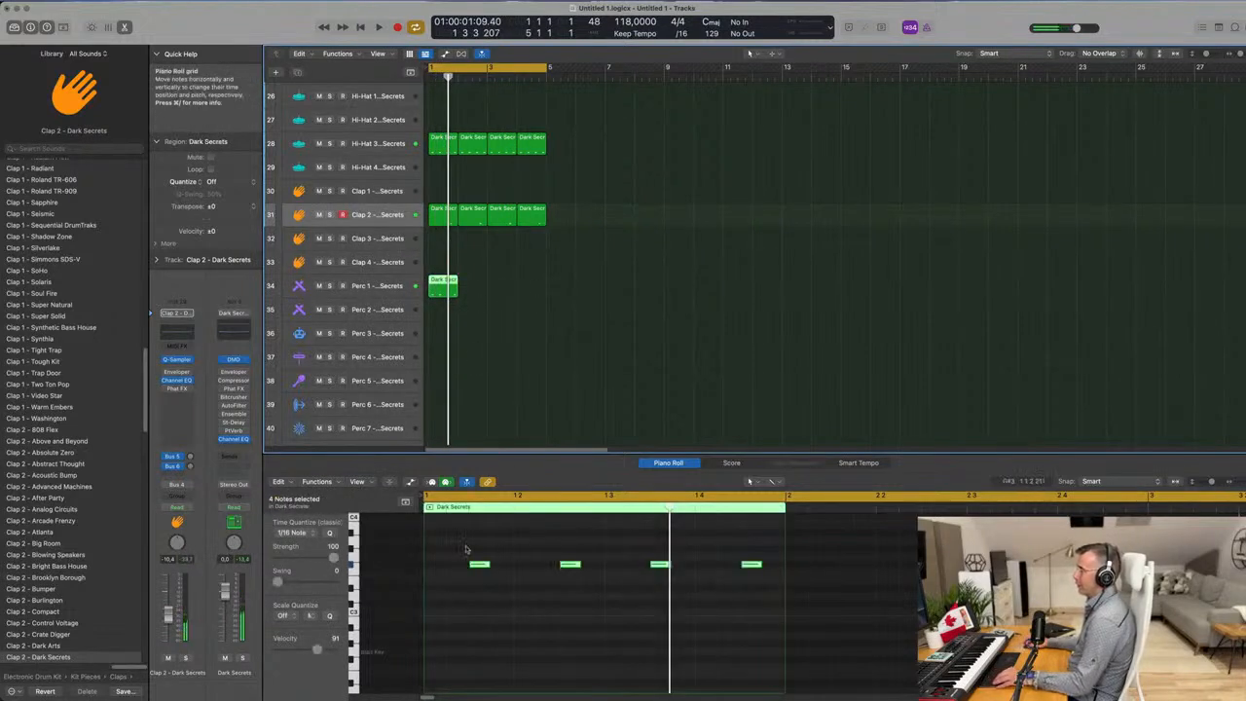
Keep only the last two Perc 1 notes, an octave lower, raising the first of them one semitone and the second two semitones.
drag(465, 550, 782, 594)
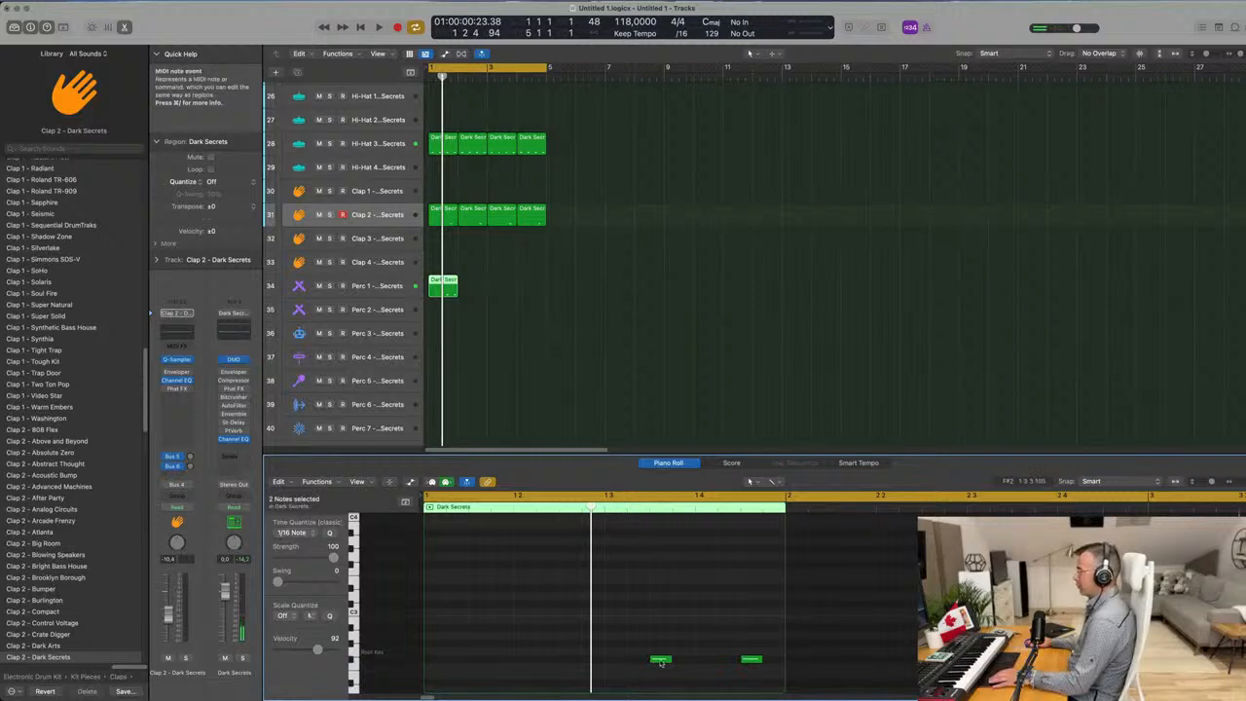
drag(660, 662, 660, 655)
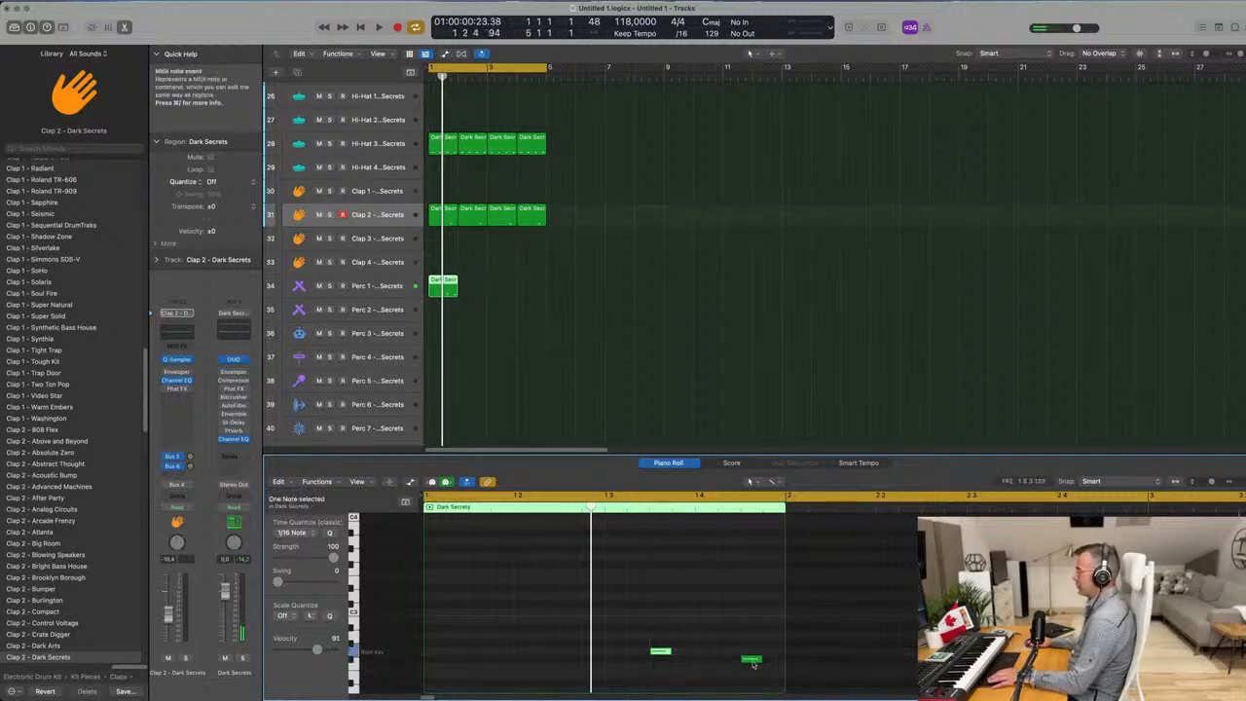
drag(752, 663, 750, 646)
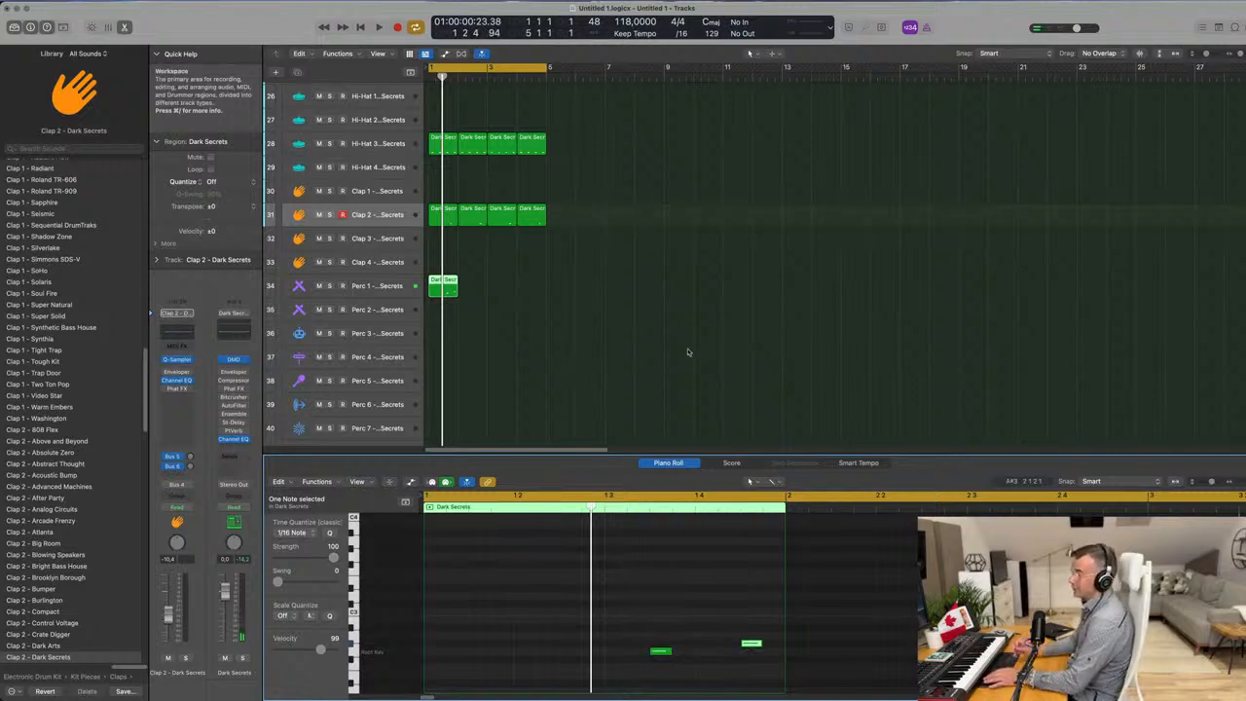
key(space)
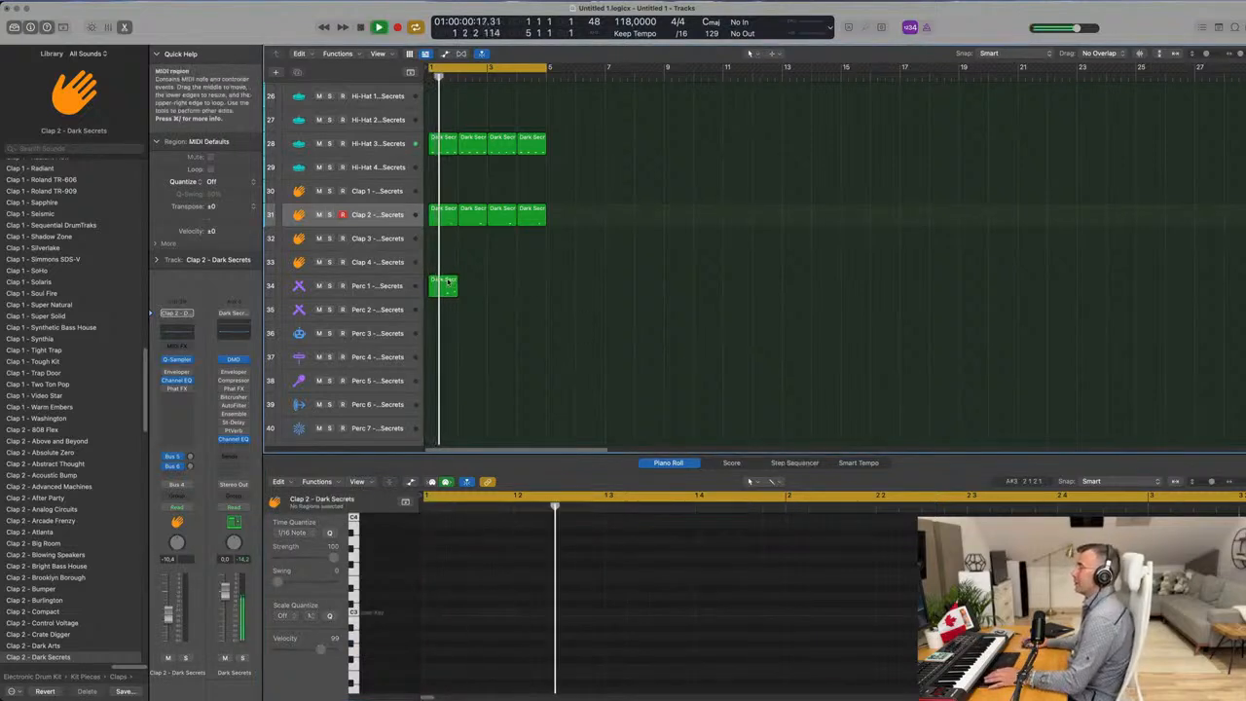
key(space)
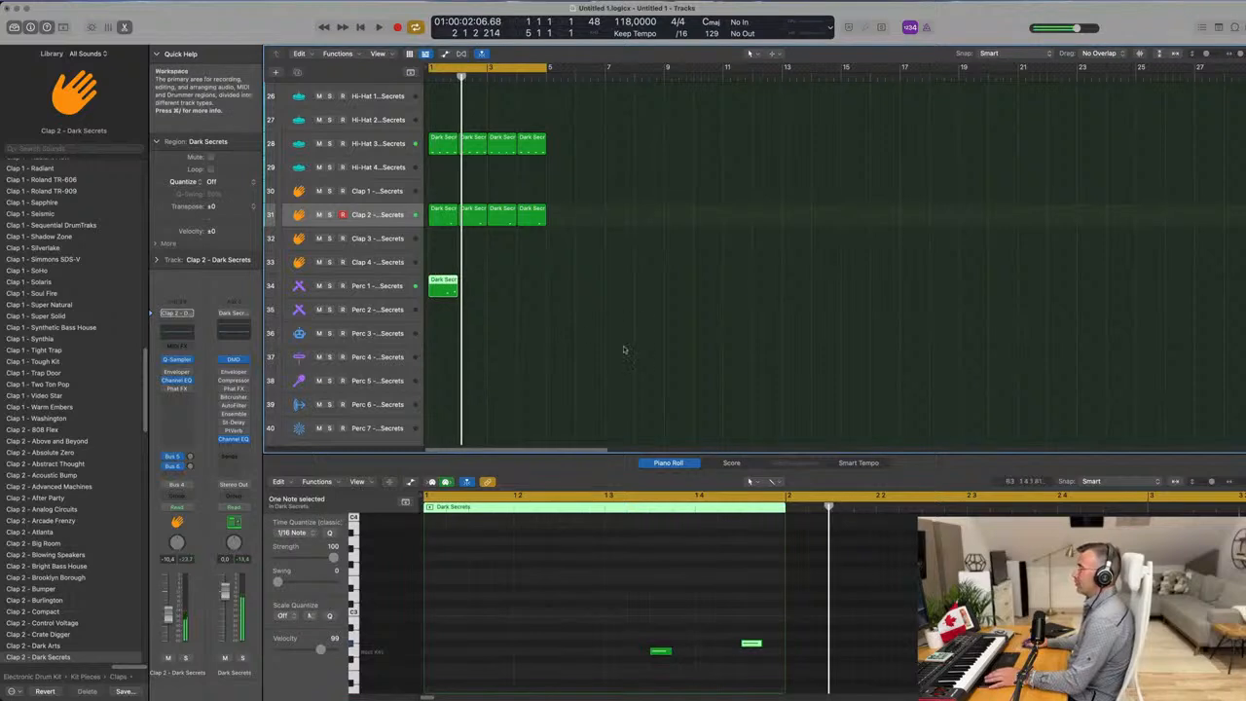
Repeat the Perc 1 region three times to fill bars 1 to 4 and play the loop with that track selected.
drag(509, 279, 450, 290)
key(super+r)
key(super+r)
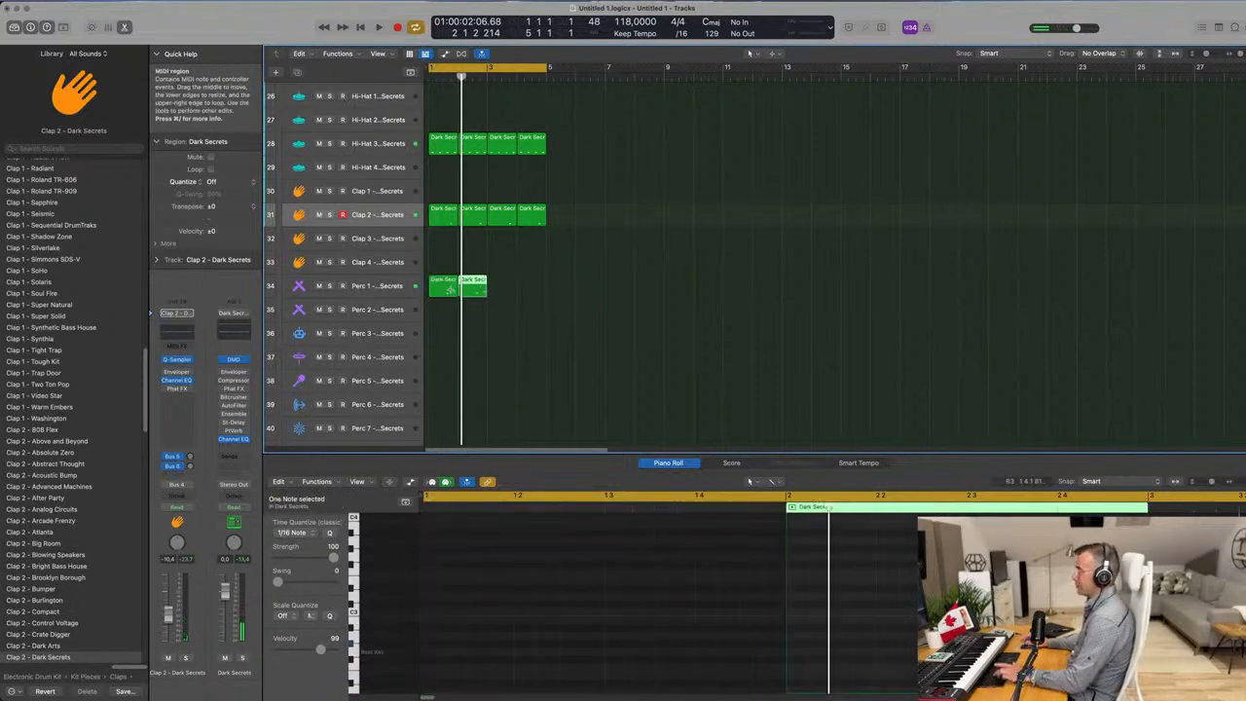
key(super+r)
key(space)
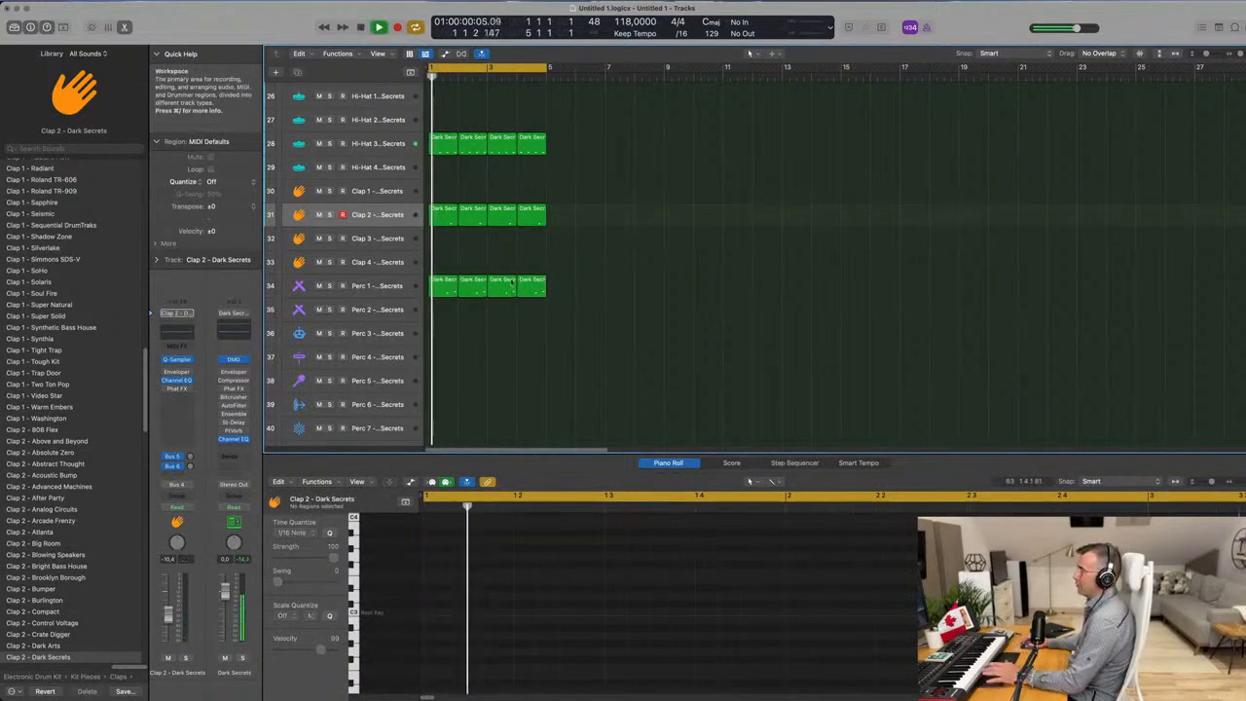
click(388, 288)
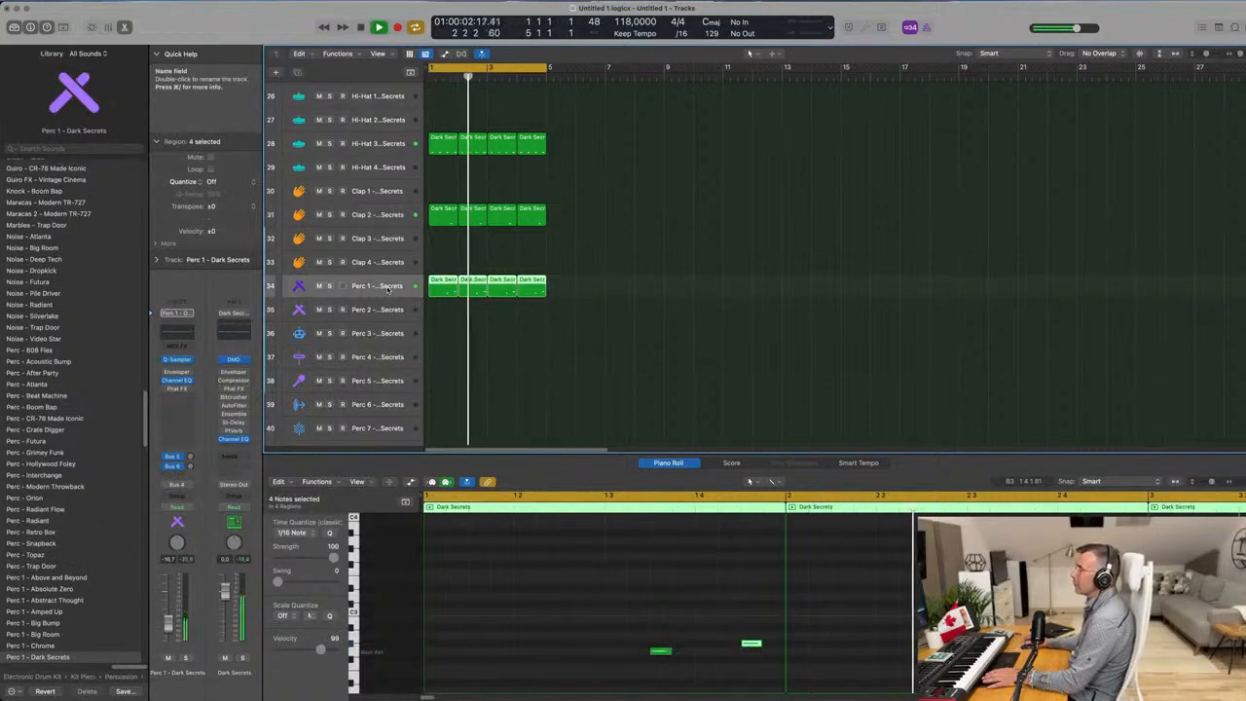
Replay the four-bar loop from bar 1 and select the Perc 1 track with all its regions.
click(574, 256)
key(space)
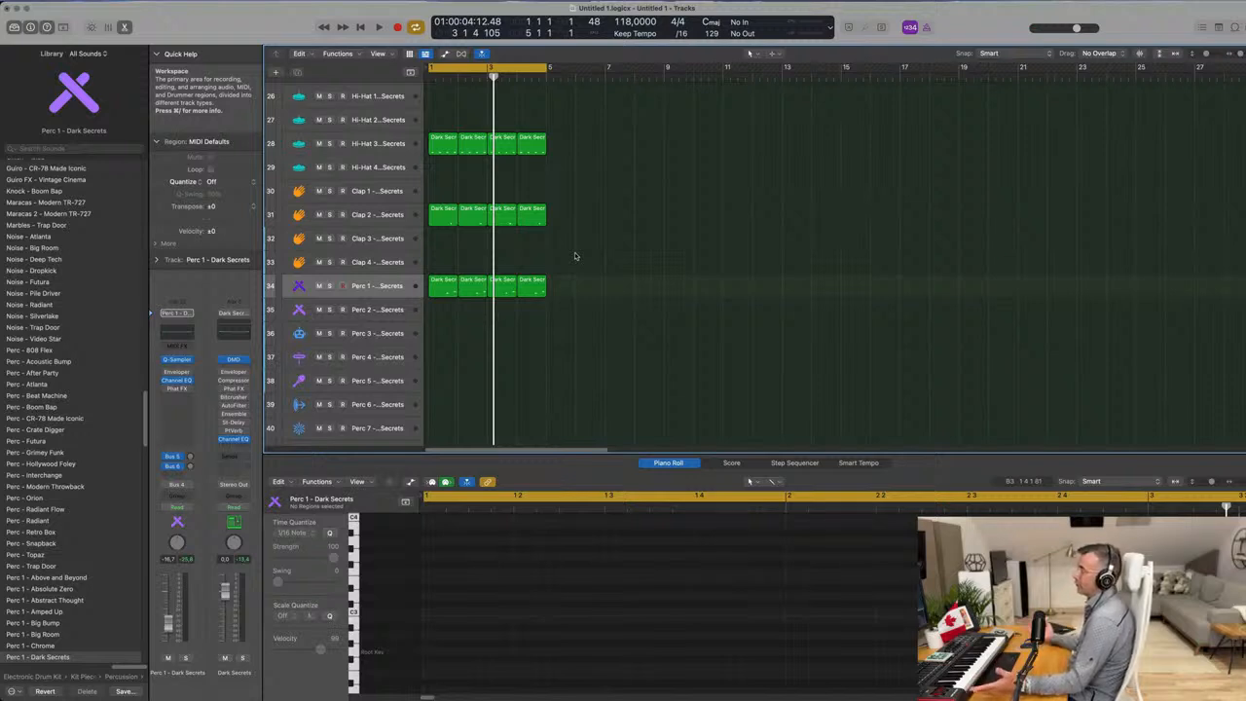
key(space)
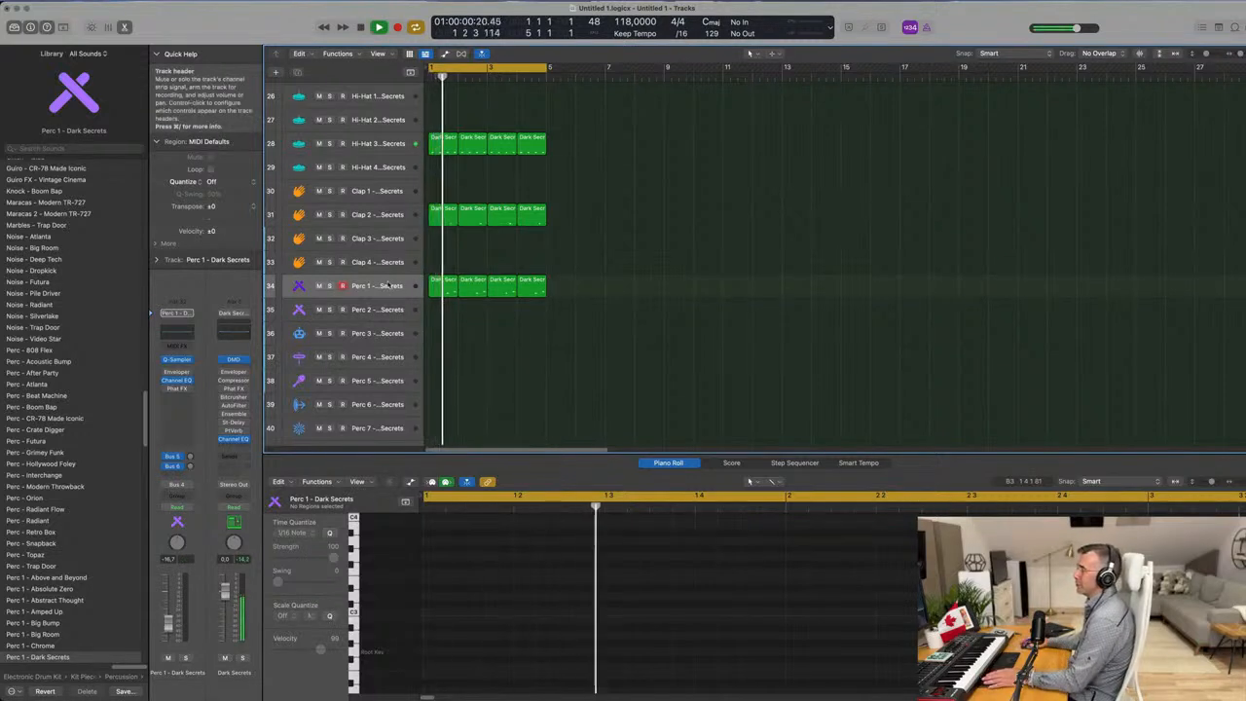
click(387, 292)
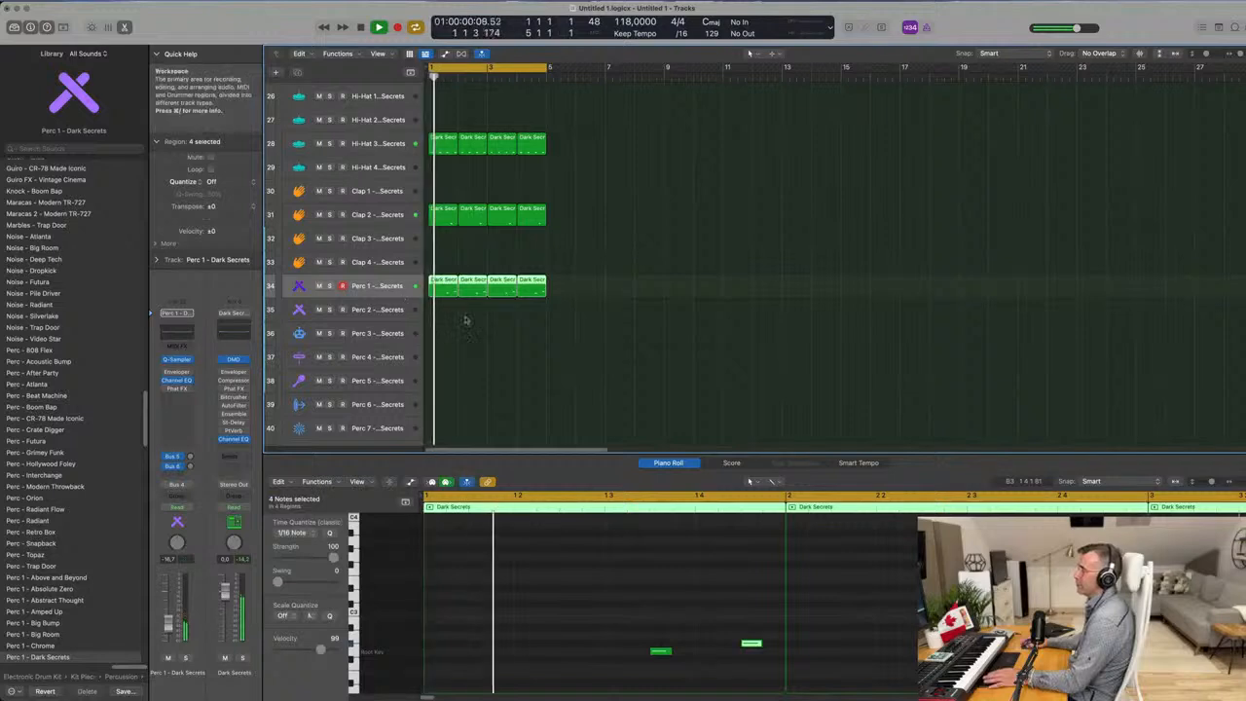
Copy the first Hi-Hat 3 region to the Perc 5 track at bar 1 and restart playback.
scroll(437, 292, down, 2)
scroll(428, 255, up, 1)
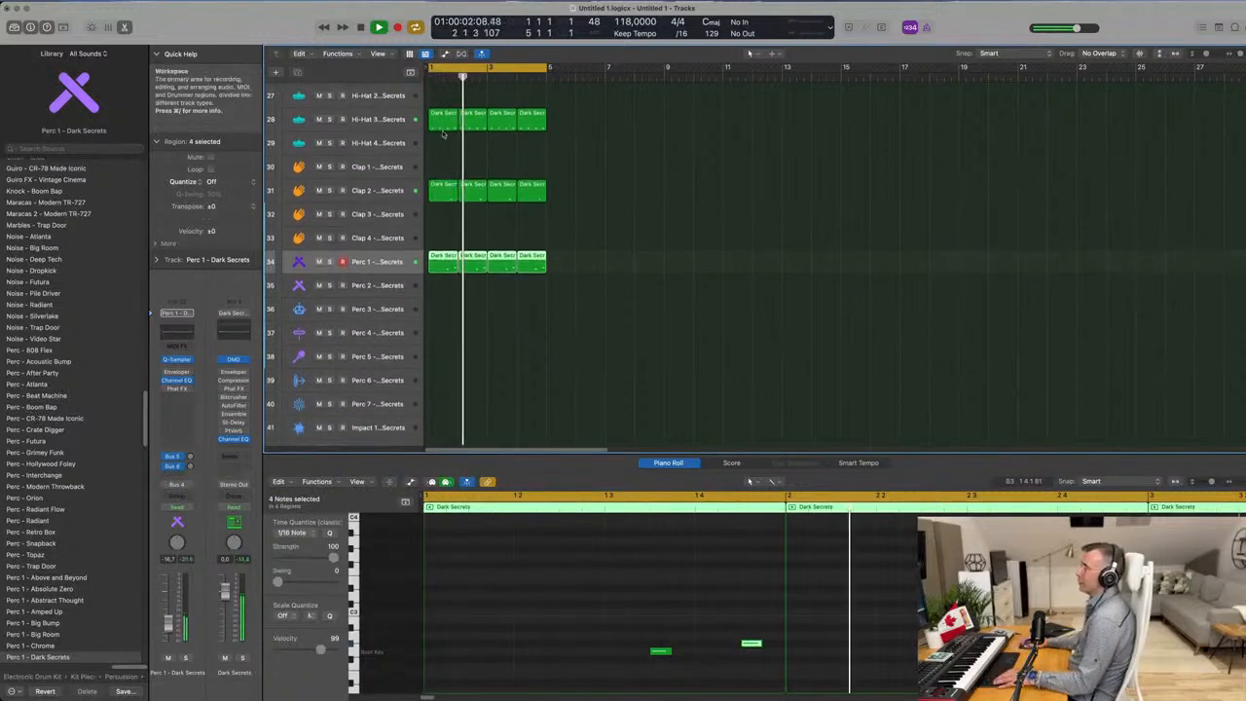
drag(445, 124, 445, 362)
key(space)
key(space)
Lower the four Perc 5 notes to the root key, duplicating them onto the first, second and fourth sixteenths of every beat, and select the track.
drag(443, 552, 765, 589)
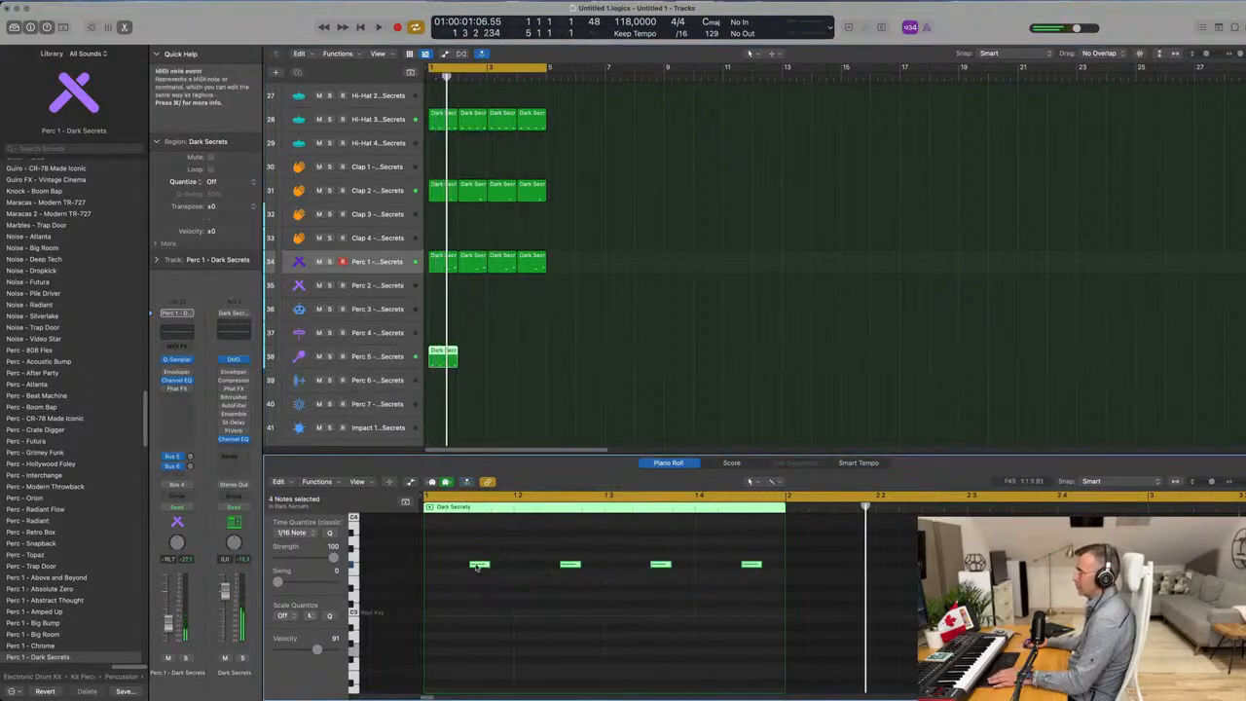
drag(477, 566, 504, 617)
key(space)
click(406, 358)
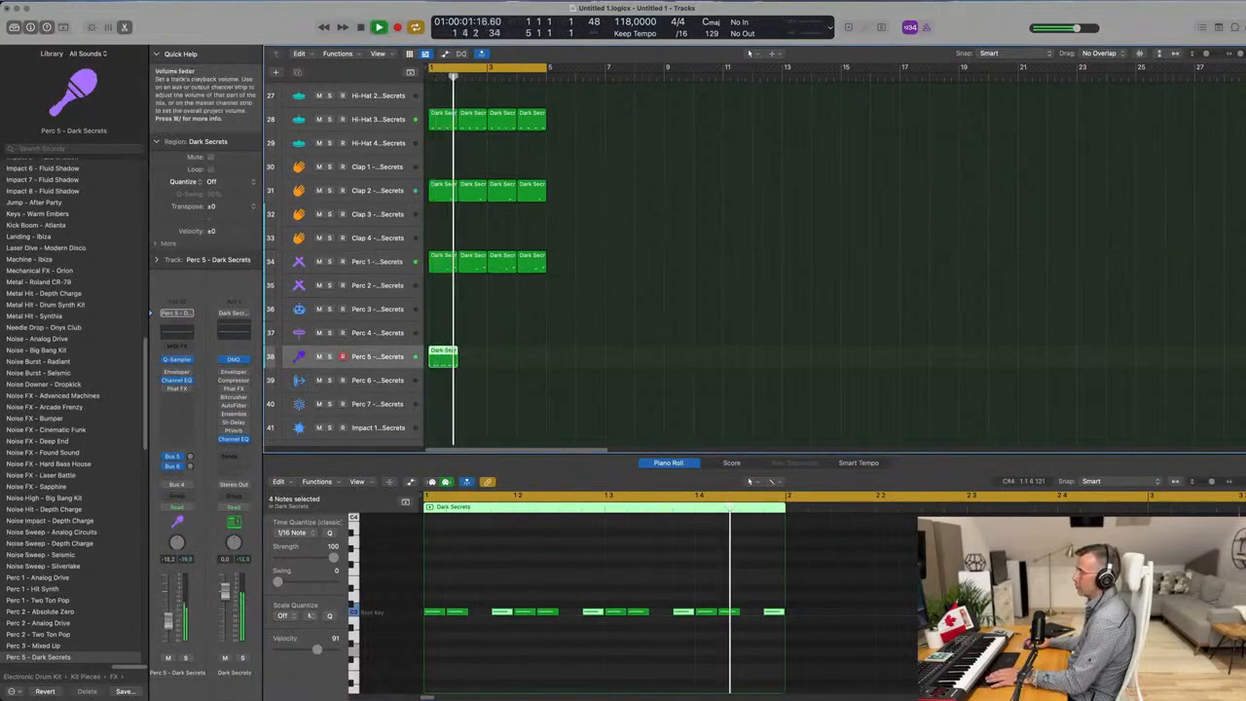
Thin out Perc 5, keeping only the on-beat notes, the last sixteenth of beat 3, and the second and fourth sixteenths of beat 4.
click(456, 612)
key(space)
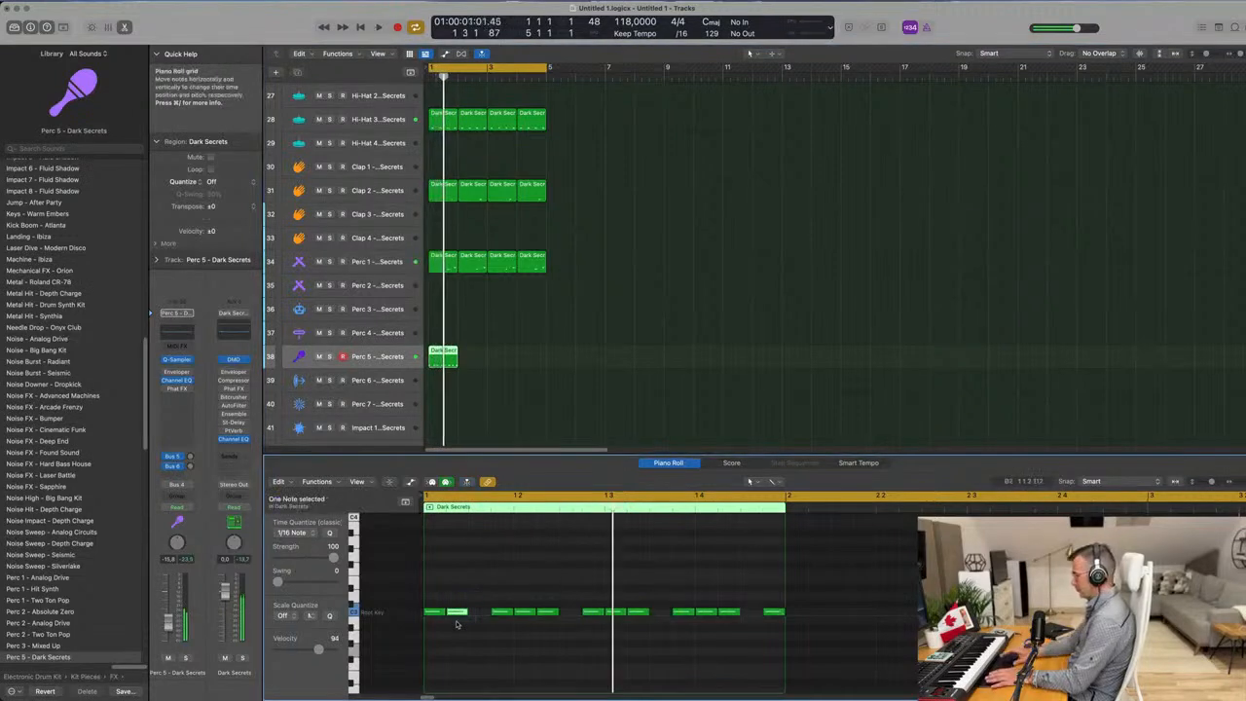
drag(516, 594, 550, 622)
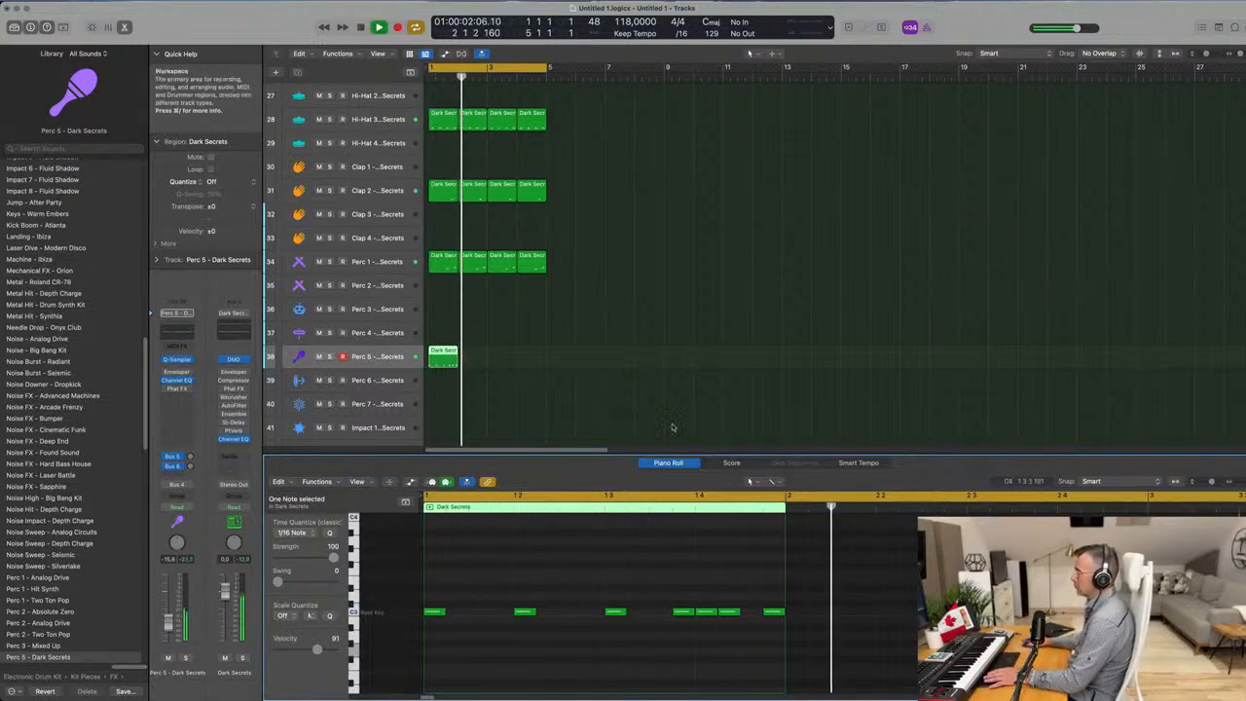
Repeat the Perc 5 region three times to fill bars 1 to 4 and lower the track's volume to -17.2 dB.
click(510, 365)
click(447, 360)
key(super+r)
key(super+r)
key(super+r)
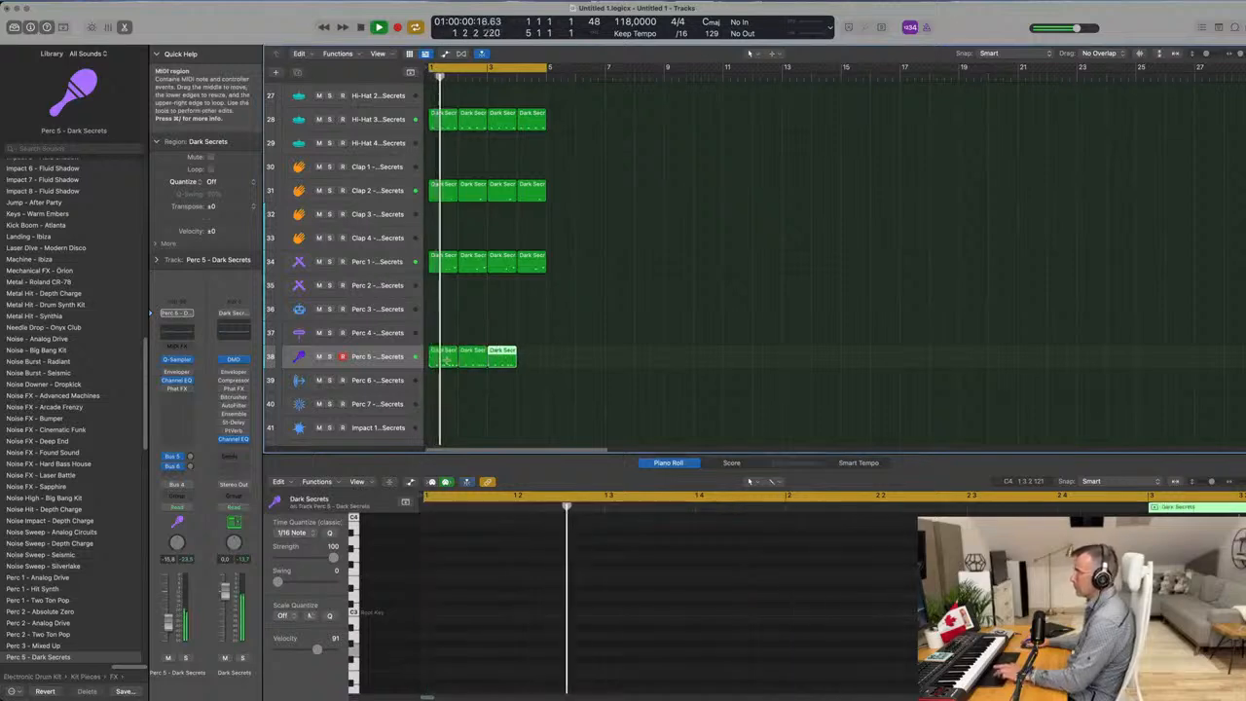
click(394, 358)
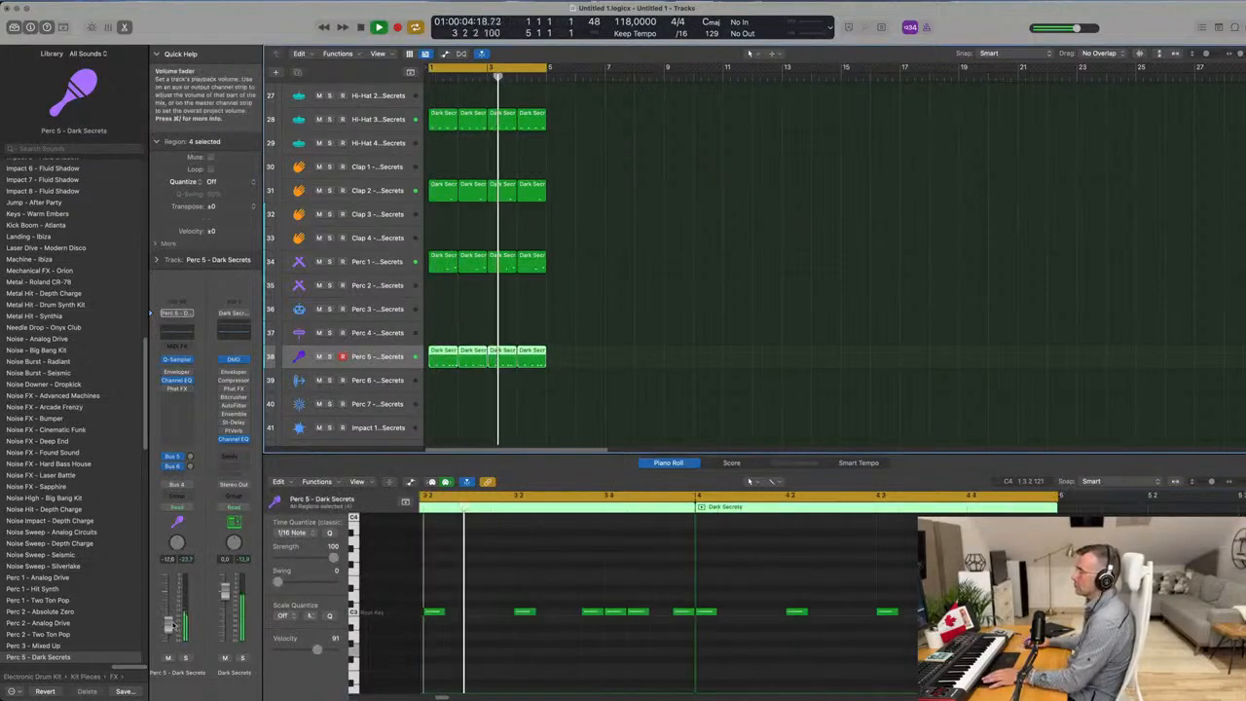
Select the Inst 1 track and search the loop browser for "conga" with the signature filter set to Any.
scroll(604, 384, down, 5)
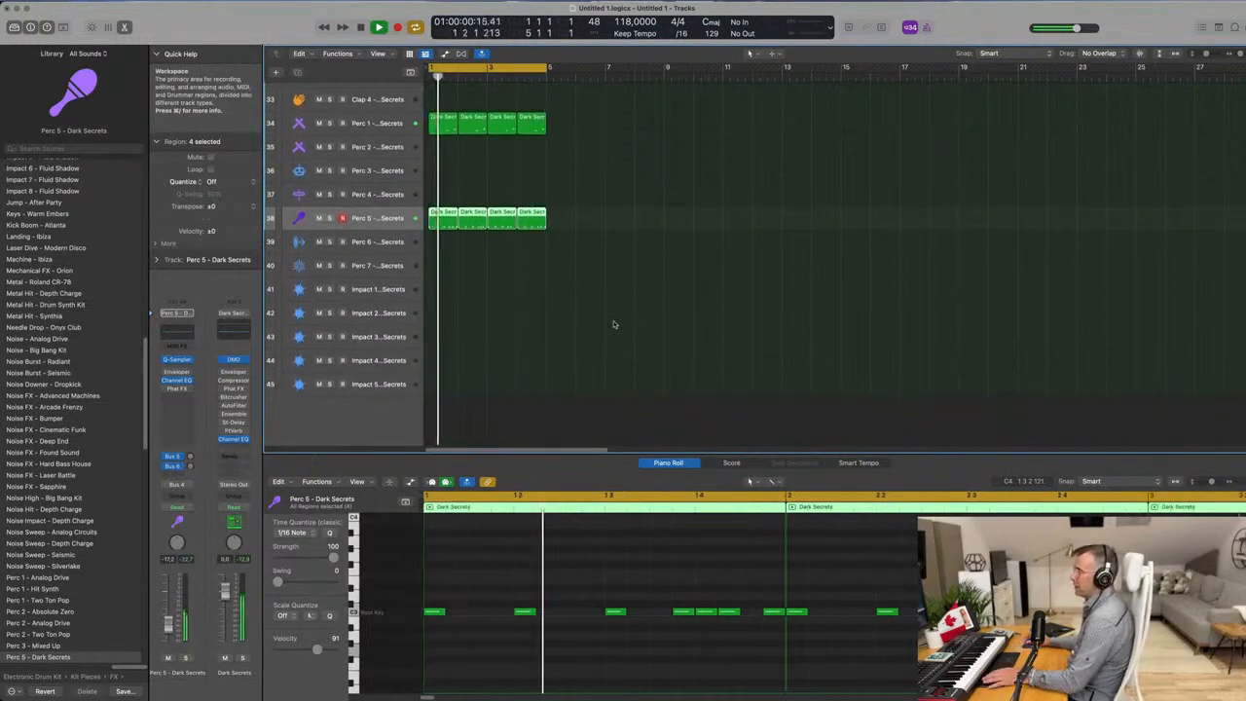
scroll(611, 321, up, 5)
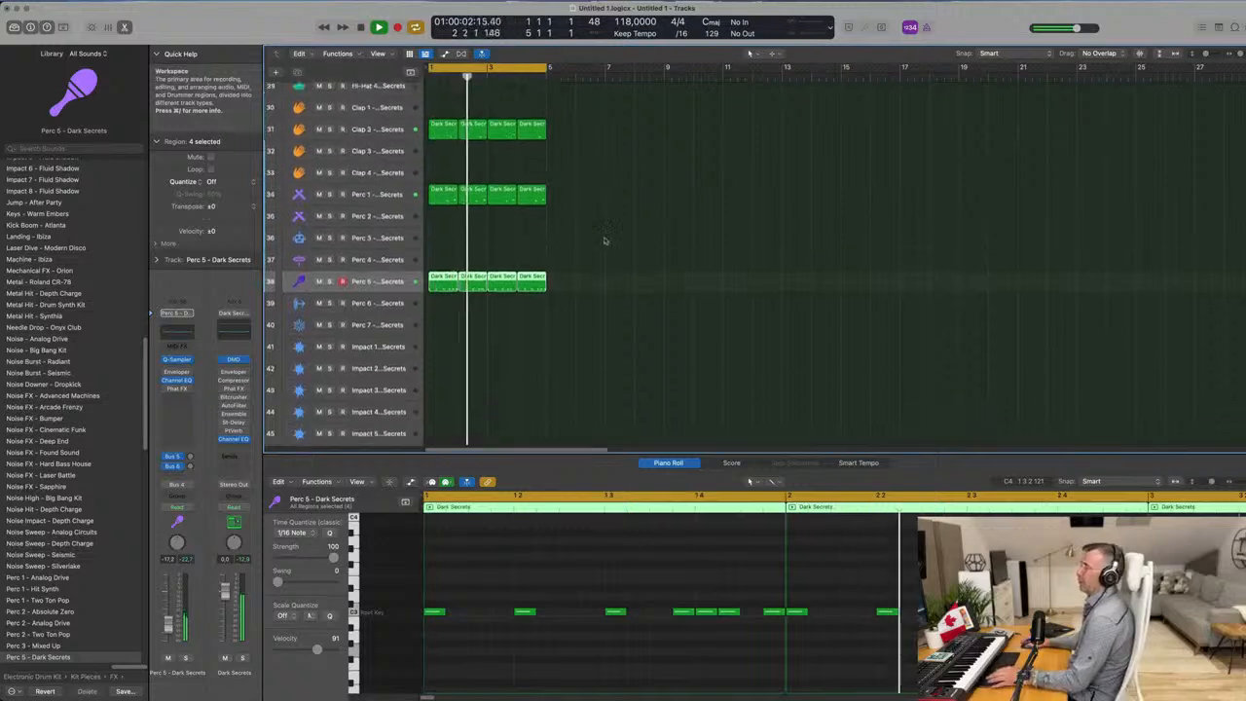
scroll(603, 241, up, 2)
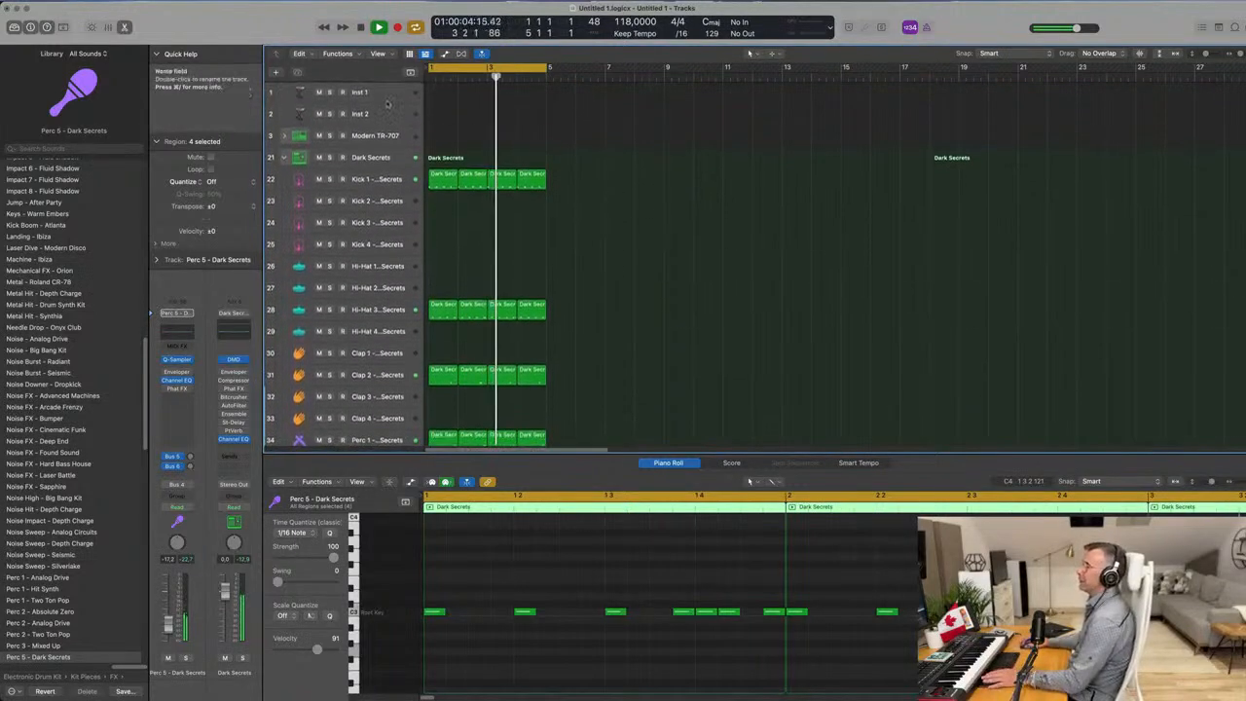
click(374, 90)
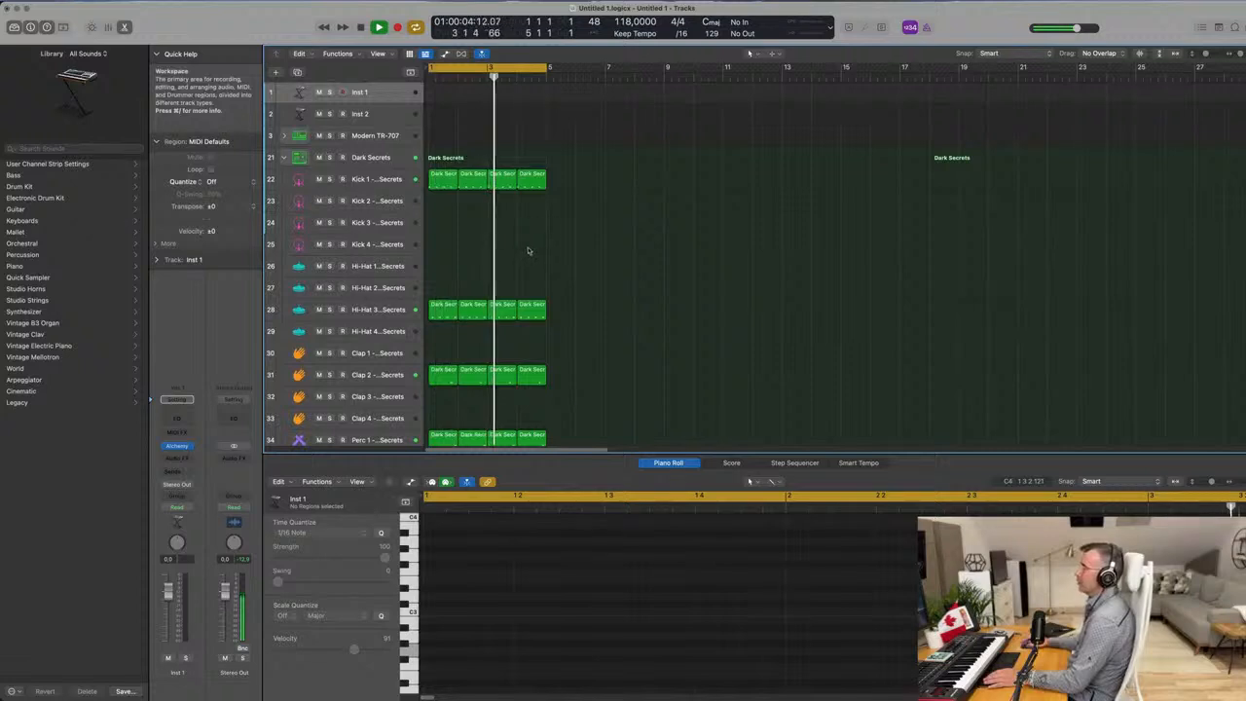
scroll(527, 251, down, 10)
click(1217, 26)
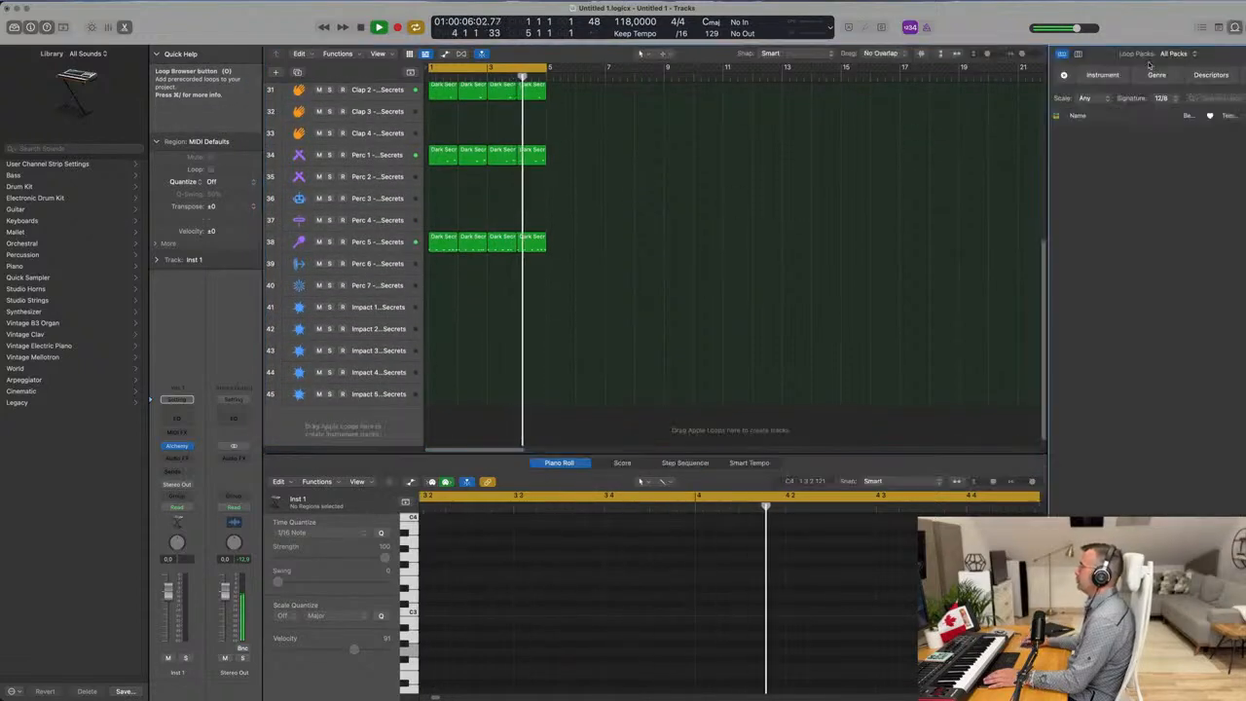
click(1202, 99)
text(cong)
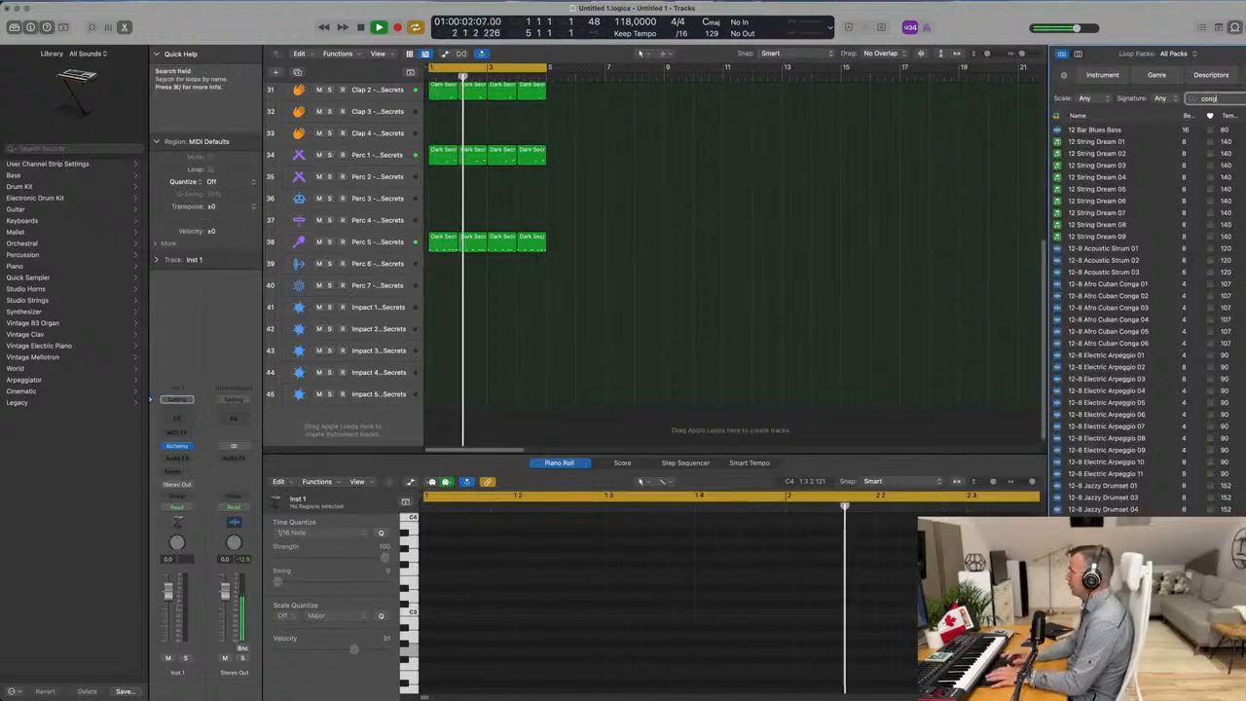
text(a)
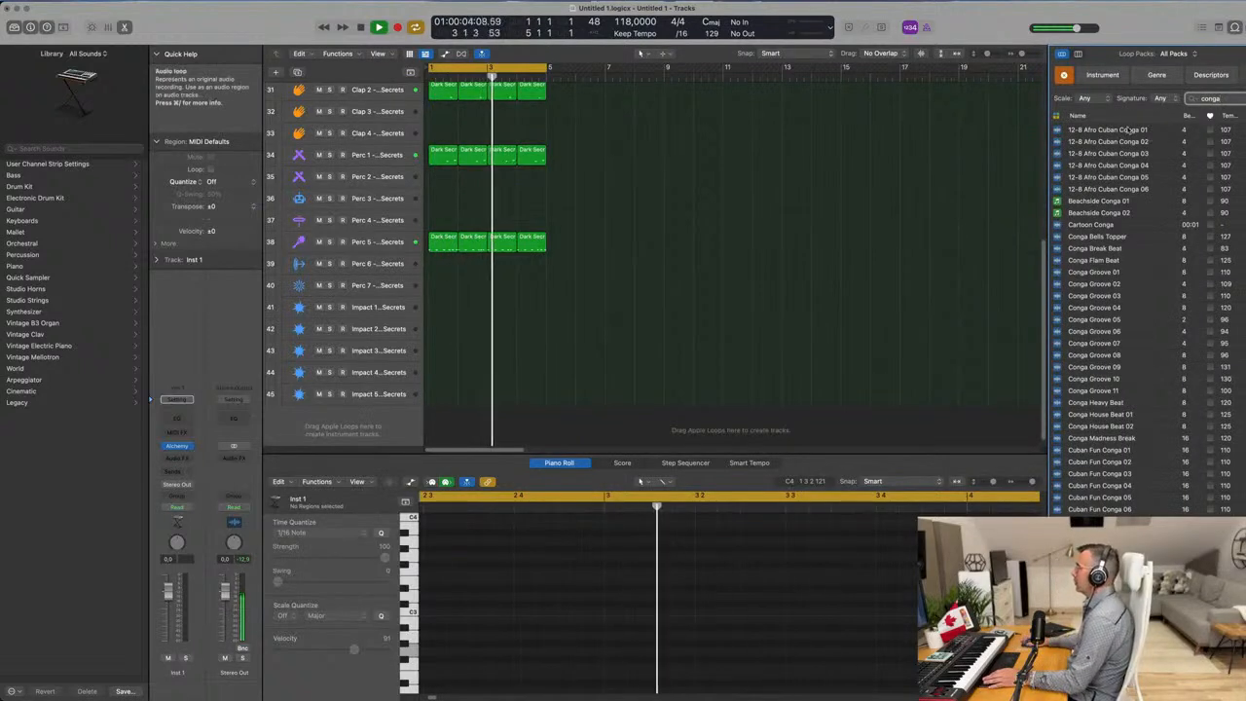
Audition 12-8 Afro Cuban Conga 01, Cartoon Conga and Conga Groove 01, 02 and 05 against the drum loop, adjusting the preview volume.
click(1129, 130)
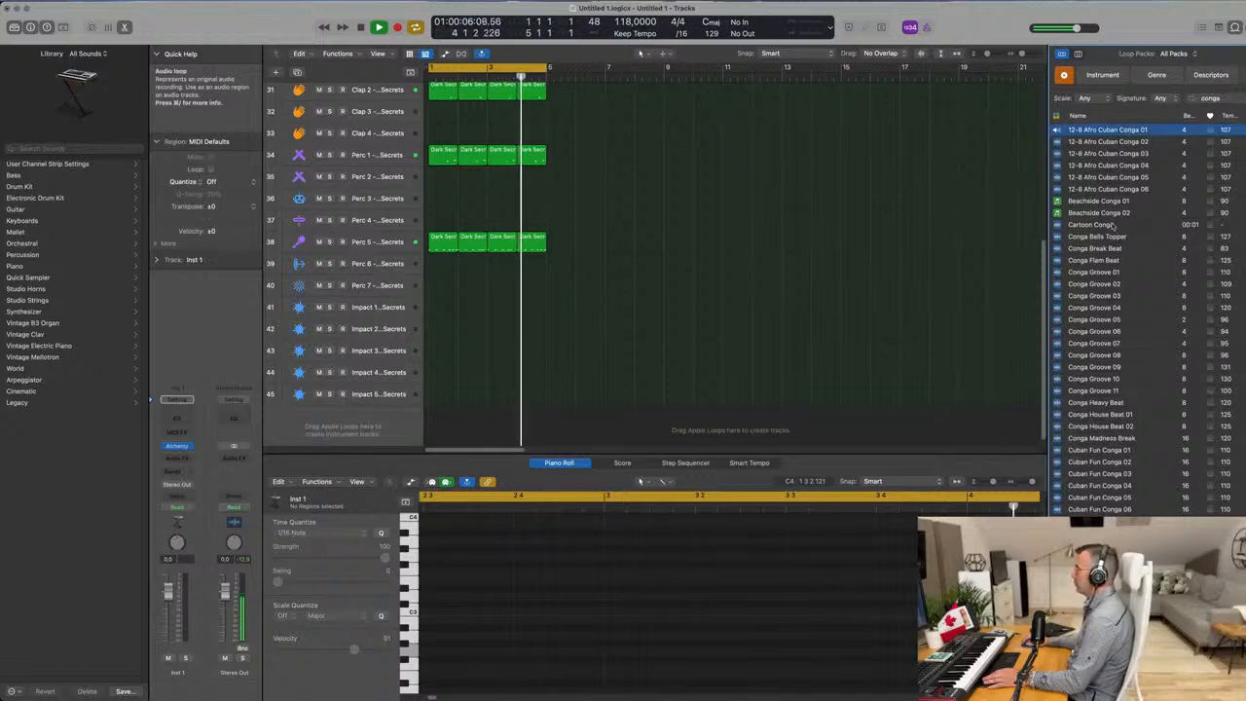
click(1095, 691)
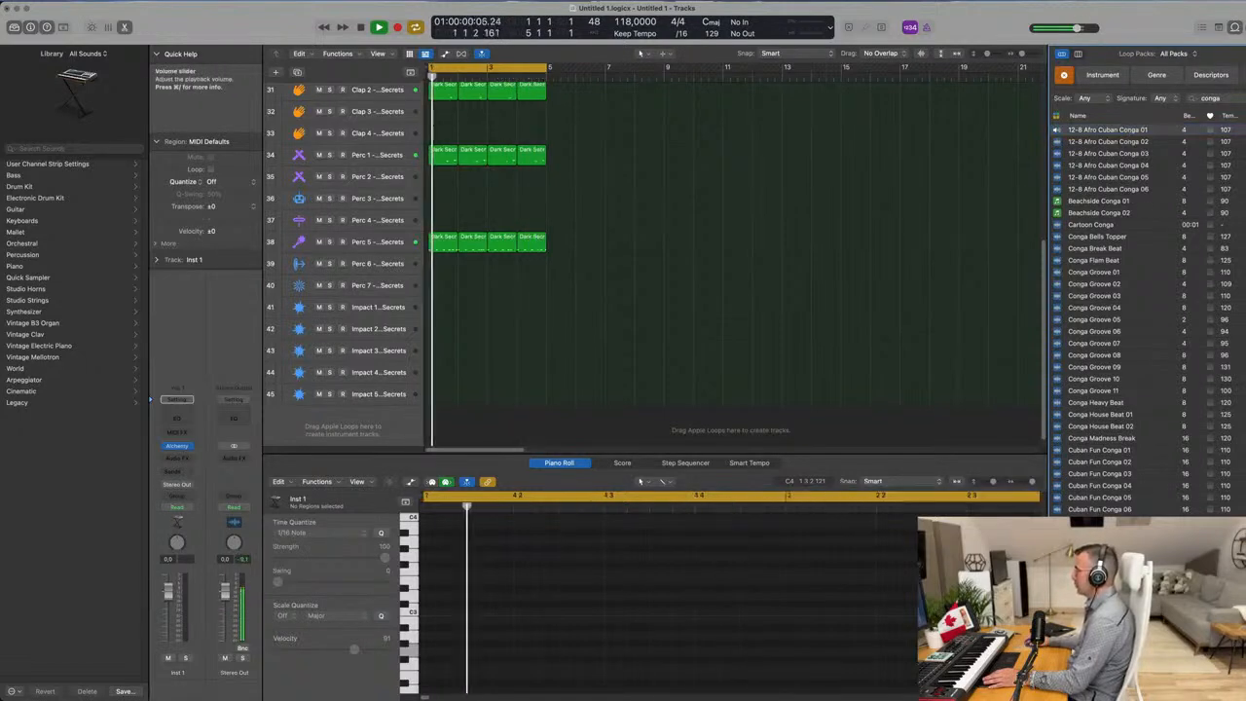
click(1096, 224)
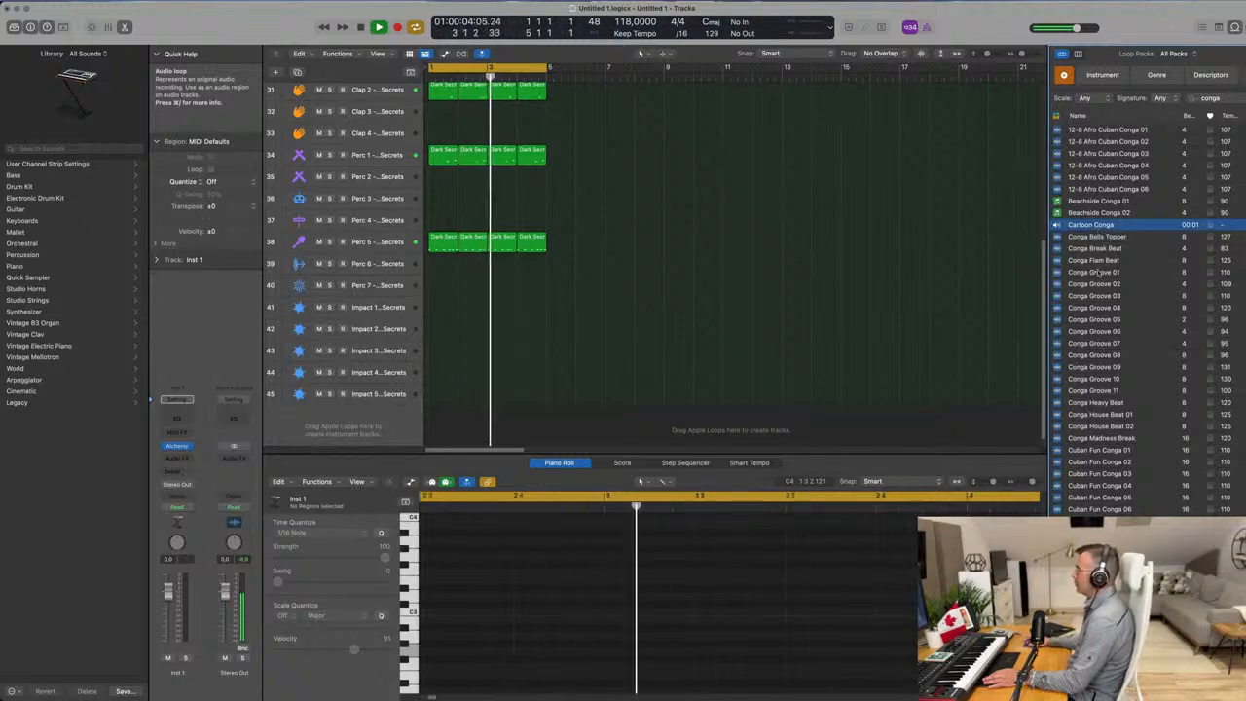
click(1094, 272)
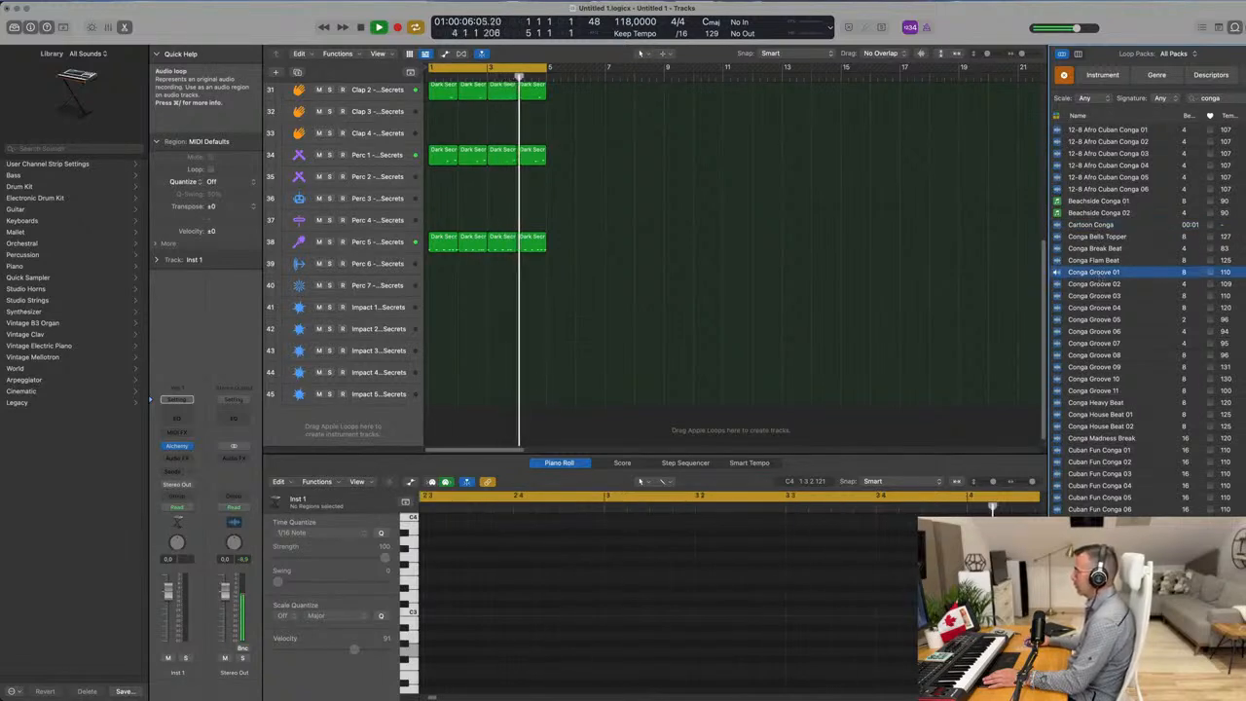
scroll(754, 316, down, 1)
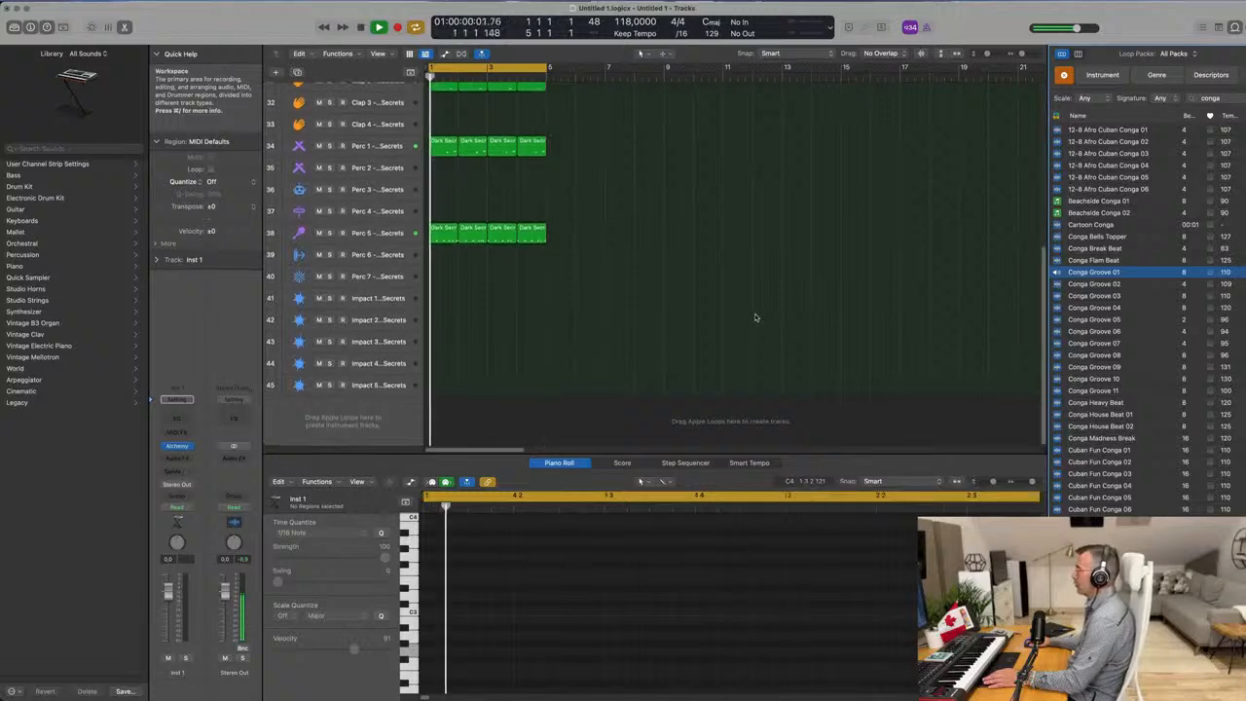
click(1100, 283)
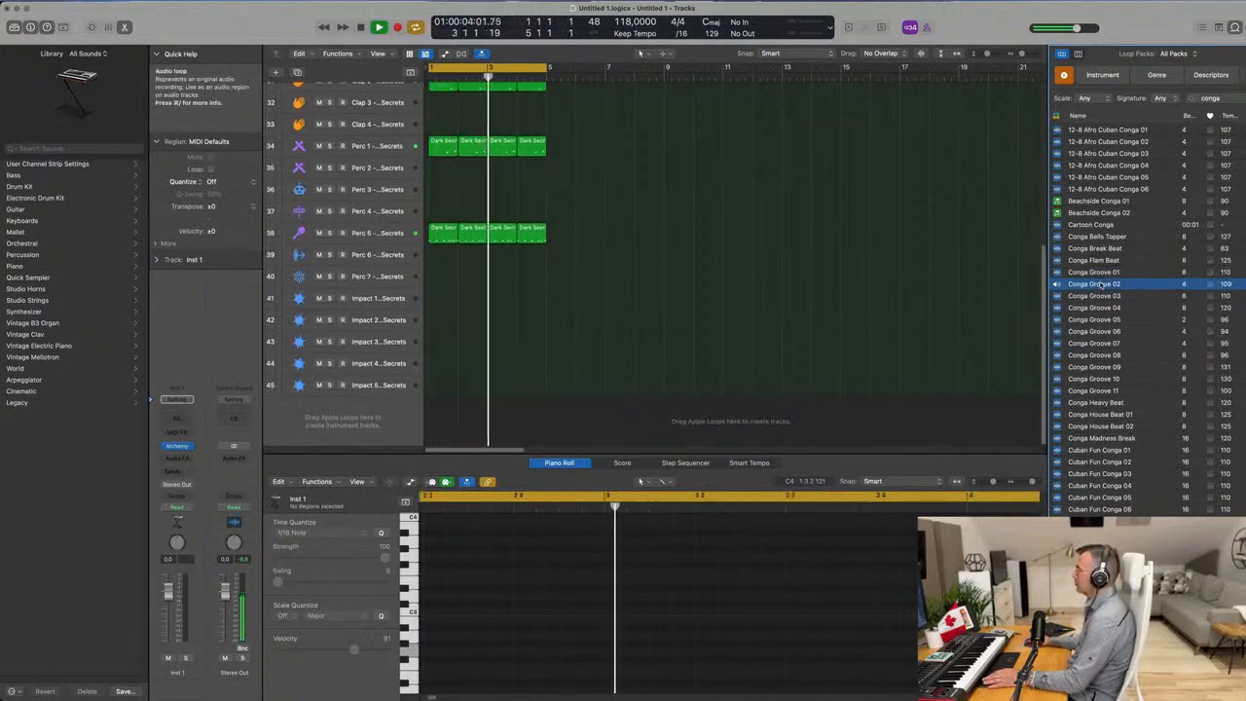
click(1098, 319)
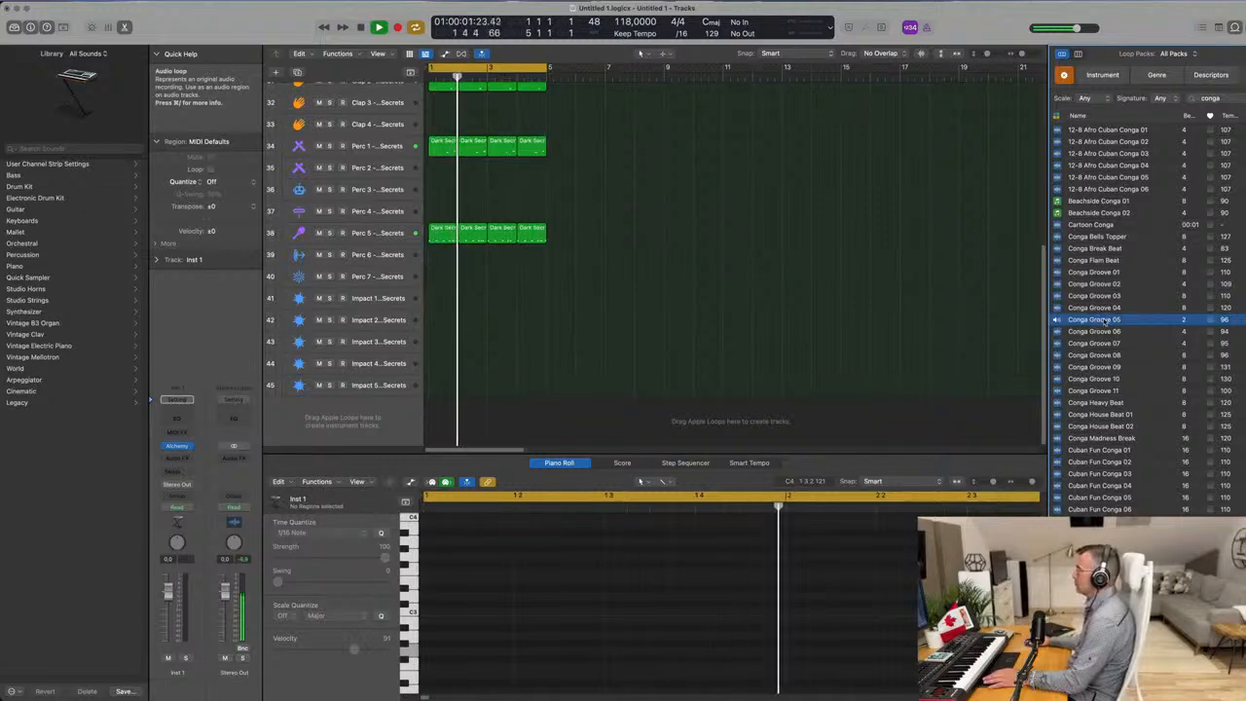
Add the Conga Groove 05 loop on a new track below the last Impact track and place its region at bar 1.
drag(723, 386, 476, 412)
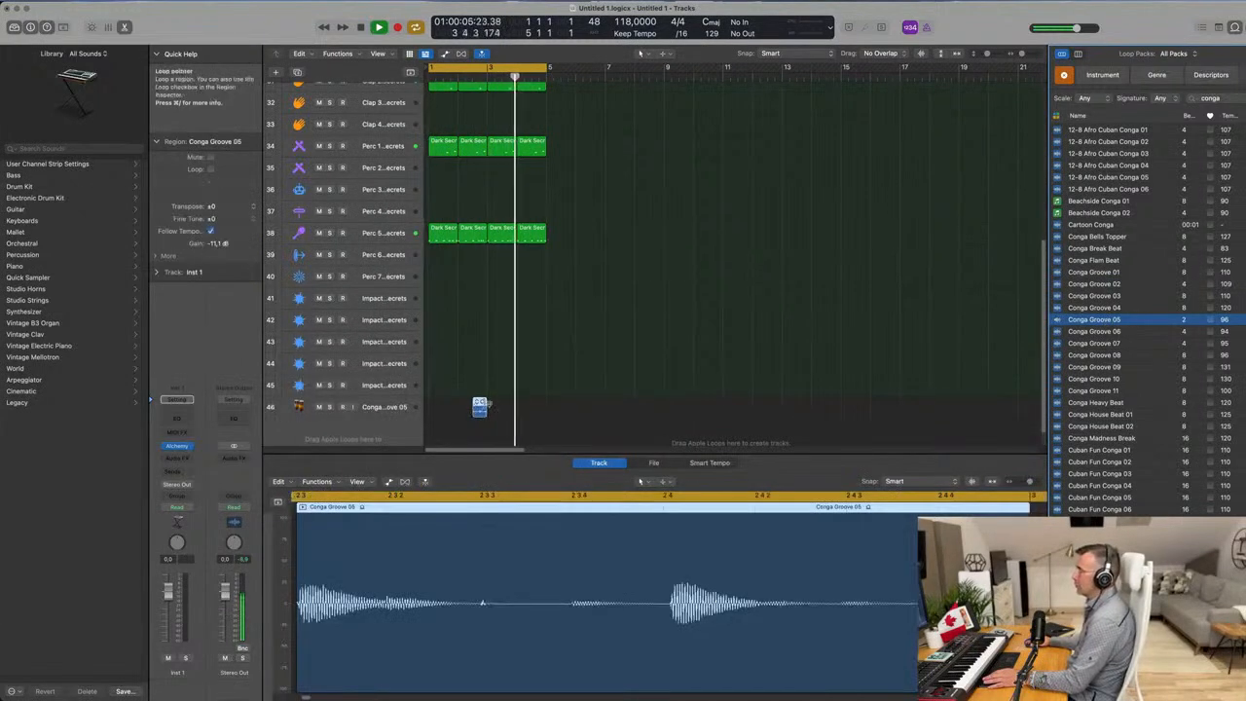
click(479, 402)
click(437, 406)
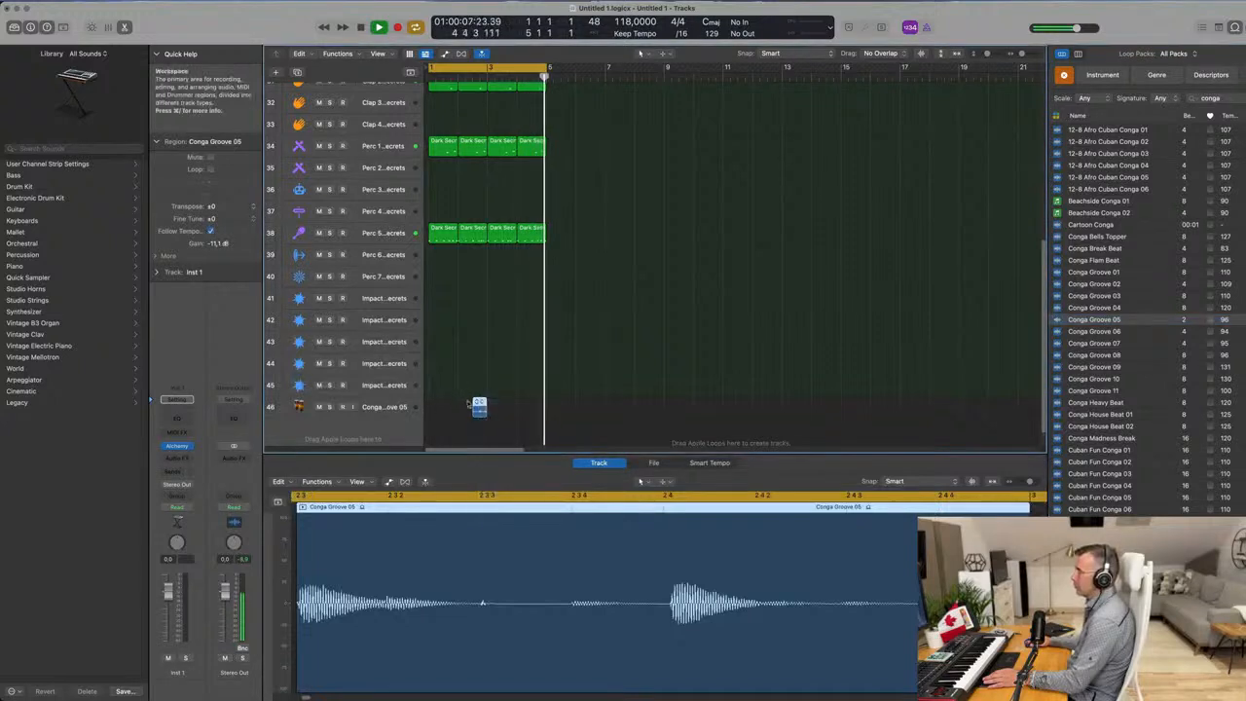
drag(475, 411, 430, 406)
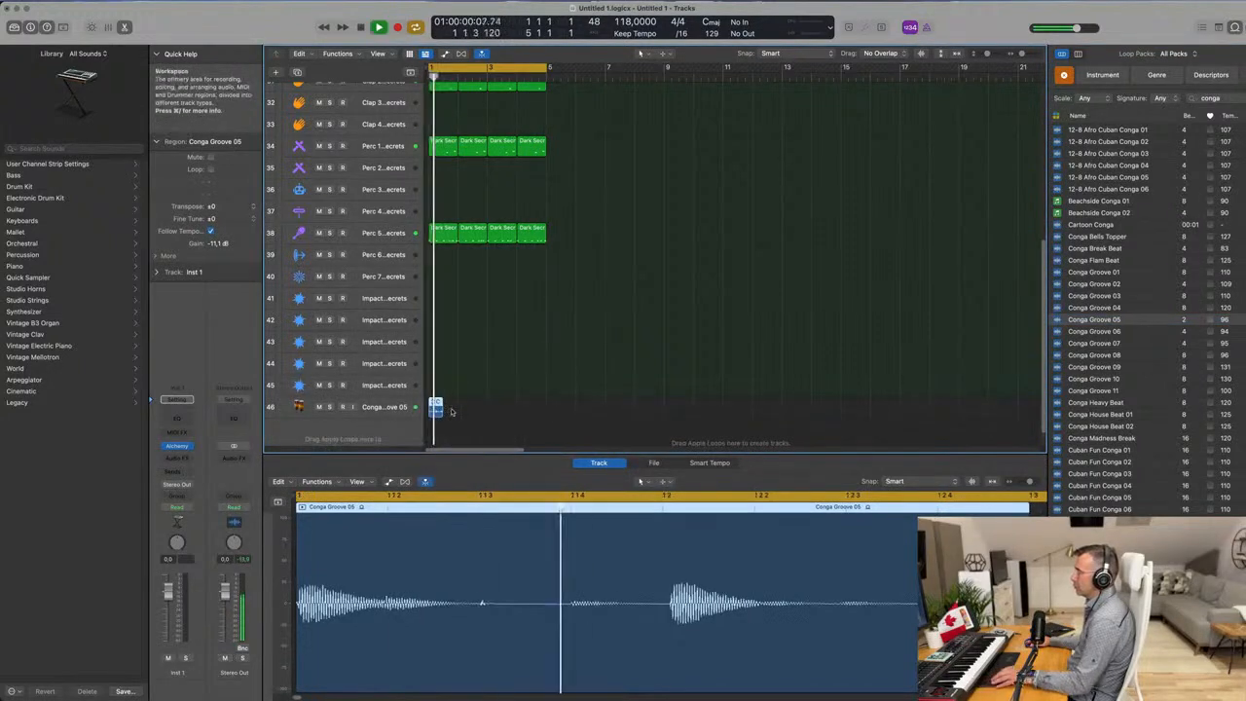
Duplicate the Conga Groove 05 region end to end to fill bars 1 to 4 and lower its track volume to about -17.6 dB.
scroll(454, 415, up, 5)
scroll(520, 413, left, 2)
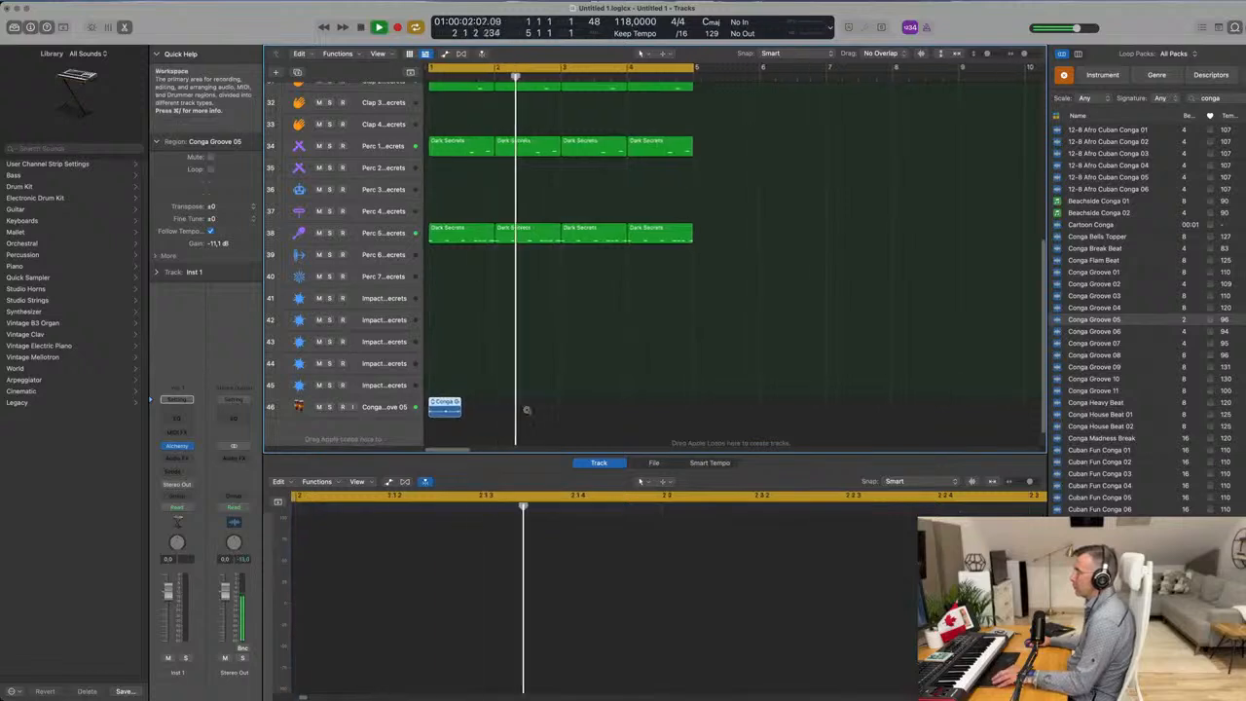
scroll(526, 410, up, 4)
key(space)
key(space)
drag(486, 403, 566, 410)
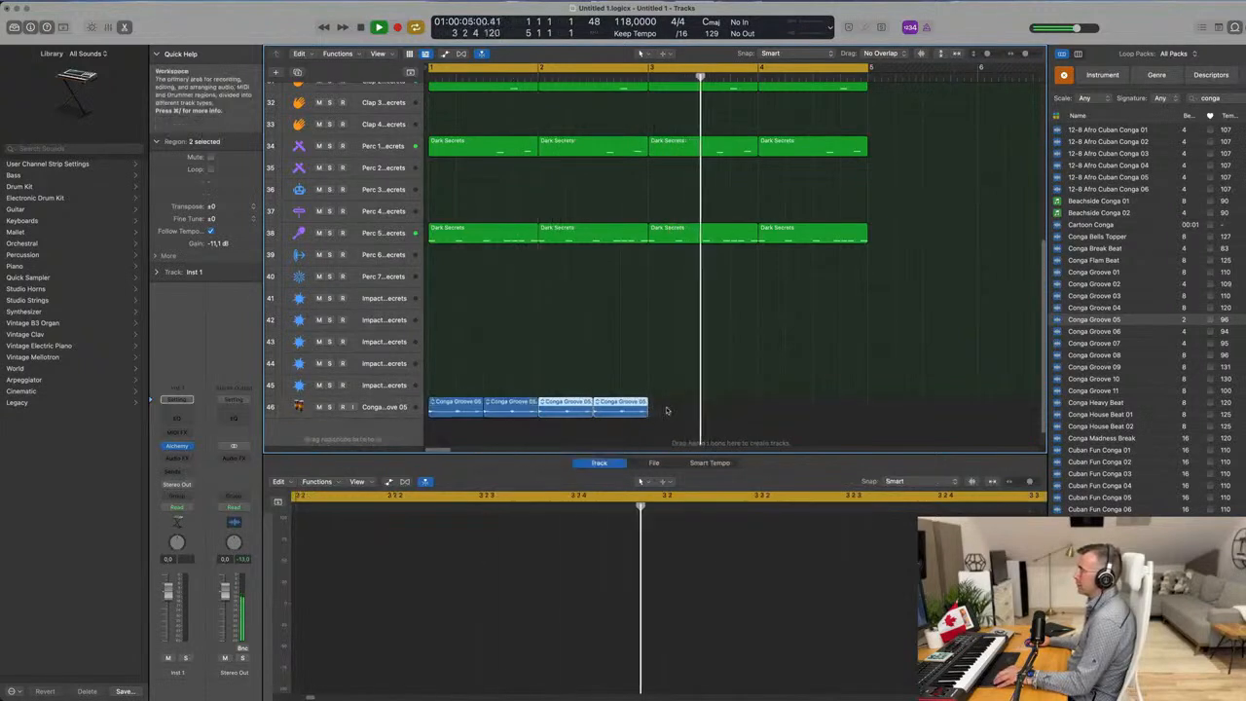
drag(465, 404, 681, 413)
scroll(612, 356, down, 5)
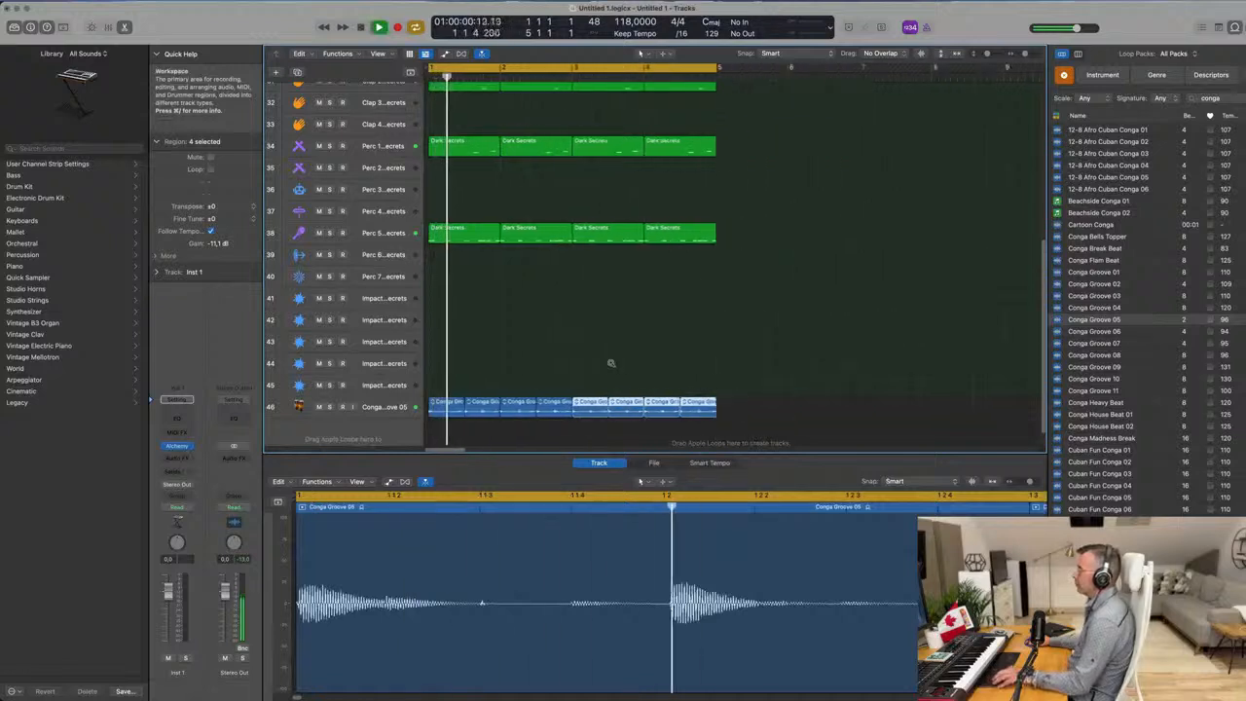
click(389, 406)
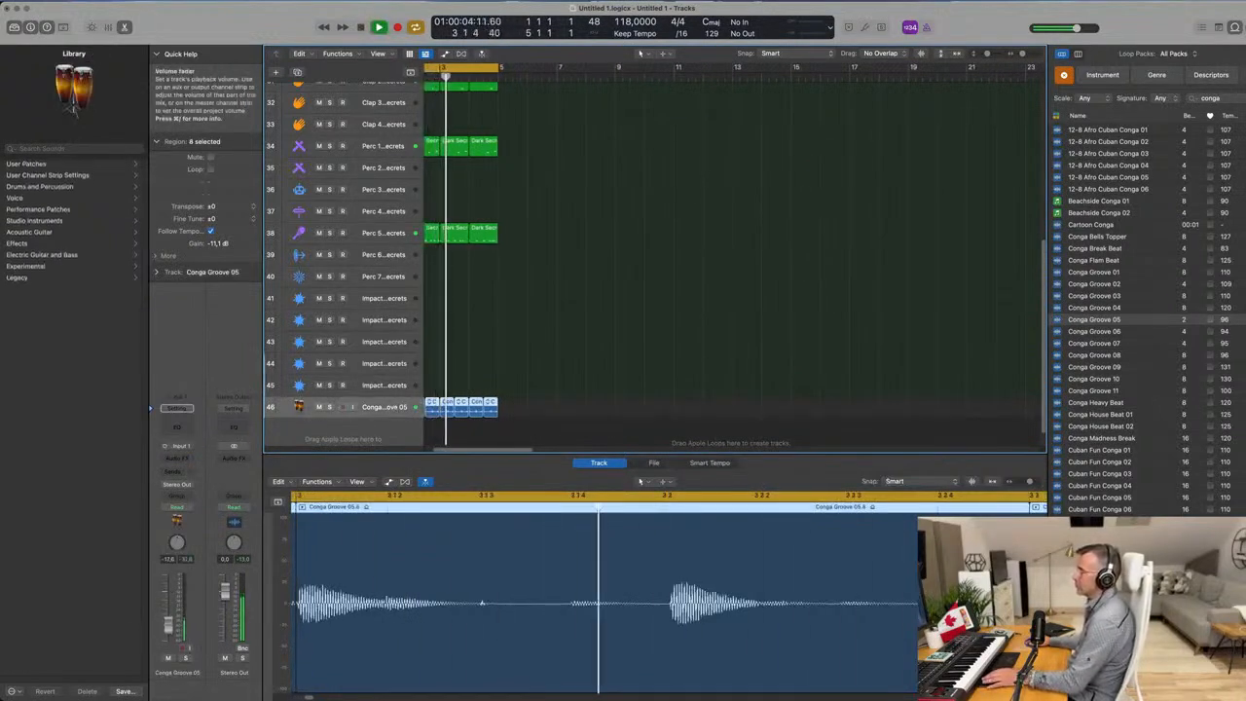
Audition the Conga House Beat 02 and Conga House Beat 01 loops against the playing drum loop.
scroll(572, 334, down, 3)
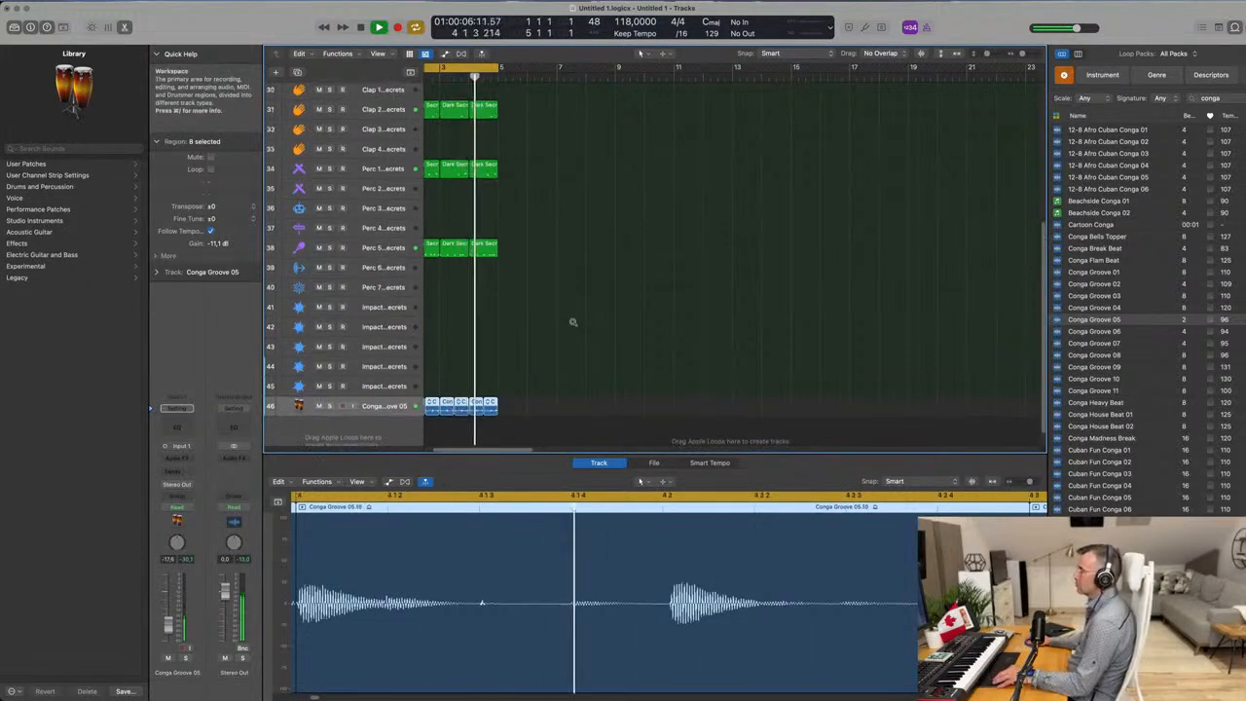
scroll(1117, 310, down, 1)
scroll(1117, 309, down, 2)
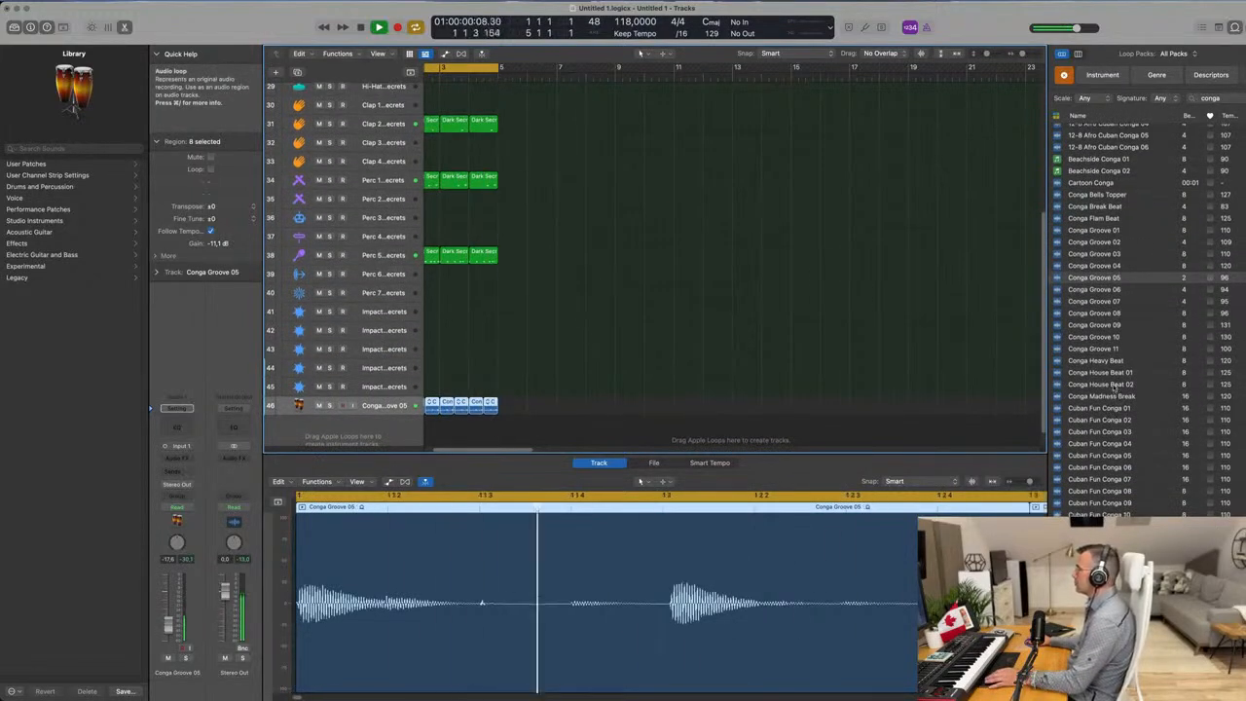
click(1111, 384)
scroll(1119, 389, down, 3)
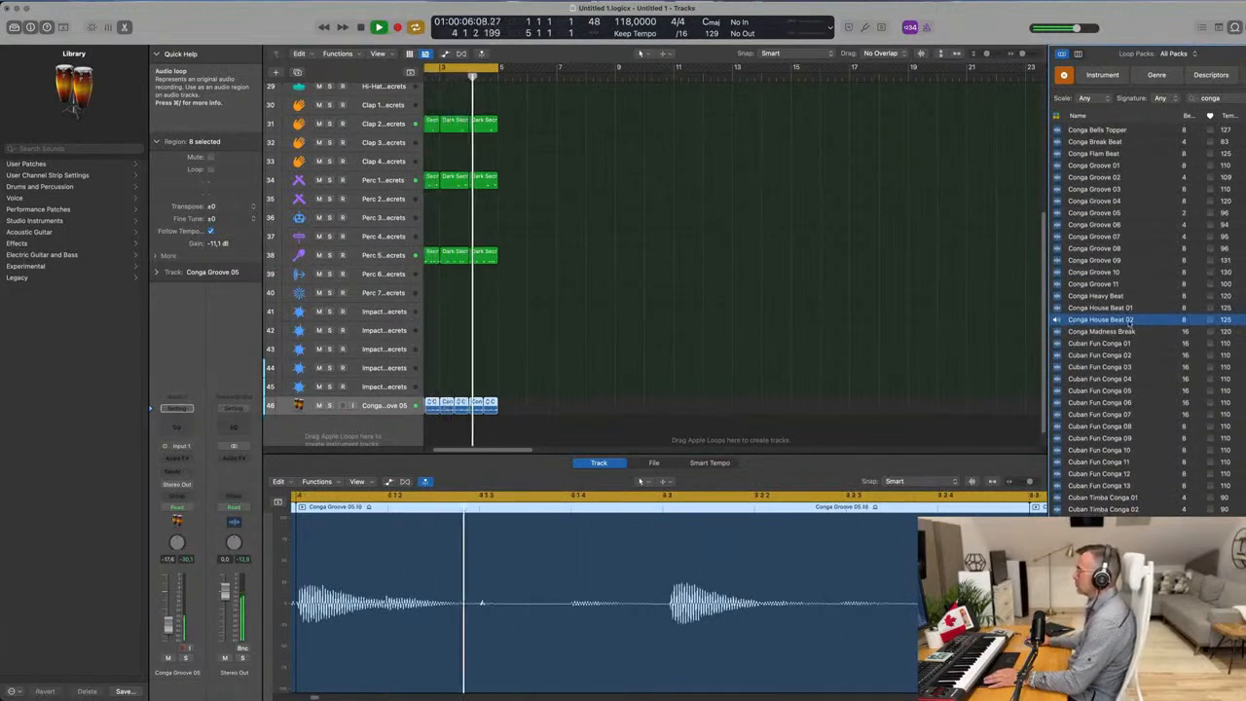
click(1100, 307)
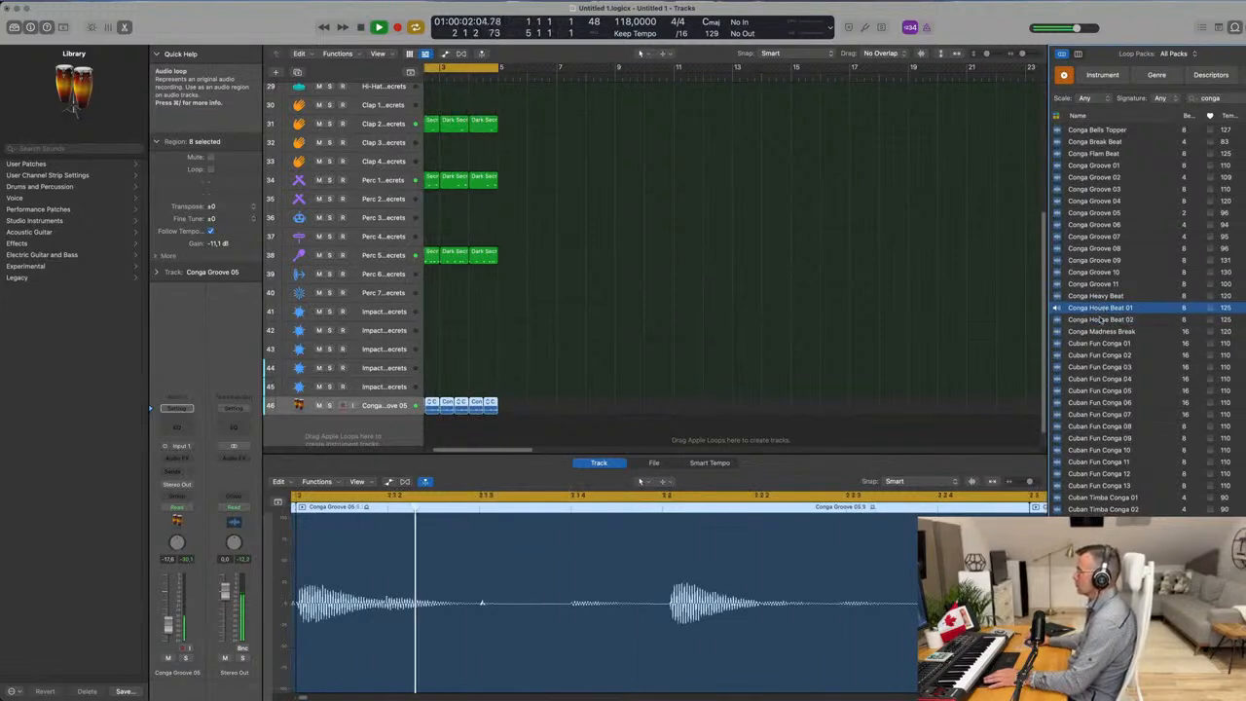
Add the Conga House Beat 01 loop on a new track below Conga Groove 05 and repeat its region to fill bars 1 to 4.
drag(1100, 308, 459, 427)
key(space)
key(super+r)
key(space)
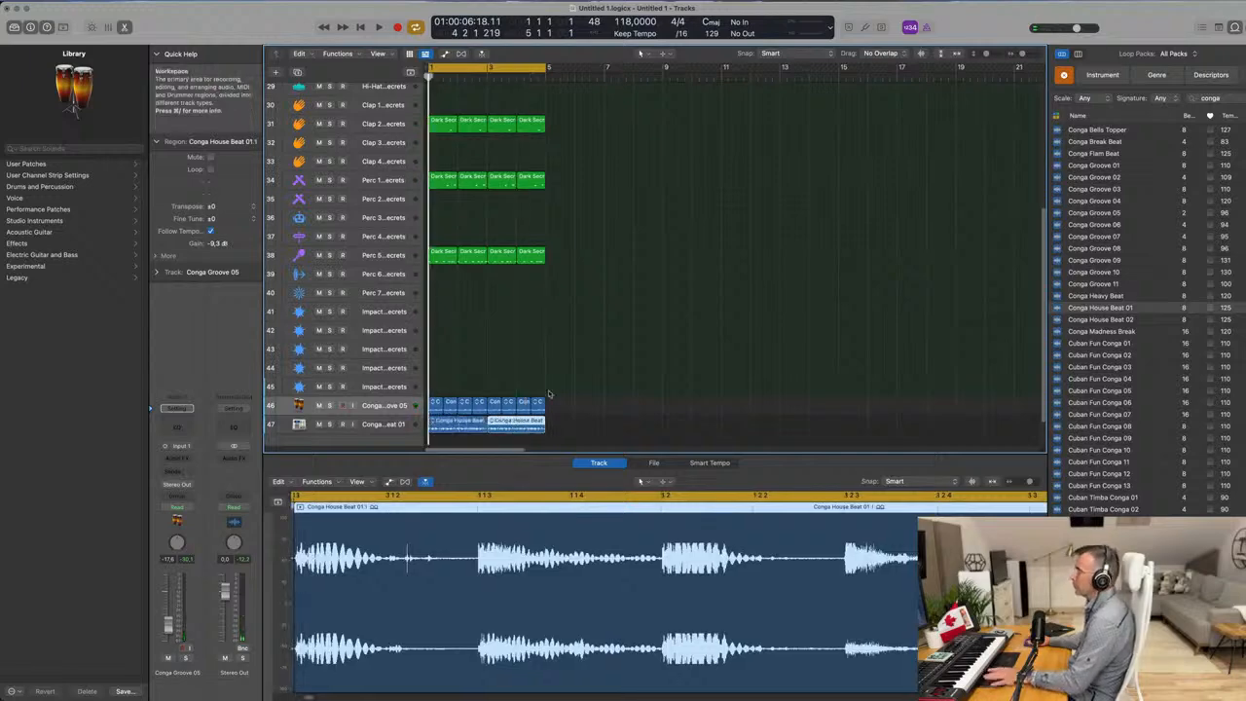
click(381, 430)
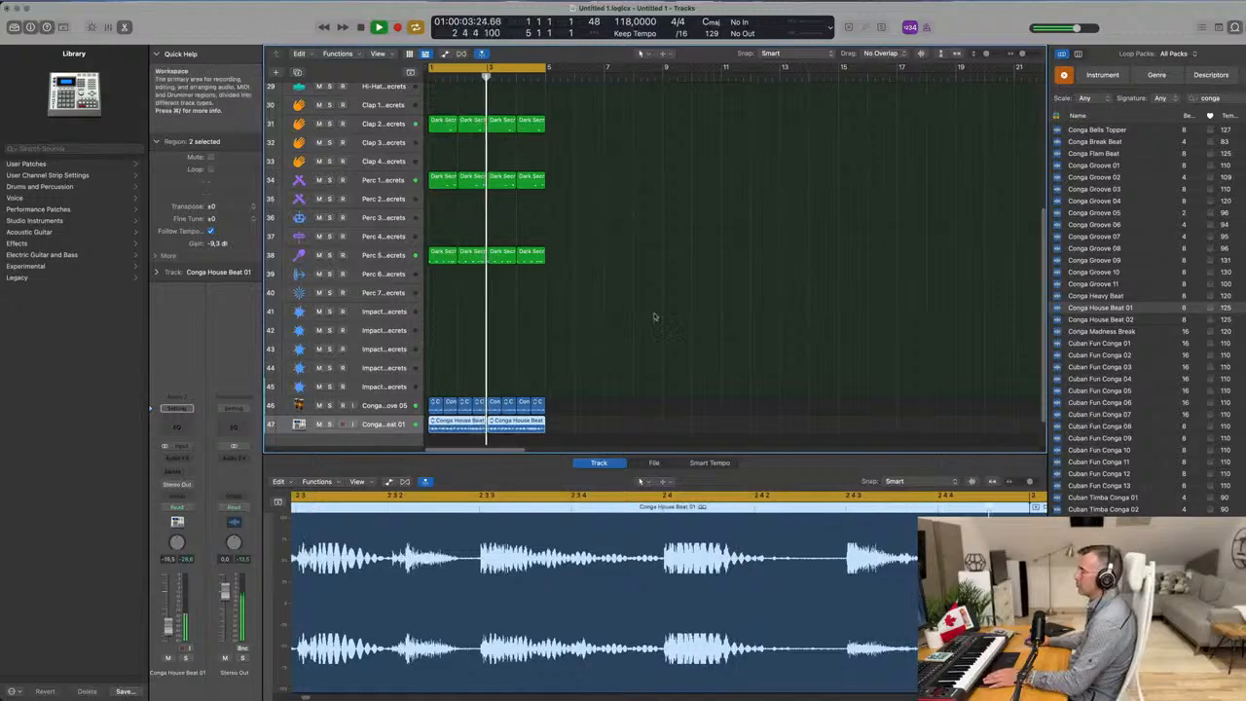
Show the toolbar and turn on Track Zoom so that the selected Inst 1 track is enlarged.
scroll(639, 329, down, 4)
scroll(639, 329, down, 3)
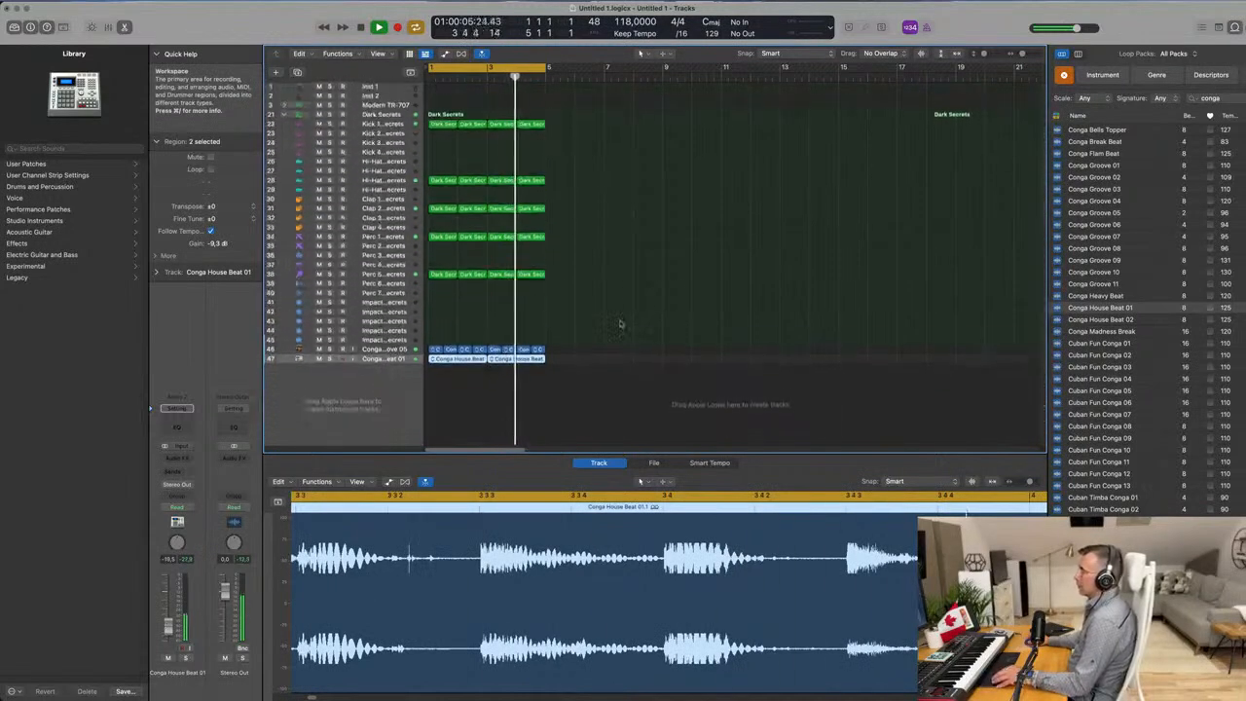
click(387, 87)
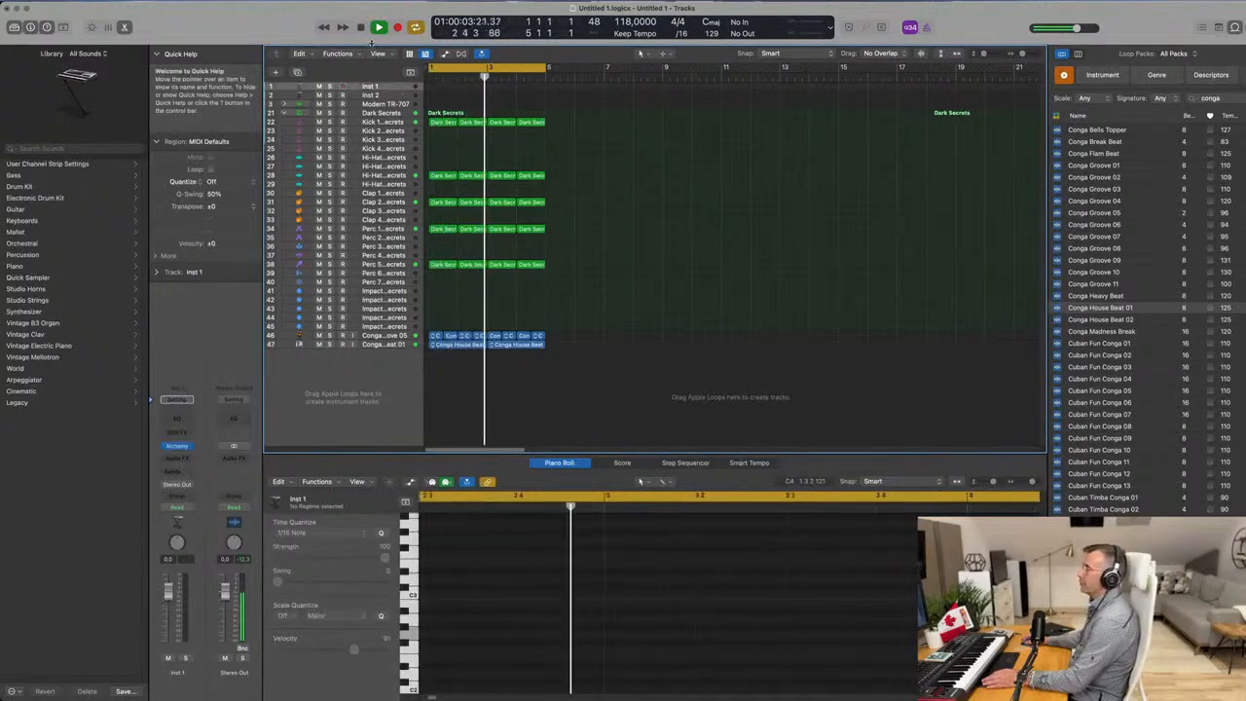
key(ctrl+alt+super+t)
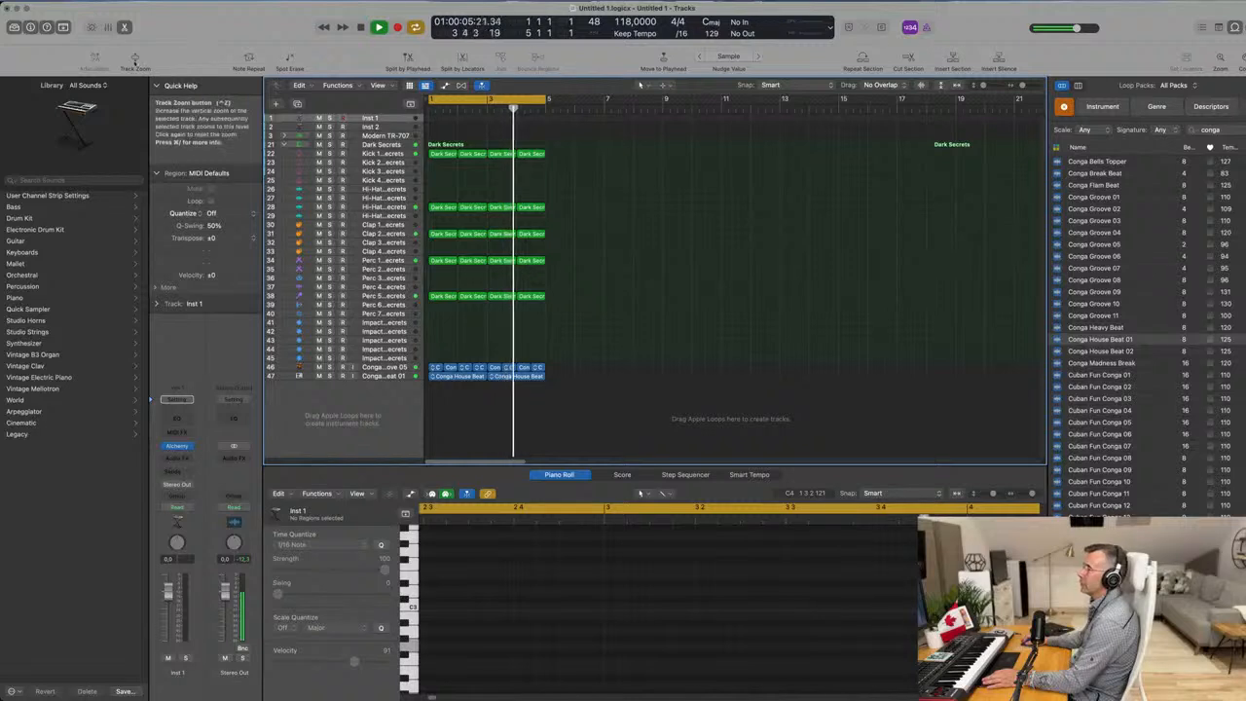
click(135, 58)
drag(366, 157, 369, 187)
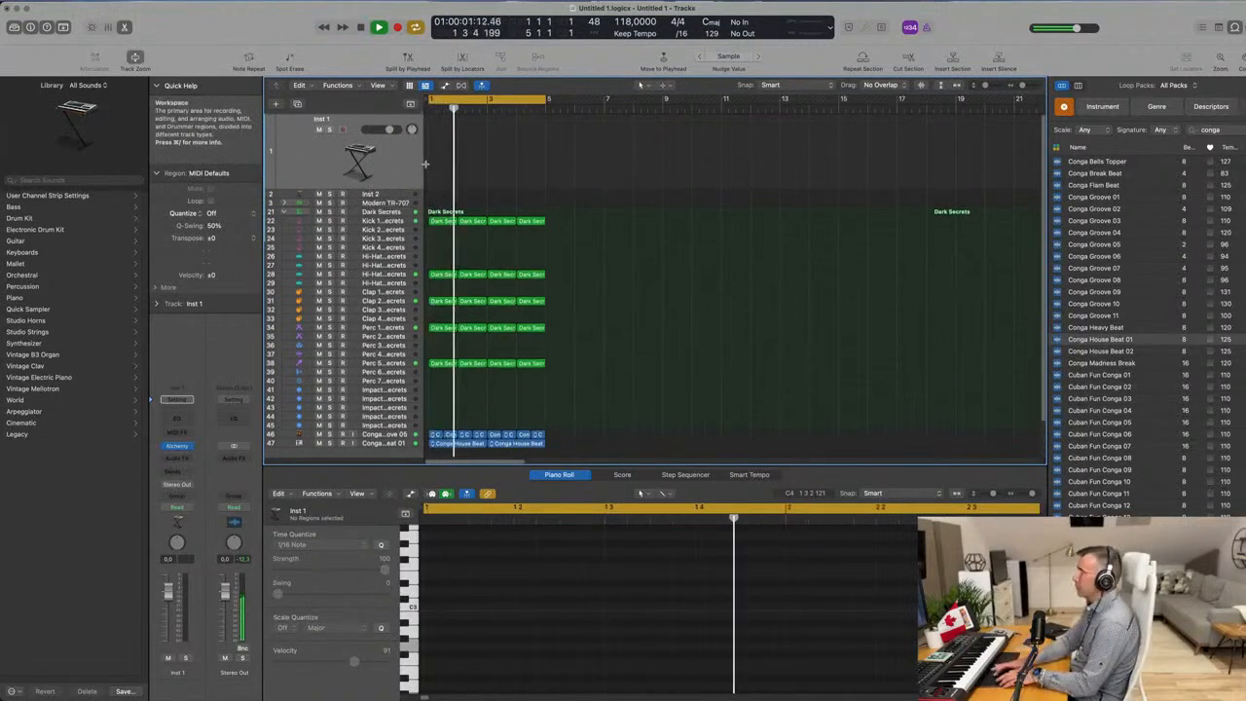
Repeat all regions three times to fill bars 1 to 16 and extend the cycle range to bar 17.
key(super+a)
key(super+r)
key(super+r)
key(super+r)
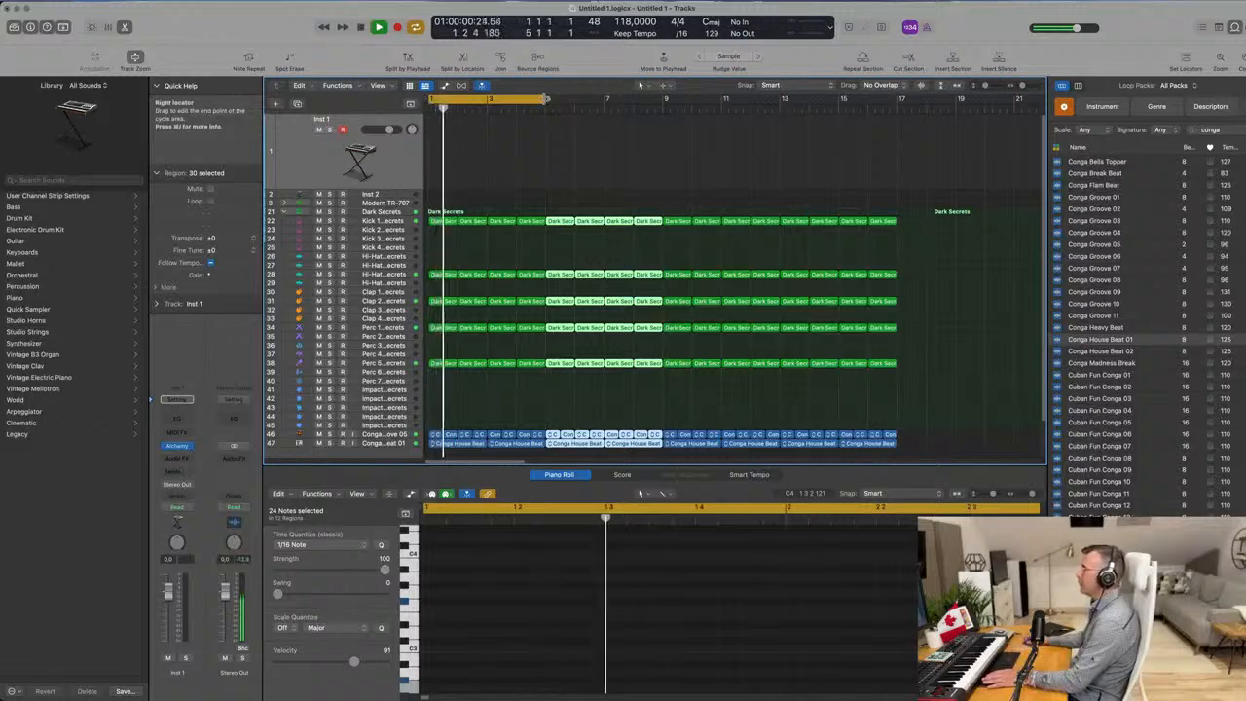
drag(547, 99, 889, 126)
key(Return)
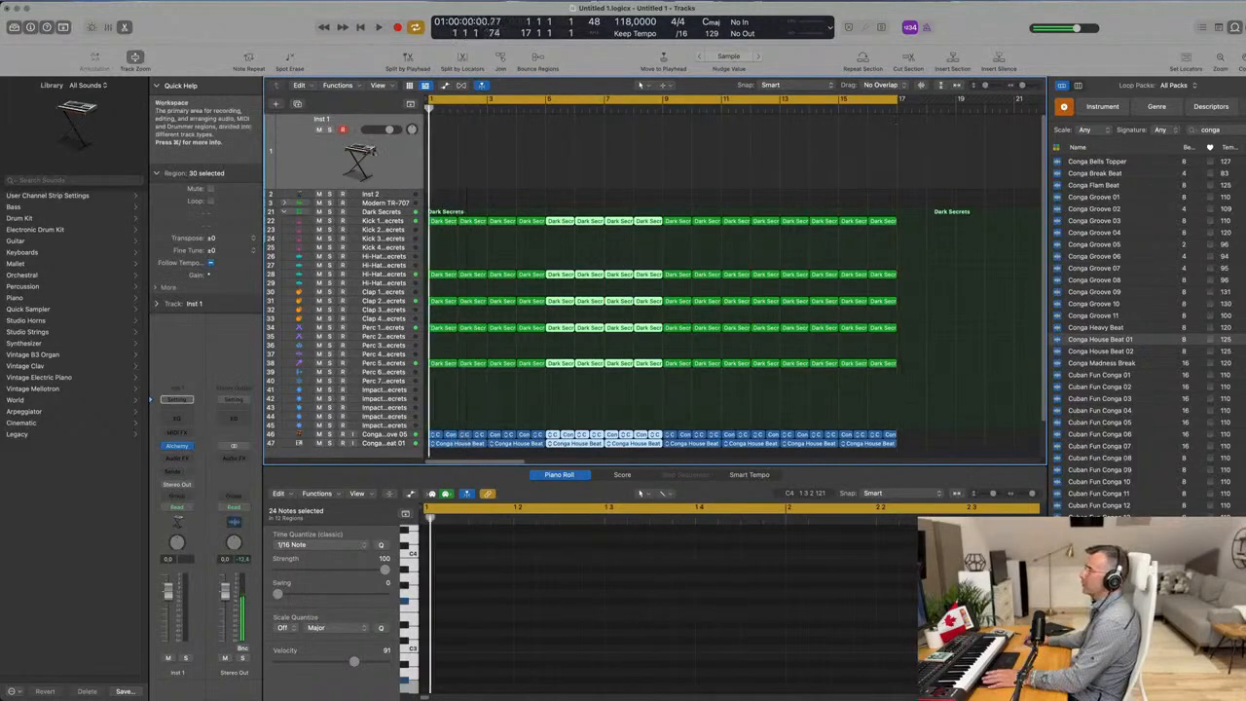
click(700, 160)
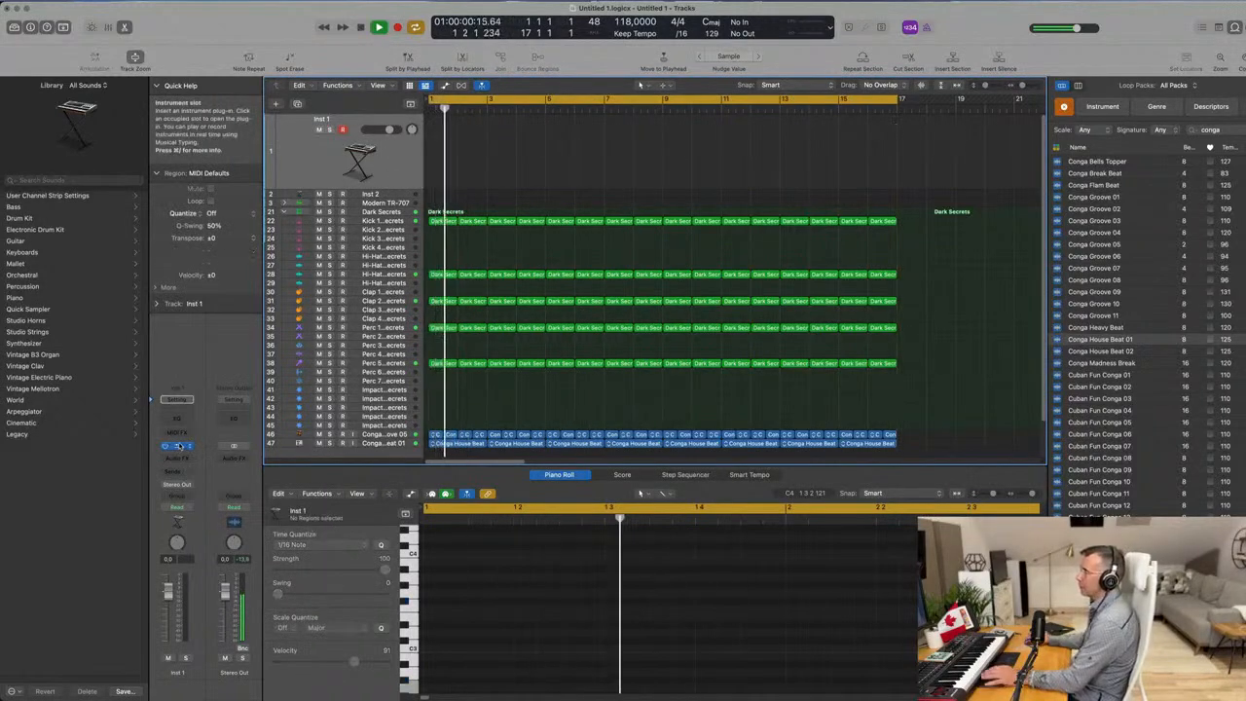
Open Alchemy on the Inst 1 track, search its presets for "fm" and load Gentle FM.
click(178, 445)
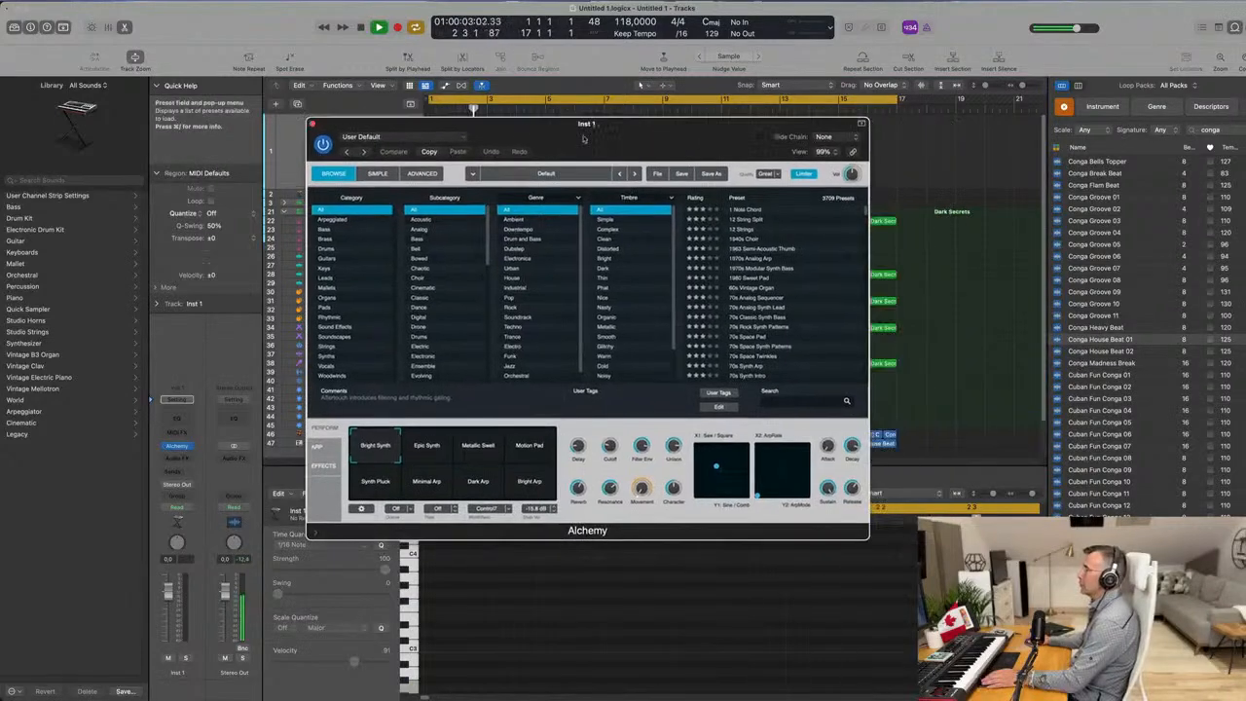
click(800, 400)
key(Return)
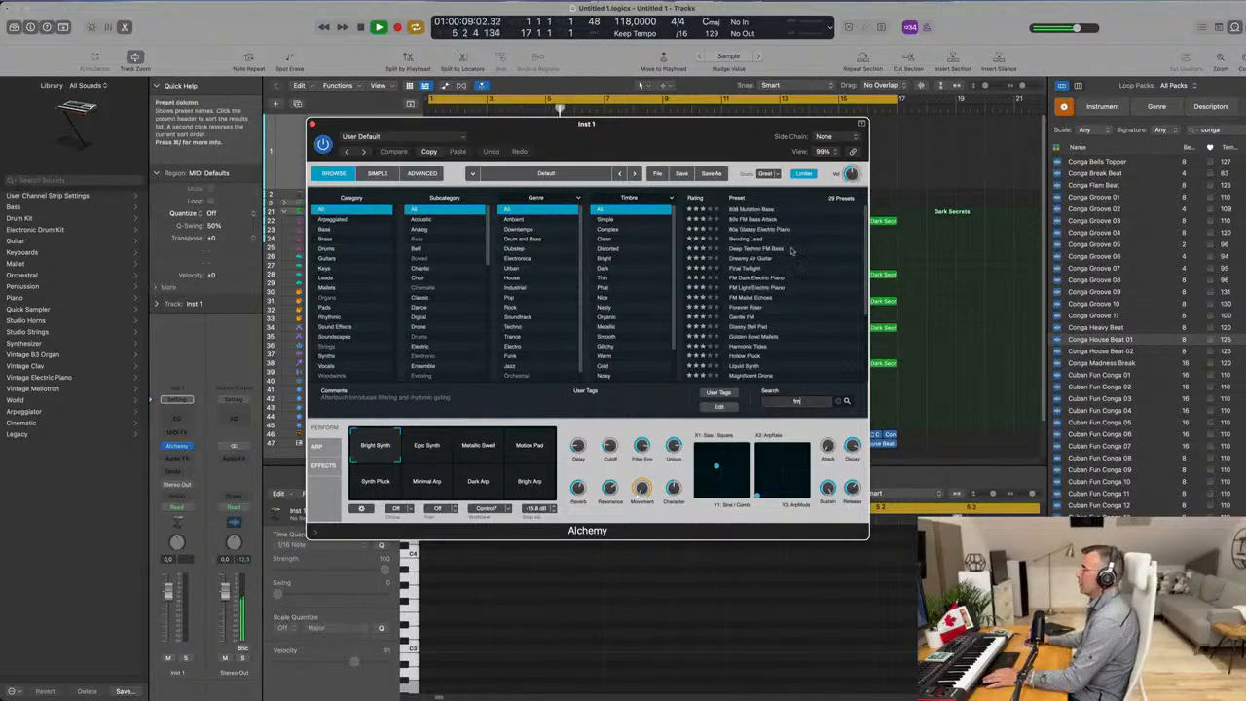
click(741, 317)
drag(621, 128, 622, 223)
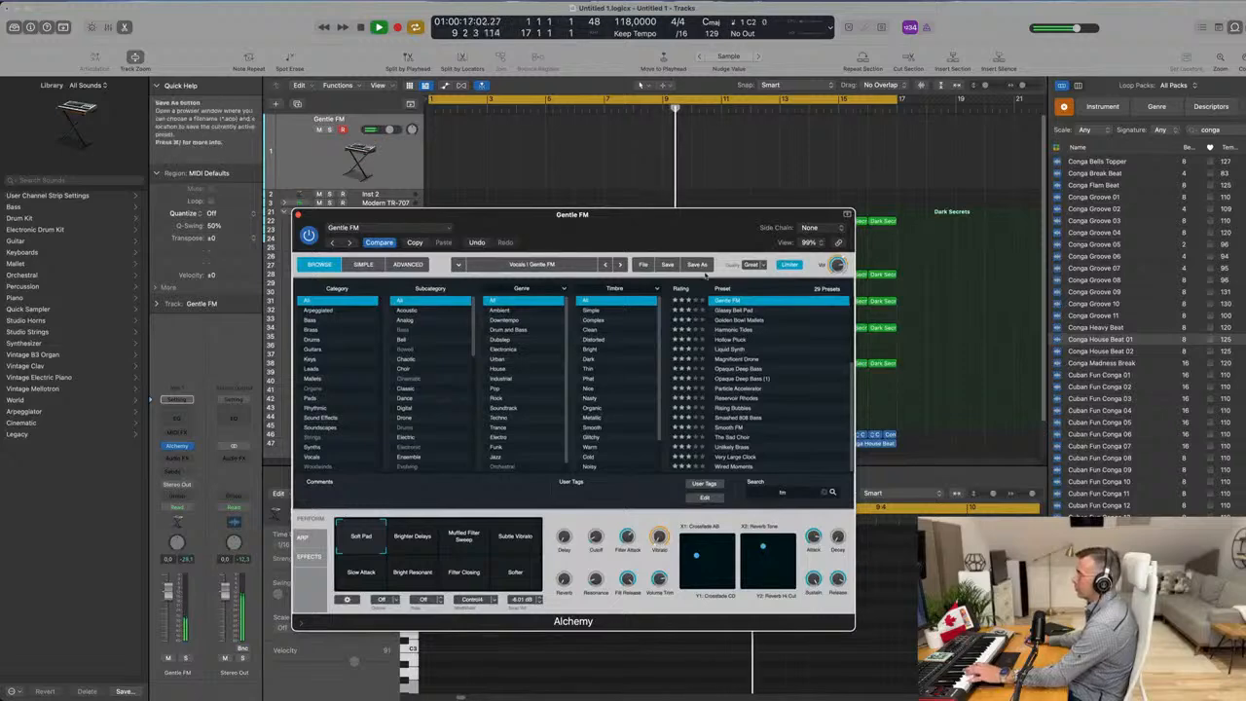
Audition the 808 Mutation Bass and 80s FM Bass Attack presets and lower the track volume to about -12.6 dB.
scroll(742, 331, up, 5)
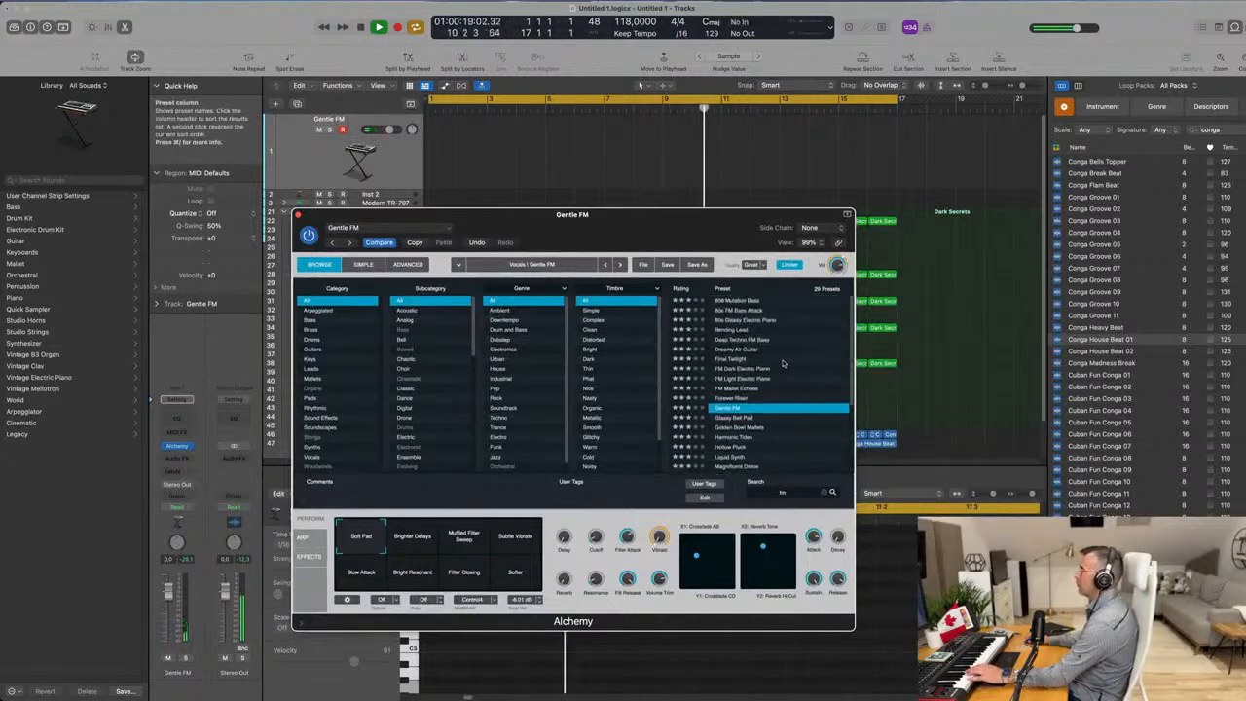
click(739, 301)
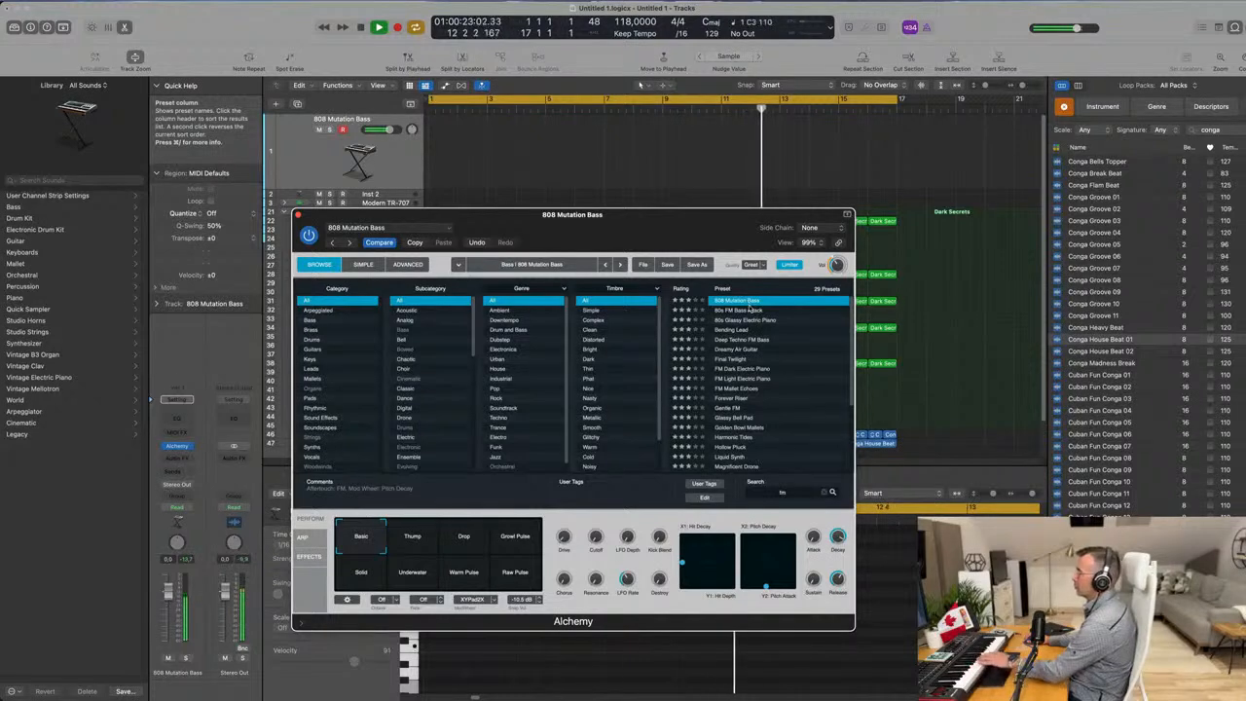
click(746, 311)
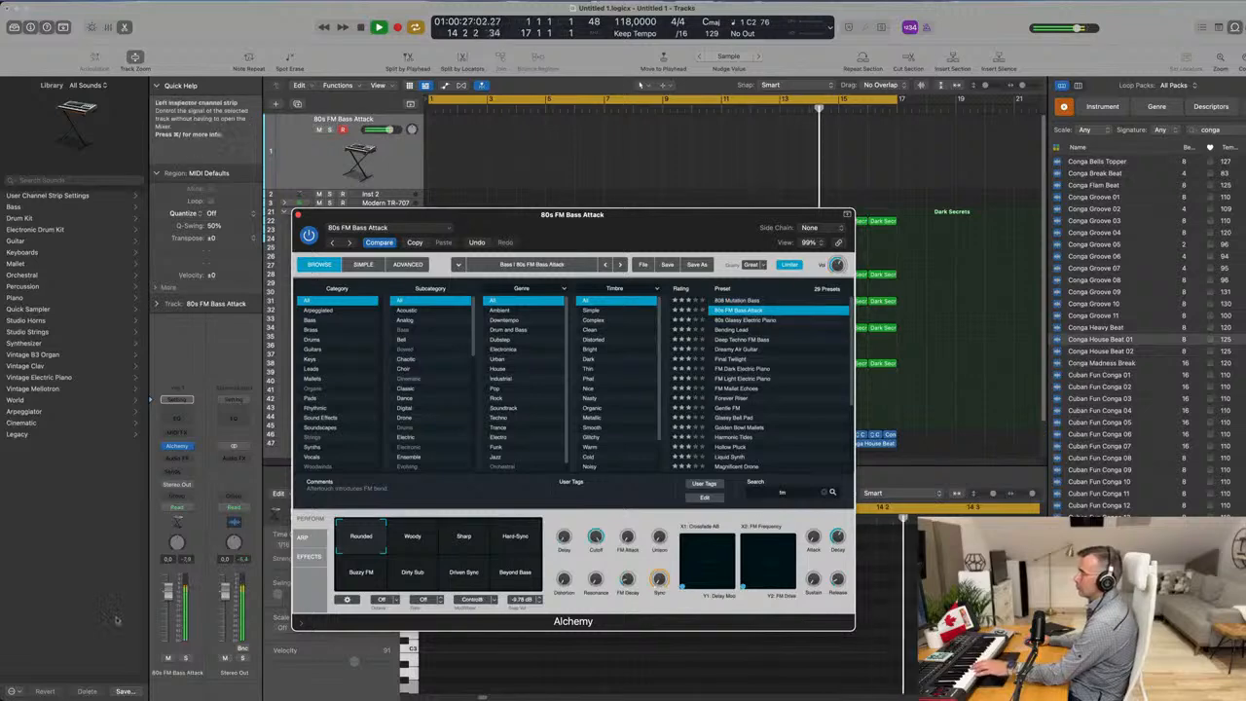
drag(169, 615, 167, 634)
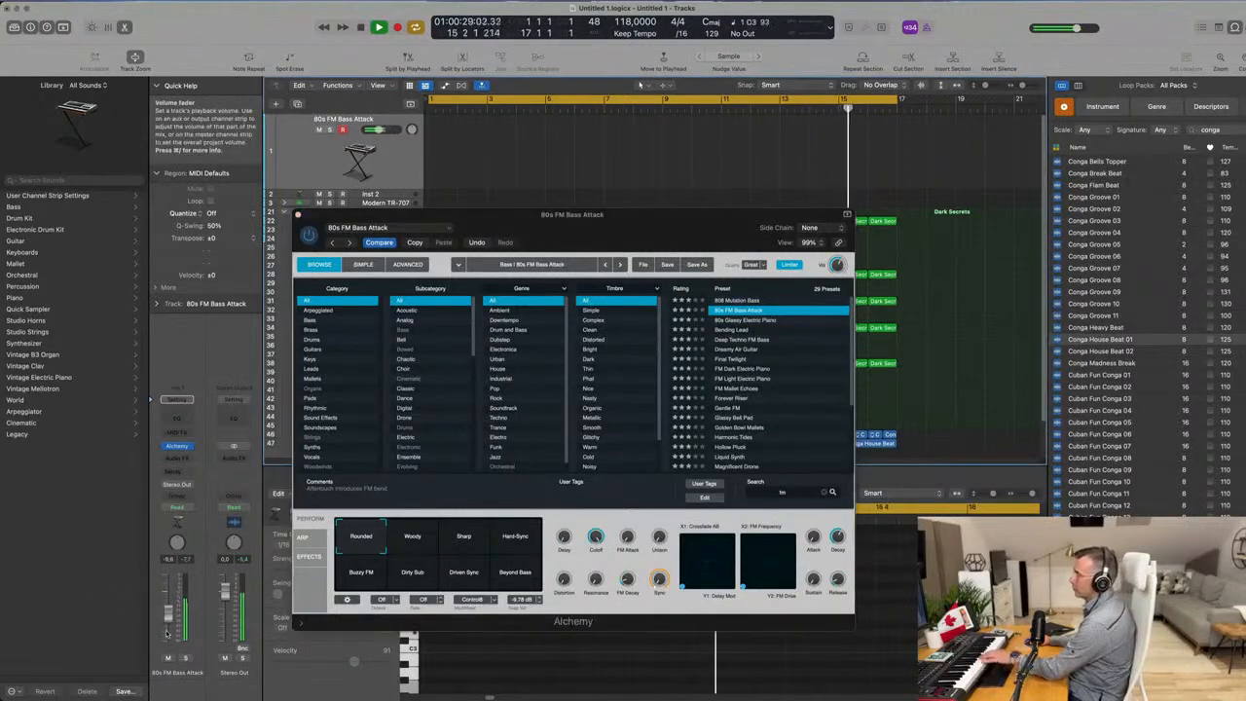
Try the Woody, Sharp, Hard-Sync, Buzzy FM, Dirty Sub and Beyond Bass variations of the 80s FM Bass Attack preset.
click(415, 545)
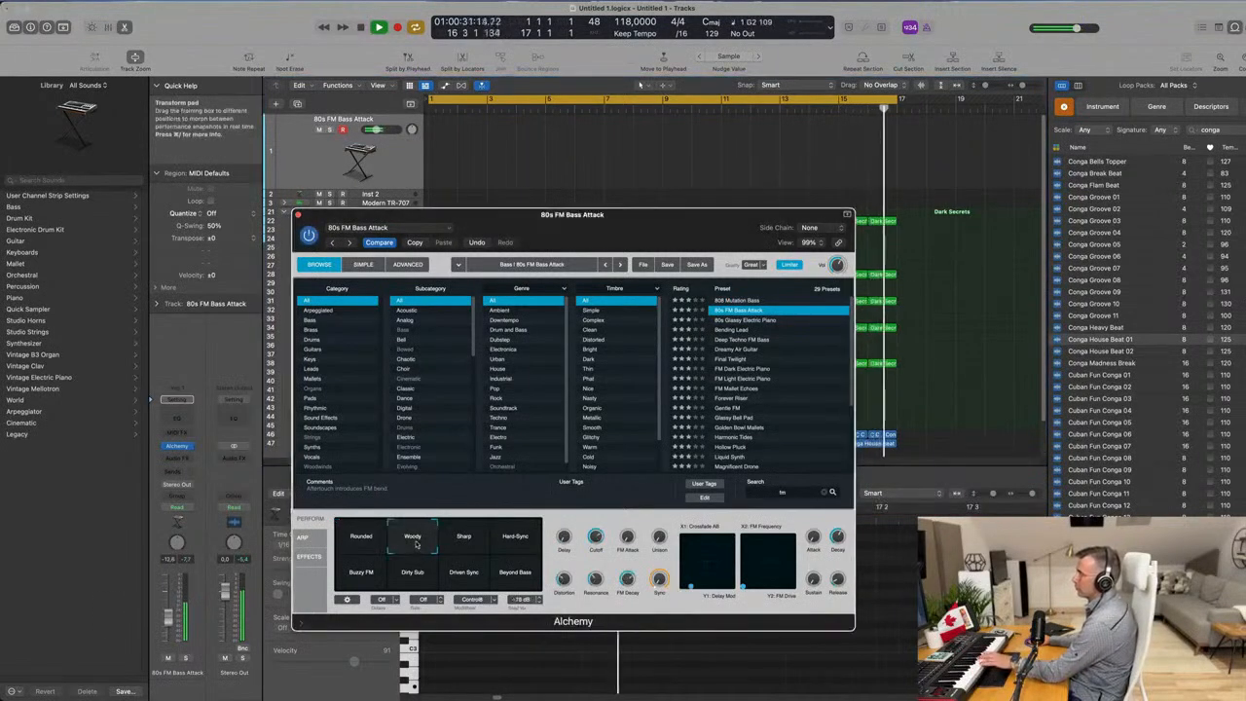
click(468, 545)
click(522, 546)
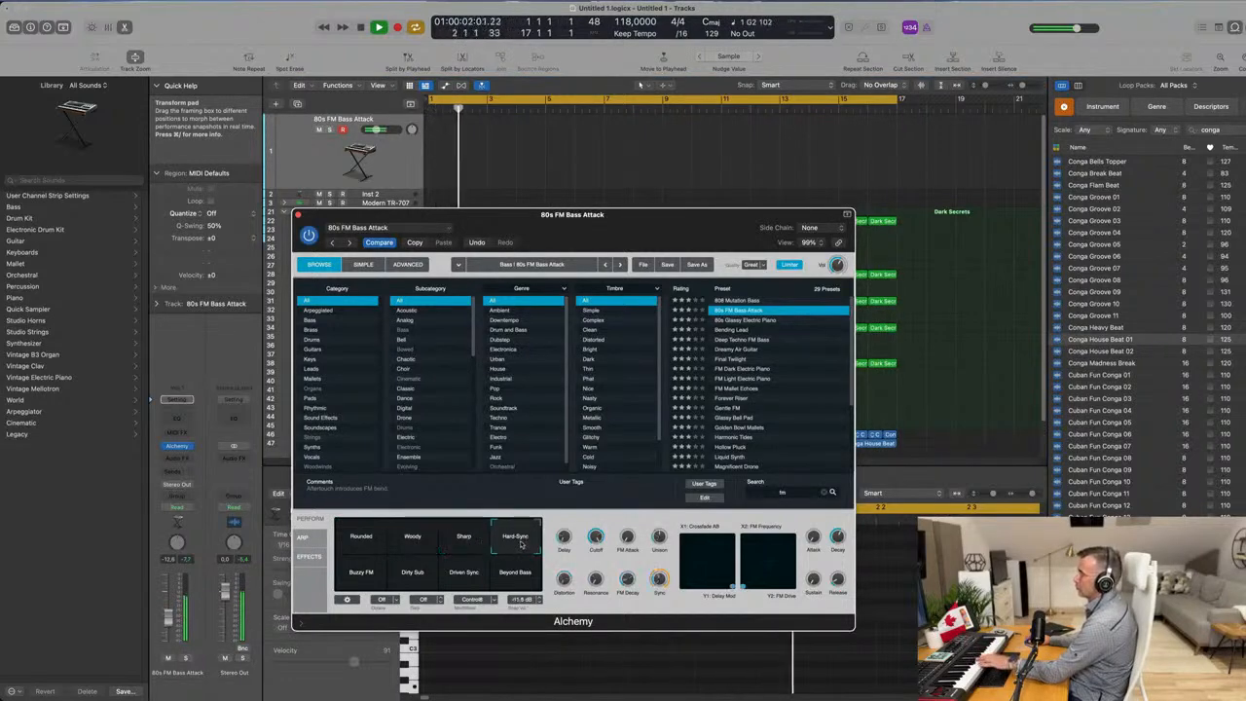
click(342, 573)
click(418, 576)
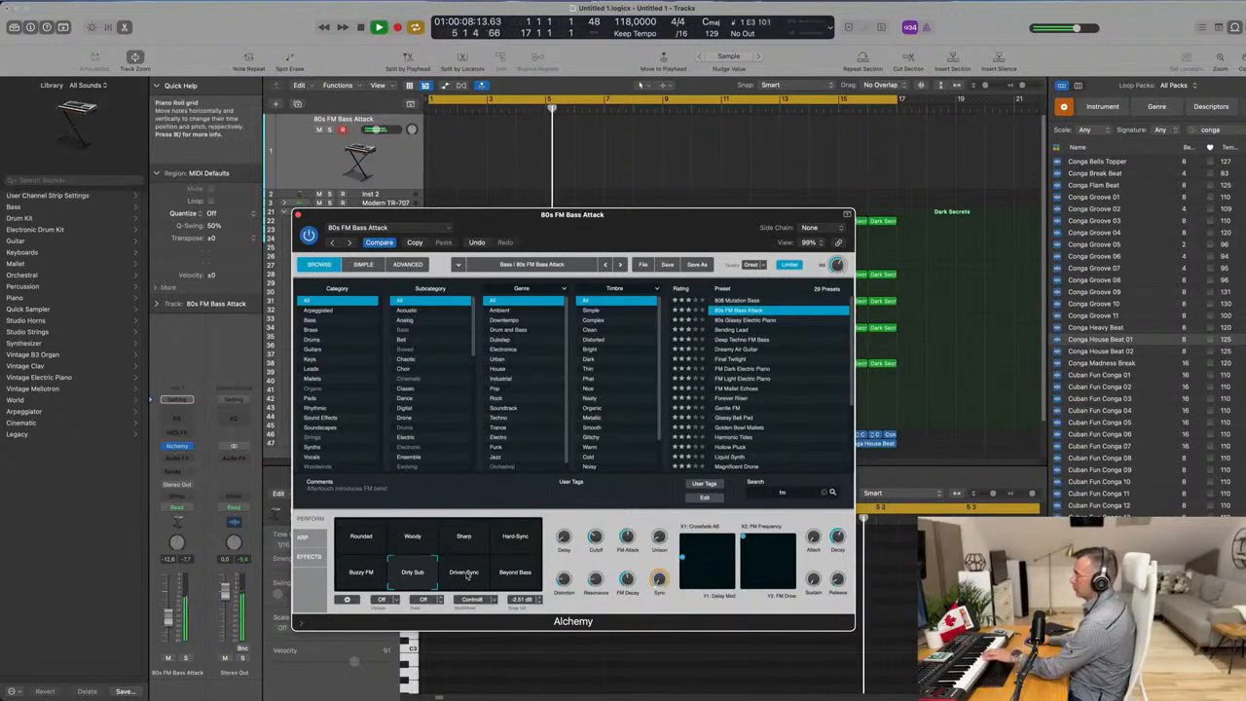
click(517, 576)
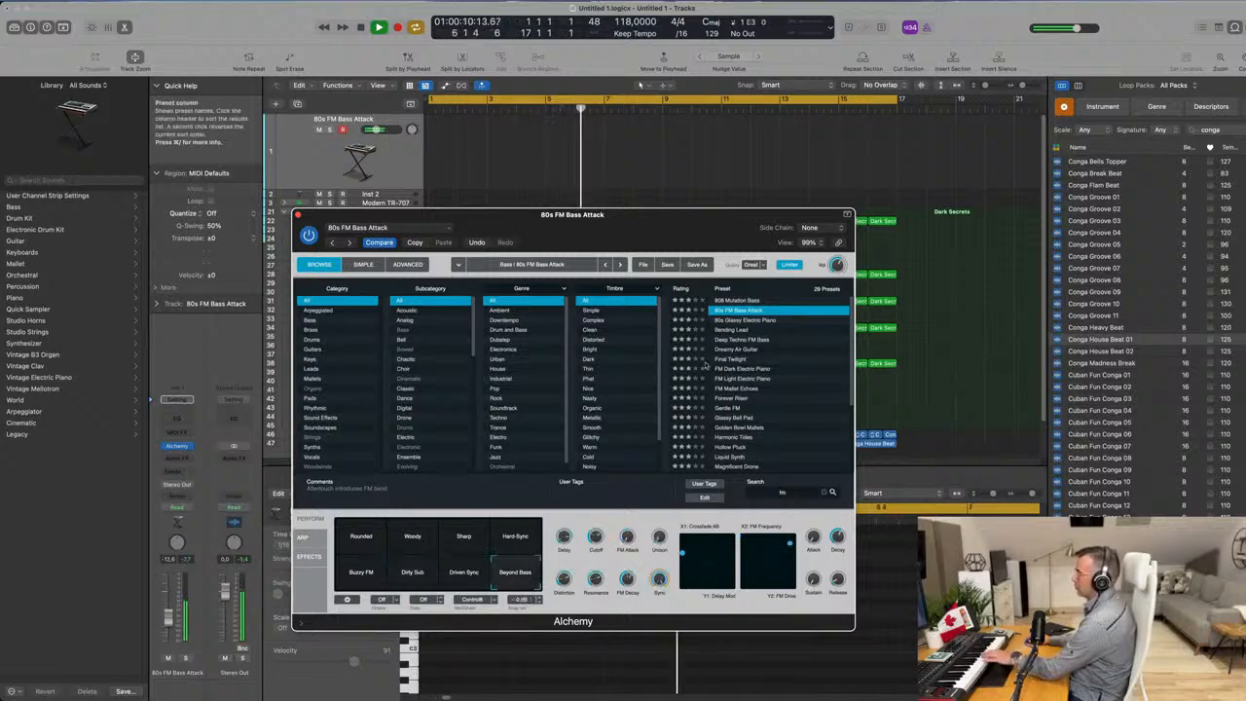
Audition Forever Riser, Gentle FM and both Opaque Deep Bass versions, and load the first Opaque Deep Bass preset.
scroll(768, 352, down, 2)
click(737, 366)
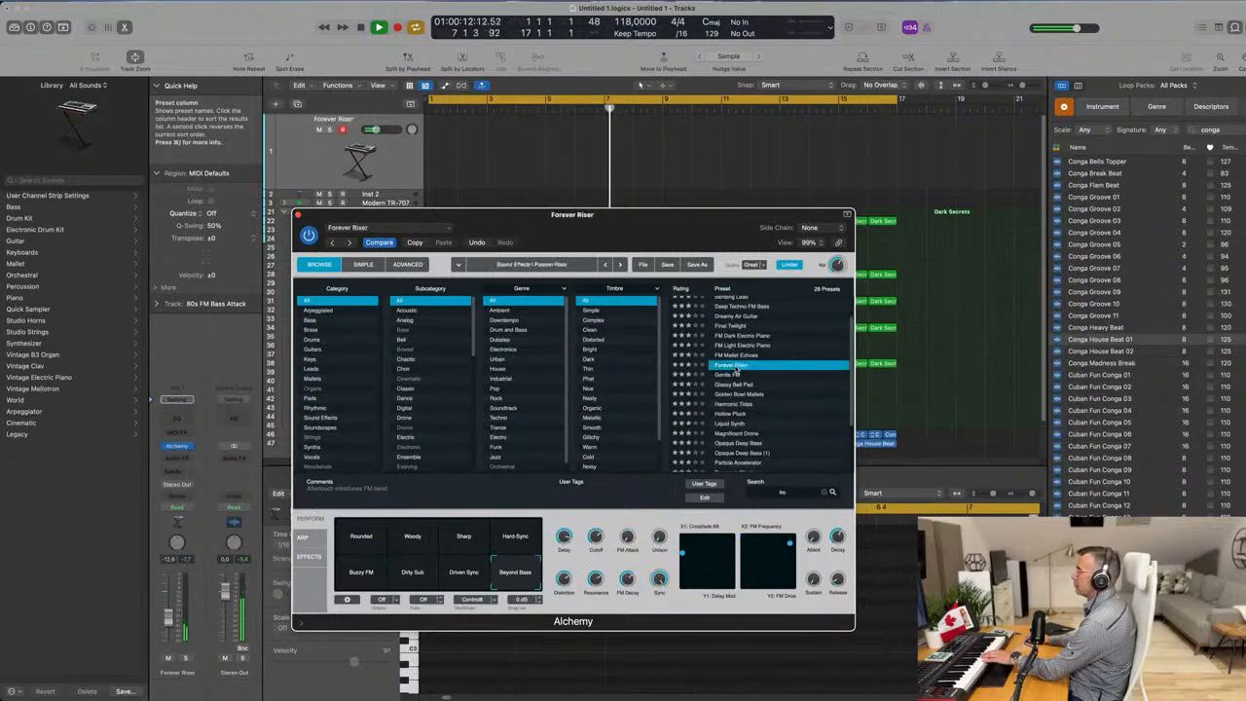
click(738, 374)
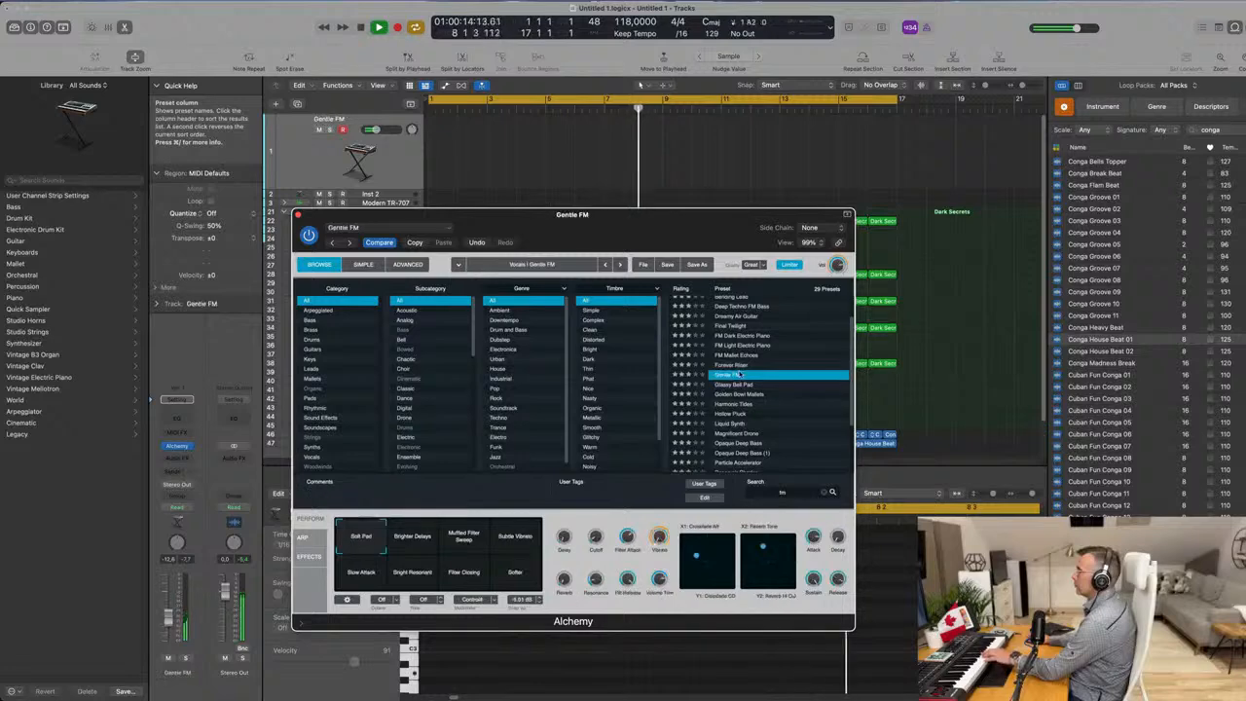
scroll(748, 386, down, 3)
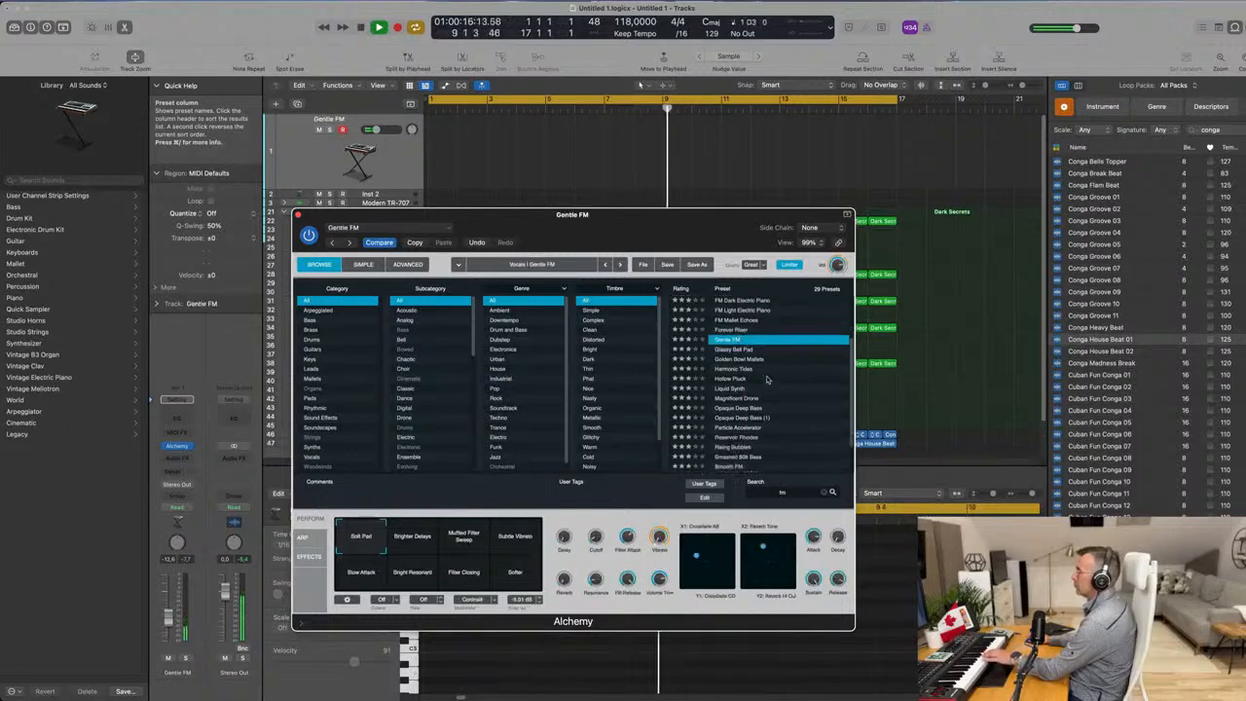
click(750, 390)
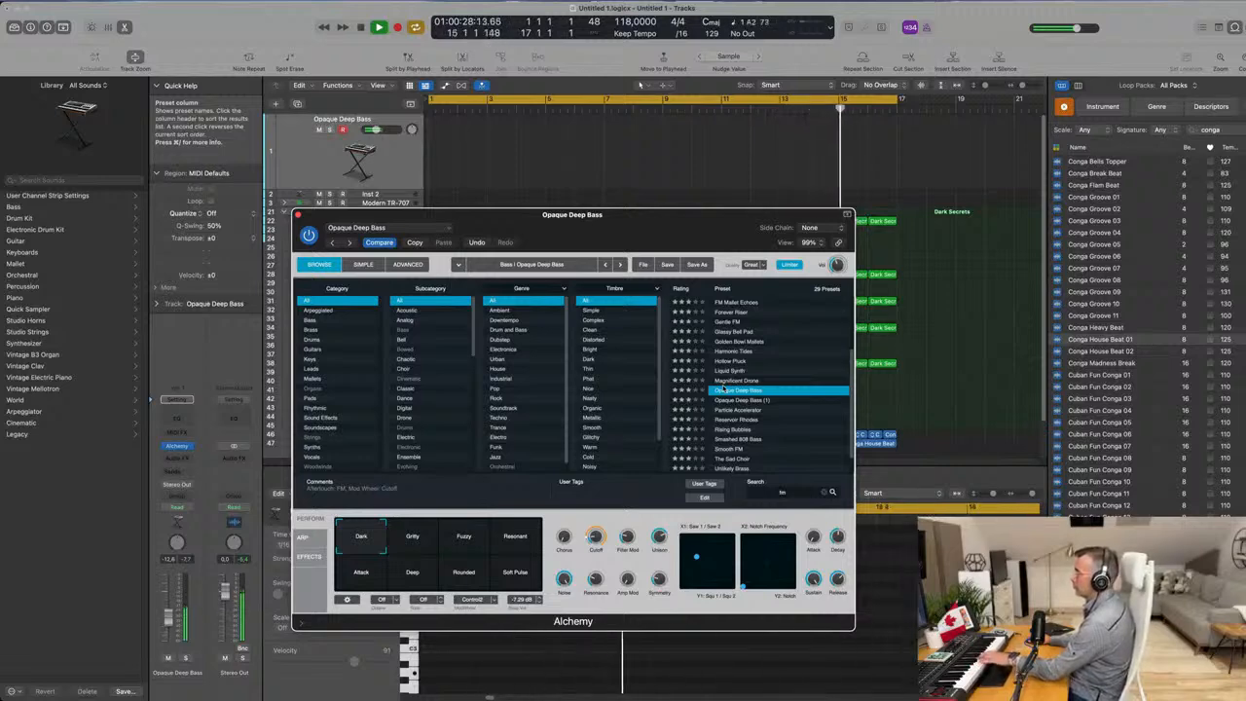
click(732, 399)
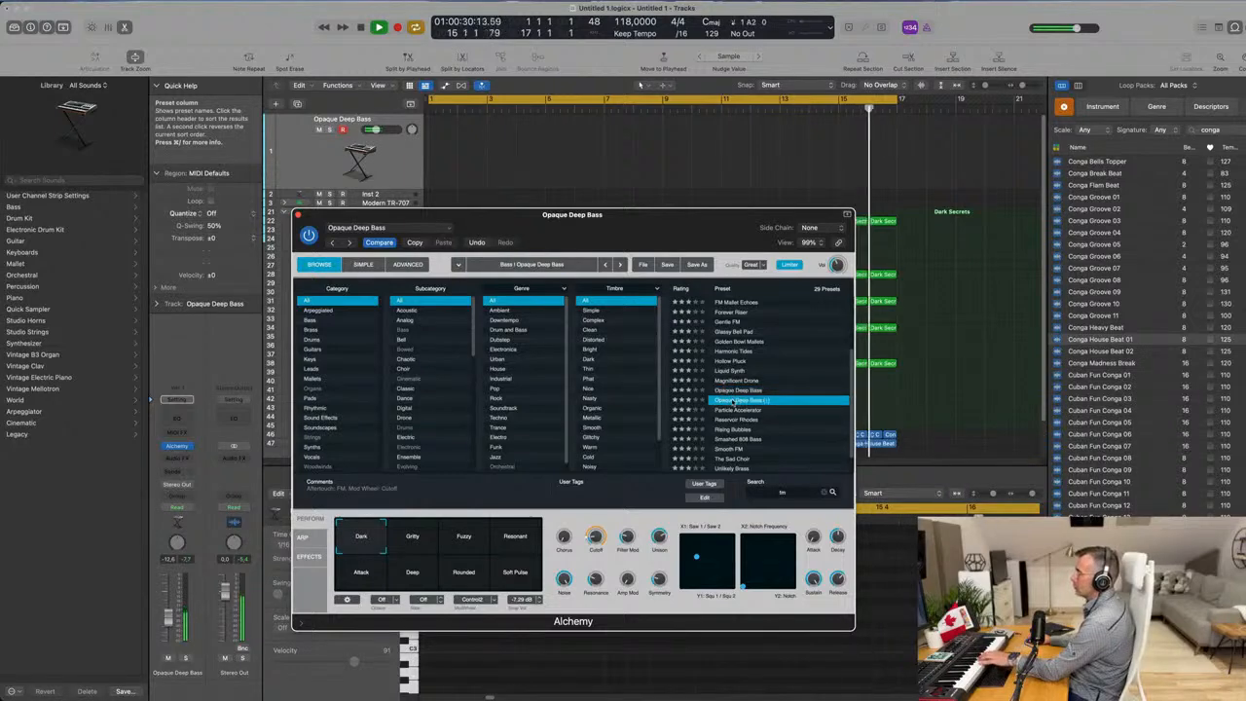
click(737, 391)
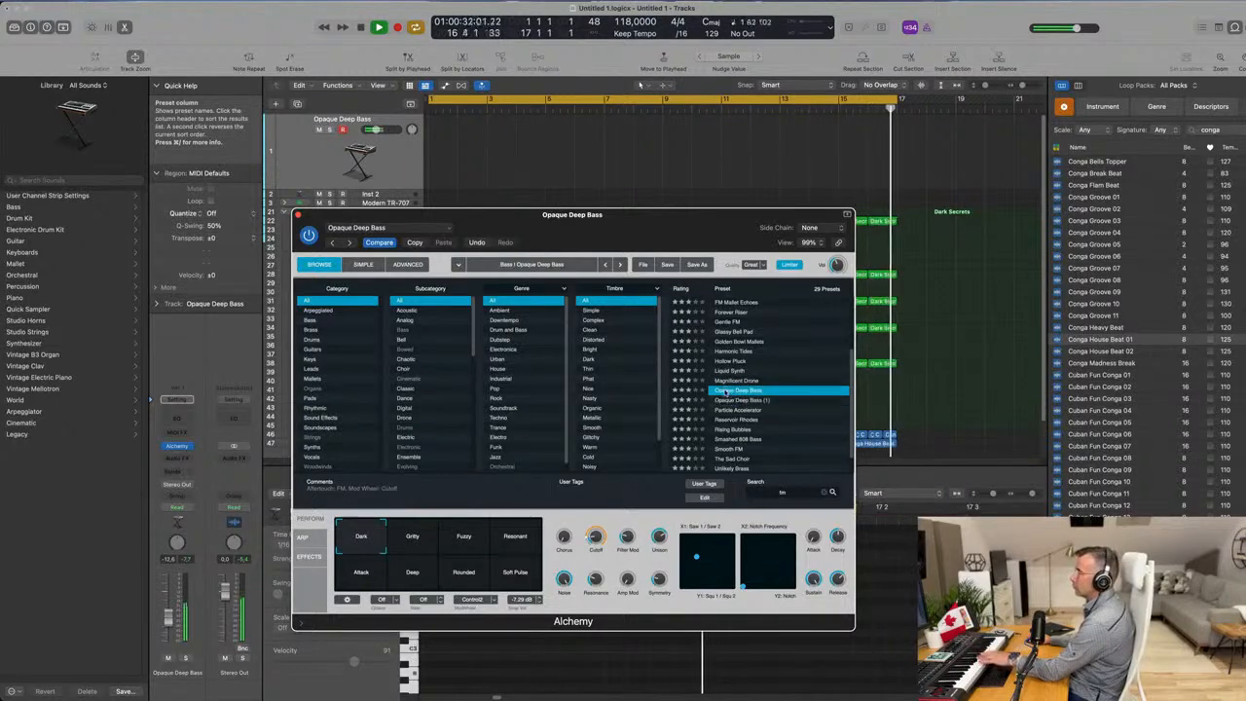
Compare the Gritty, Fuzzy and Resonant variations of Opaque Deep Bass and select the Attack variation.
click(413, 545)
click(465, 541)
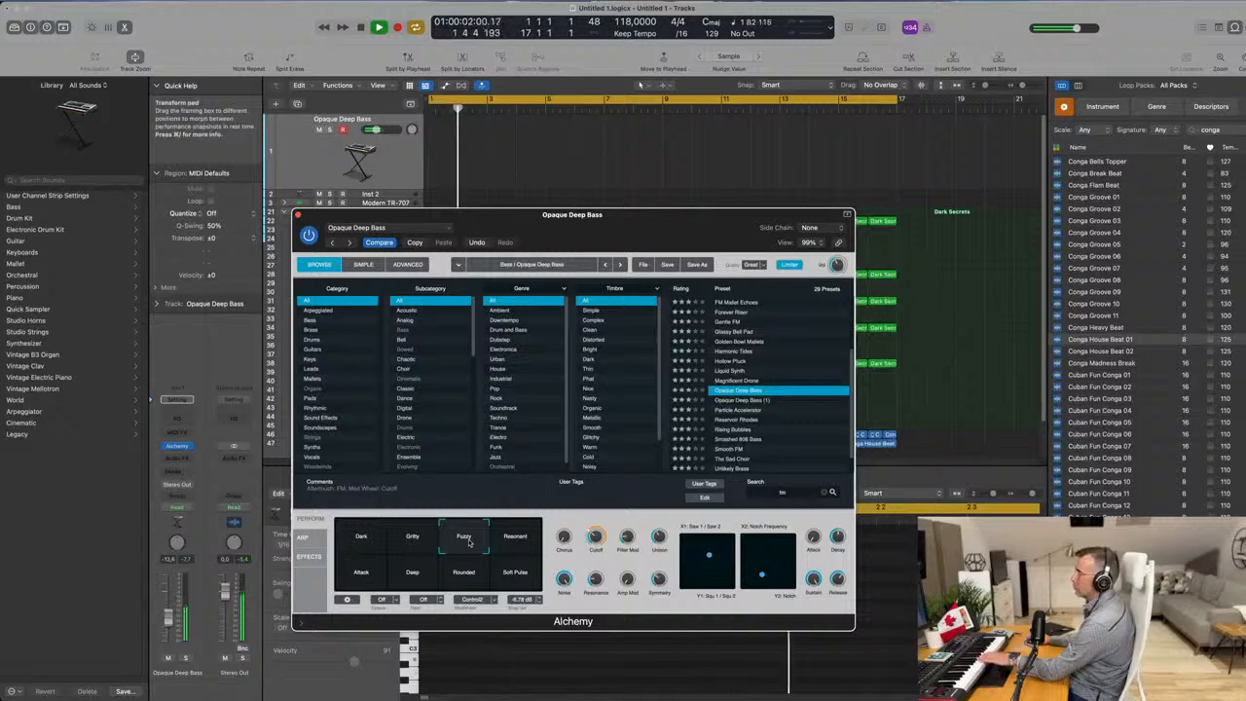
click(516, 538)
click(359, 578)
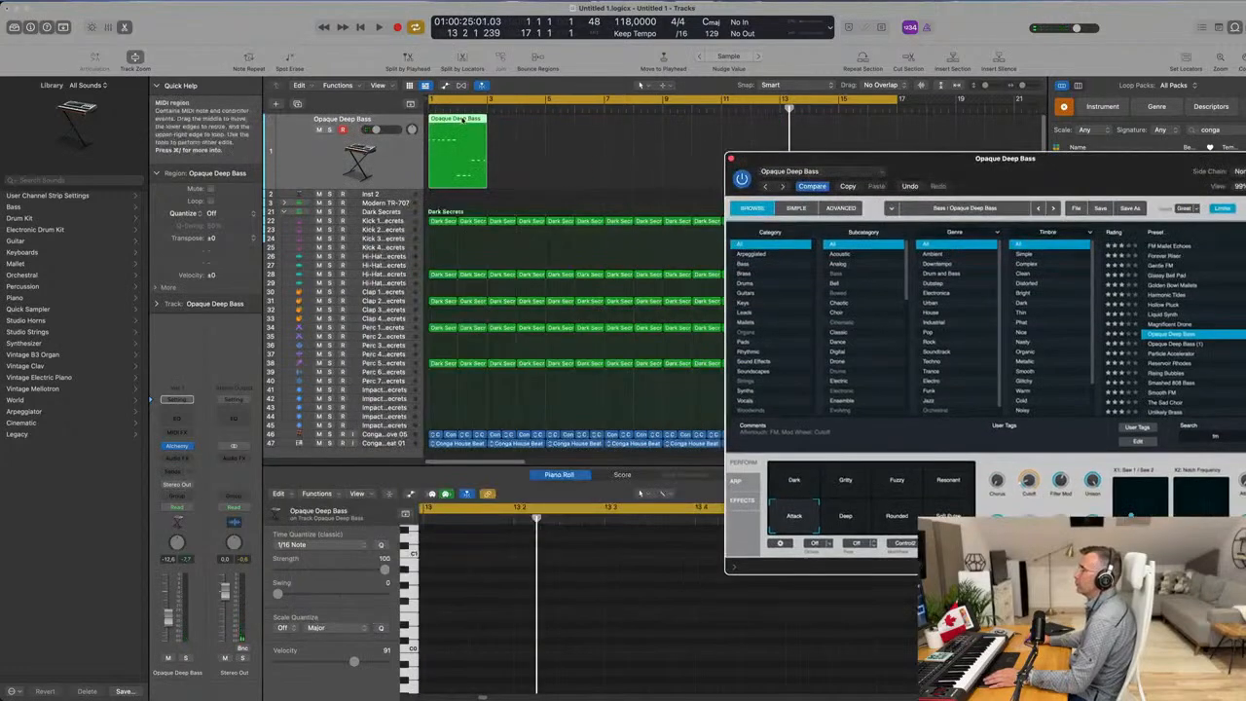
Open the Opaque Deep Bass region in the Piano Roll and quantize all its notes to 1/16.
double_click(462, 119)
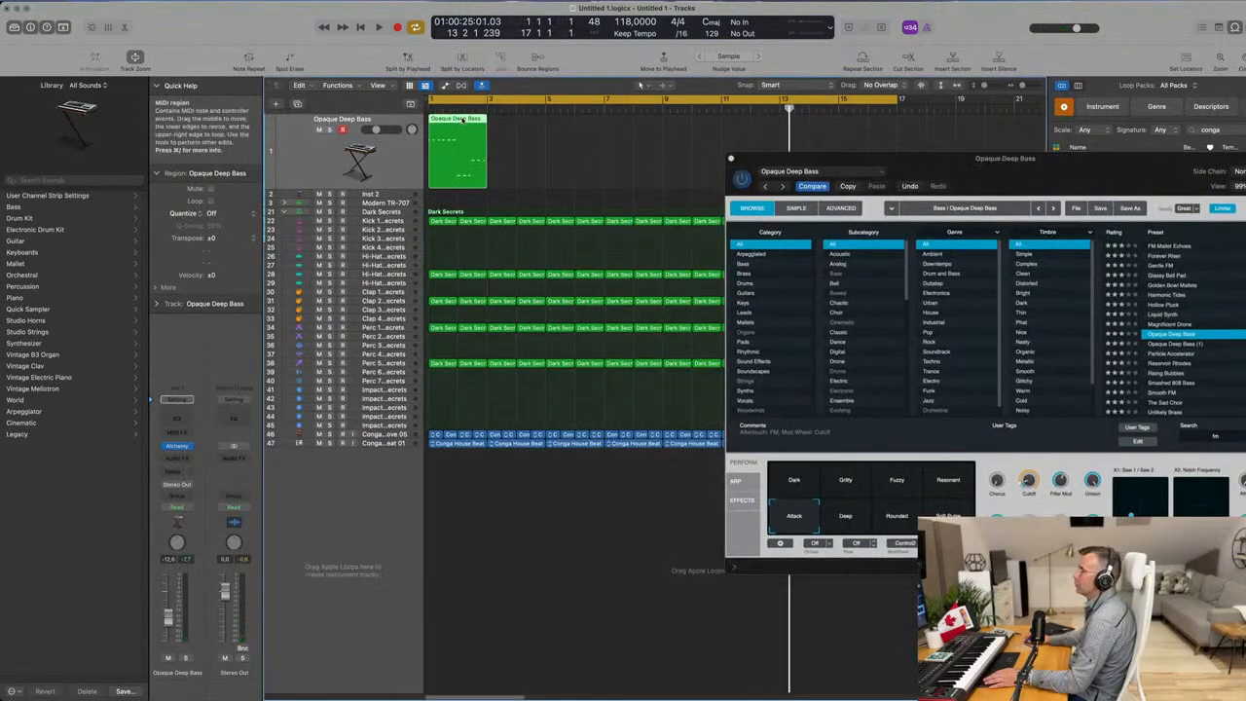
double_click(466, 119)
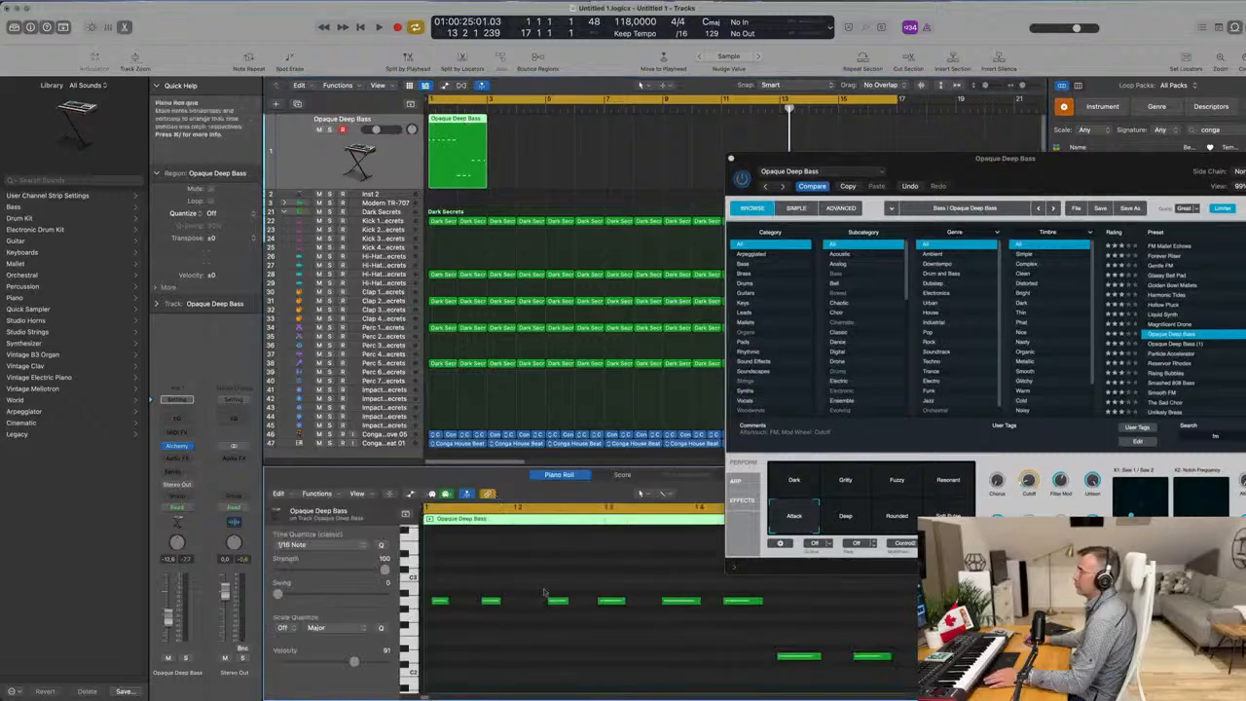
key(super+a)
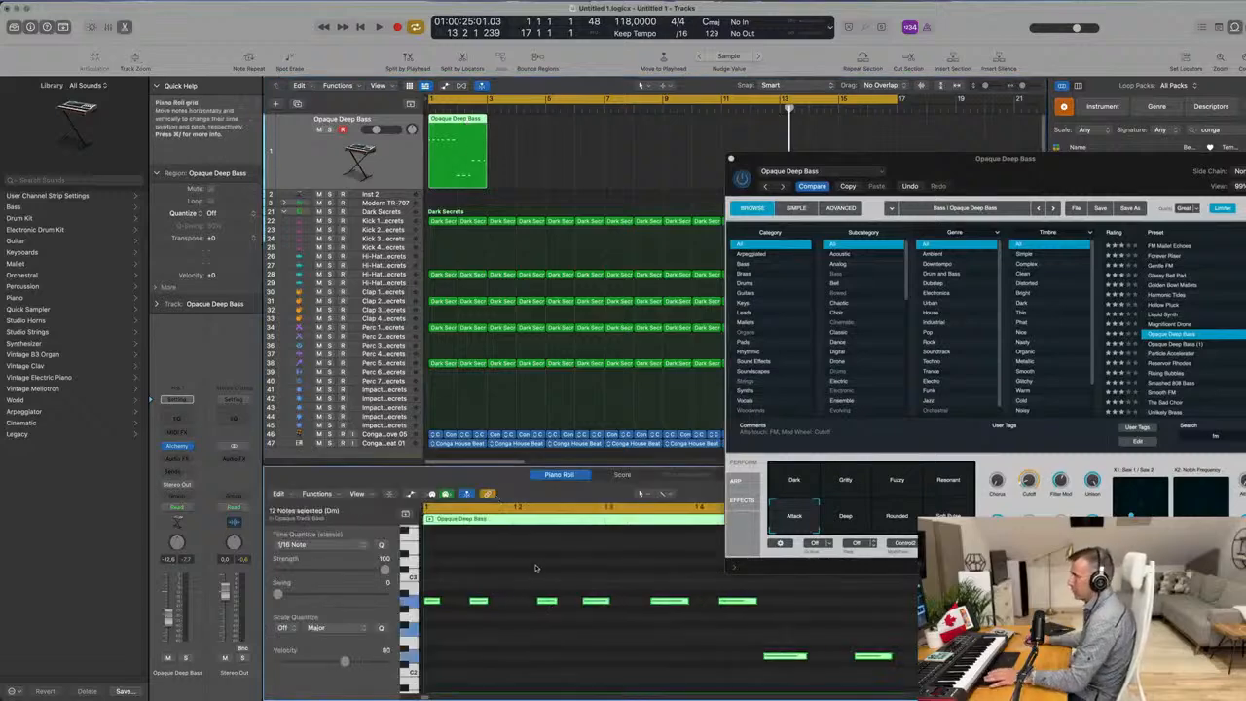
Play the bass part with the drums and review its whole two-bar note pattern in the Piano Roll.
key(space)
scroll(550, 570, down, 3)
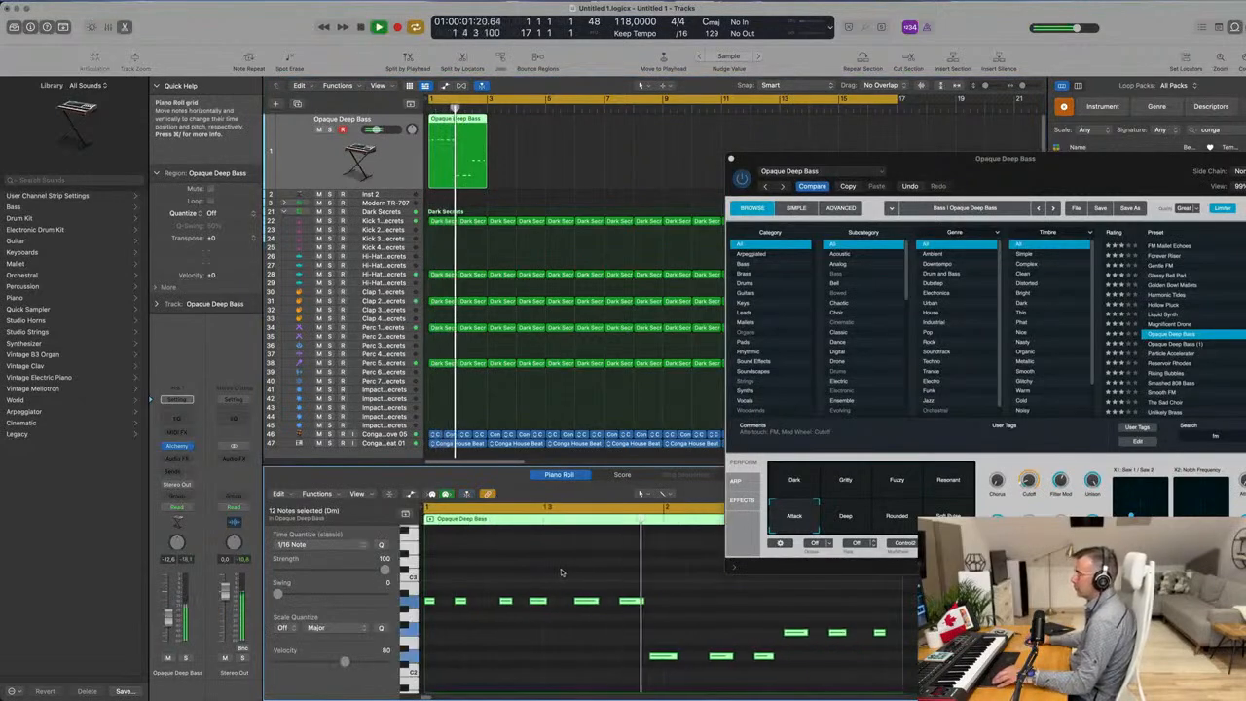
scroll(561, 572, down, 2)
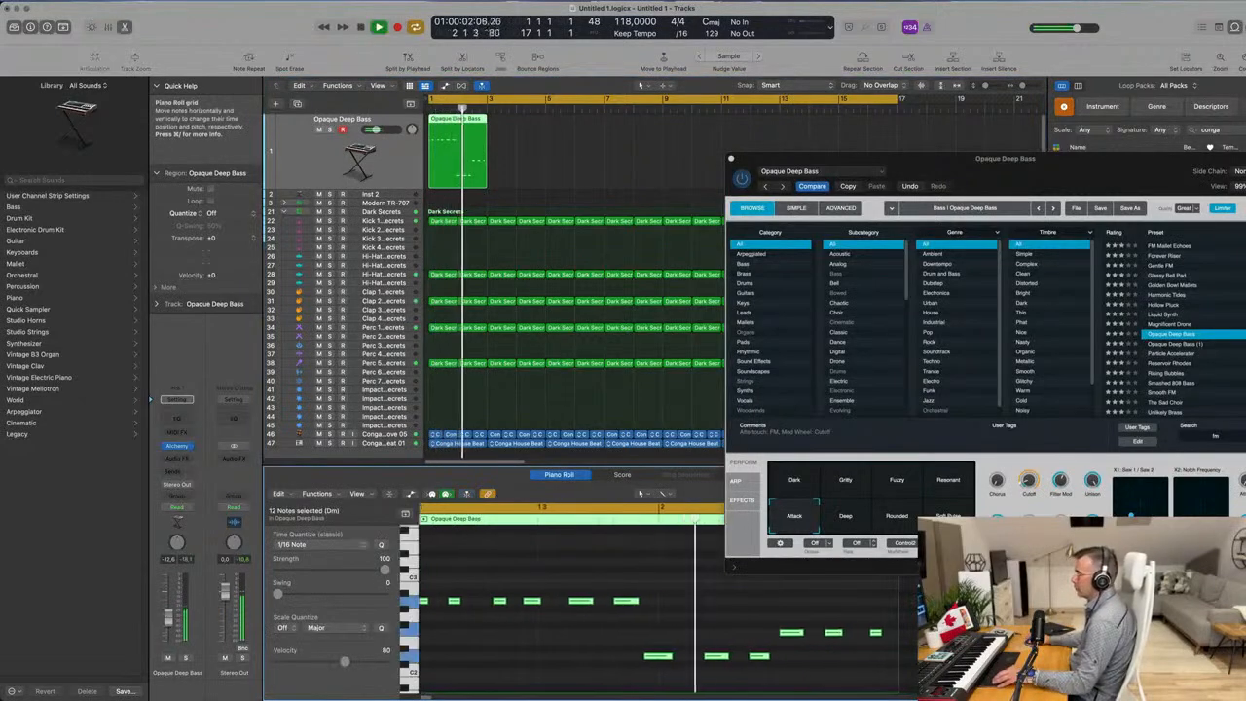
click(634, 597)
scroll(636, 595, down, 1)
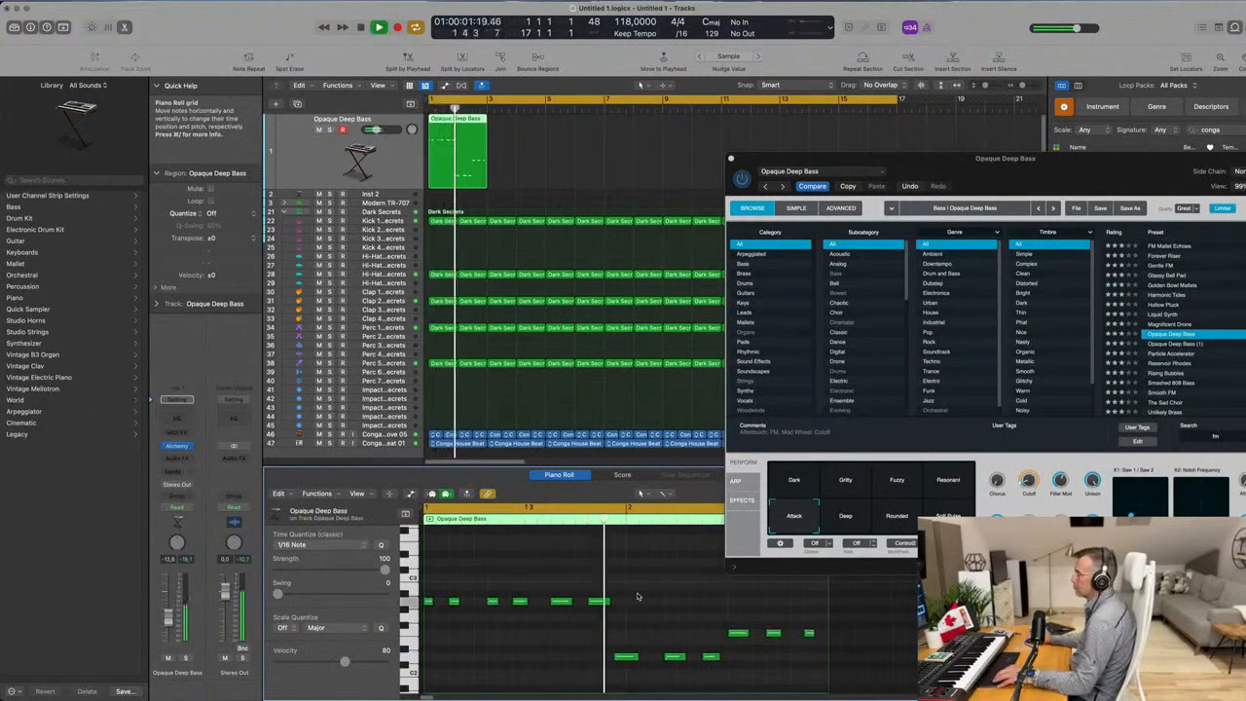
scroll(638, 595, down, 1)
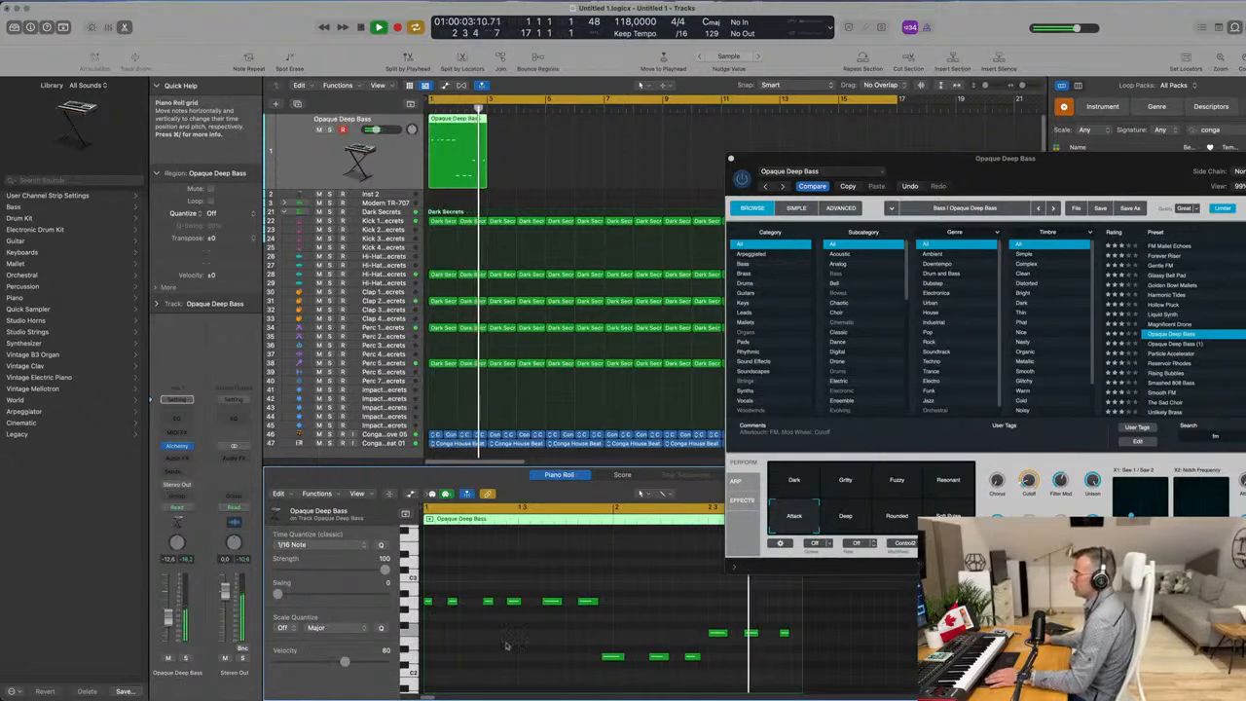
Repeat the two-bar Opaque Deep Bass region once, join both copies into one four-bar region and play it.
key(space)
drag(1055, 169, 1192, 164)
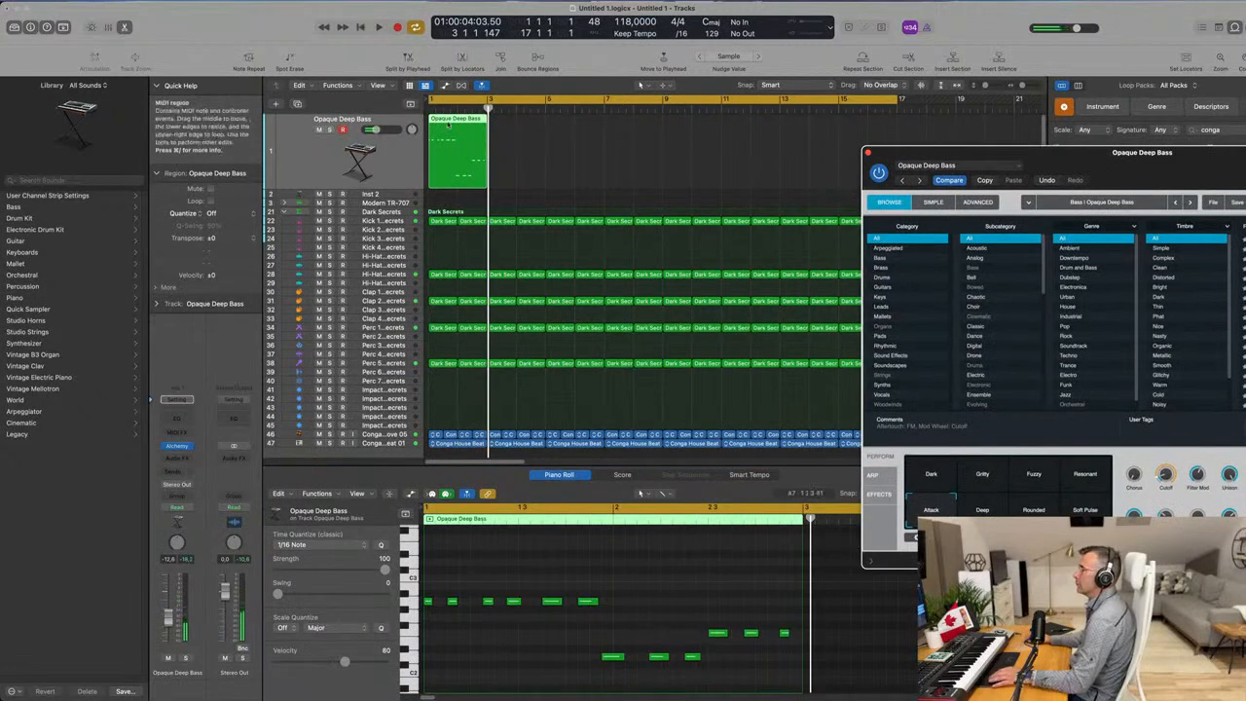
key(super+r)
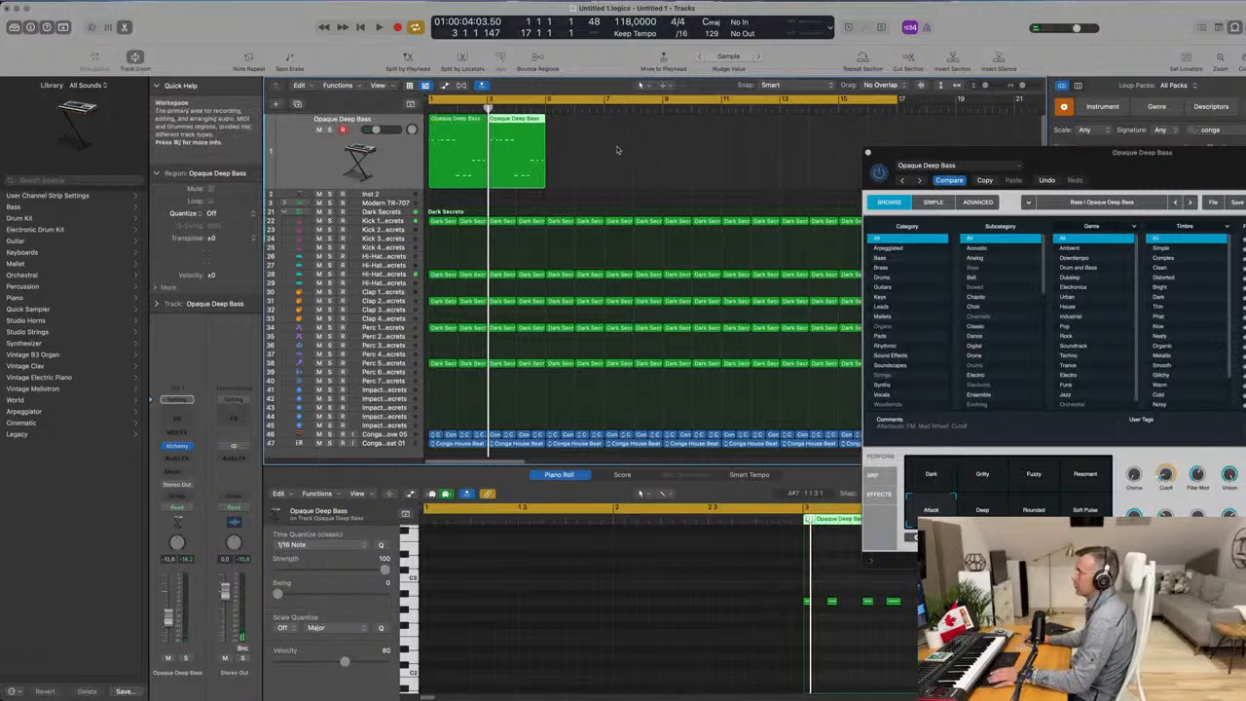
shift+click(475, 156)
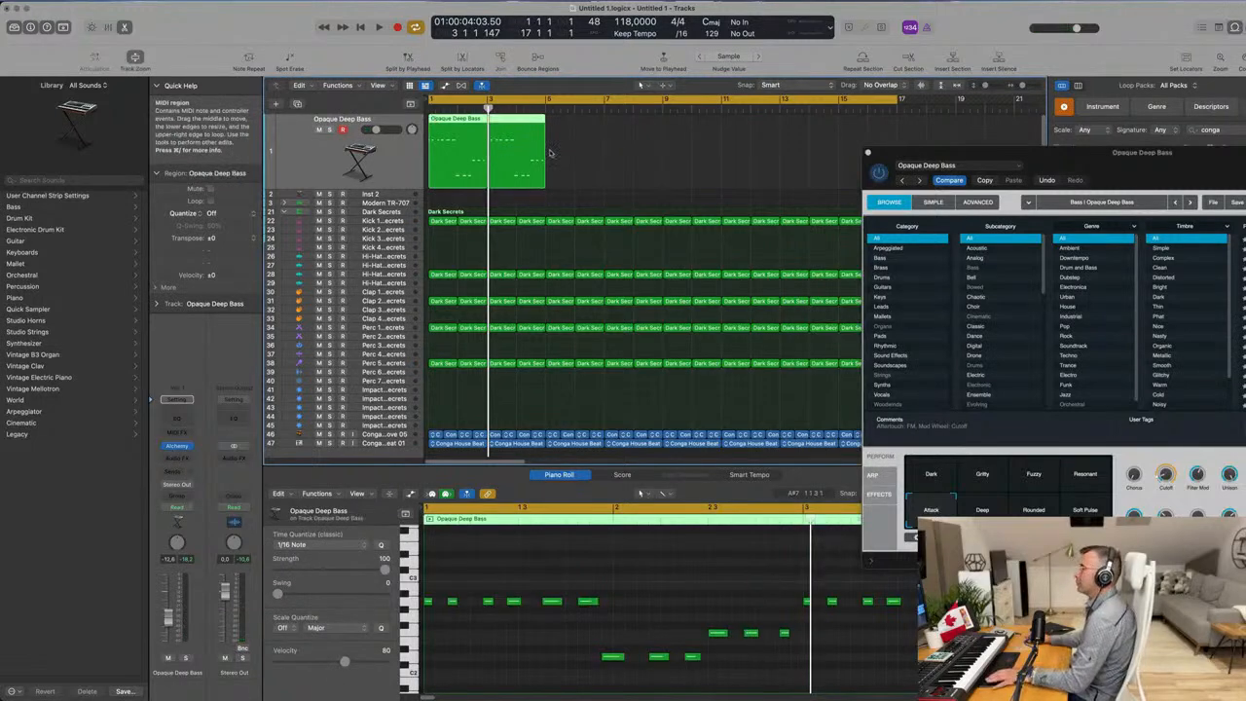
key(space)
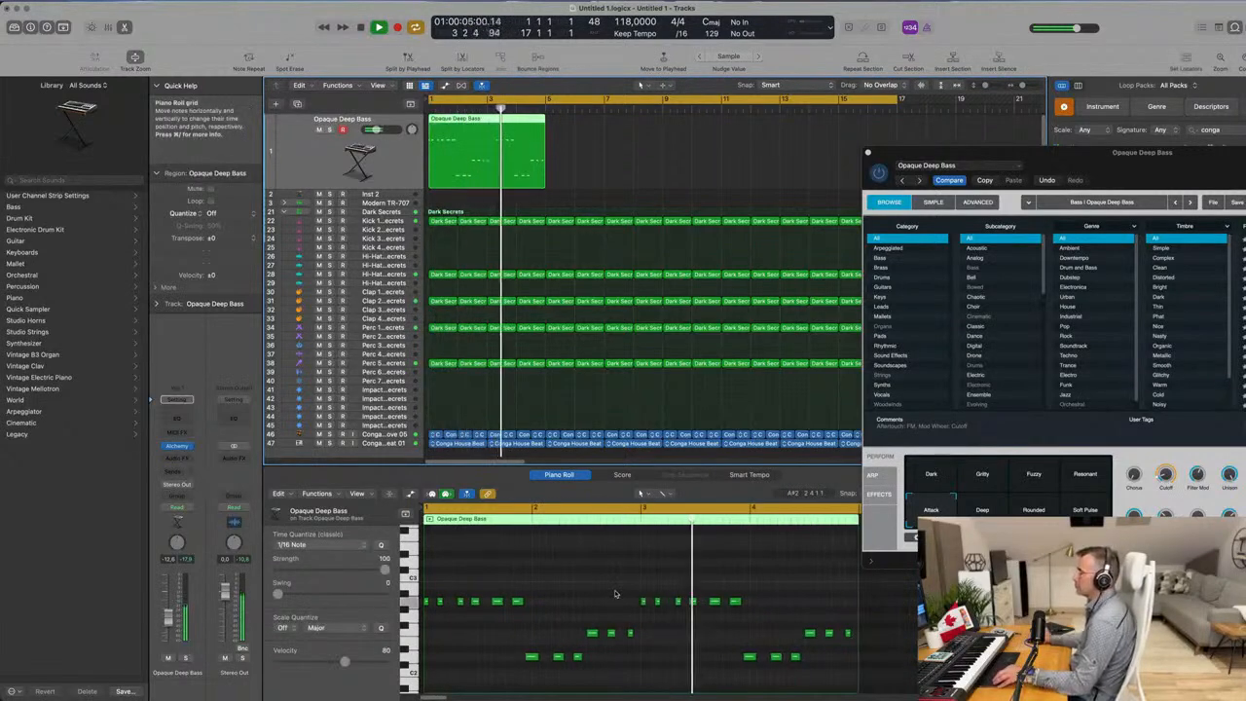
Repeat the joined four-bar bass region three more times to fill all 16 bars.
drag(1172, 152, 1004, 162)
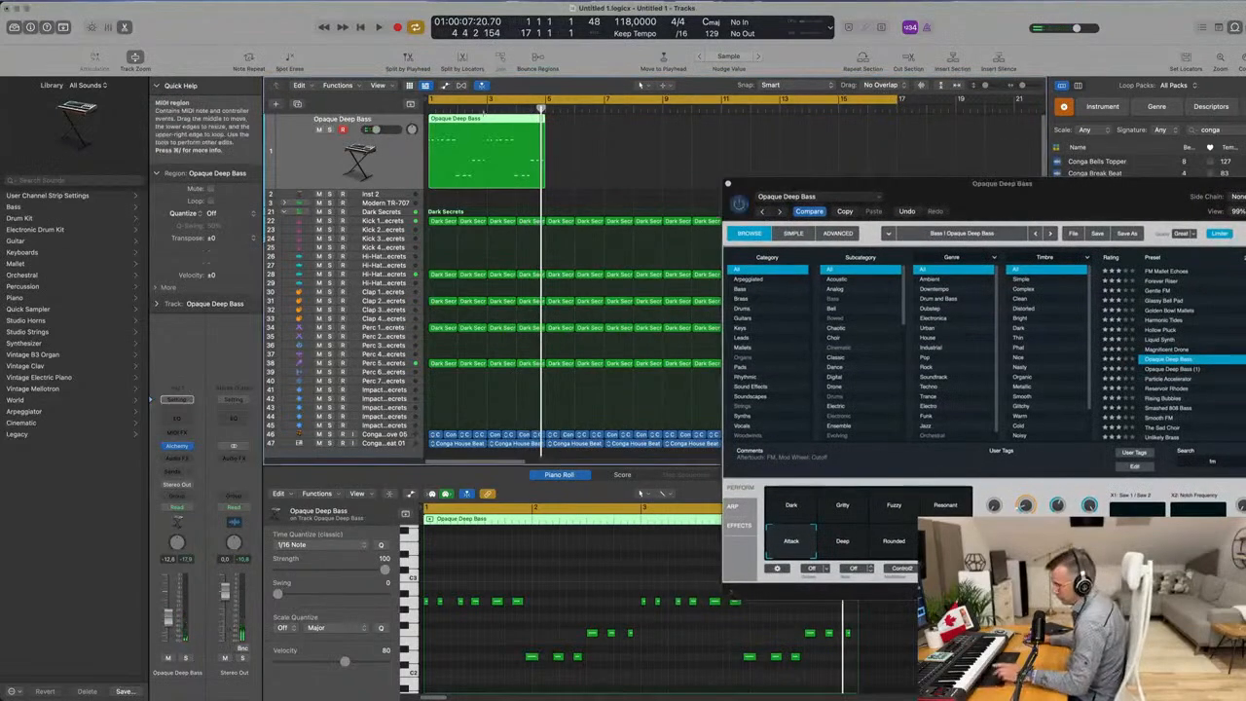
key(super+r)
key(super+r)
key(super+r)
drag(993, 204, 739, 149)
Compare the Deep, Rounded and Soft Pulse variations during playback and return to Attack.
key(space)
key(b)
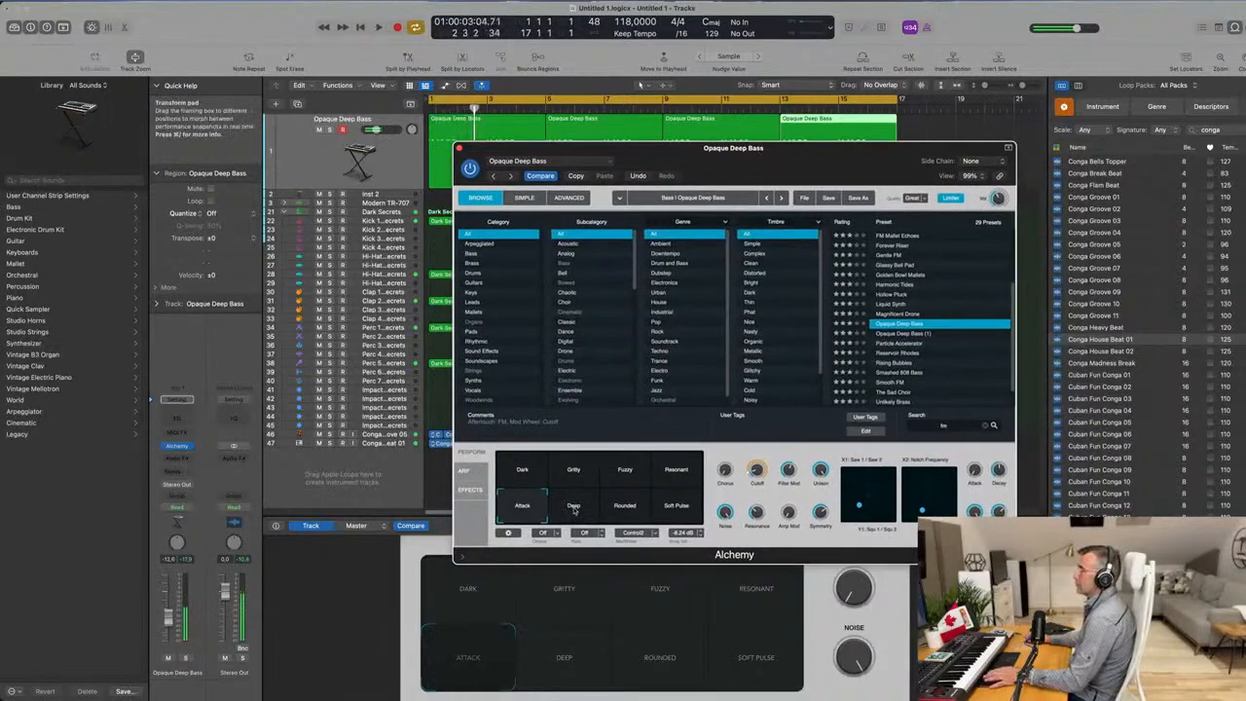
key(space)
click(574, 510)
click(625, 509)
click(681, 507)
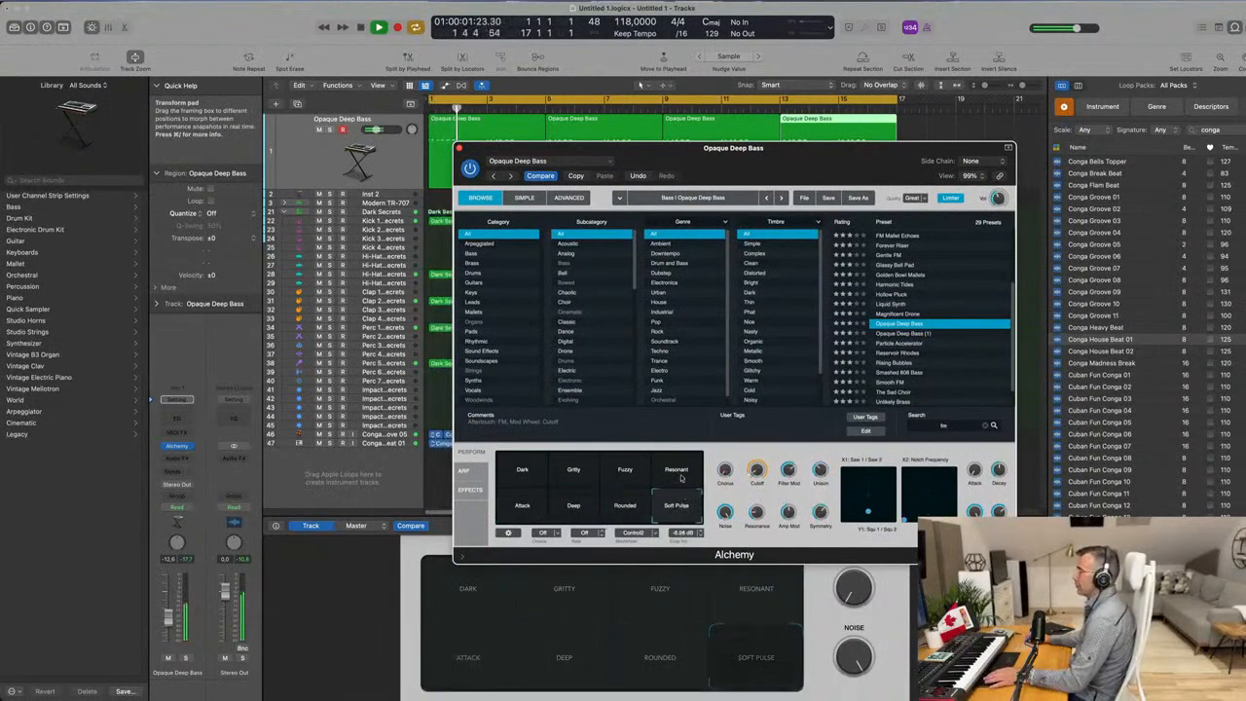
click(527, 507)
Raise the bass track's volume slightly and fine-tune Alchemy's Cutoff to about 12% while the song plays from the start.
key(Return)
drag(740, 150, 867, 163)
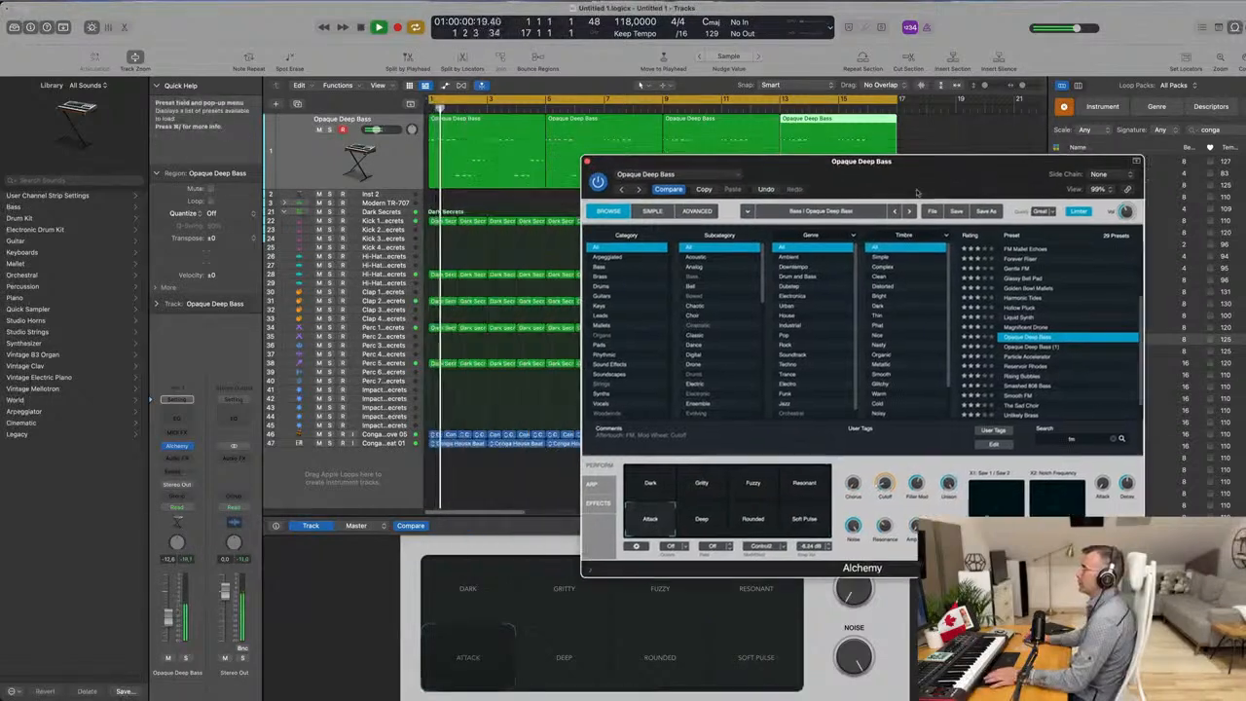
key(Return)
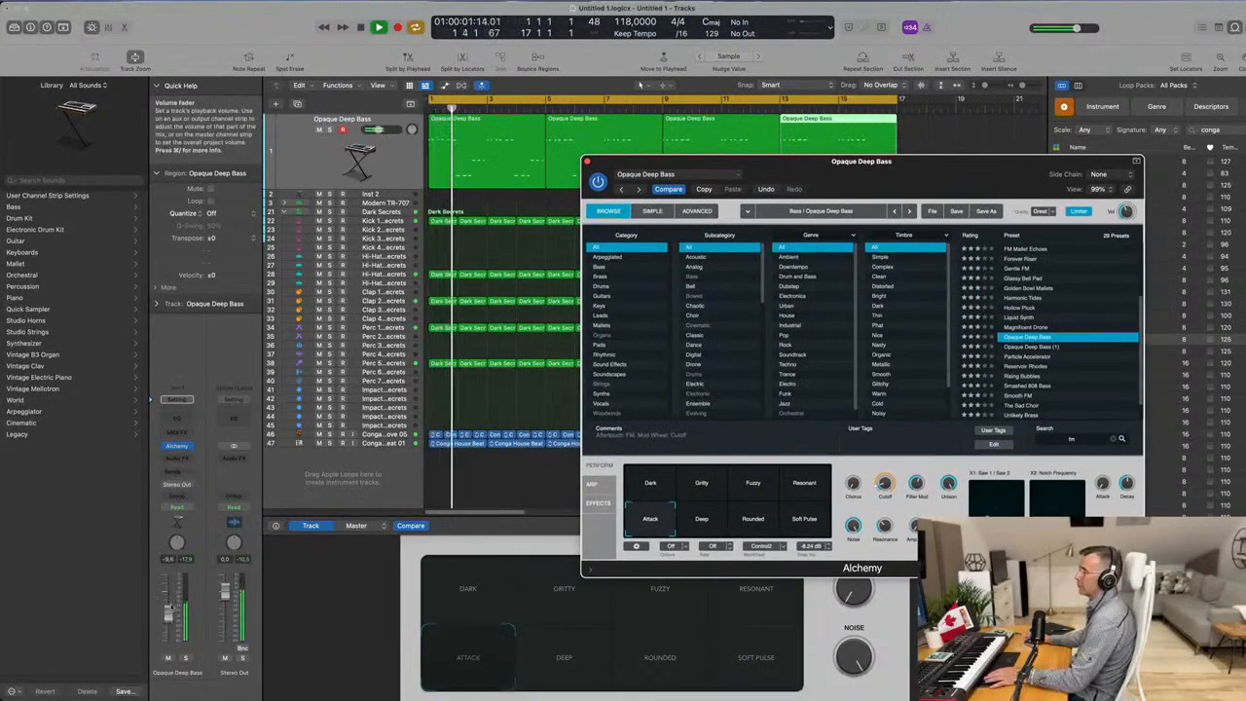
drag(168, 619, 168, 614)
key(Return)
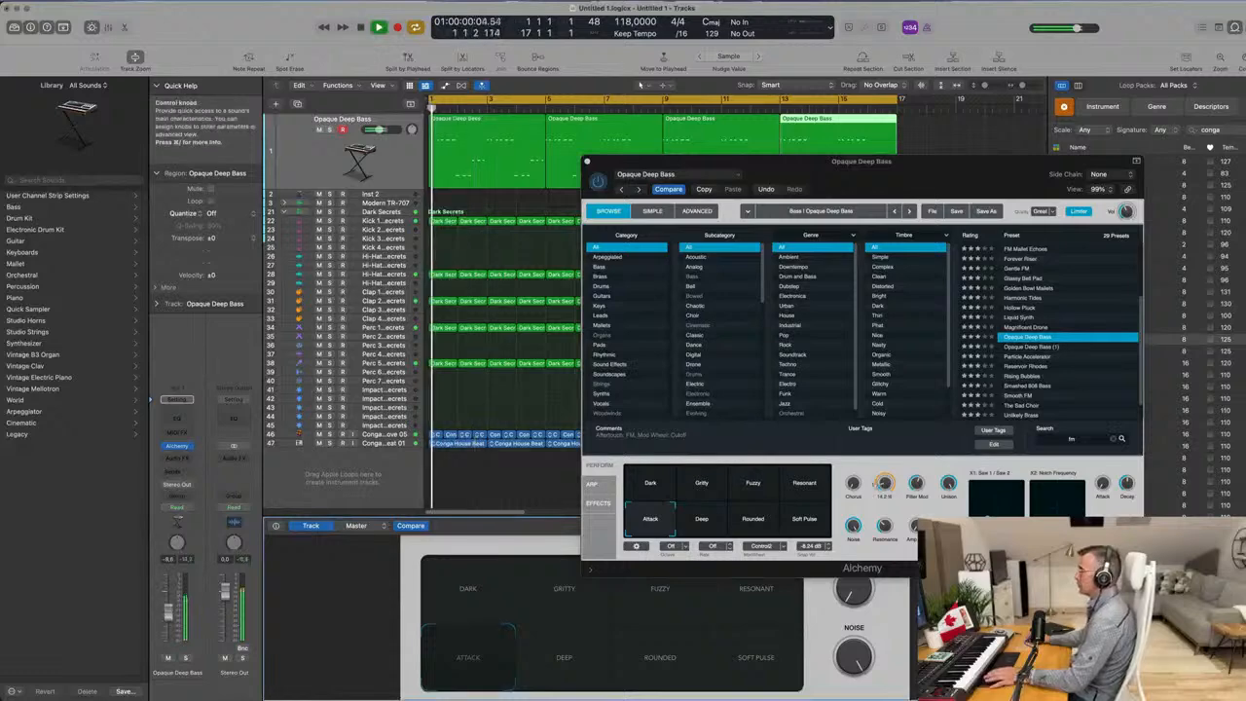
click(883, 483)
drag(891, 477, 882, 482)
Hide the loop browser, duplicate the Opaque Deep Bass track and copy its first four-bar region onto the new track.
drag(837, 161, 626, 325)
key(o)
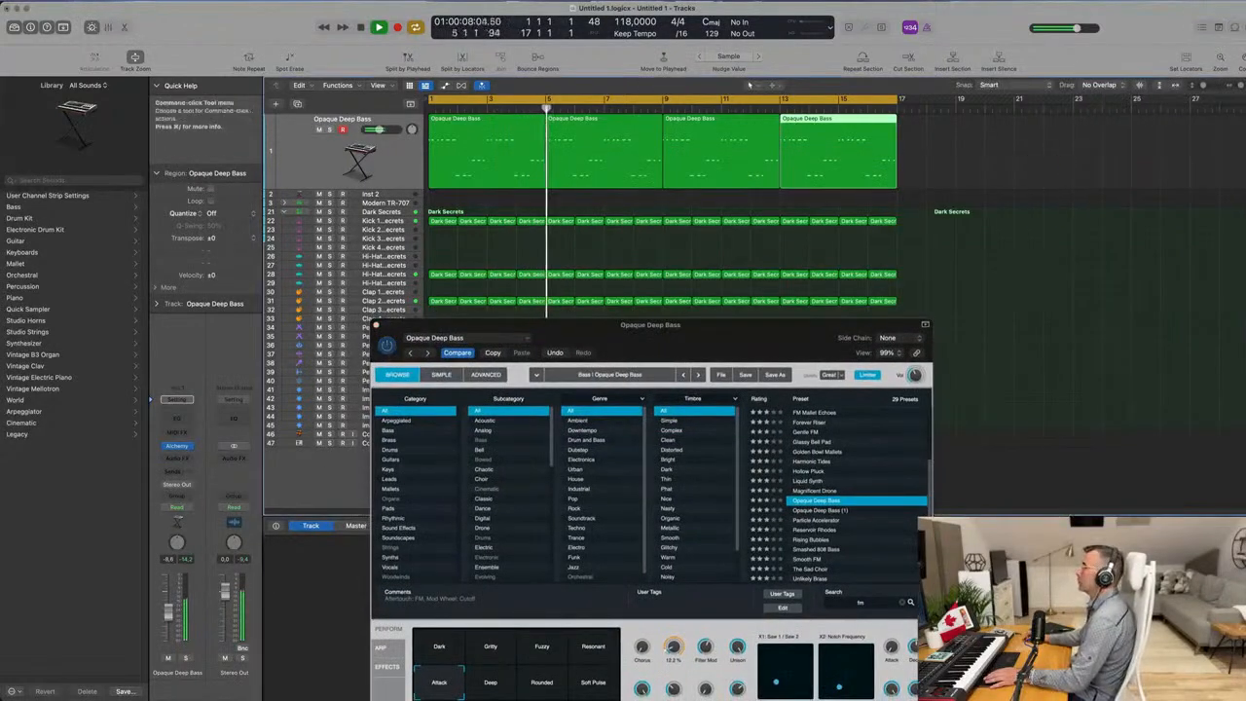
click(308, 162)
key(space)
click(297, 105)
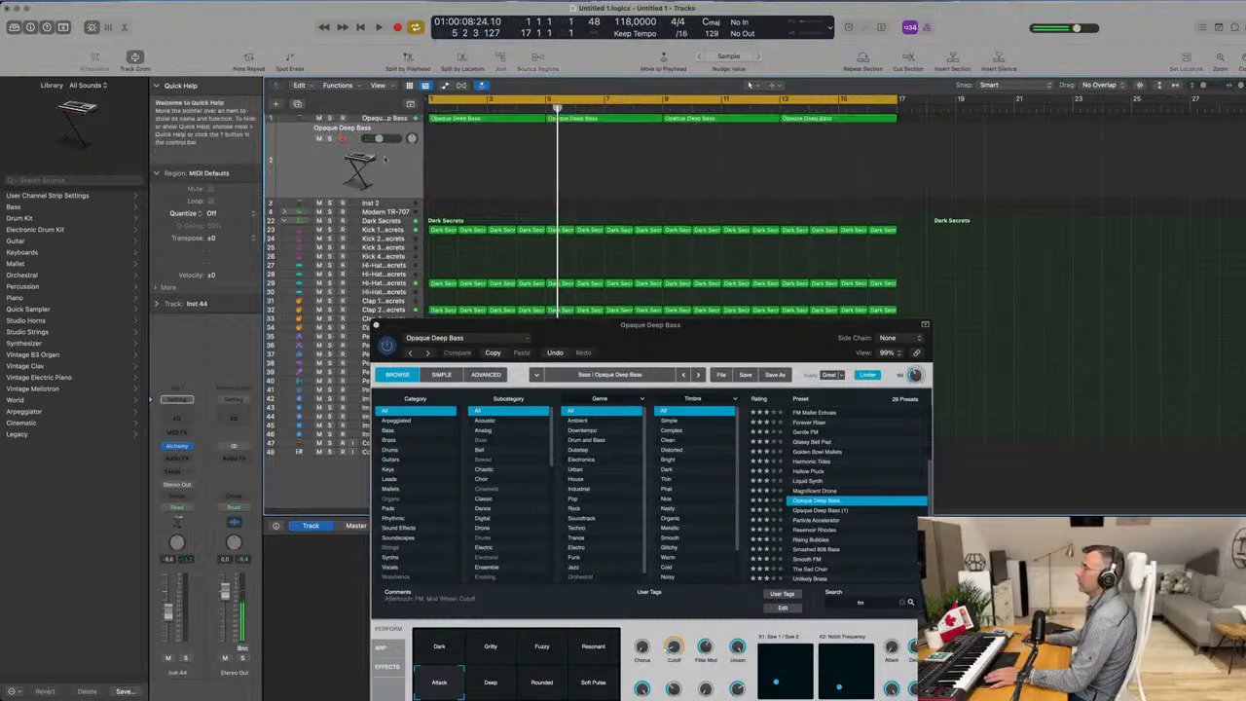
drag(464, 120, 467, 157)
Mute the original Opaque Deep Bass track and start playback.
click(317, 118)
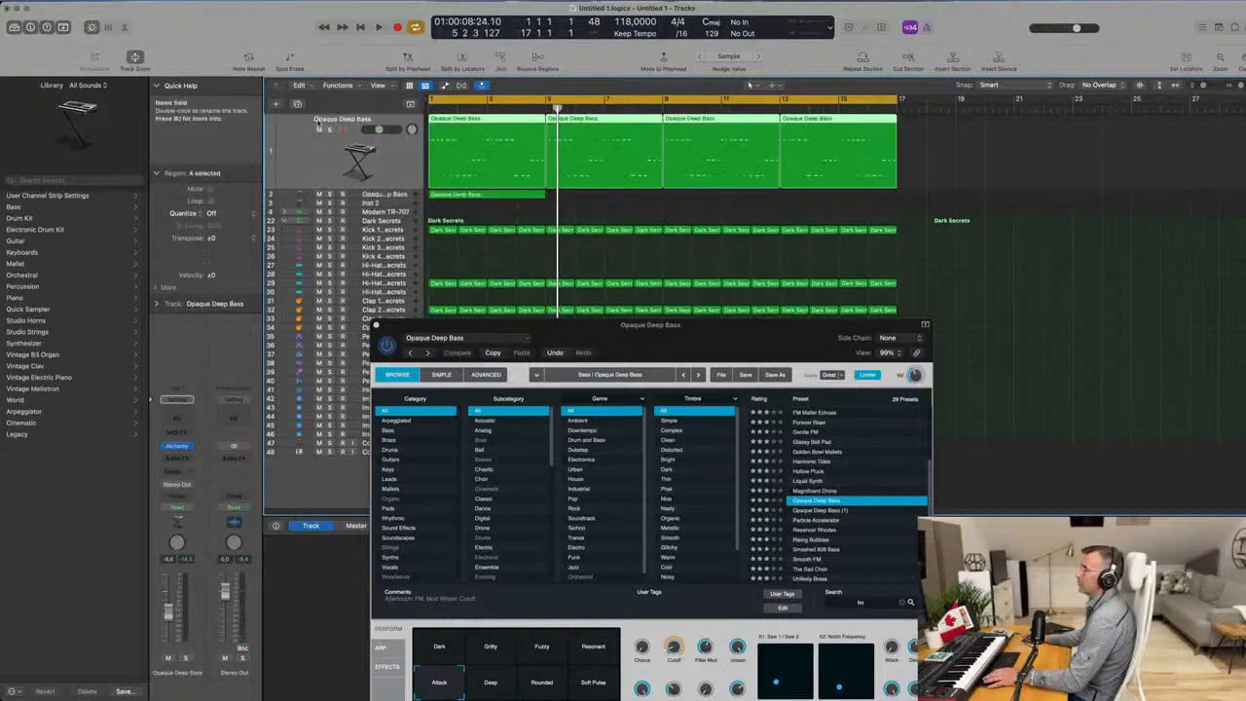
click(321, 129)
key(space)
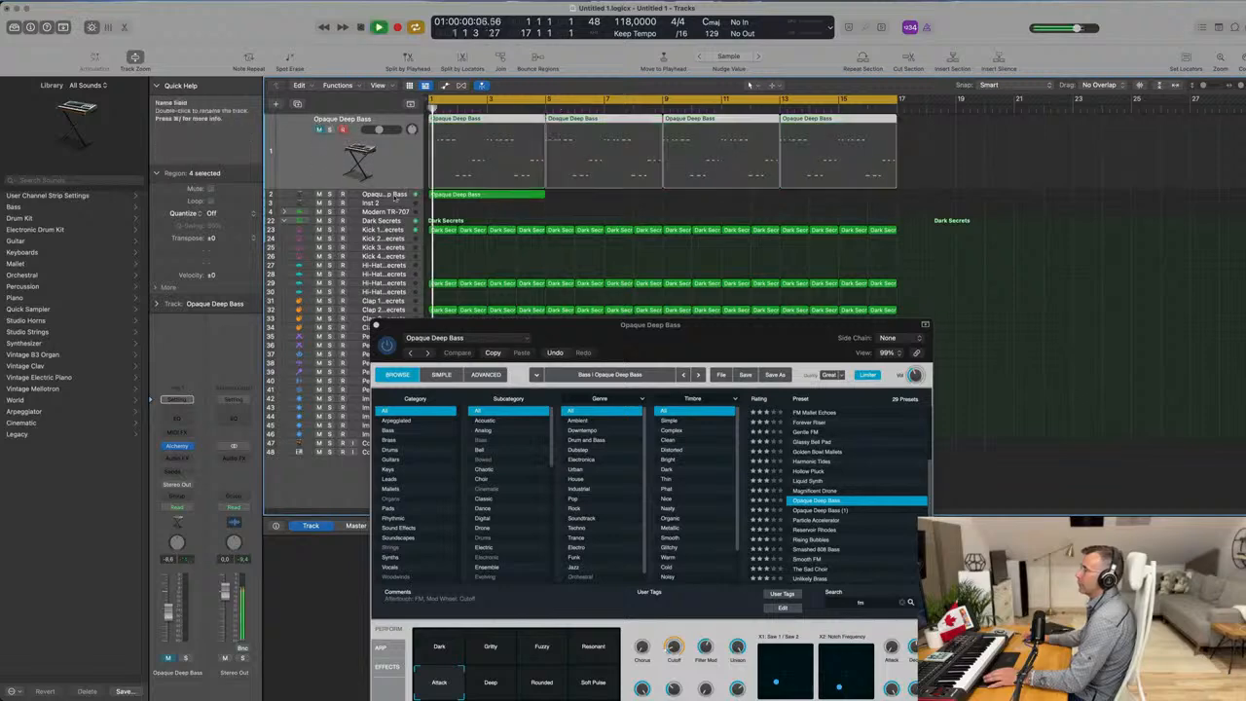
Repeat the copied region three times on the duplicated bass track so it fills all 16 bars.
click(367, 195)
key(Return)
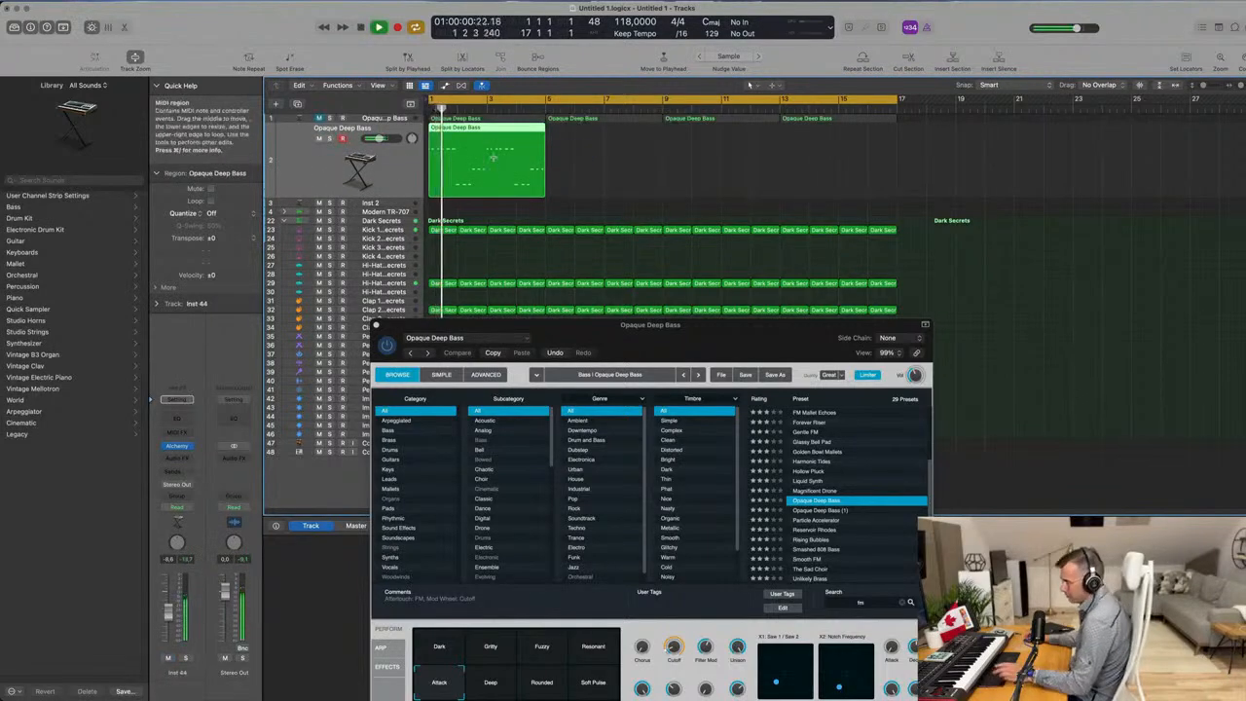
key(super+r)
key(super+r)
key(super+r)
click(378, 167)
key(Return)
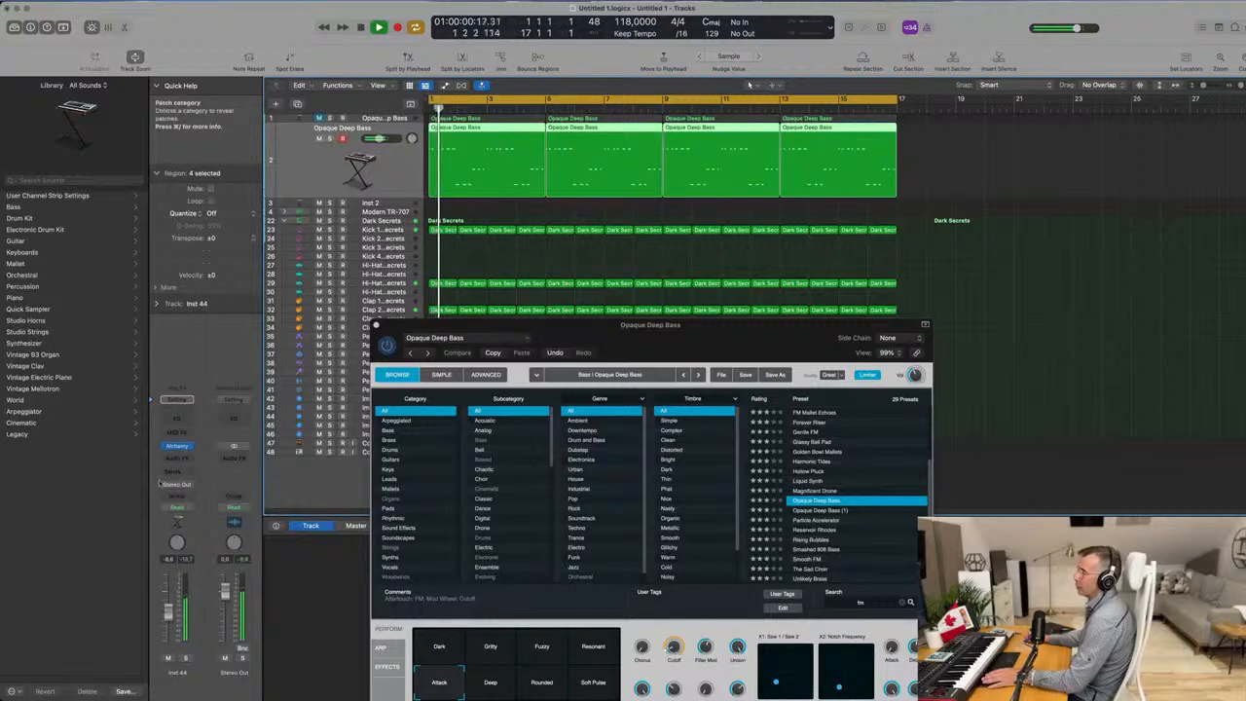
Open Alchemy on the duplicated track, load the Wired Moments preset and choose its Bassy variation.
click(177, 447)
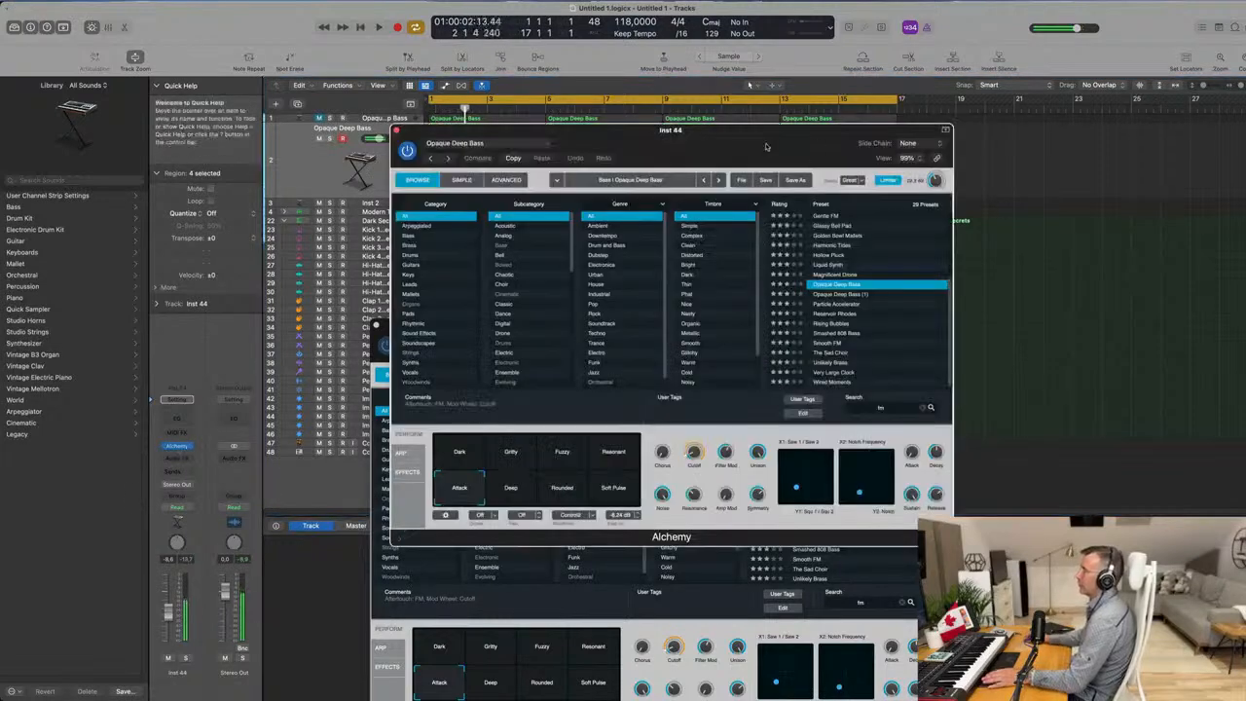
drag(697, 132, 874, 137)
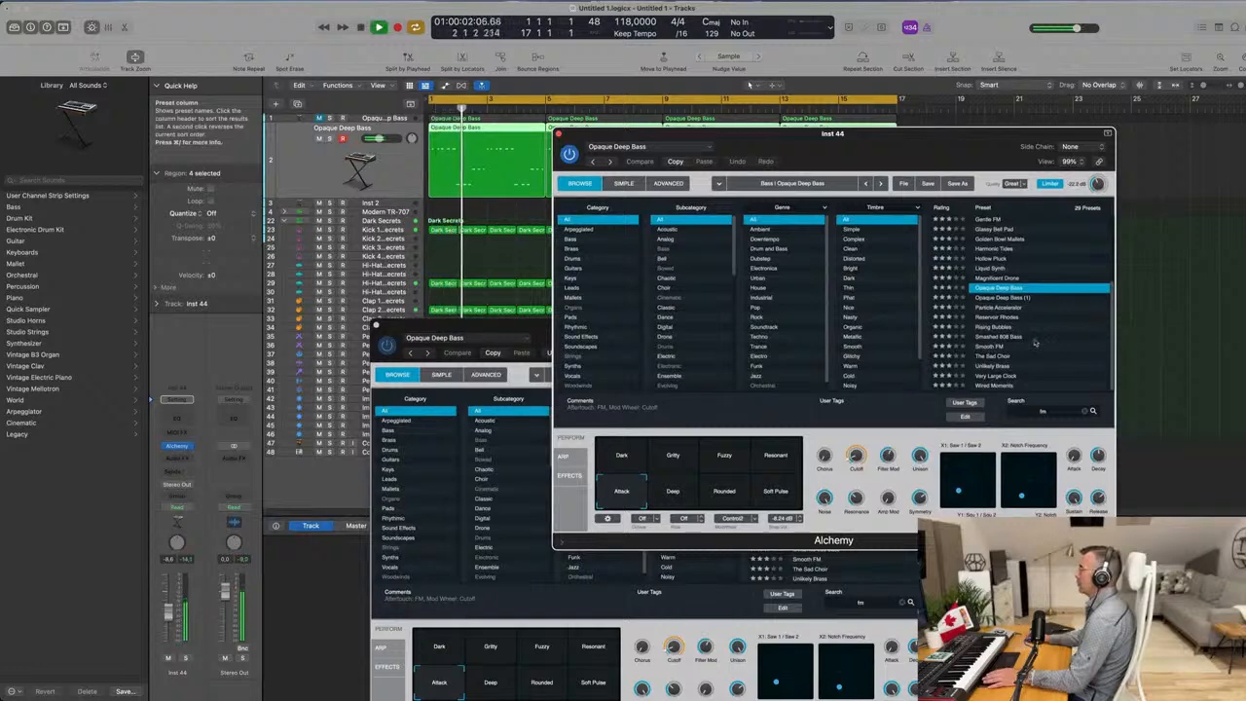
click(1004, 387)
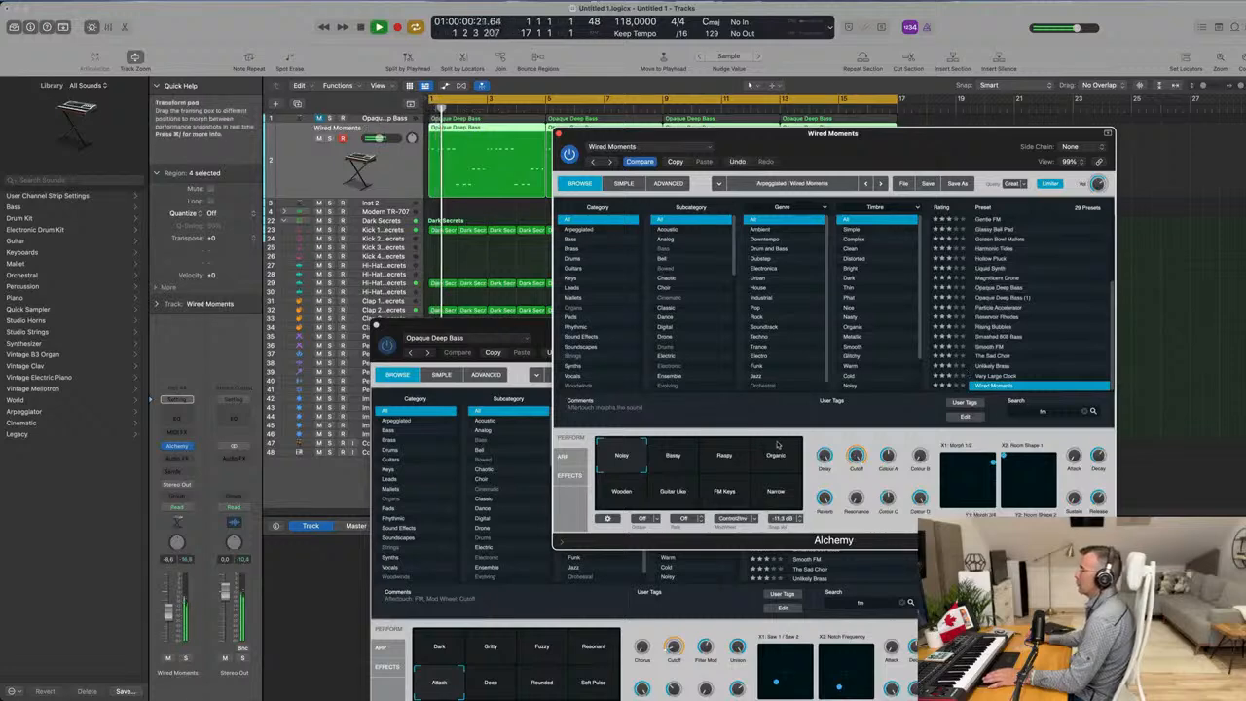
click(676, 461)
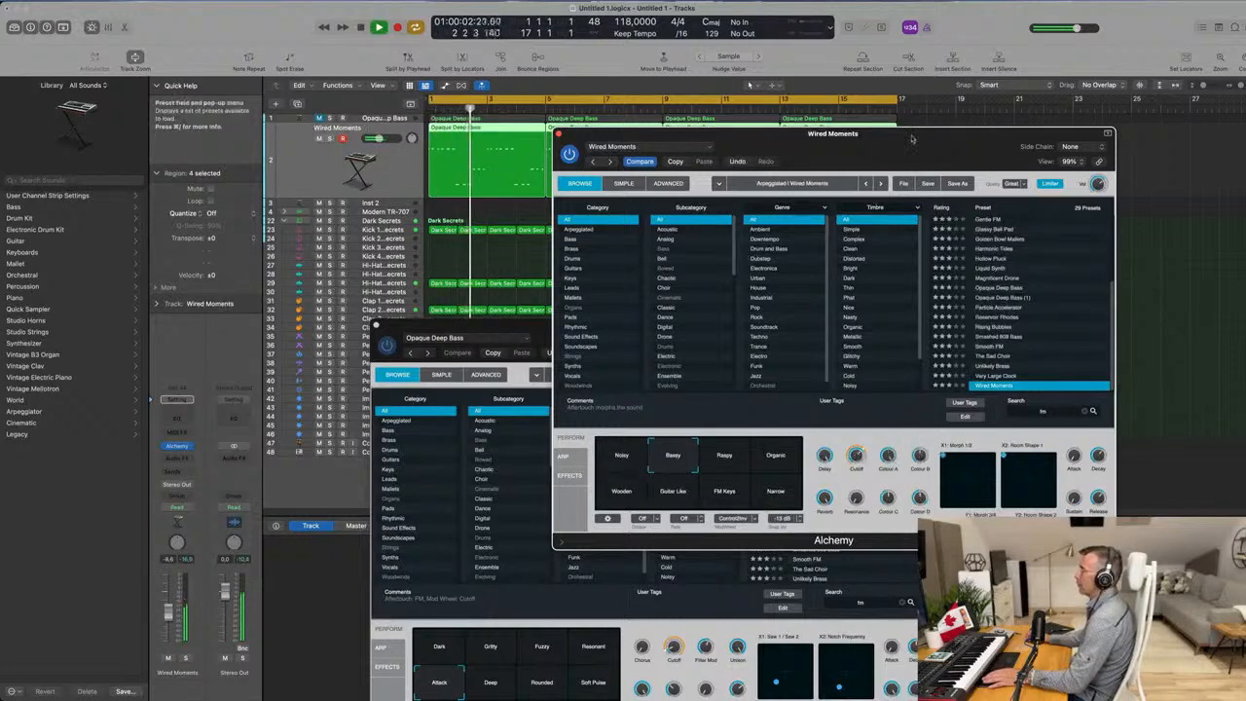
Compare the Raspy, Organic, Wooden, Guitar Like, FM Keys and Narrow variations of Wired Moments and go back to Wooden.
drag(916, 147, 915, 197)
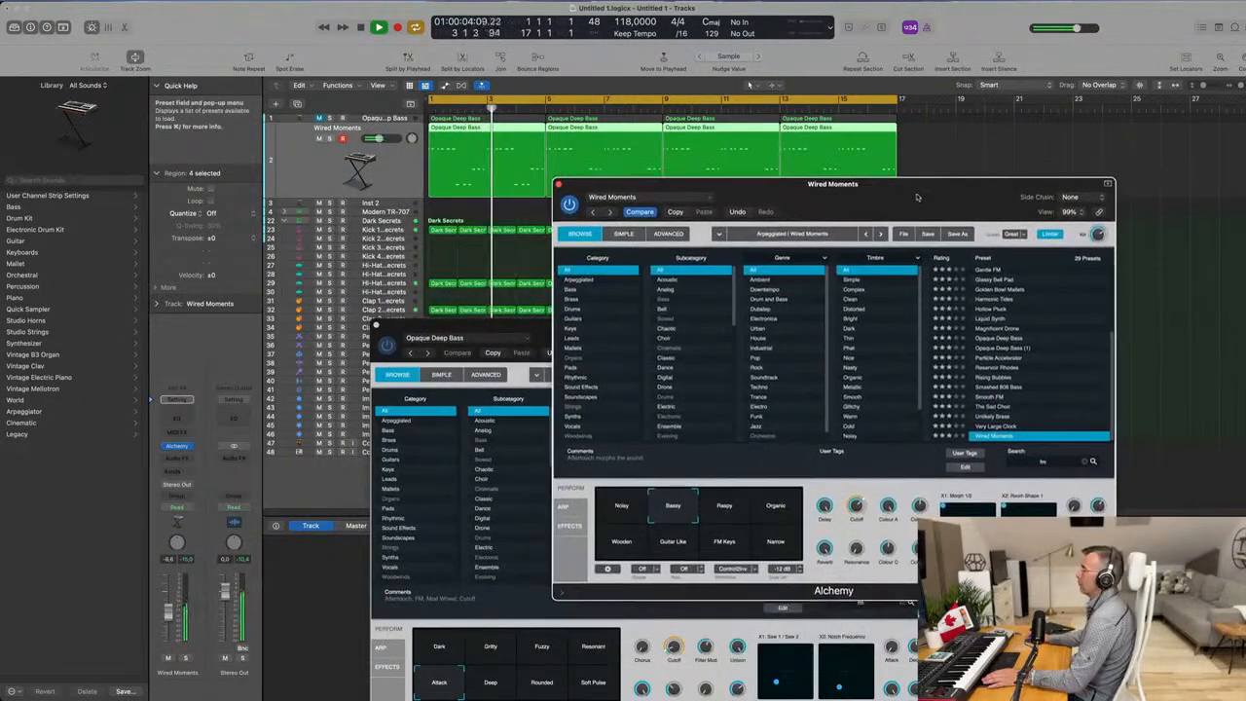
click(745, 517)
click(769, 515)
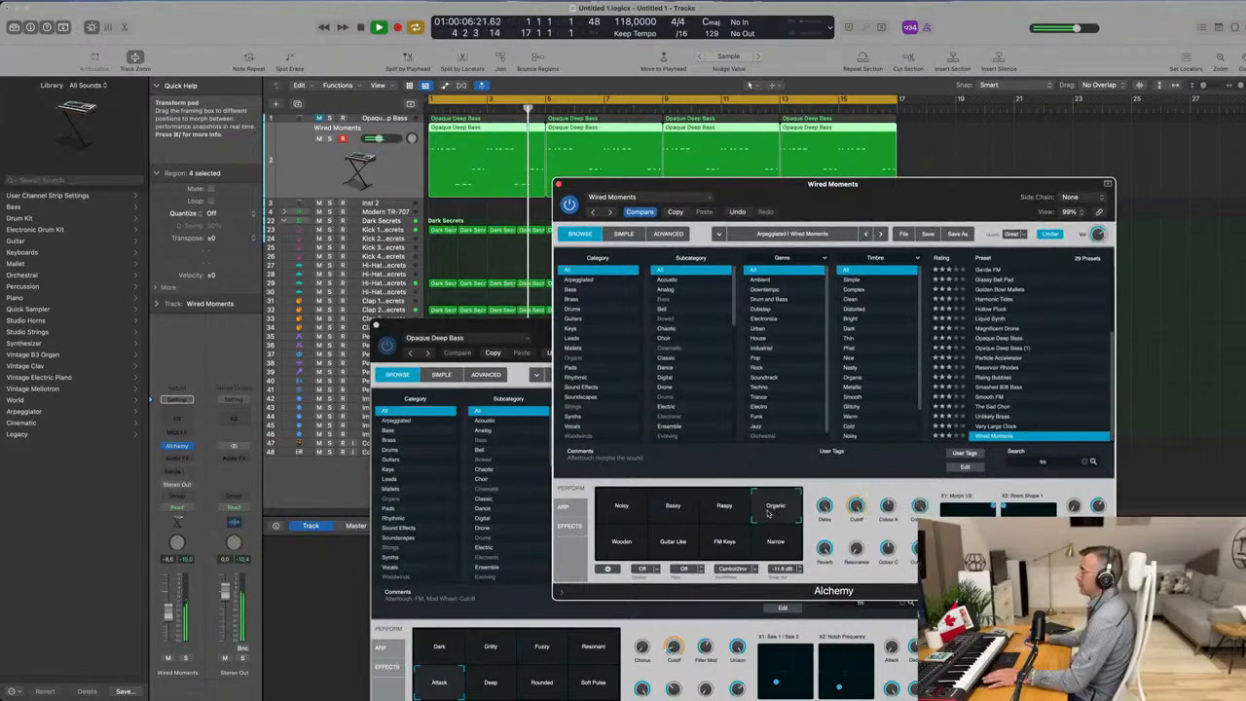
click(616, 545)
click(665, 543)
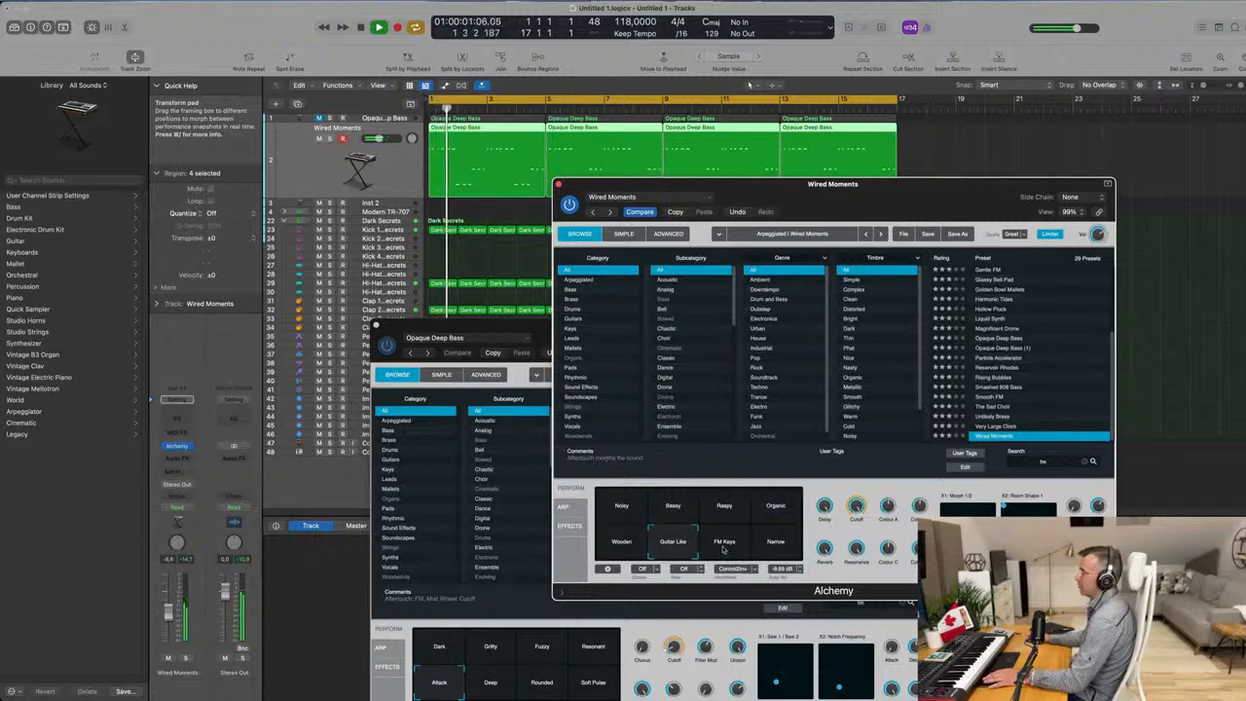
click(724, 547)
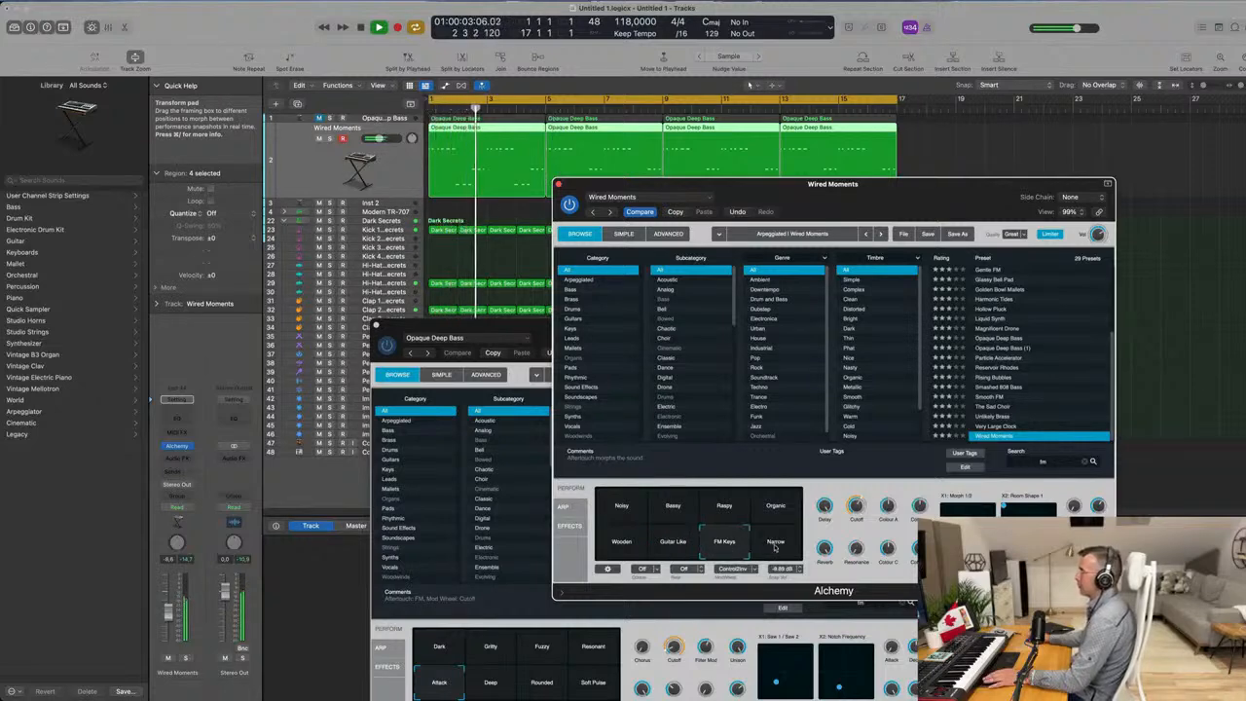
click(775, 545)
click(629, 549)
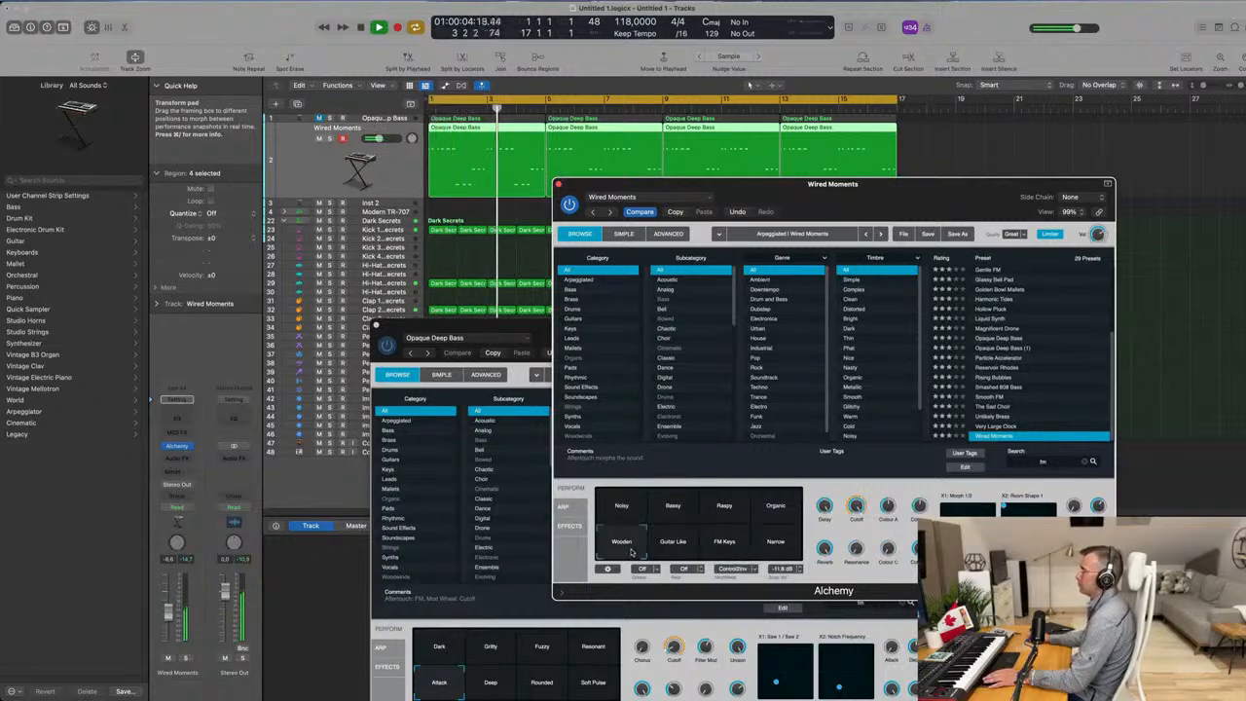
Audition the Very Large Clock, Unlikely Brass and Smooth FM presets on the duplicated track.
click(1006, 428)
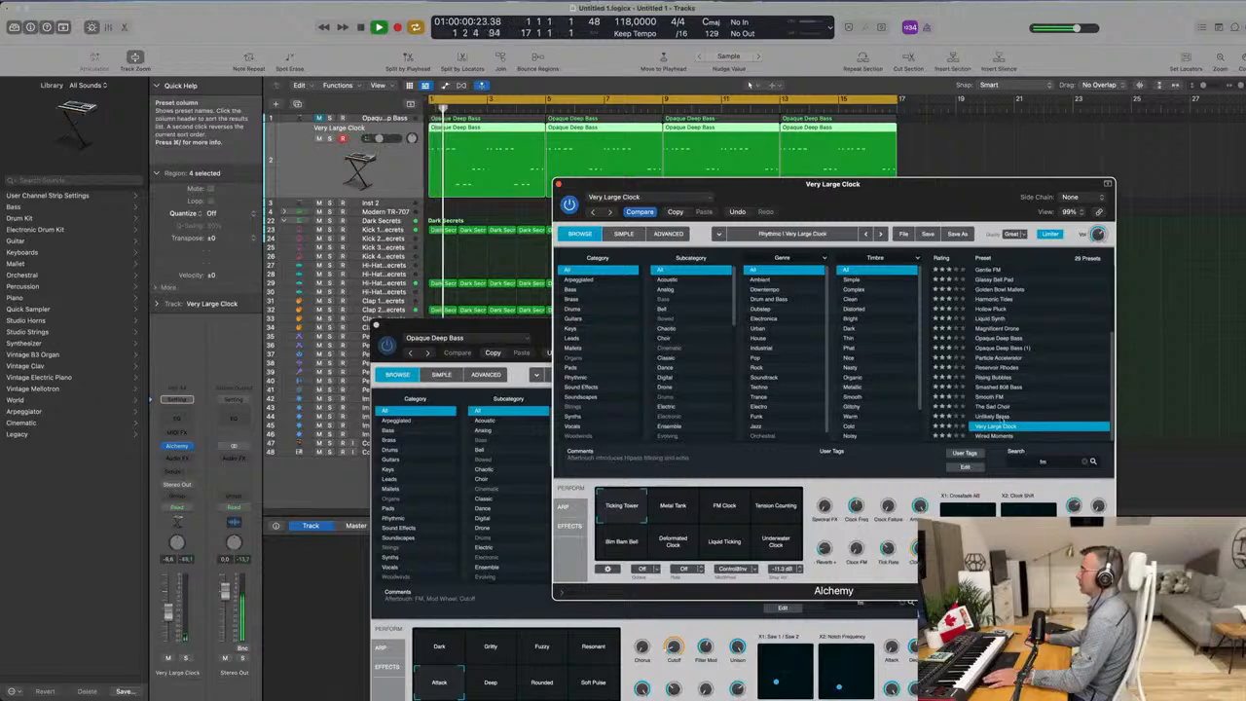
click(999, 417)
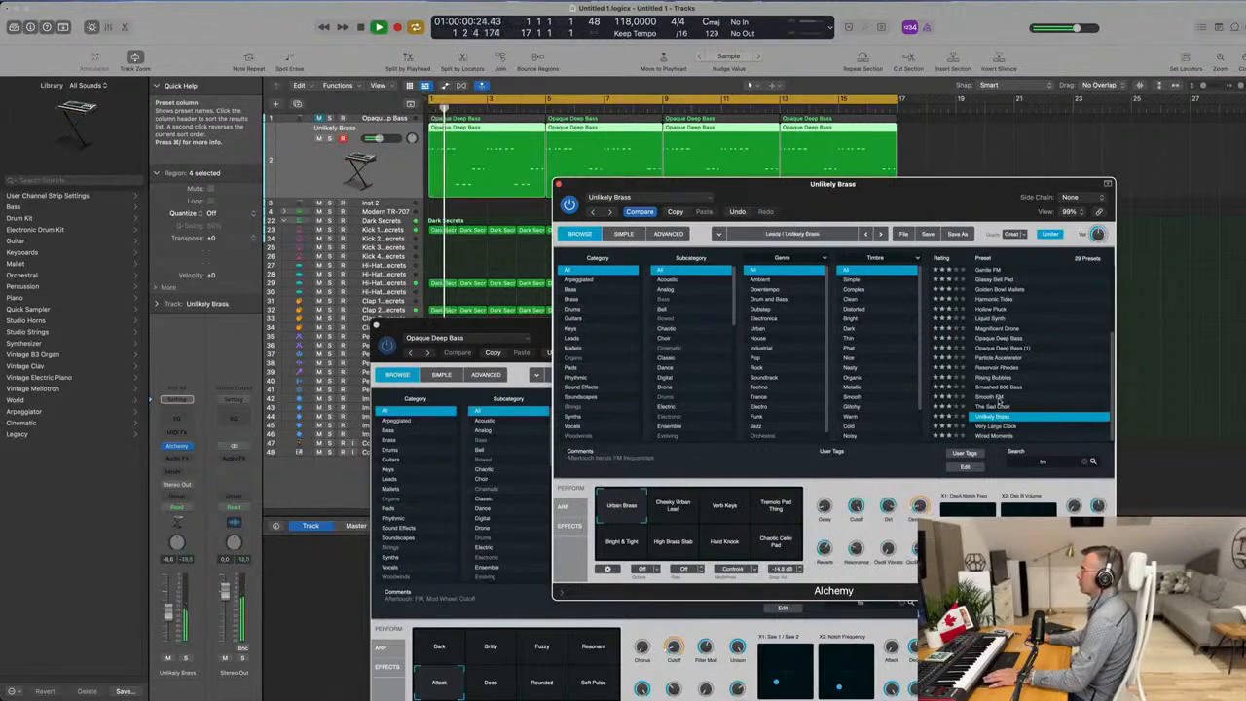
click(999, 397)
scroll(1039, 377, up, 3)
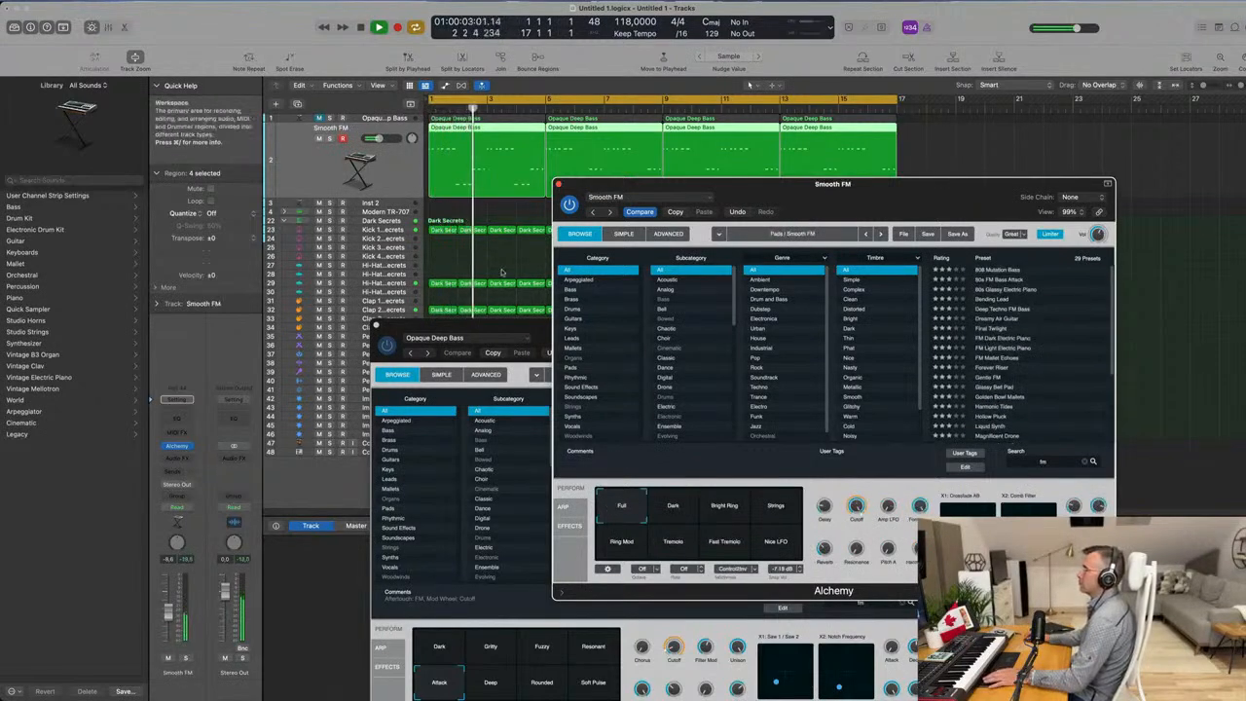
Filter the presets to the Bass category, try Opaque Deep Bass and load Hollow Pluck.
click(587, 289)
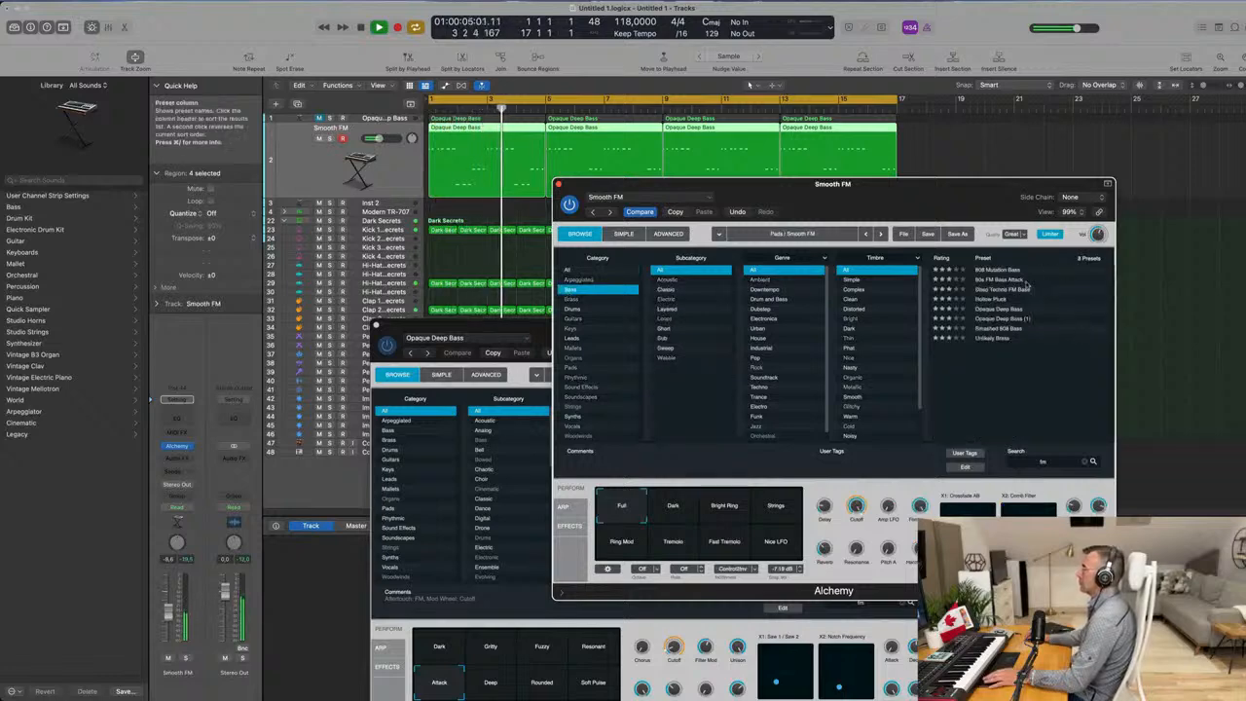
click(999, 309)
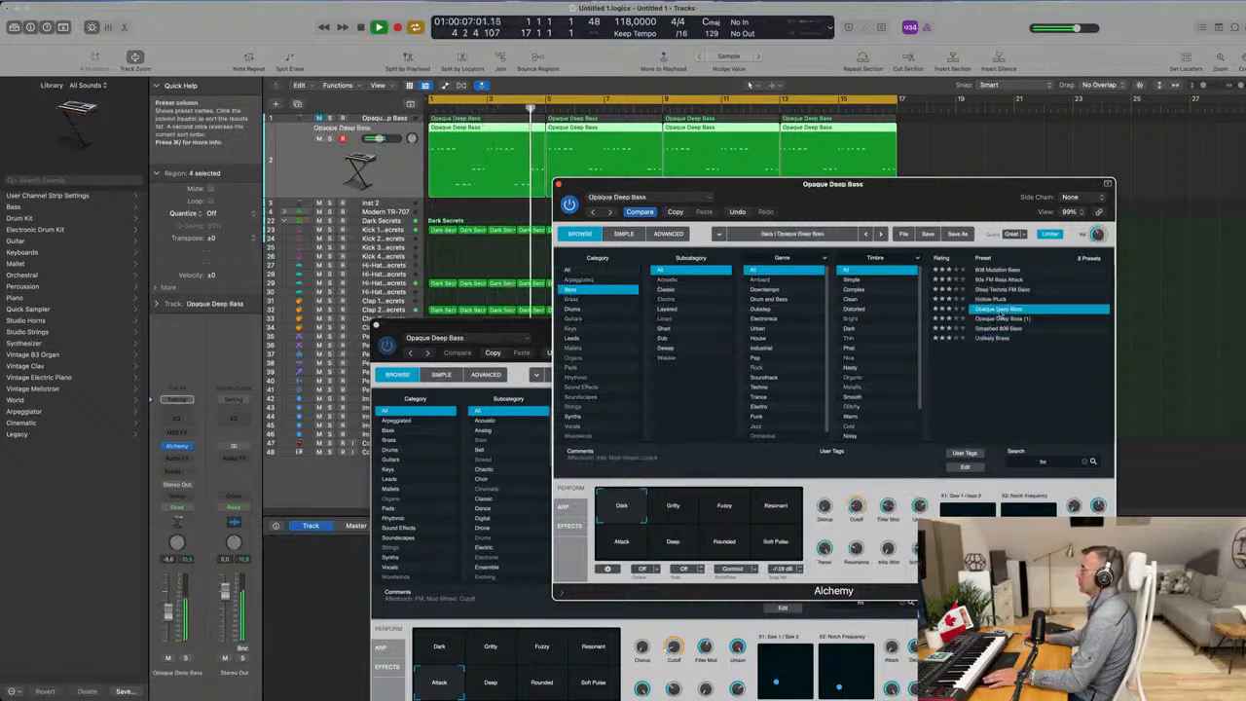
click(994, 298)
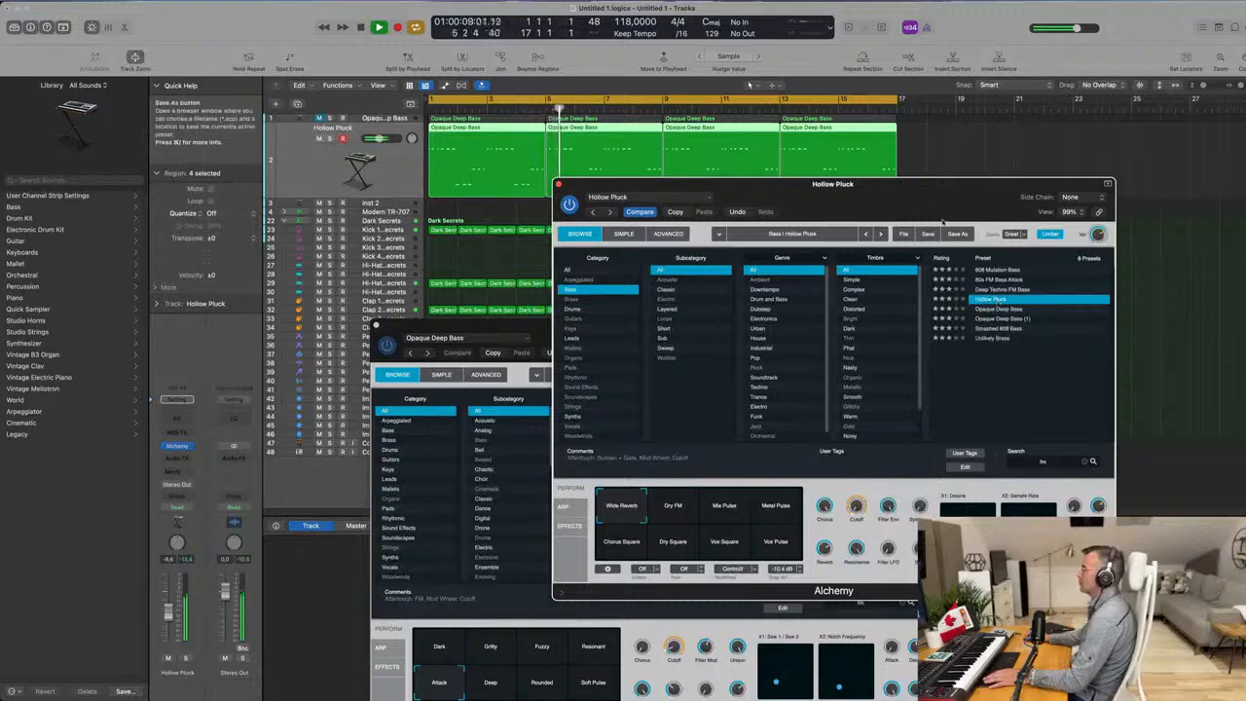
drag(942, 220, 904, 217)
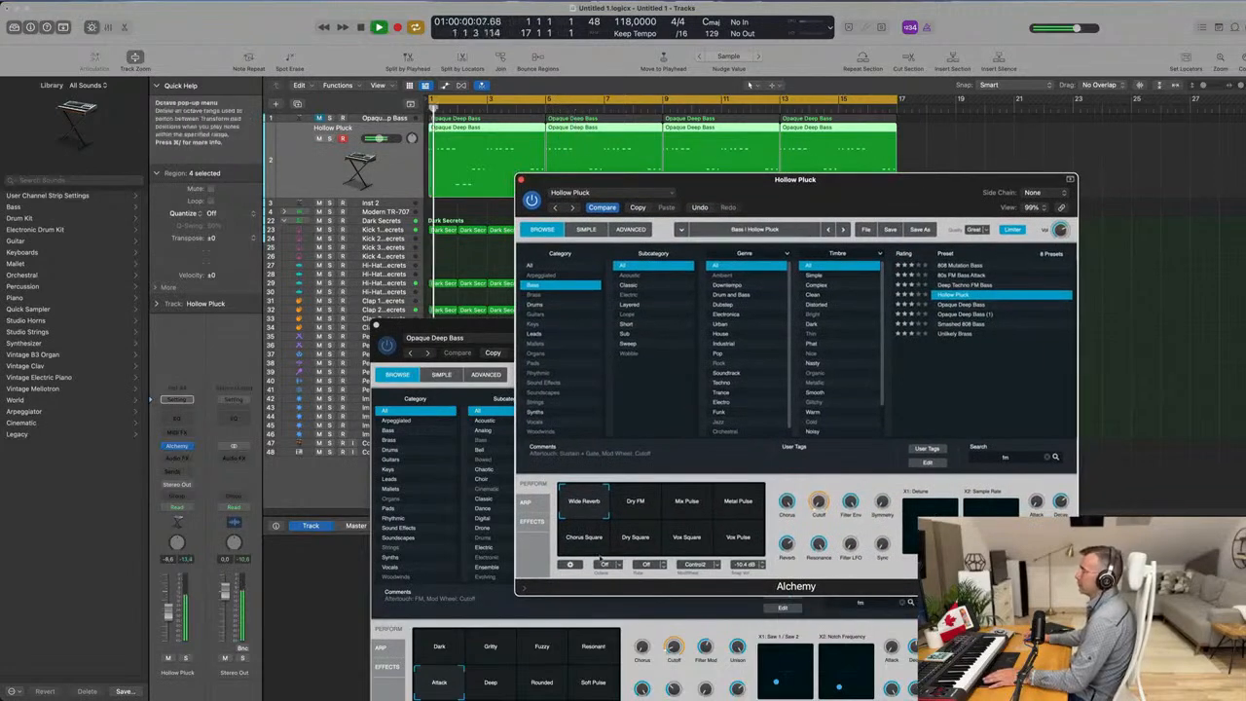
Audition Hollow Pluck's Dry FM, pulse and square variations, ending on Vox Pulse.
click(637, 511)
click(690, 514)
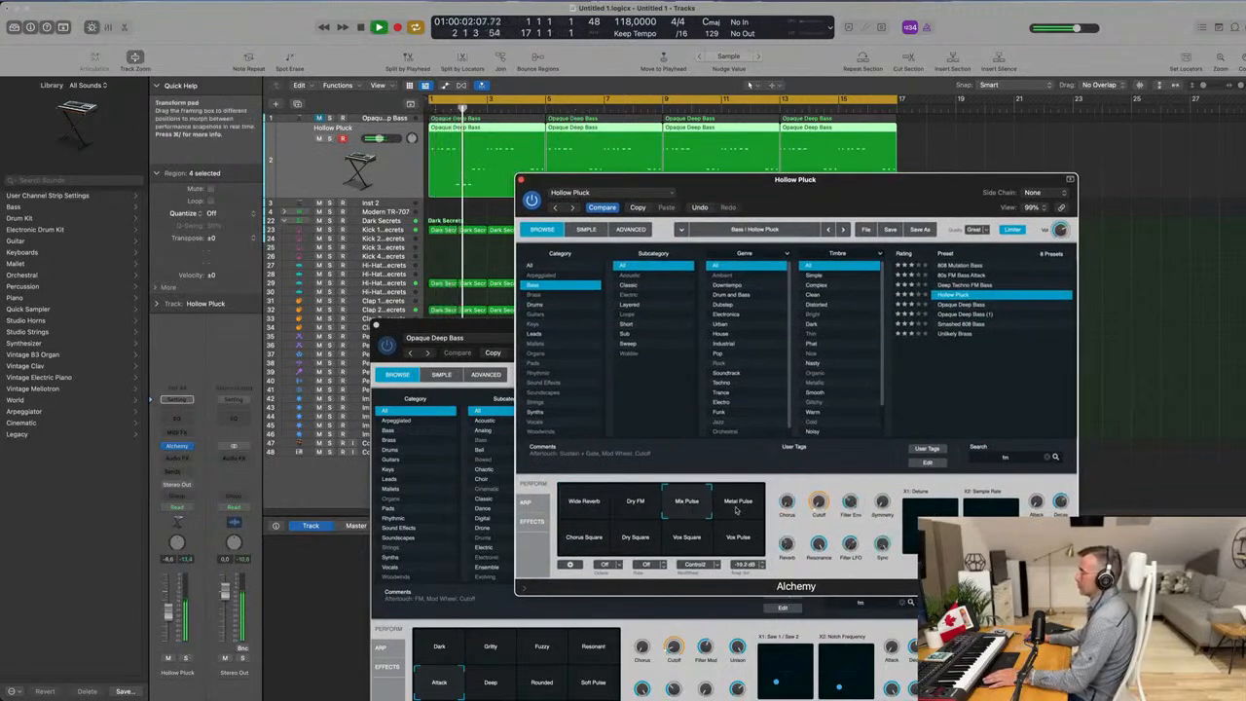
click(736, 514)
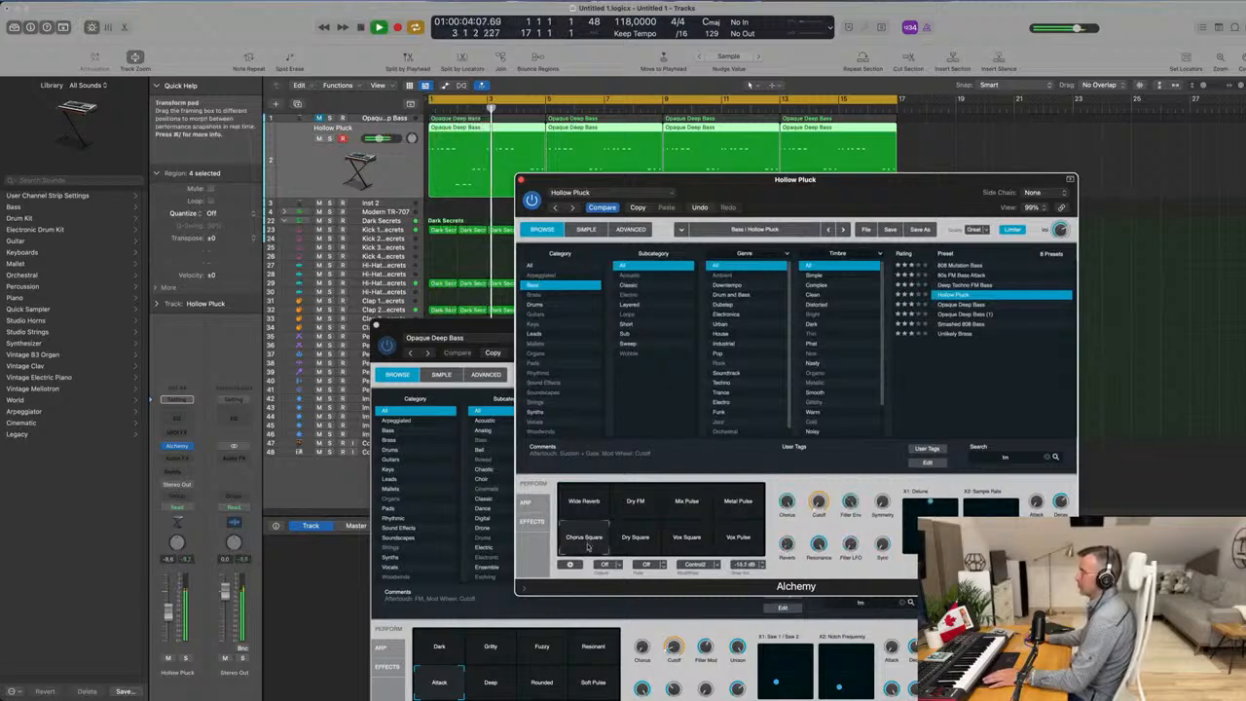
click(643, 545)
click(683, 548)
click(739, 547)
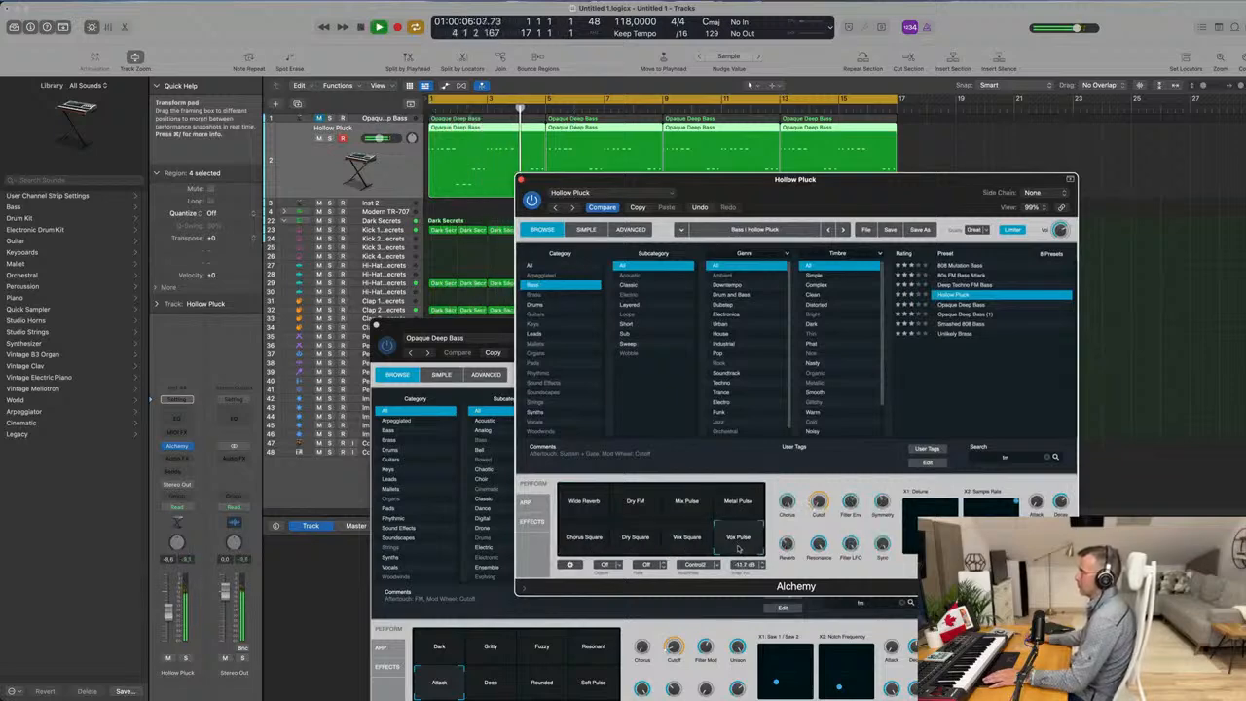
Compare Hollow Pluck's Metal Pulse, Wide Reverb and Dry FM variations and go back to Wide Reverb.
click(751, 502)
click(564, 503)
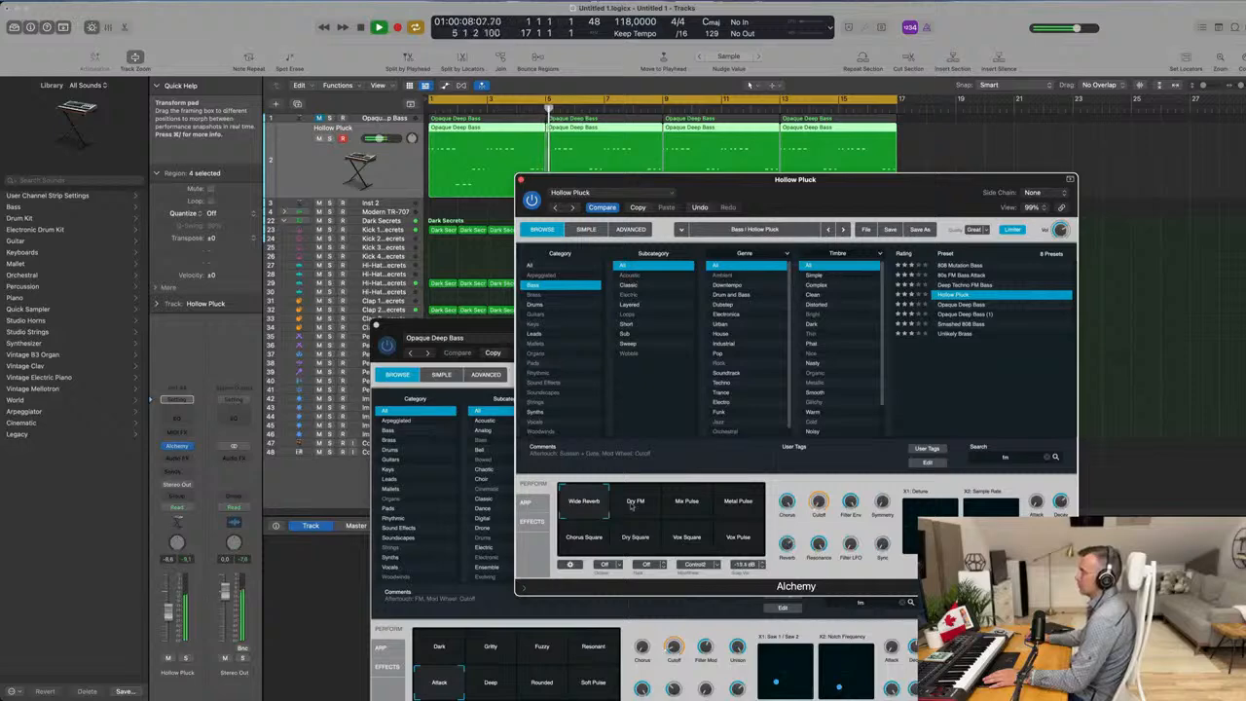
click(639, 508)
click(581, 504)
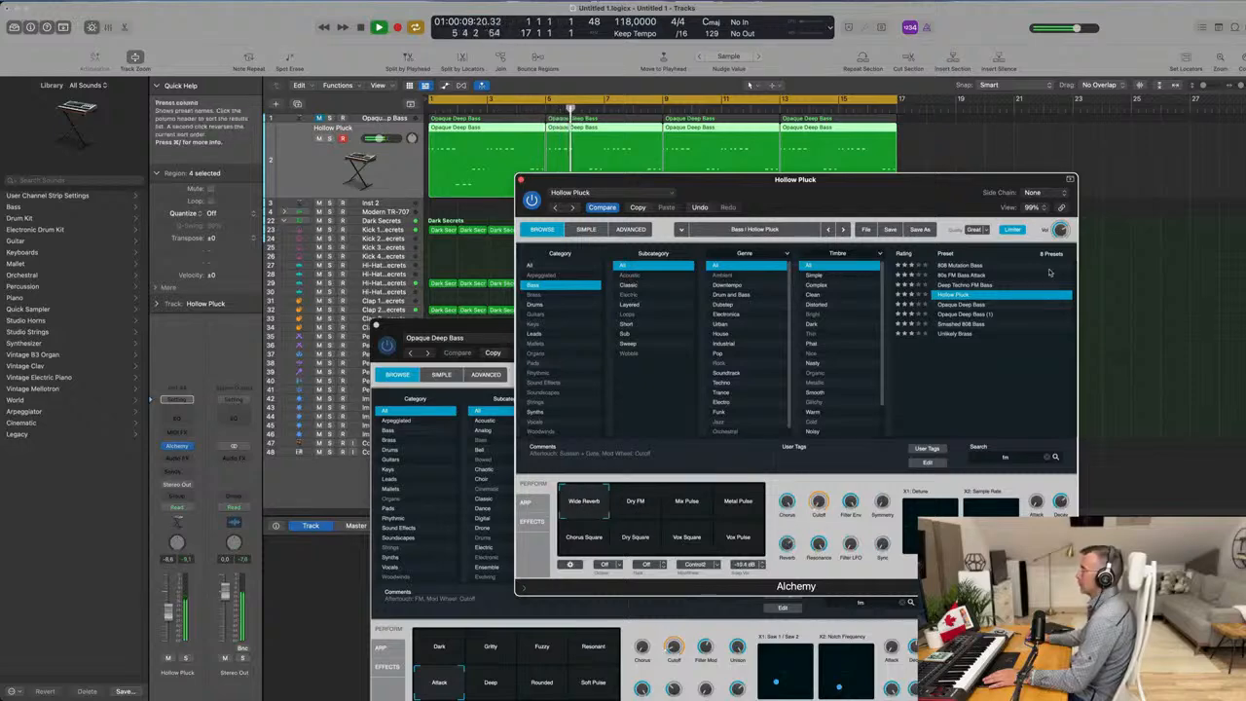
Try the 80s FM Bass Attack preset on the duplicated track and load Deep Techno FM Bass.
click(957, 285)
drag(834, 188, 842, 237)
click(968, 322)
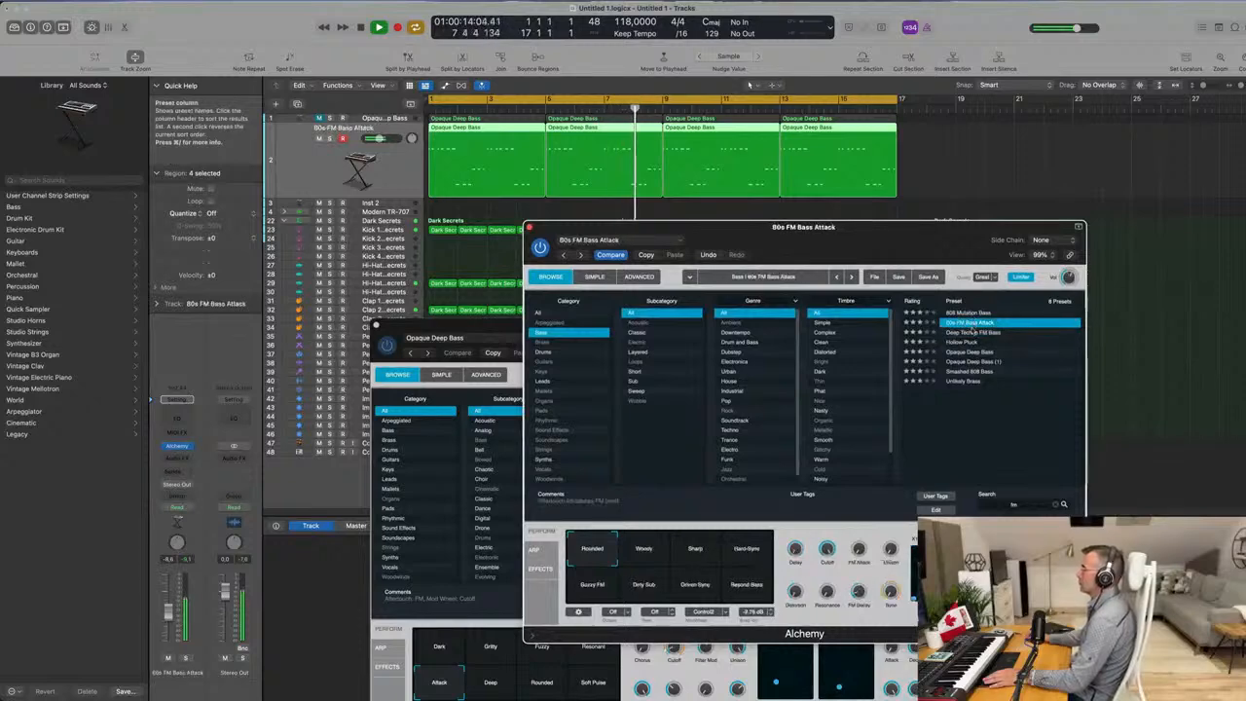
click(972, 332)
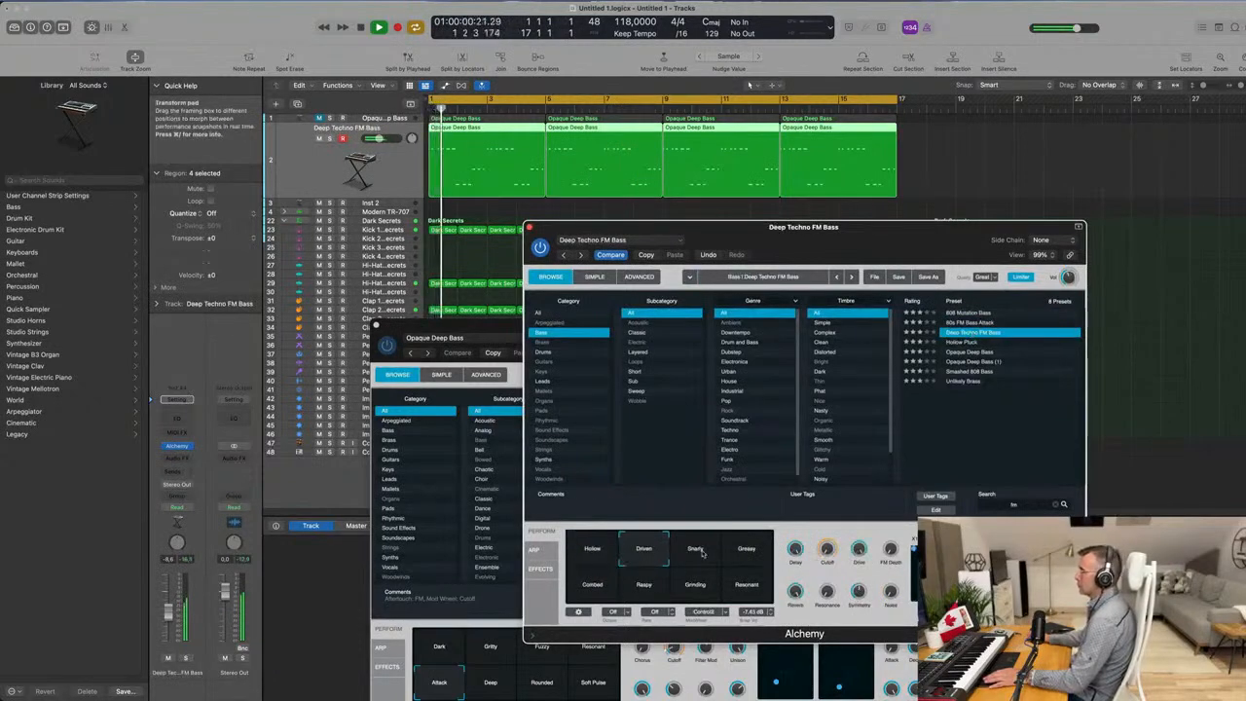
Compare Deep Techno FM Bass's Snarly, Greasy, Resonant and Combed variations and settle on Greasy.
click(701, 553)
click(746, 551)
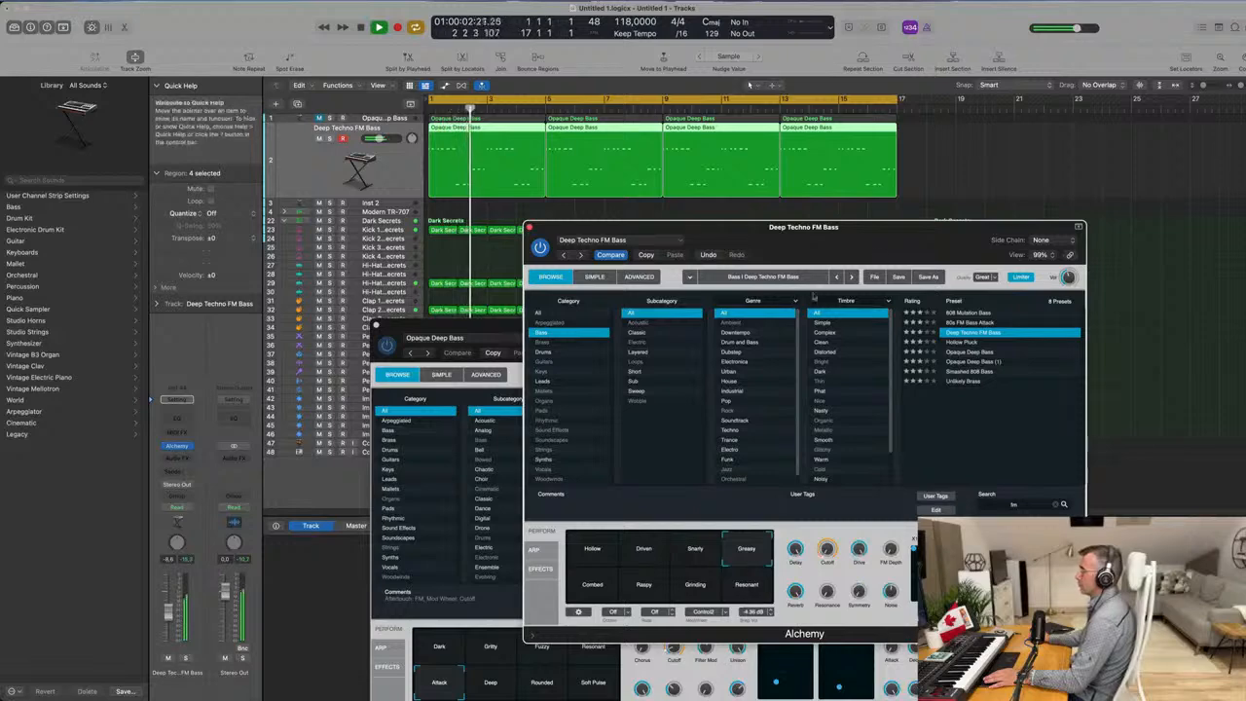
drag(813, 229, 783, 247)
click(701, 611)
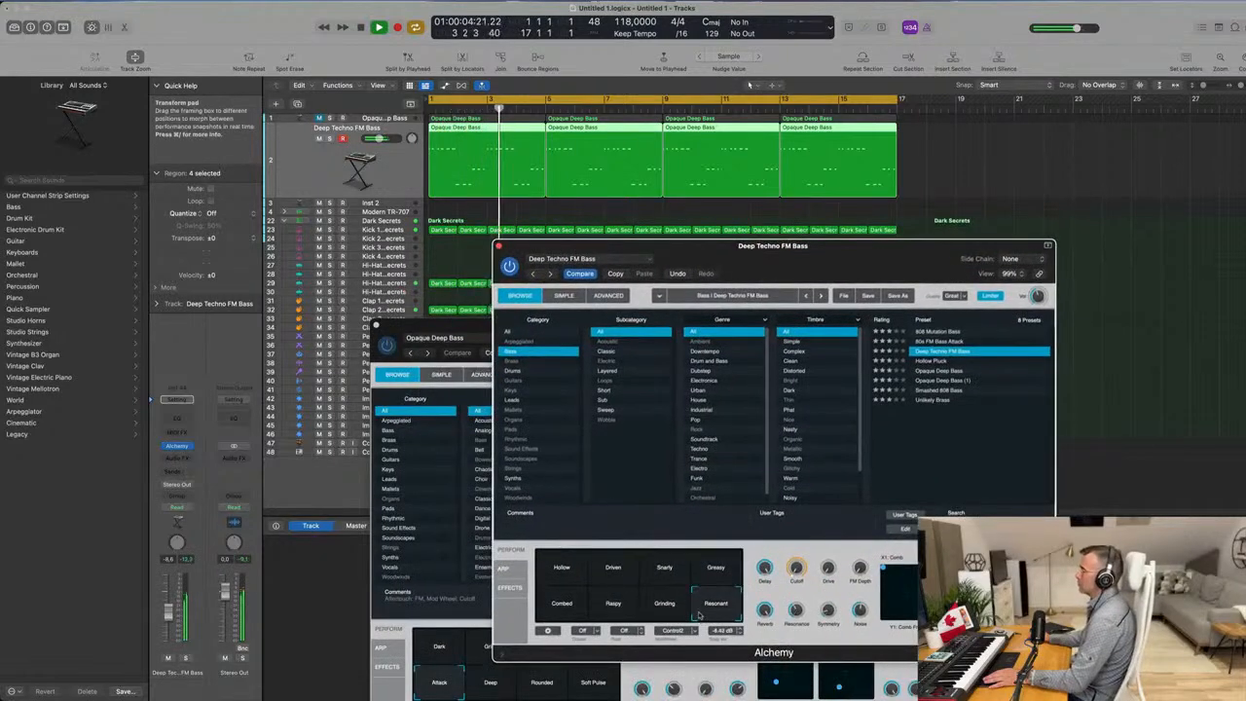
click(562, 613)
click(715, 570)
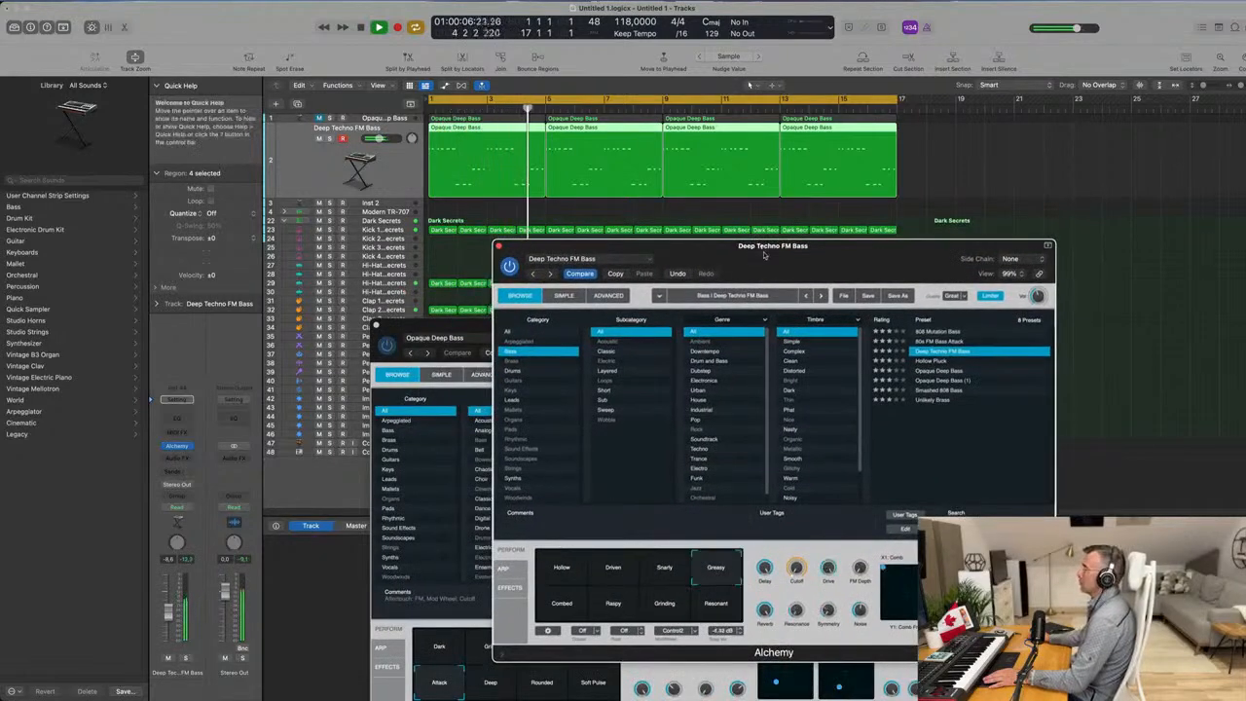
Unmute the Opaque Deep Bass track, play both bass layers together and select the Deep Techno FM Bass track.
drag(765, 254, 839, 321)
click(389, 117)
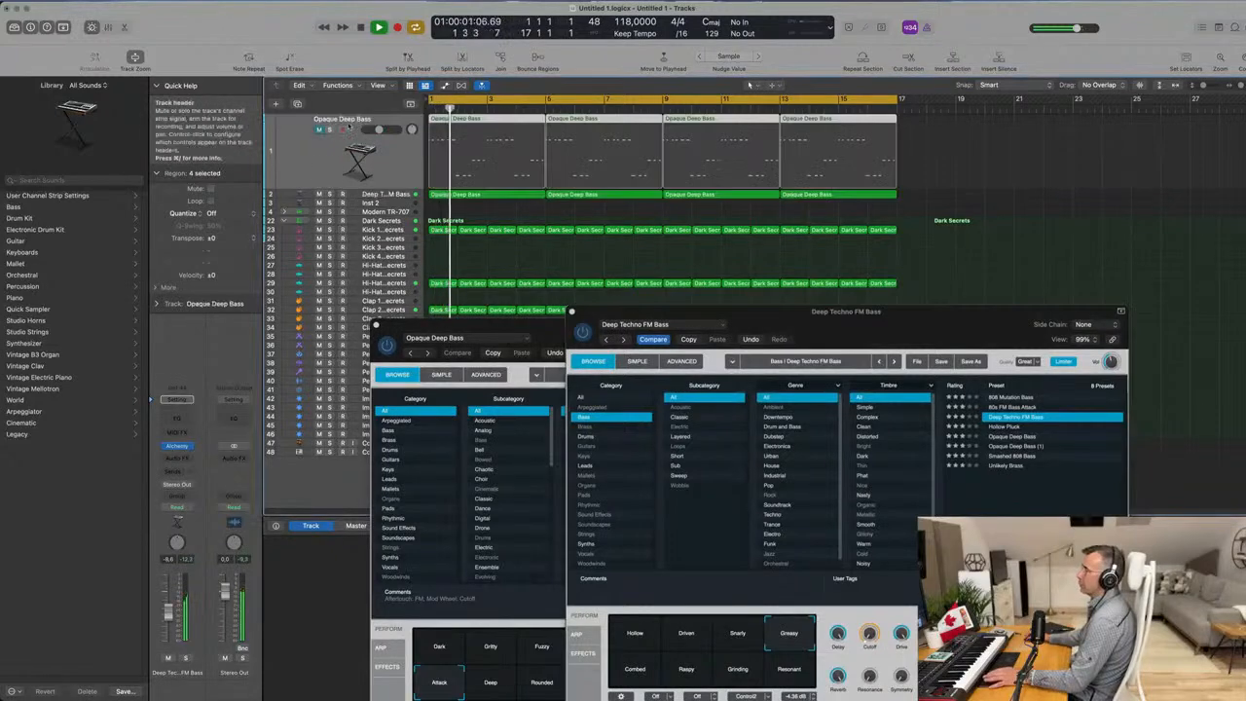
key(space)
key(Down)
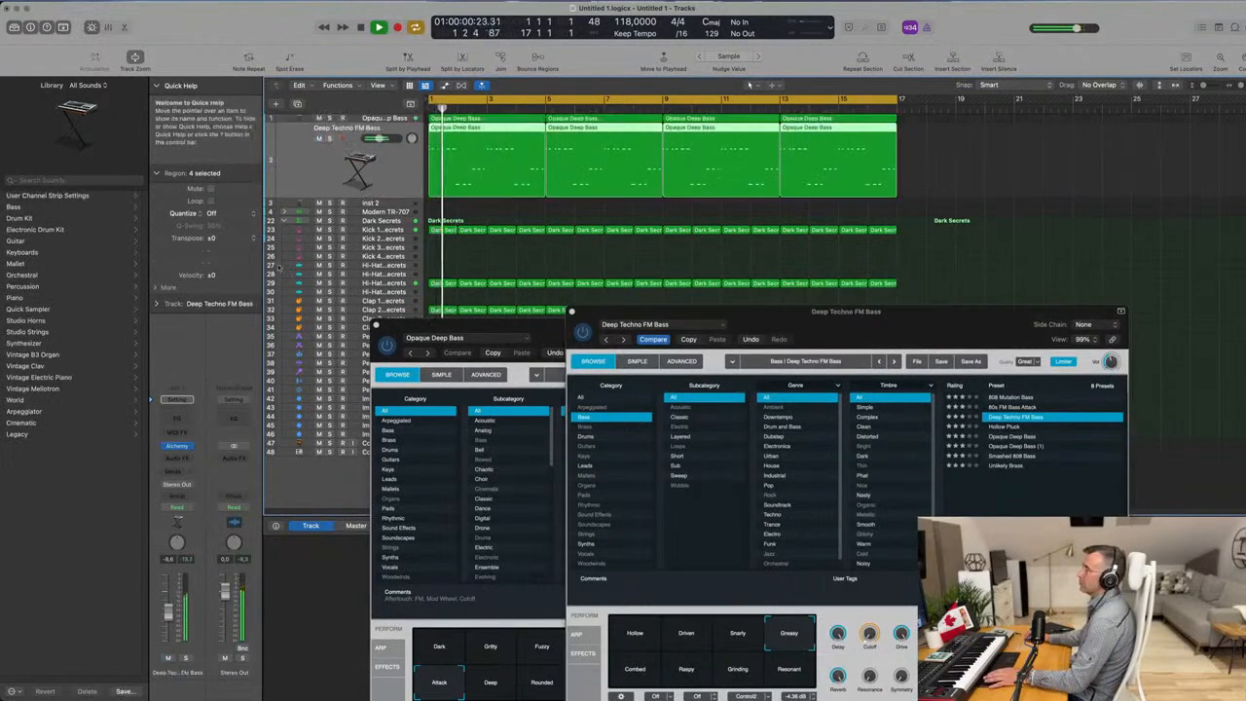
Lower the Deep Techno FM Bass volume to about -12.2 dB and the Opaque Deep Bass volume to about -9.2 dB.
key(Return)
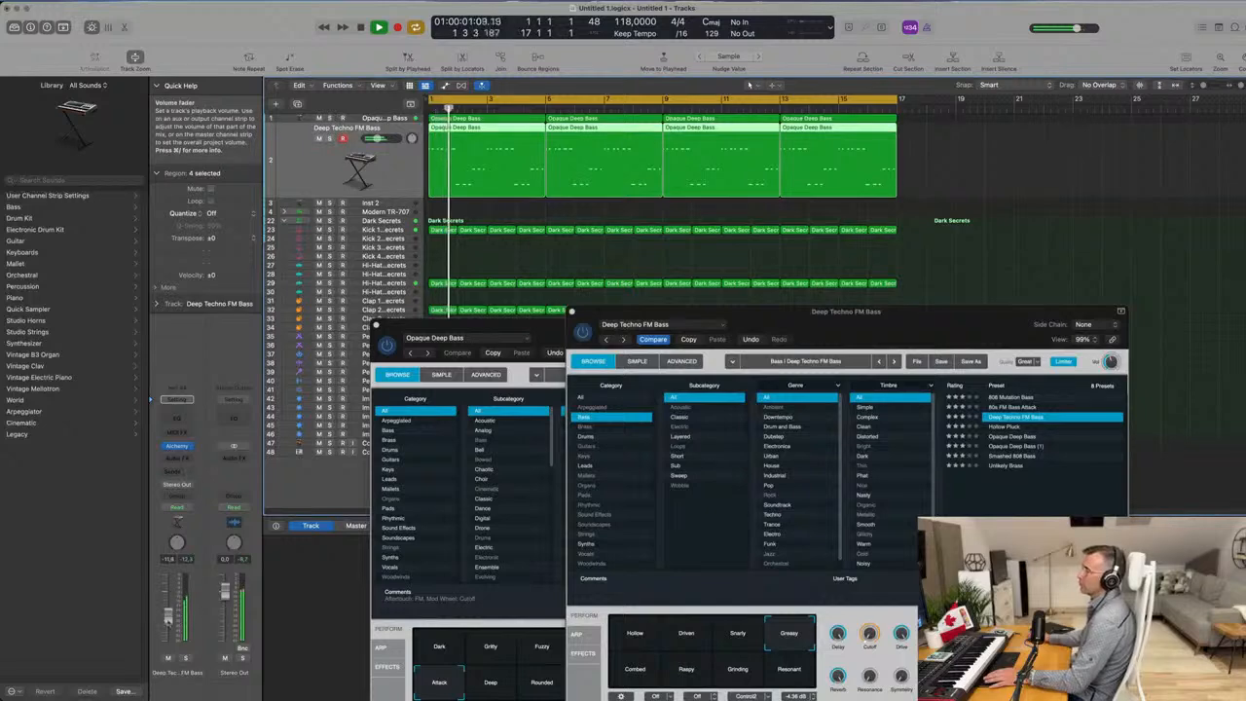
key(Up)
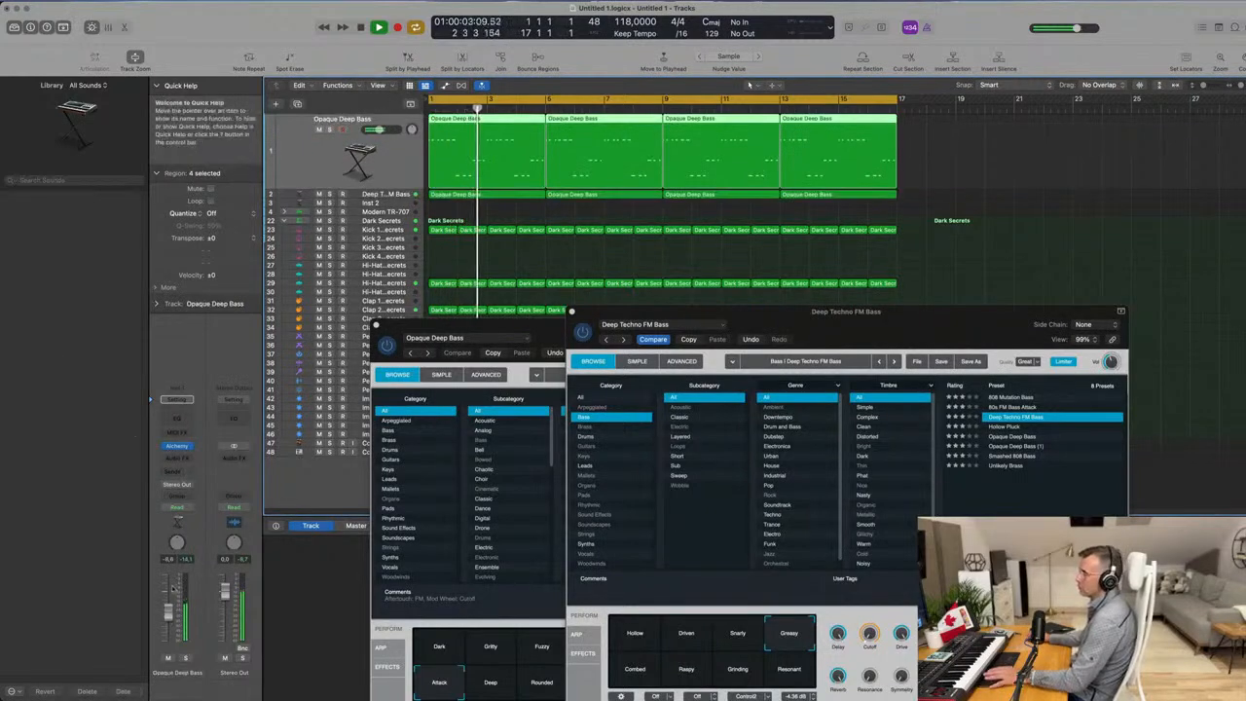
key(Return)
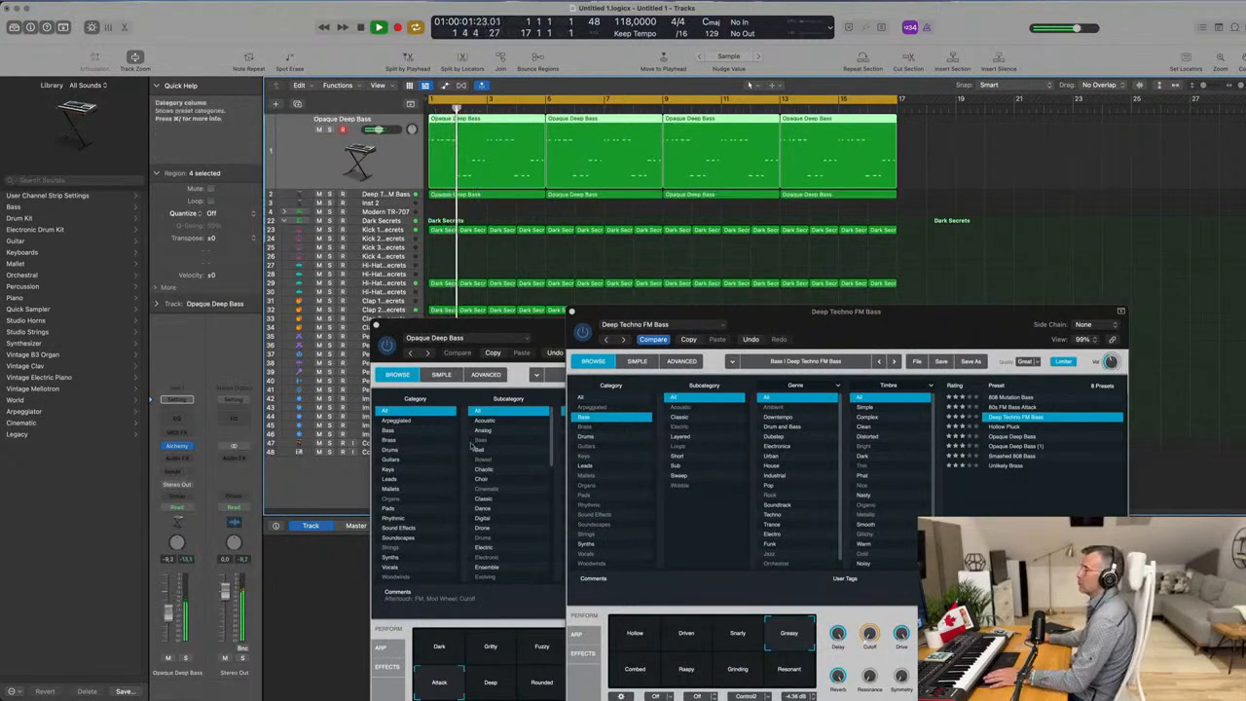
Close the Alchemy windows of the Deep Techno FM Bass and Opaque Deep Bass tracks.
drag(788, 336, 703, 356)
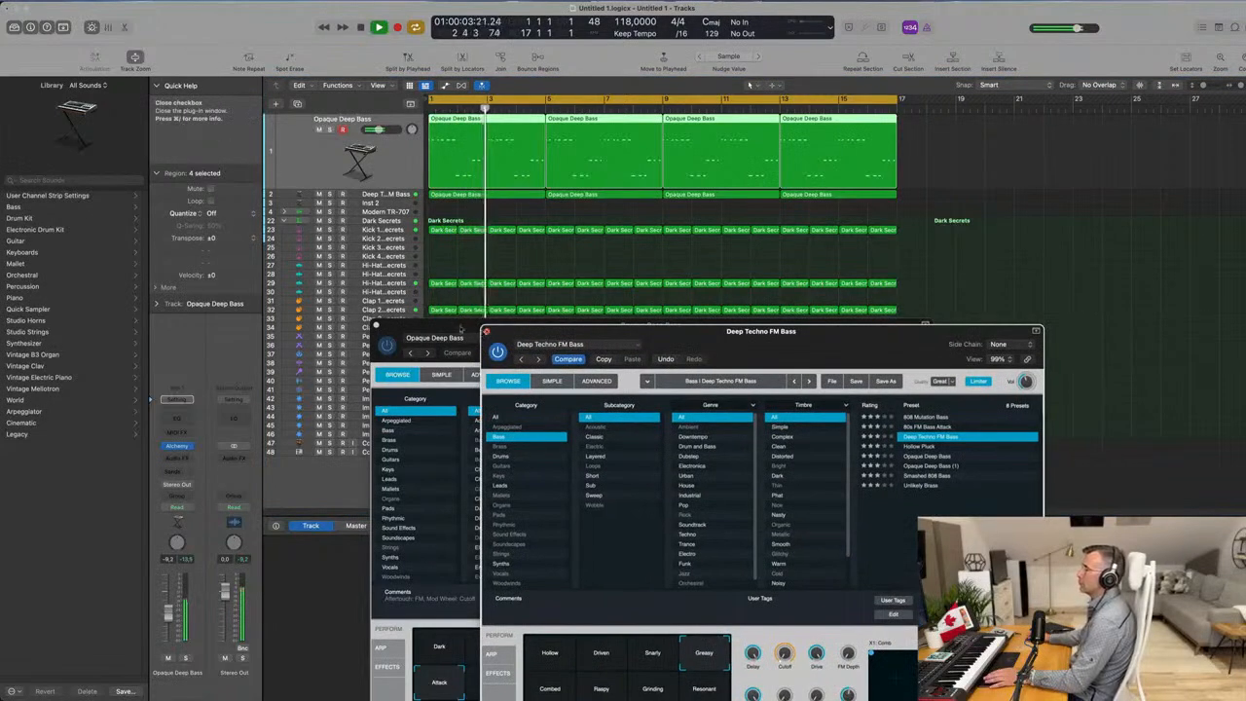
click(487, 331)
drag(456, 328, 437, 325)
click(356, 324)
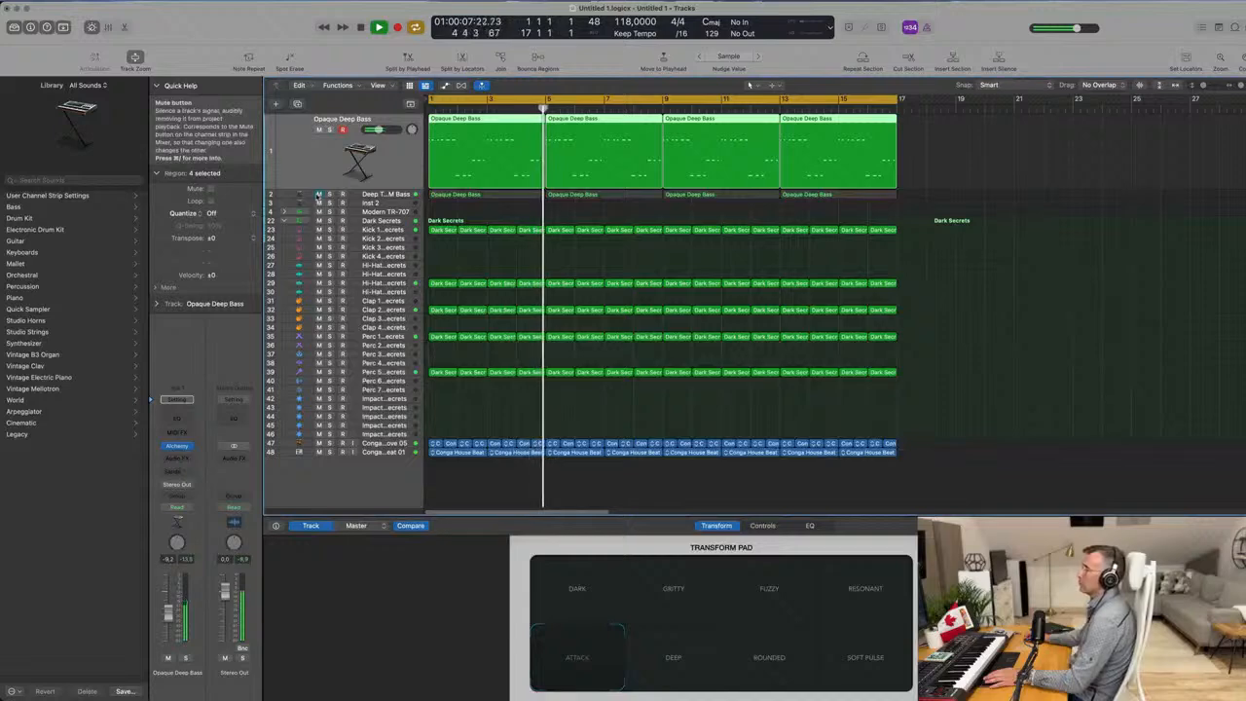
Unmute the Deep Techno FM Bass track, select it and restart playback from the beginning.
click(319, 195)
click(300, 195)
key(space)
key(space)
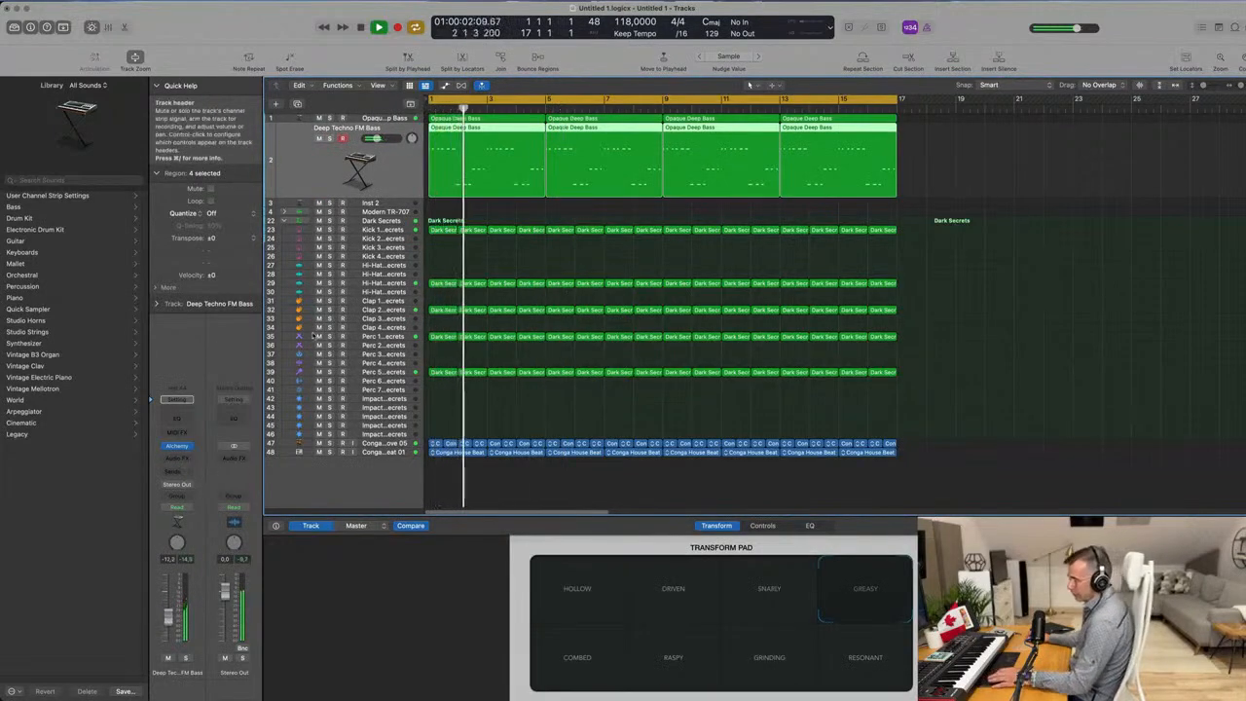
Show the mixer, select both bass channel strips and route their outputs to Bus 7.
key(x)
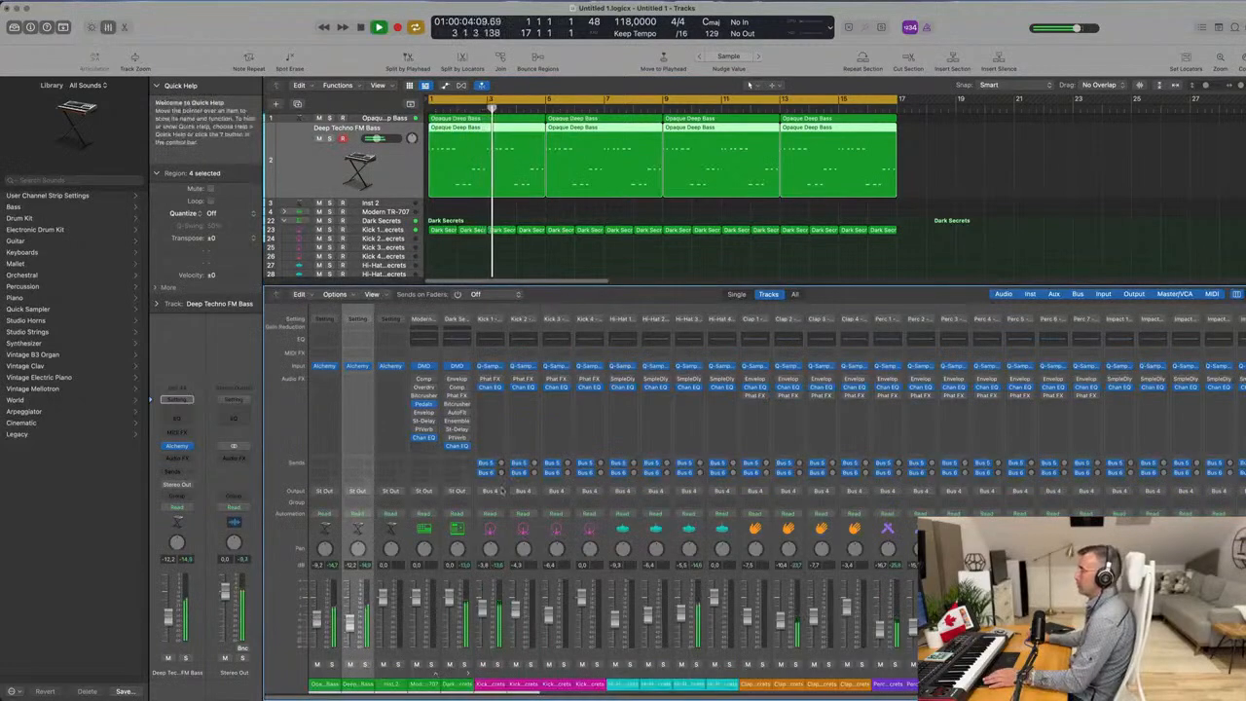
click(324, 684)
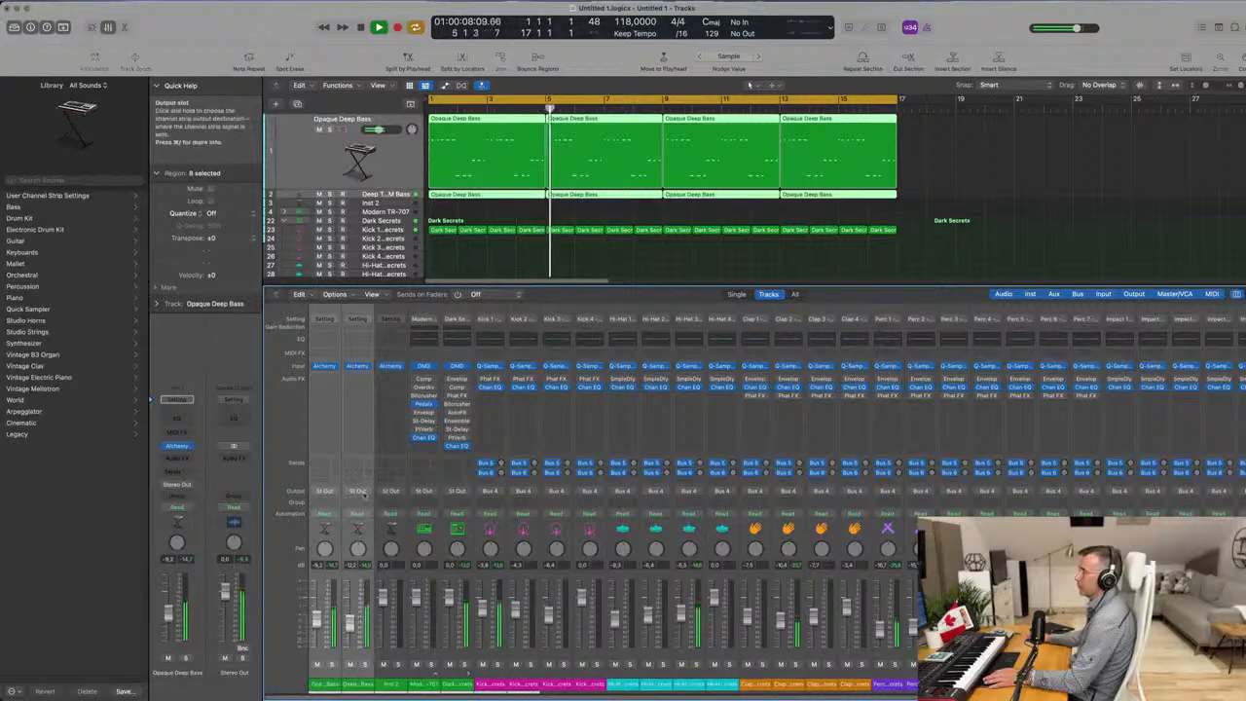
click(357, 491)
mouse_move(364, 531)
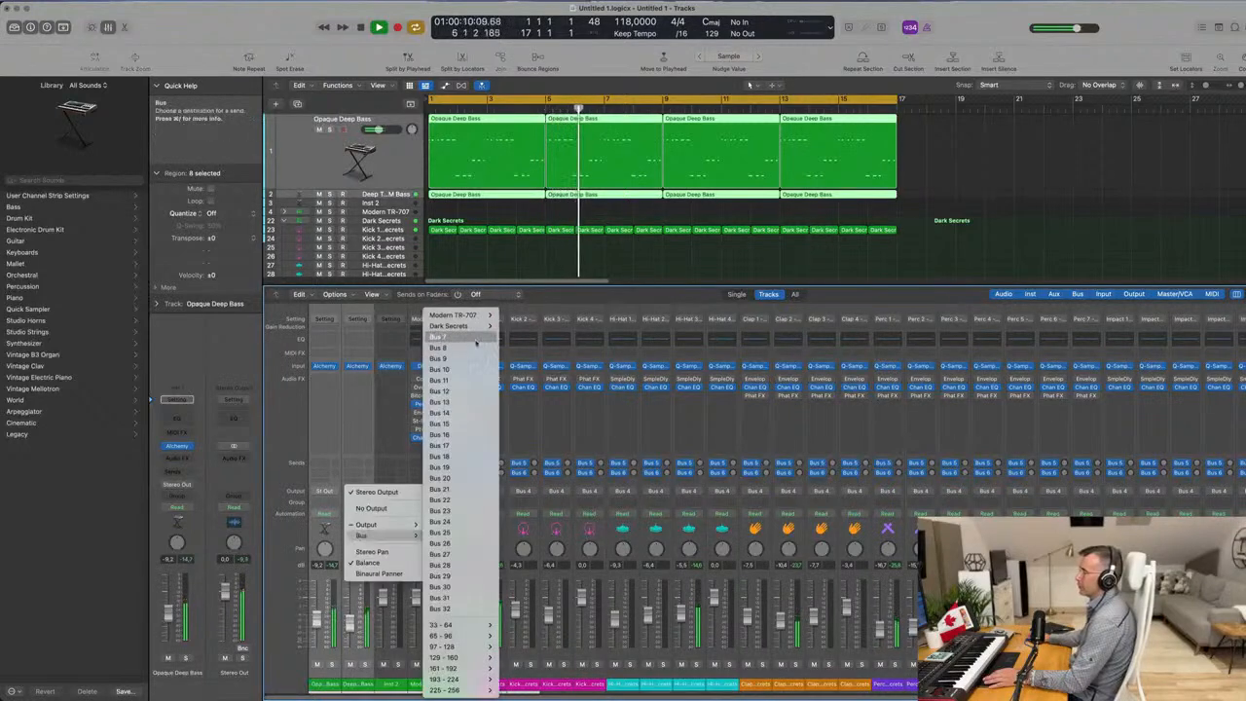
click(472, 339)
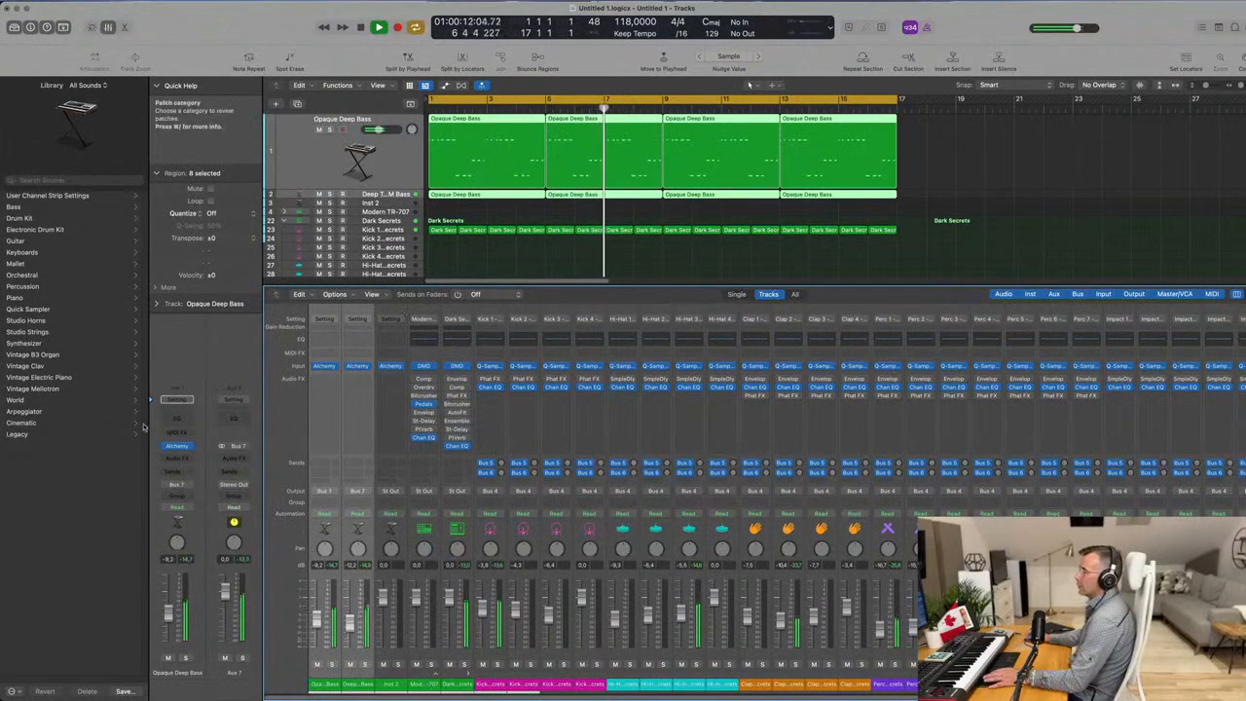
Restart playback and insert a stereo Compressor on the Aux 7 channel fed by Bus 7.
key(space)
click(233, 457)
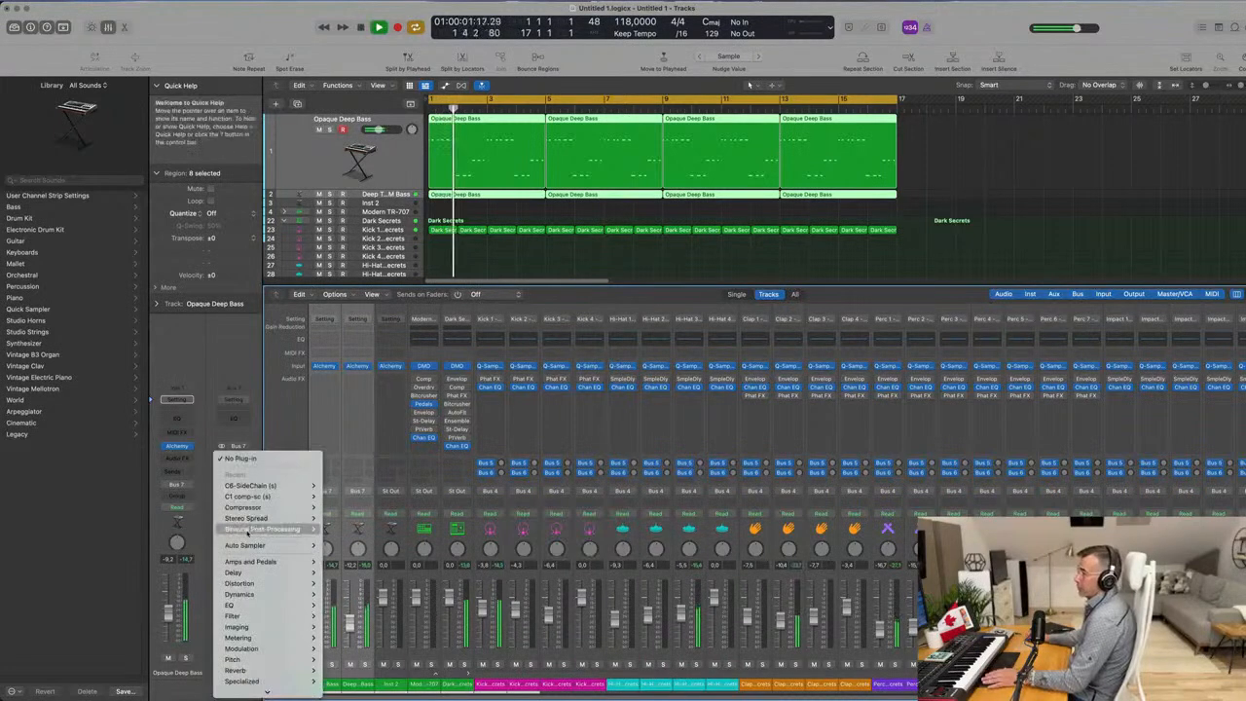
mouse_move(263, 497)
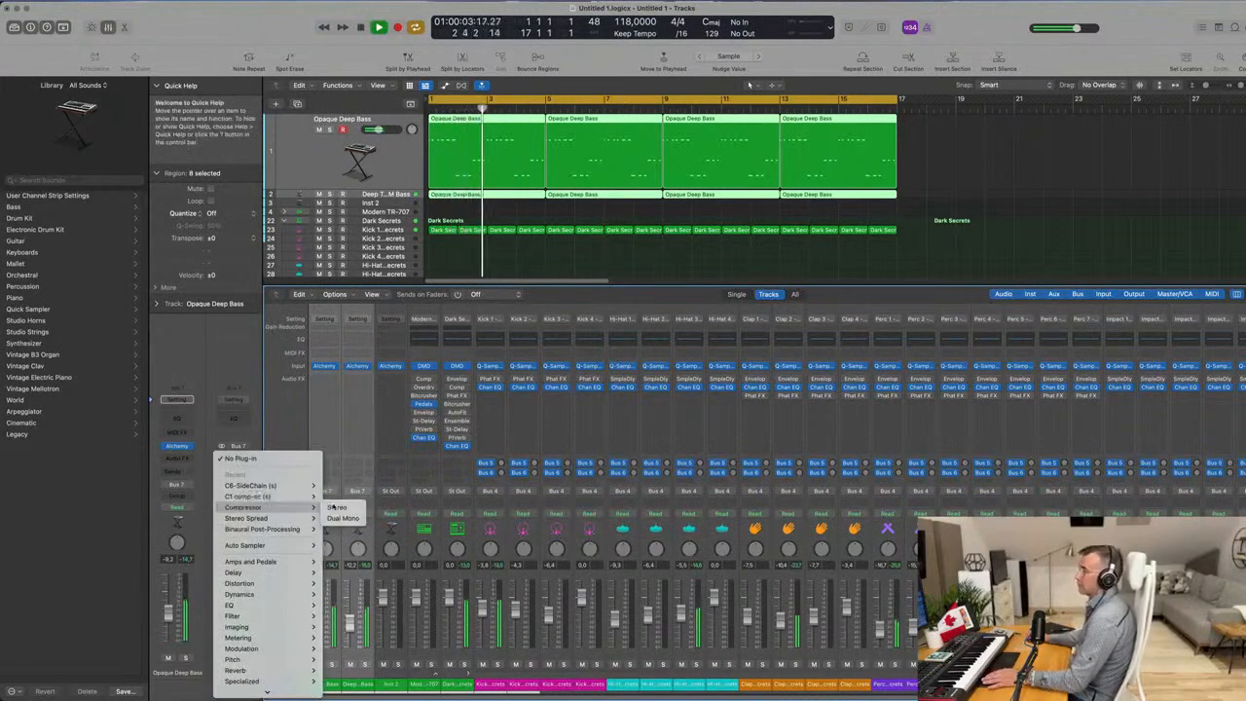
click(337, 507)
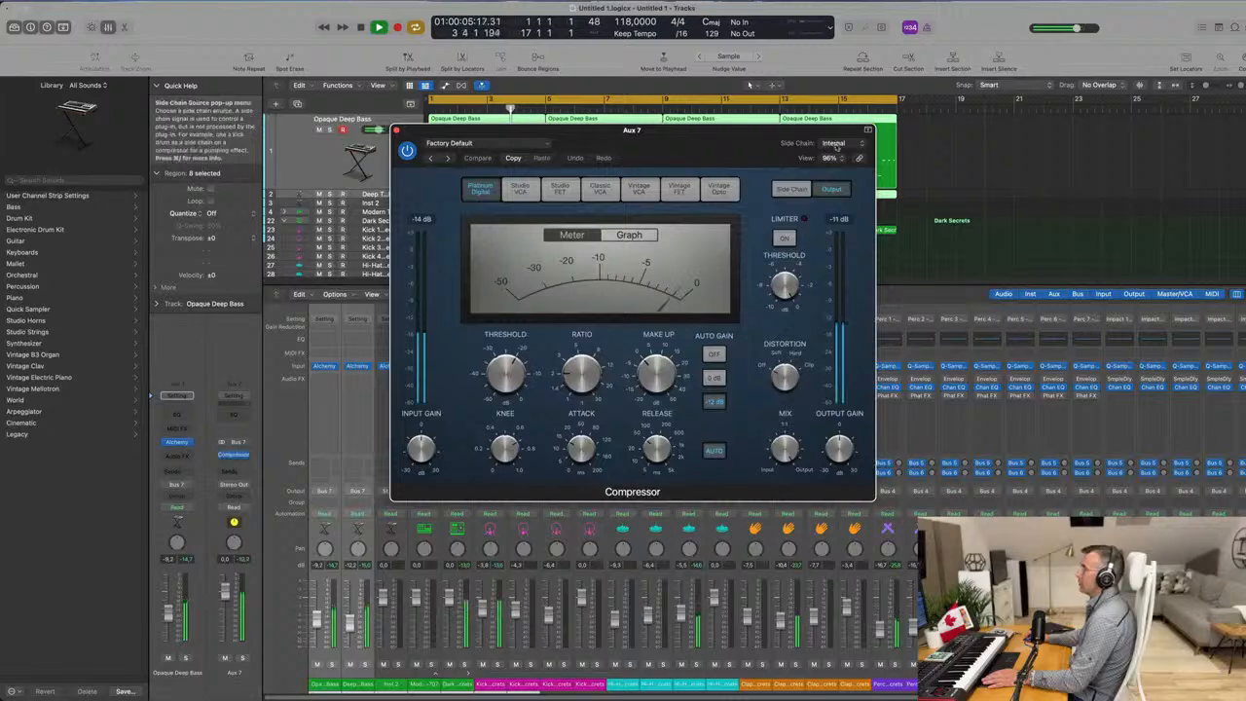
Set the Compressor's side chain source to Kick 1 - Modern TR-707 (Inst 3).
click(829, 143)
mouse_move(834, 172)
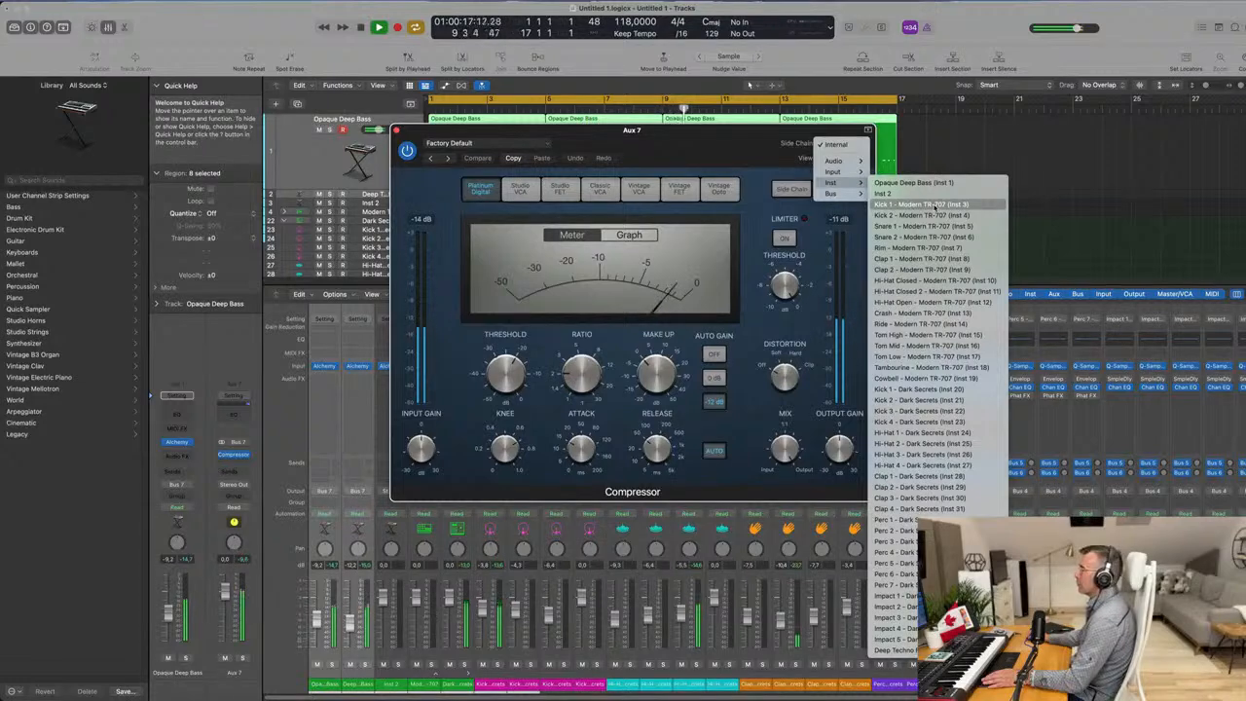
click(934, 206)
drag(663, 144, 841, 179)
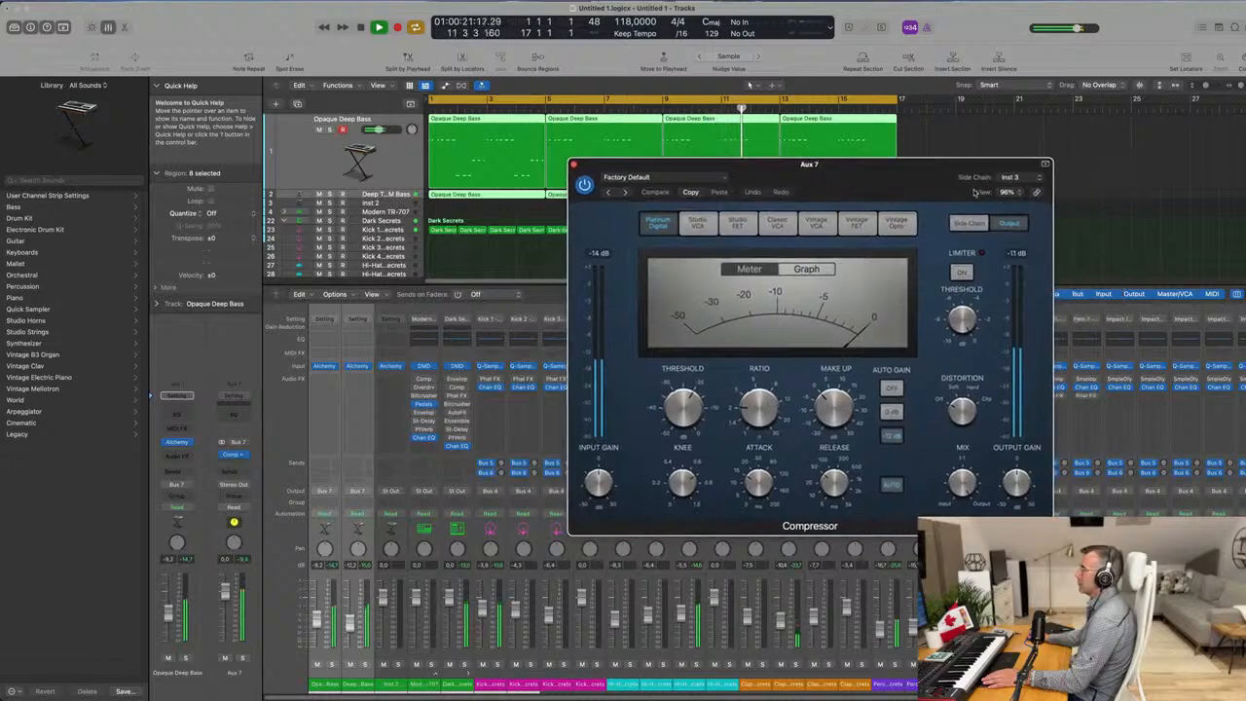
Set the Compressor's side chain source to Kick 1 - Dark Secrets (Inst 20).
click(1012, 178)
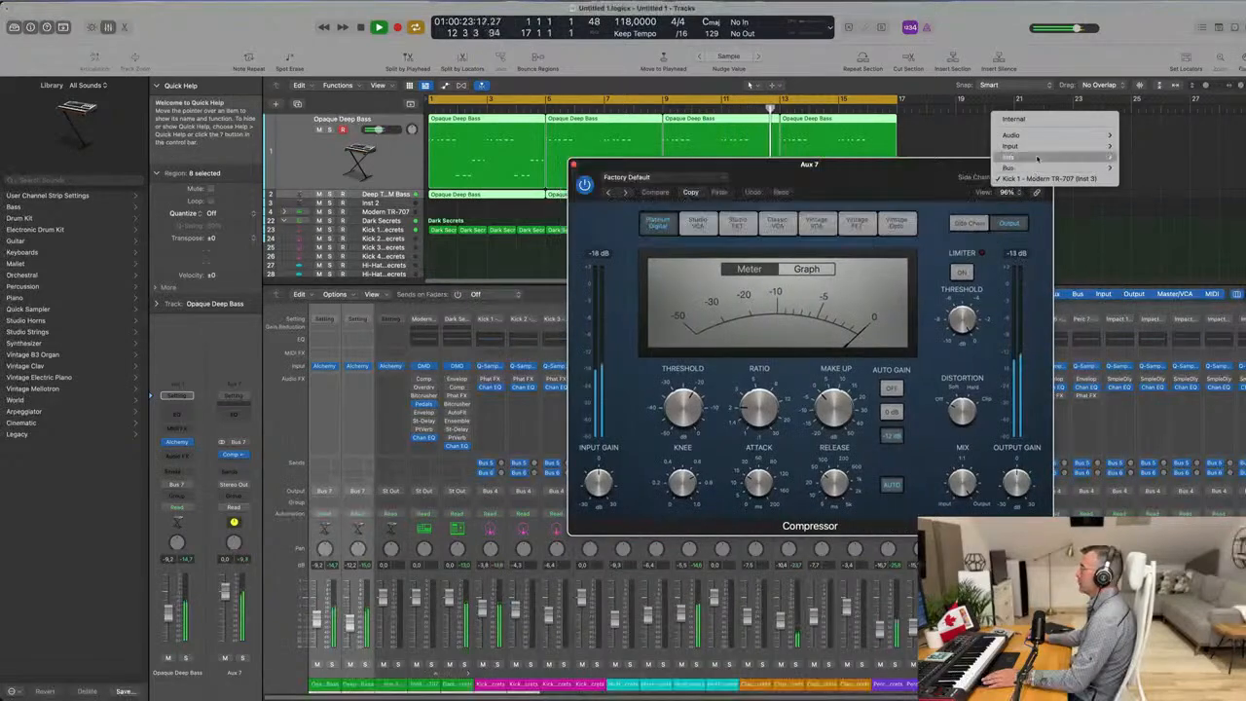
mouse_move(1012, 157)
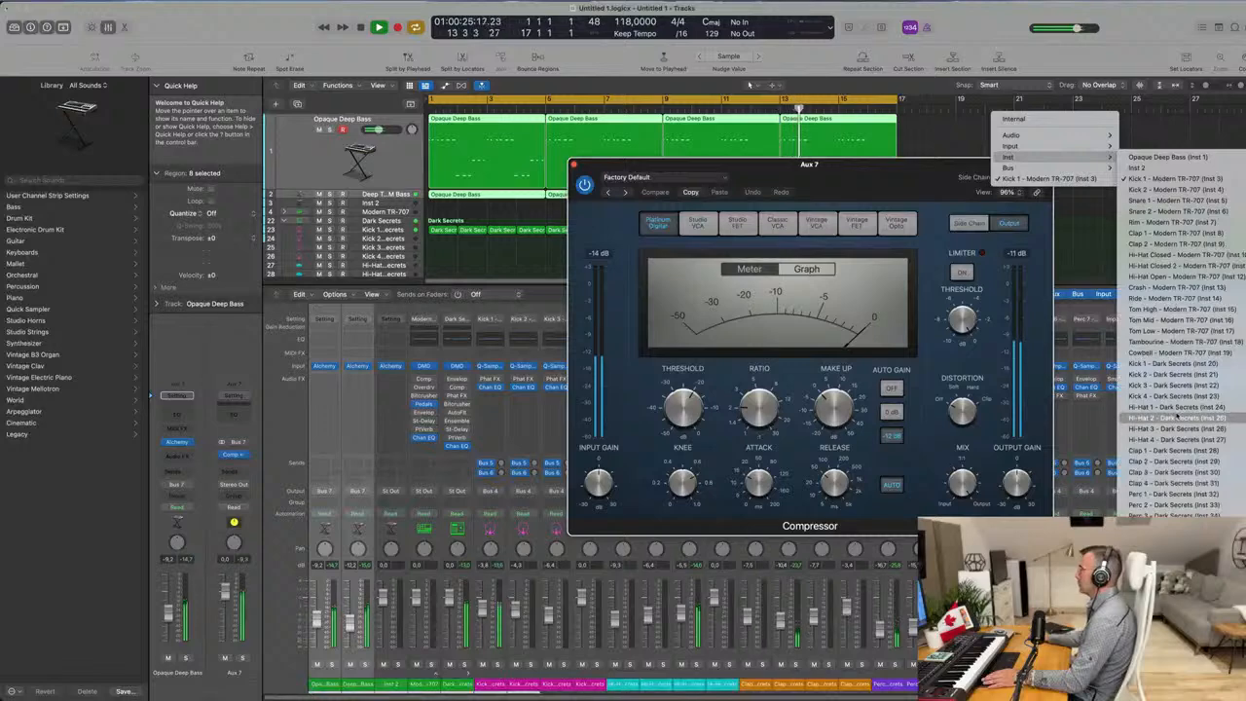
click(1174, 365)
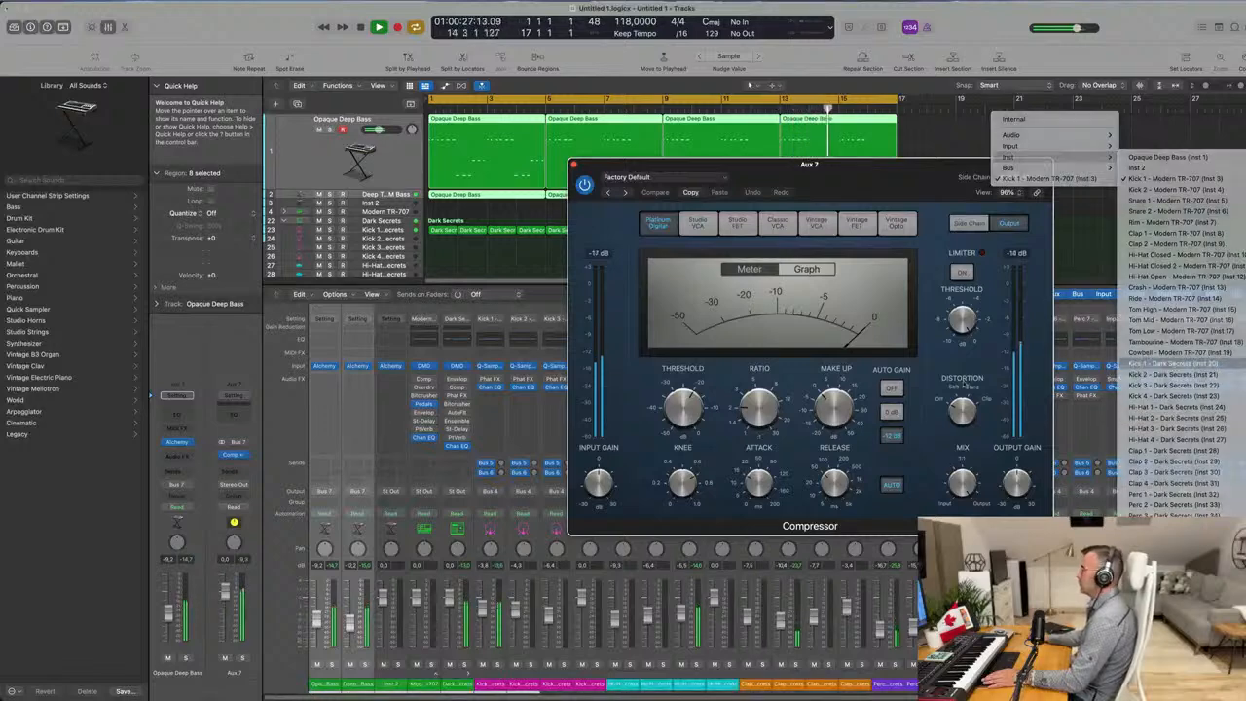
Set the Compressor's threshold to about -21.5 dB, raise its ratio, set the mix to 99.5% and close its window.
drag(855, 234, 856, 246)
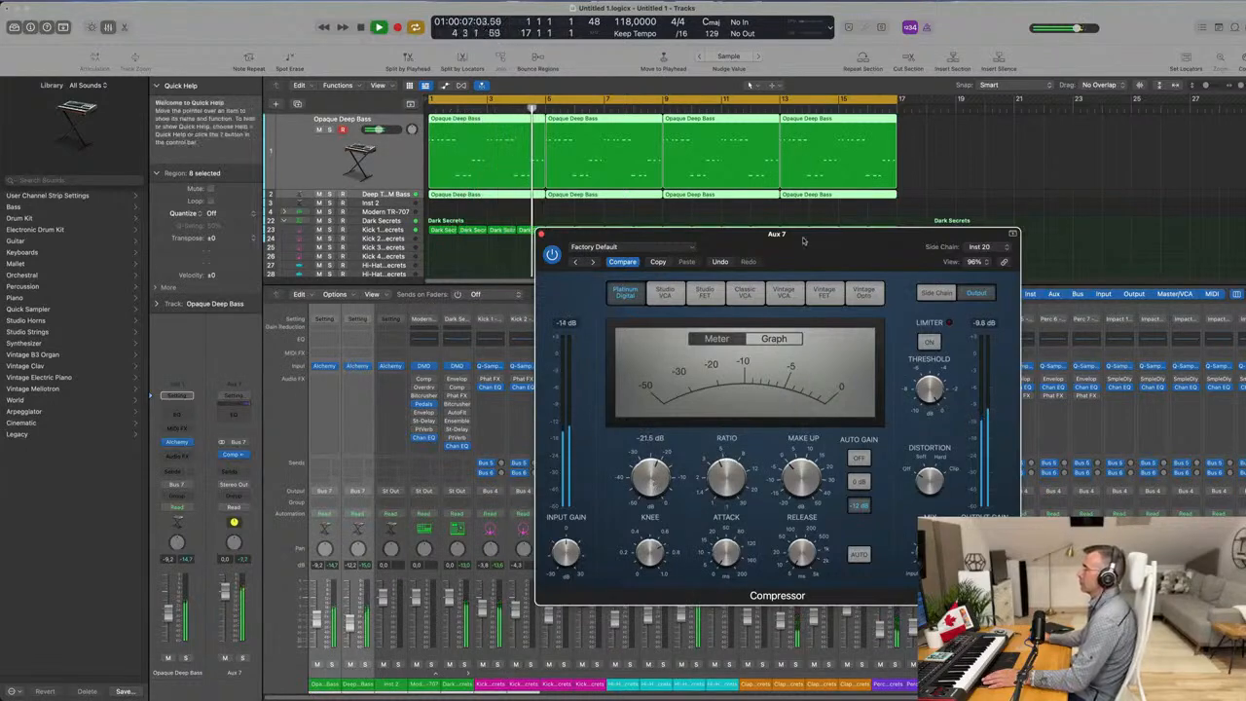
drag(815, 236, 871, 154)
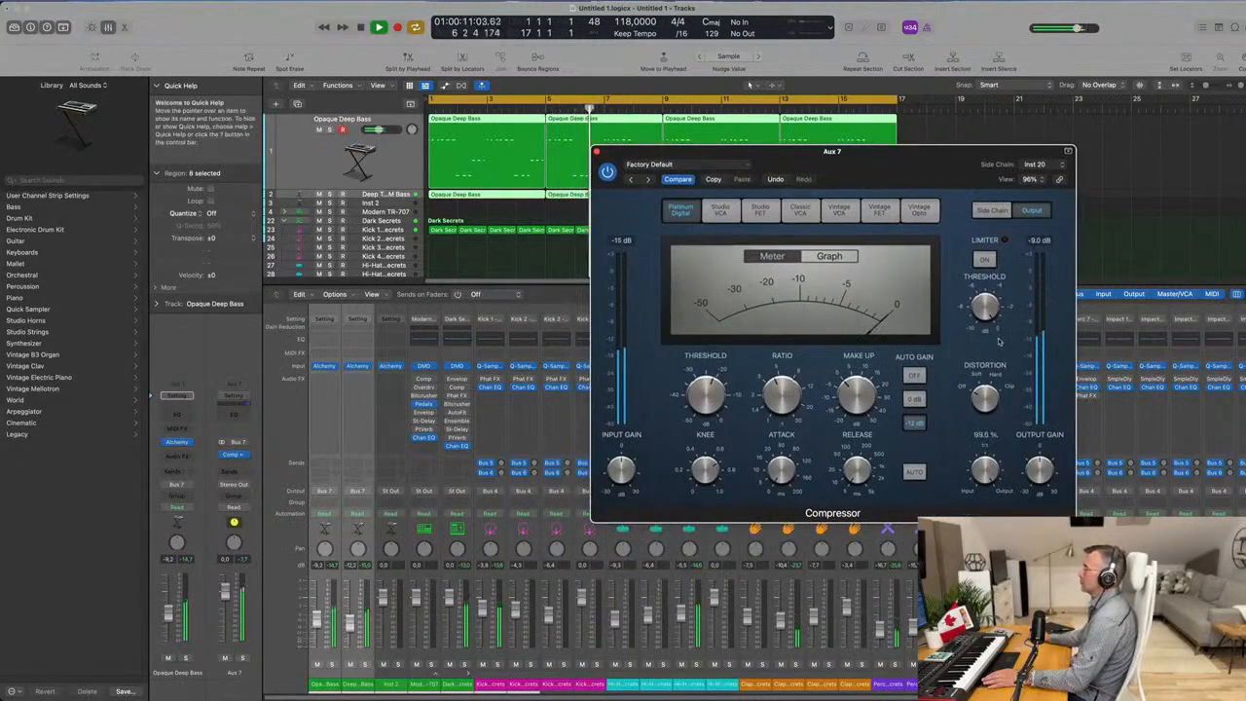
click(595, 151)
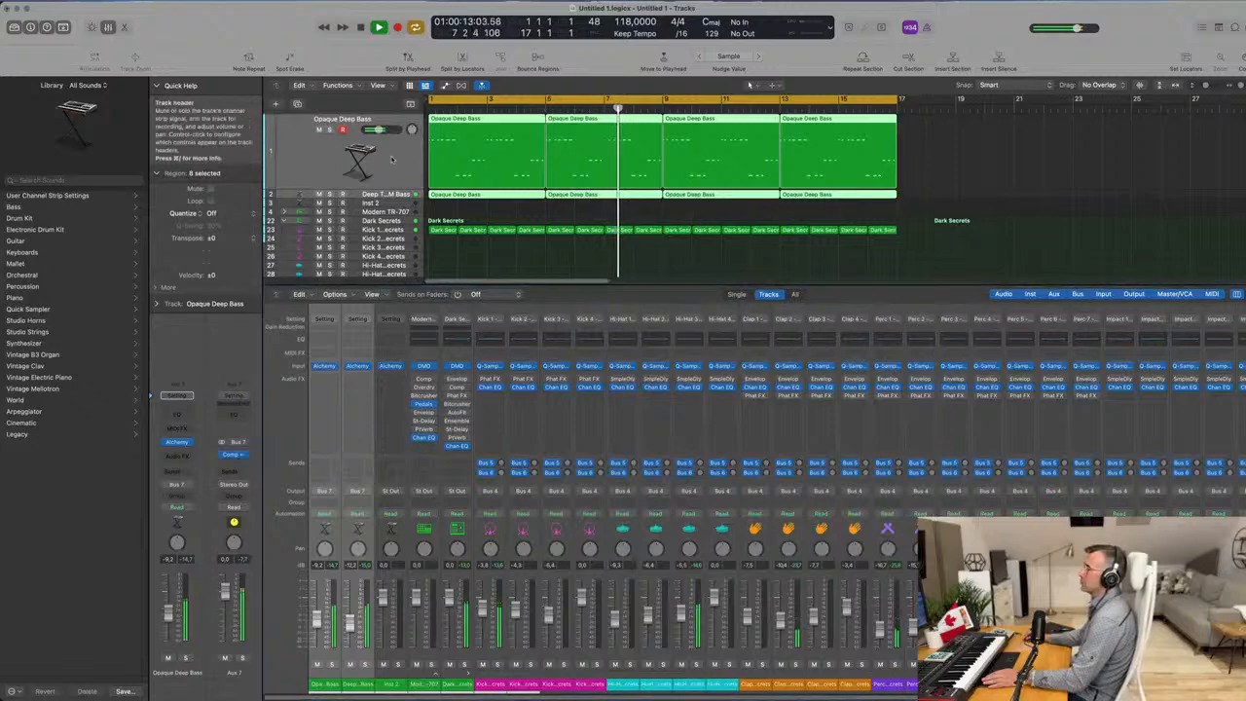
Select only the Opaque Deep Bass track, replay the groove and lower the Aux 7 volume to about -2.5 dB.
click(379, 161)
key(space)
key(space)
key(space)
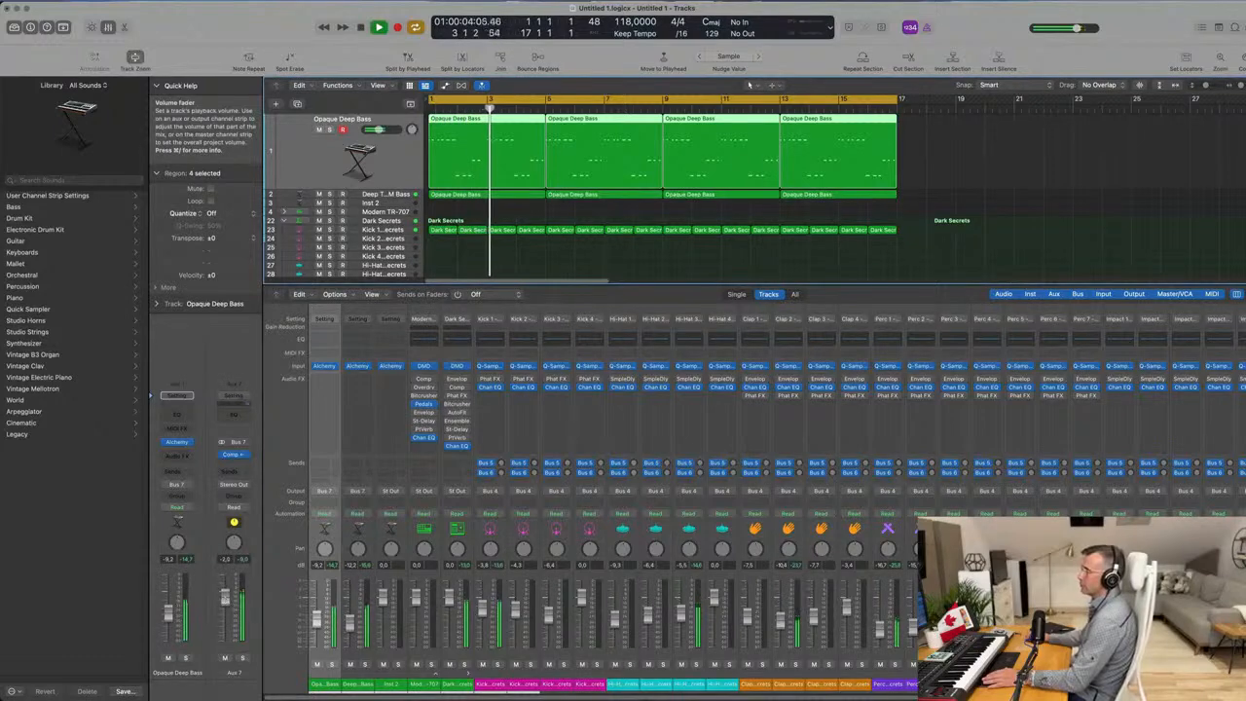
Insert a stereo Vintage Tube EQ after the Compressor on Aux 7.
click(240, 463)
mouse_move(271, 498)
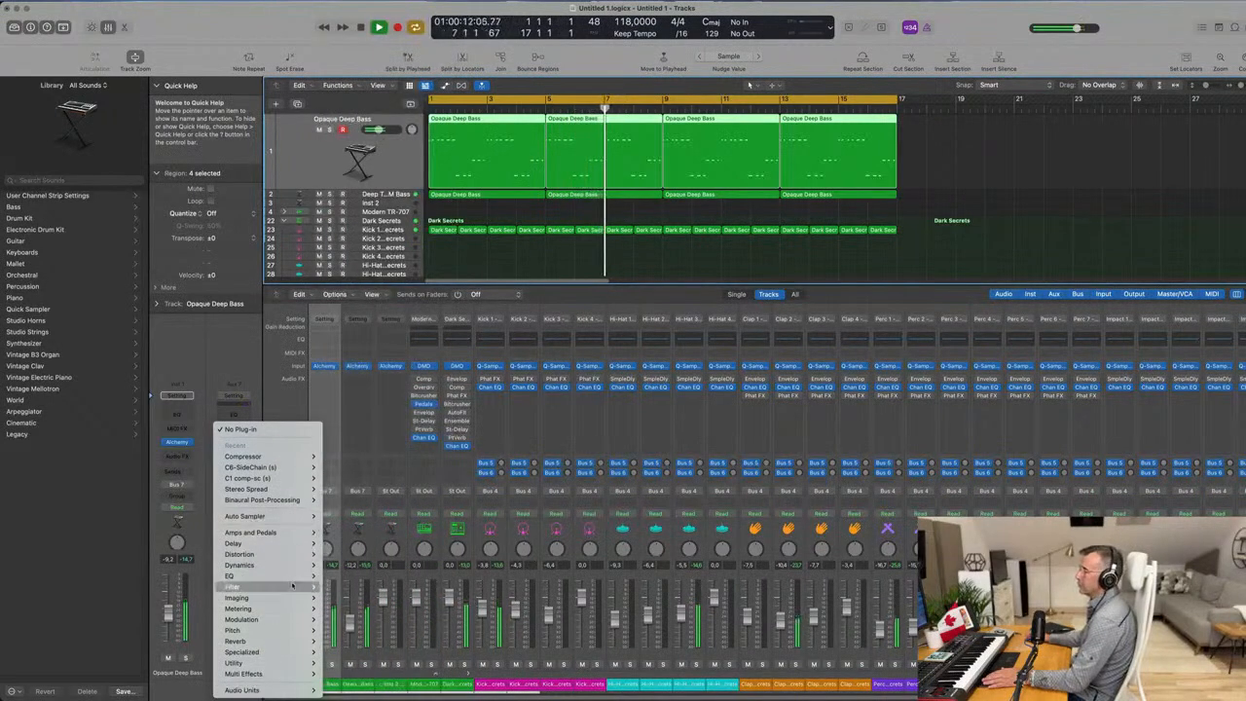
mouse_move(243, 575)
mouse_move(345, 257)
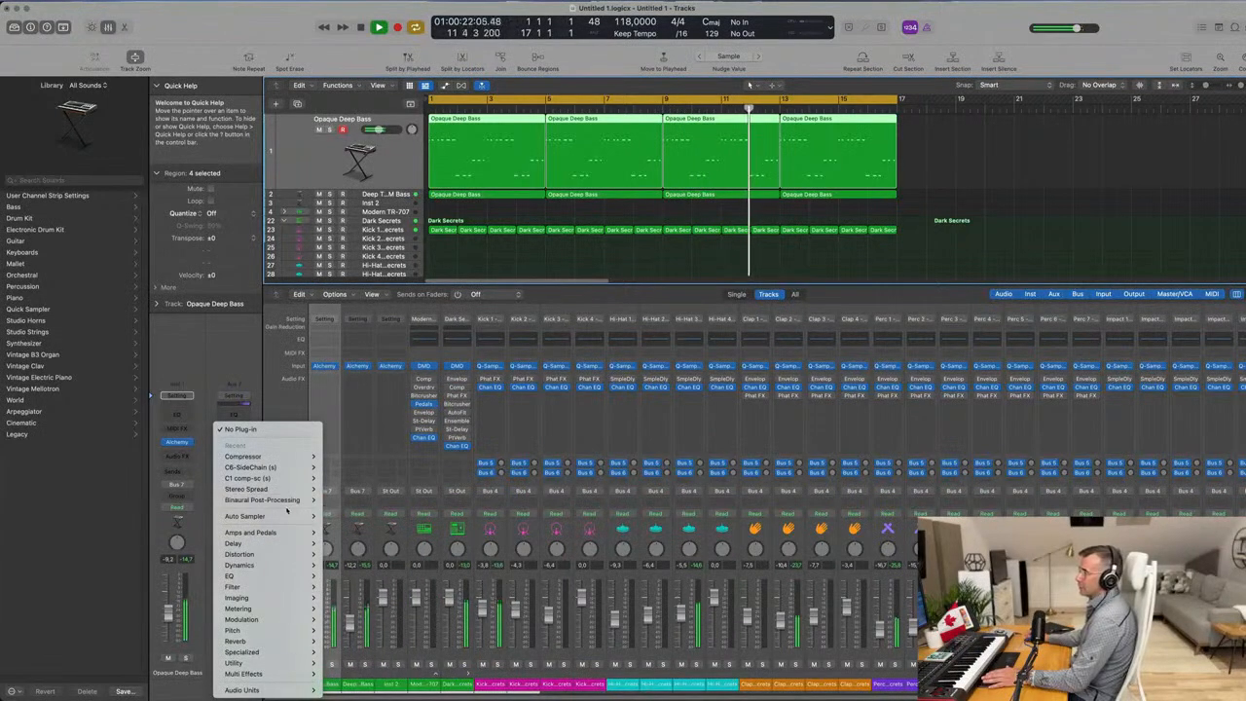
mouse_move(254, 689)
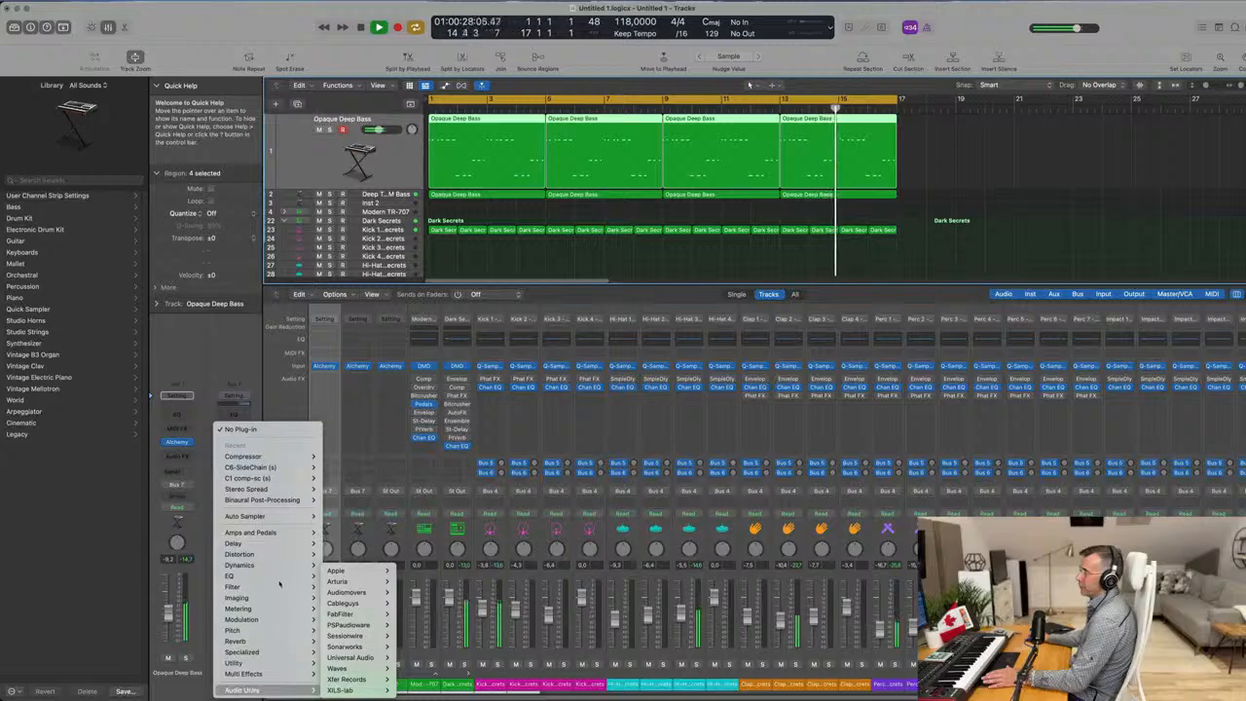
mouse_move(380, 689)
mouse_move(496, 689)
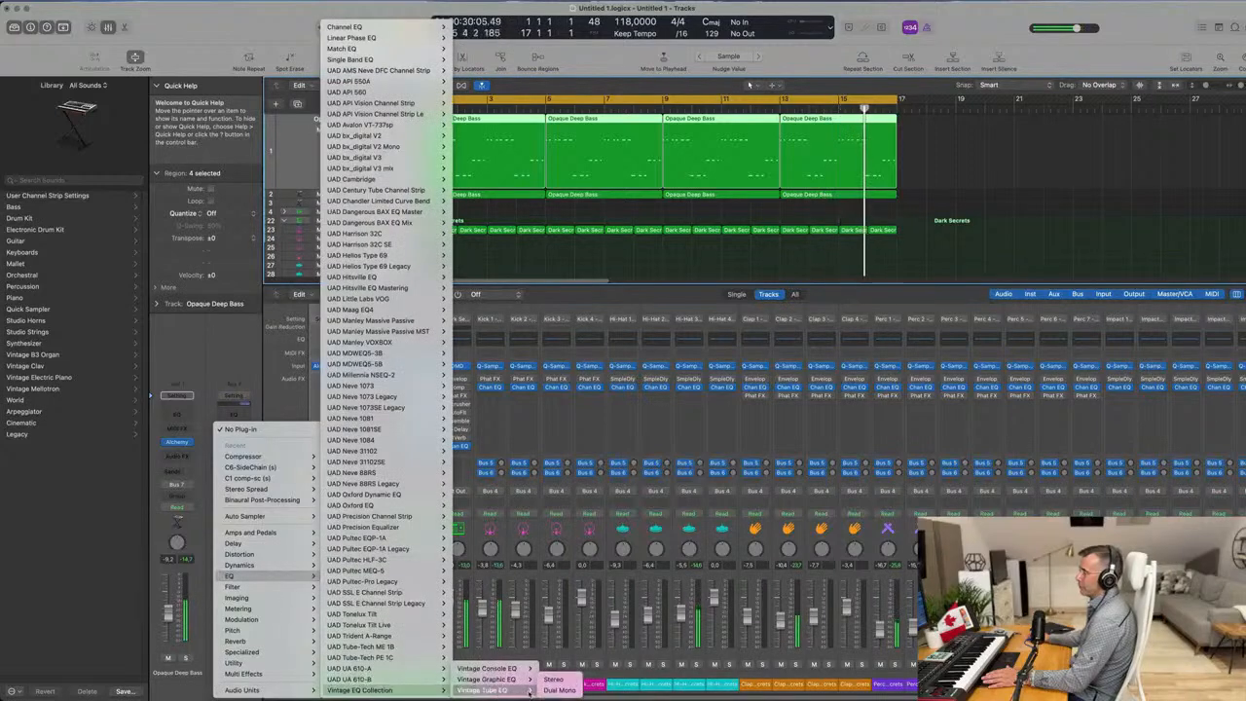
click(555, 679)
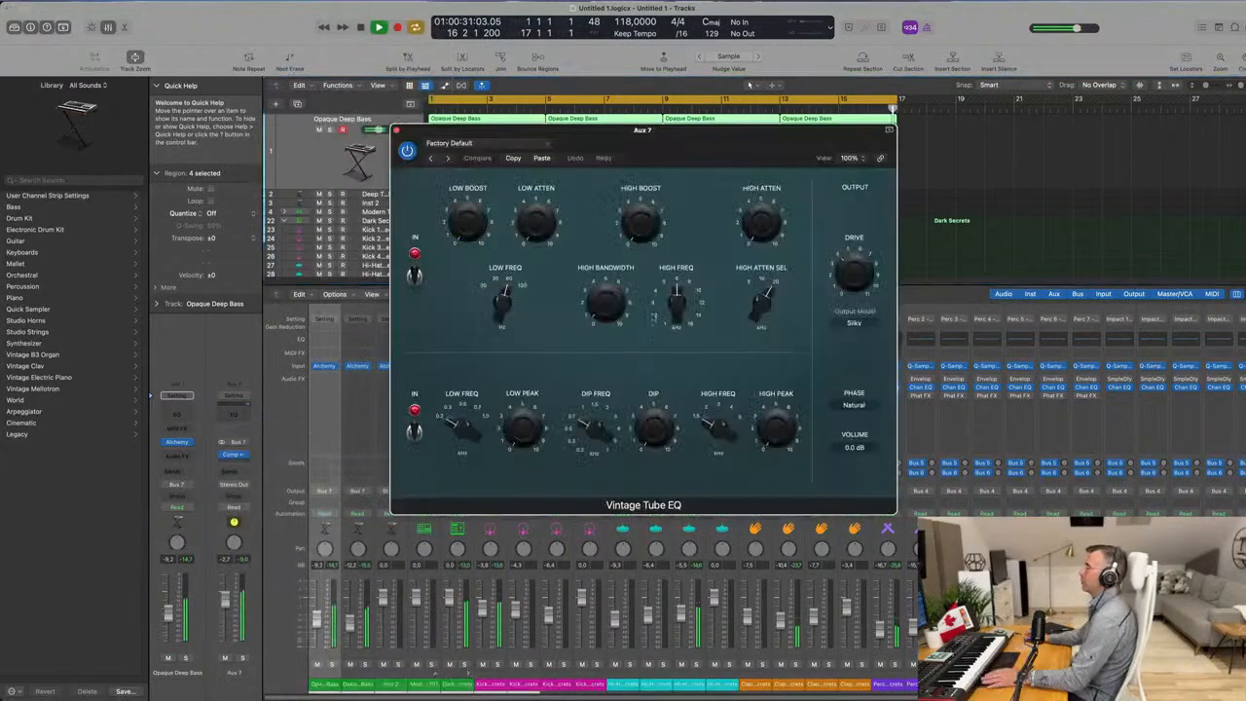
Load the Big Synth preset in the Vintage Tube EQ and close its window.
click(533, 147)
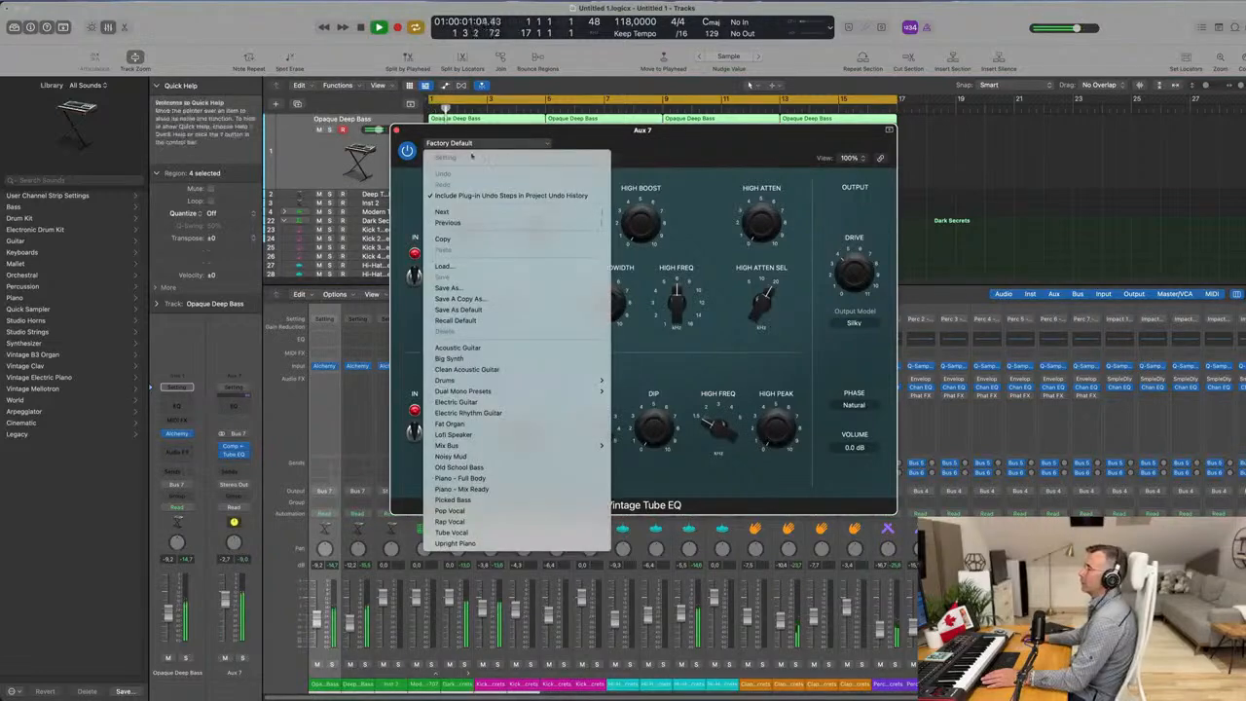
click(476, 360)
drag(409, 129, 401, 255)
click(387, 257)
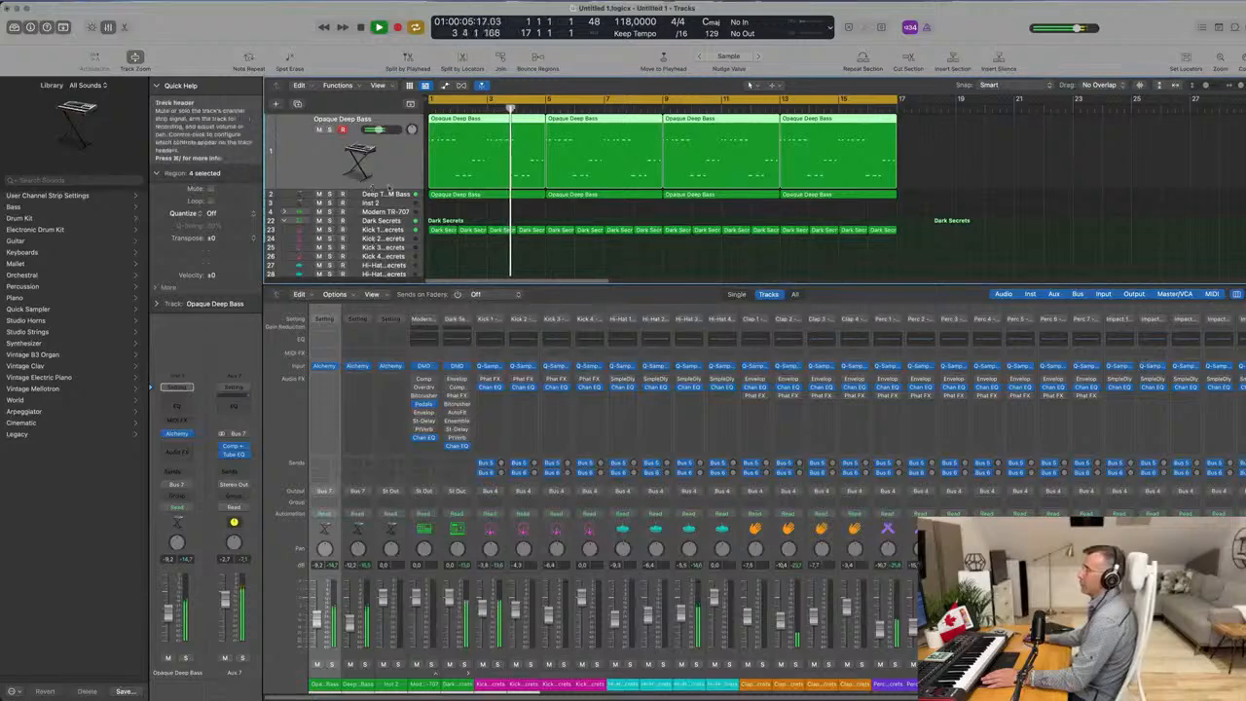
Briefly mute Opaque Deep Bass and Deep Techno FM Bass in turn, and set the Deep Techno FM Bass volume to -14.0 dB.
click(319, 130)
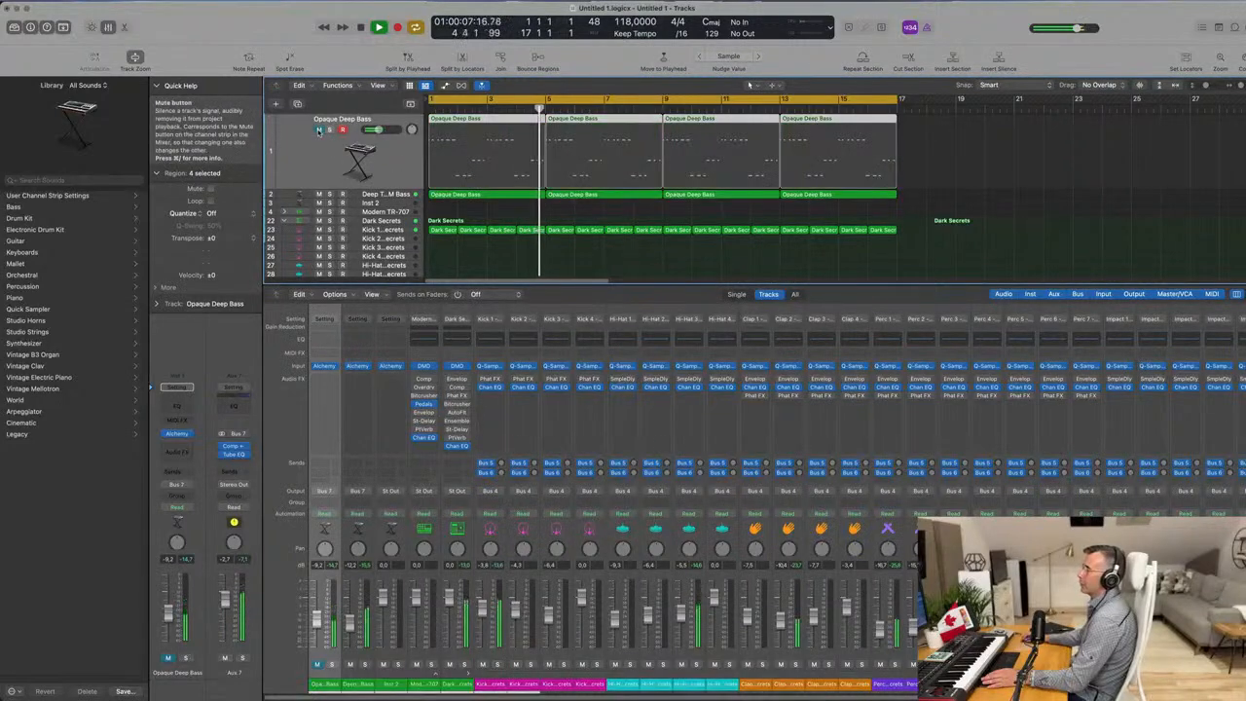
click(319, 131)
click(384, 198)
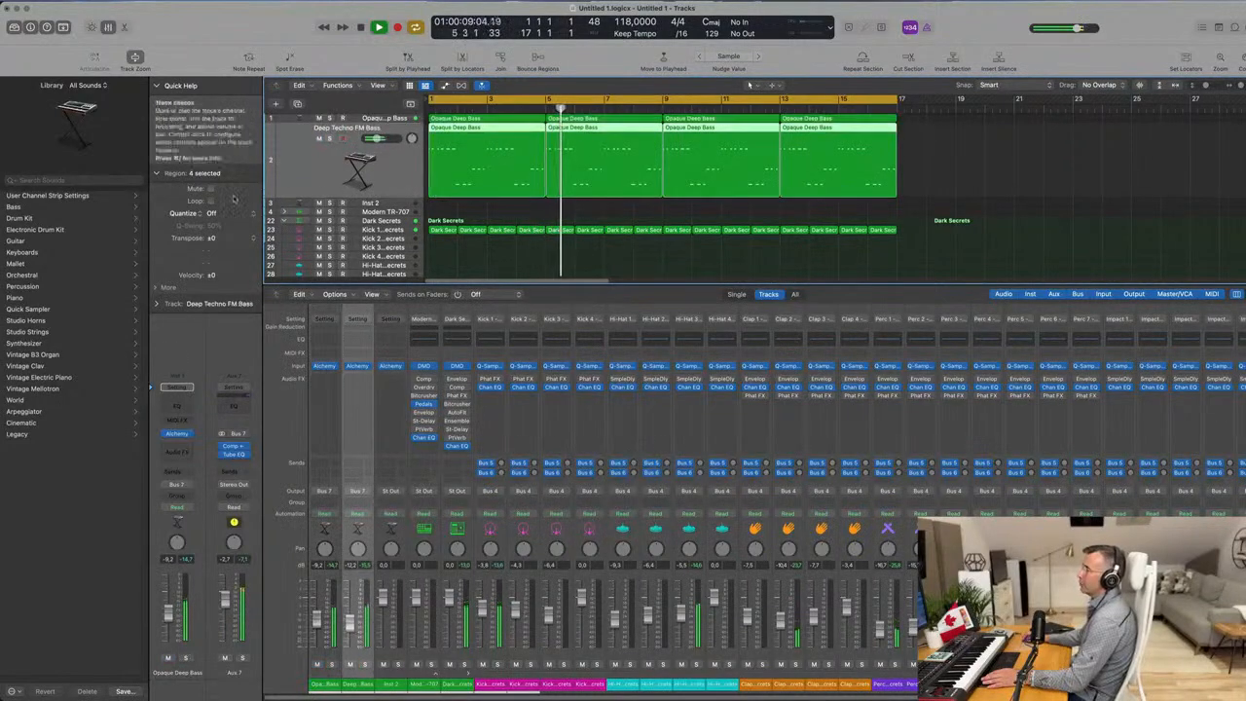
click(168, 658)
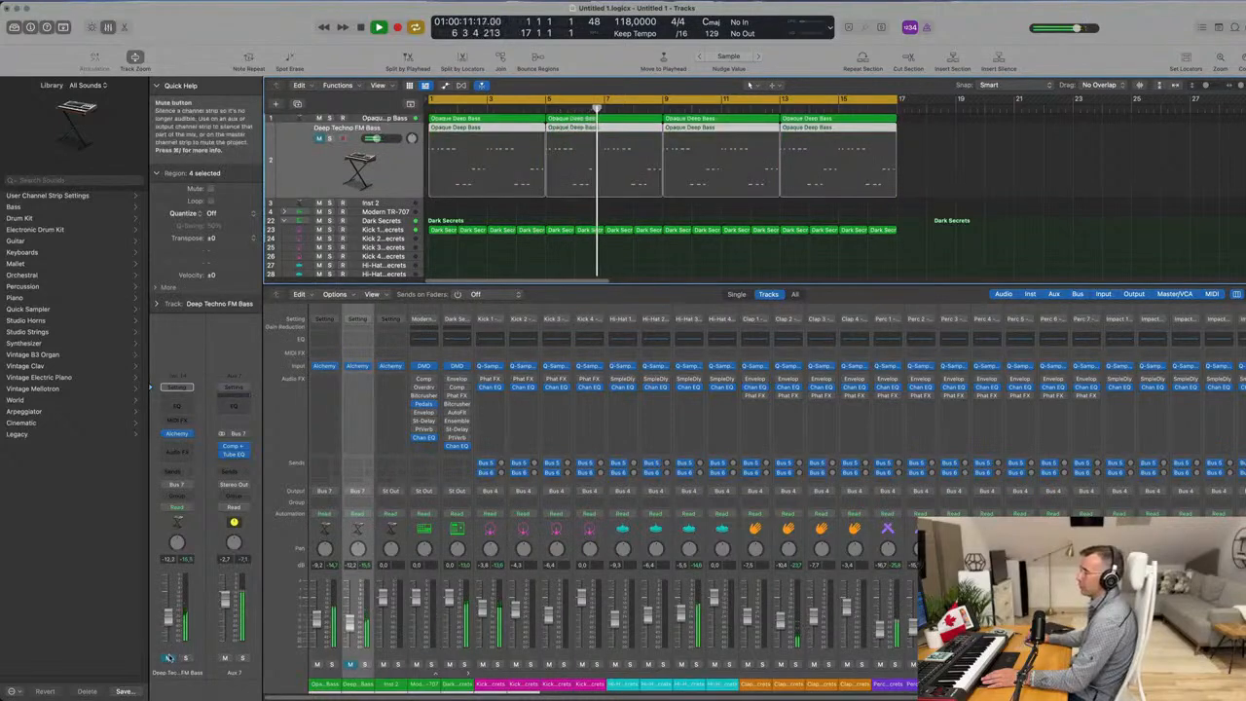
click(168, 658)
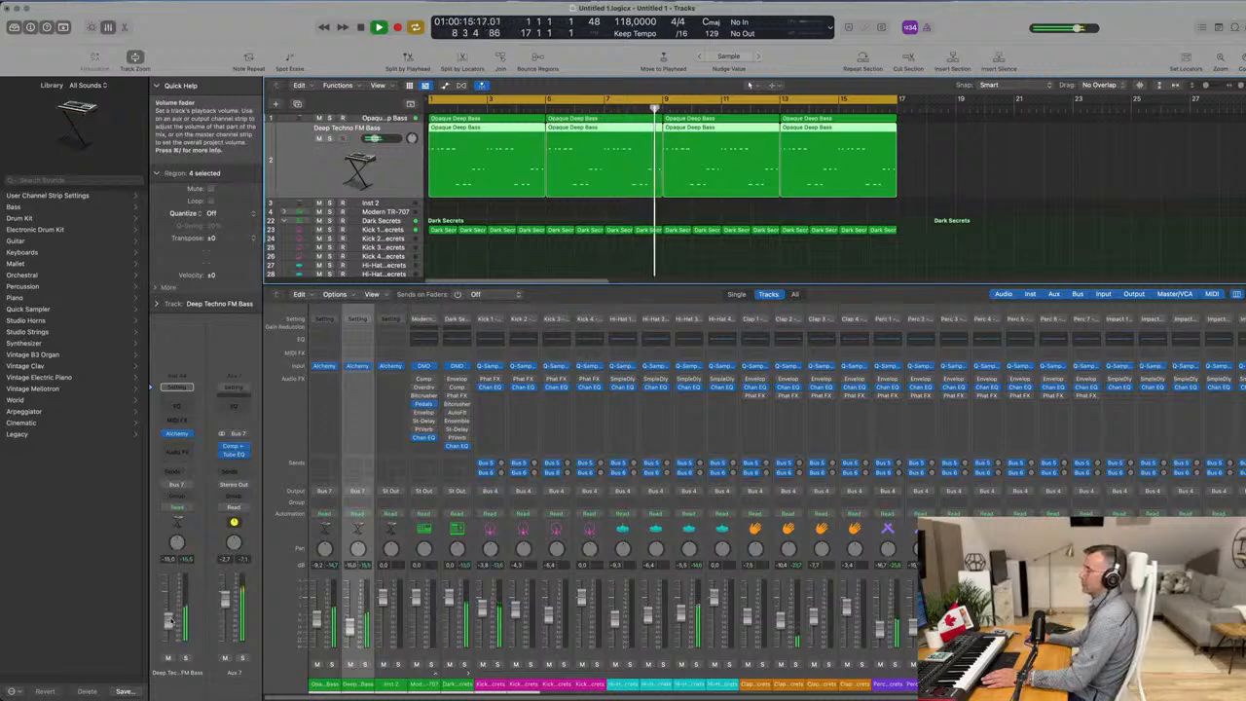
drag(170, 621, 170, 623)
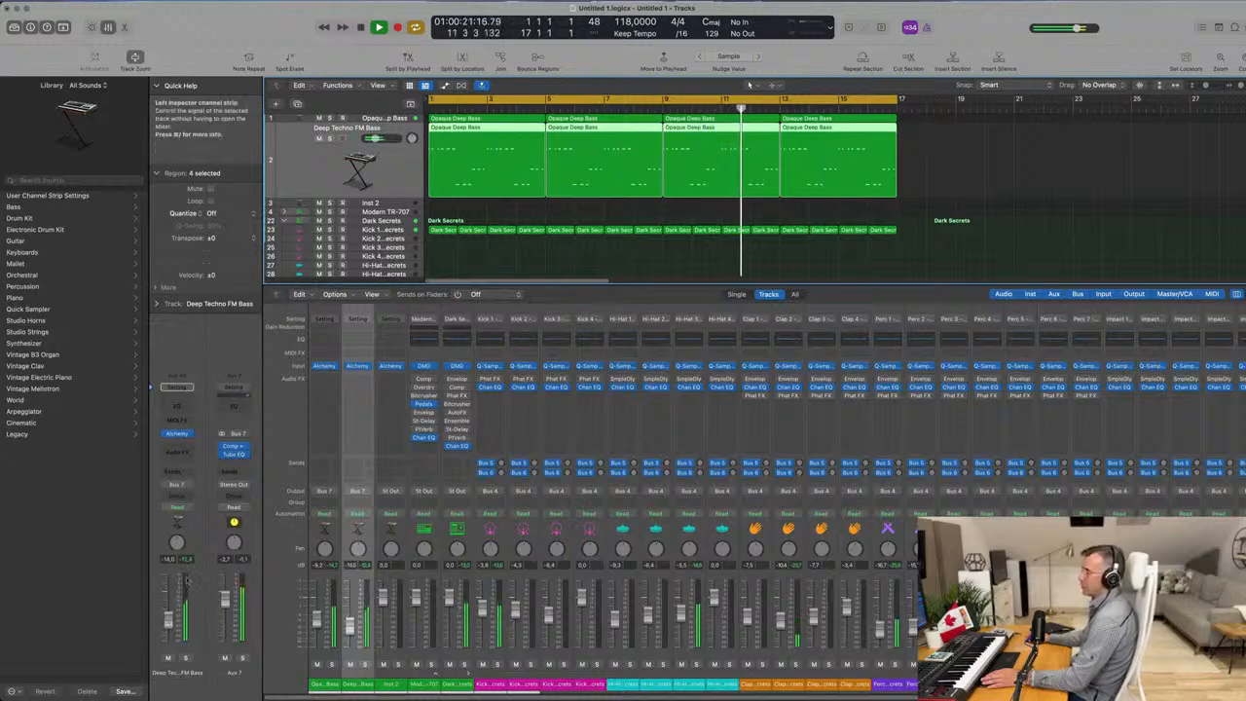
Add a send to Bus 8 on the Deep Techno FM Bass track.
click(175, 471)
mouse_move(175, 487)
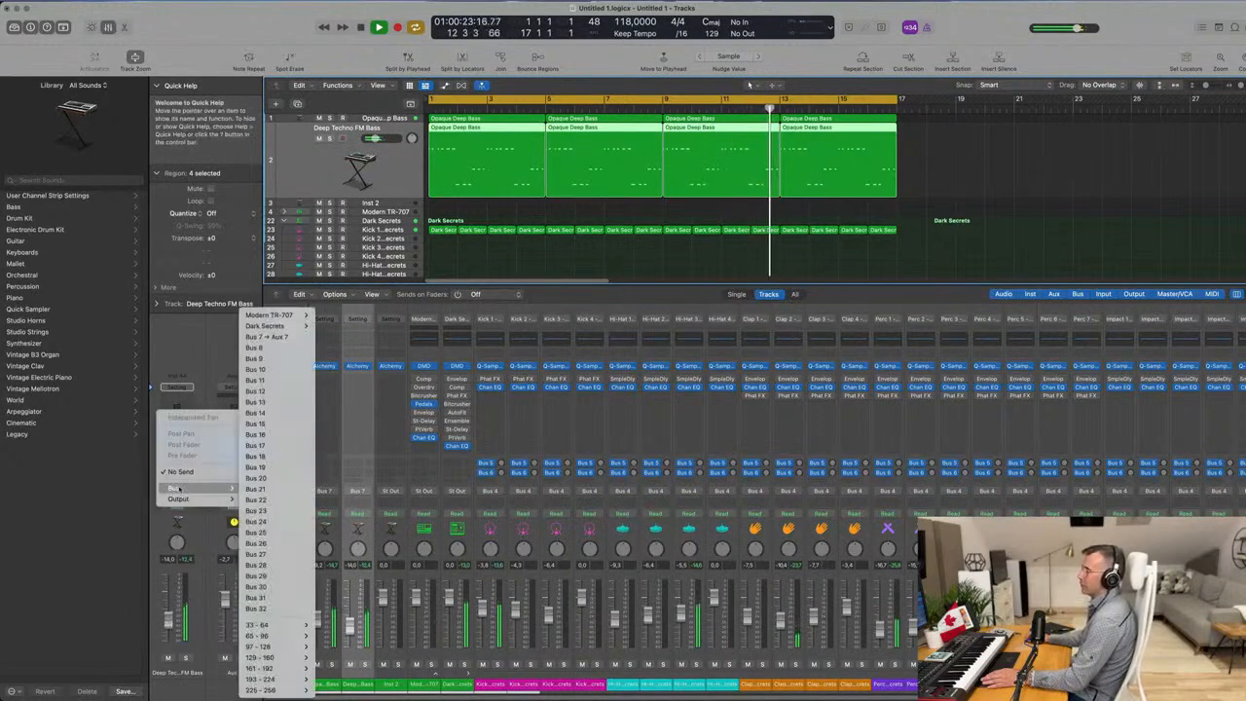
click(264, 348)
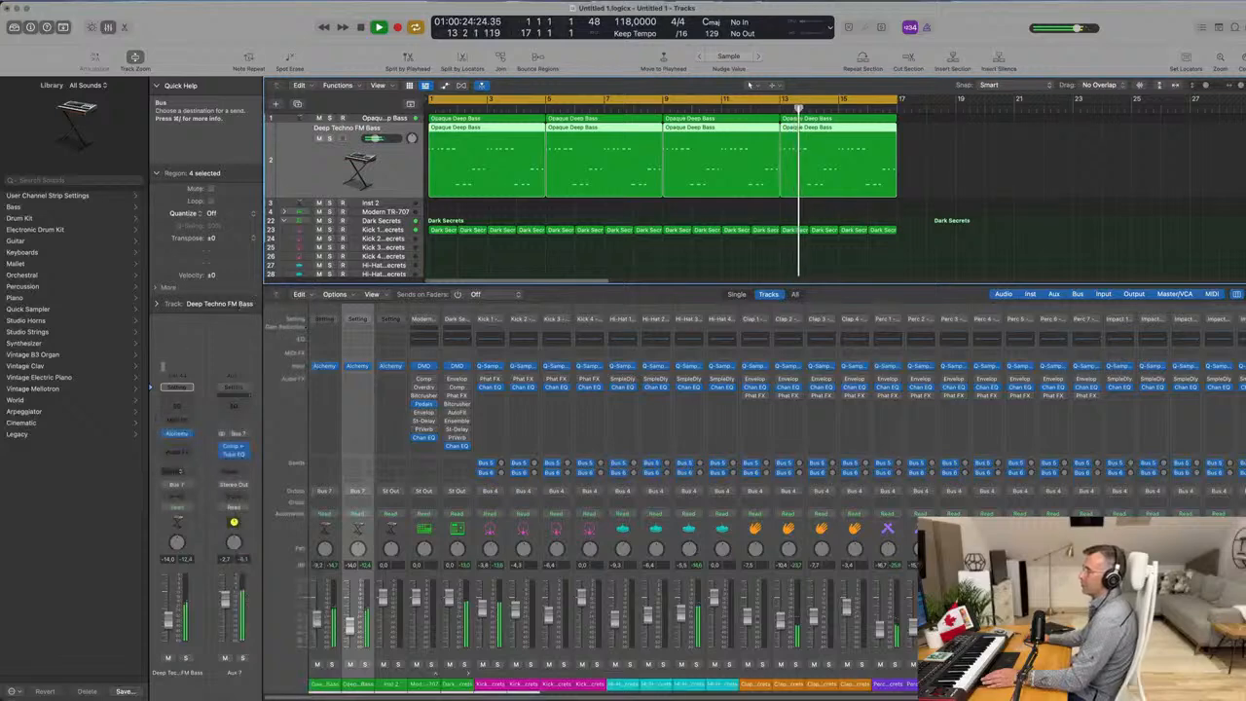
Add a Channel EQ to Aux 8 and enable its low cut at about 400 Hz.
click(234, 413)
click(426, 177)
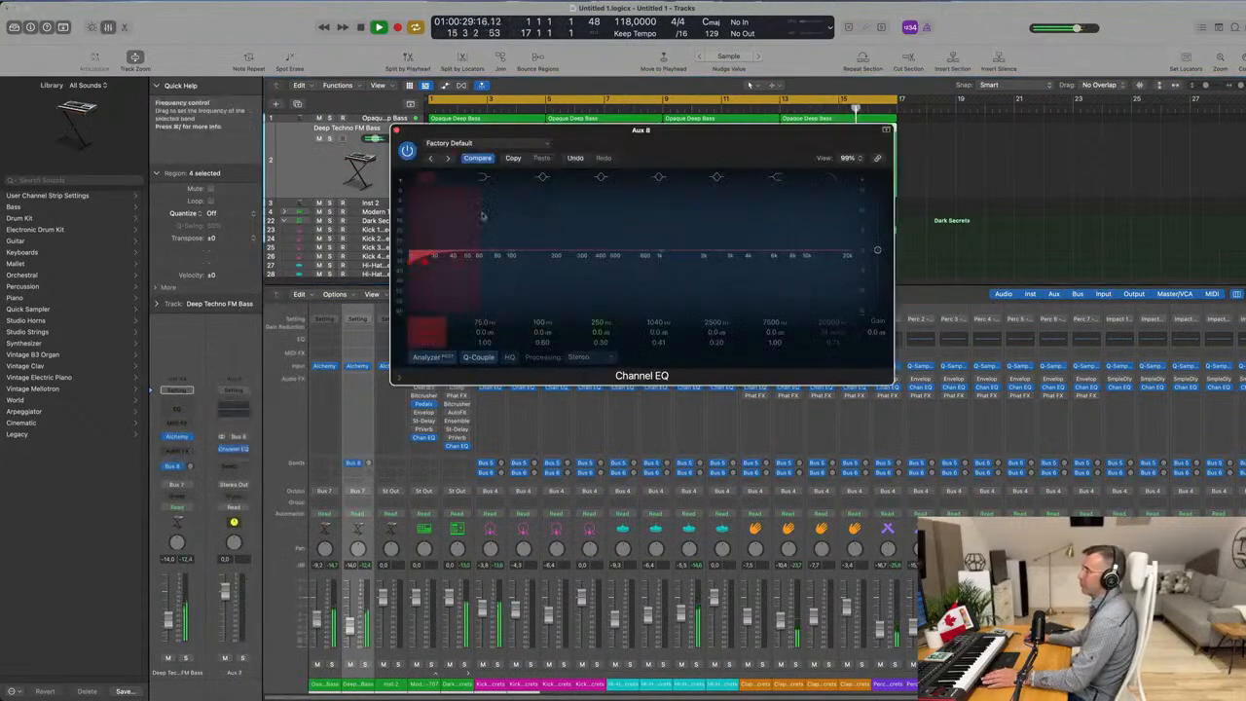
drag(484, 216, 597, 210)
drag(586, 261, 606, 259)
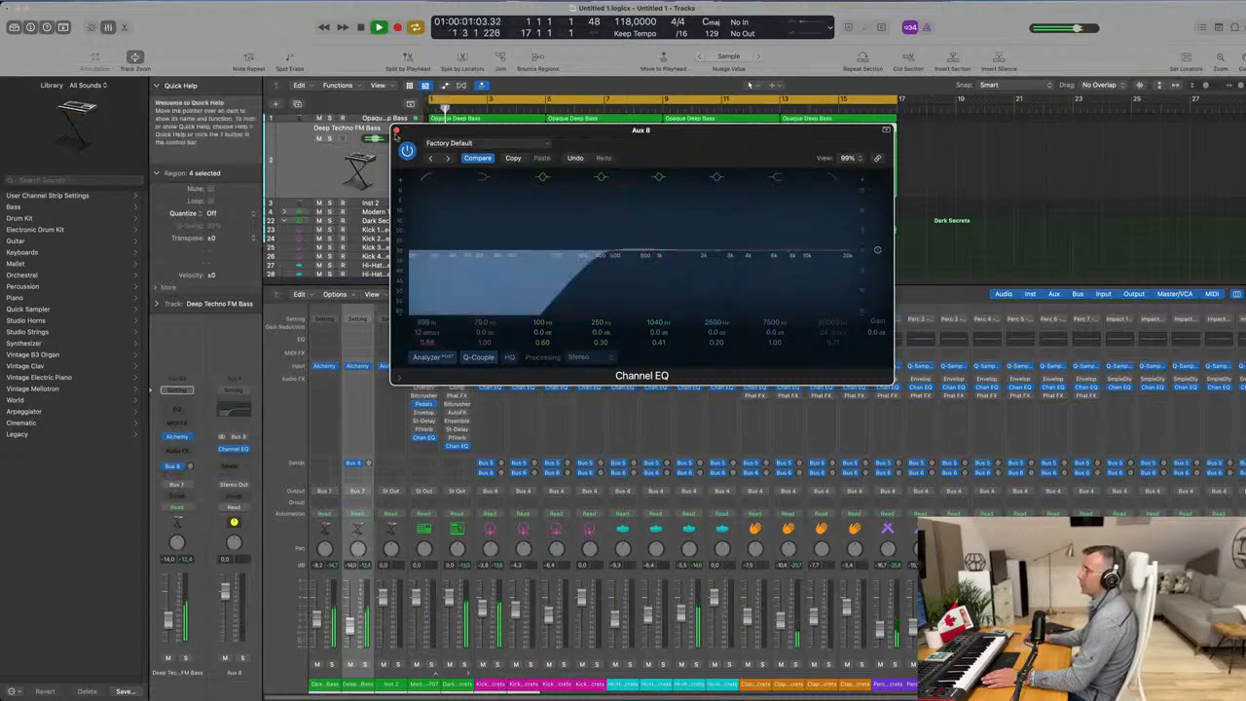
Insert a stereo EnVerb reverb after the Channel EQ on Aux 8.
click(232, 449)
click(226, 456)
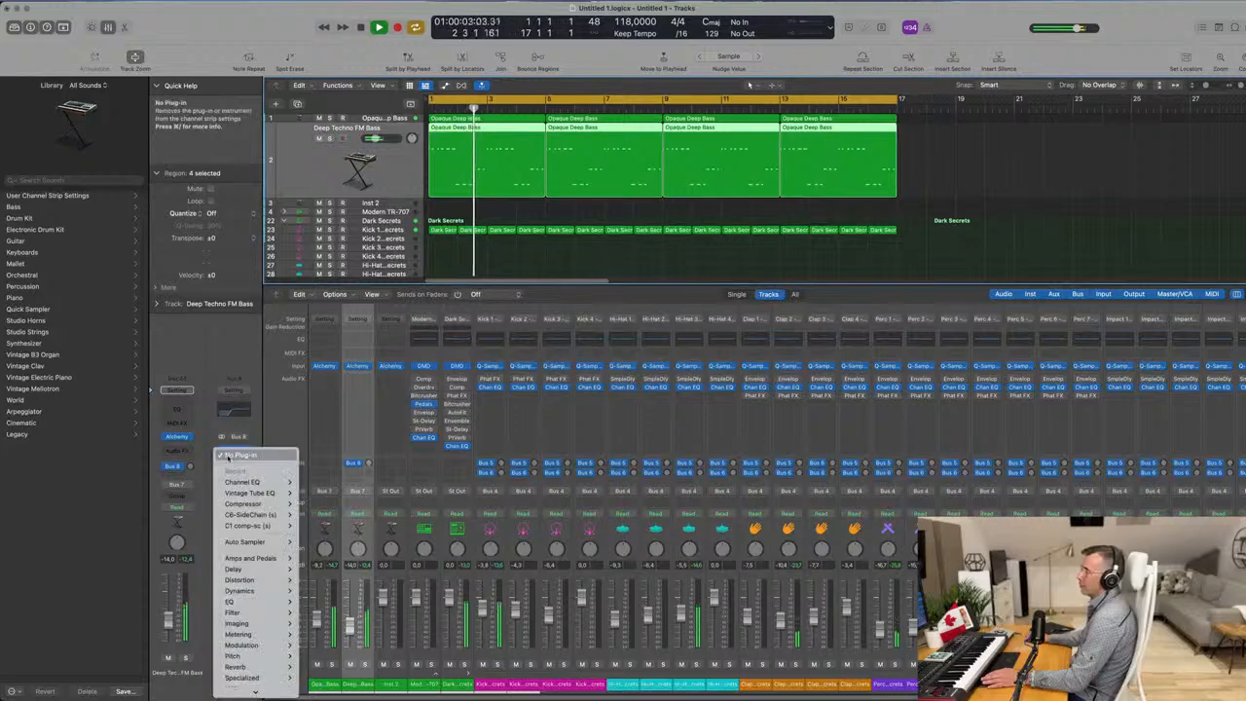
mouse_move(266, 599)
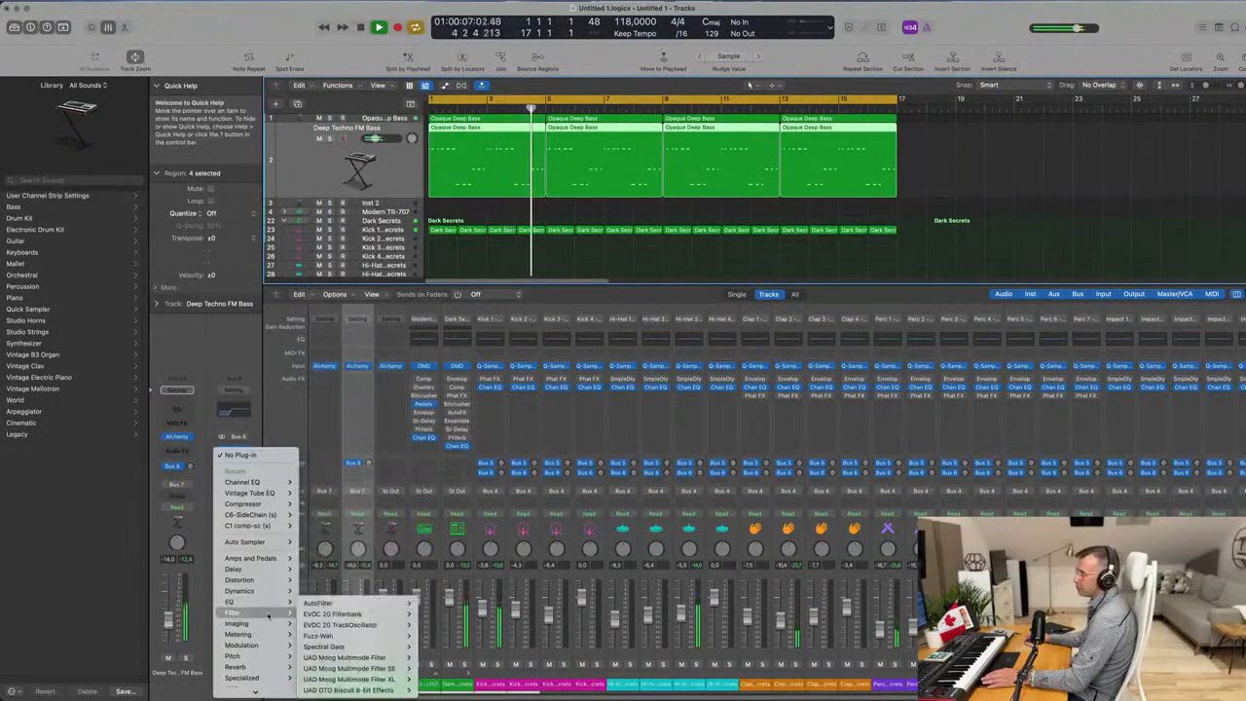
mouse_move(267, 666)
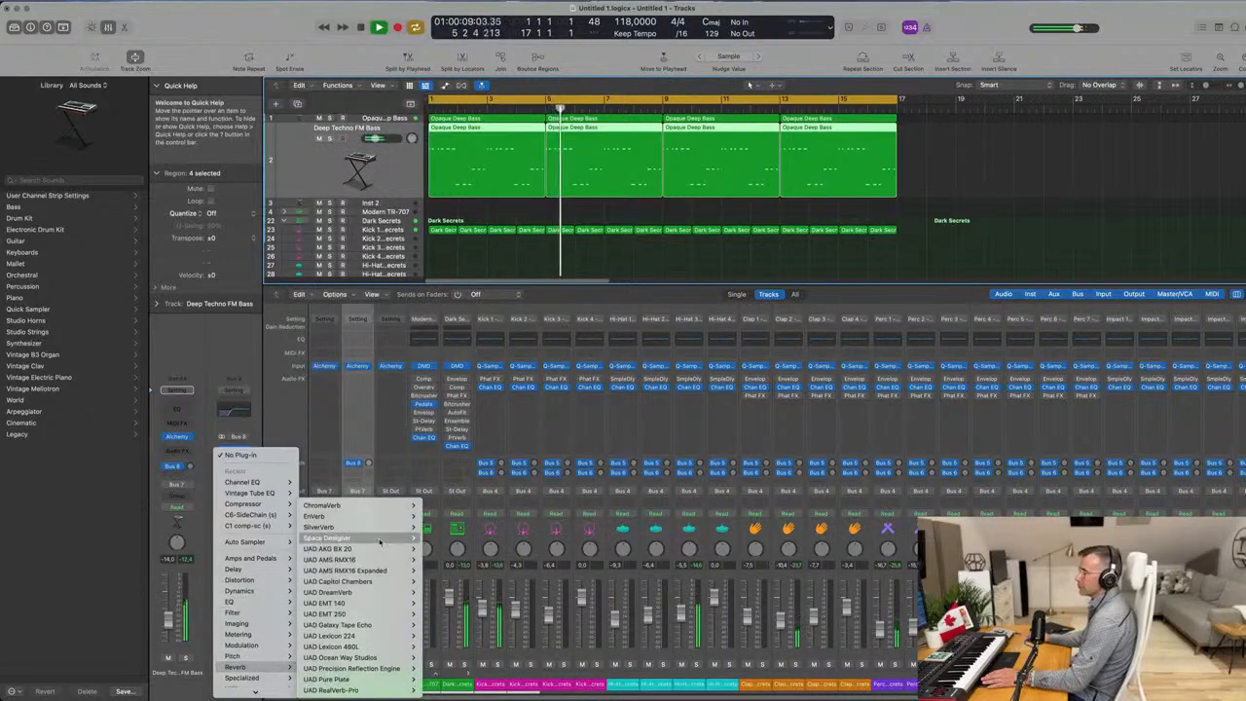
mouse_move(374, 515)
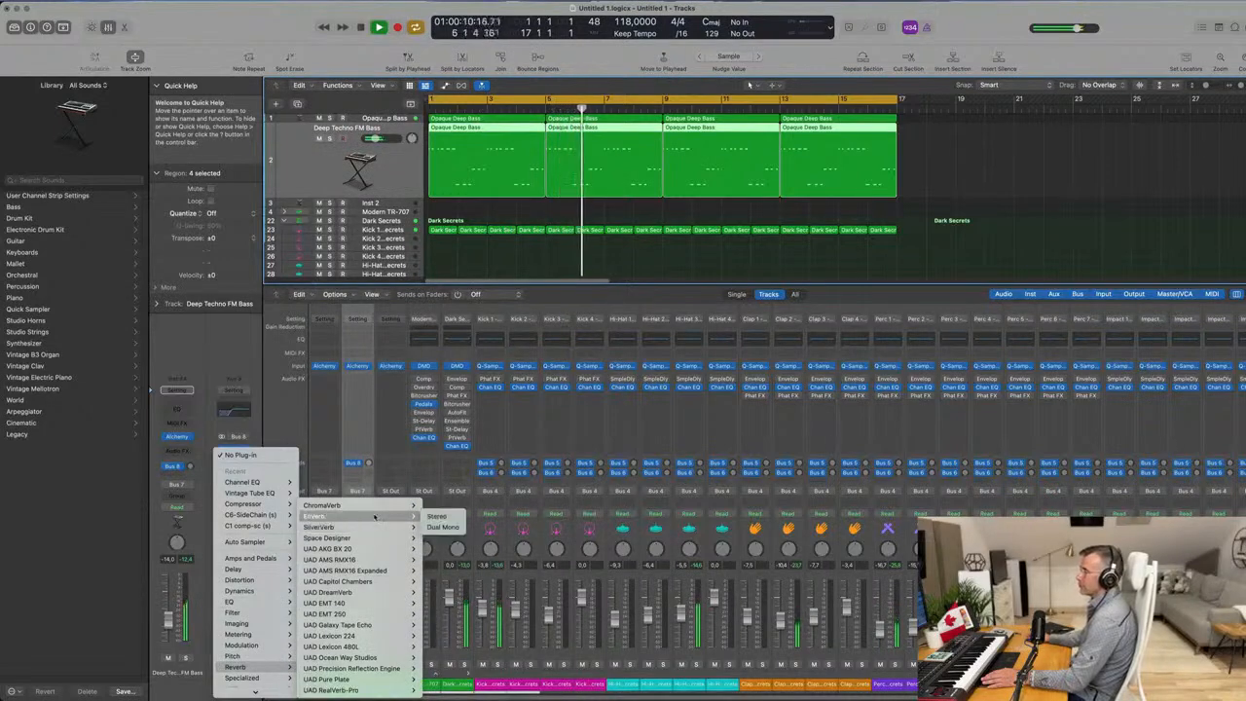
click(436, 516)
Load the Fast Reverse Verb preset in EnVerb and raise the Deep Techno FM Bass send level to Bus 8.
drag(631, 140, 656, 221)
key(space)
click(492, 227)
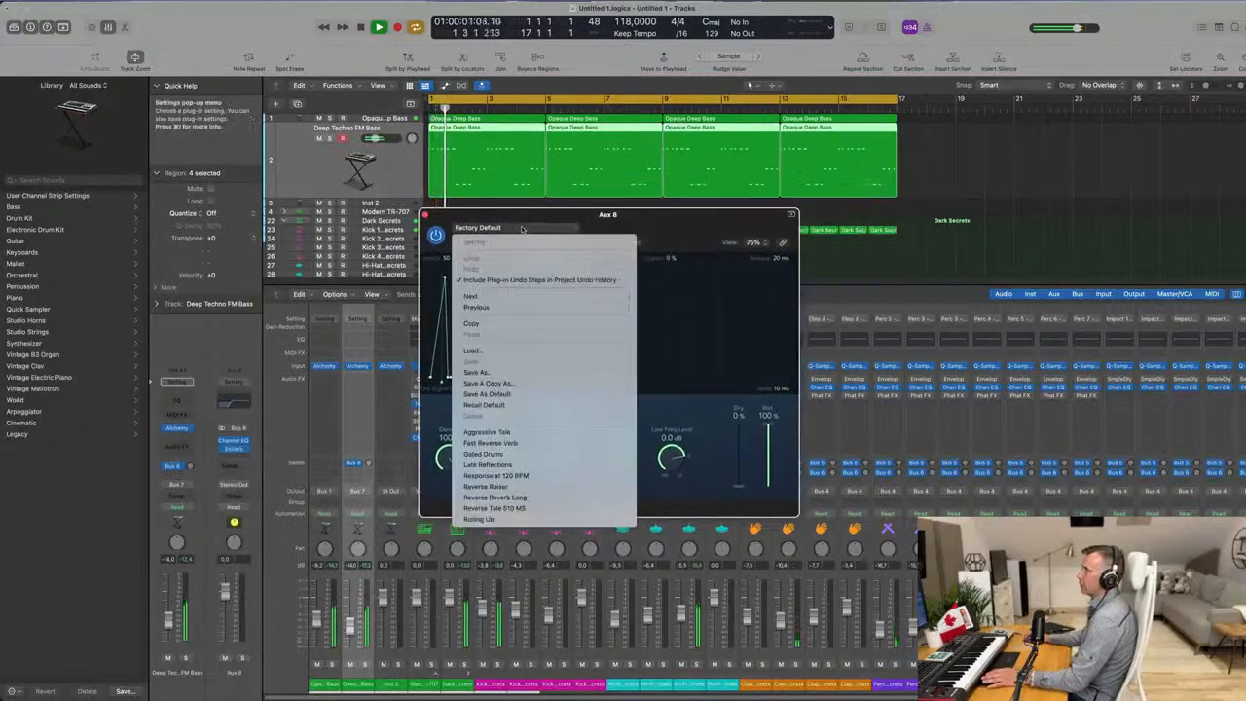
click(560, 443)
drag(545, 214, 742, 211)
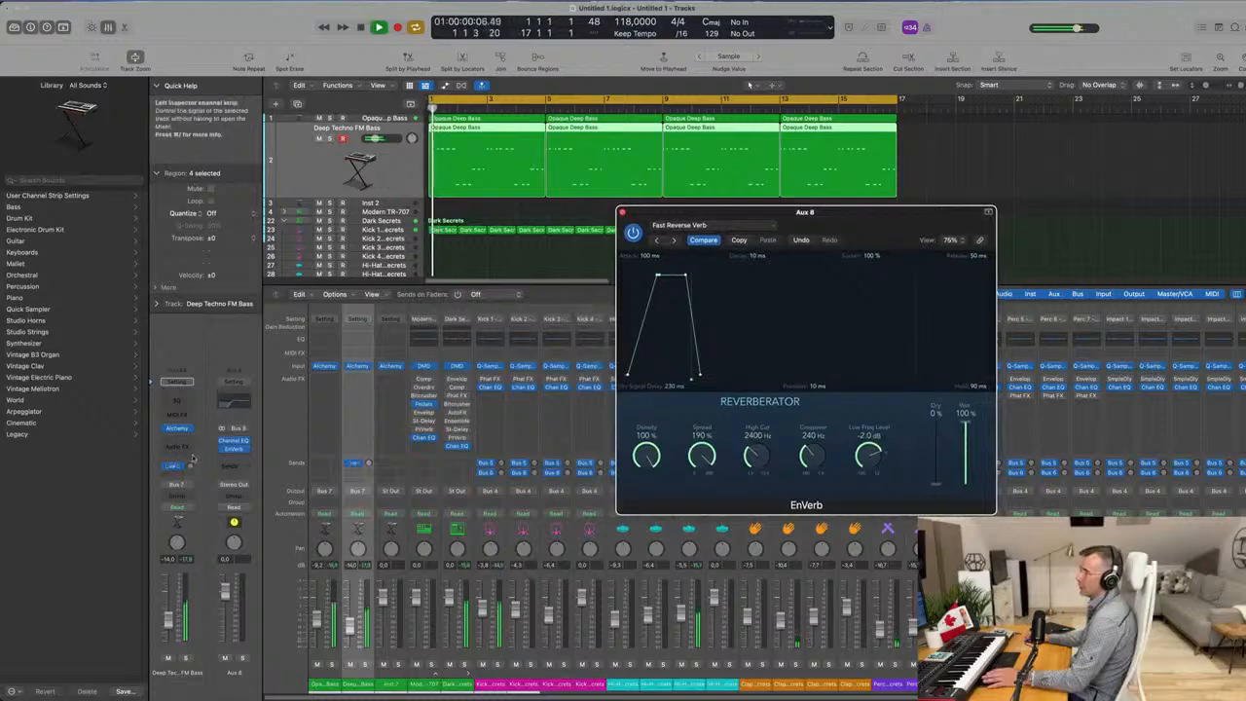
drag(191, 467, 191, 472)
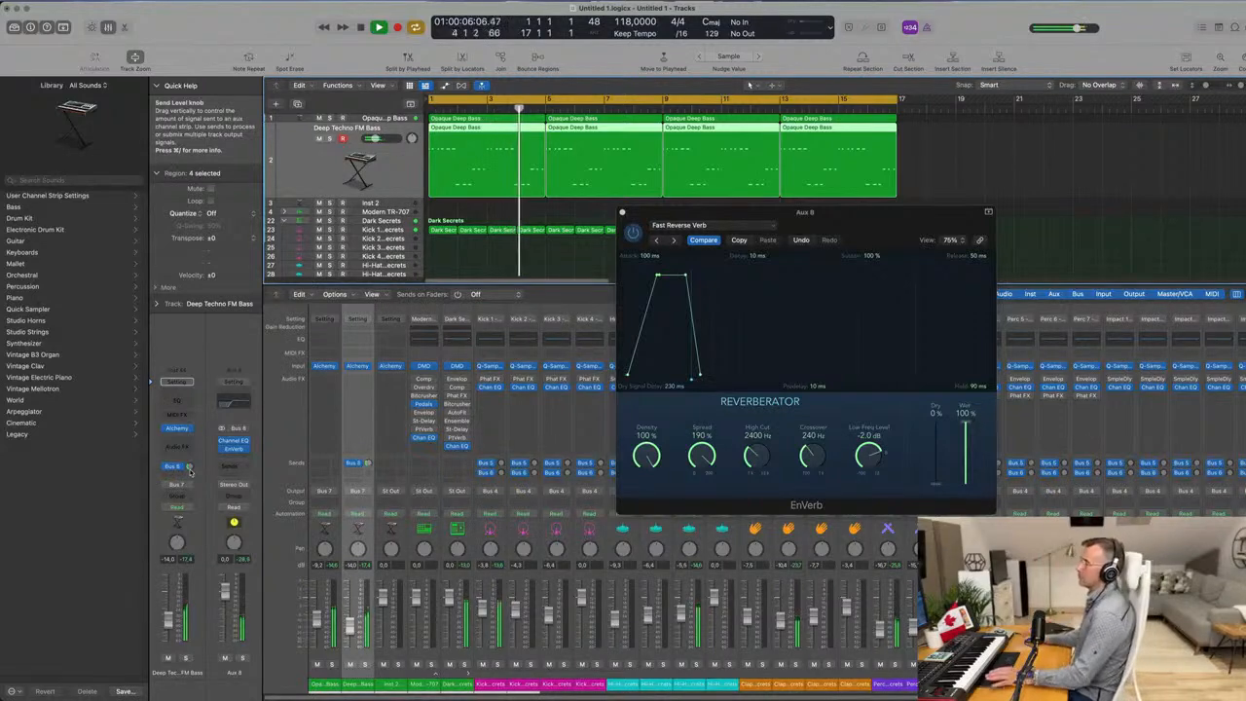
Audition the following EnVerb presets one by one during playback, from Gated Drums through Rolling Up.
drag(706, 212, 570, 205)
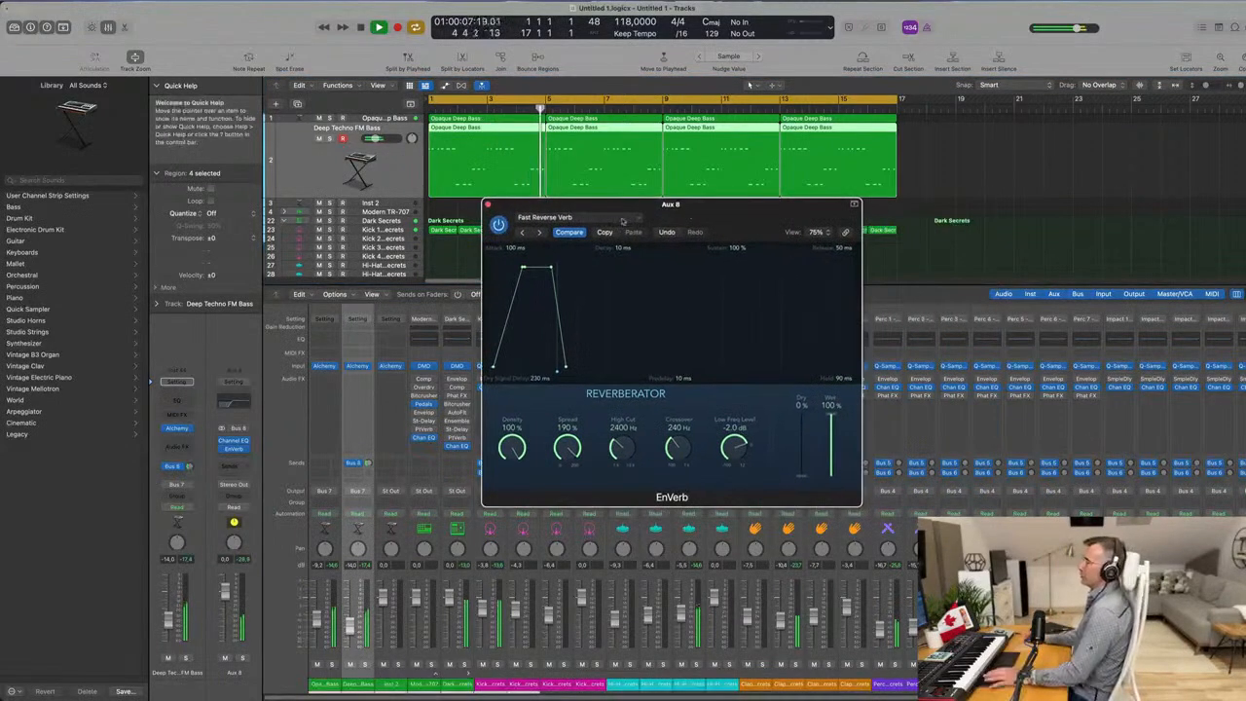
click(540, 233)
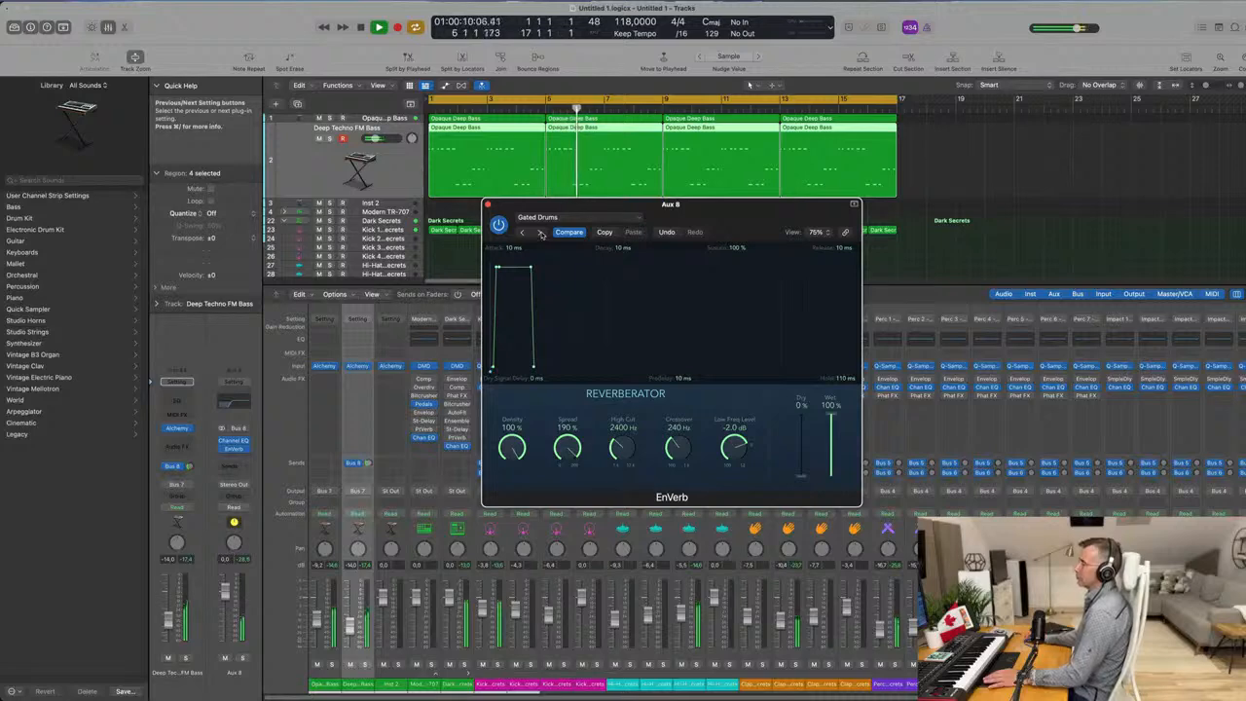
click(541, 234)
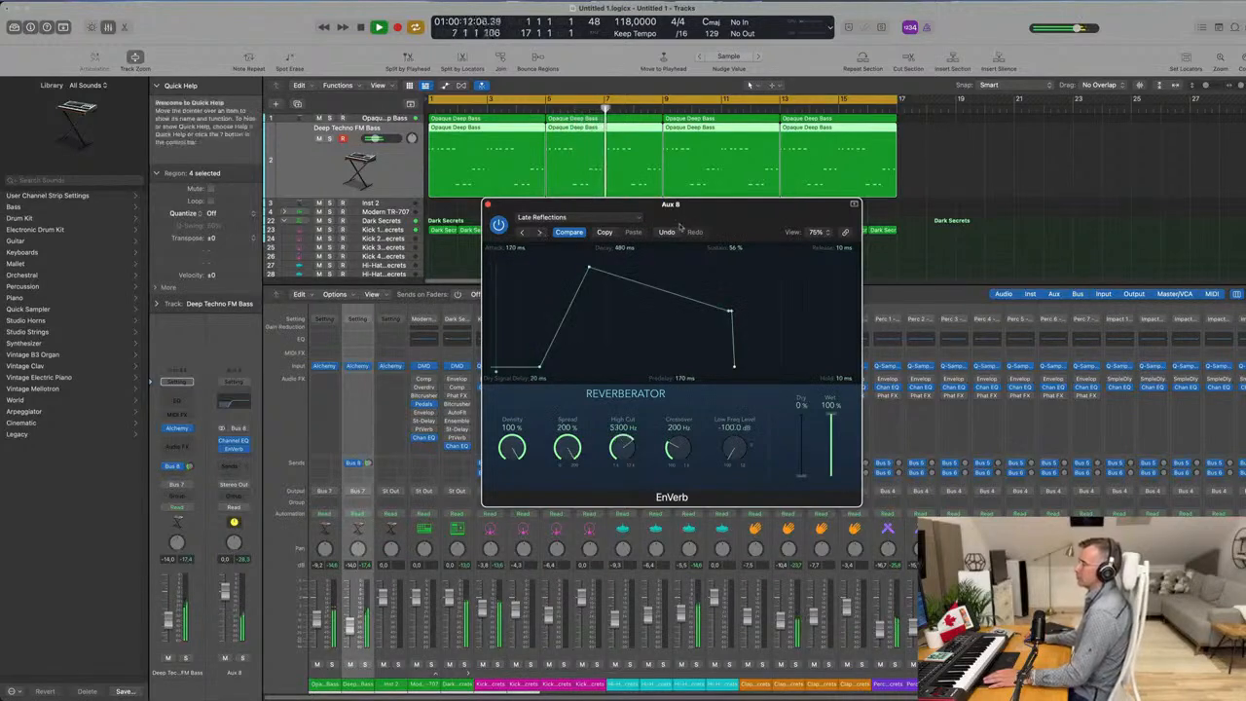
drag(541, 234, 492, 234)
click(516, 237)
click(492, 234)
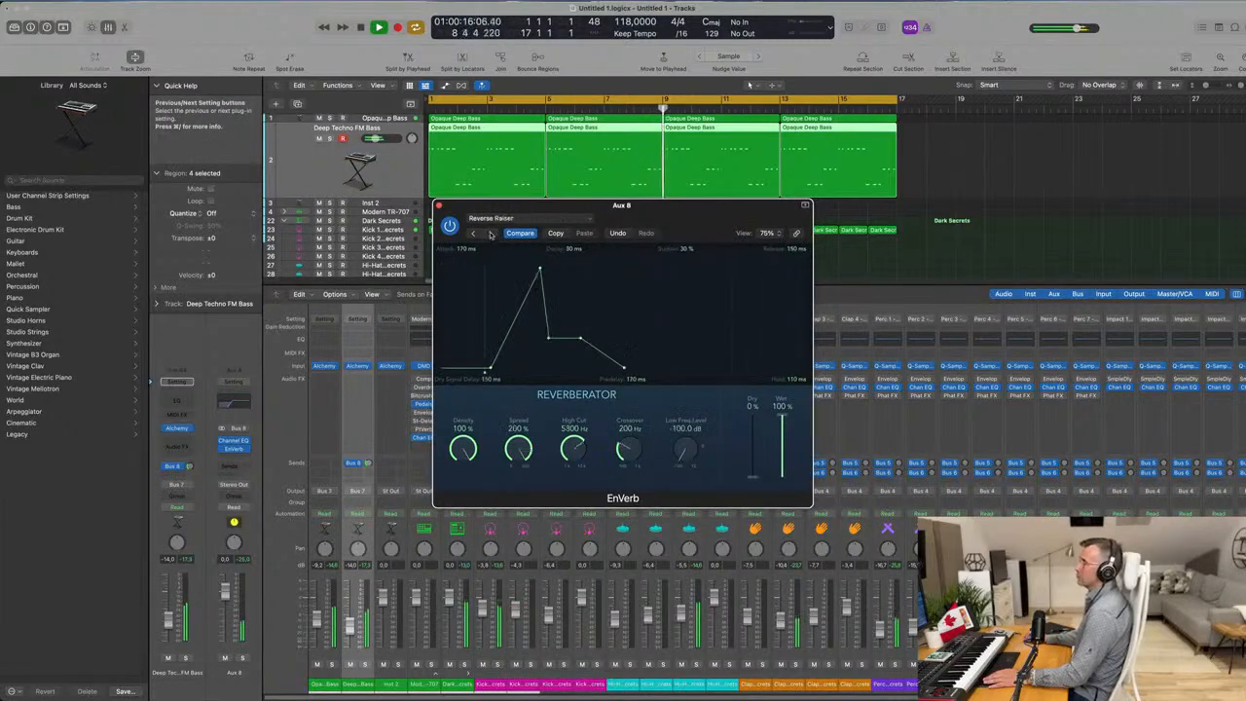
click(493, 234)
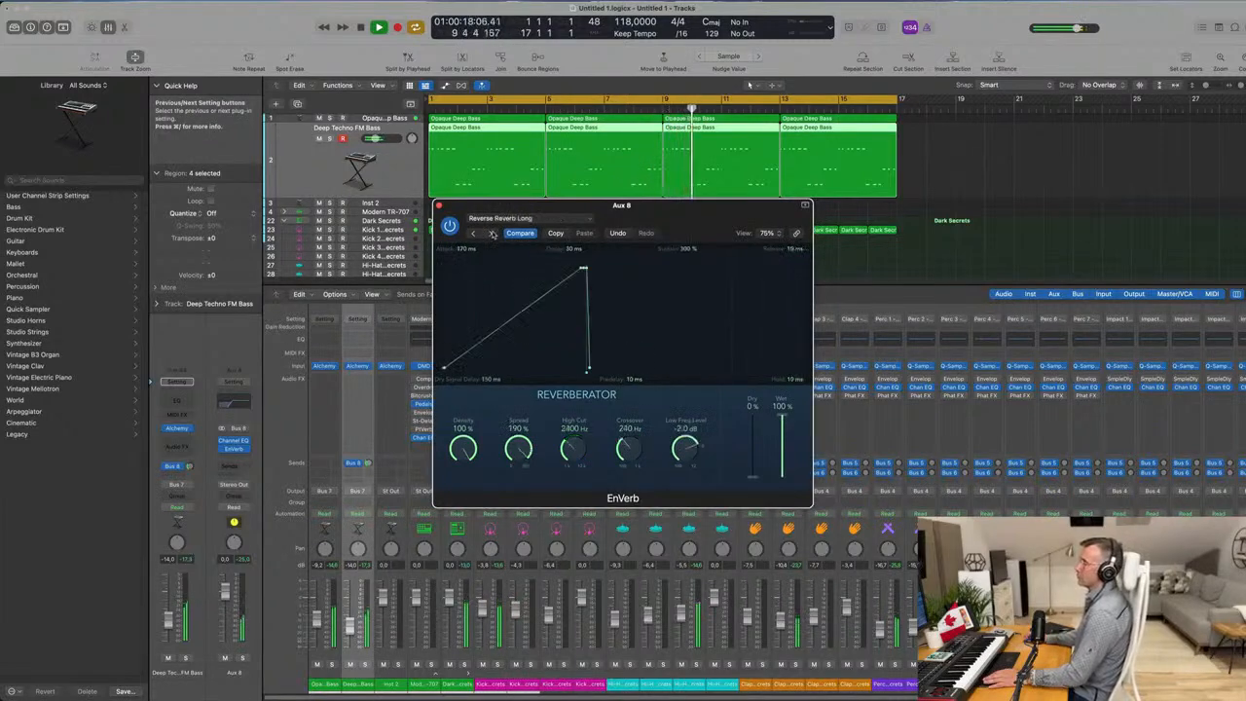
drag(493, 235, 436, 243)
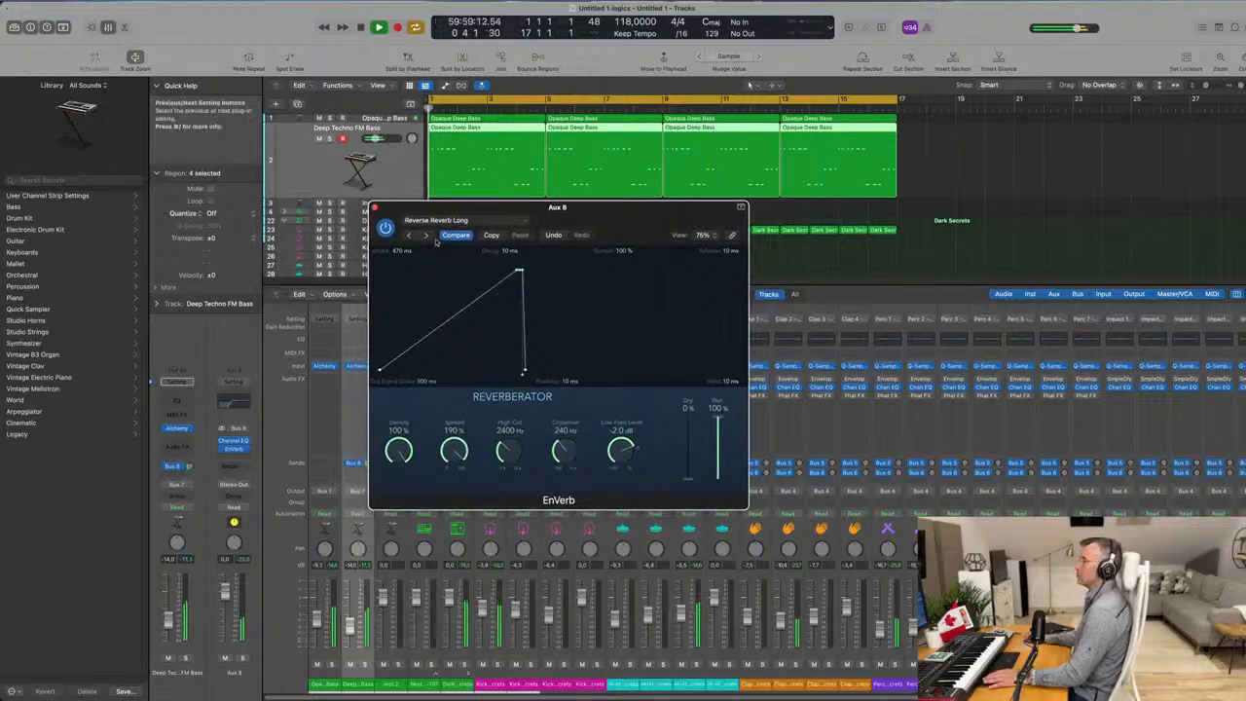
click(426, 237)
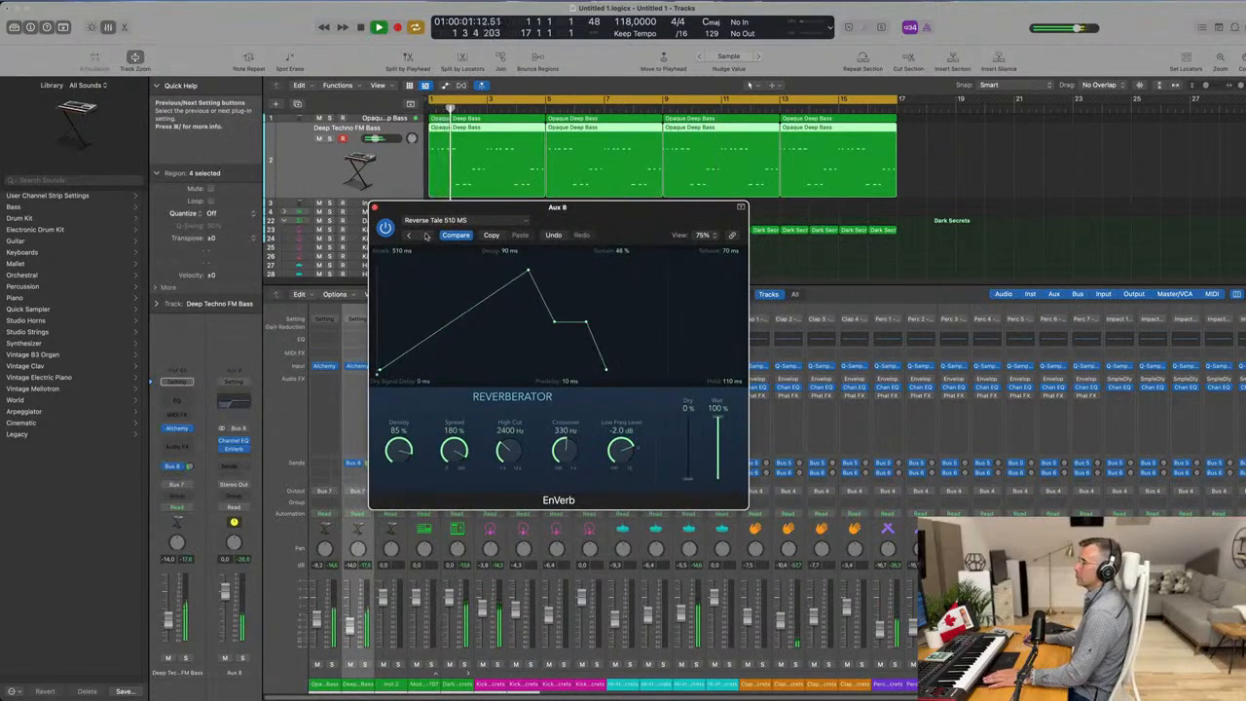
click(426, 237)
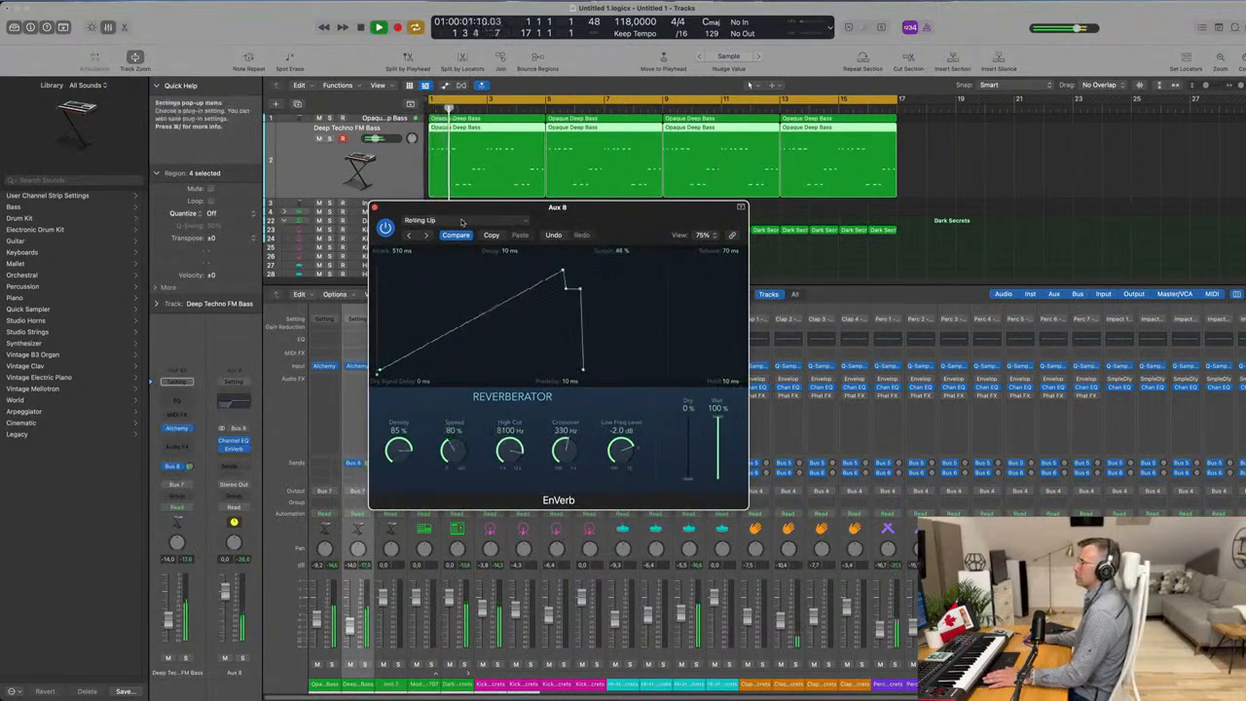
Load the Aggressive Tale preset in EnVerb and move its window clear of the channel strips.
click(462, 220)
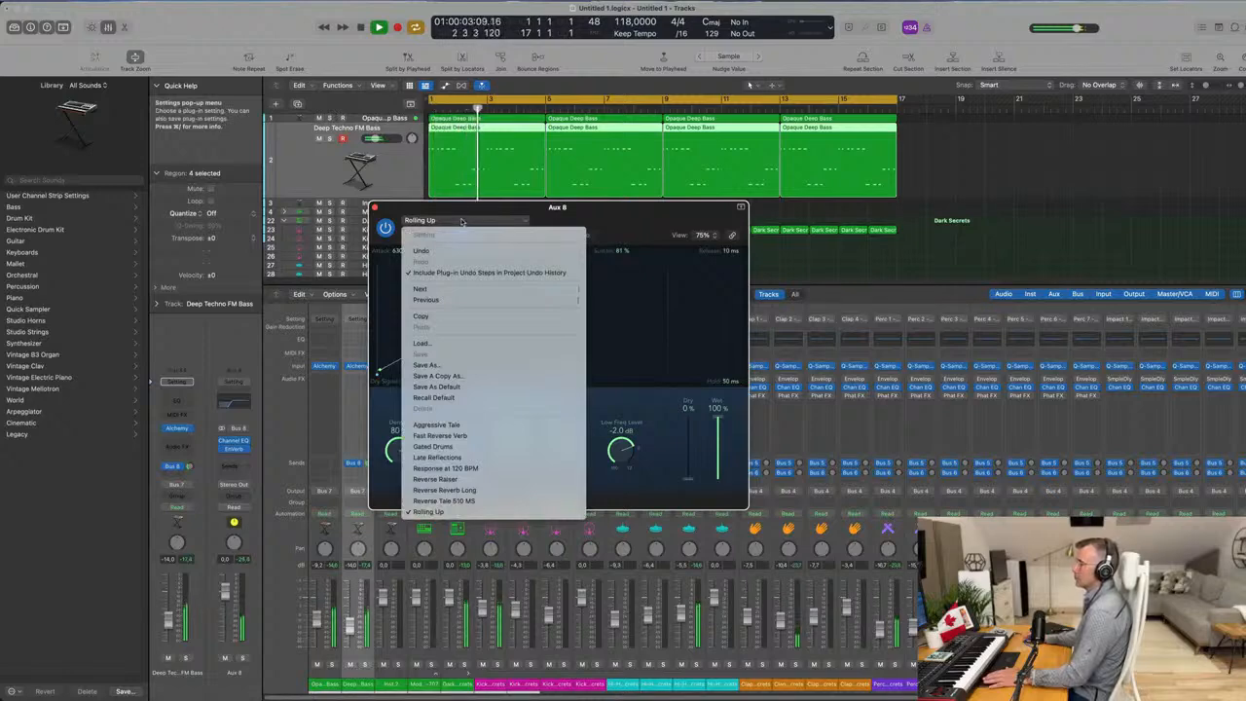
click(457, 425)
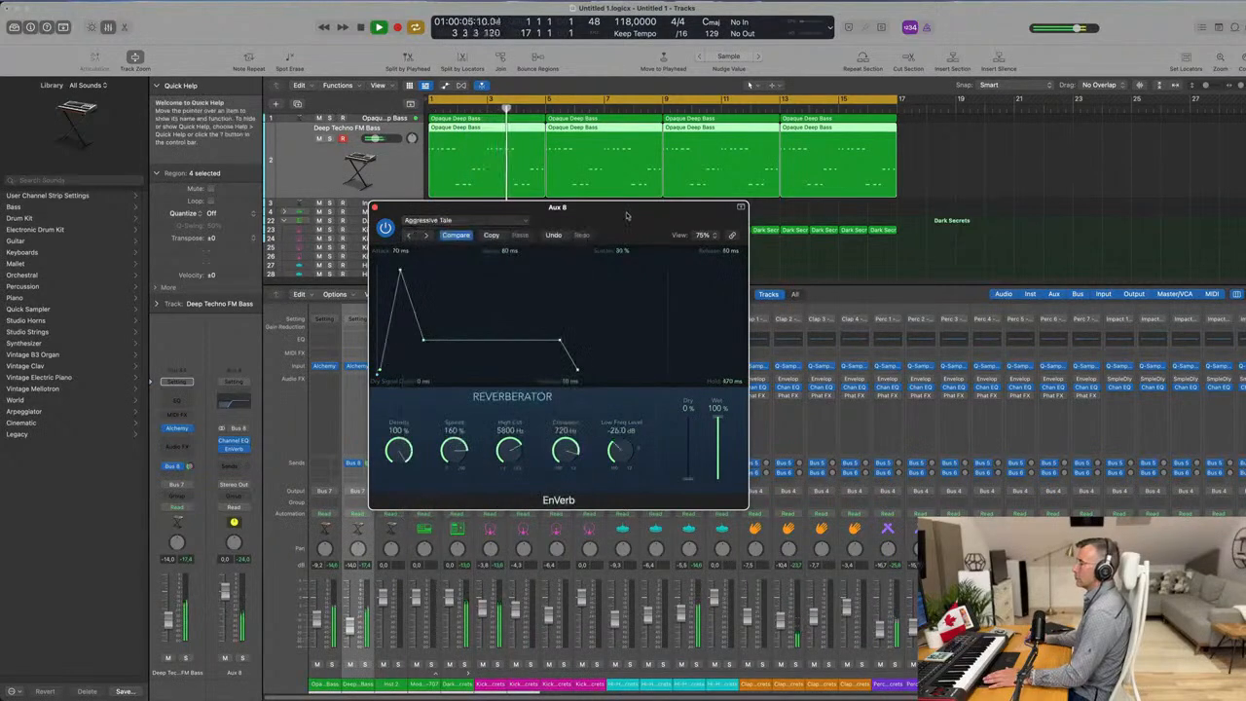
drag(627, 215, 709, 221)
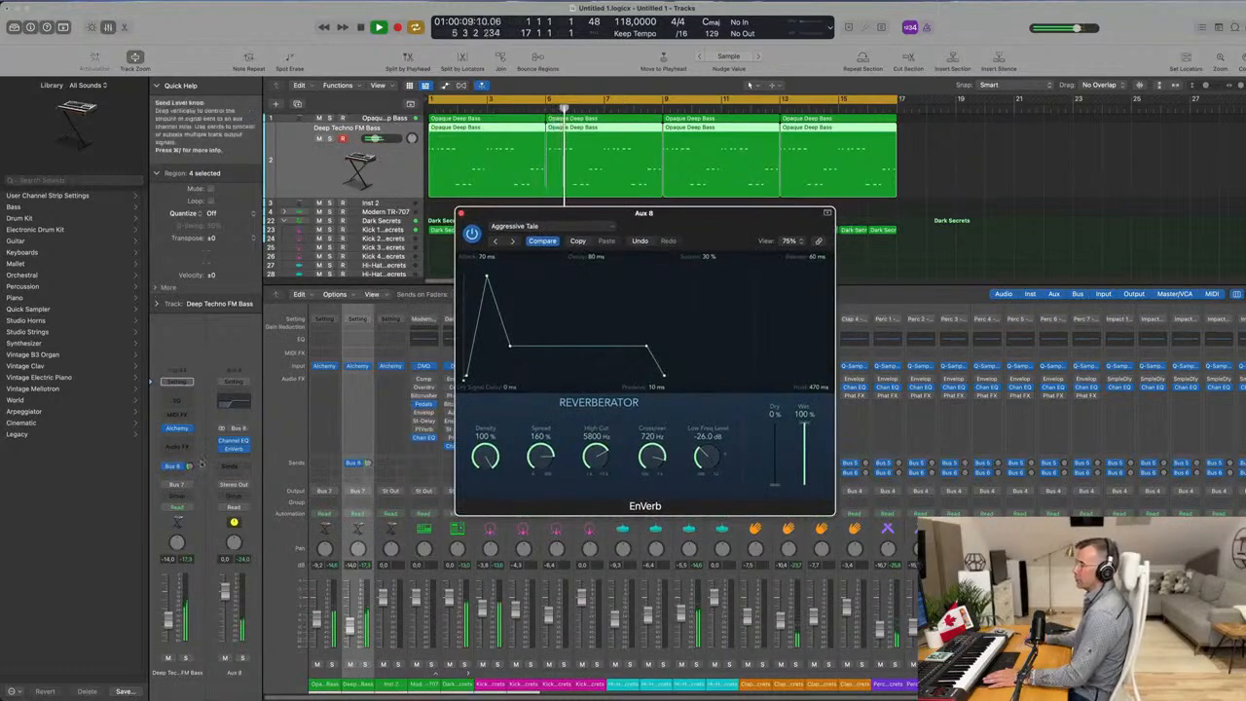
Replace EnVerb on Aux 8 with the ChromaVerb reverb and move its window clear of the channel strips.
click(244, 448)
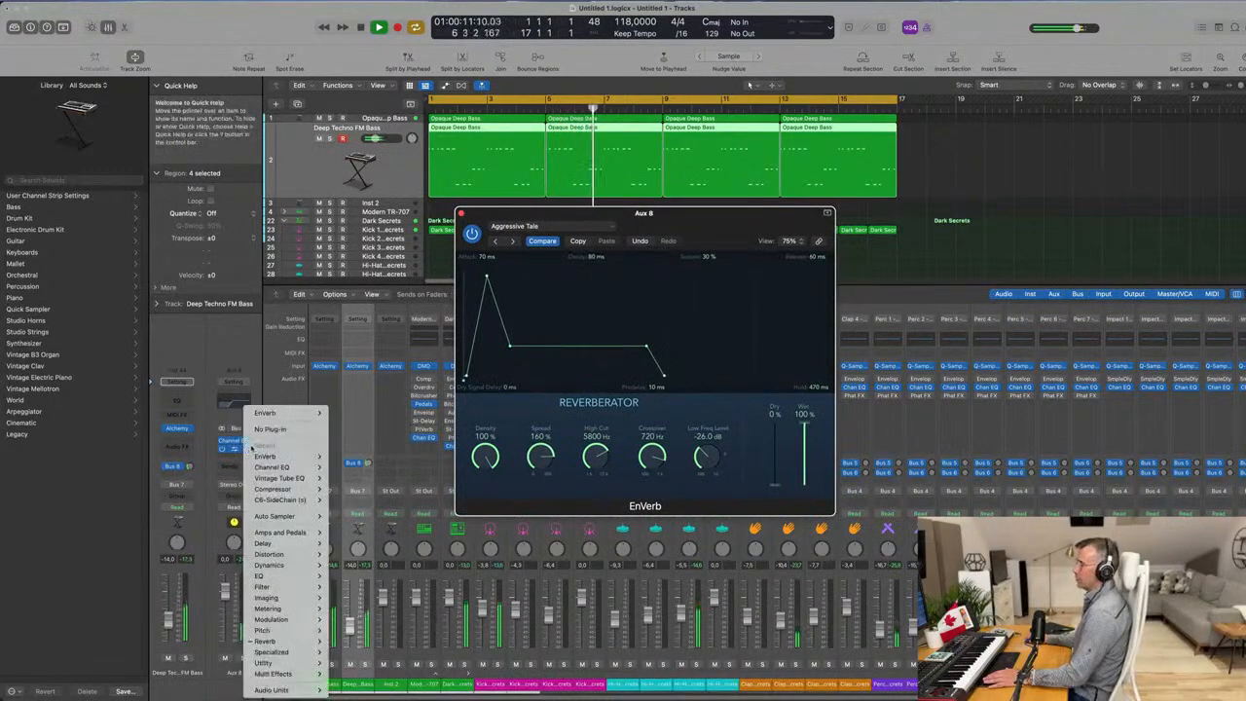
mouse_move(302, 650)
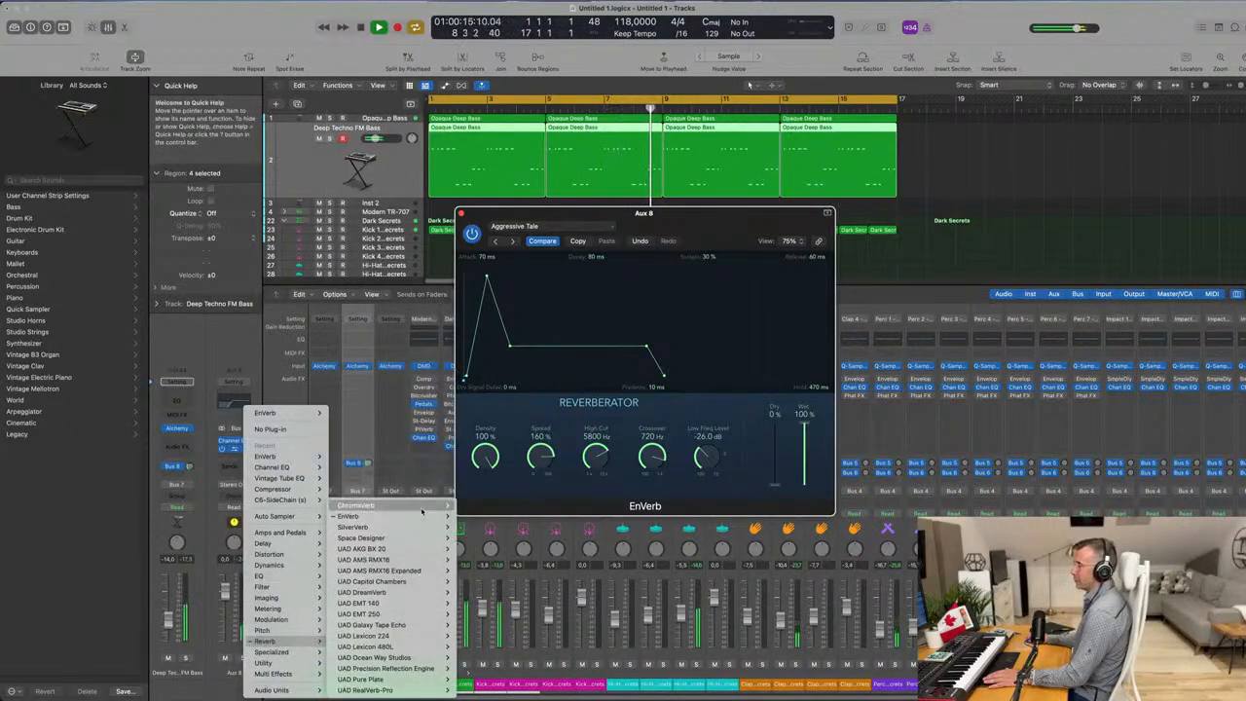
mouse_move(433, 506)
click(472, 507)
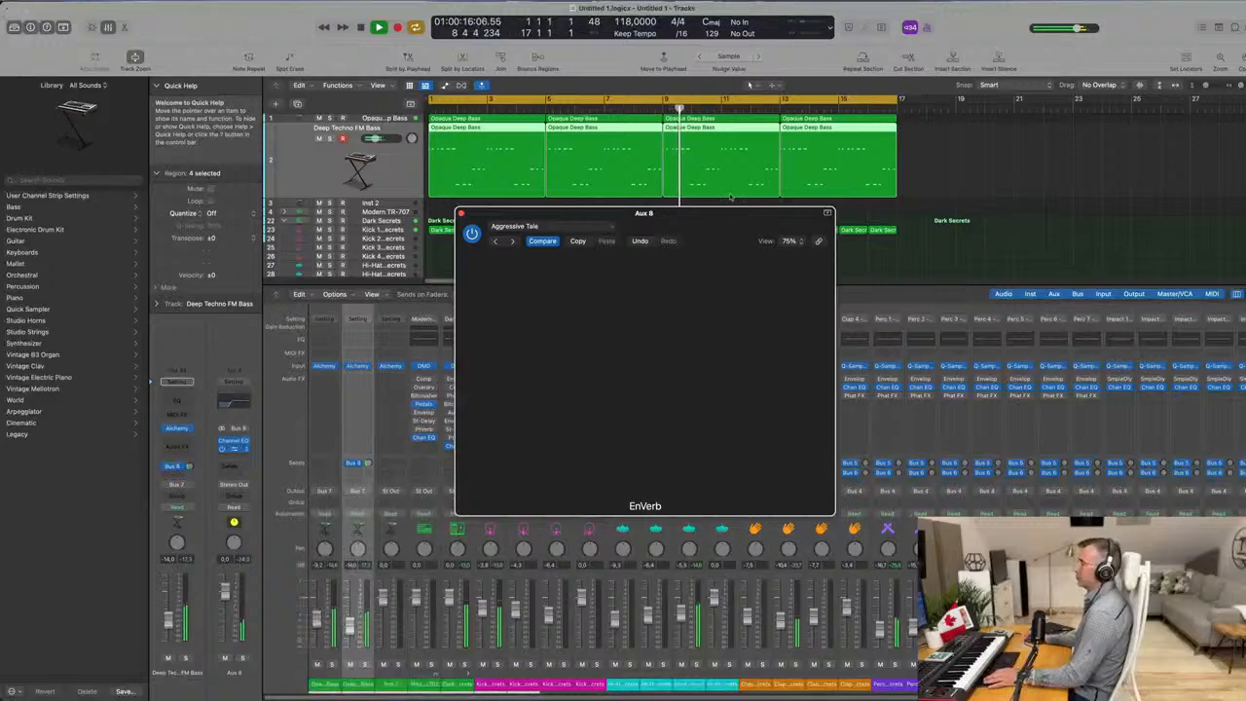
drag(700, 213, 542, 150)
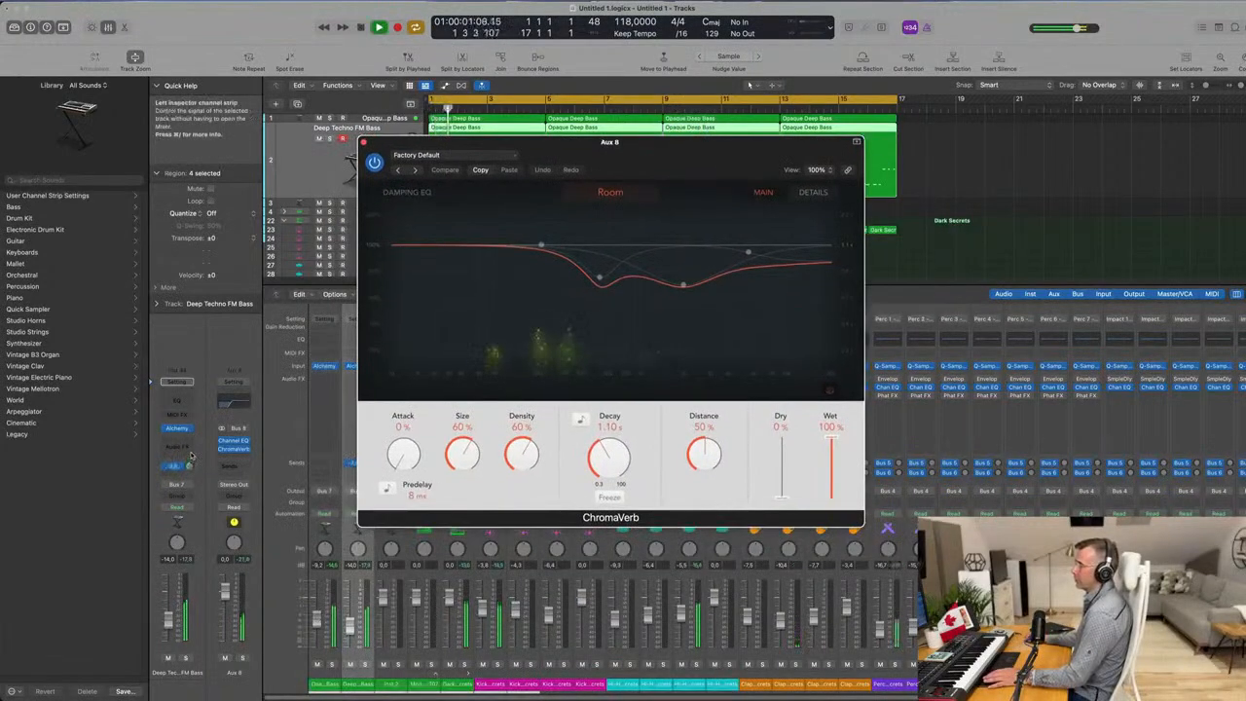
Load the Drums Ambience preset in ChromaVerb, then close the plug-in window and hide the mixer.
click(415, 171)
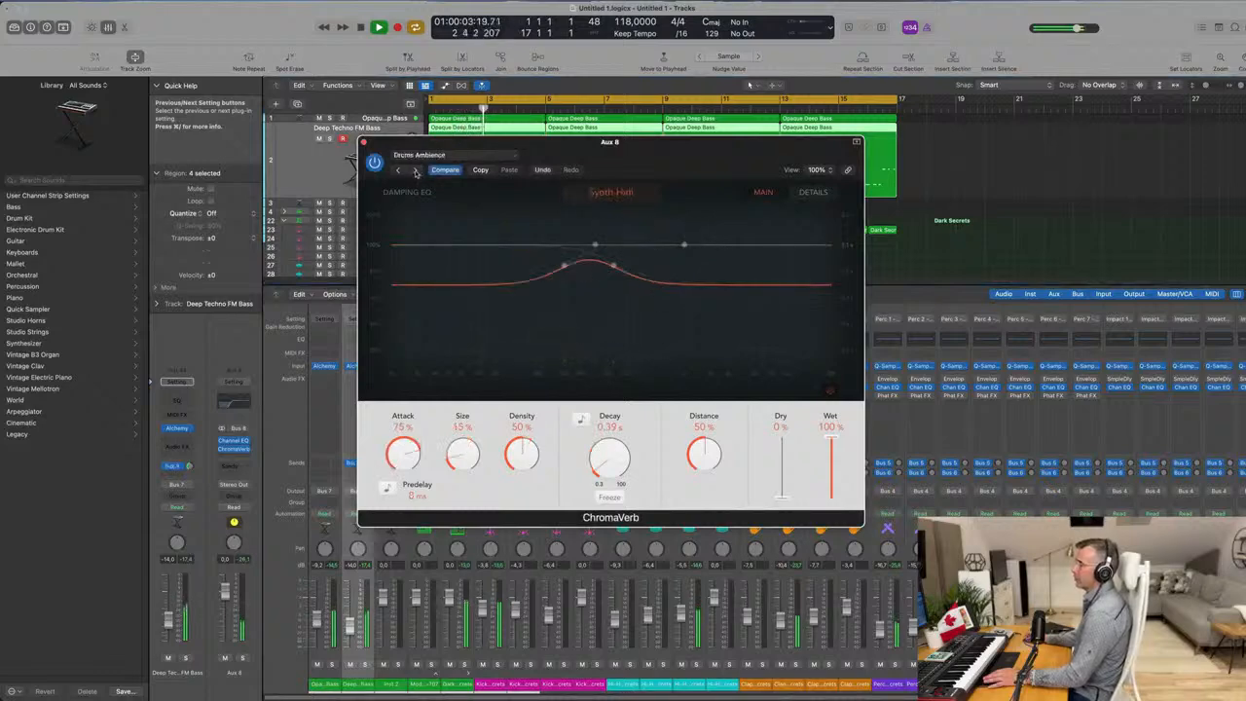
drag(414, 171, 464, 178)
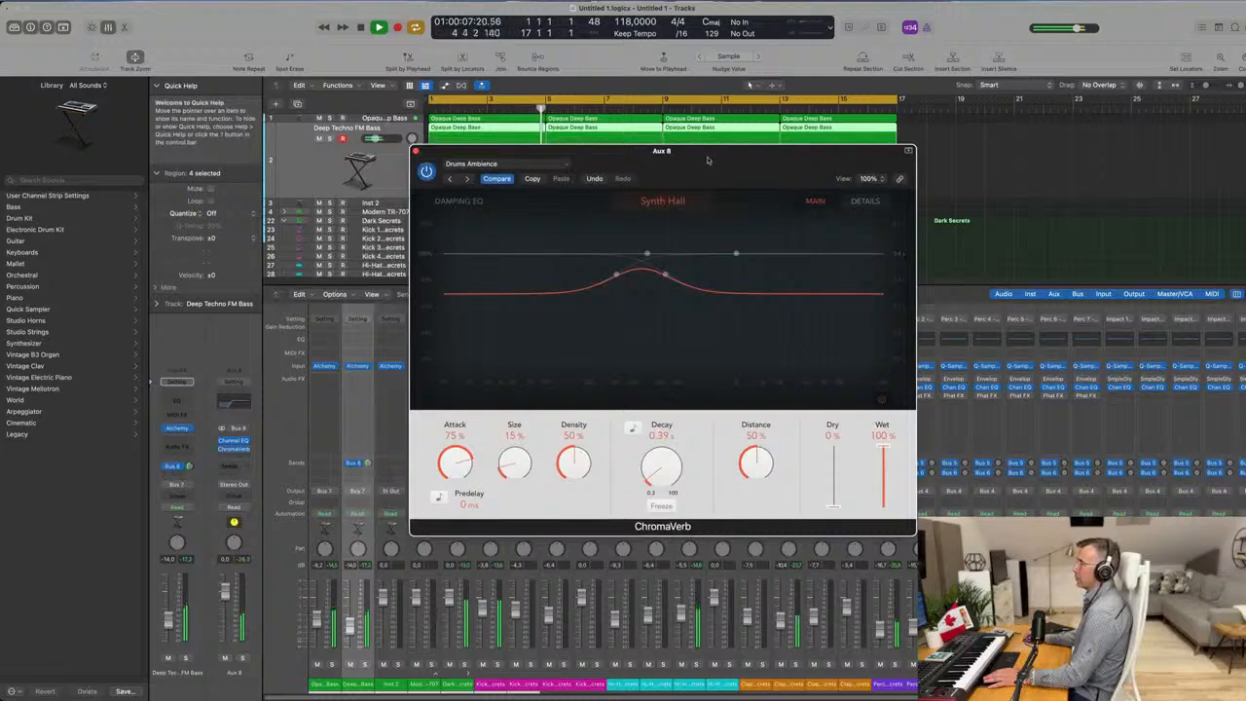
drag(703, 159, 699, 161)
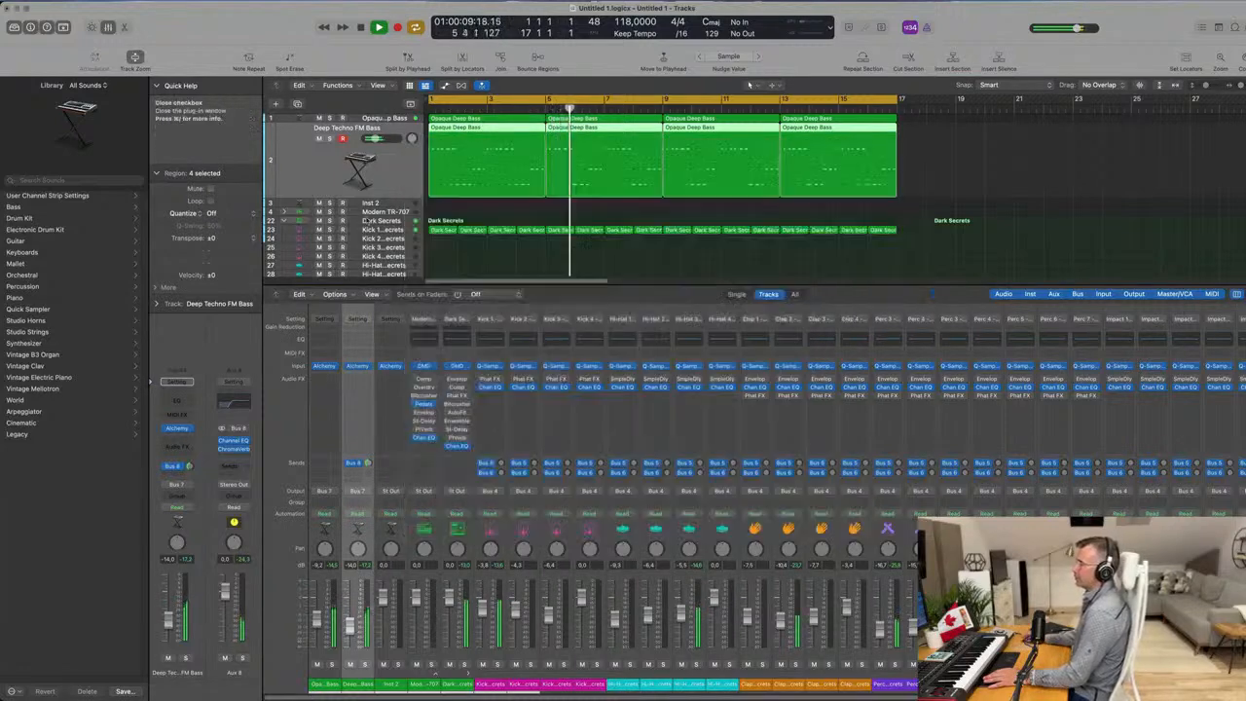
click(412, 152)
key(x)
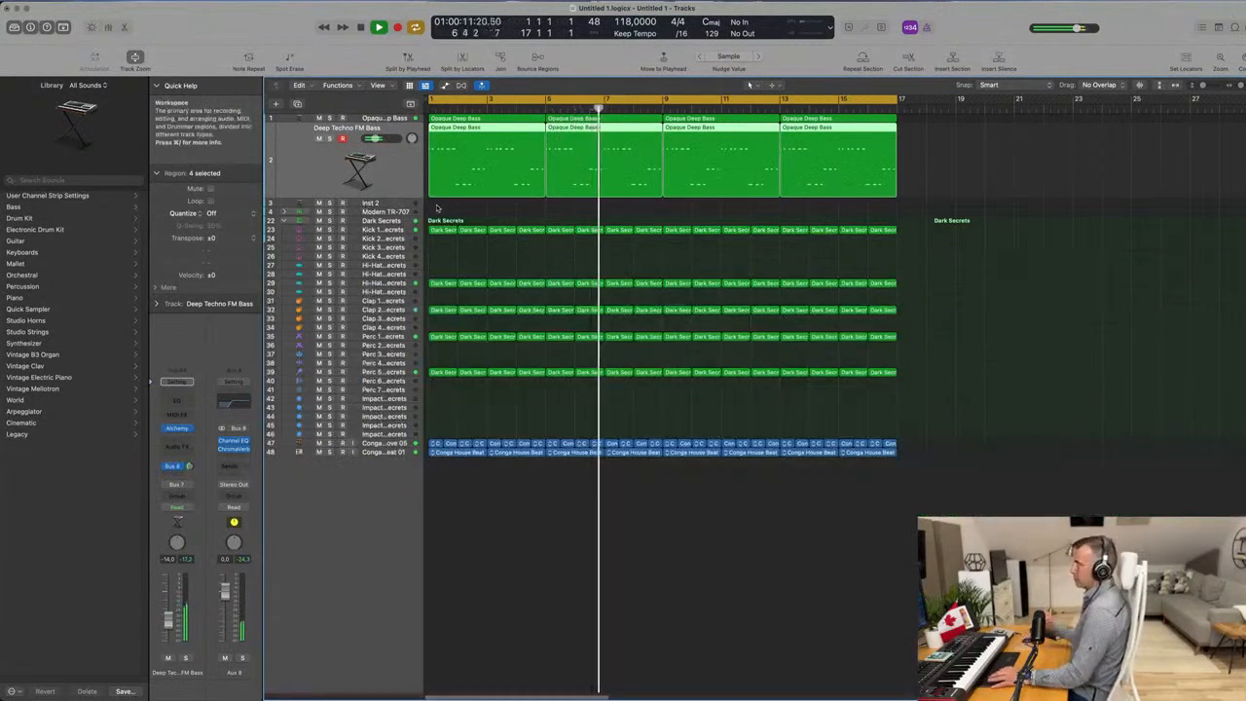
key(x)
key(x)
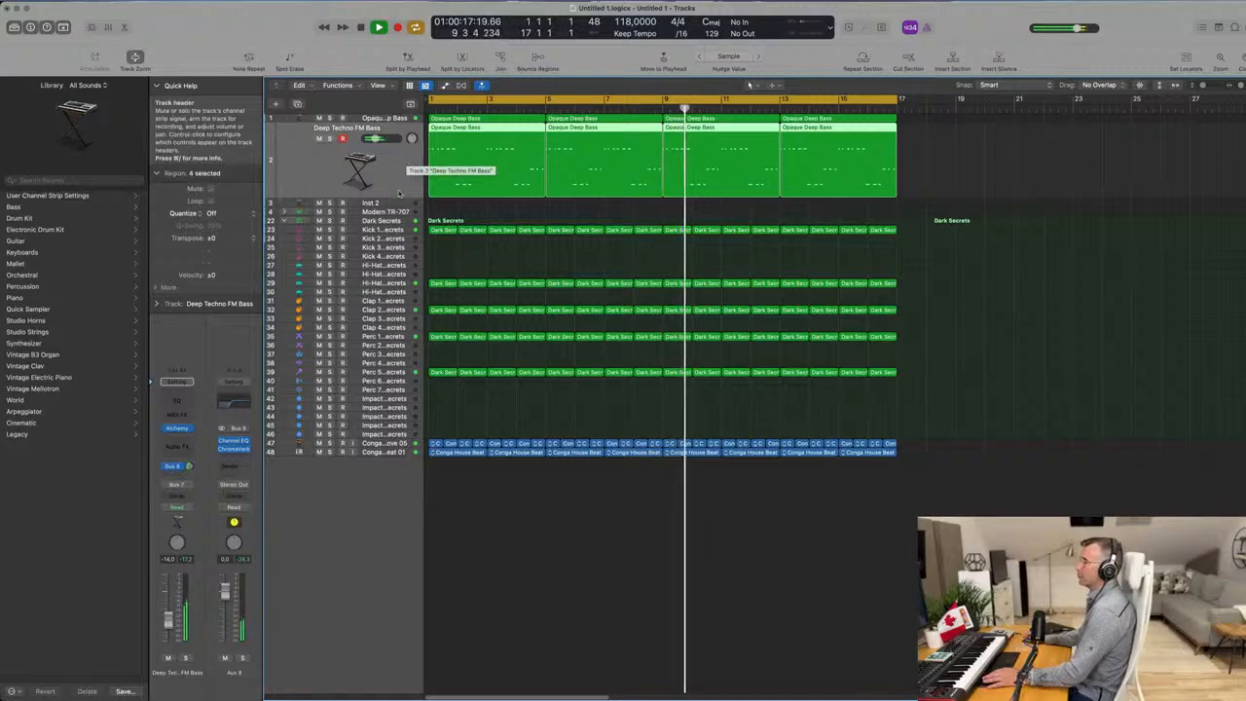
Select the Inst 2 track, restart playback from bar 1 and open the track's Alchemy instrument.
click(410, 202)
key(Return)
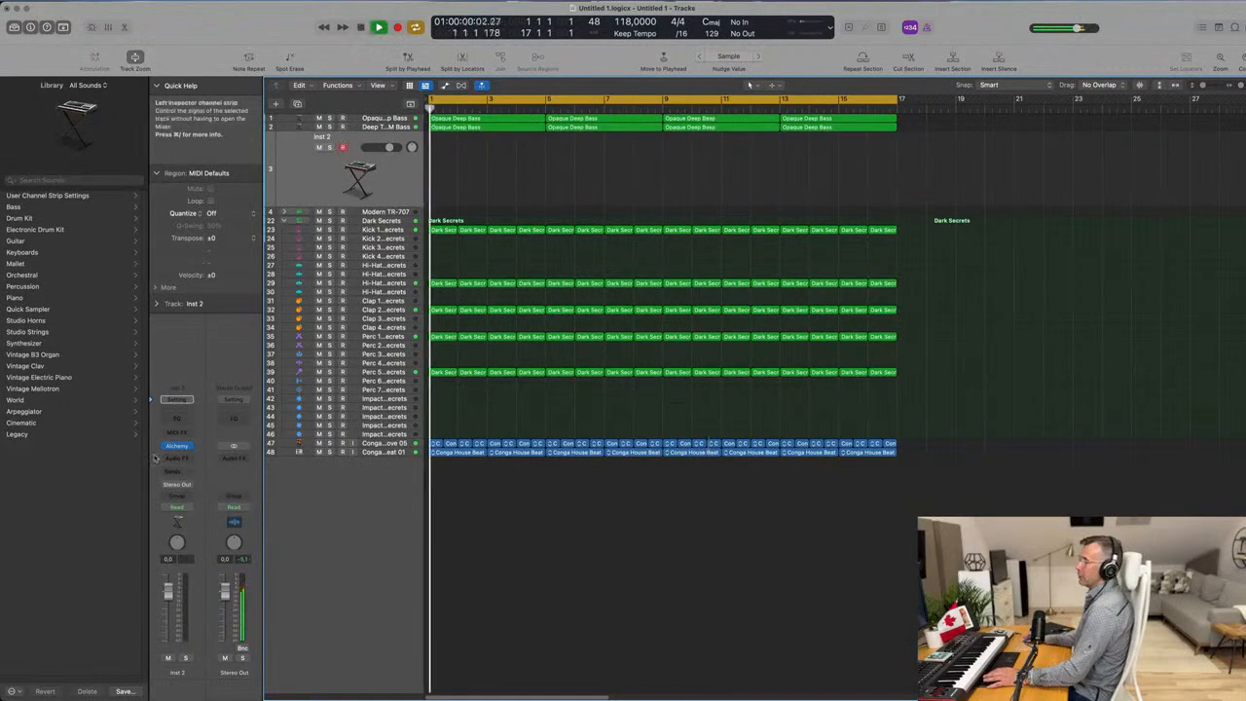
click(177, 445)
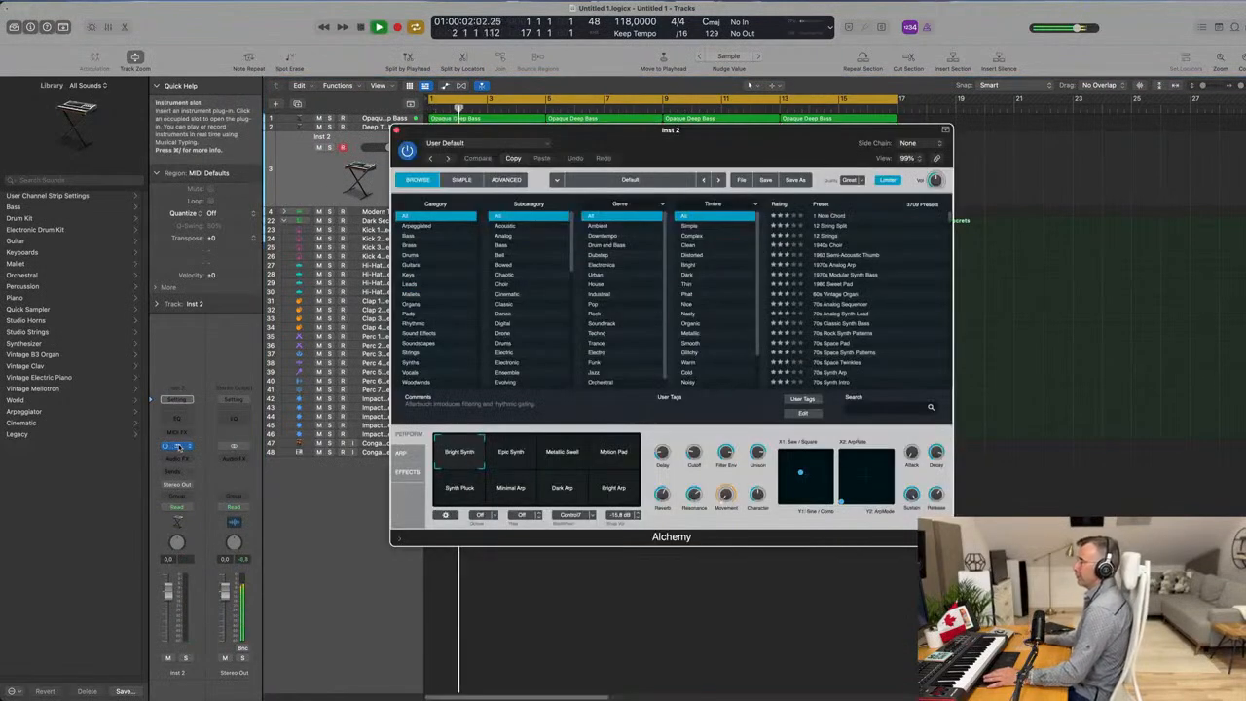
drag(777, 136, 705, 153)
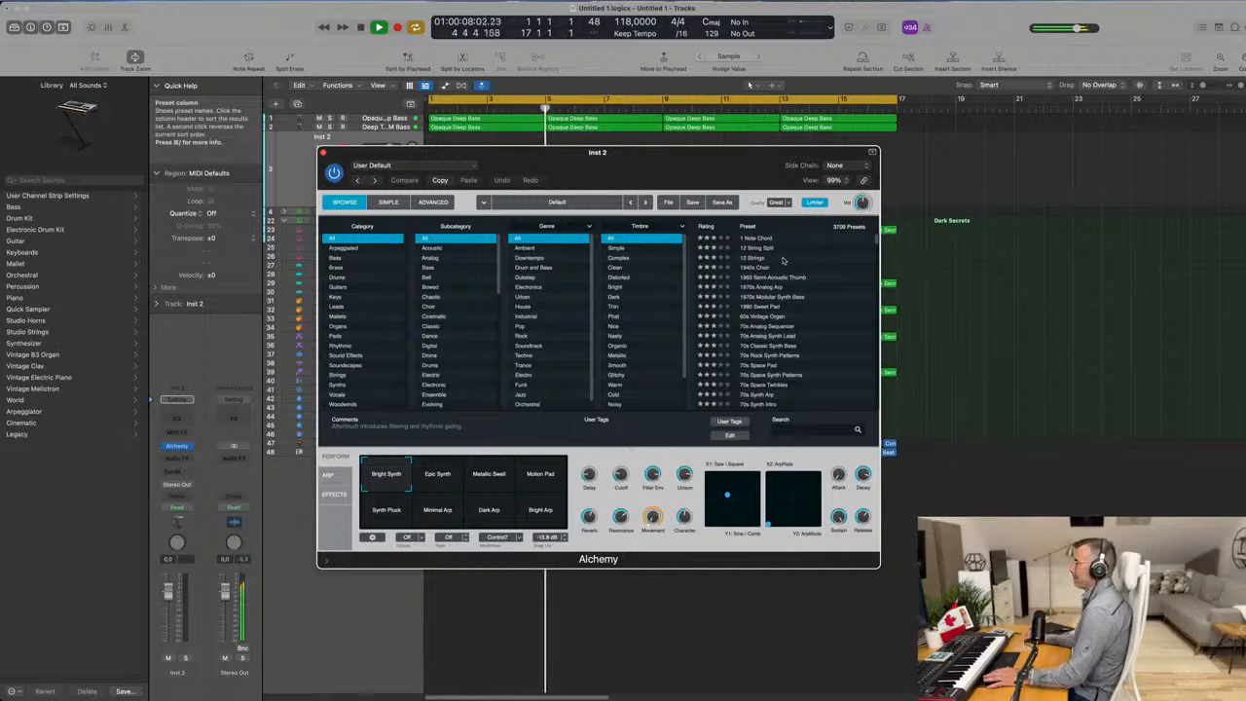
Filter Alchemy's presets to the Strings category, load 70s Synth Strings and lower the track's volume.
click(336, 374)
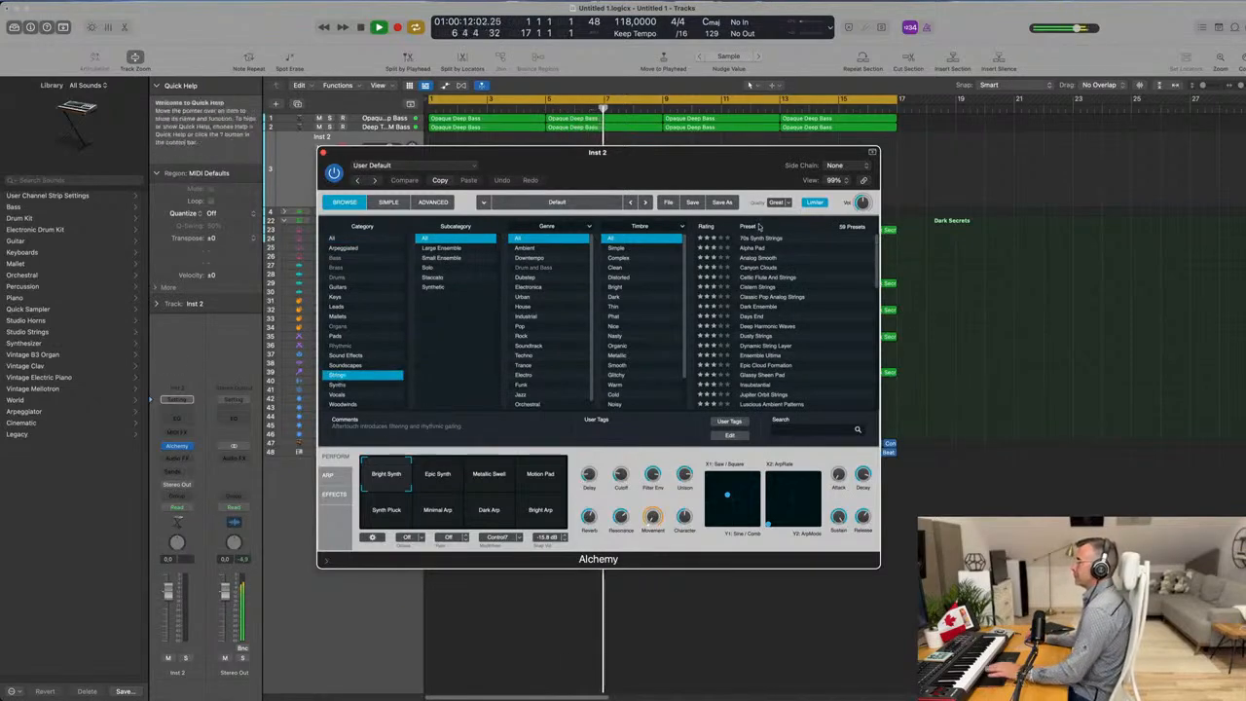
click(764, 238)
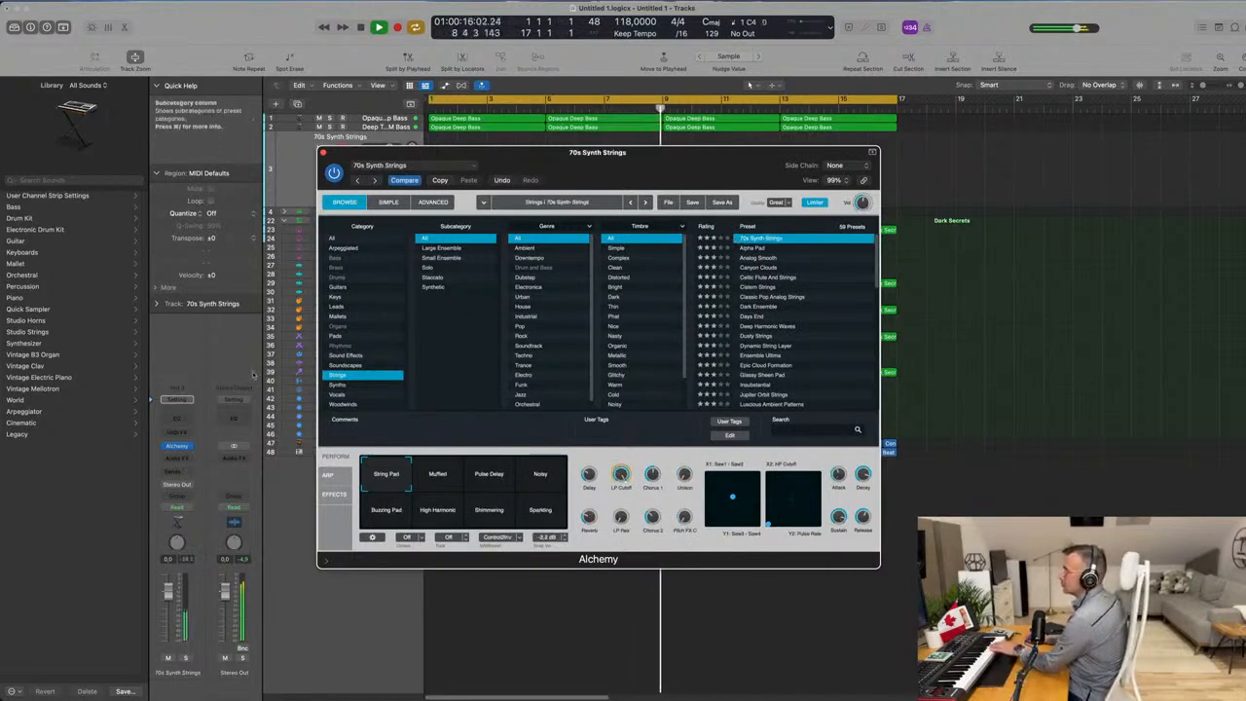
drag(167, 588, 167, 608)
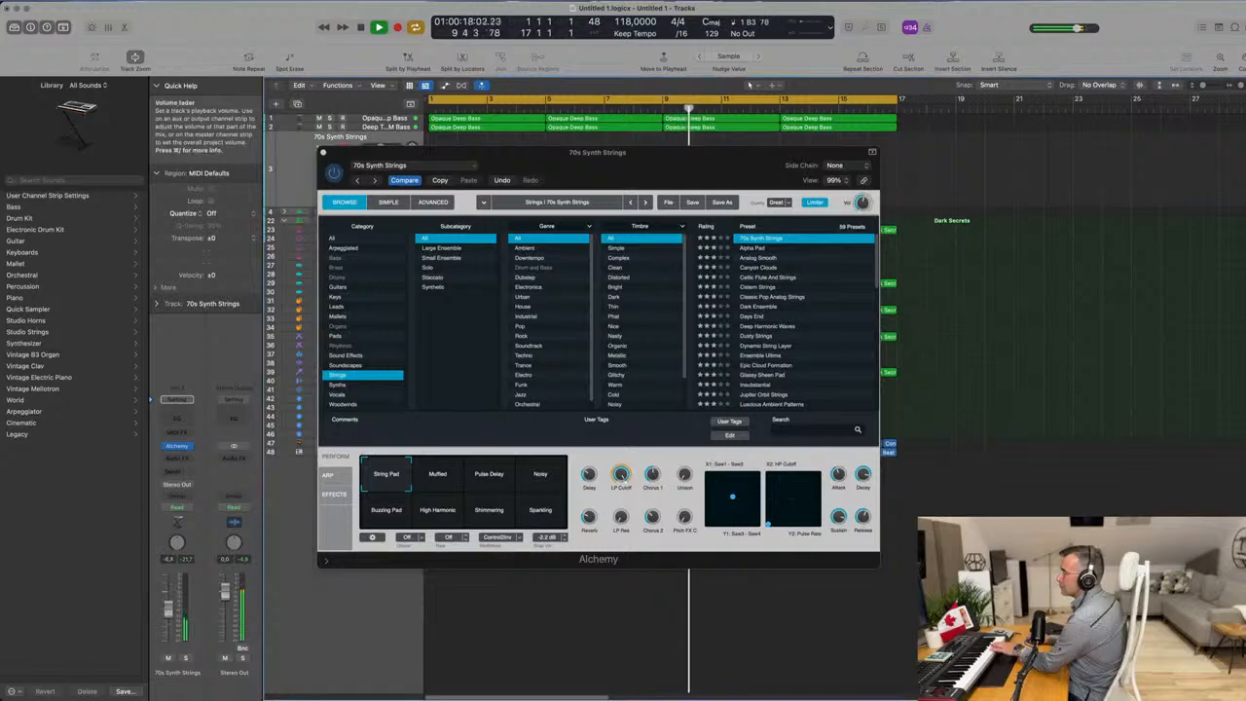
Audition the 70s Synth Strings performance variations from Muffled through Sparkling in Alchemy's transform pad.
click(450, 478)
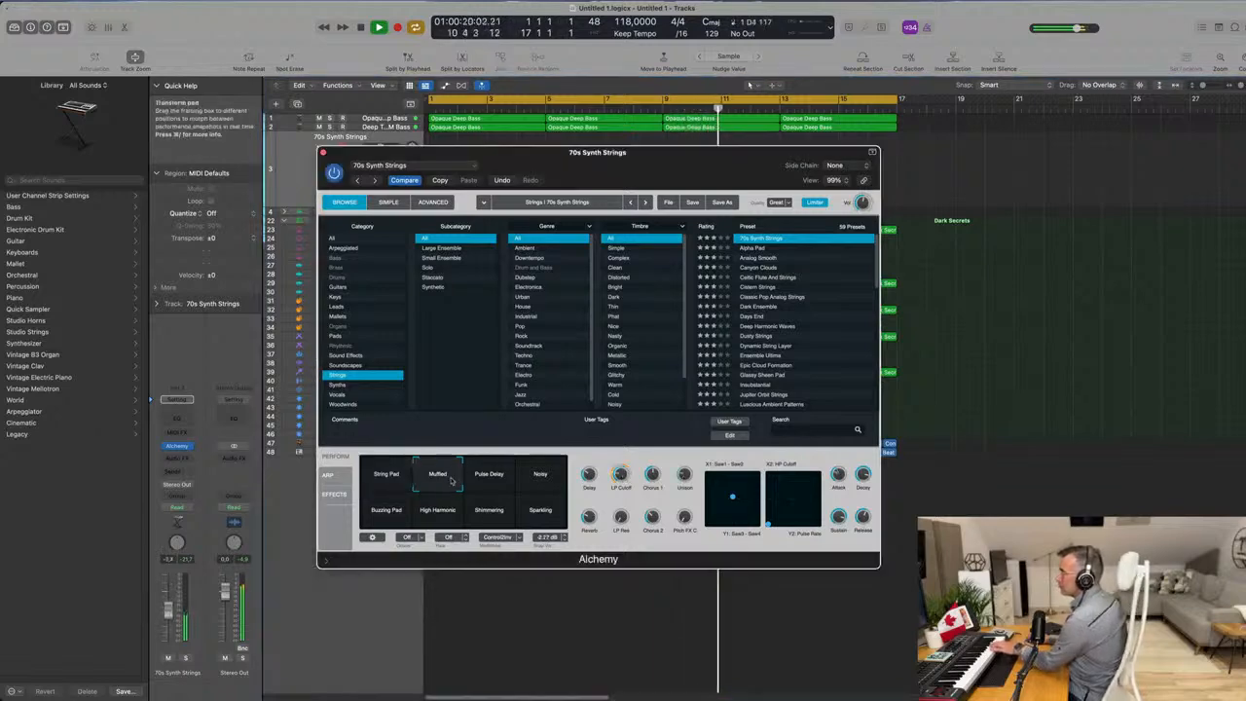
click(492, 478)
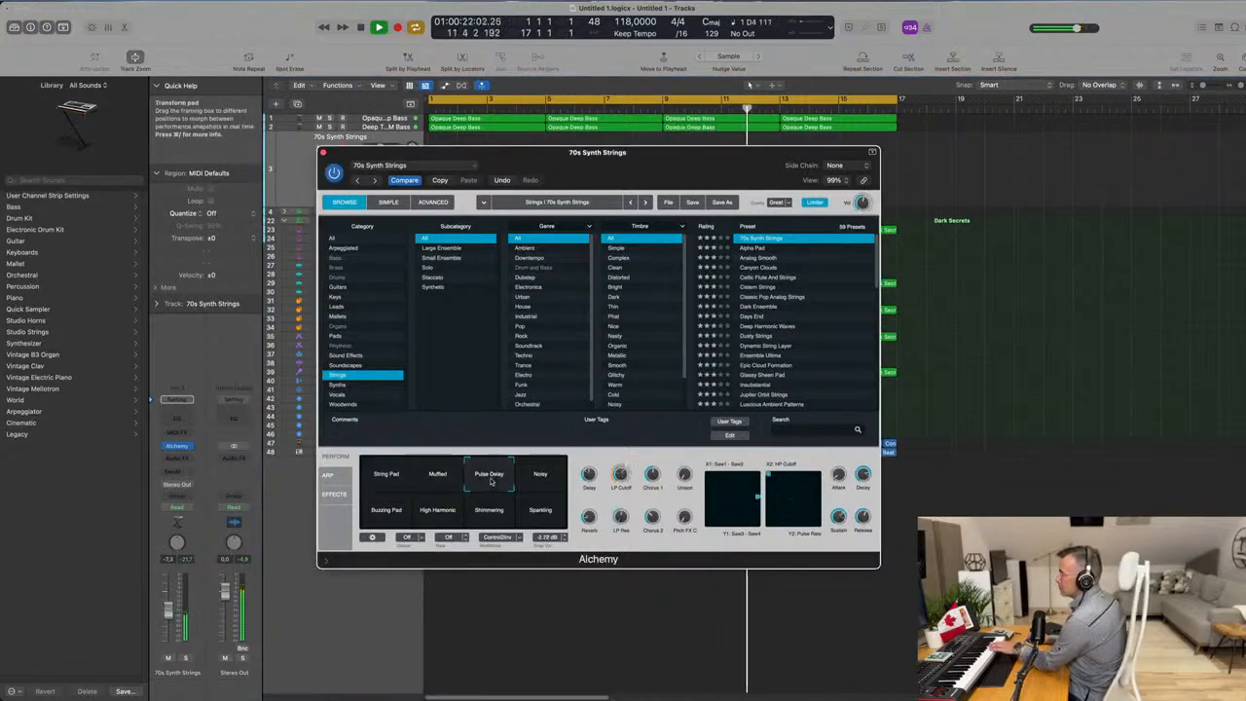
click(541, 481)
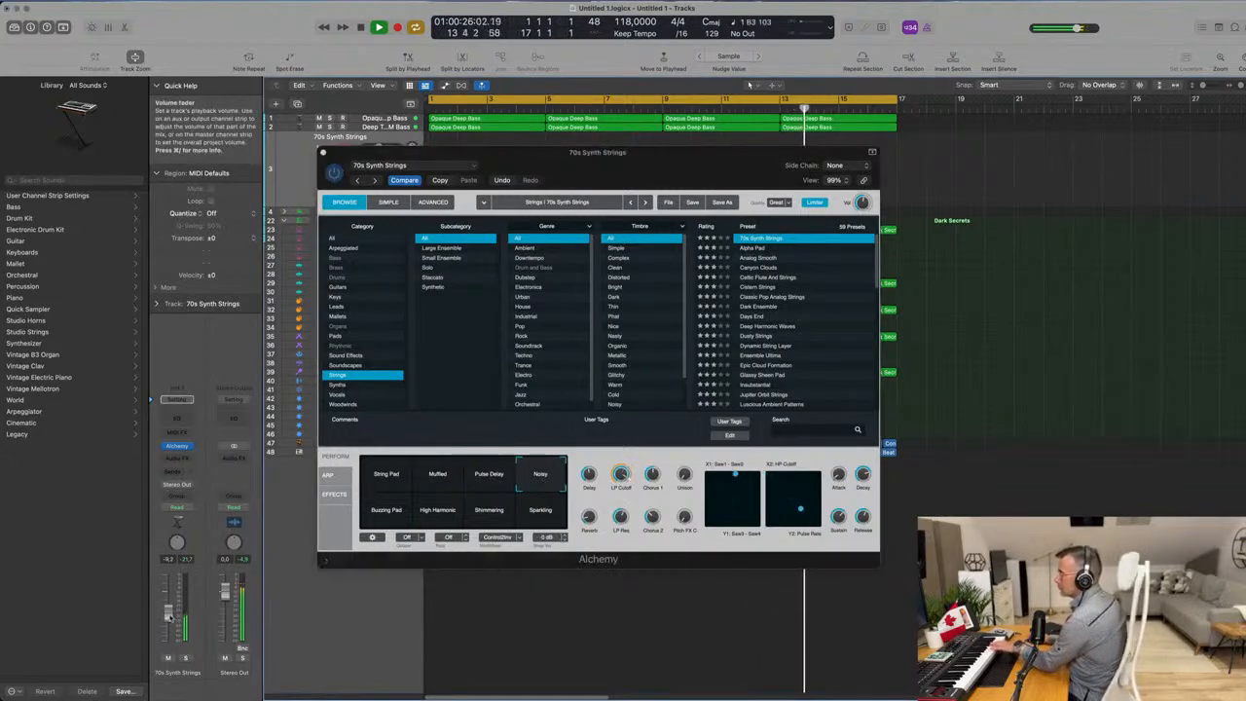
click(406, 512)
click(440, 513)
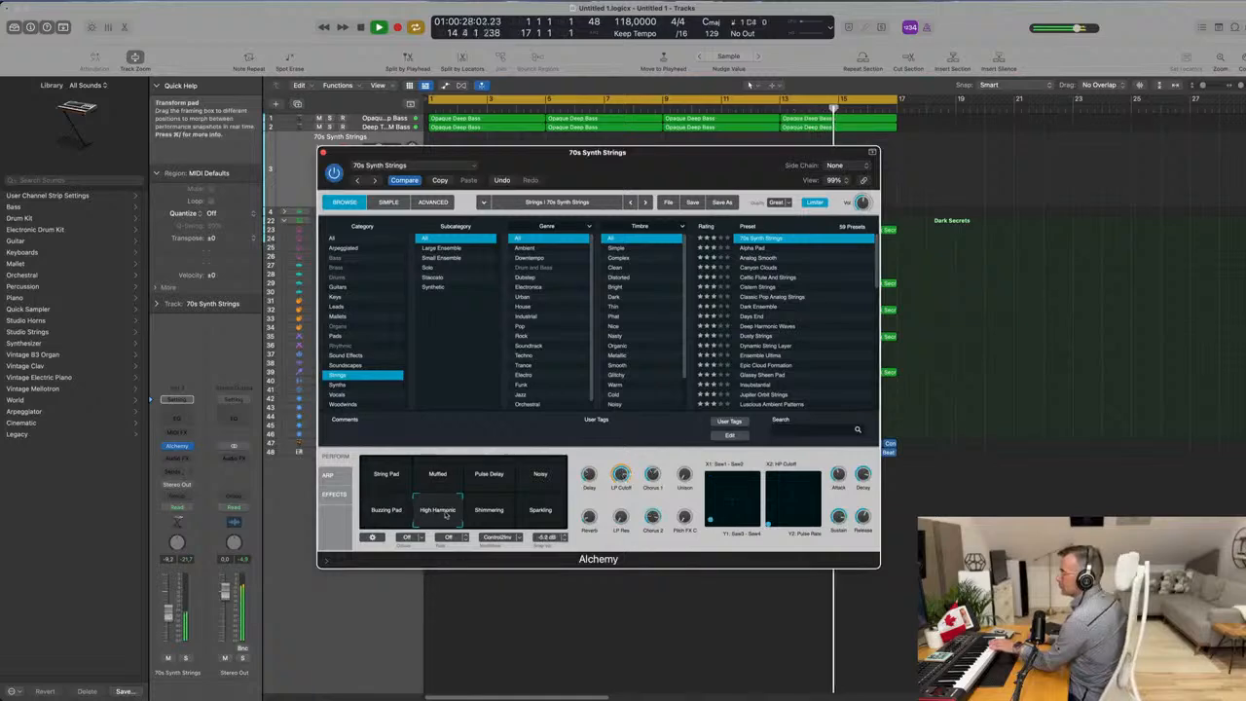
click(491, 510)
click(540, 510)
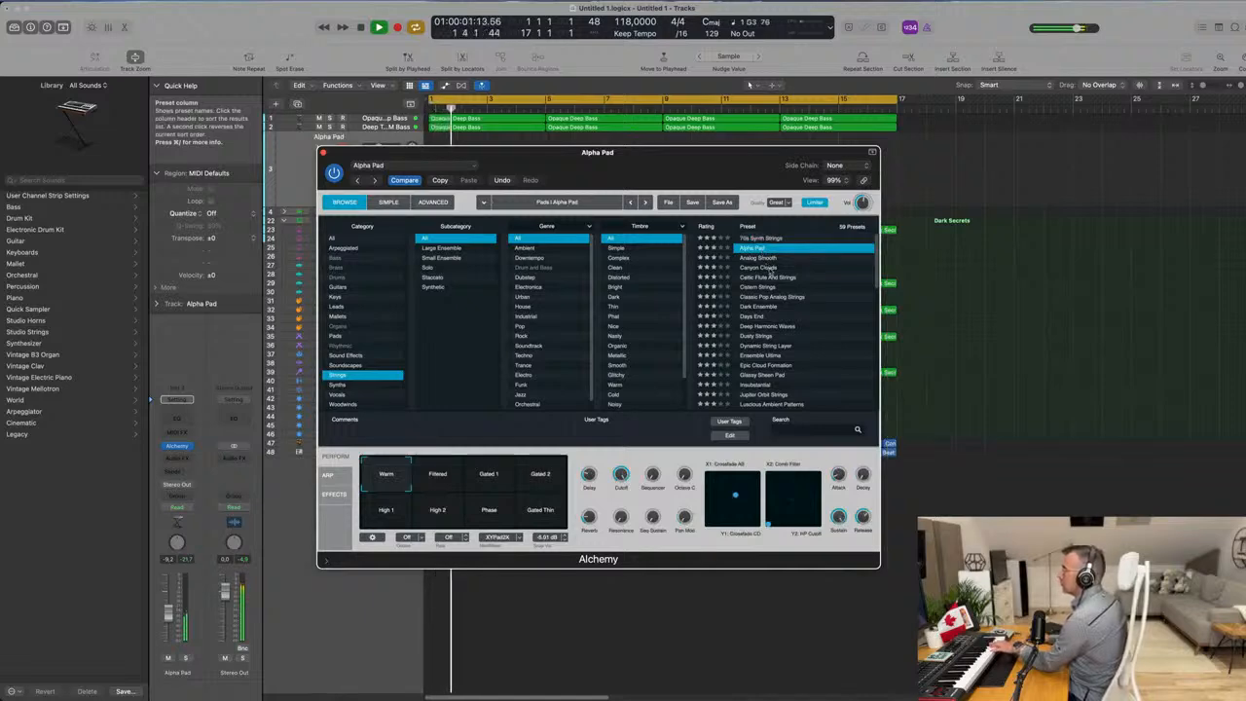
Audition the Canyon Clouds, Celtic Flute And Strings and Cistern Strings presets in Alchemy.
click(768, 268)
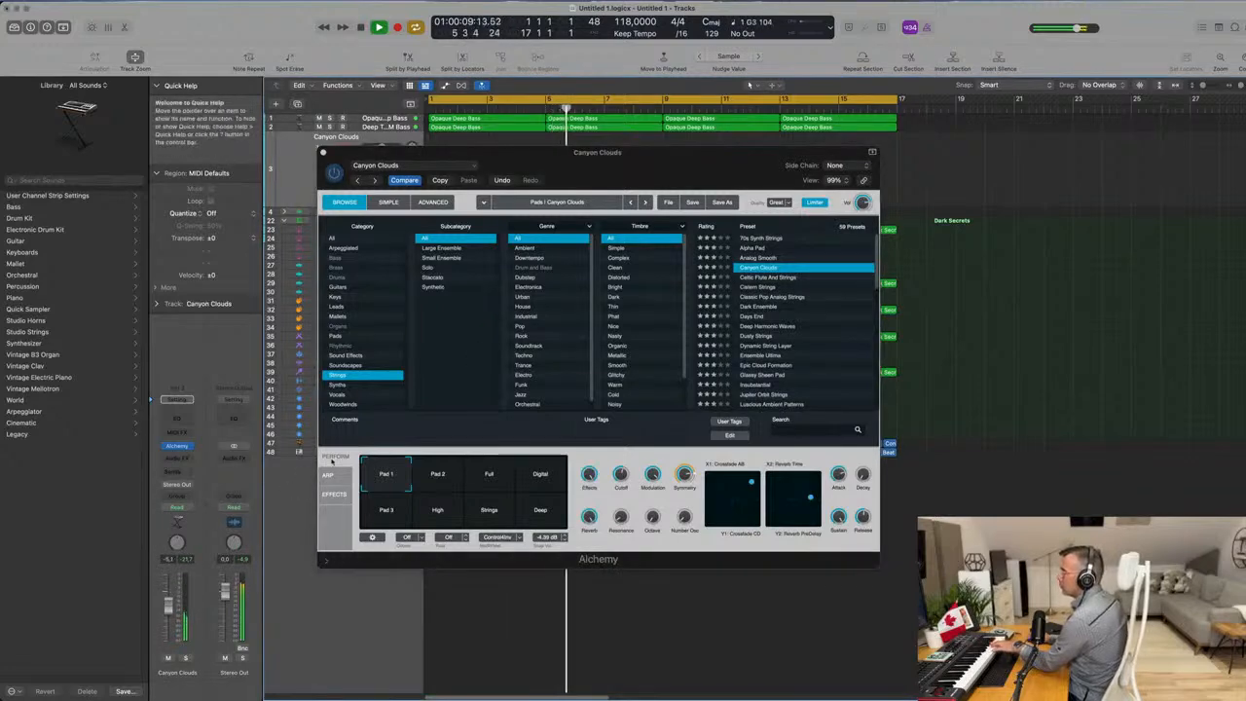
click(768, 278)
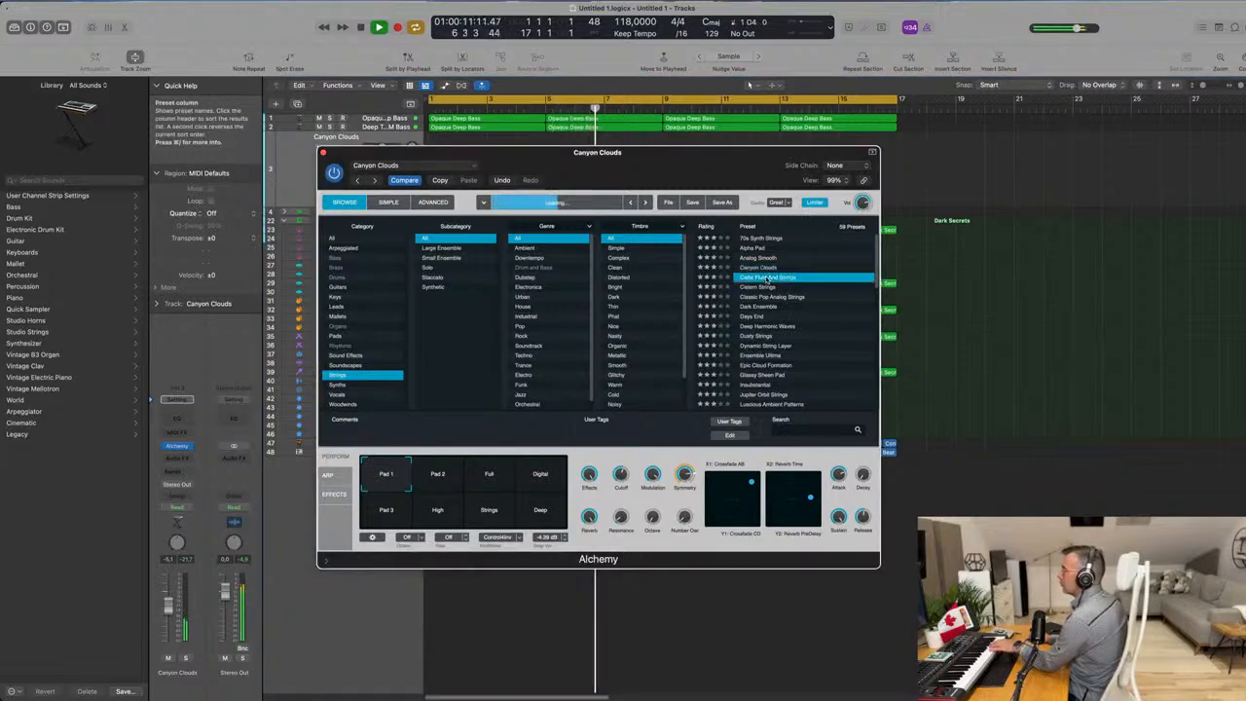
click(755, 288)
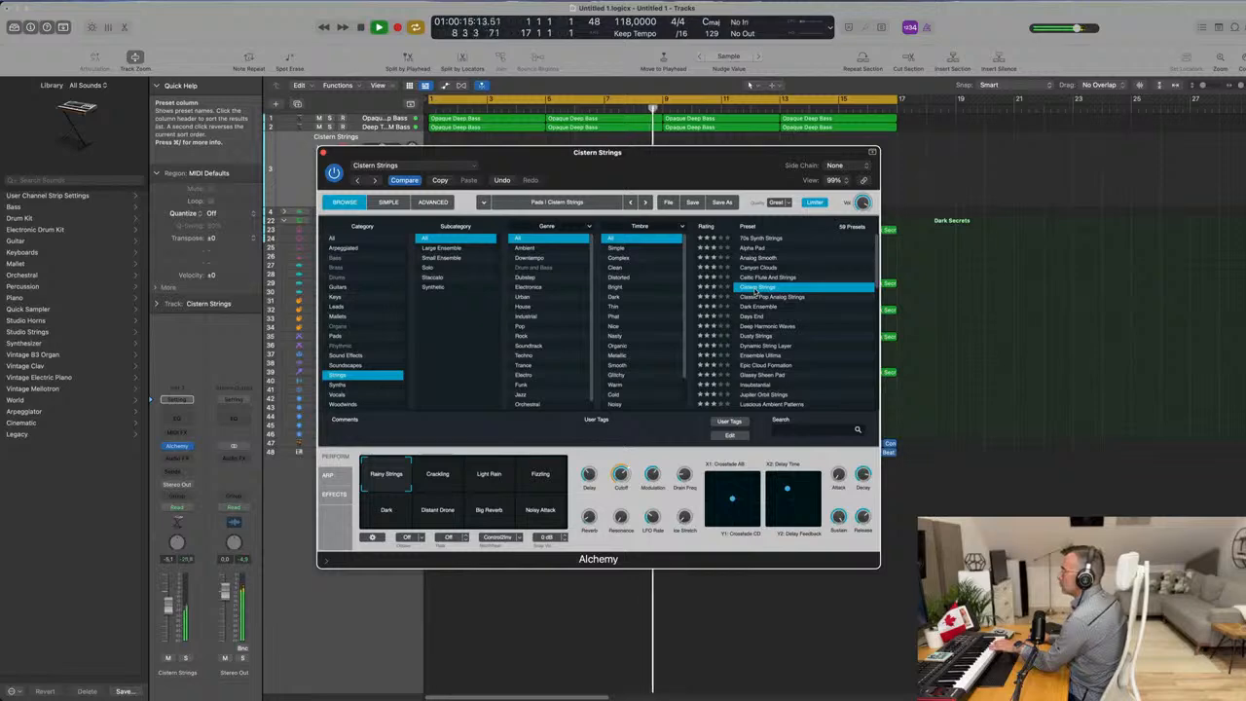
Audition the Light Rain, Fizzling, Noisy Attack, Big Reverb and Dark variations of Cistern Strings.
click(488, 474)
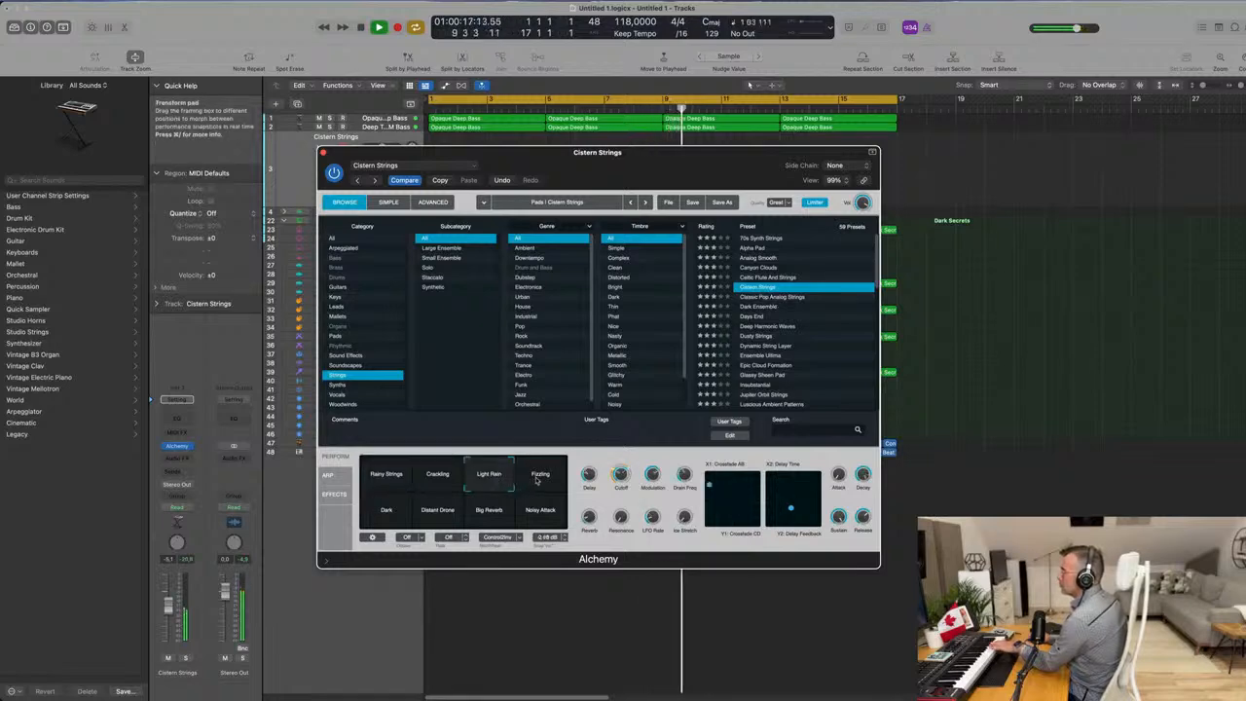
click(537, 476)
click(540, 510)
click(488, 516)
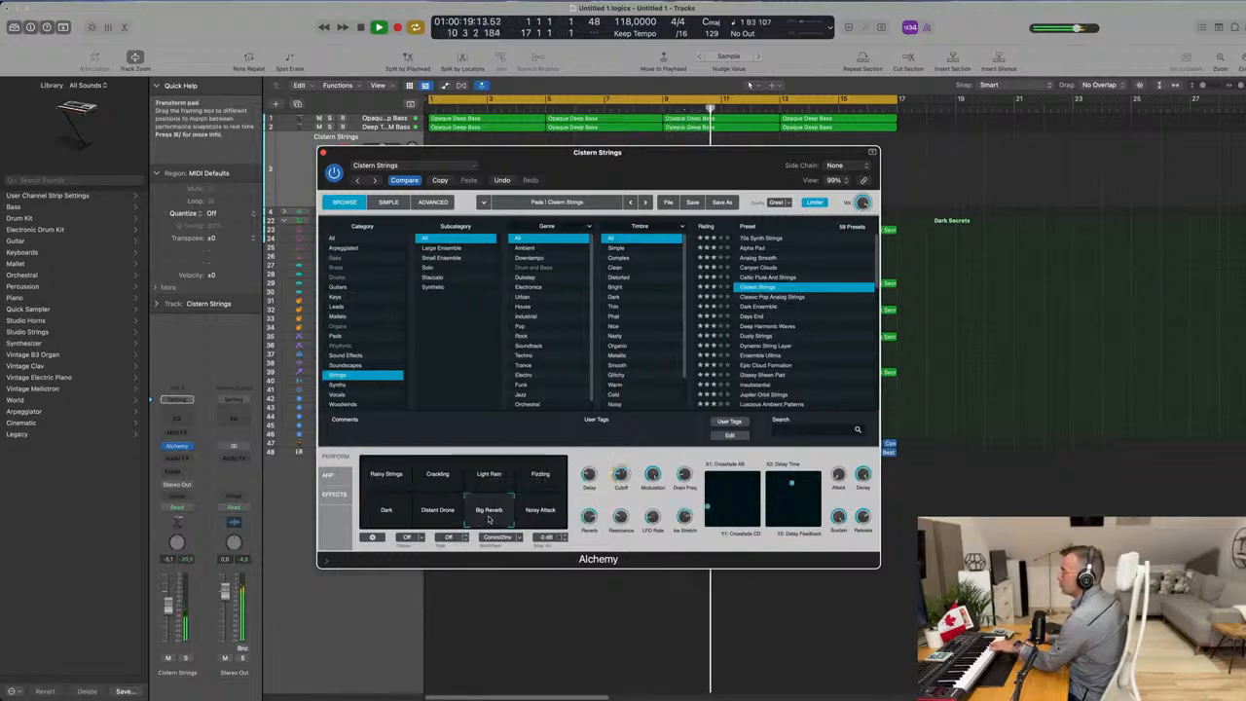
click(386, 510)
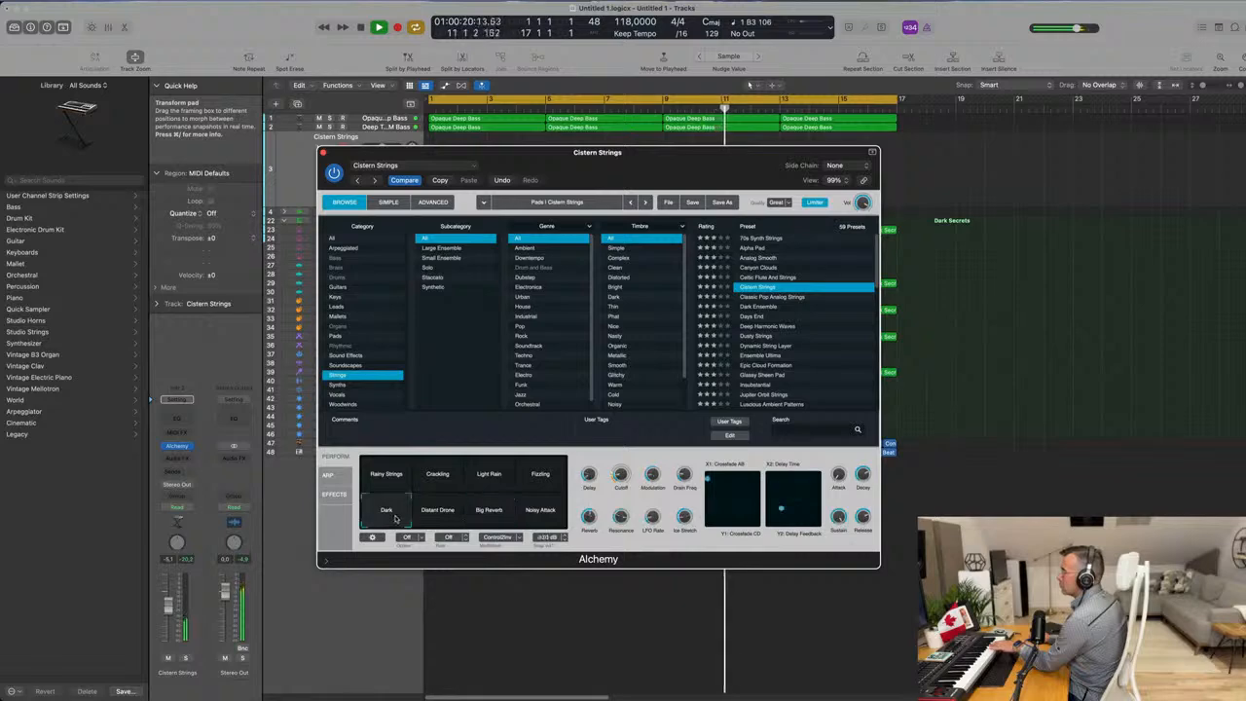
Audition Dark Ensemble and Dusty Strings, trying the latter's Broken, Soft, Tremolo, Drifting Dirt, Mostly Stable and Deeper variations.
click(758, 307)
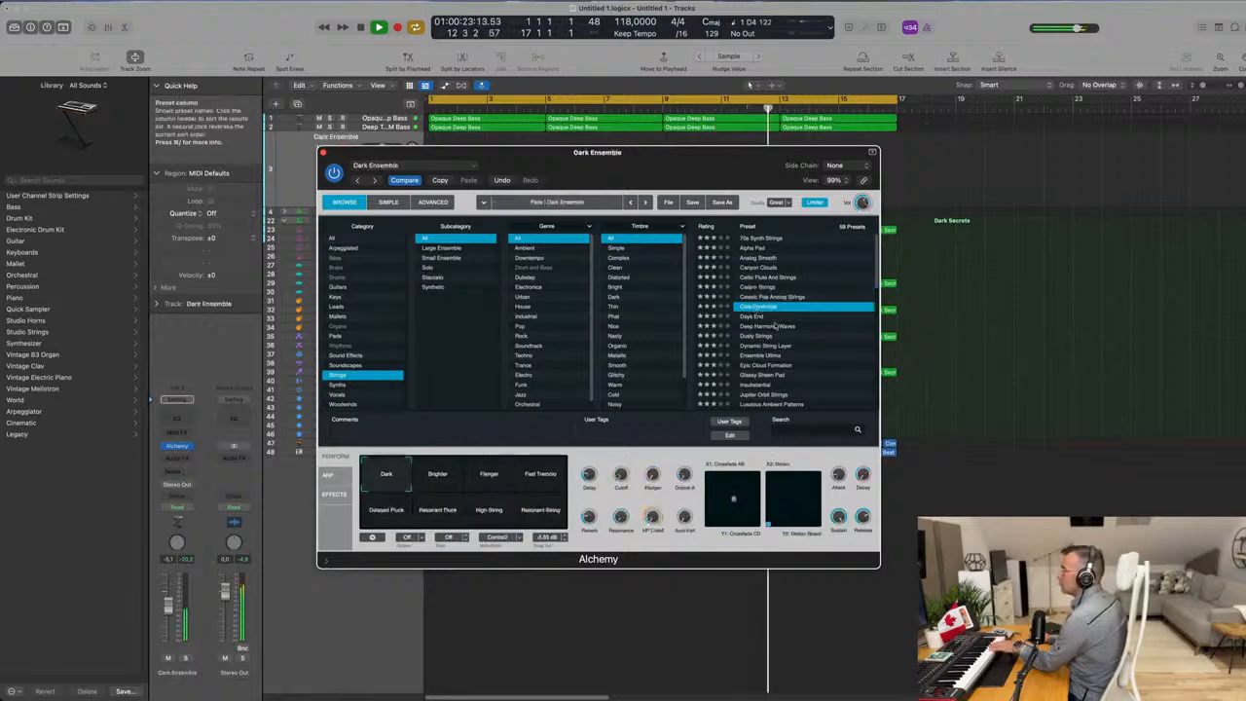
click(768, 336)
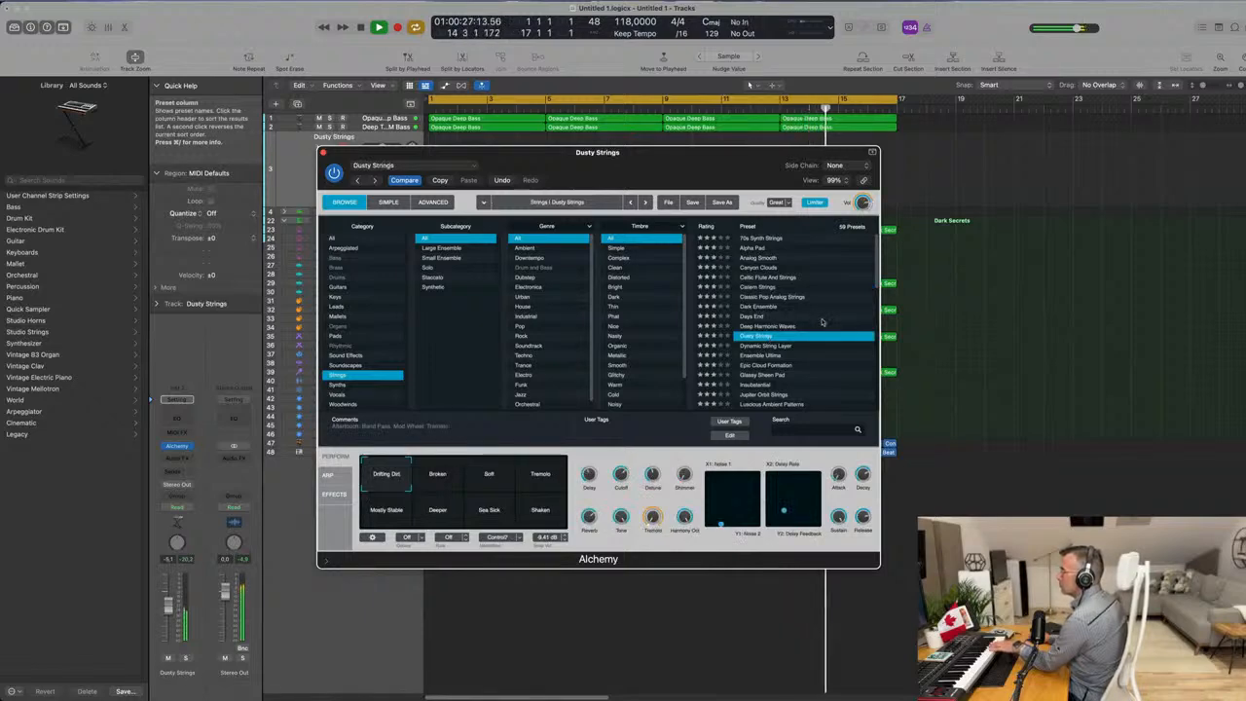
click(437, 477)
click(511, 482)
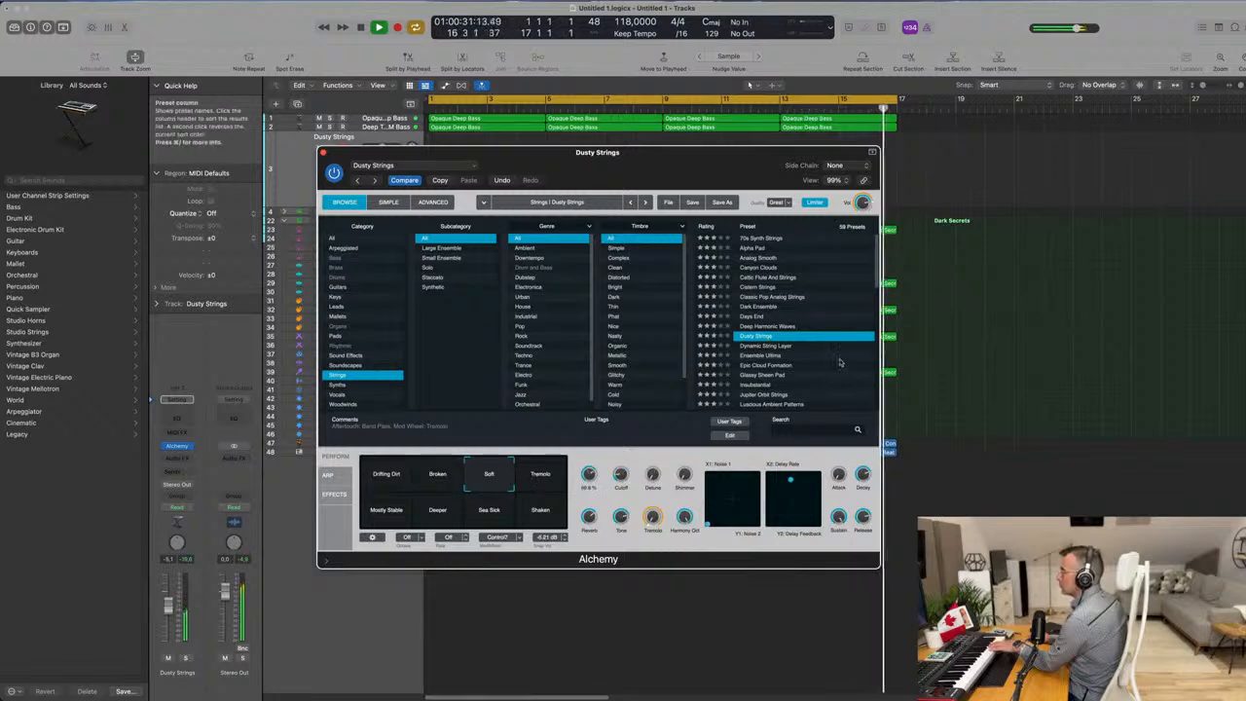
click(542, 477)
click(376, 479)
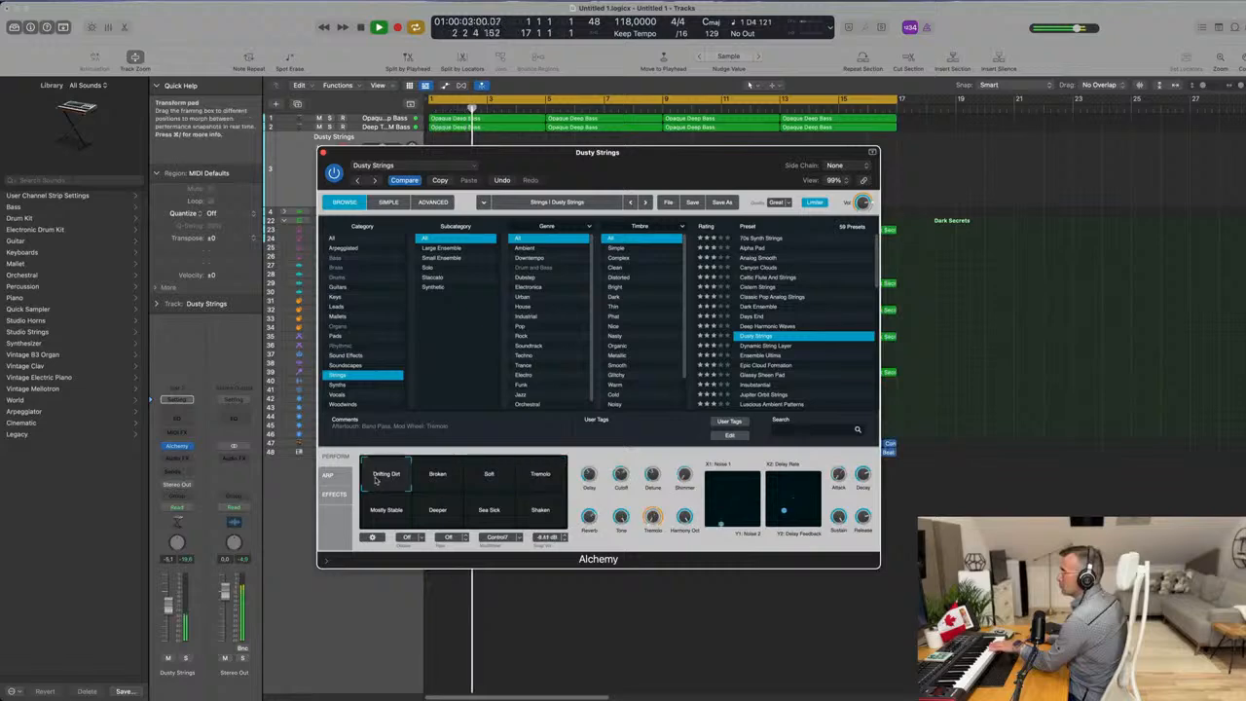
click(387, 517)
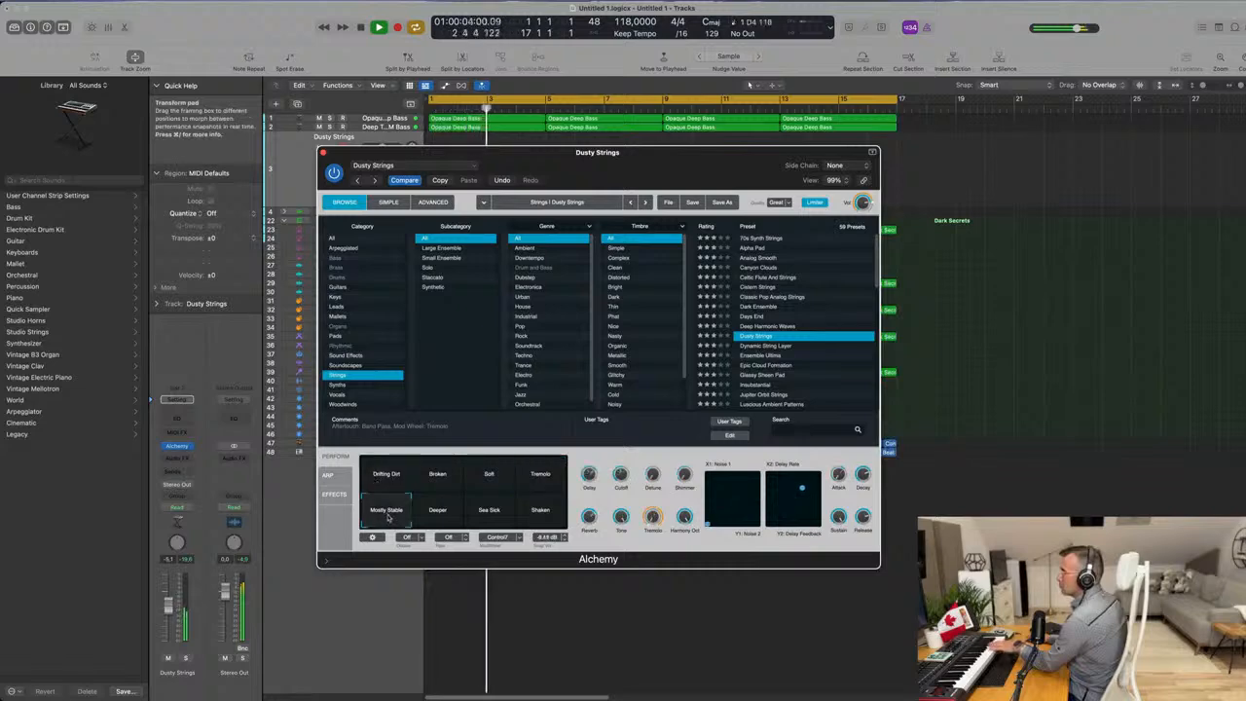
click(439, 514)
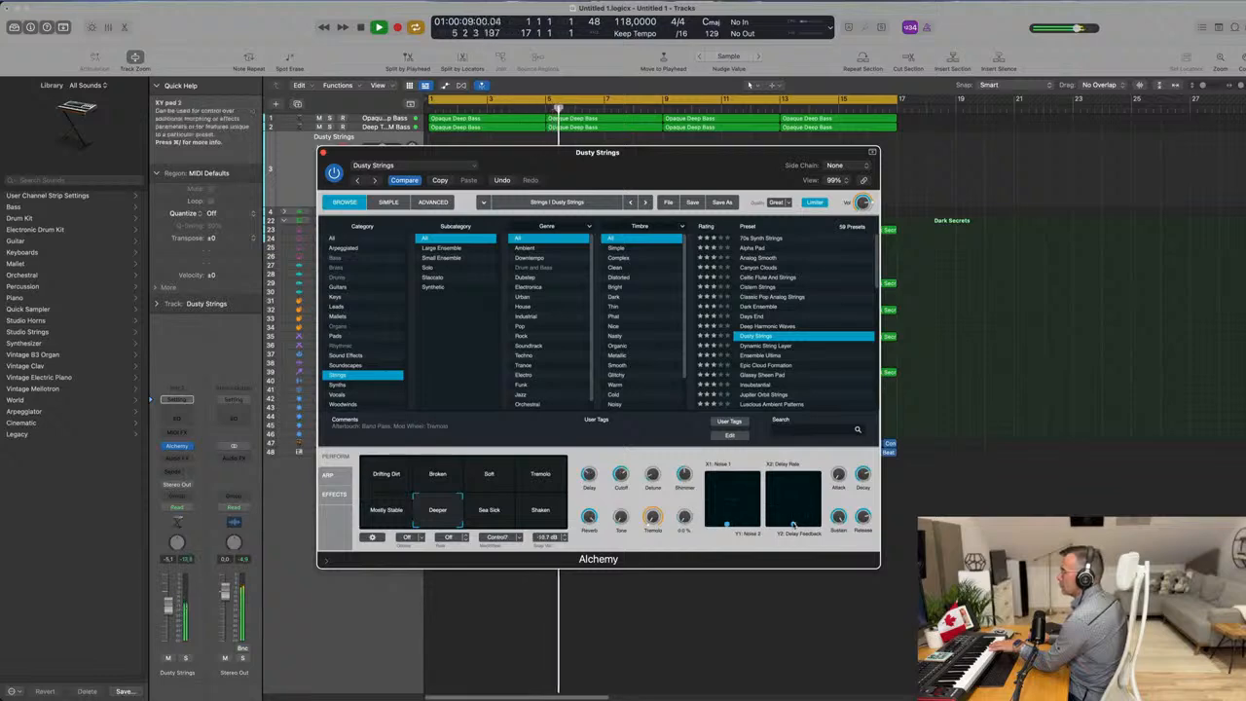
Audition the Ensemble Ultima preset and load Dynamic String Layer in Alchemy.
scroll(779, 321, down, 1)
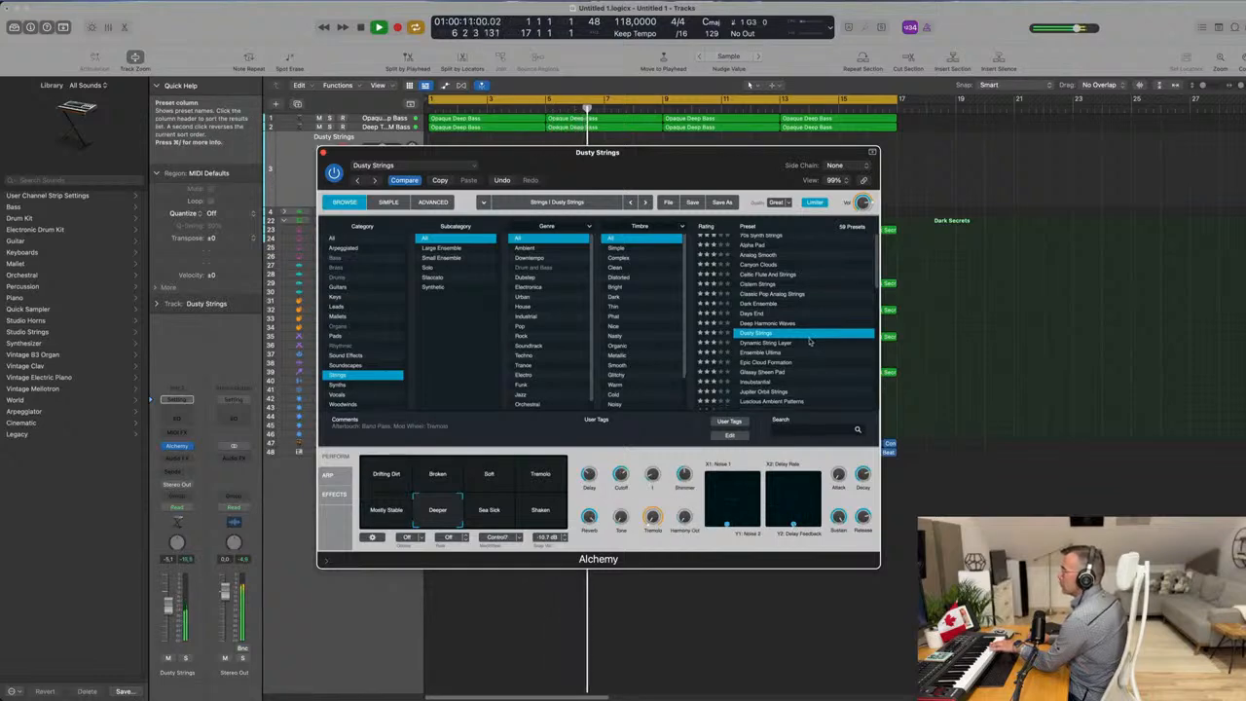
click(771, 352)
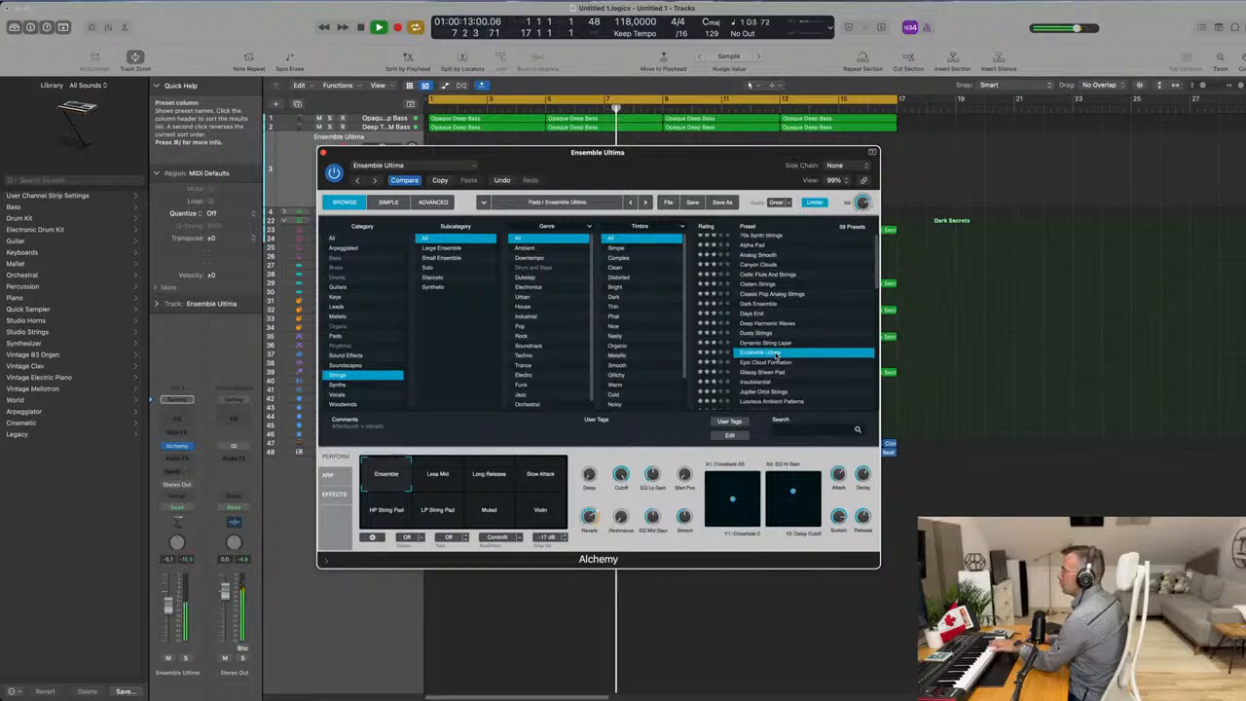
click(776, 344)
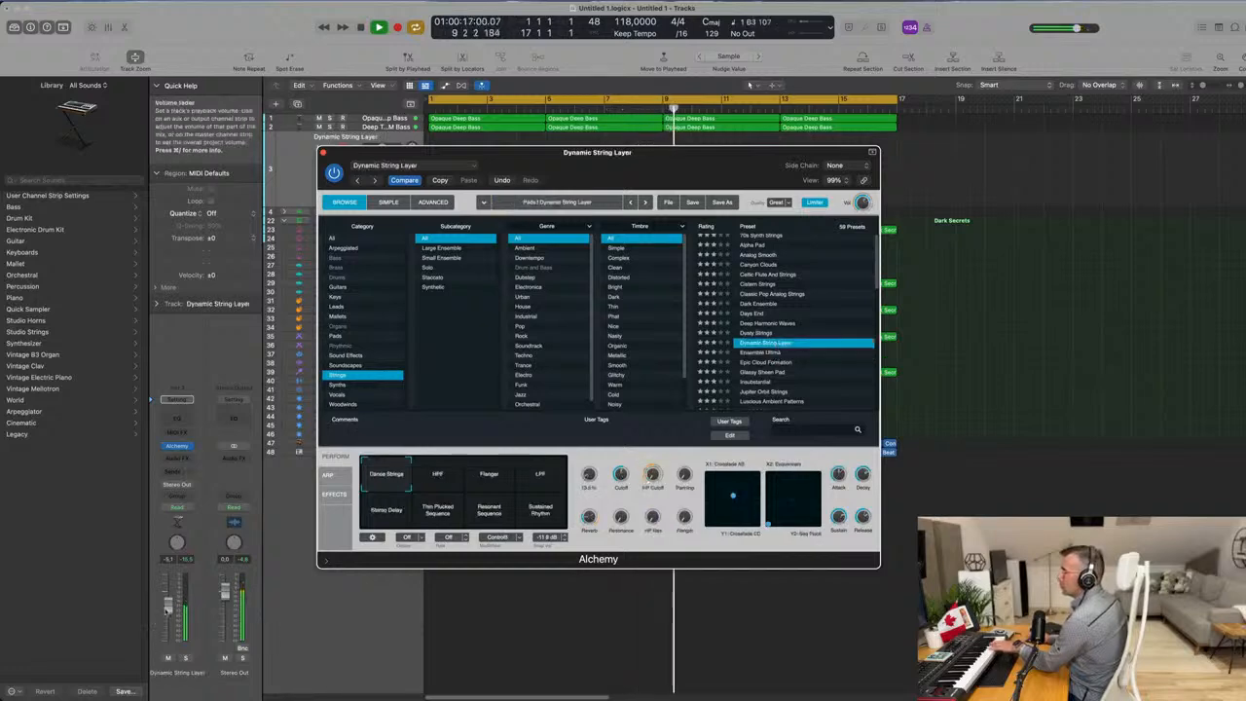
Lower the strings track volume to about -14.2 dB and audition Dynamic String Layer's Flanger, HPF, LPF and Stereo Delay variations.
drag(170, 619, 173, 623)
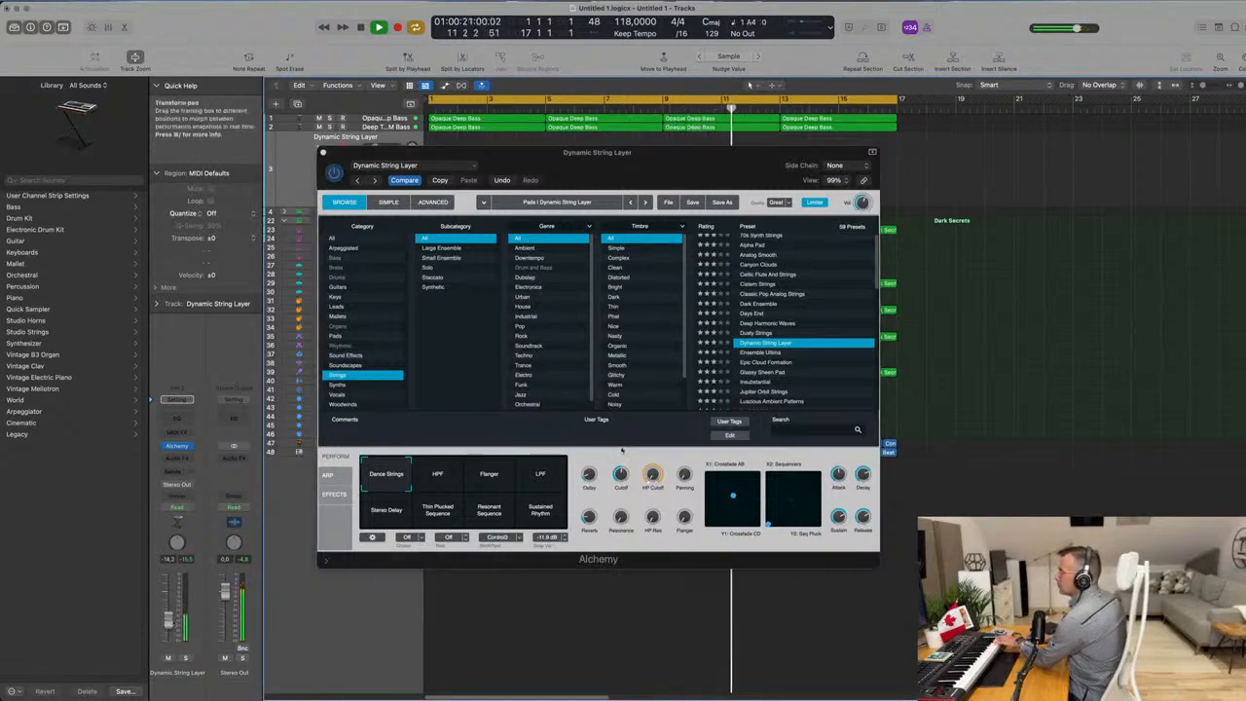
click(499, 482)
click(439, 480)
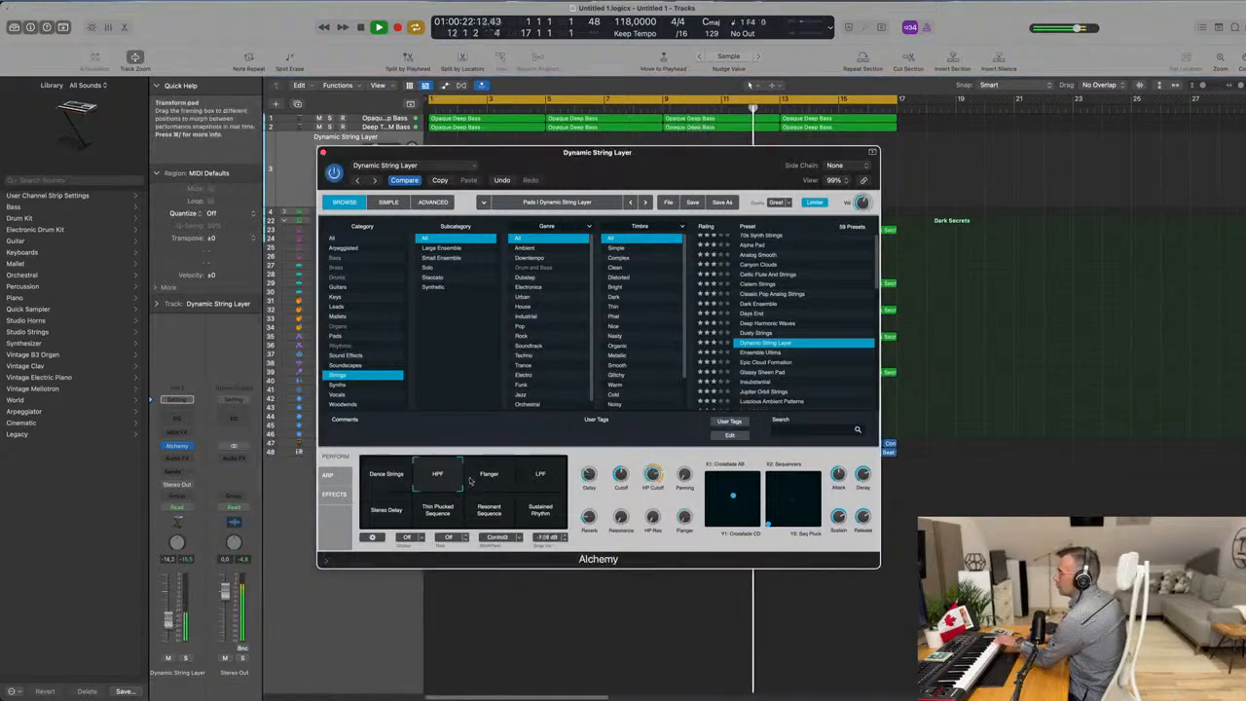
click(544, 479)
click(403, 516)
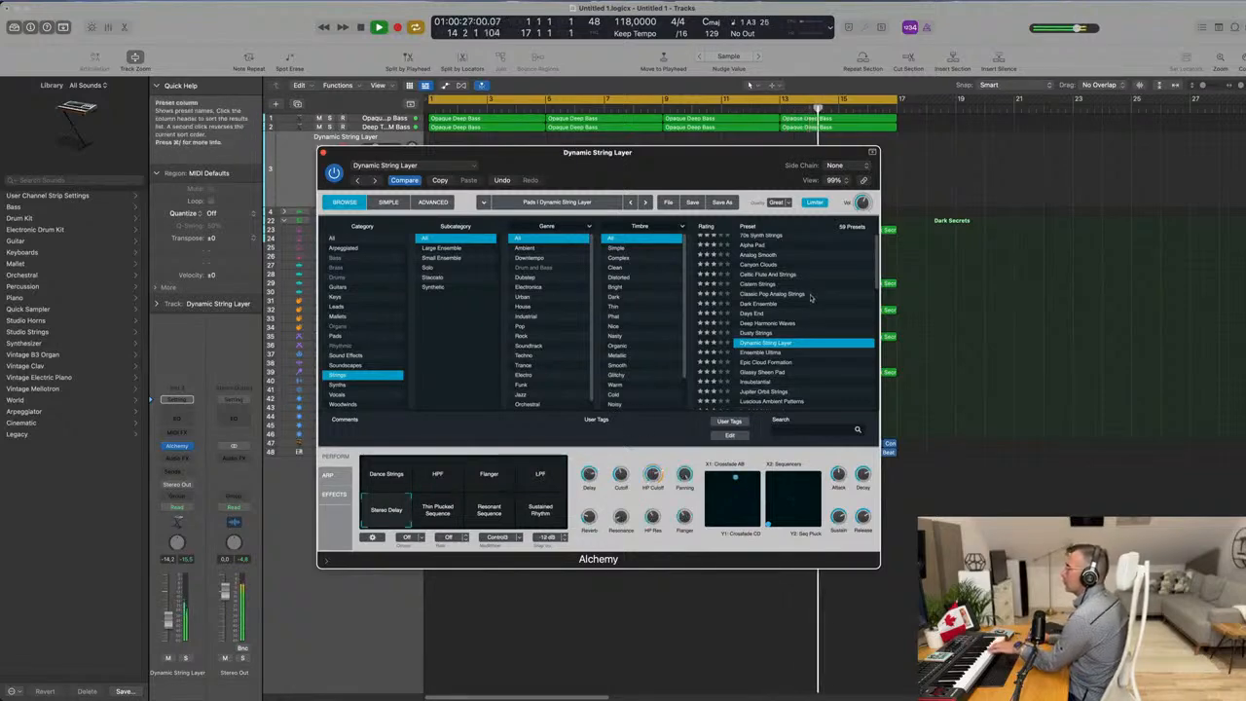
Audition the Glassy Sheen Pad and Insubstantial presets, raising the track volume slightly for Insubstantial.
scroll(771, 352, down, 3)
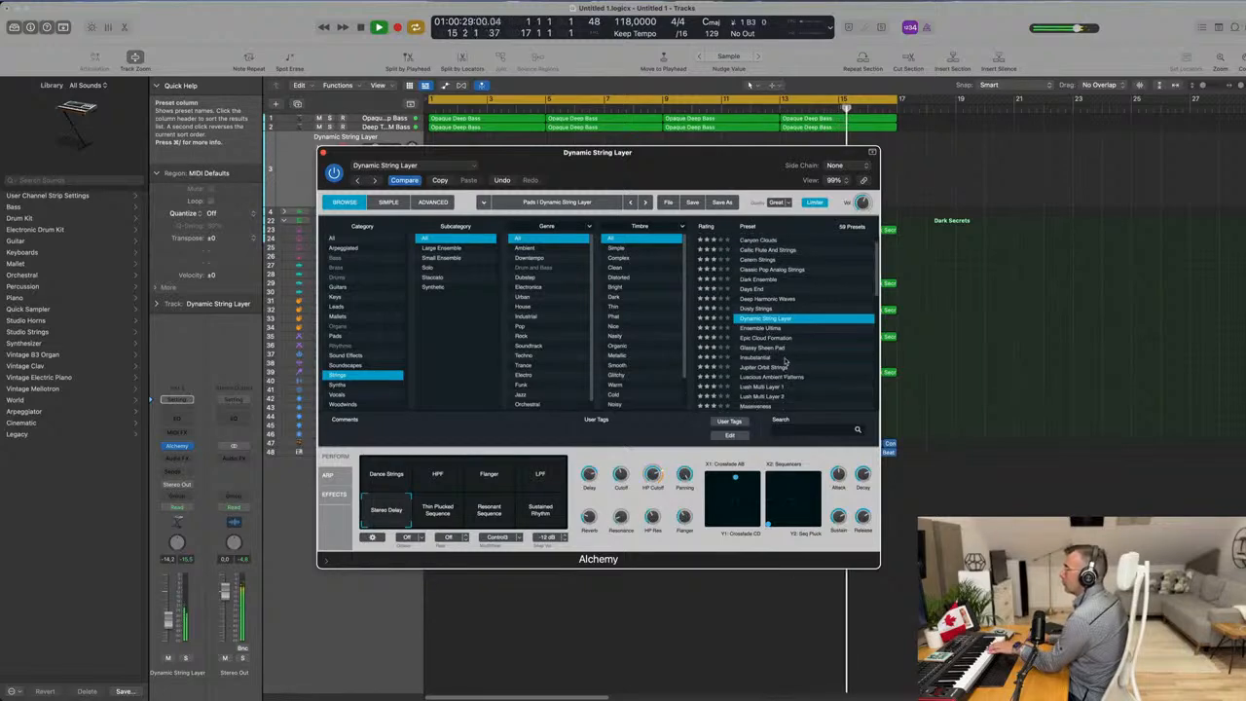
click(771, 348)
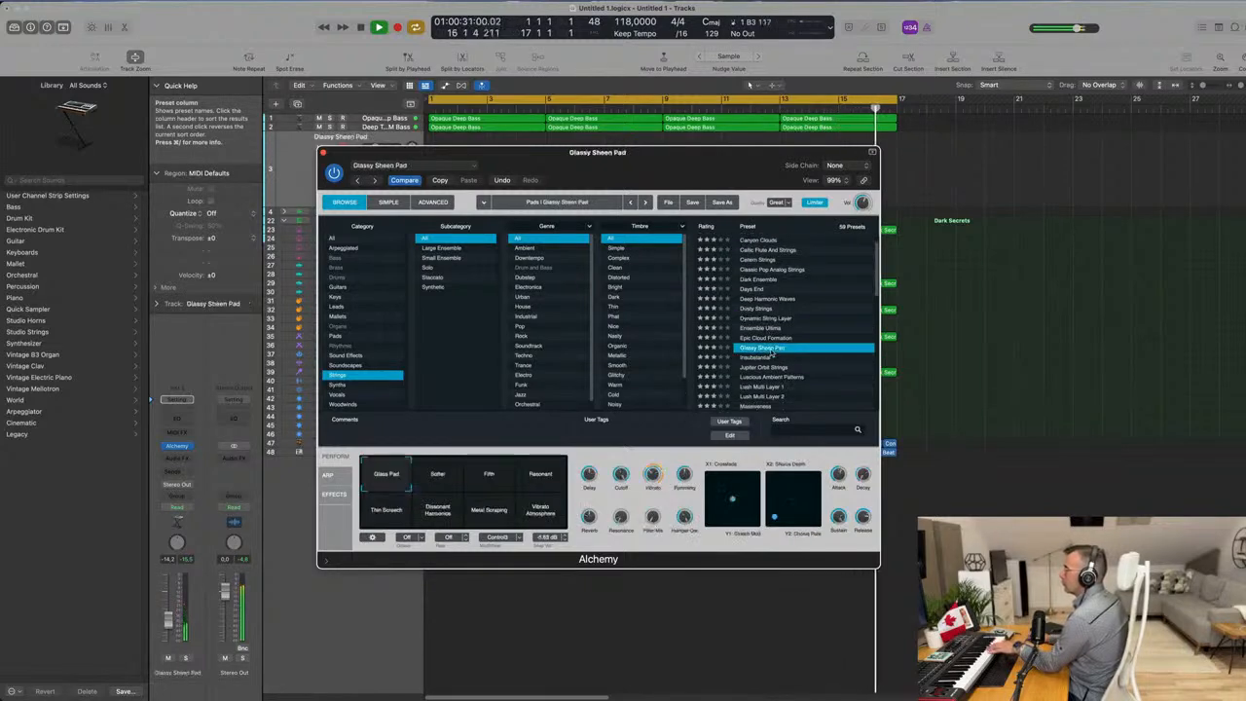
click(766, 357)
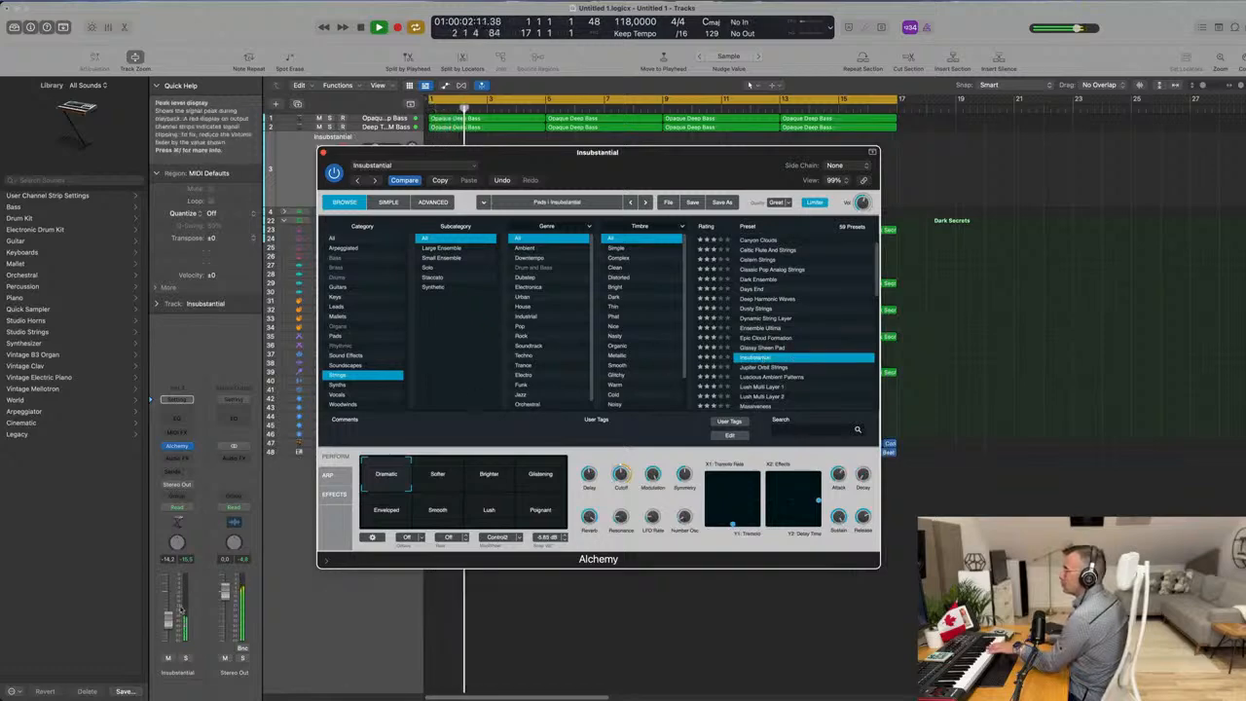
drag(168, 622, 169, 621)
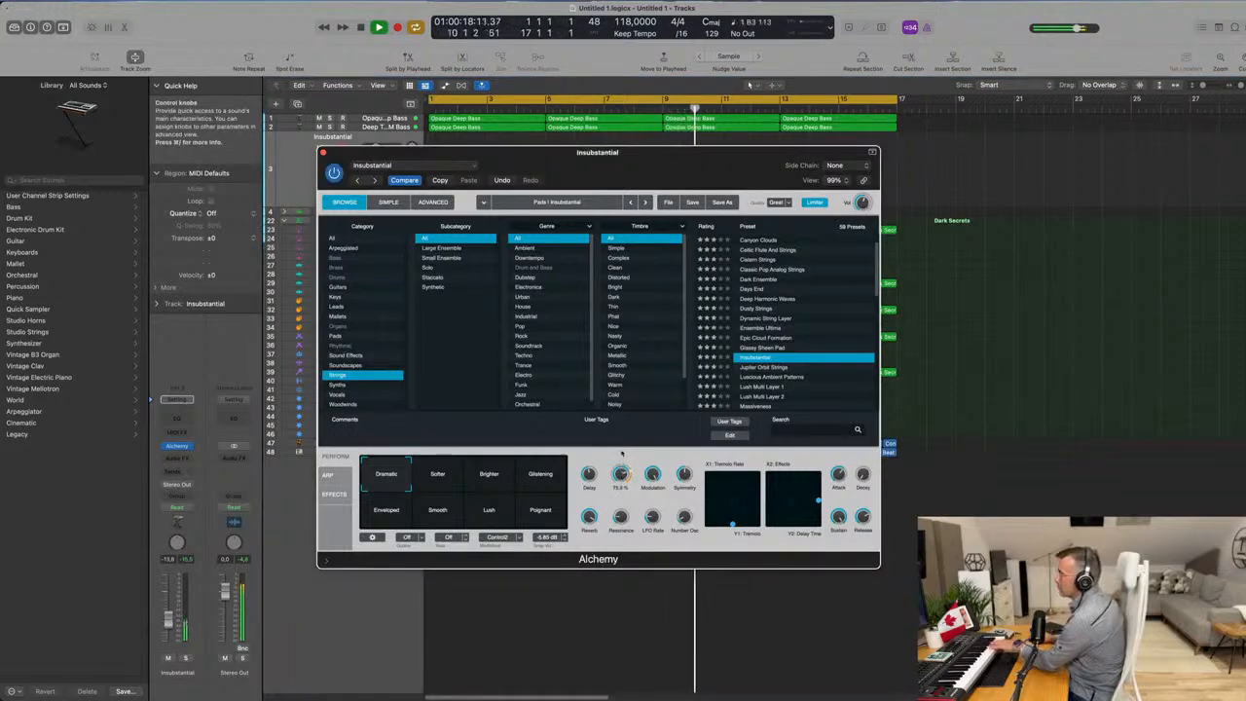
Audition Insubstantial's Softer, Brighter, Glistening, Enveloped, Lush and Poignant variations, adjusting Cutoff on Glistening, and return to Dramatic.
click(437, 476)
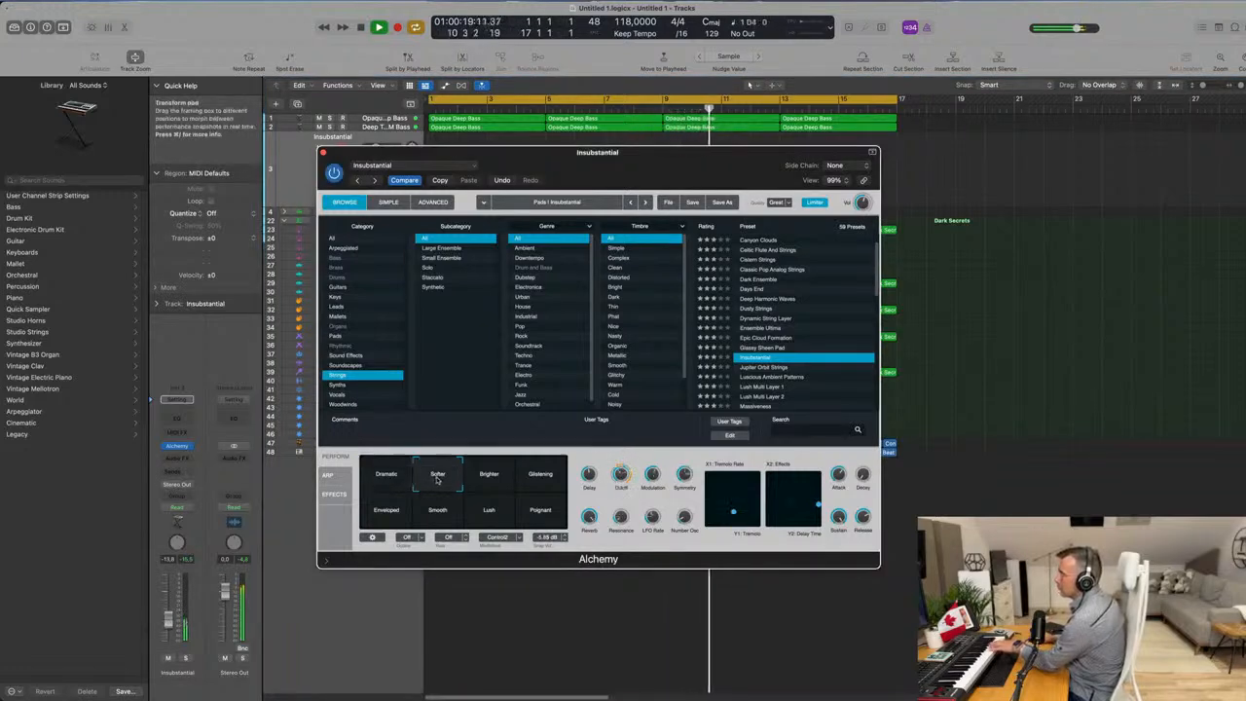
click(495, 480)
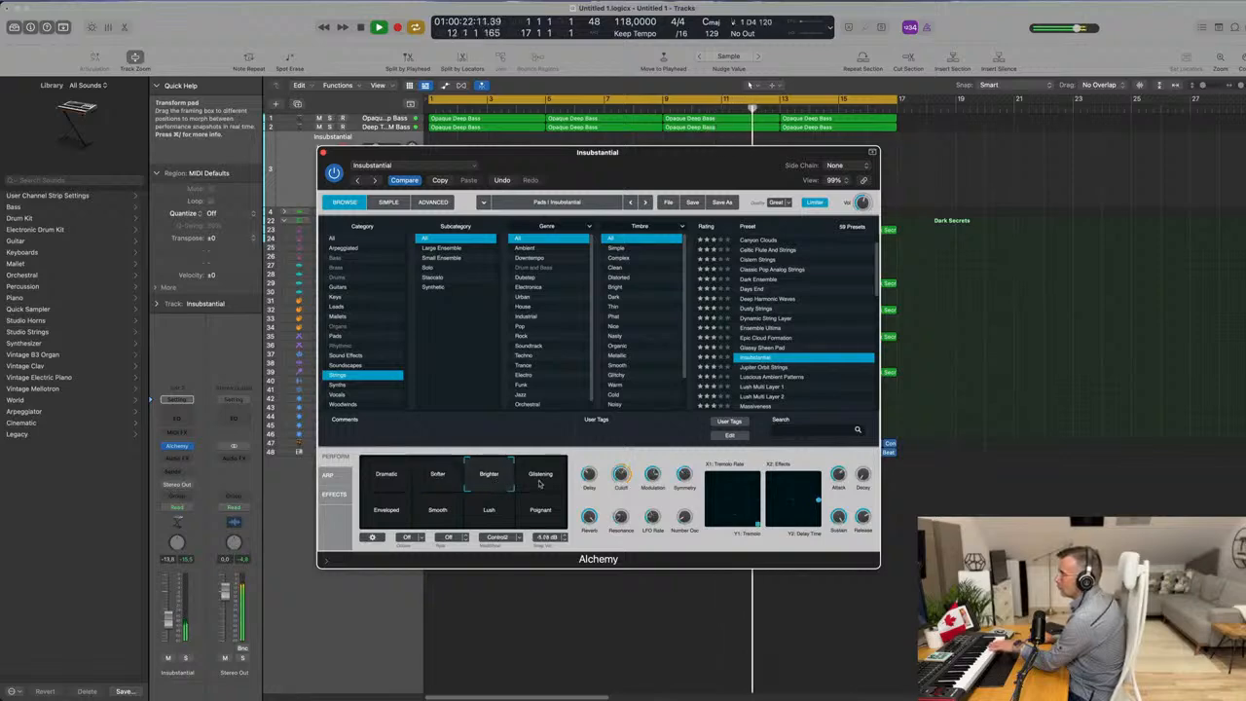
click(538, 483)
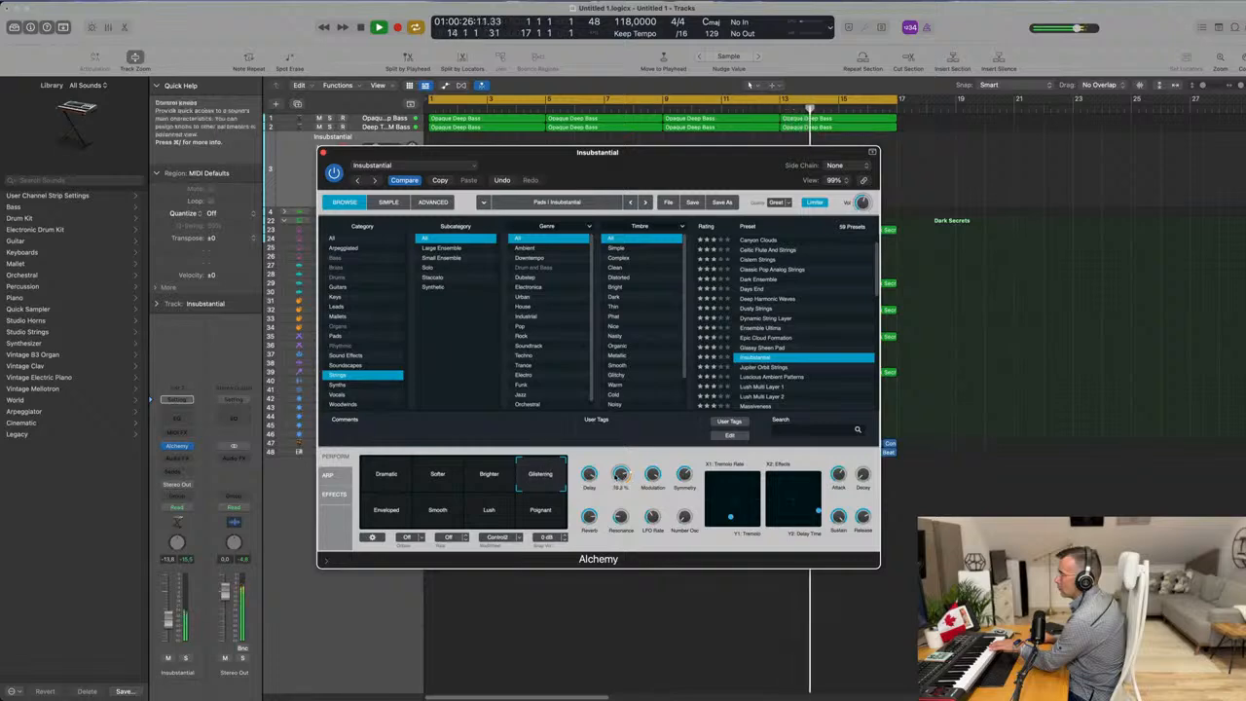
drag(620, 473, 620, 497)
click(395, 514)
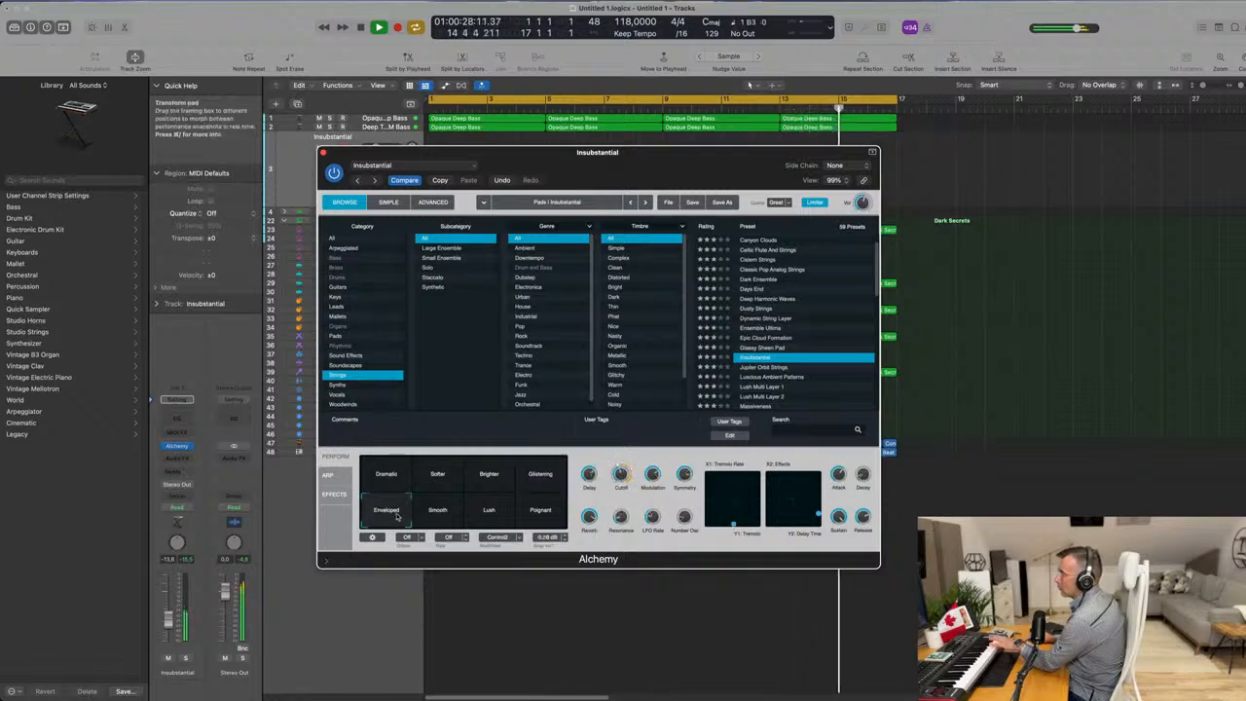
click(489, 513)
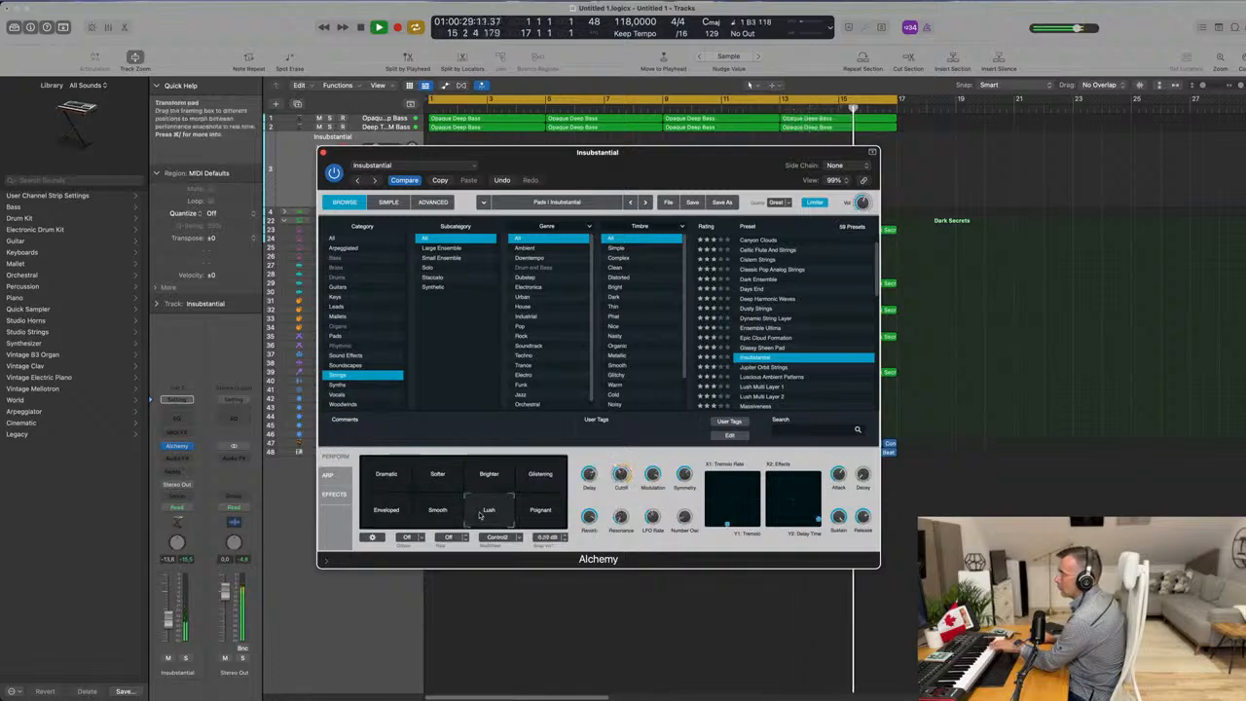
click(541, 513)
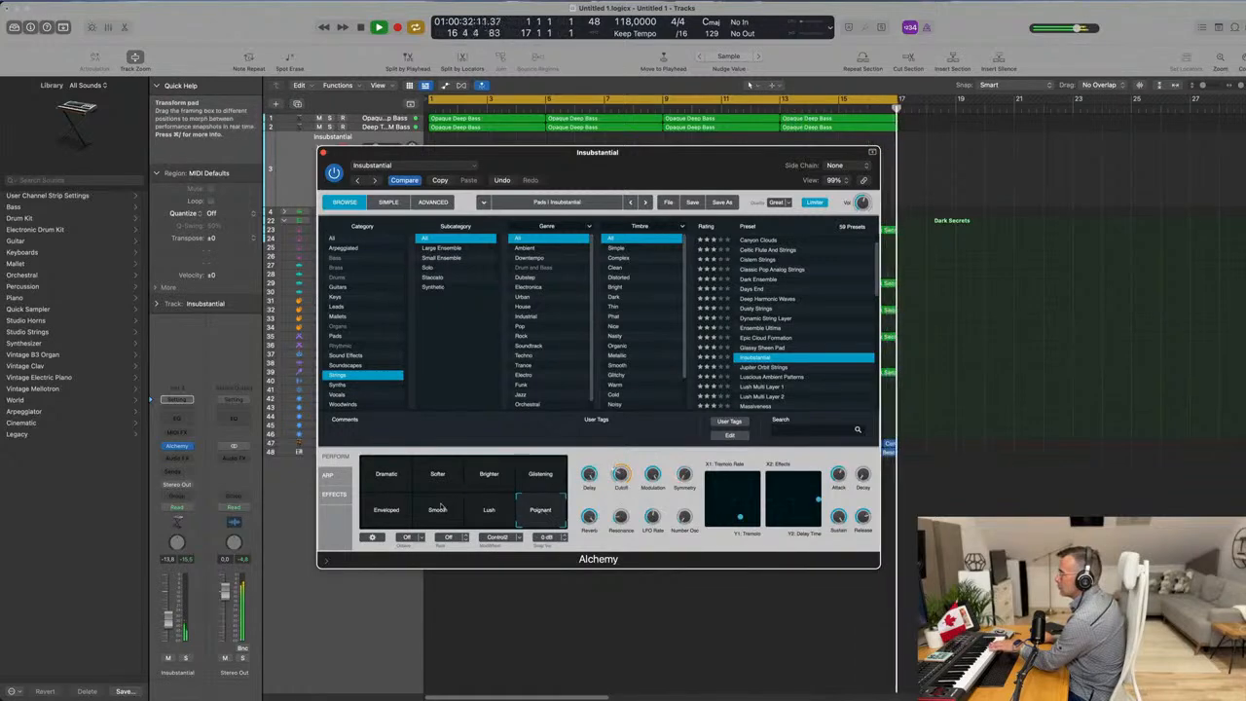
click(388, 479)
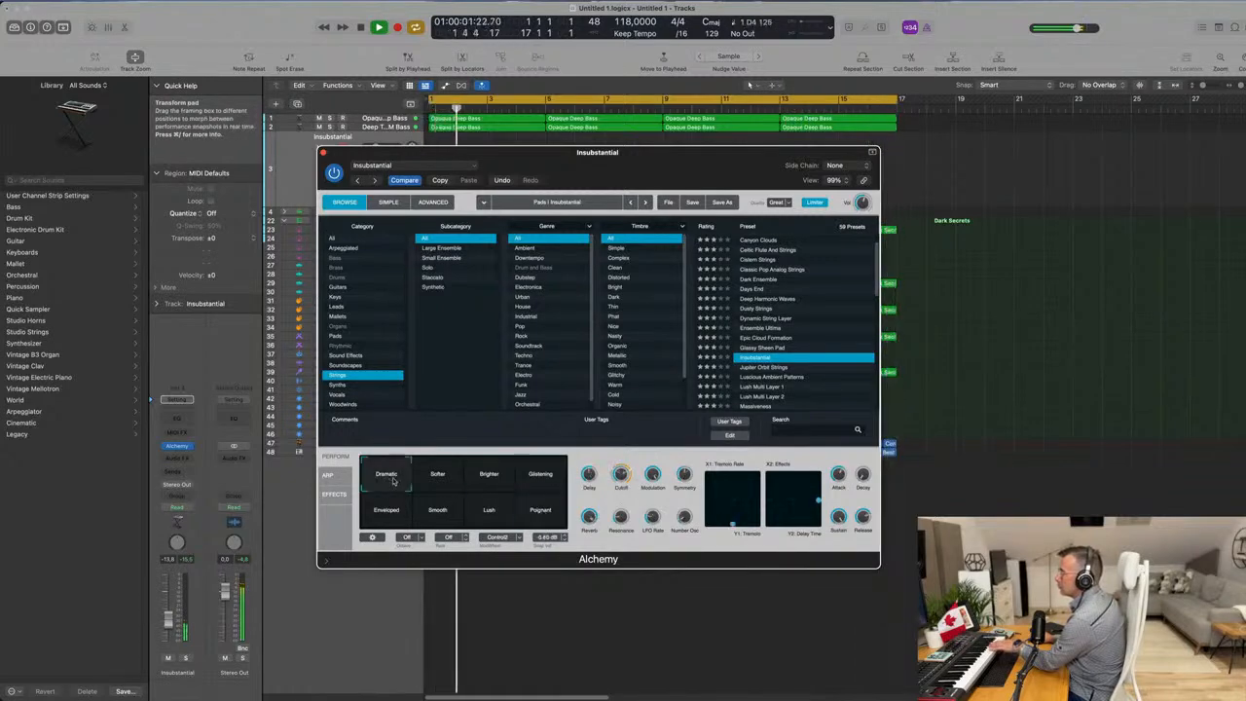
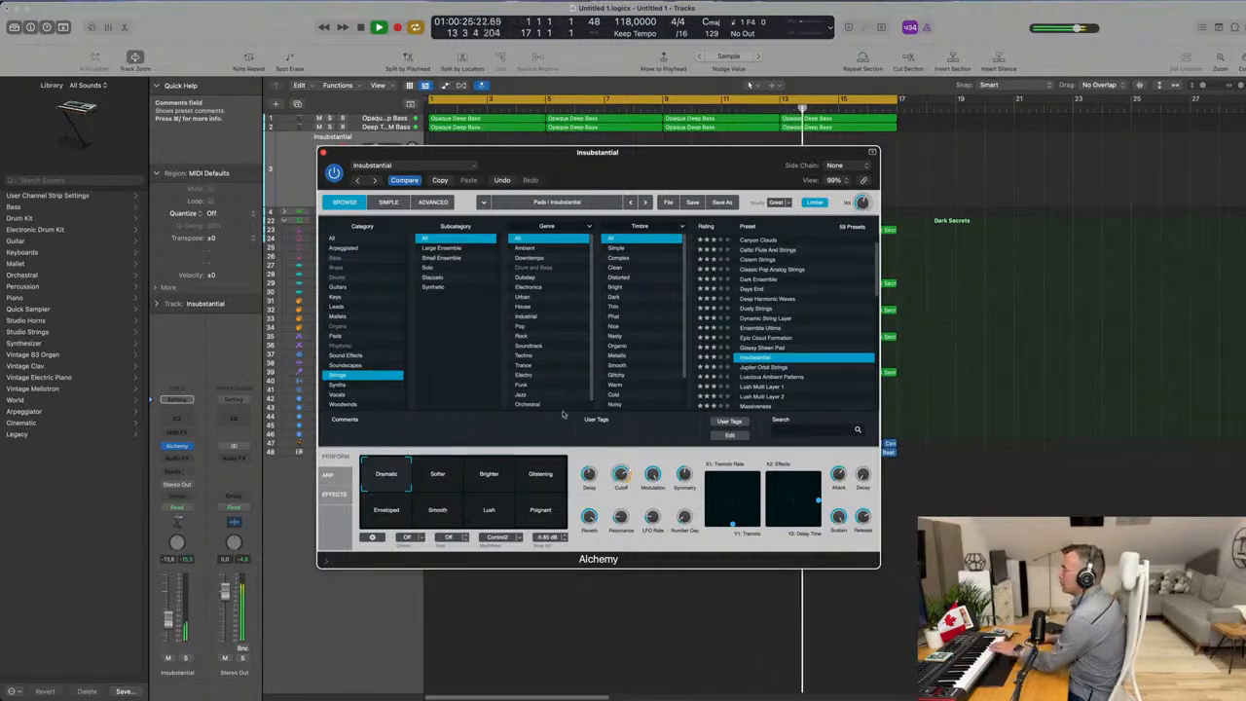
Audition the Lush Multi Layer 1, Massiveness and Mega Strings presets in Alchemy.
scroll(784, 376, down, 2)
click(771, 362)
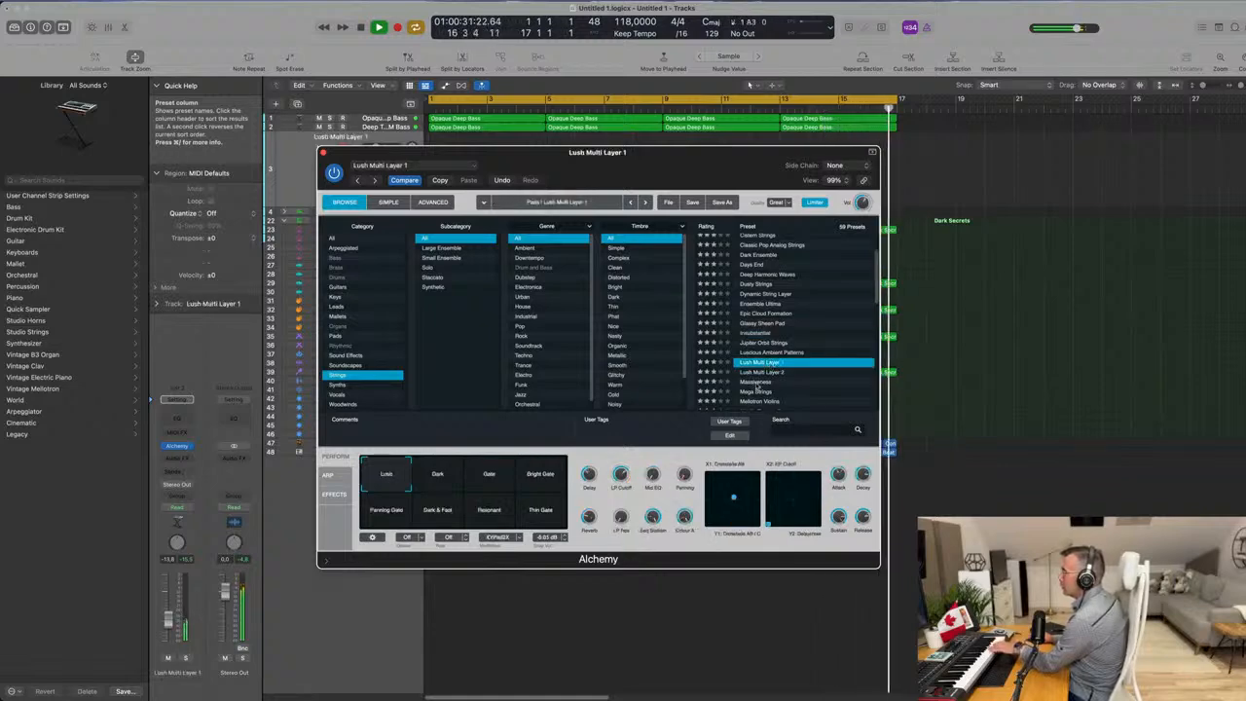
click(759, 382)
scroll(791, 359, down, 3)
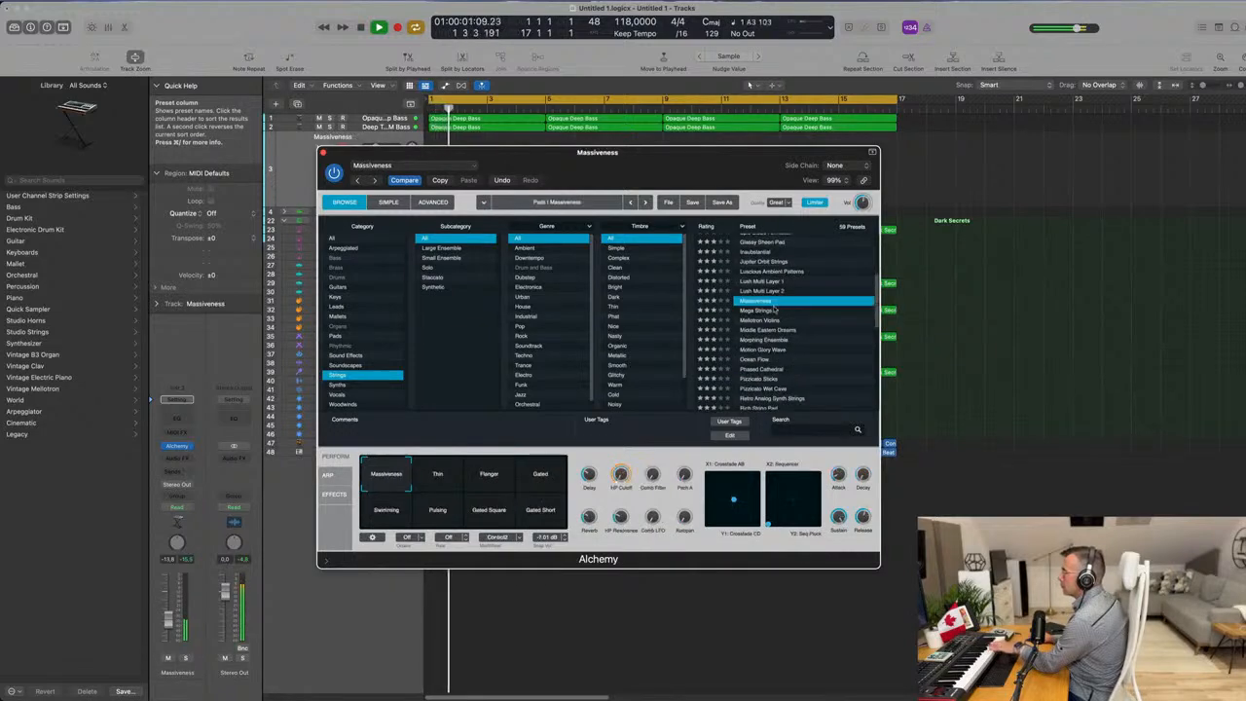
click(763, 310)
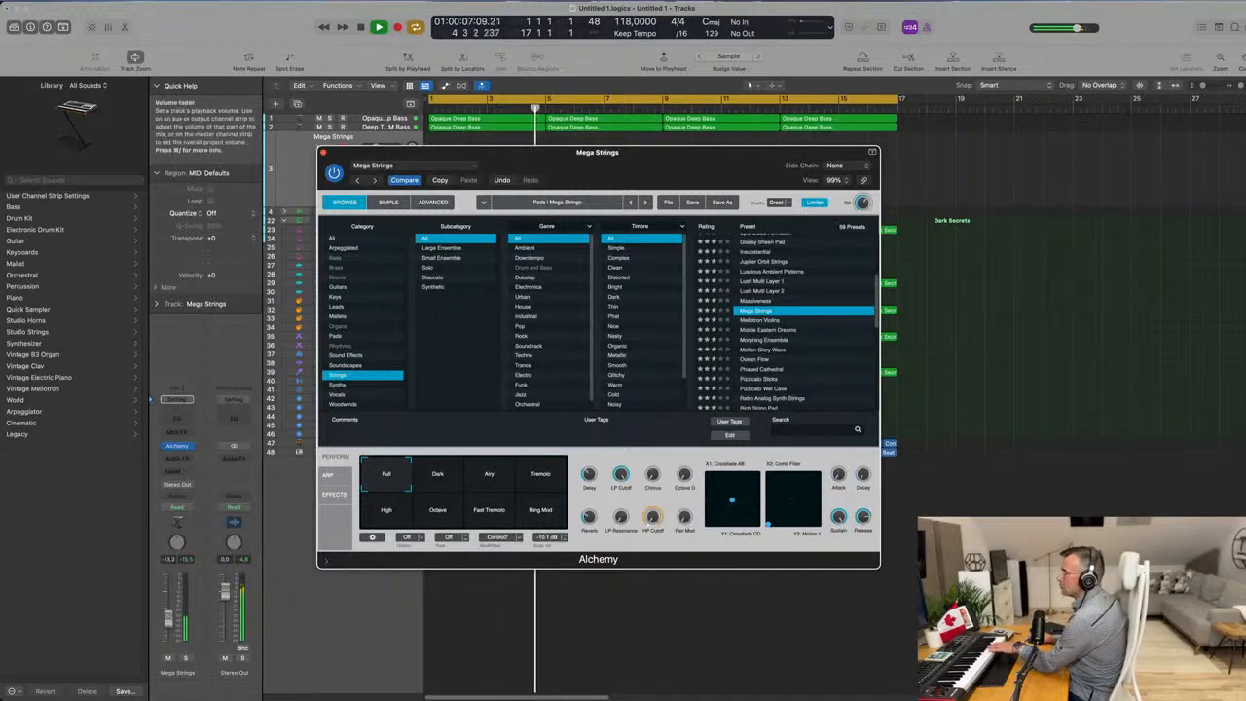
Audition Mega Strings' Dark, Tremolo, Airy, Fast Tremolo, Octave, Ring Mod and High variations.
click(437, 474)
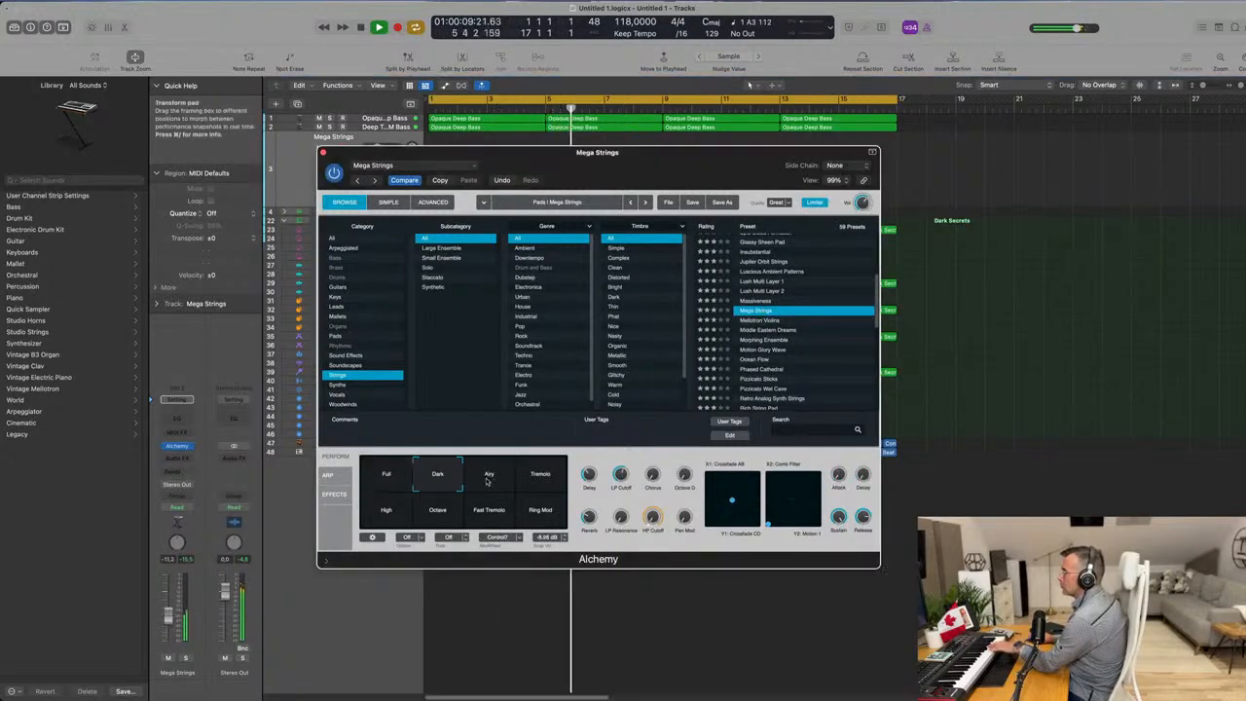
click(541, 475)
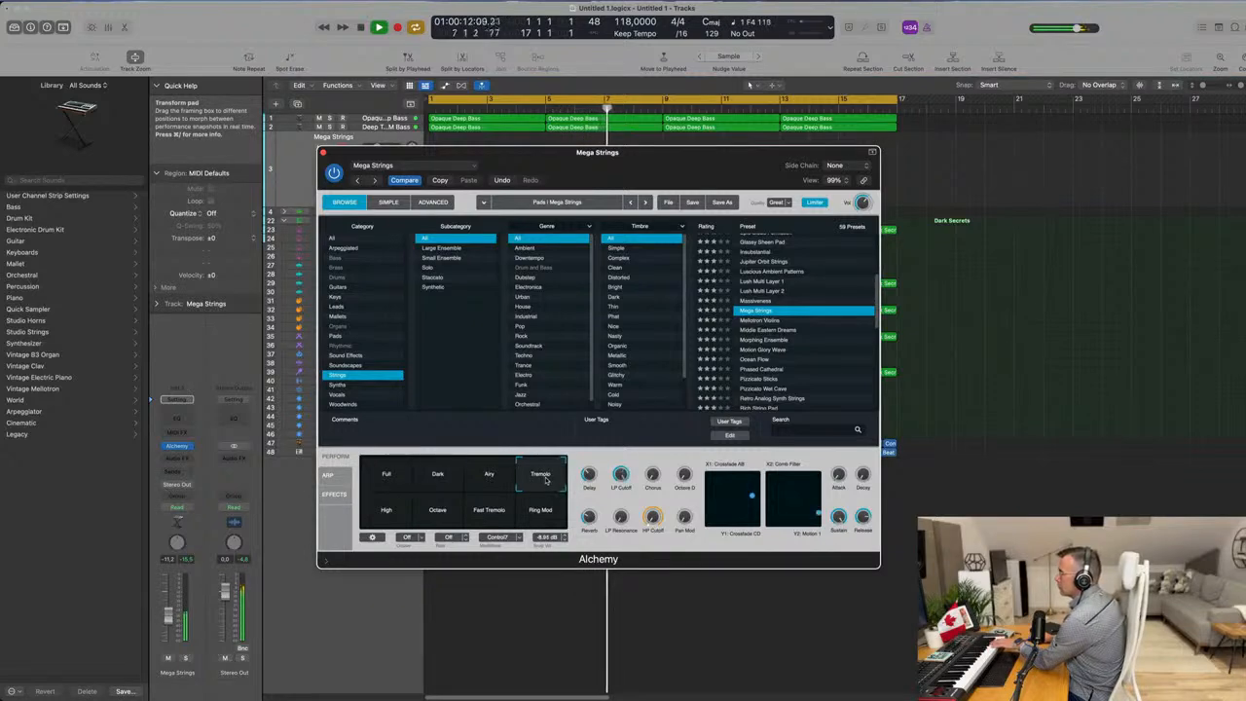
click(492, 482)
click(489, 508)
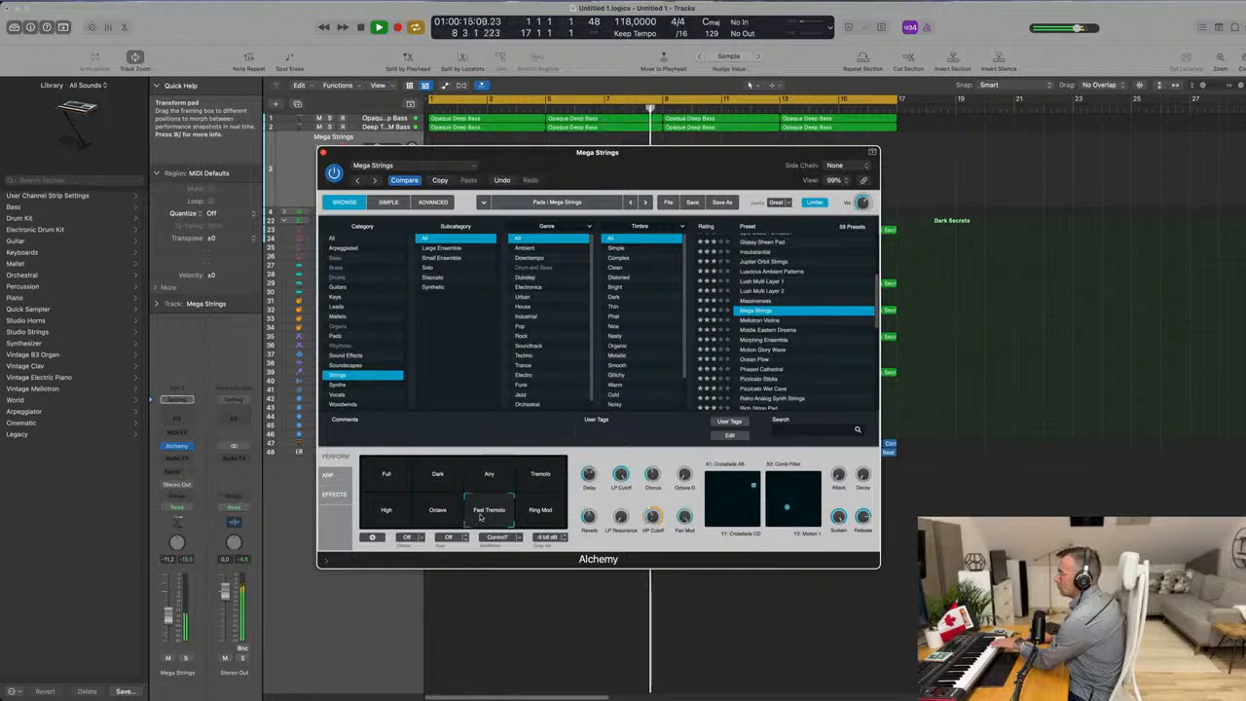
click(435, 514)
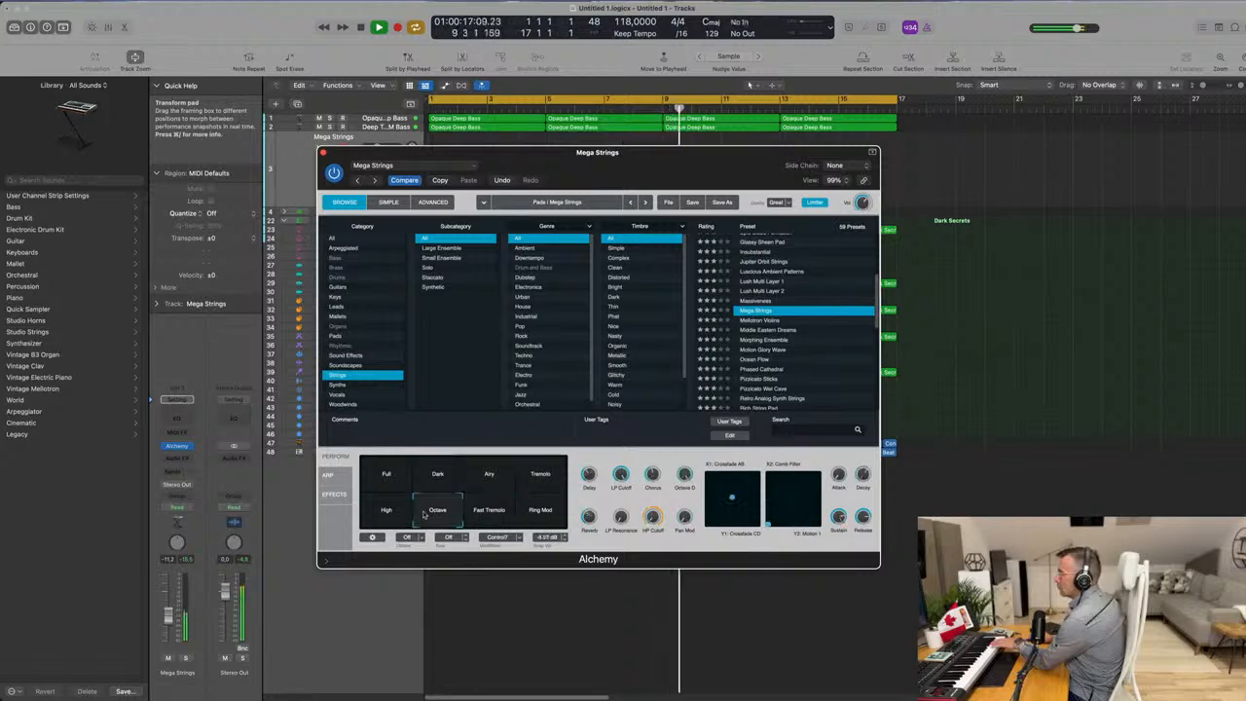
click(384, 514)
click(538, 514)
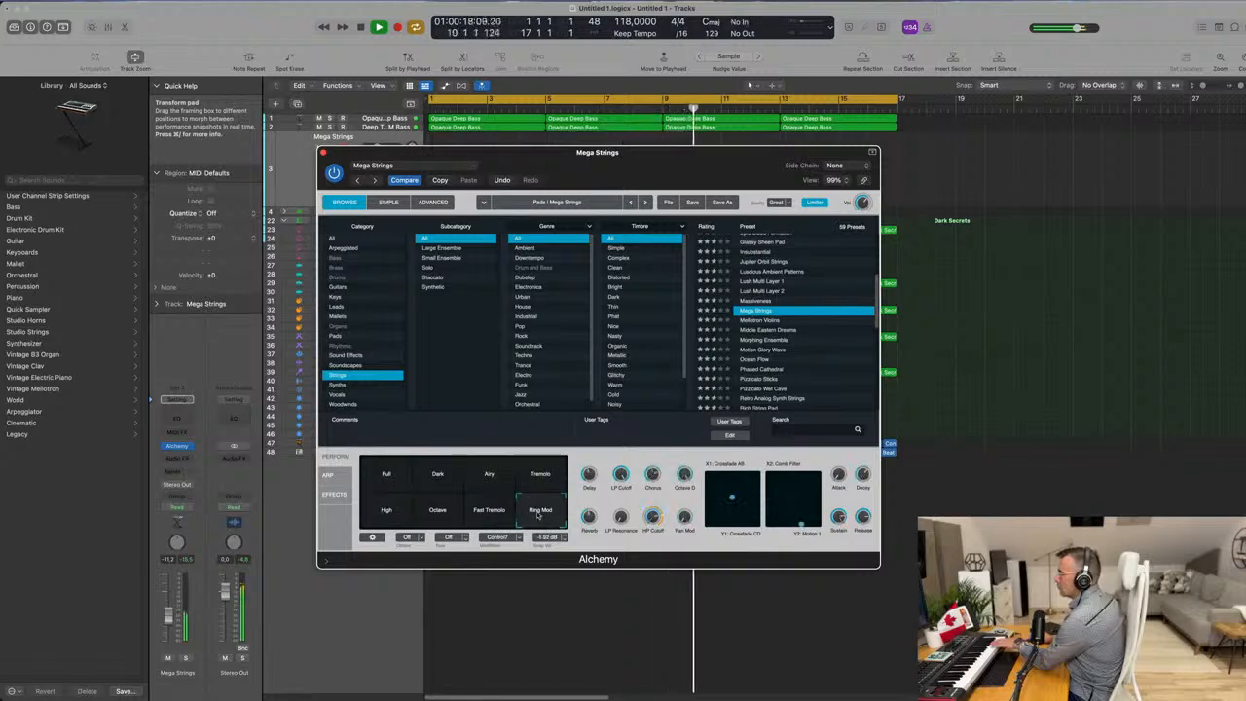
click(384, 514)
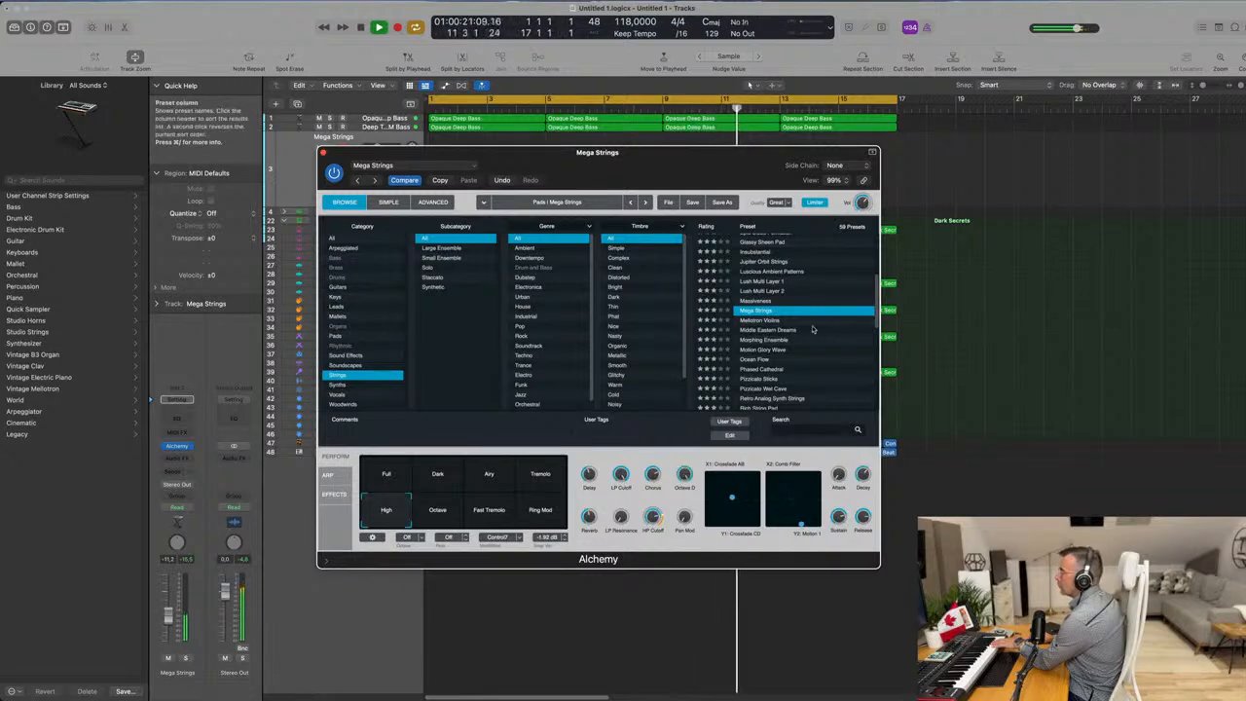
Audition Pizzicato Sticks and Pizzicato Wet Cave, and load the Retro Analog Synth Strings preset in Alchemy.
scroll(803, 296, down, 2)
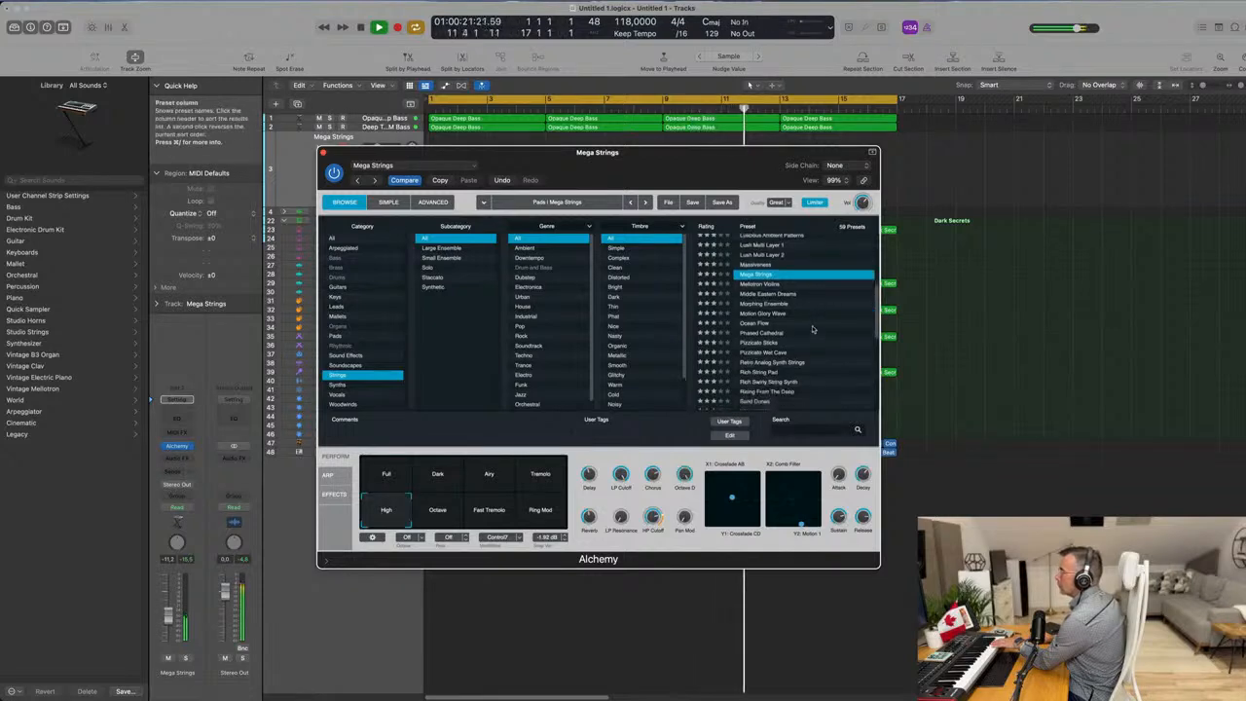
click(763, 344)
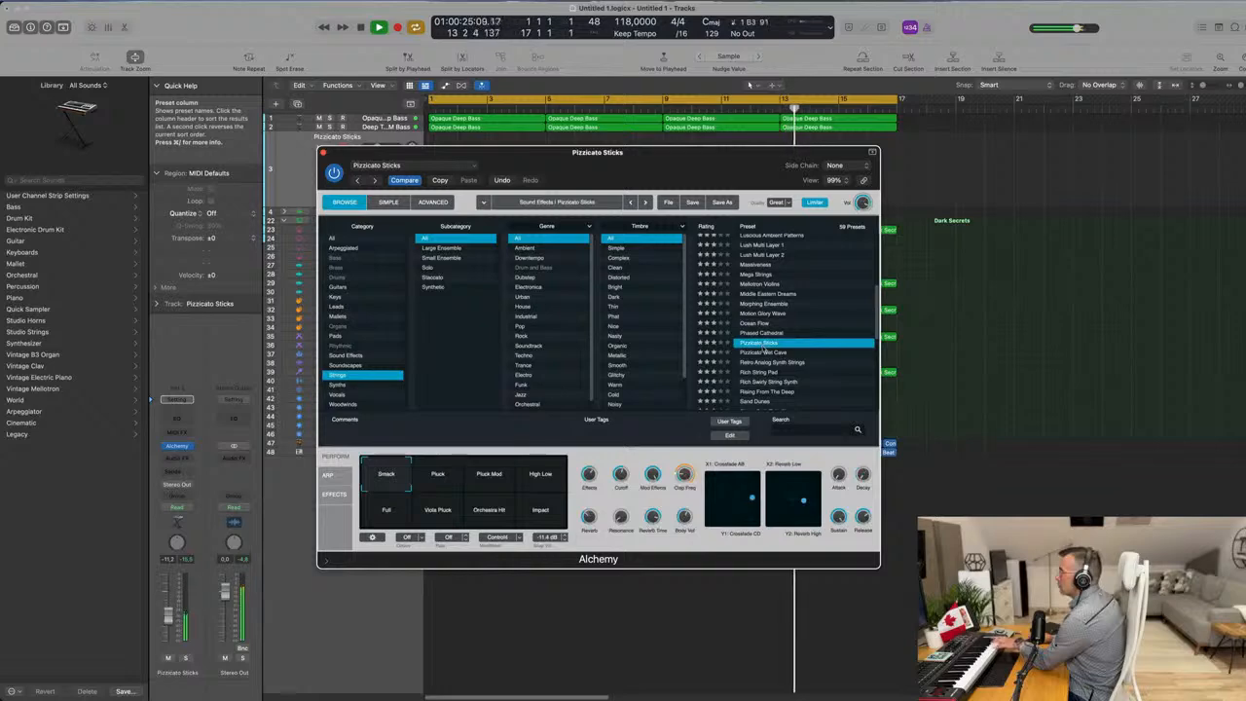
click(764, 352)
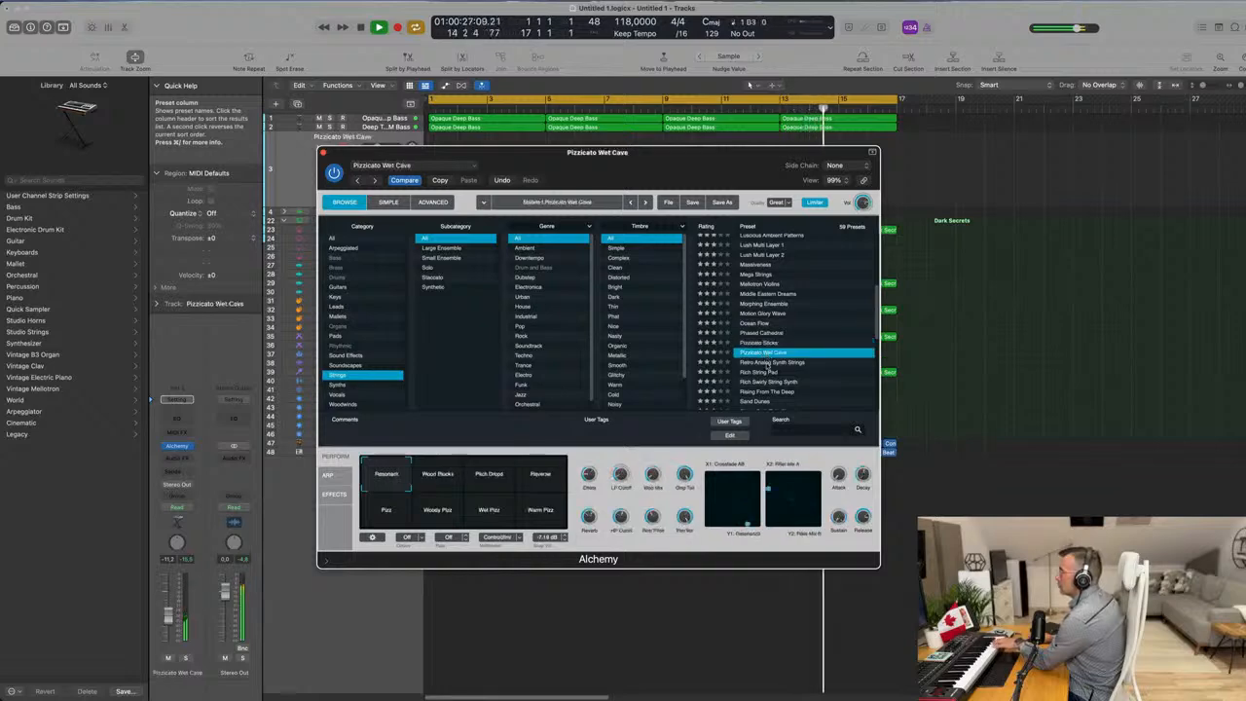
click(769, 362)
scroll(771, 364, down, 3)
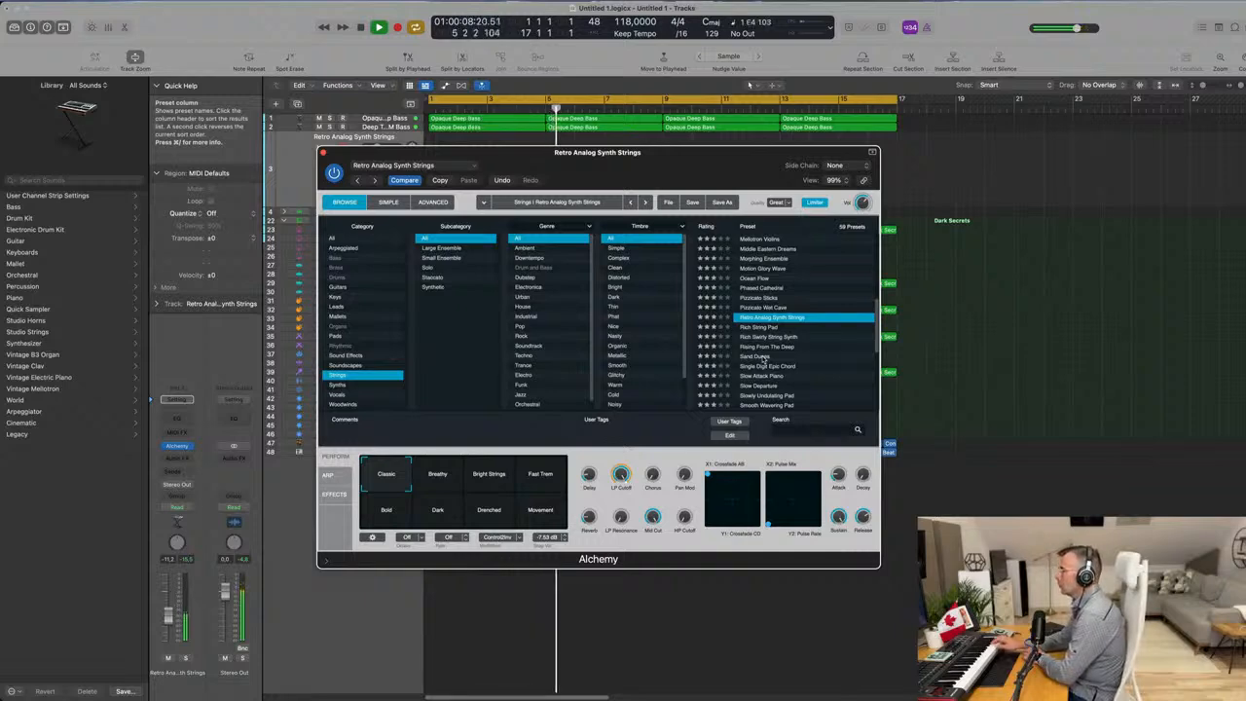
Record a MIDI part on the Retro Analog Synth Strings track over bars 7 to 15 and uncover the track area behind Alchemy.
key(r)
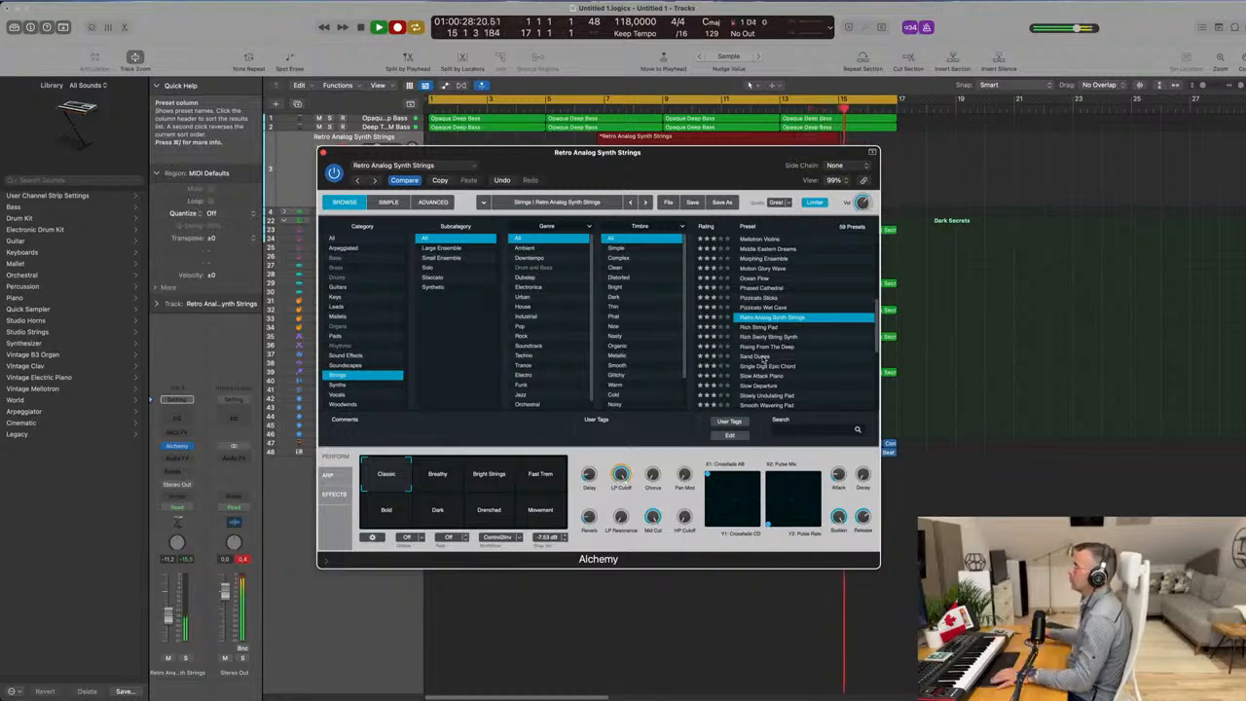
drag(734, 174, 834, 373)
key(space)
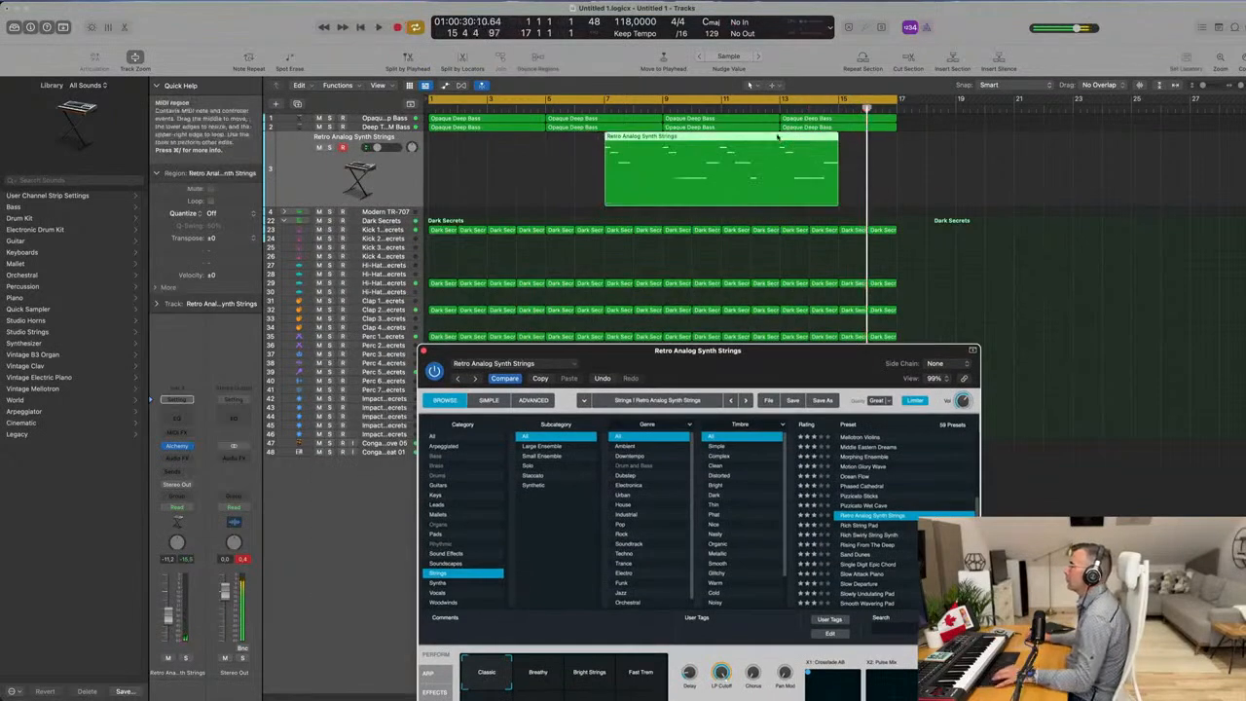
Split the recorded strings region at bar 13, splitting crossing notes, and delete the section before bar 13.
super+double_click(779, 184)
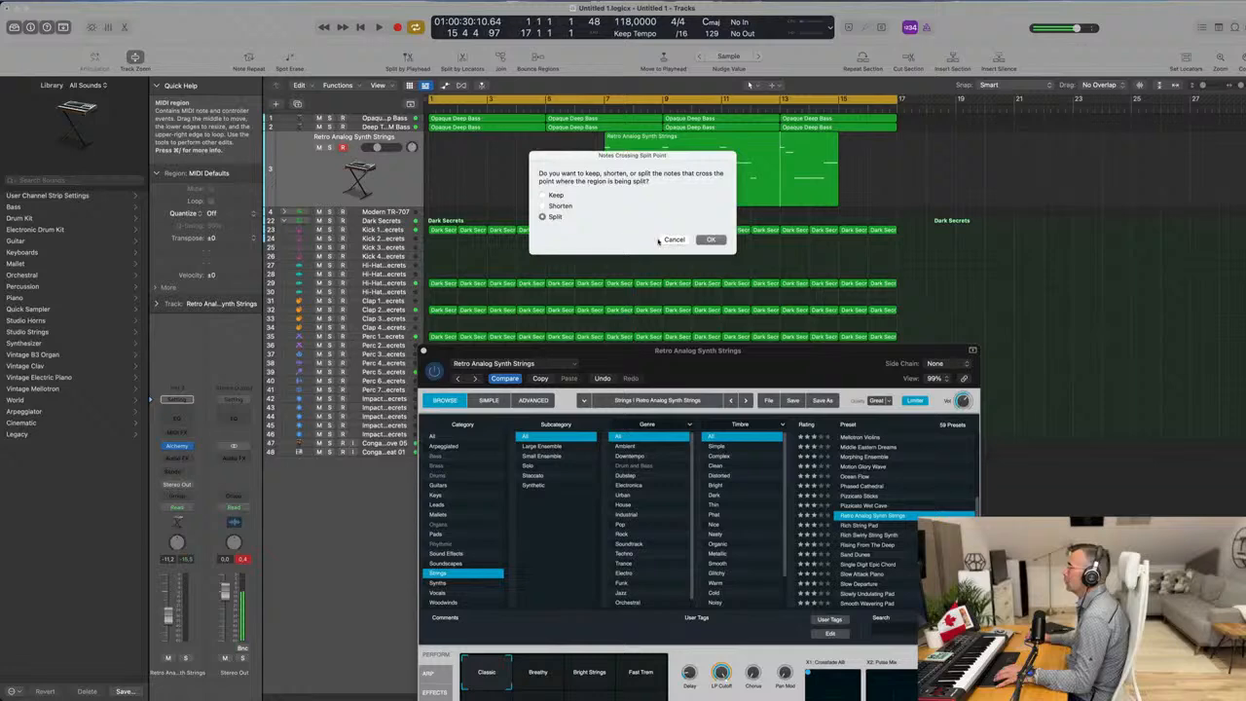
click(710, 238)
key(Delete)
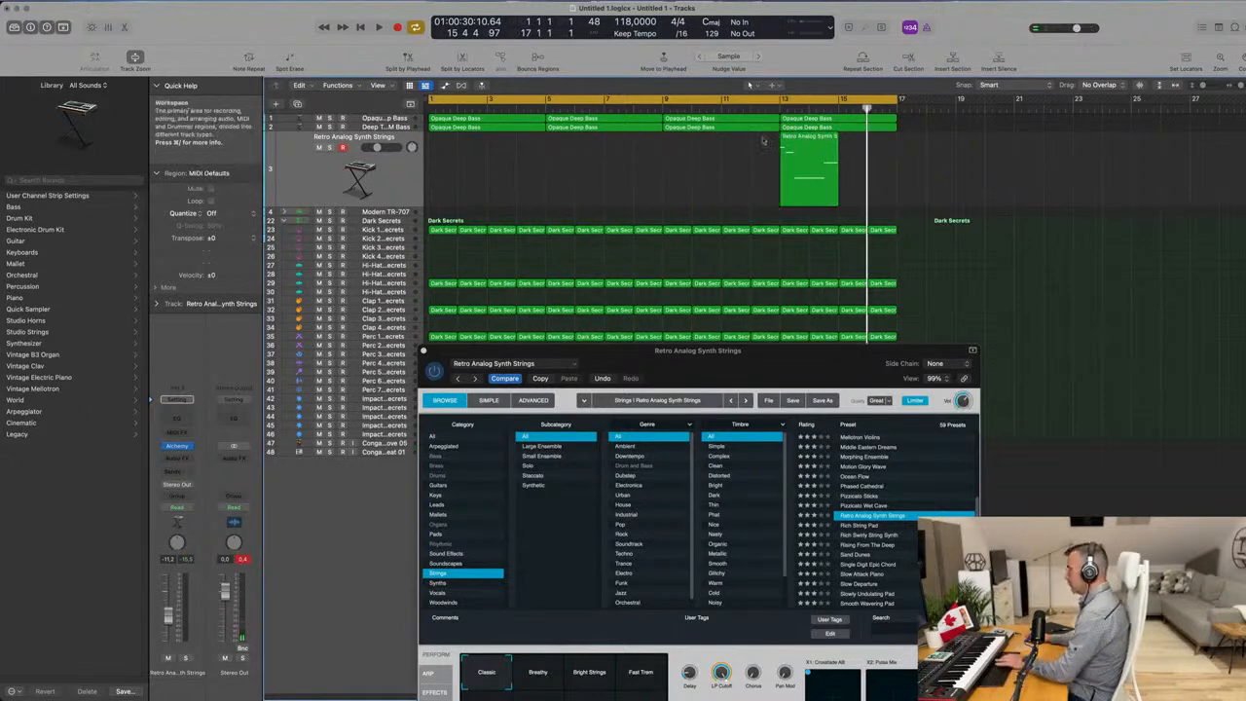
Move the remaining two-bar strings region to bar 1 and play it back.
click(802, 153)
drag(453, 166, 412, 167)
key(space)
Open the strings region in the Piano Roll and move the Alchemy window clear of the editor.
double_click(465, 139)
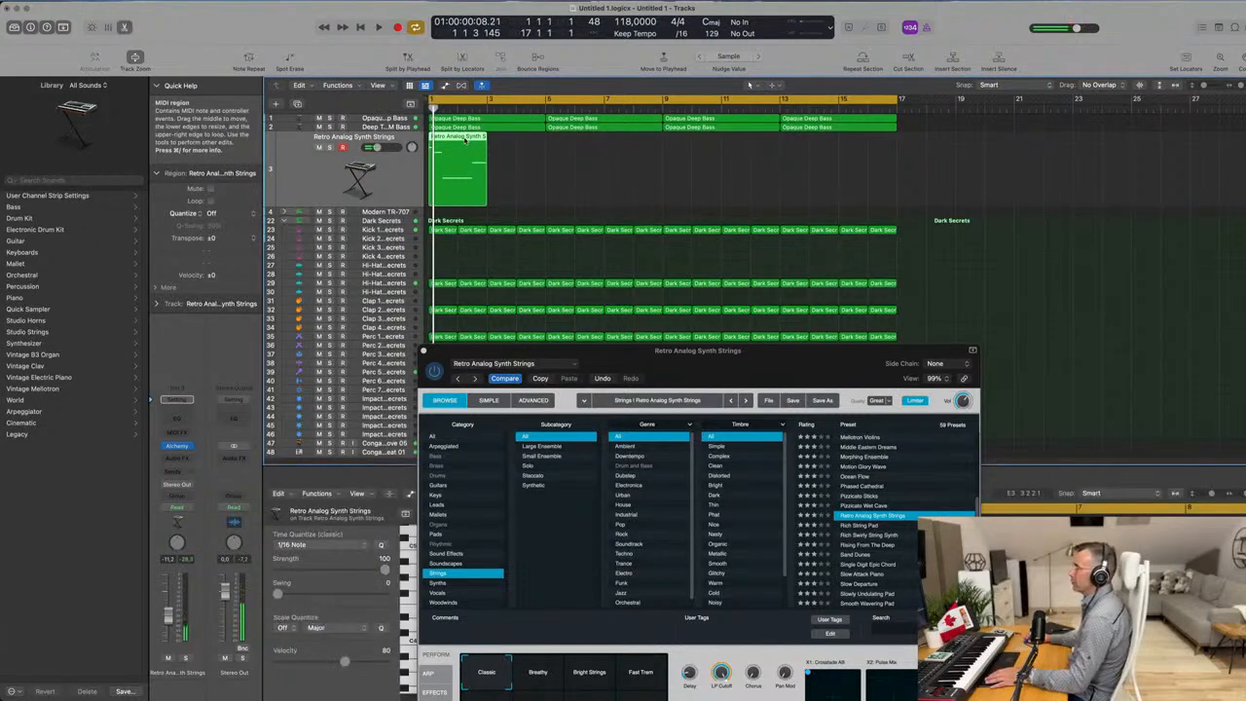
double_click(465, 140)
drag(673, 354, 1001, 173)
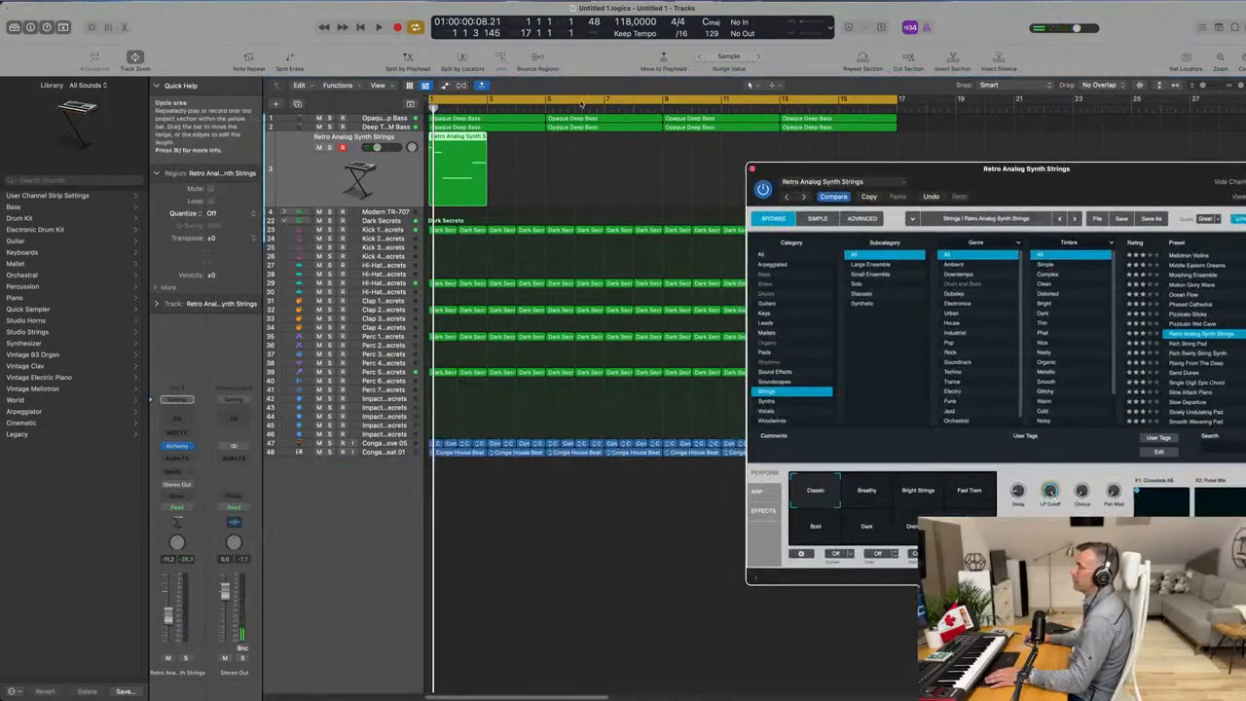
double_click(460, 137)
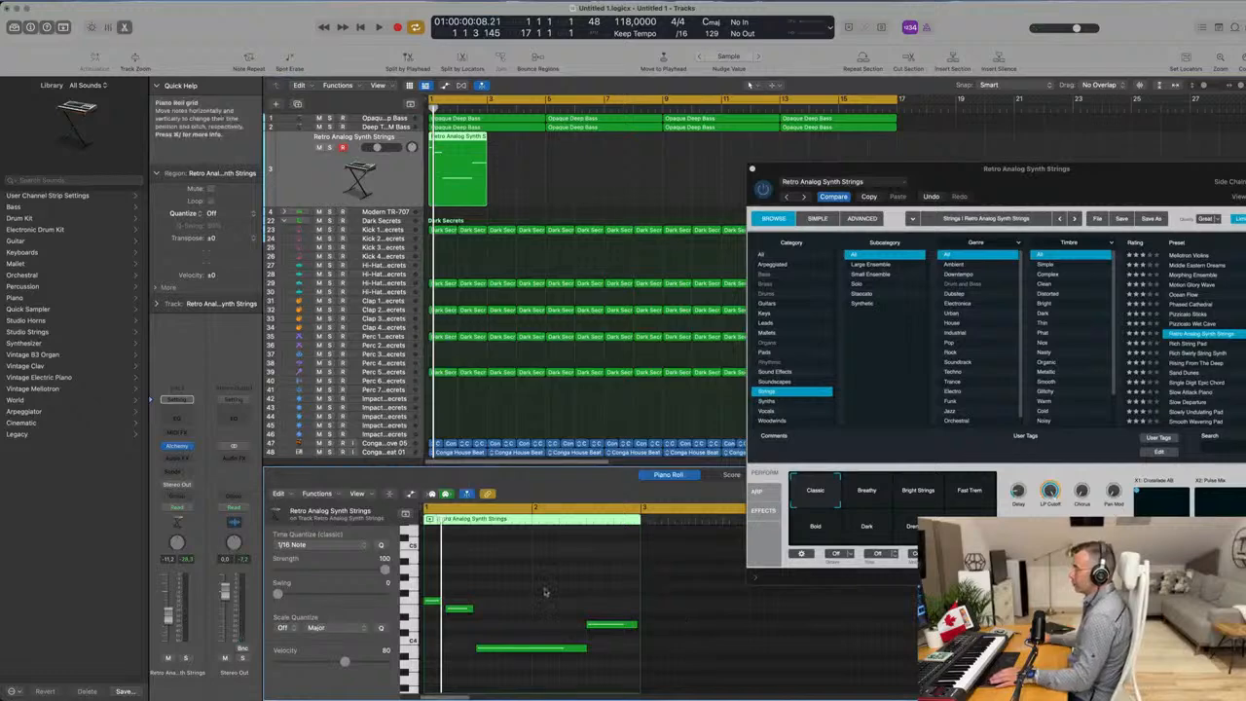
Try adjusting the position and length of the first two notes in the strings region while playing it back.
key(space)
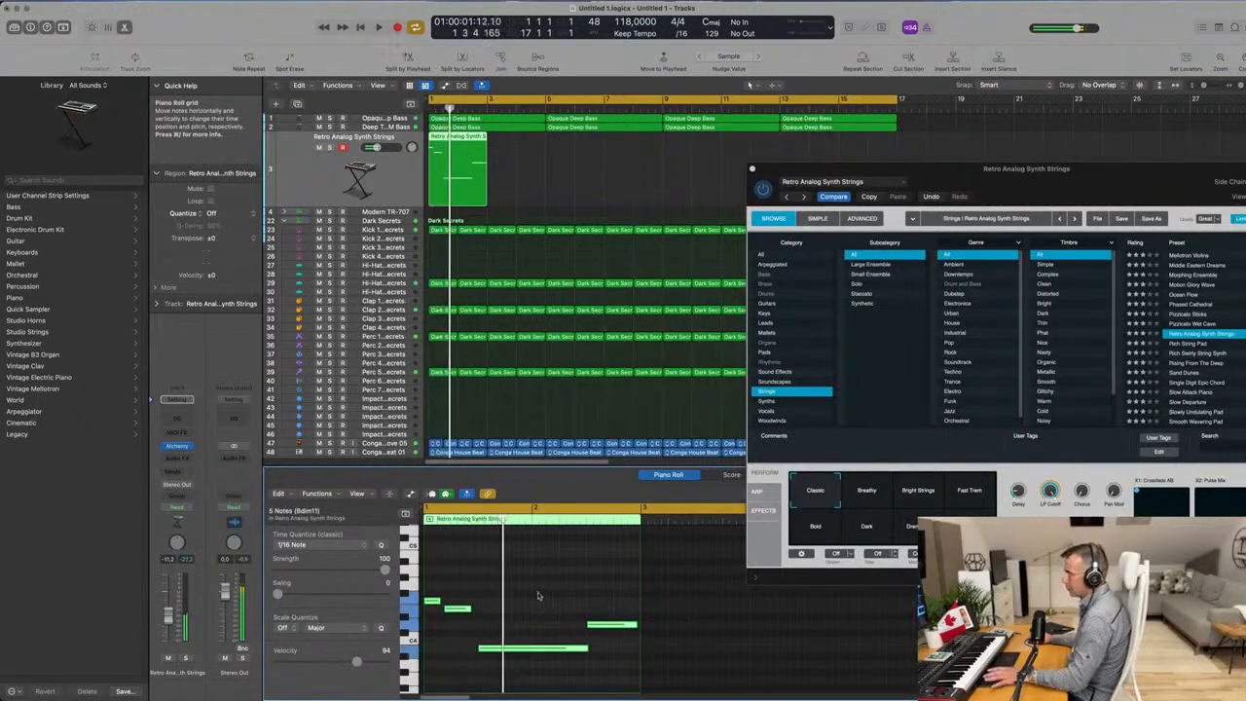
scroll(544, 593, up, 5)
key(space)
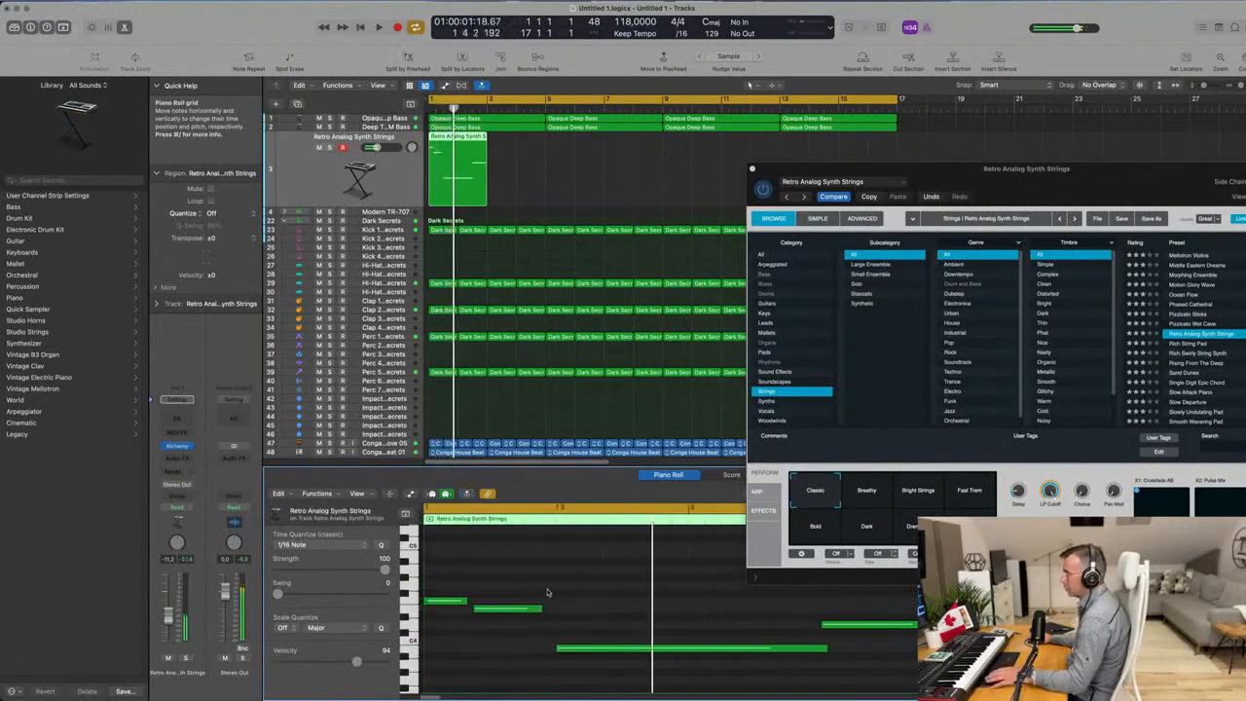
drag(493, 615, 455, 602)
key(space)
drag(505, 610, 469, 602)
key(space)
key(space)
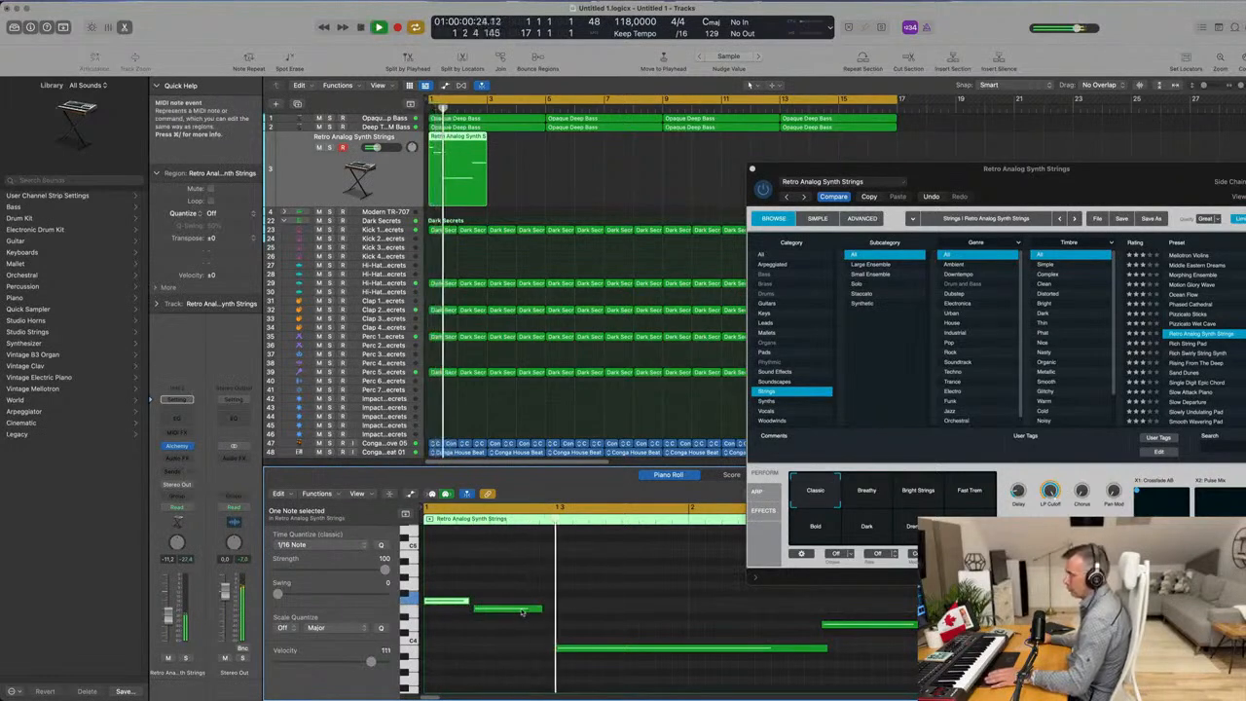
Undo the trial edits to the first two strings notes.
key(super+z)
key(super+z)
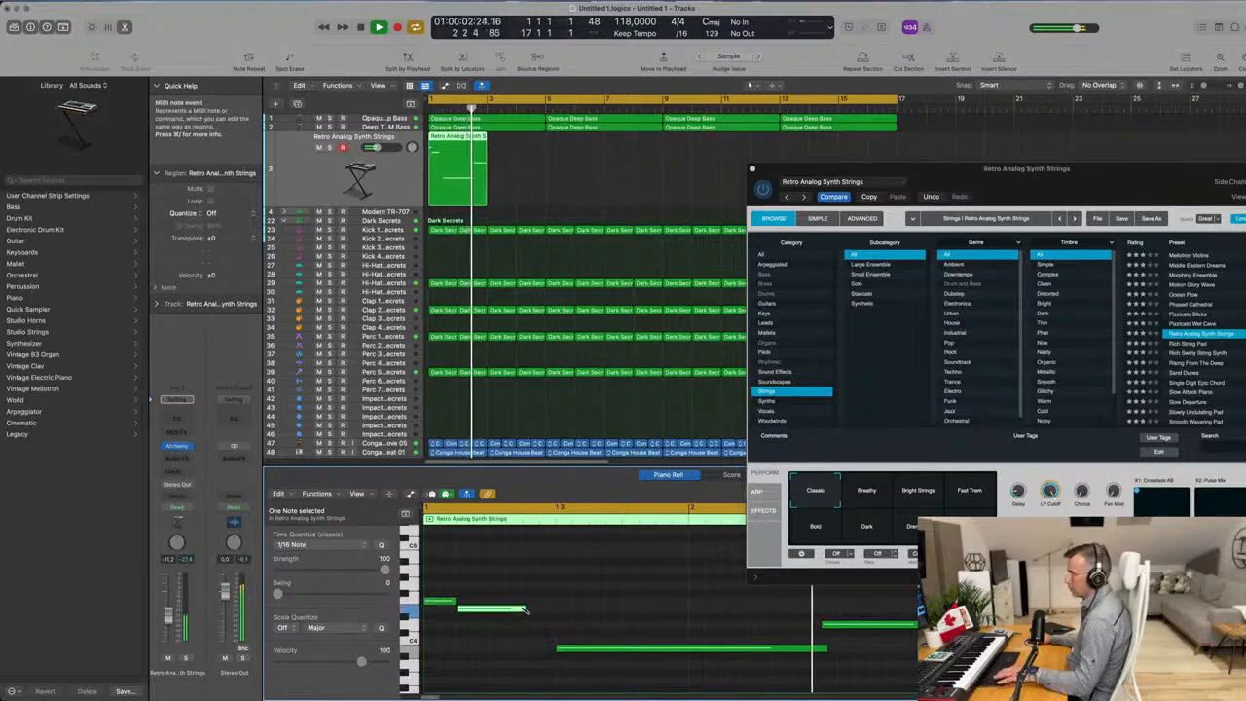
key(super+z)
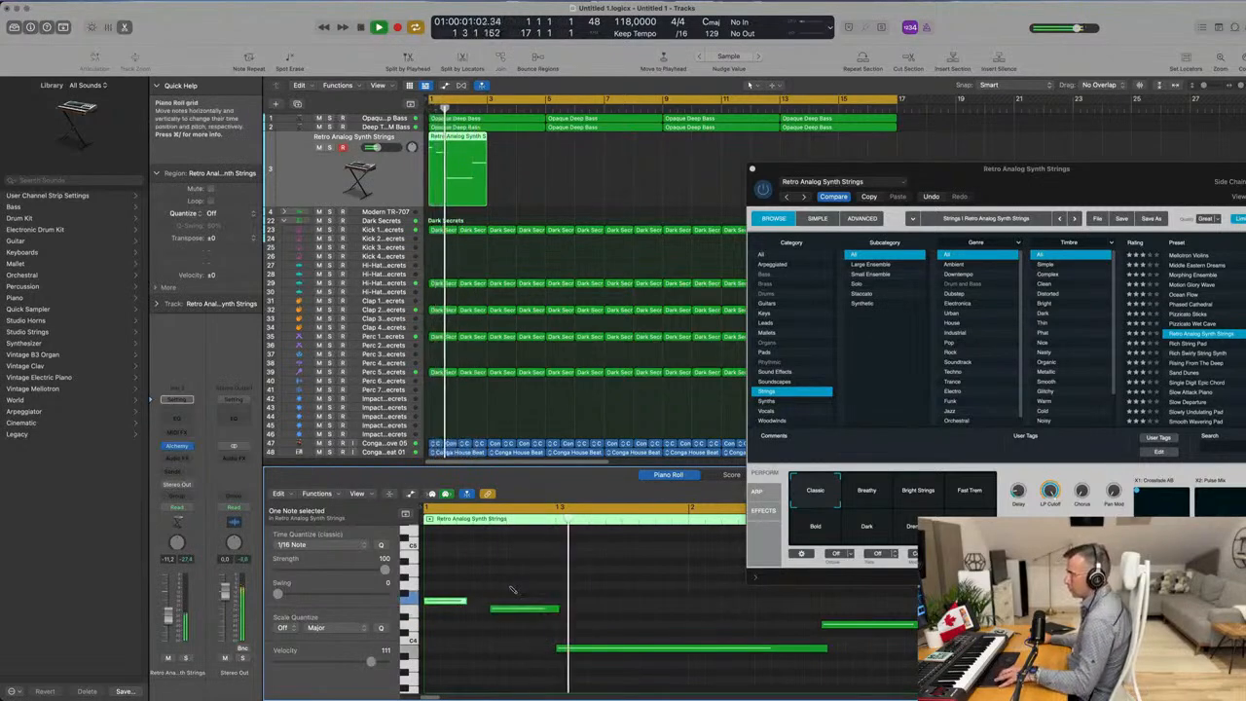
key(super+z)
scroll(542, 598, down, 3)
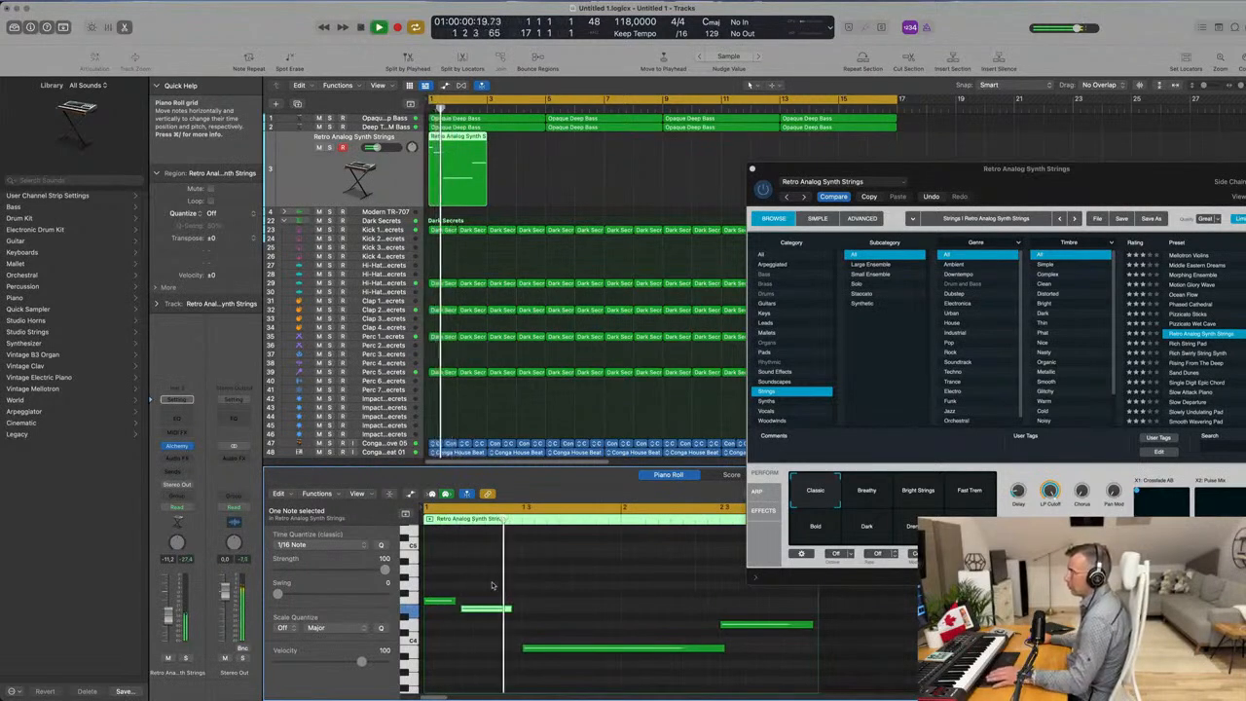
Select all notes of the strings region, listen to the phrase and clear the selection.
click(586, 614)
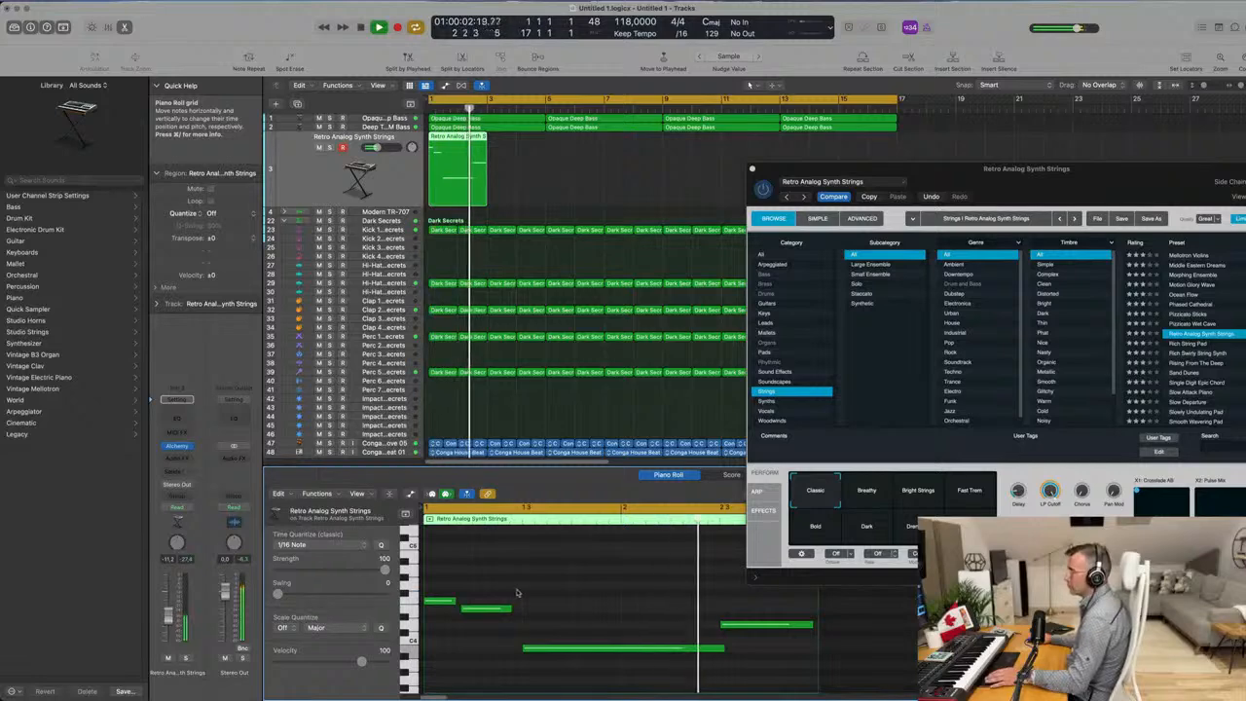
key(super+a)
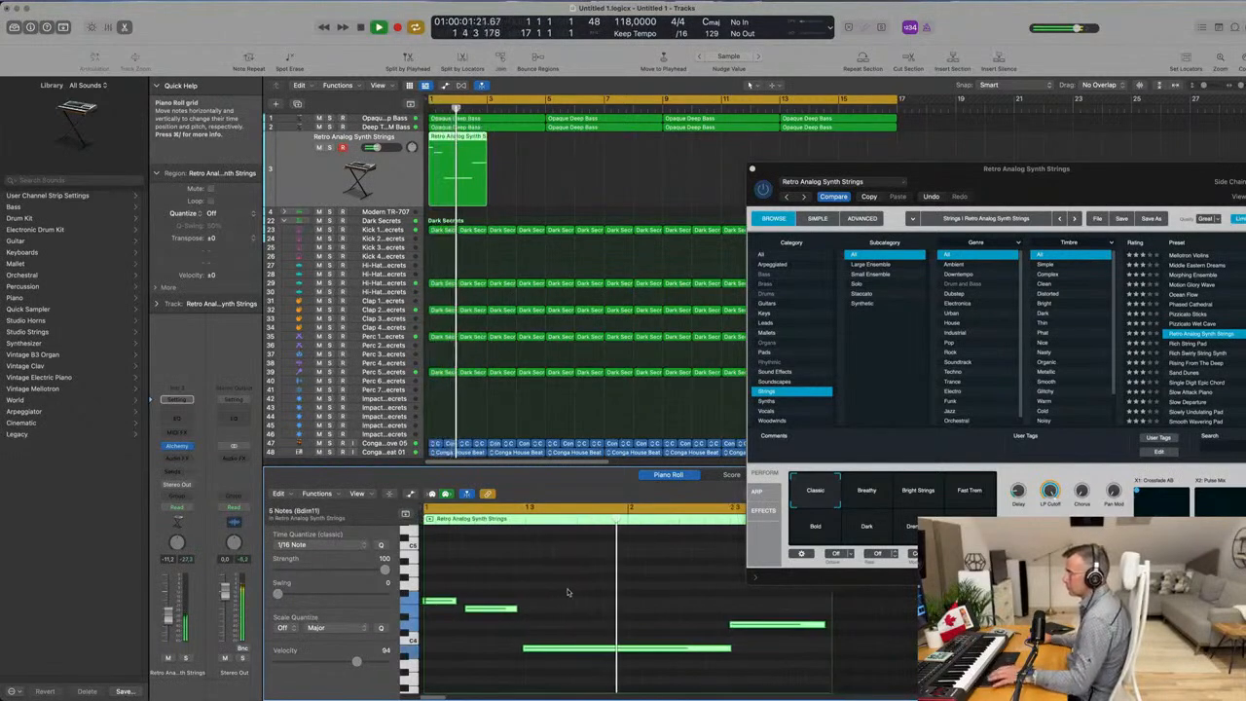
key(space)
click(630, 612)
scroll(630, 612, down, 1)
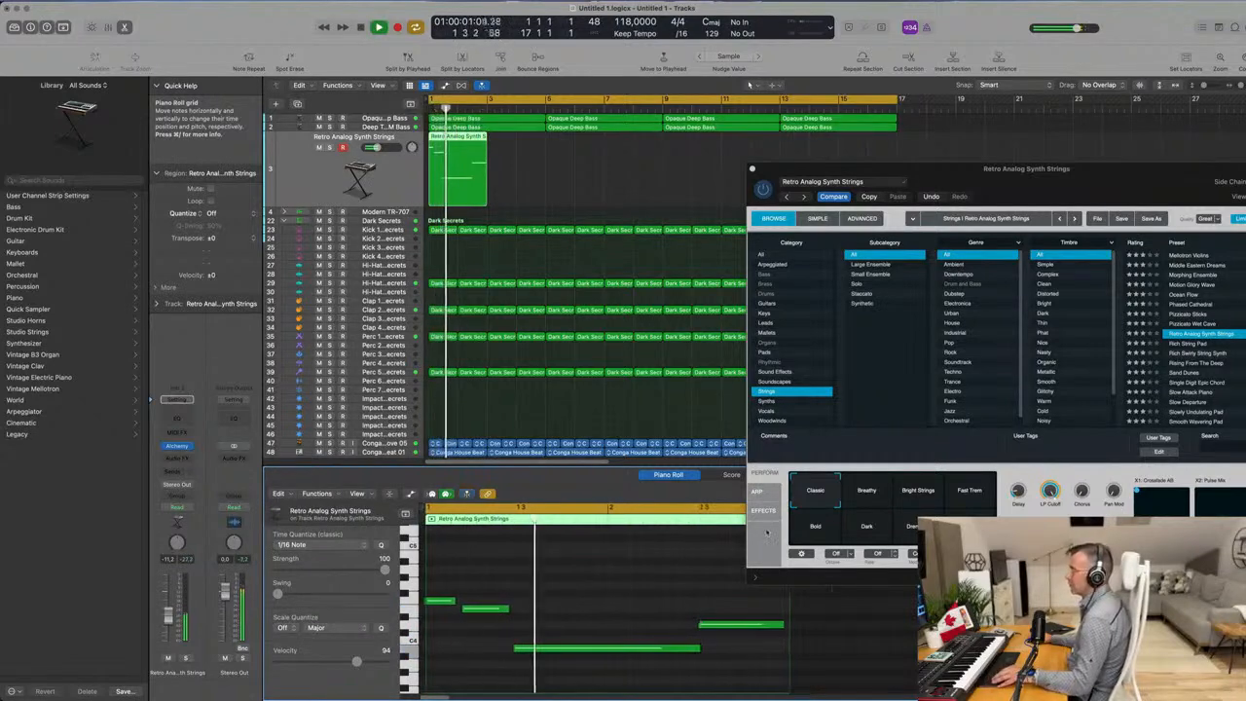
Audition Alchemy's Breathy, Bright Strings, Fast Trem, Bold, Dark, Drenched and Movement snapshots during playback and return to Classic.
drag(1047, 164, 971, 129)
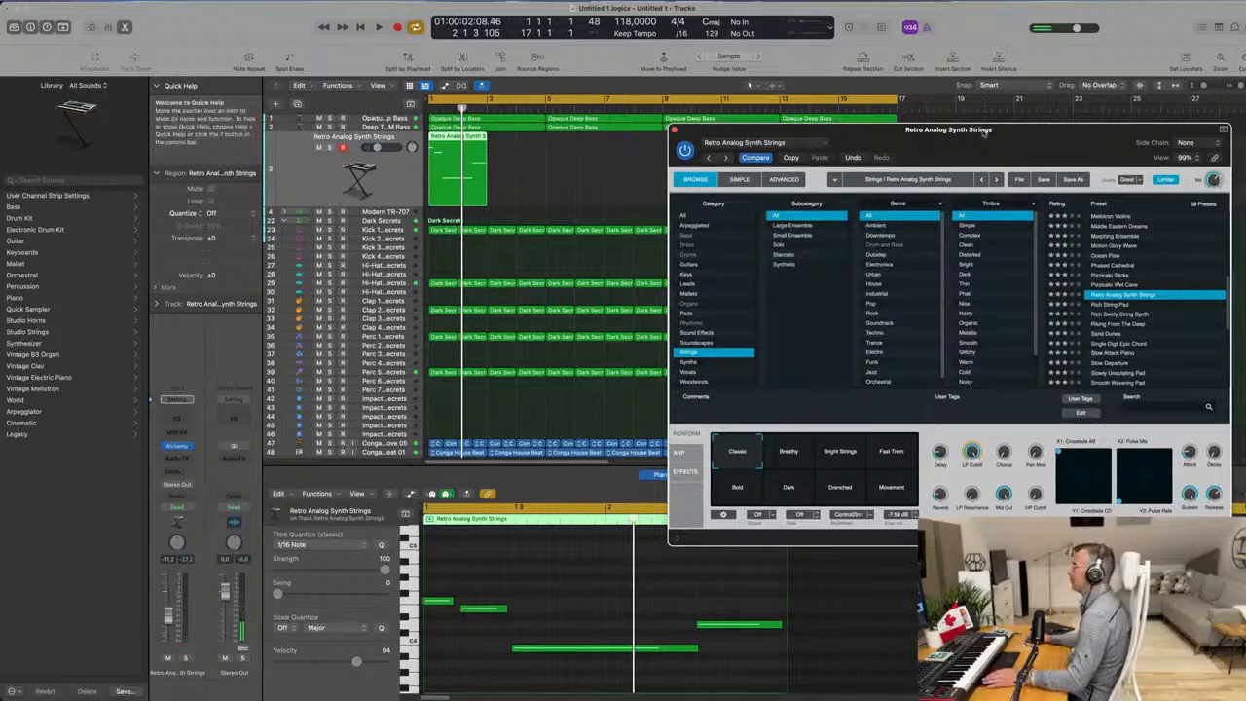
key(space)
drag(971, 130, 874, 129)
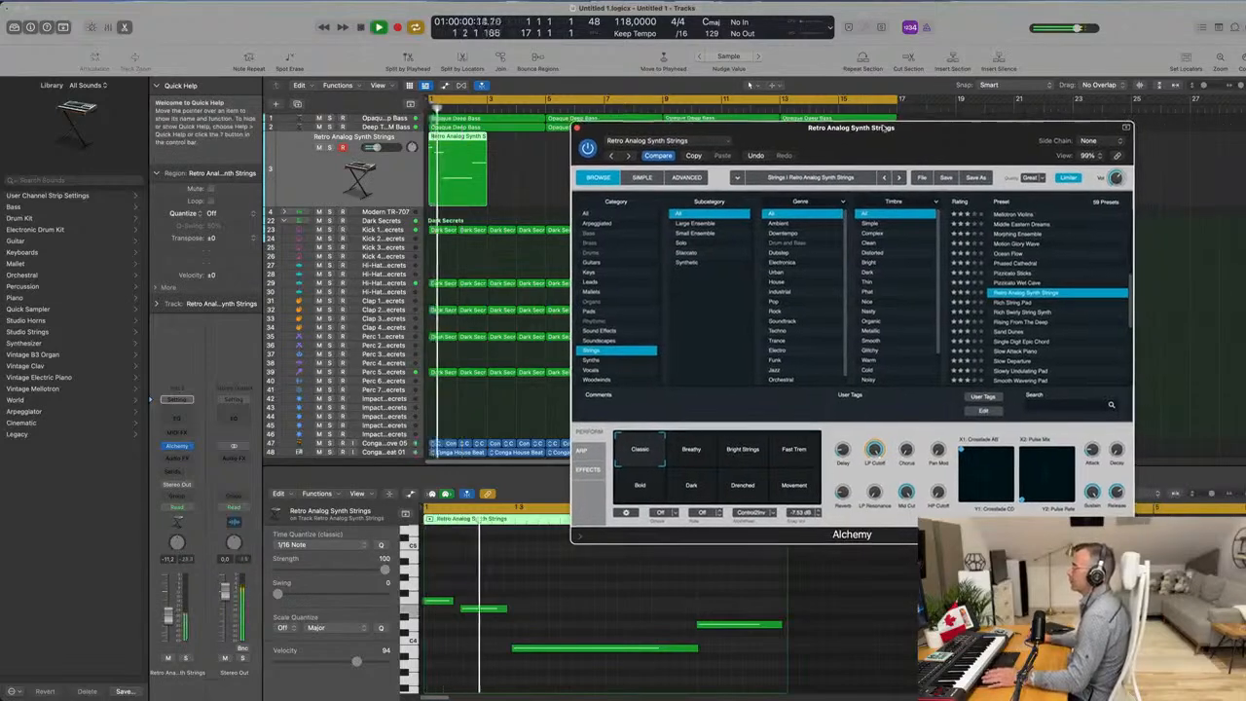
click(702, 457)
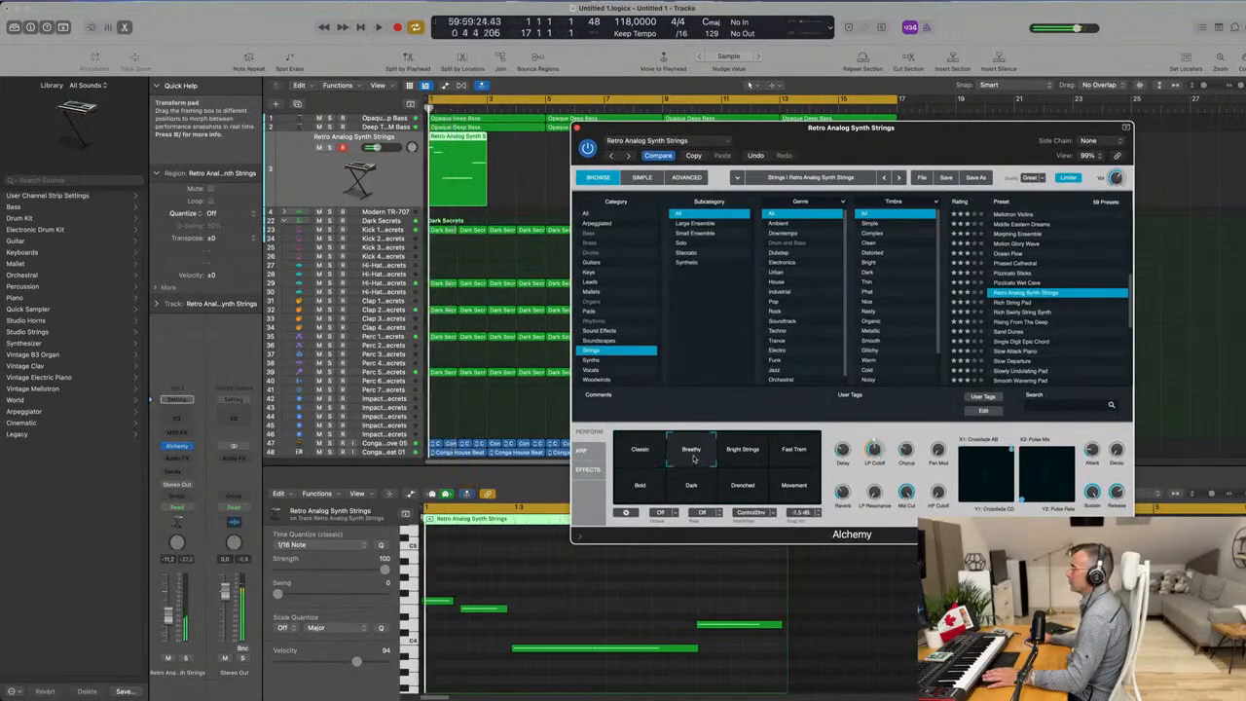
click(745, 455)
click(790, 453)
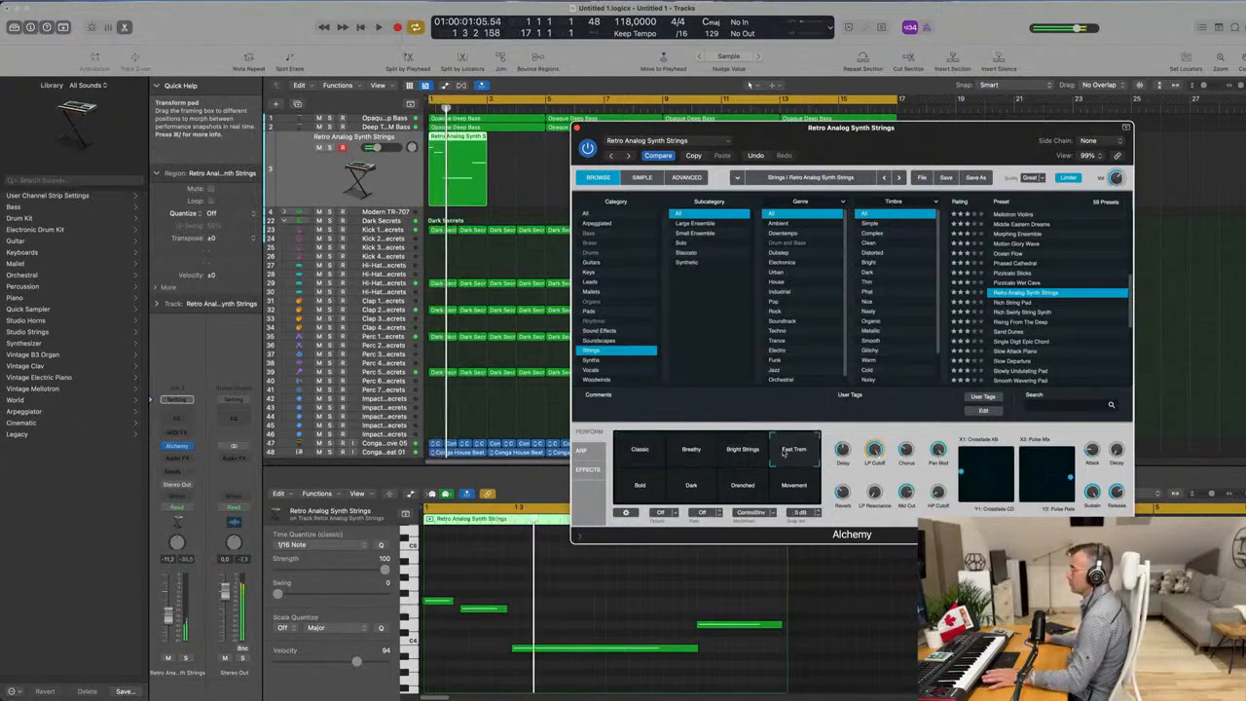
click(643, 494)
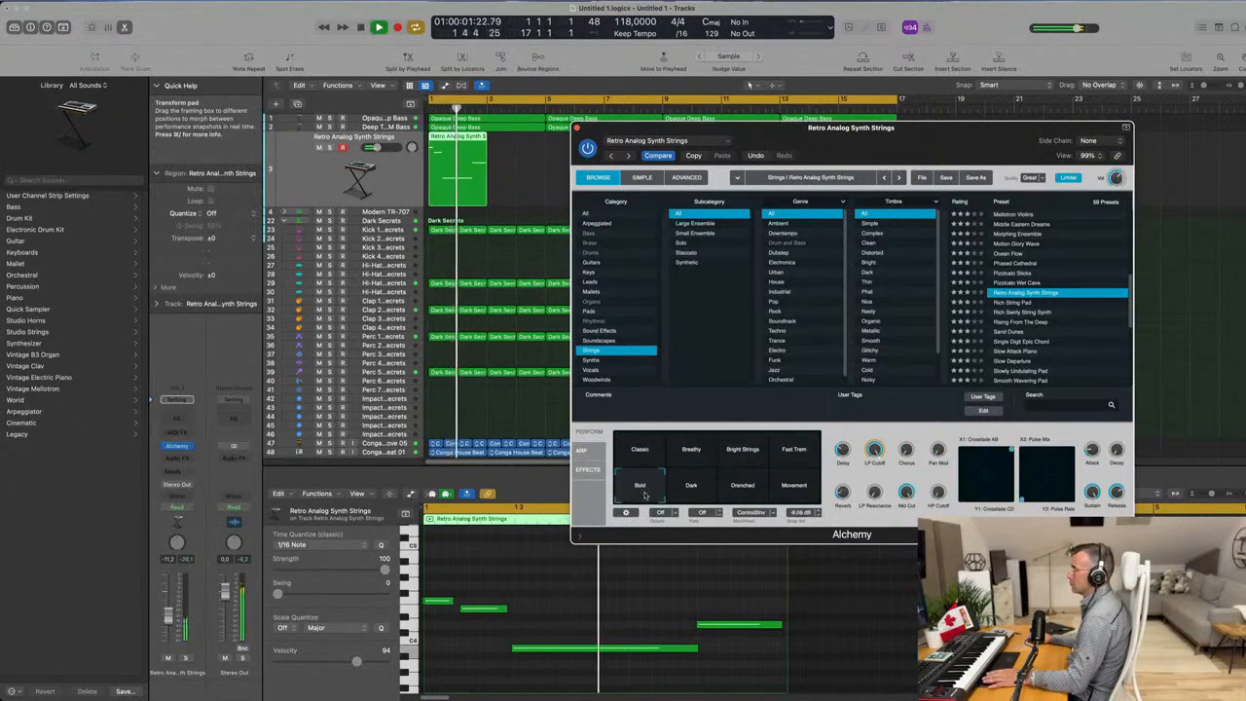
click(679, 486)
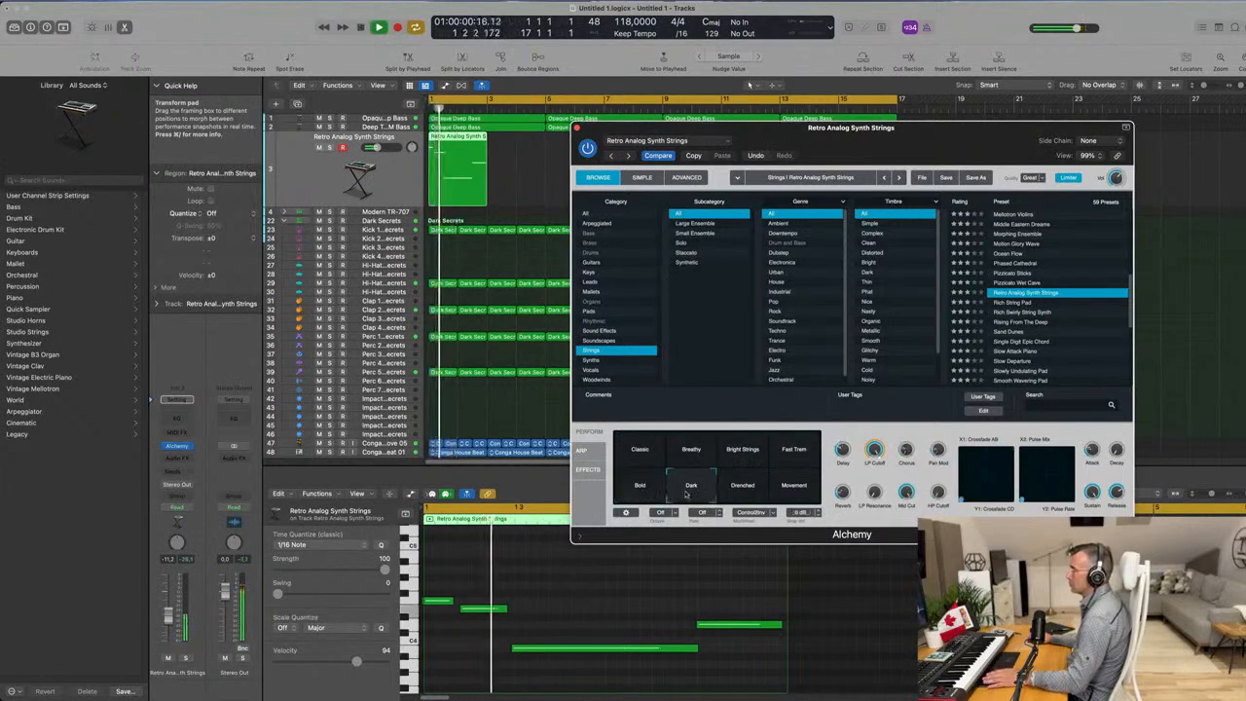
click(764, 492)
click(794, 490)
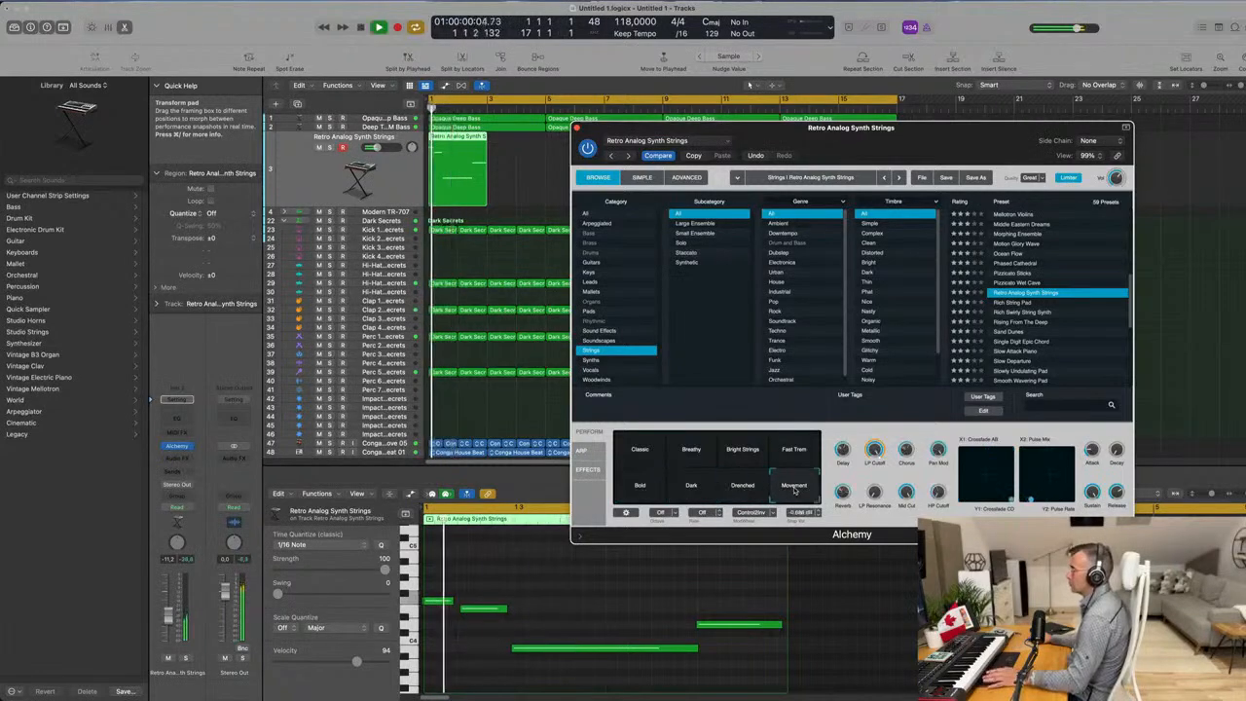
click(640, 453)
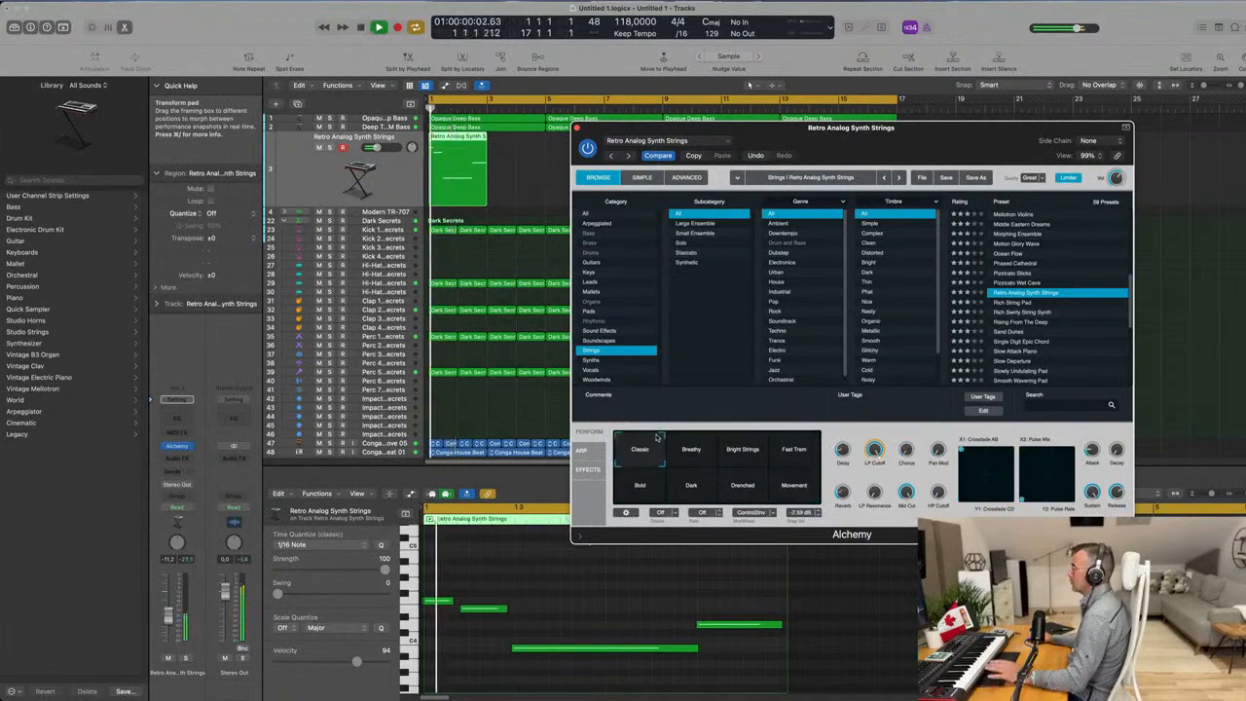
Set the Retro Analog Synth Strings track volume to -10.6 dB and add a send to Bus 3 Reverb.
drag(908, 129, 863, 134)
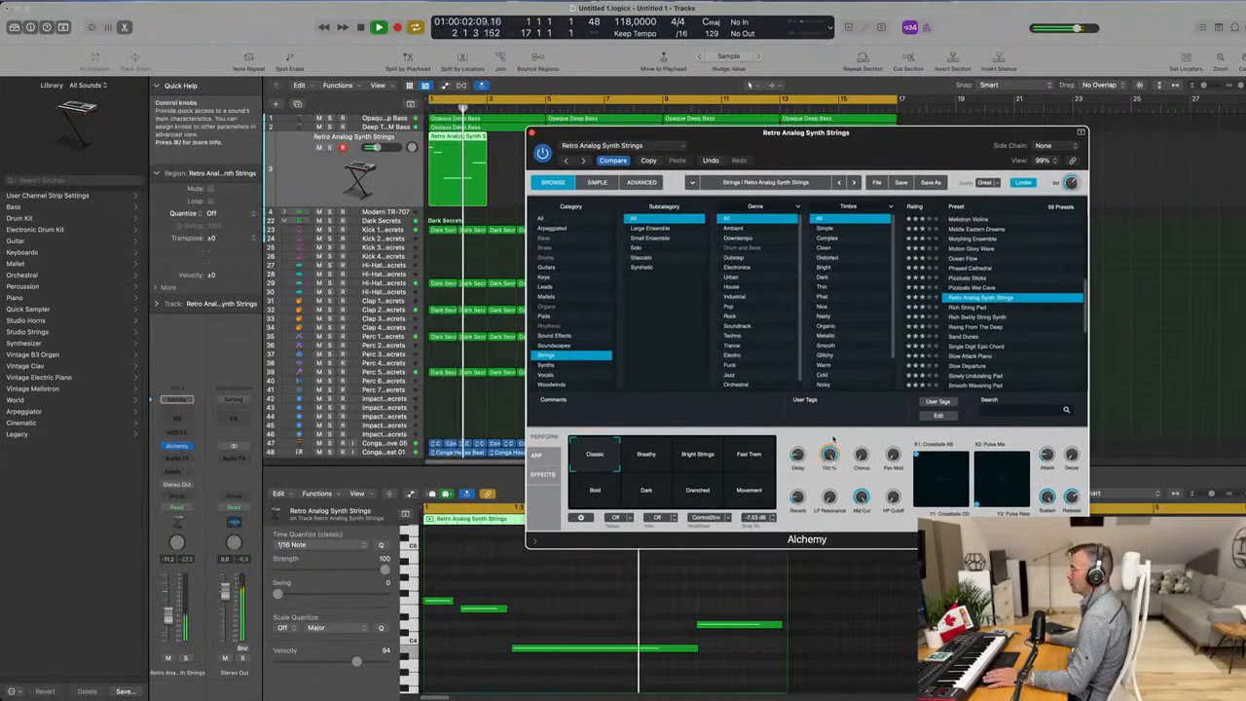
key(Return)
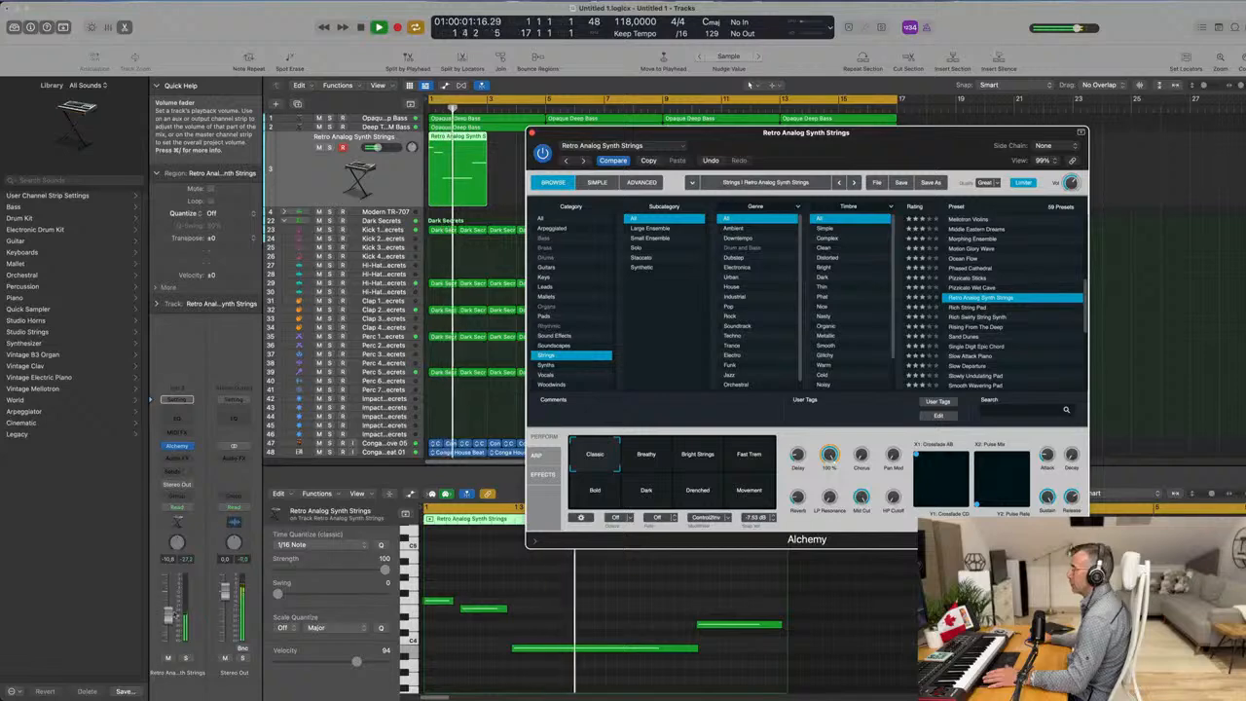
click(177, 471)
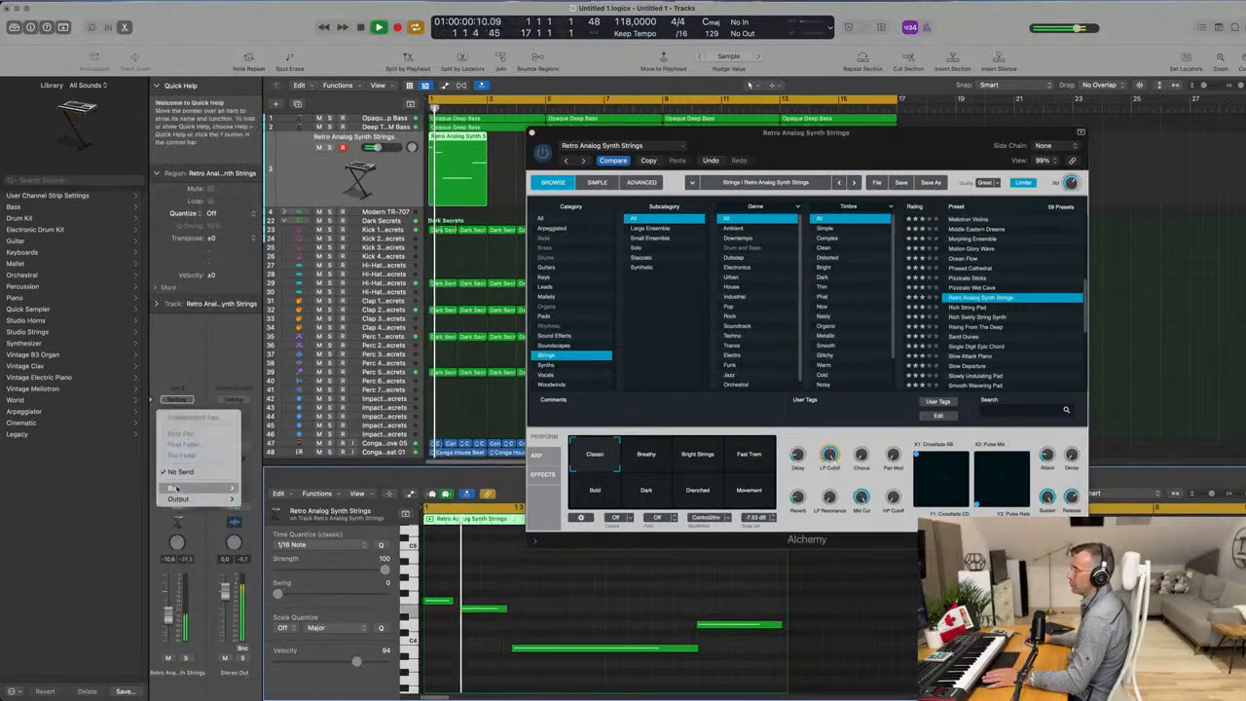
mouse_move(176, 487)
mouse_move(271, 327)
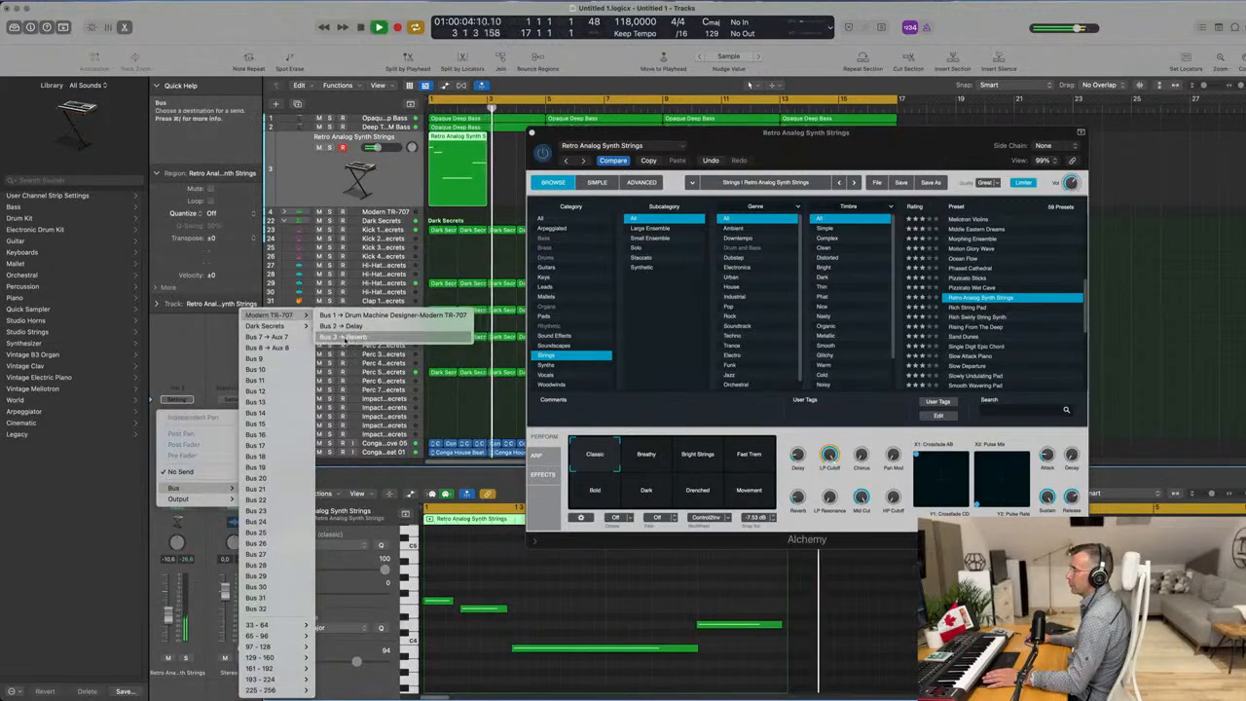
click(345, 335)
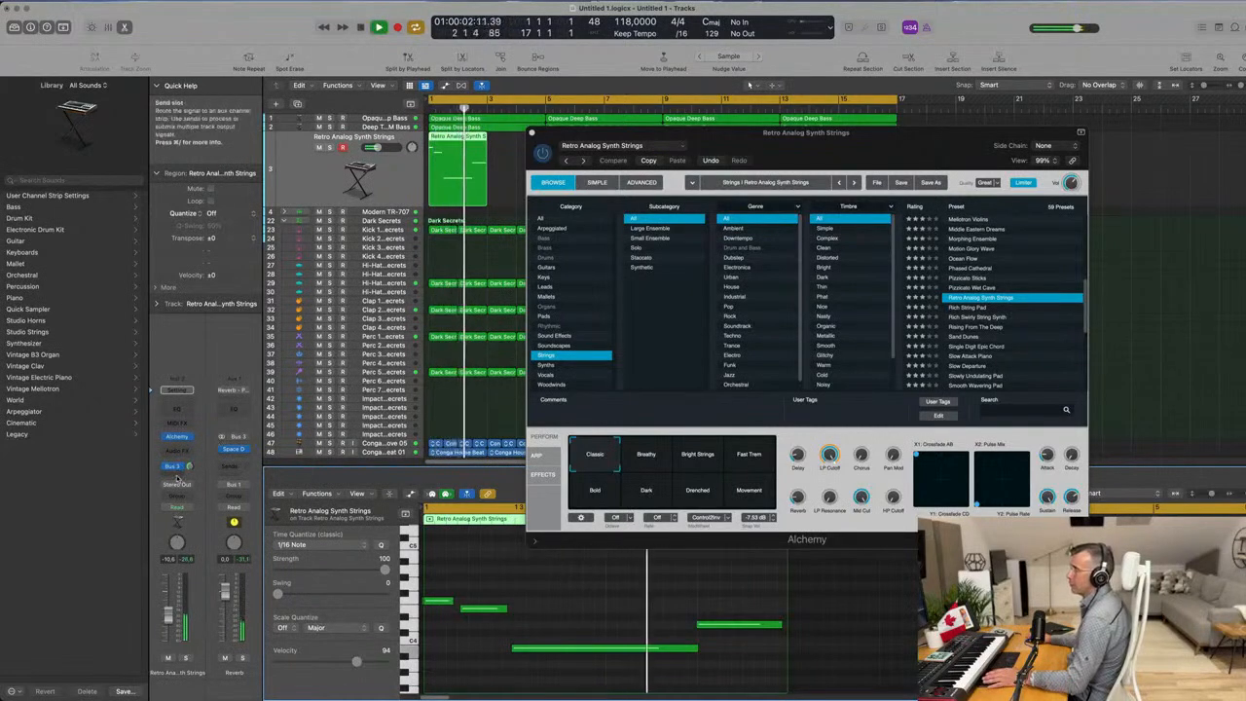
Add a second send from the strings track to Bus 2 Delay, adjust its level and close the Alchemy window.
click(176, 476)
mouse_move(200, 488)
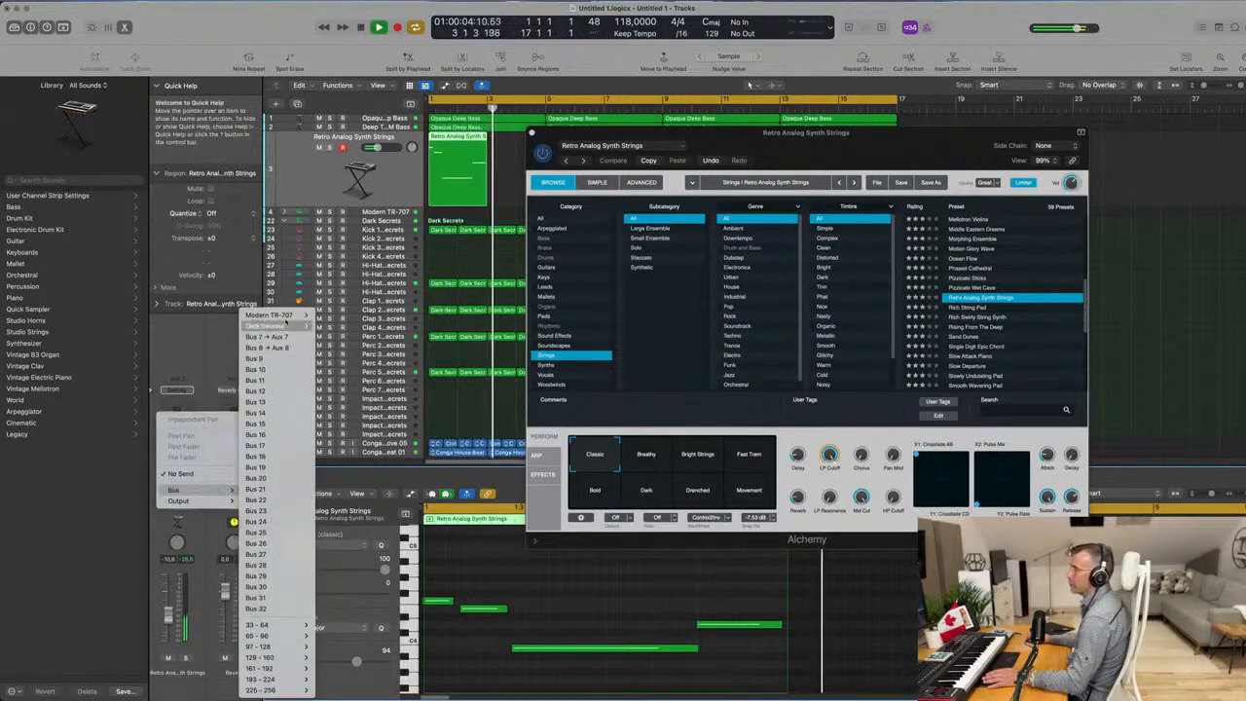
mouse_move(287, 316)
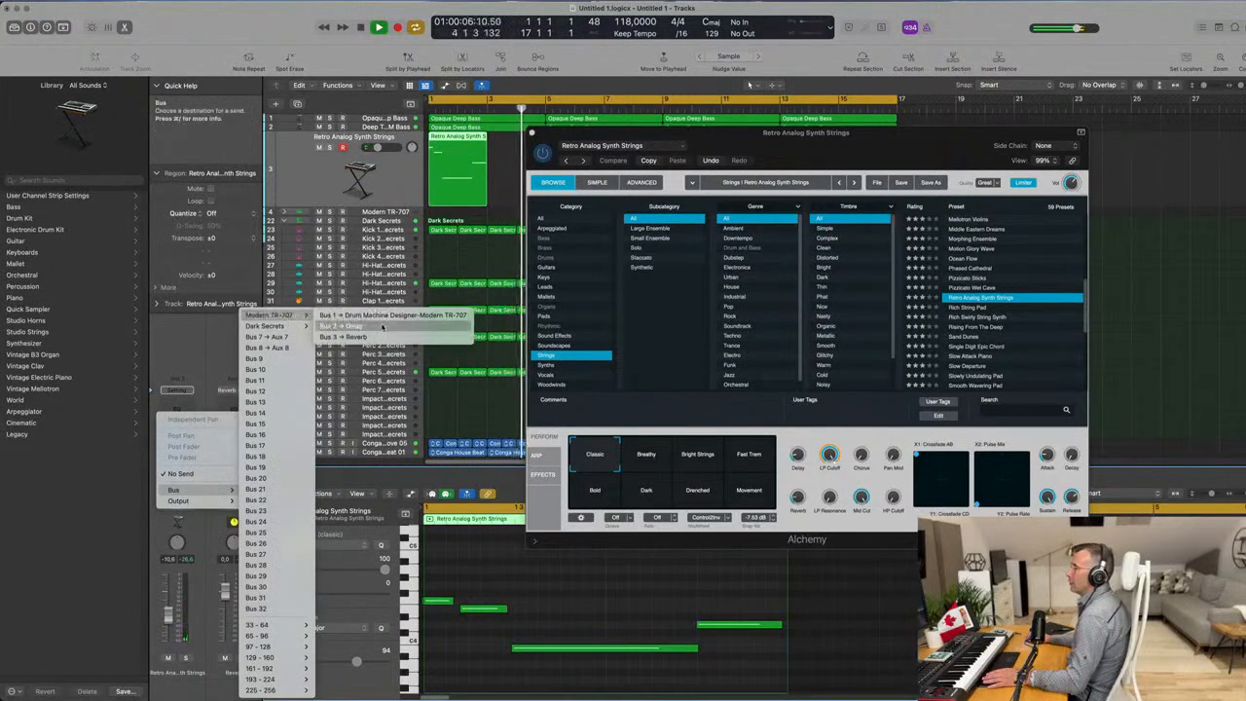
click(339, 337)
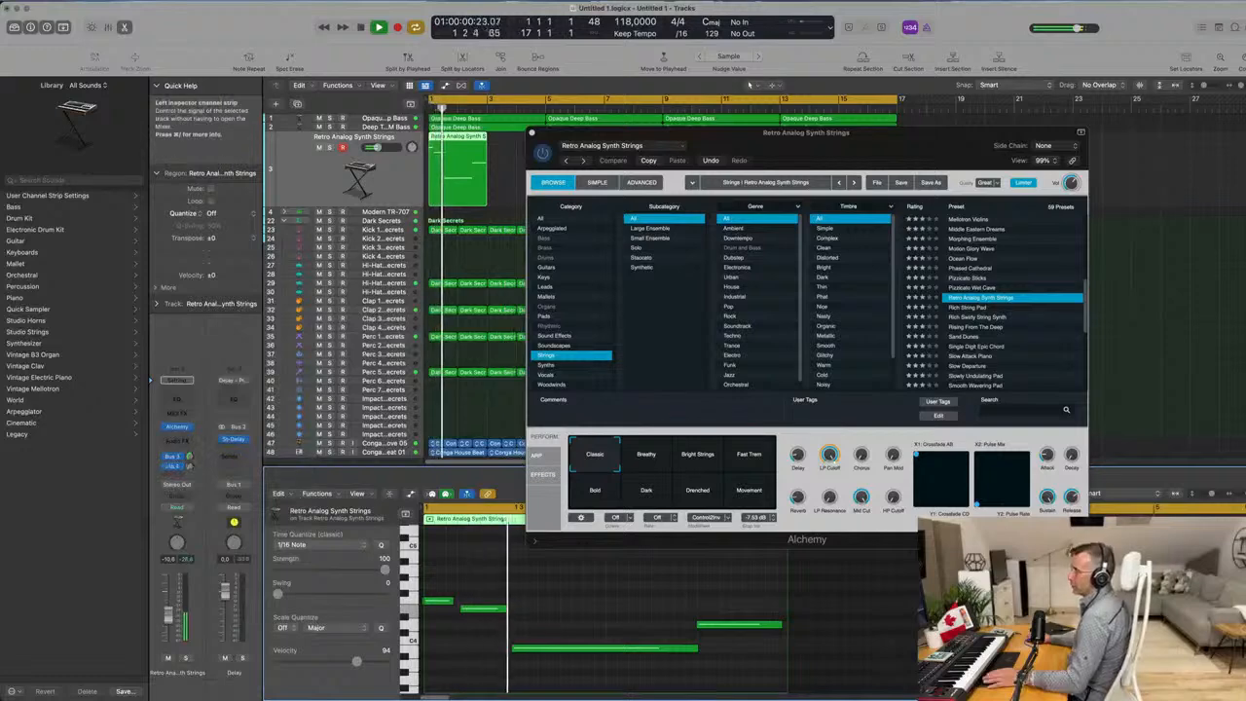
drag(189, 469, 192, 469)
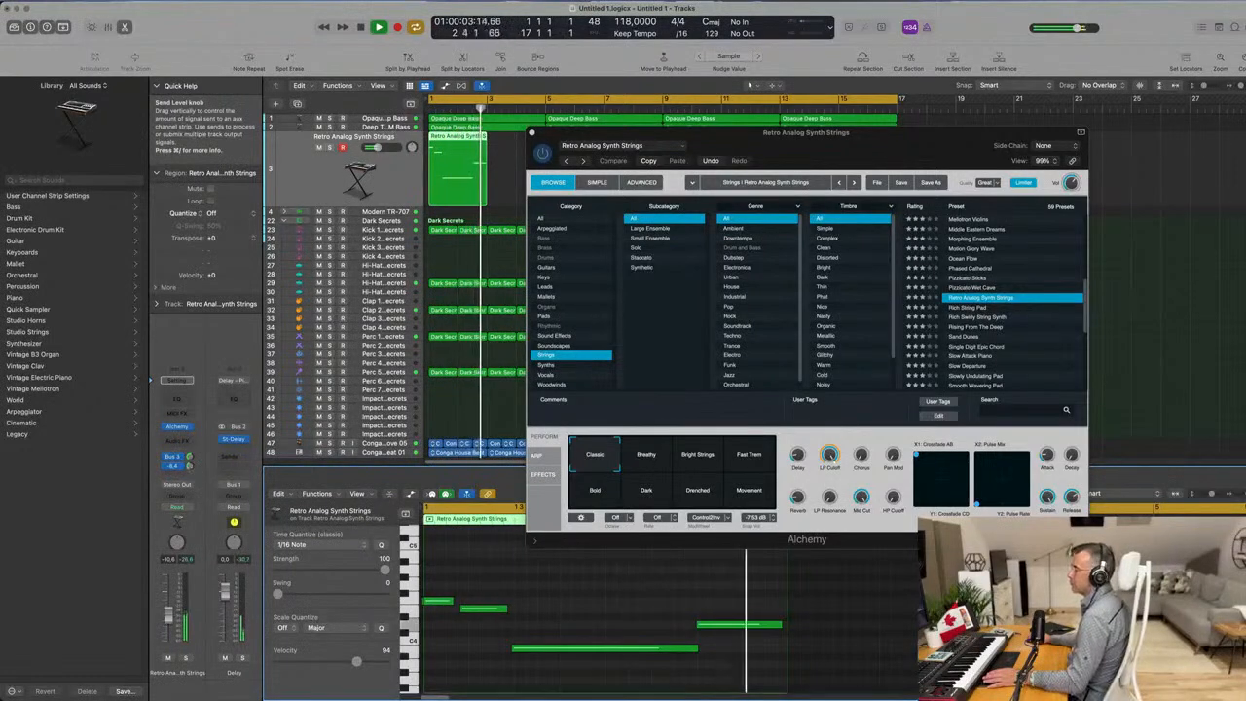
click(531, 132)
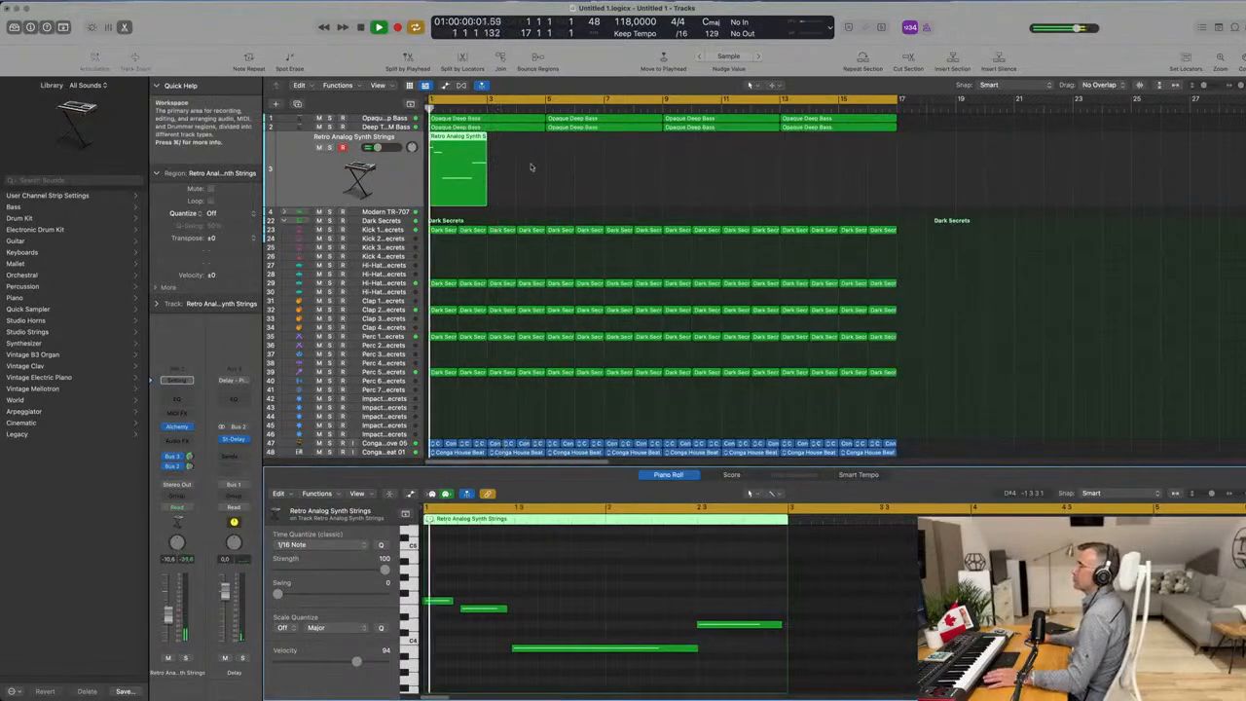
Extend the strings region to four bars and lengthen its last note to fill the region up to bar 5.
click(531, 168)
click(484, 199)
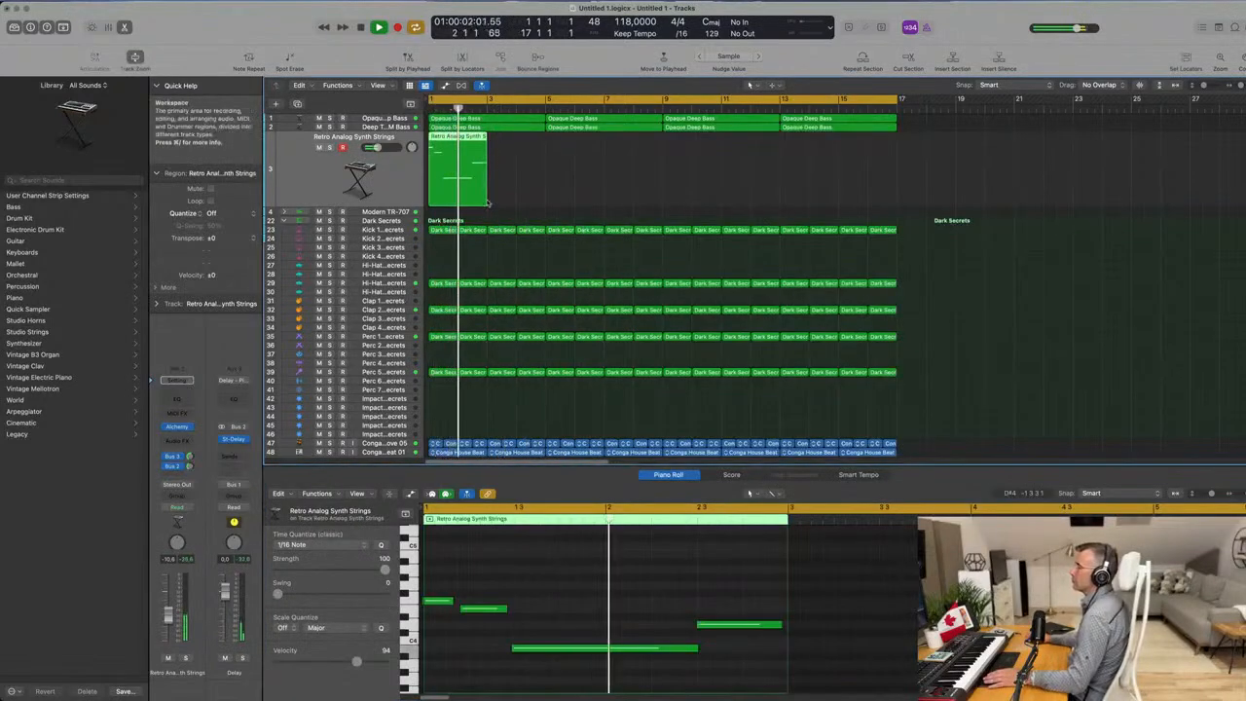
drag(487, 201, 545, 202)
key(Return)
drag(780, 624, 1128, 624)
key(super+Left)
click(816, 583)
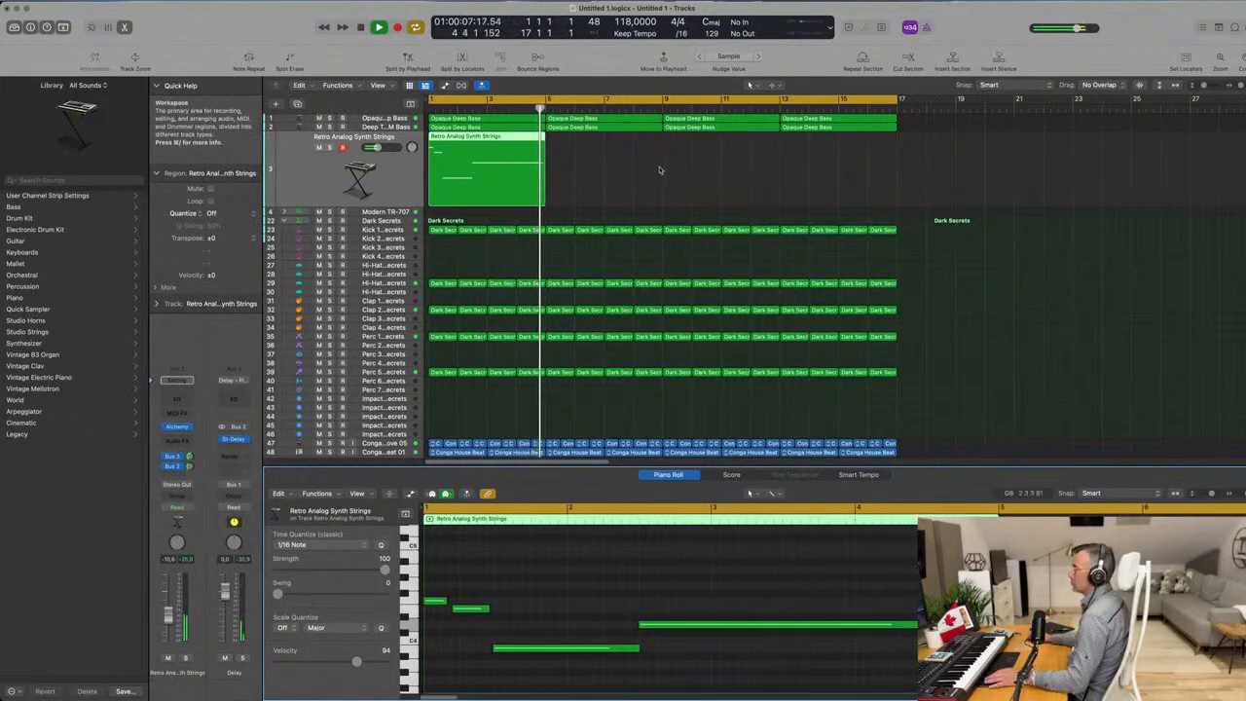
Repeat the four-bar strings region three times so the part runs up to bar 17.
drag(659, 170, 462, 182)
key(Return)
key(super+r)
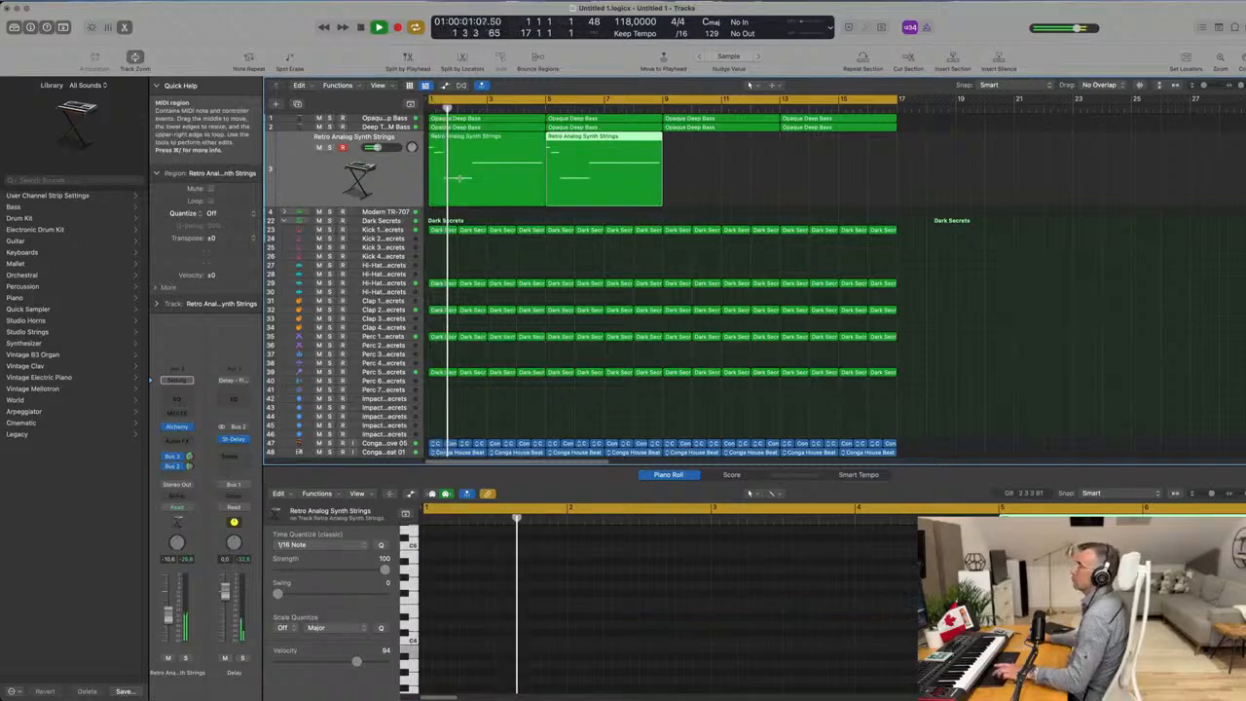
key(super+r)
key(super+r)
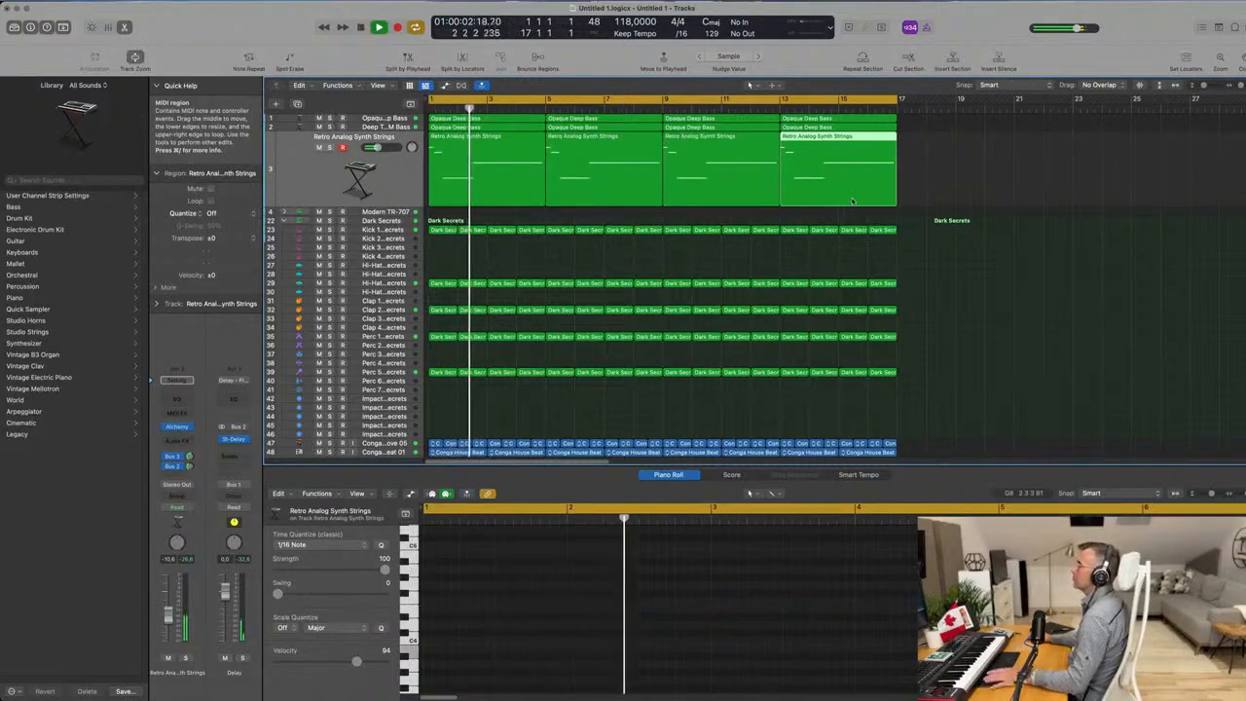
Duplicate the Retro Analog Synth Strings track as a new empty instrument track directly beneath it.
click(966, 188)
key(super+Left)
key(super+Left)
key(super+Left)
key(super+Left)
key(super+Left)
key(super+Left)
key(super+Left)
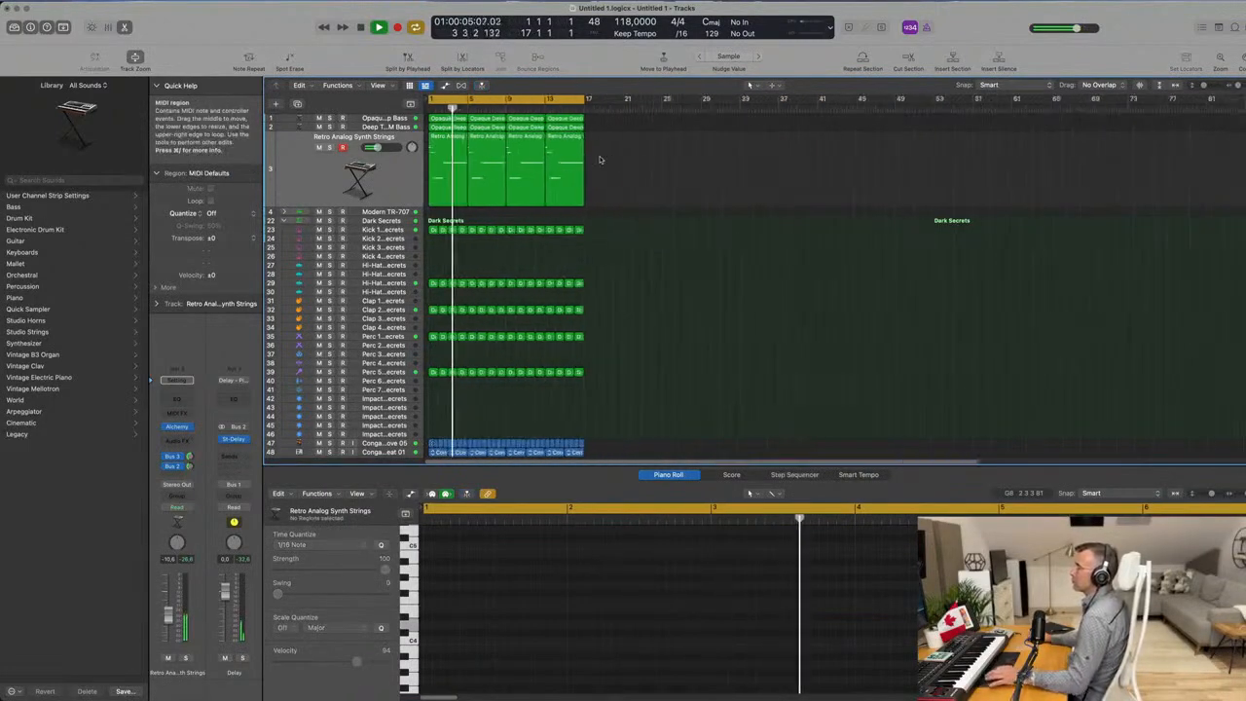
key(super+Right)
key(super+Right)
key(super+Right)
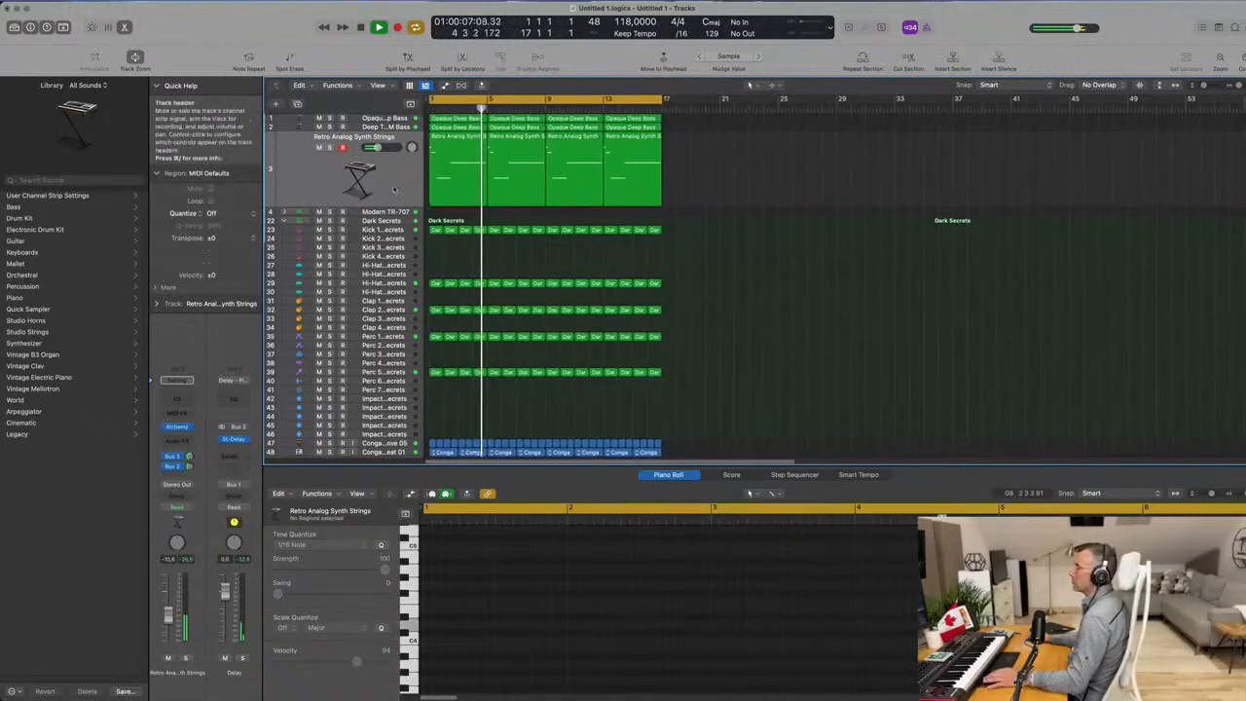
click(393, 176)
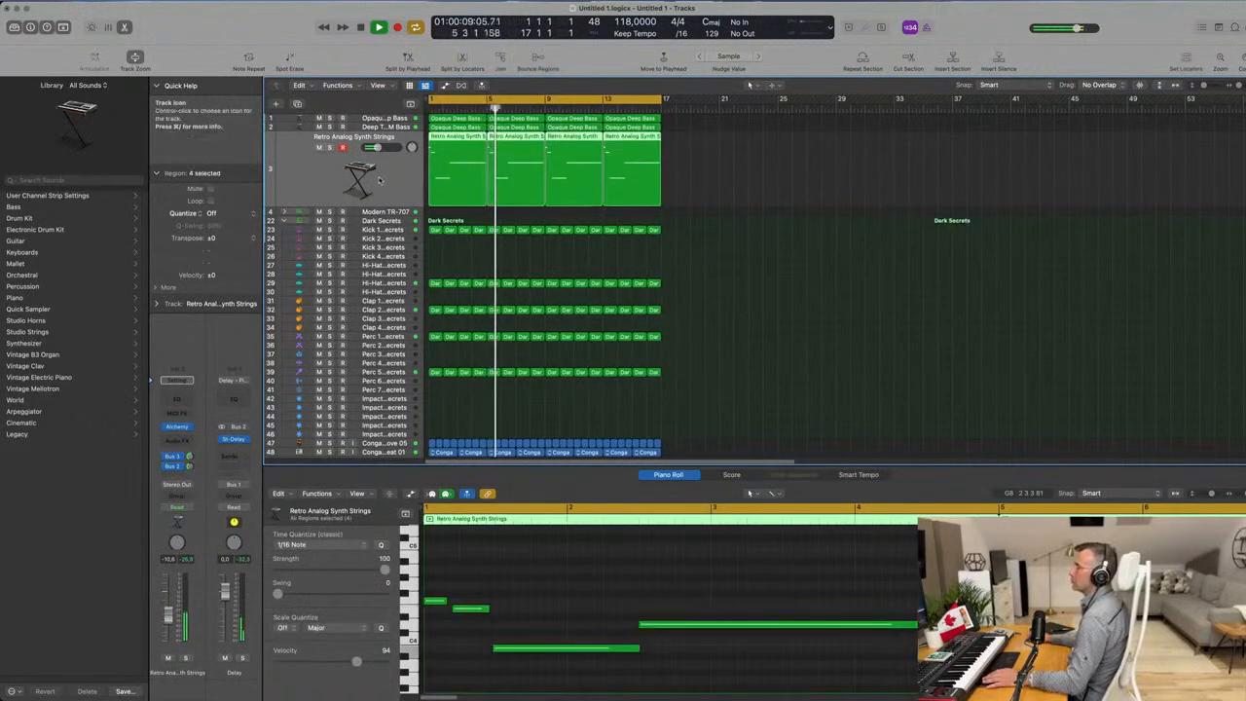
key(super+Right)
key(super+Left)
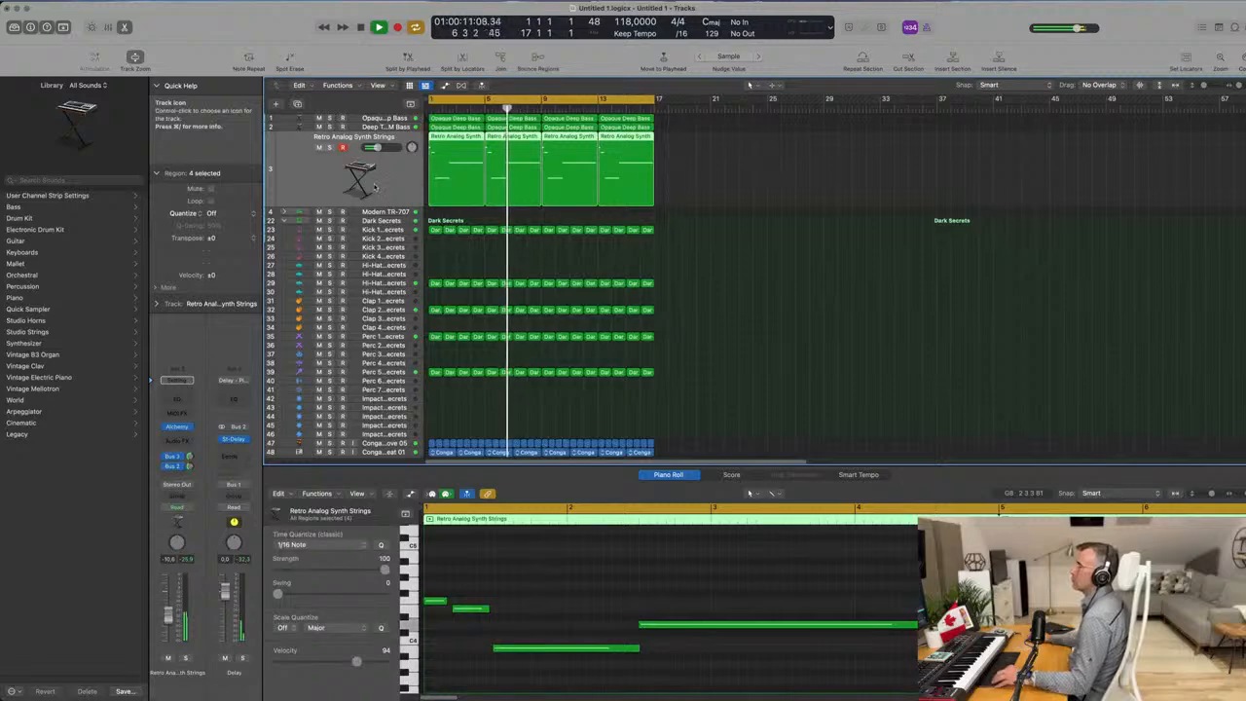
key(super+Up)
key(super+Up)
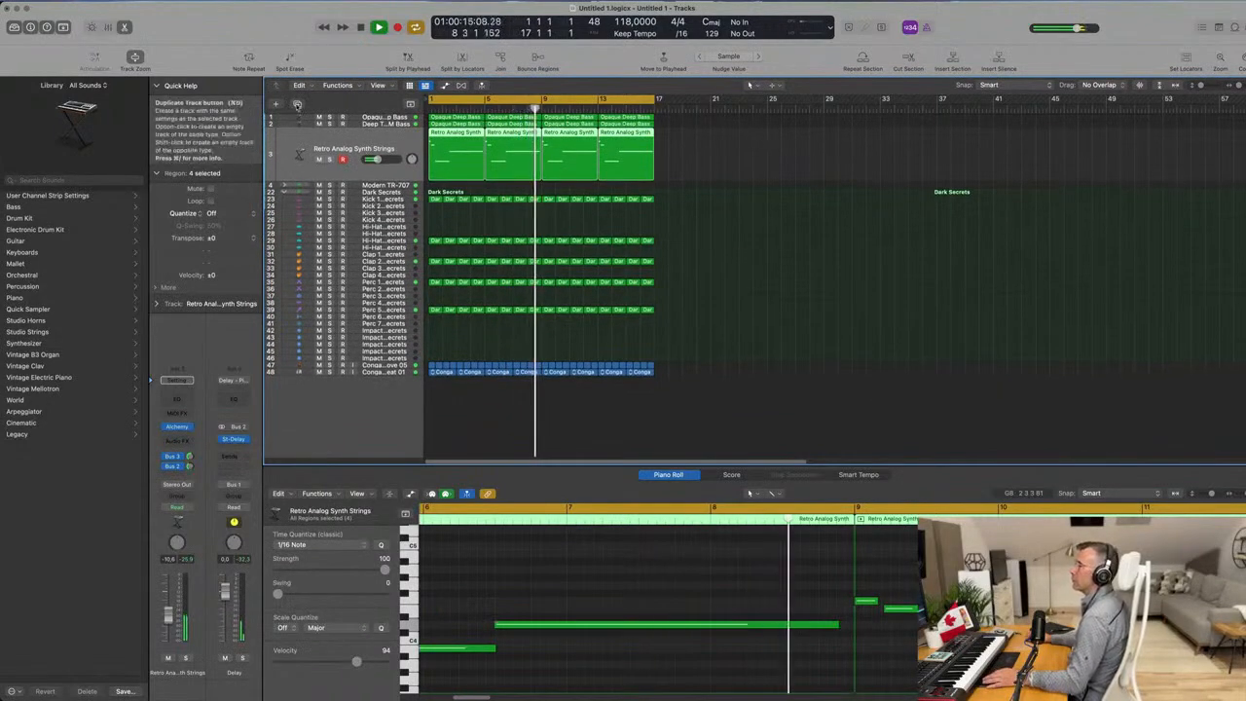
click(297, 104)
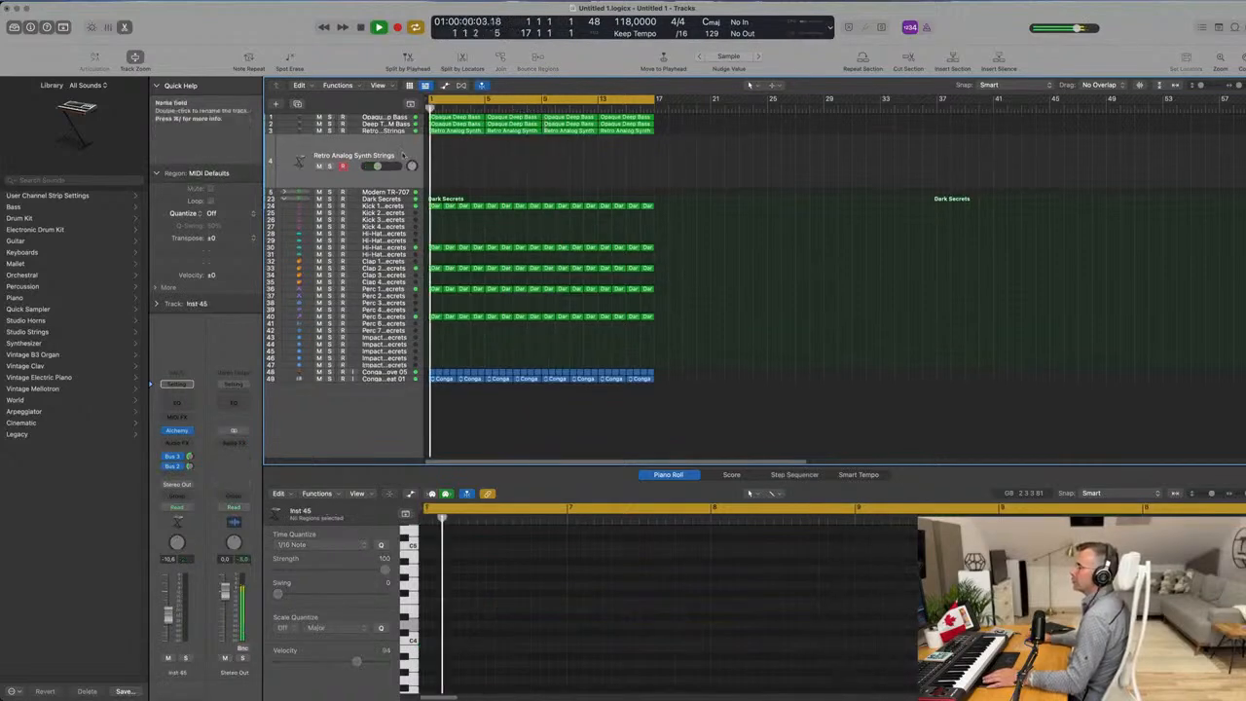
key(Return)
Open the Alchemy synth on the new track and load the Pizzicato Sticks preset from the Strings category.
click(176, 431)
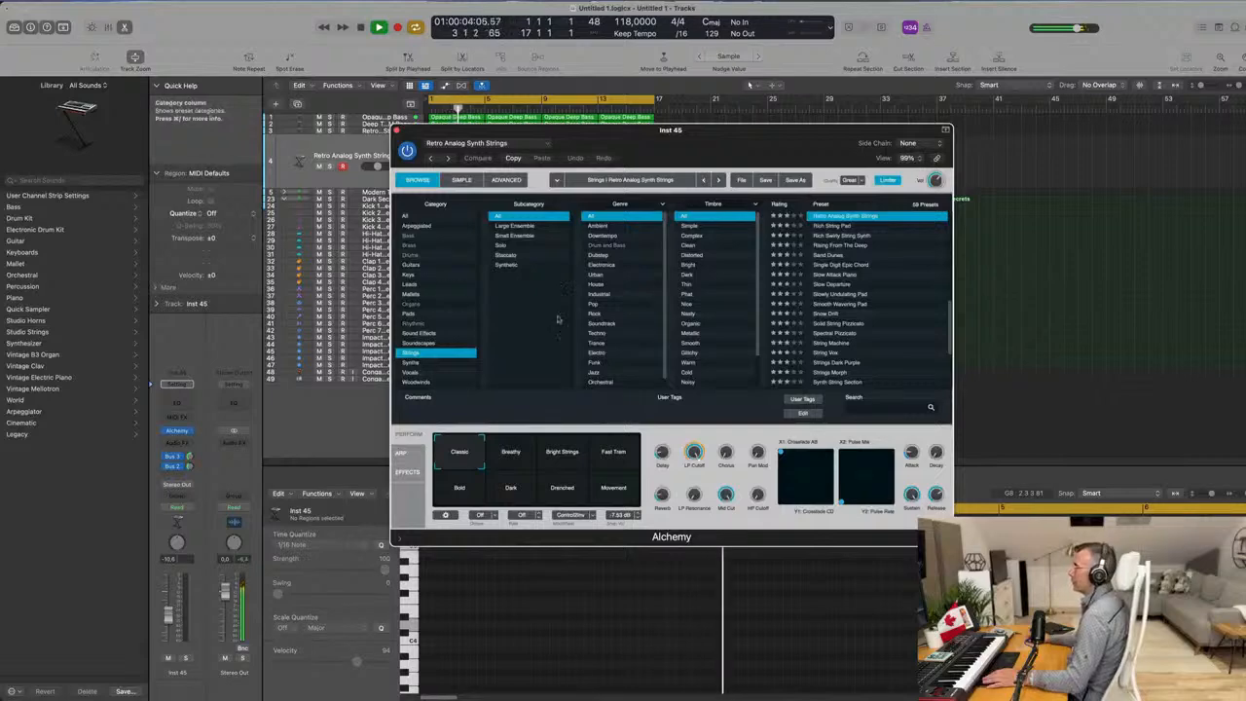
scroll(914, 313, down, 4)
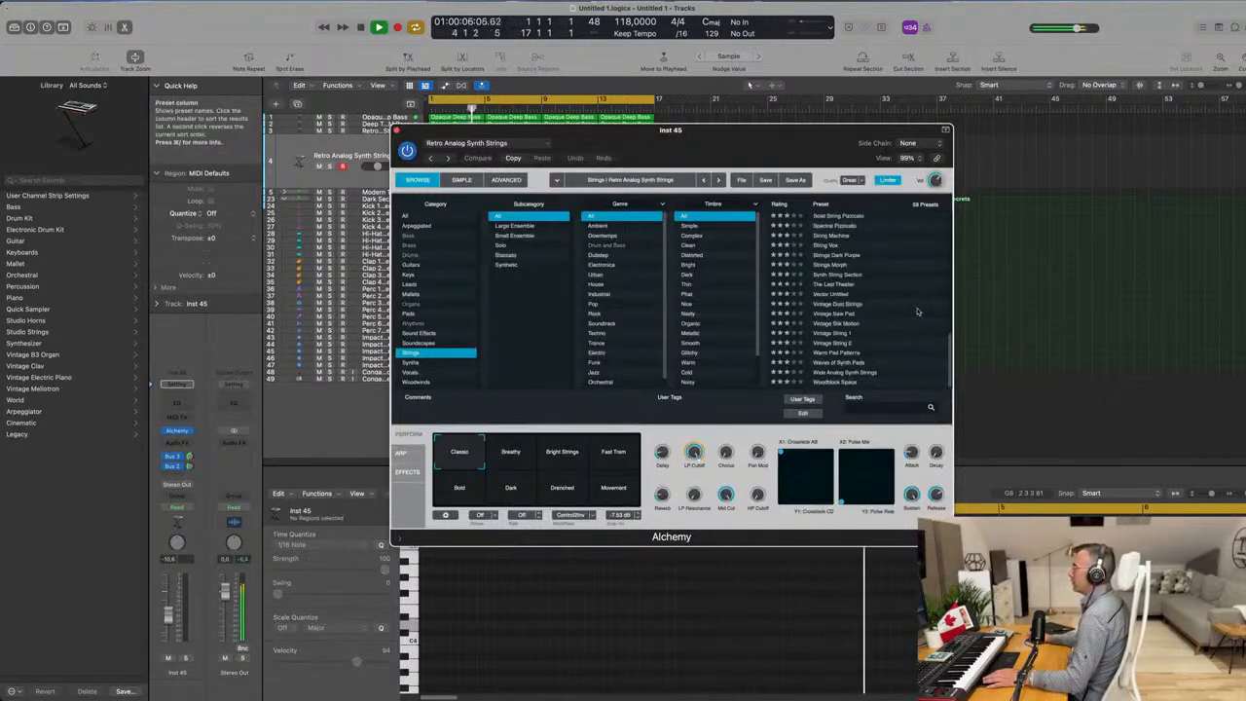
scroll(914, 311, up, 2)
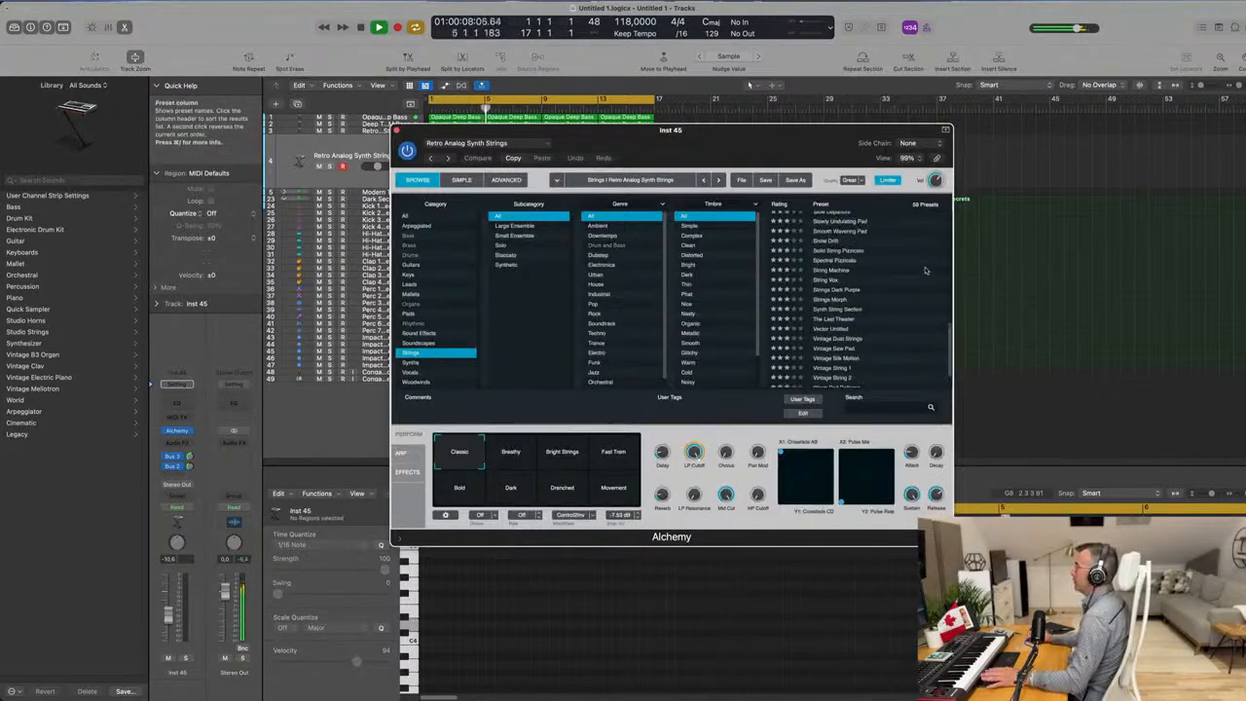
scroll(915, 274, up, 6)
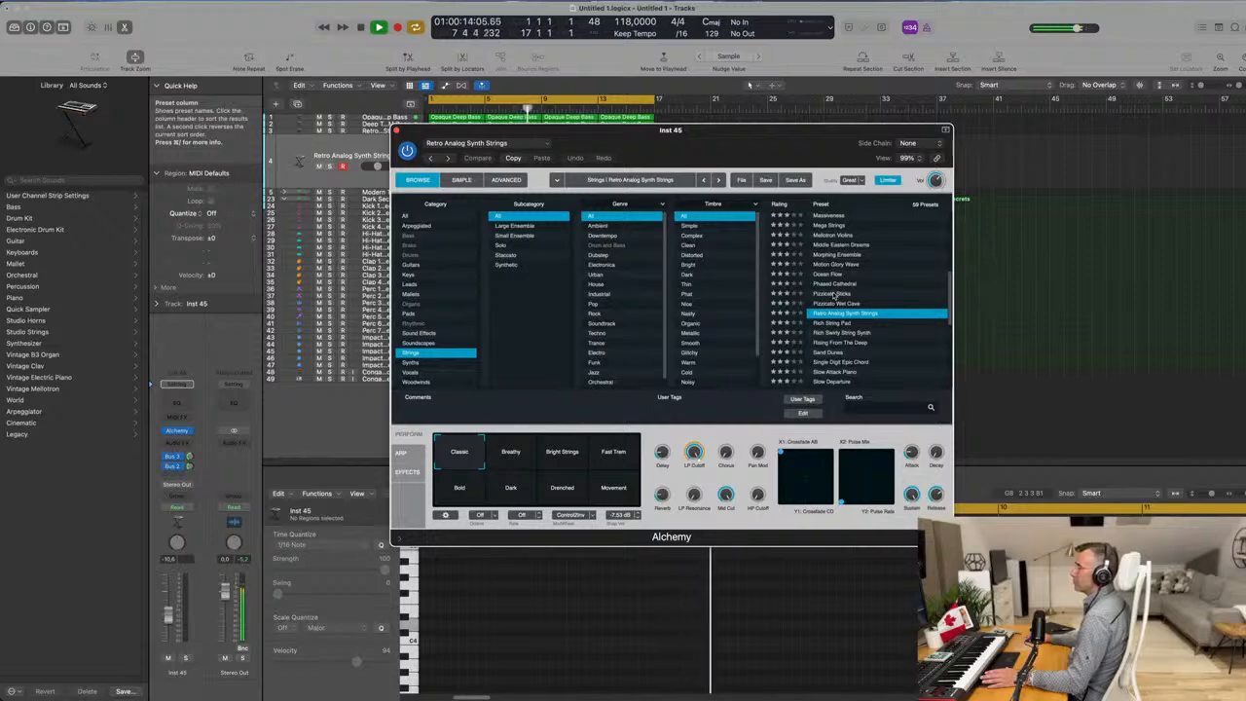
click(832, 293)
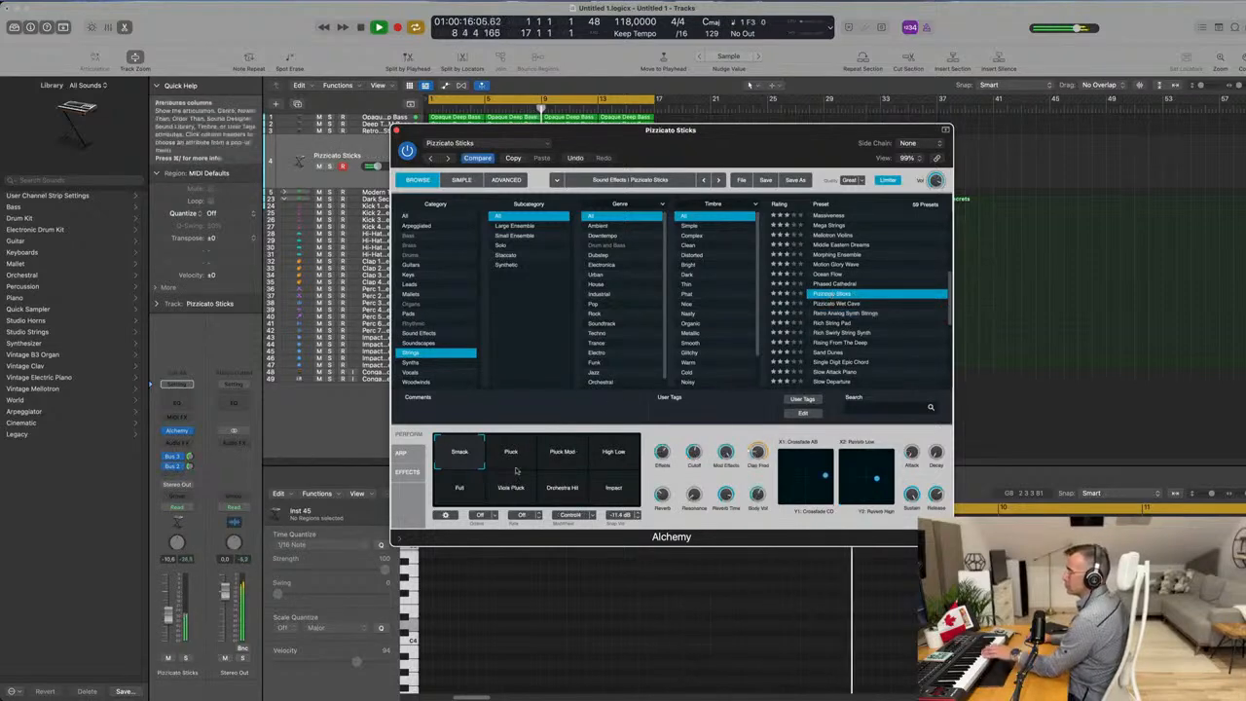
Raise the Pizzicato Sticks track's volume to -3.4 dB and set Alchemy's transform pad to Pluck Mod.
drag(714, 139, 762, 280)
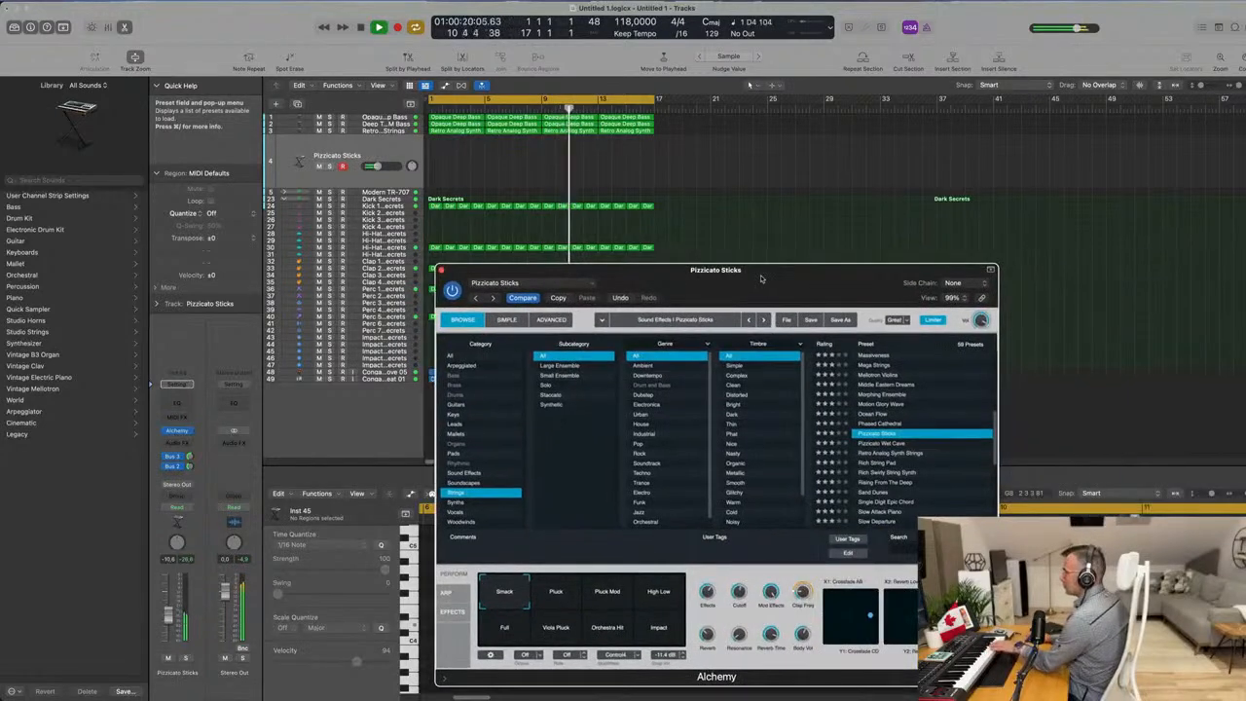
click(397, 149)
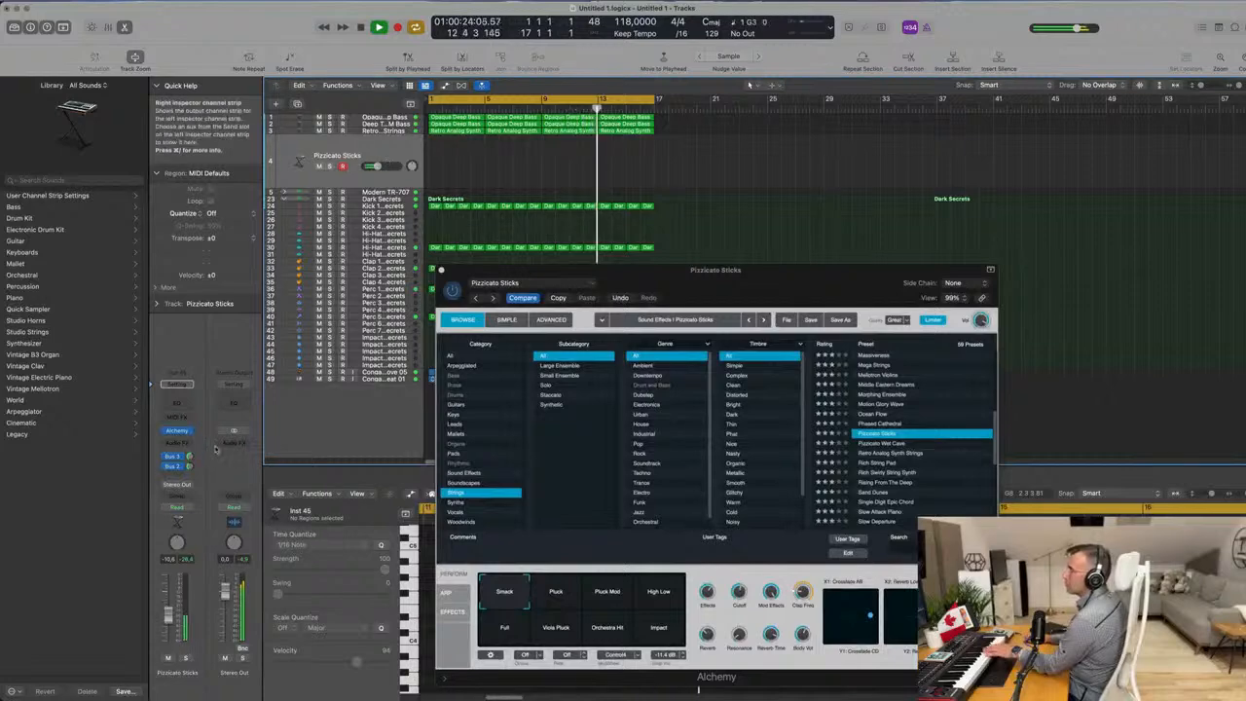
click(177, 431)
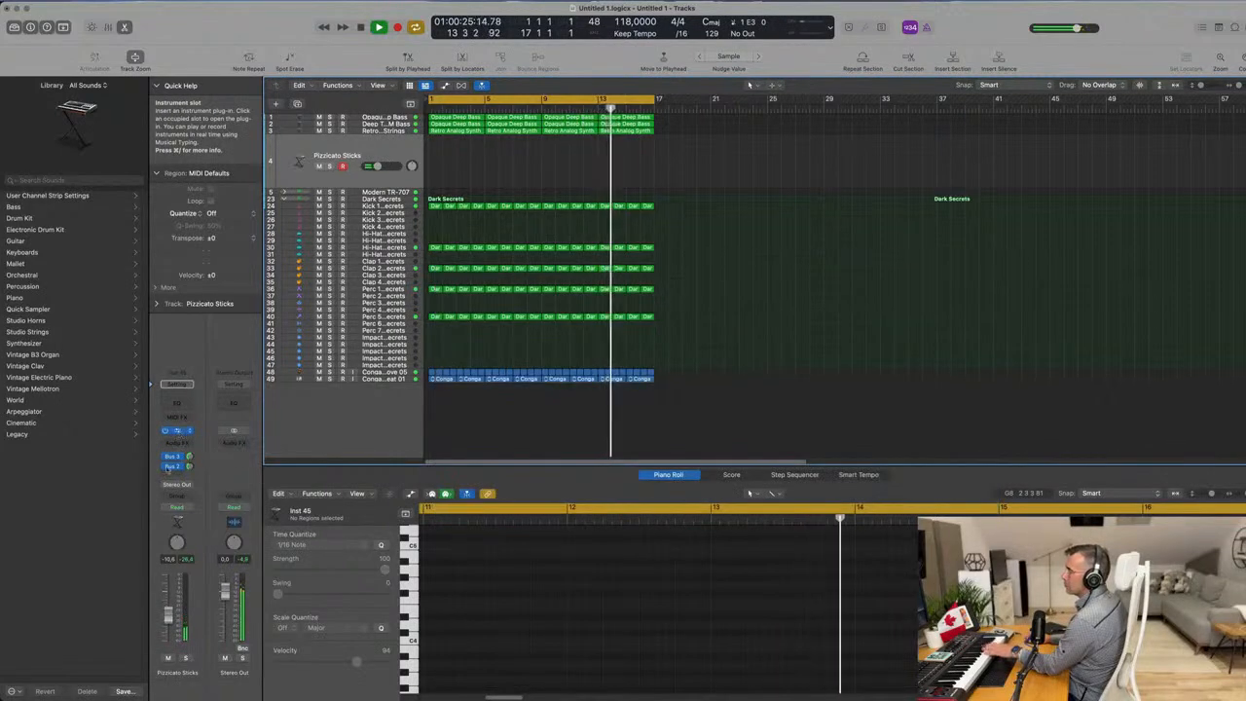
click(177, 430)
drag(172, 599, 173, 592)
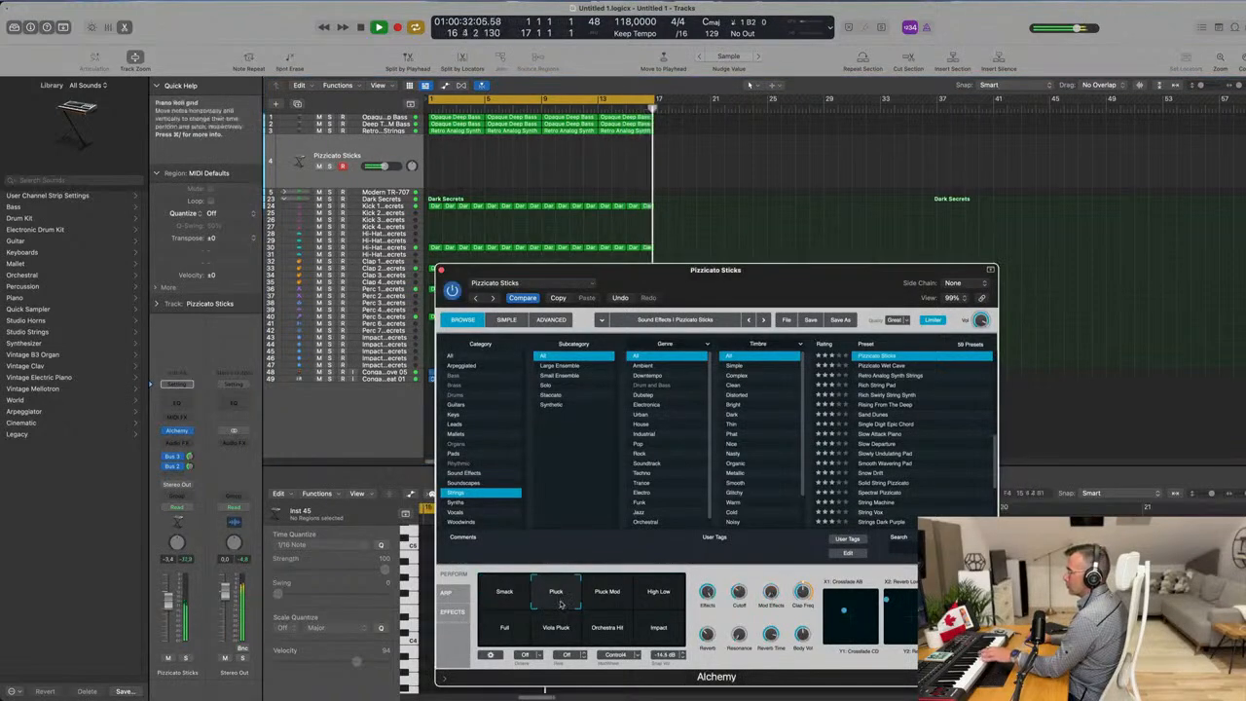
click(613, 598)
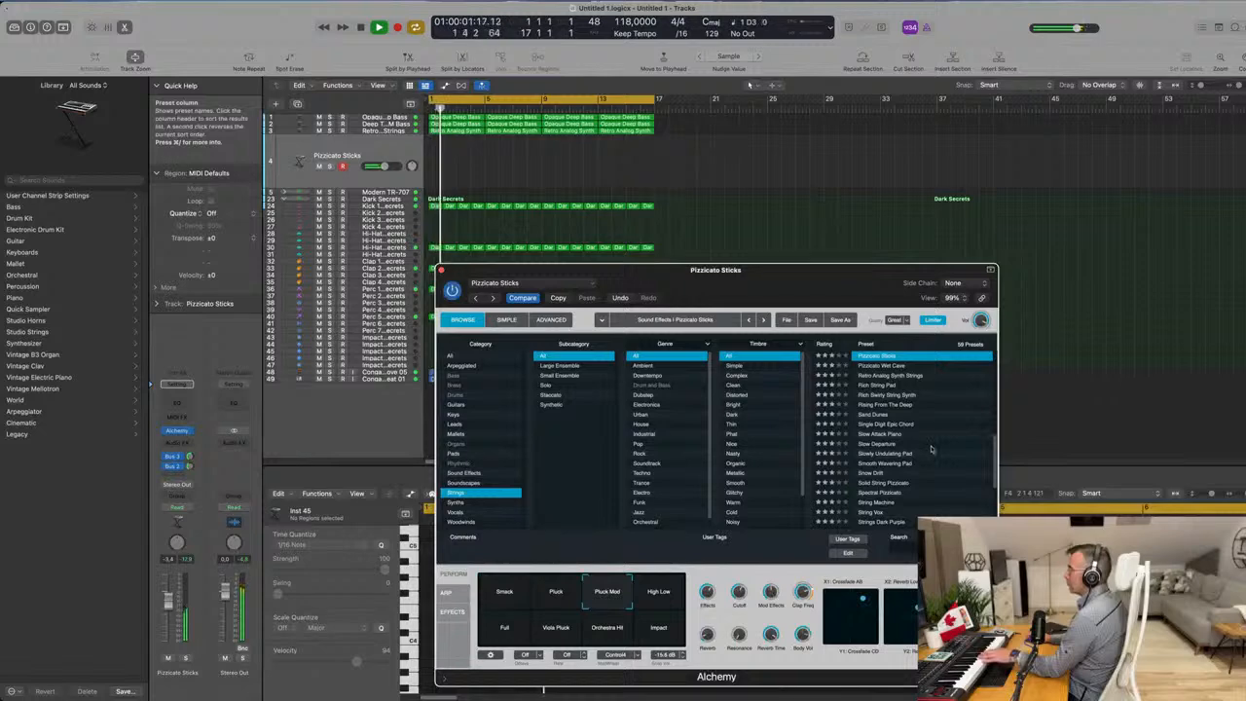
Audition the Phased Cathedral and Pizzicato Wet Cave presets on the new track.
scroll(926, 428, up, 3)
click(876, 387)
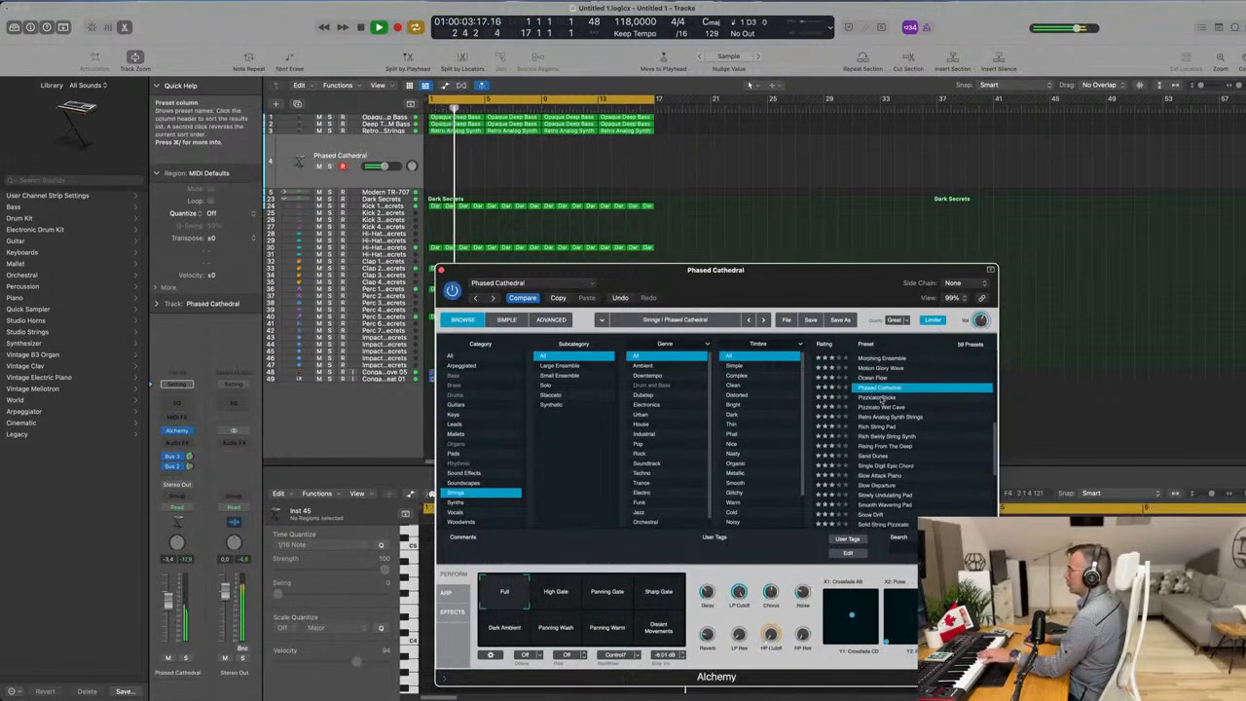
click(883, 406)
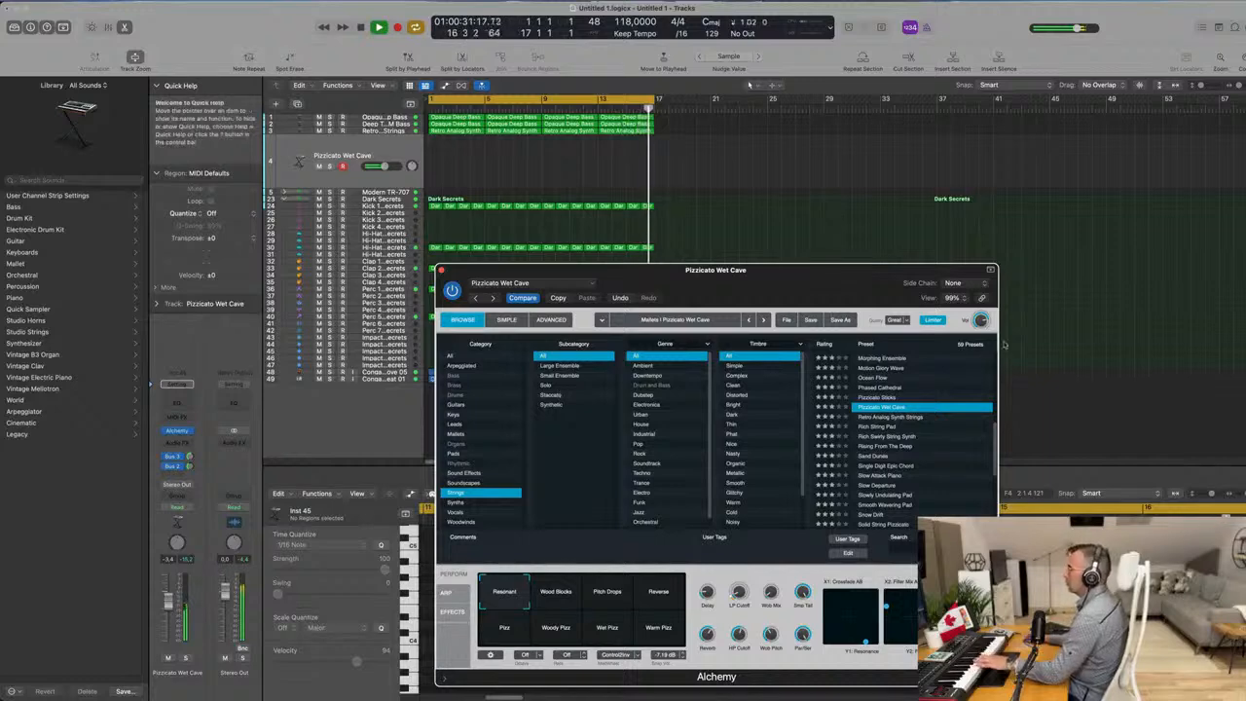
Switch the preset category to Keys and audition Chillwave Vibes and Curious Hammers.
click(453, 415)
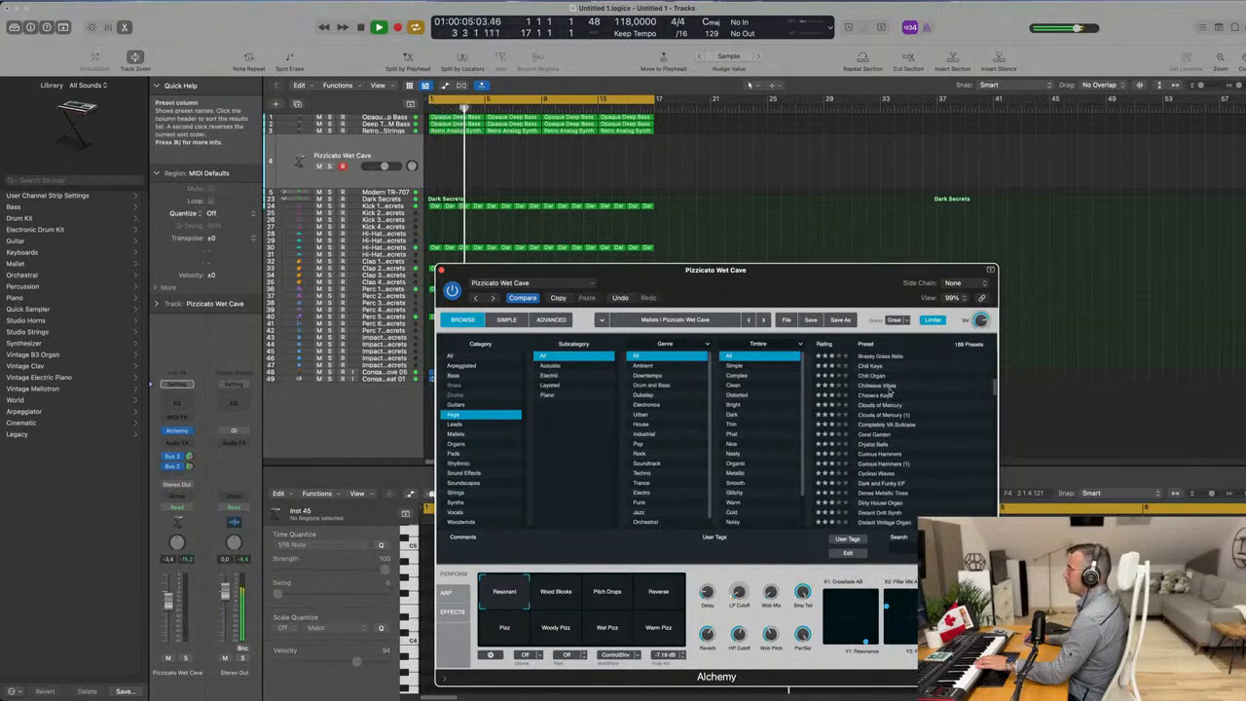
click(888, 386)
scroll(914, 460, down, 1)
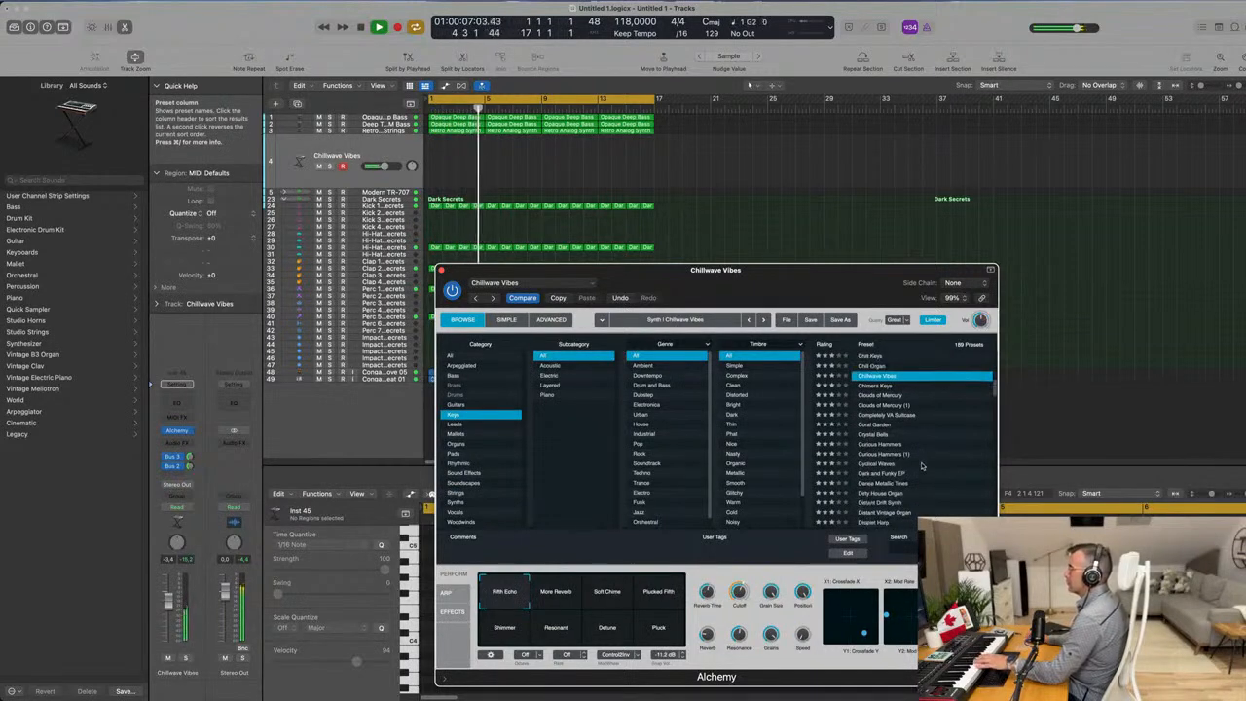
click(897, 445)
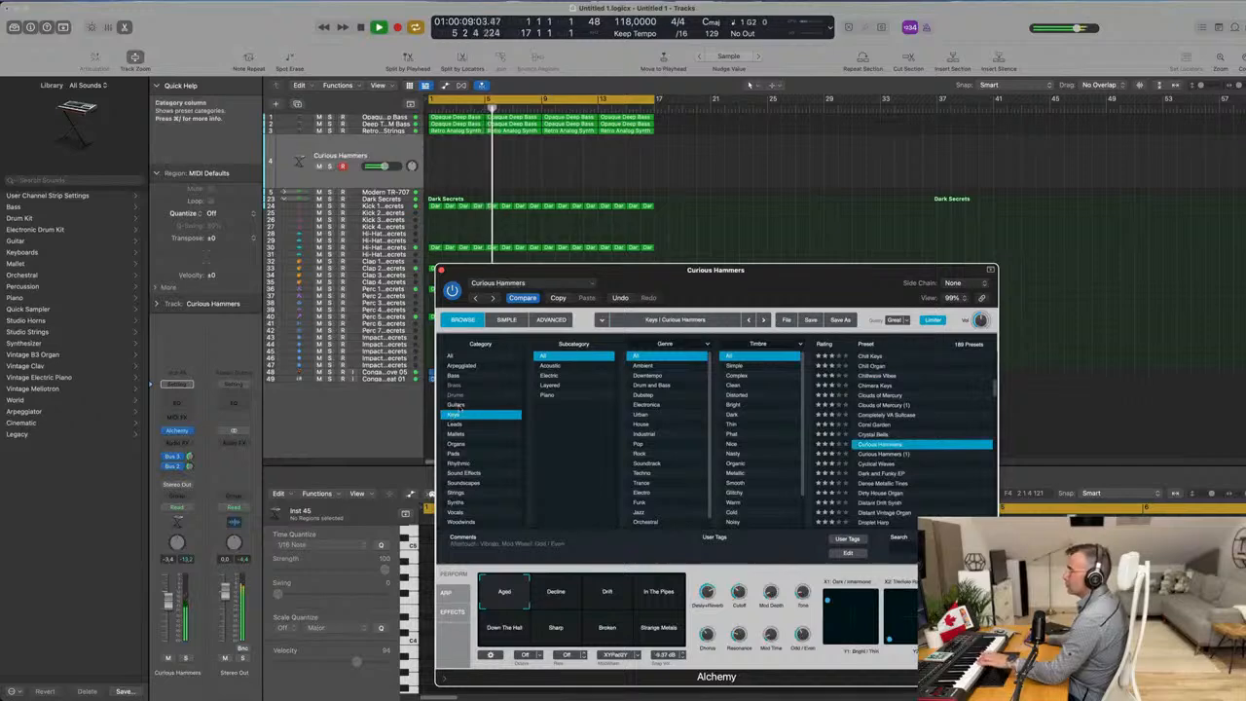
Filter all preset categories by the Plucked subcategory and audition Autoharp-Binaural and Beautiful Sine Harp.
click(450, 356)
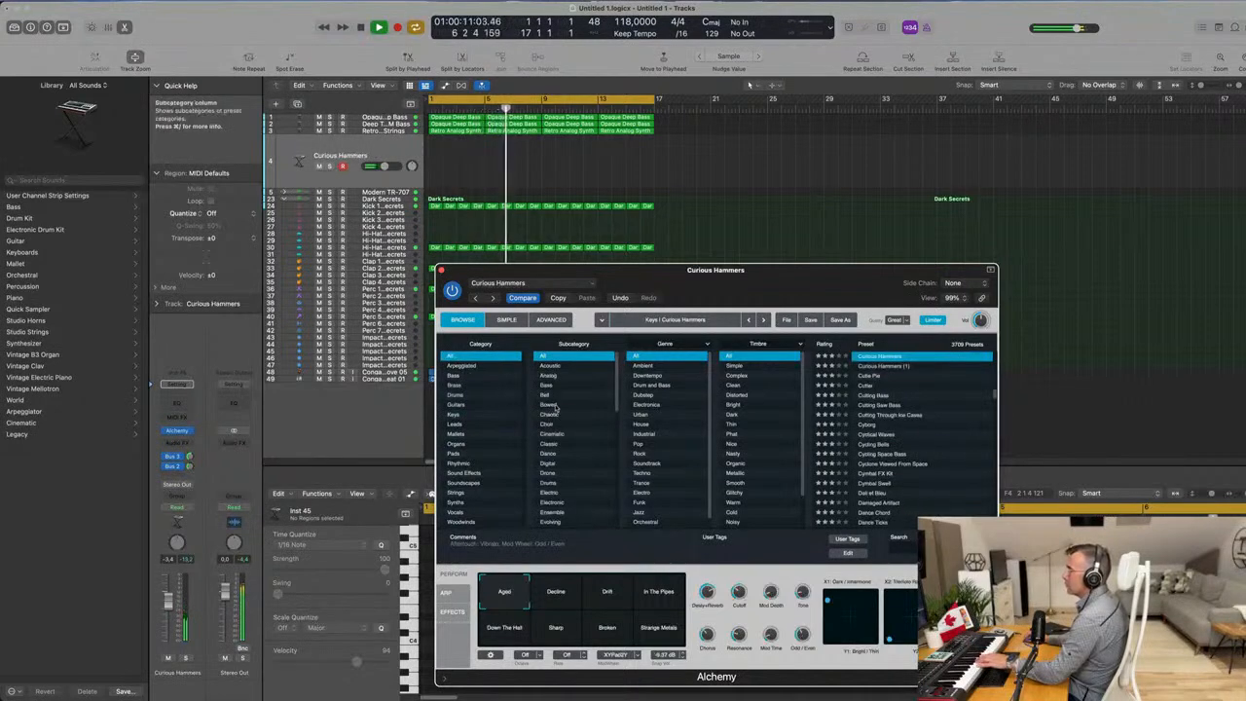
scroll(574, 413, down, 5)
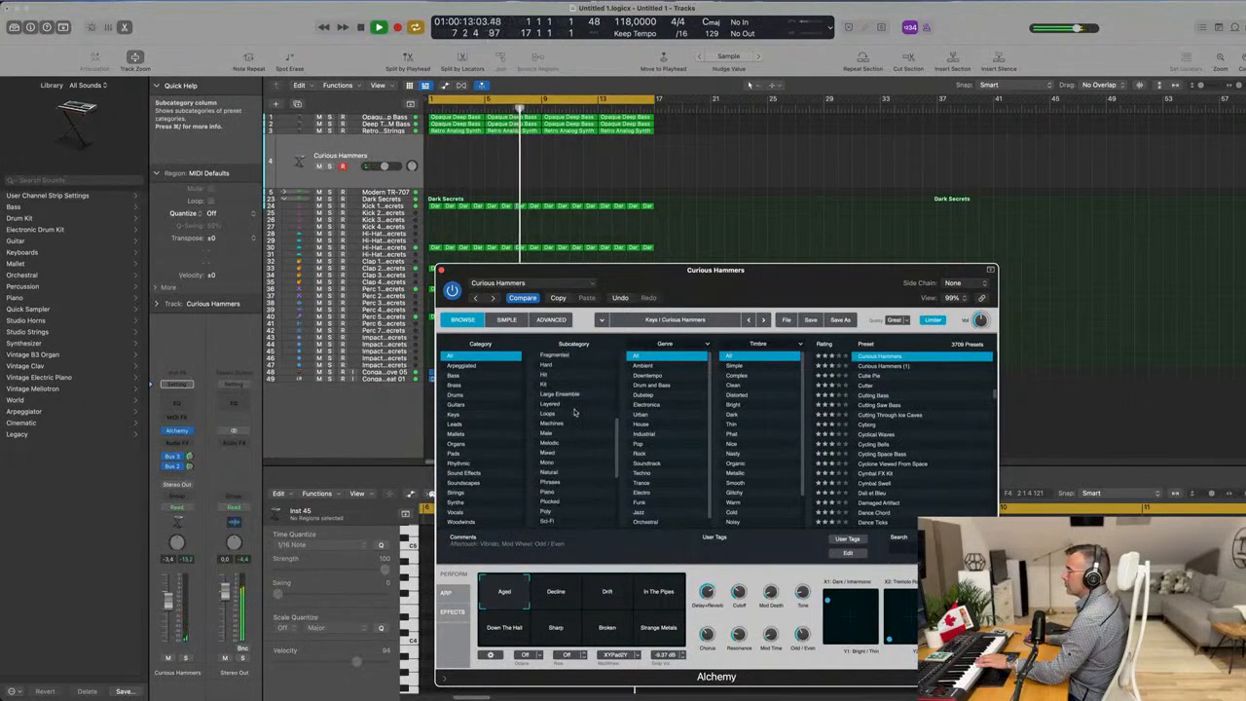
scroll(574, 412, down, 5)
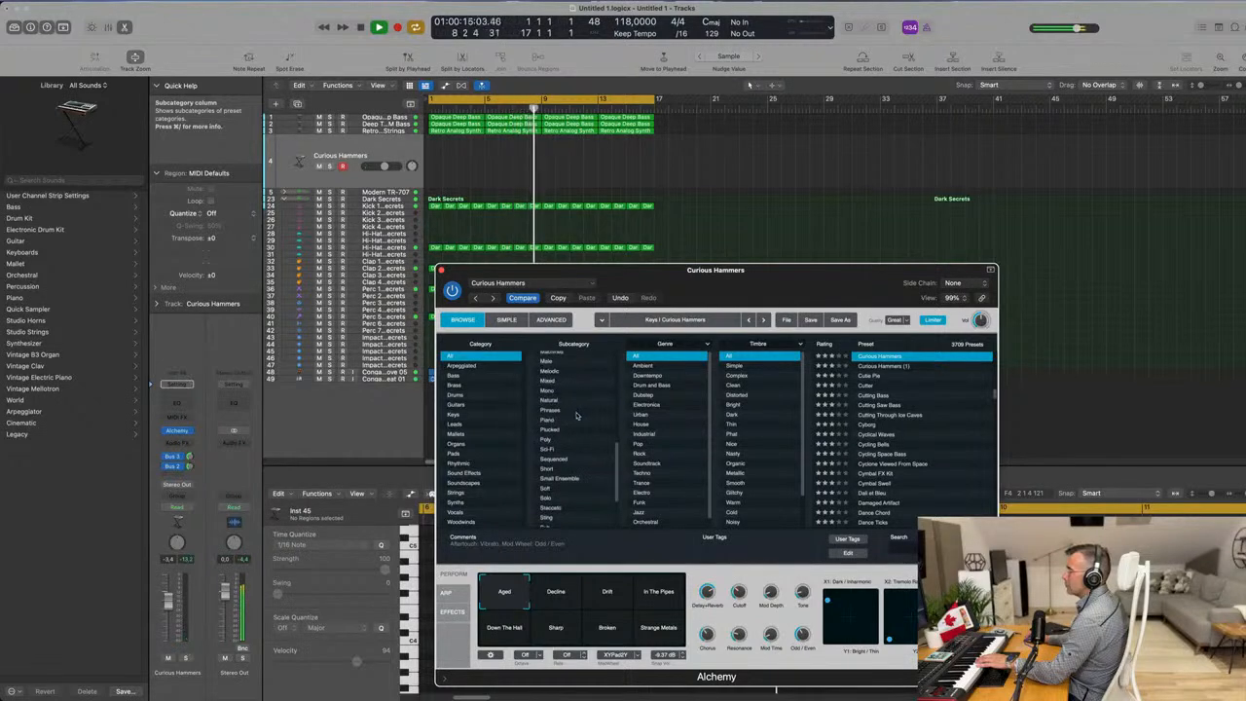
click(572, 429)
scroll(889, 410, down, 1)
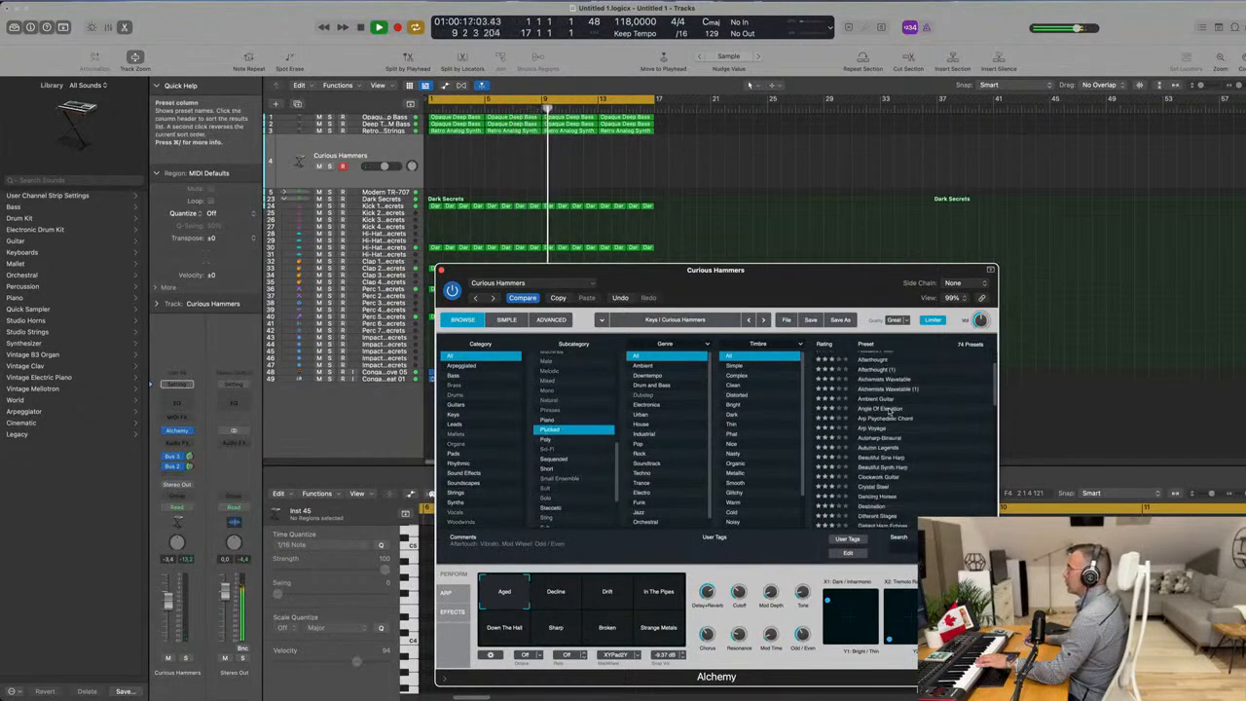
click(889, 439)
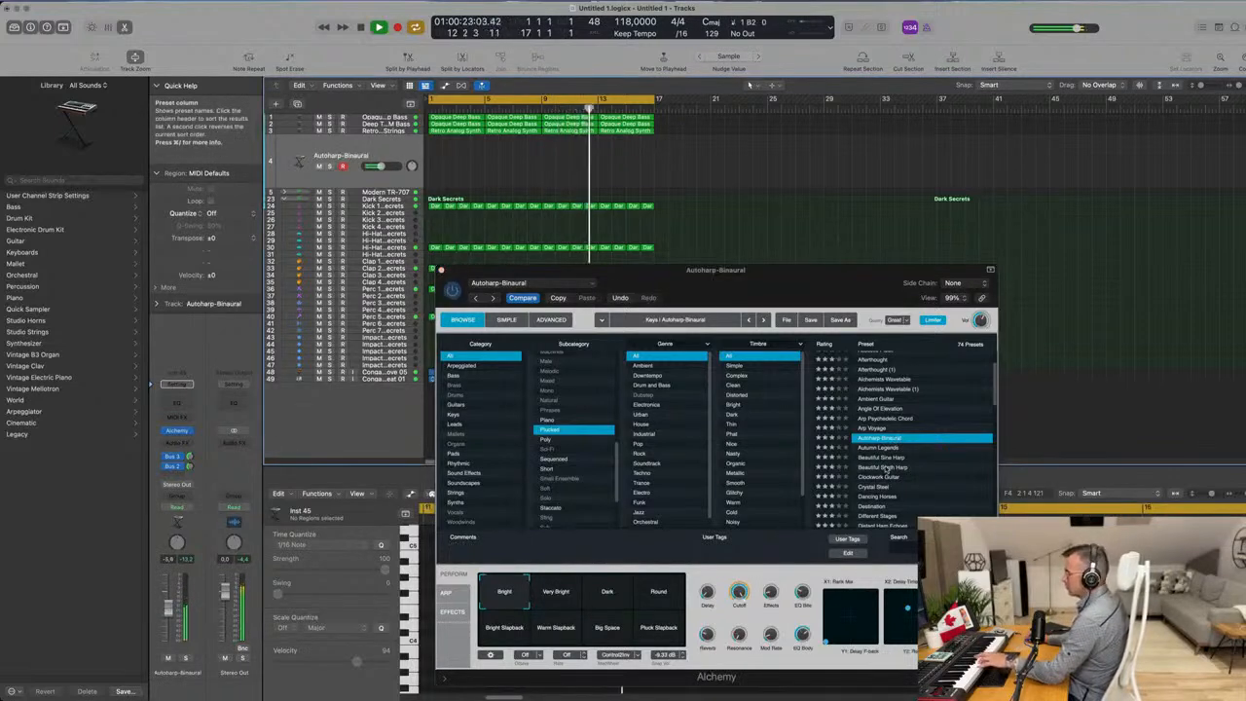
click(882, 458)
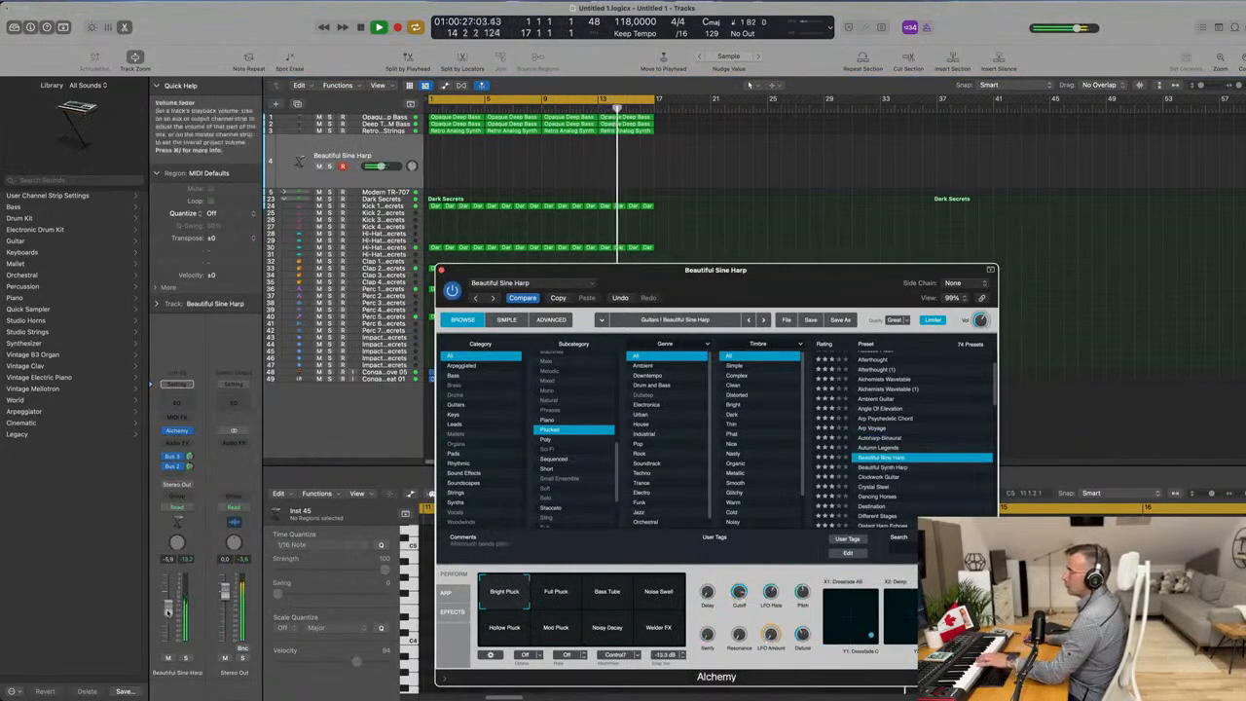
Load the Dancing Horses preset and try its Resonant, Bright and Grainy transform pad variations.
click(876, 496)
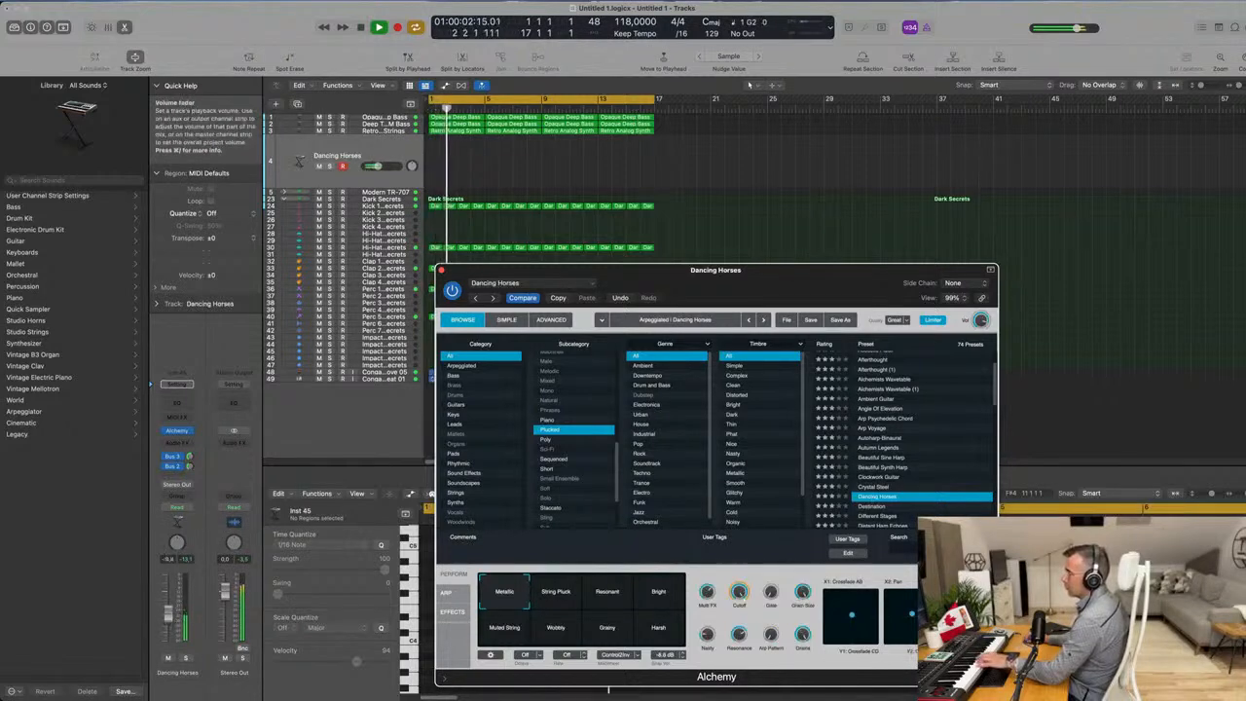
click(601, 599)
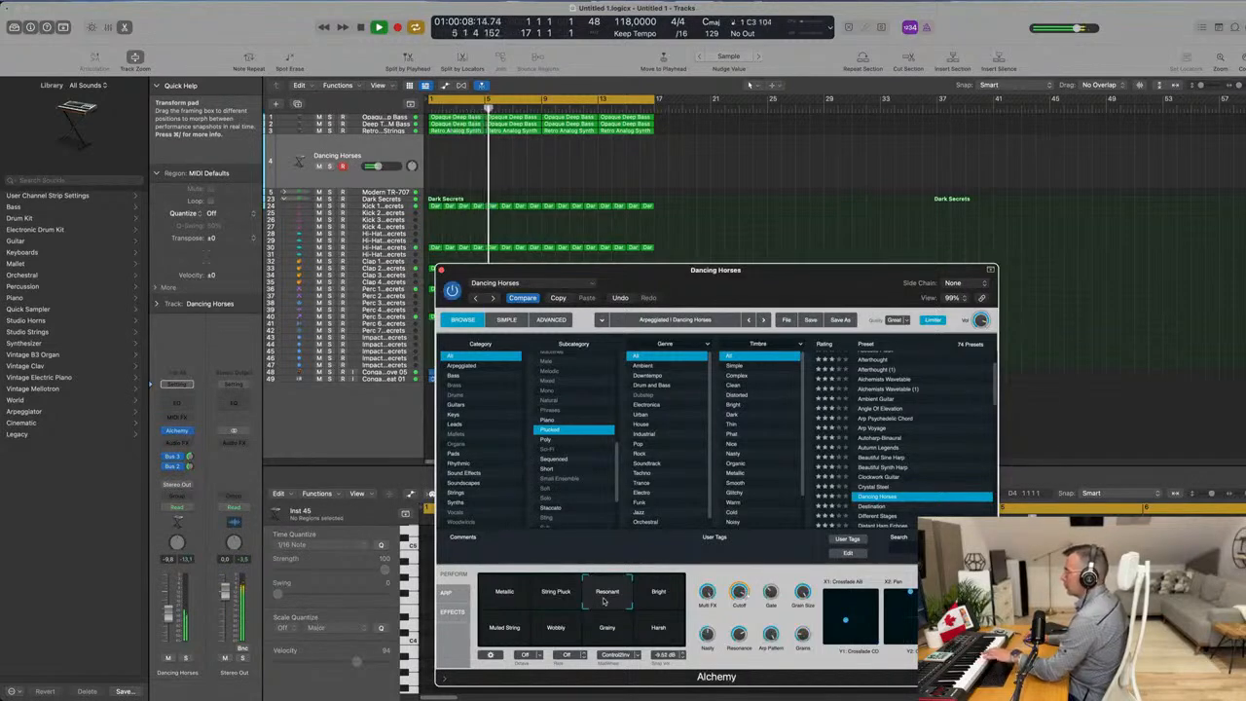
click(654, 605)
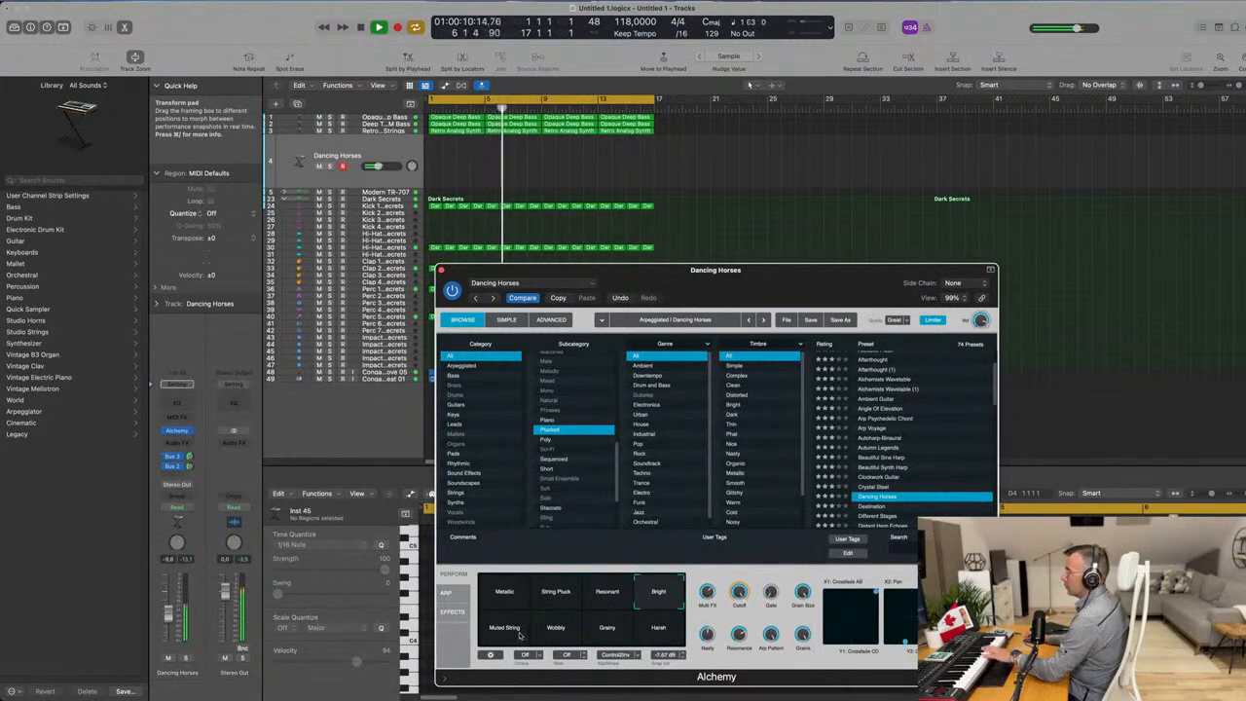
click(606, 627)
Audition the Destination preset, then load Different Stages and choose its Thinner variation.
scroll(950, 409, down, 3)
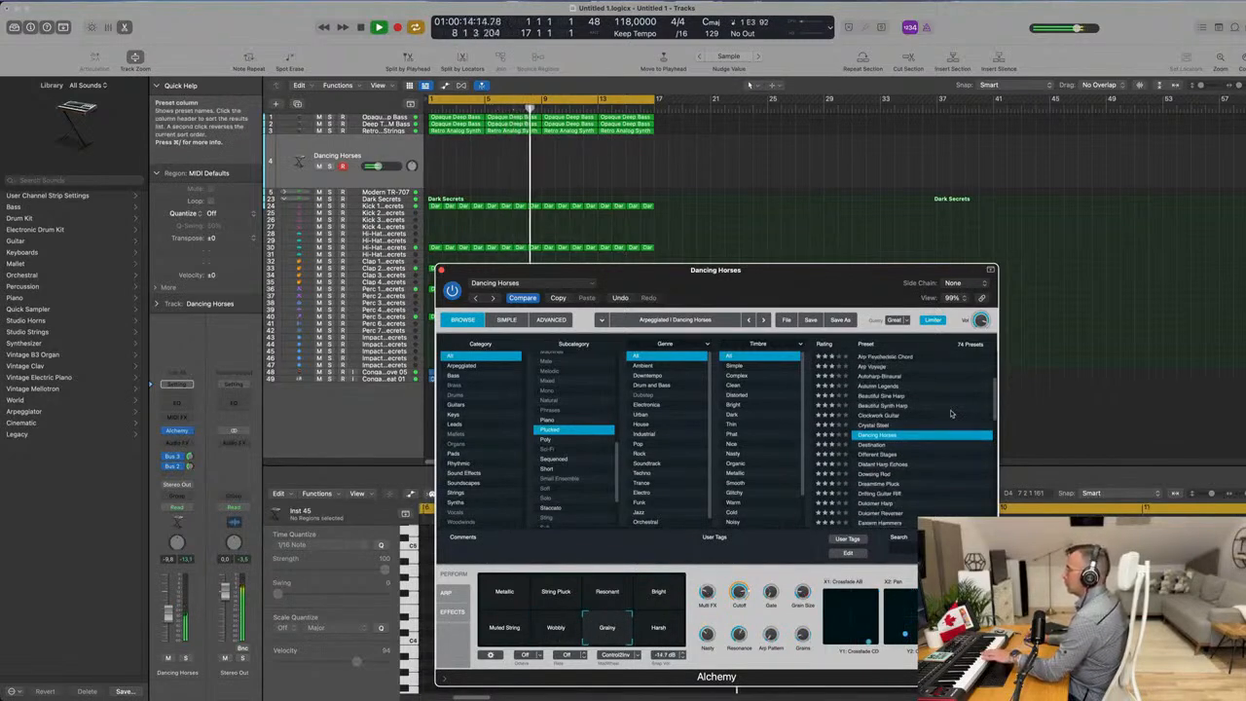
click(881, 446)
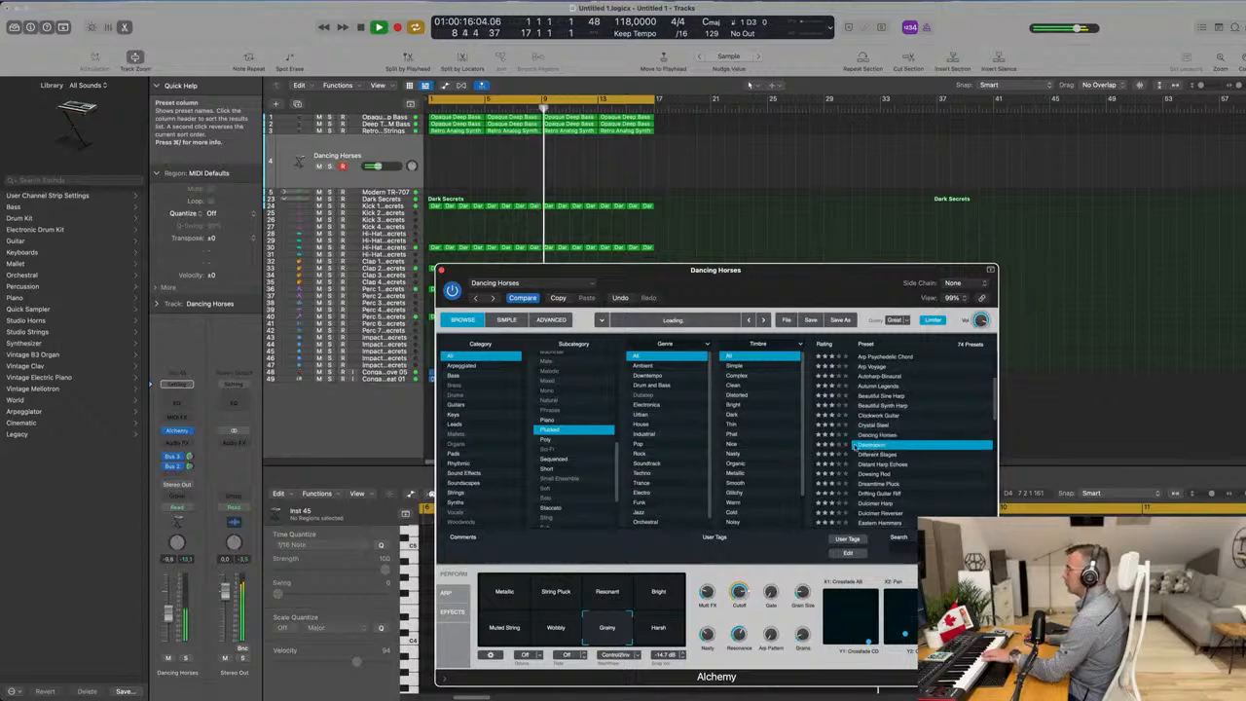
drag(801, 276, 862, 233)
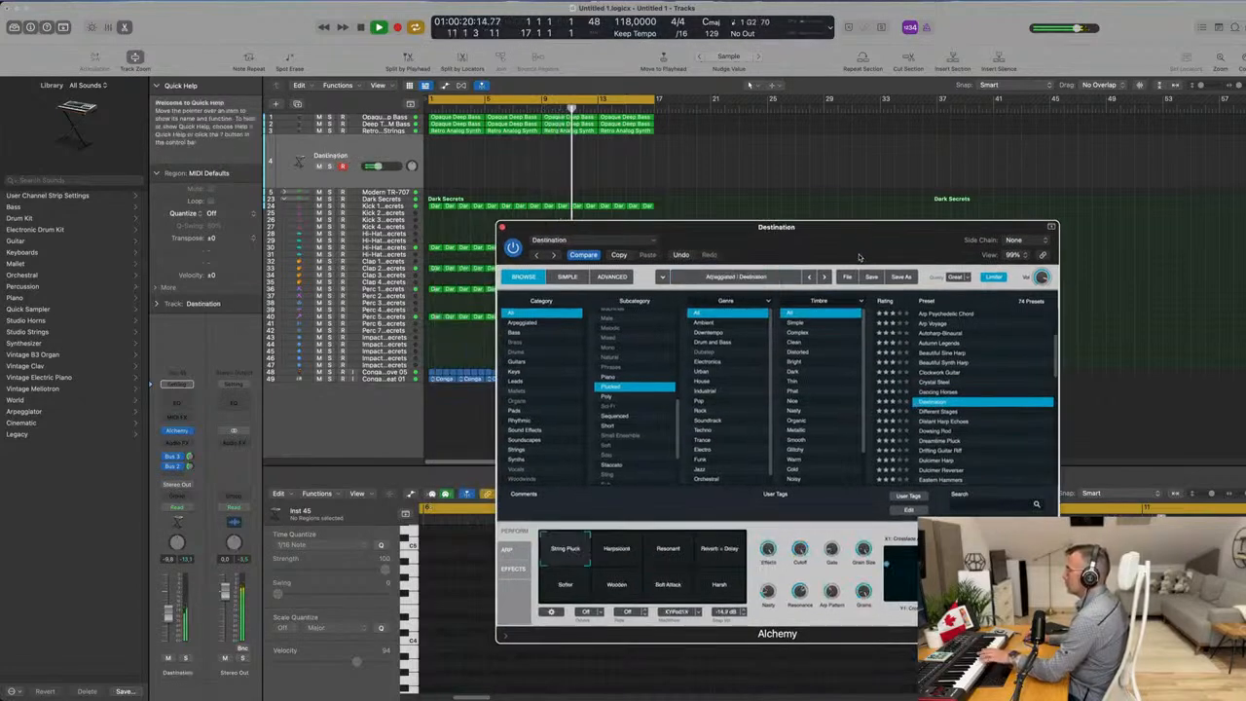
click(944, 411)
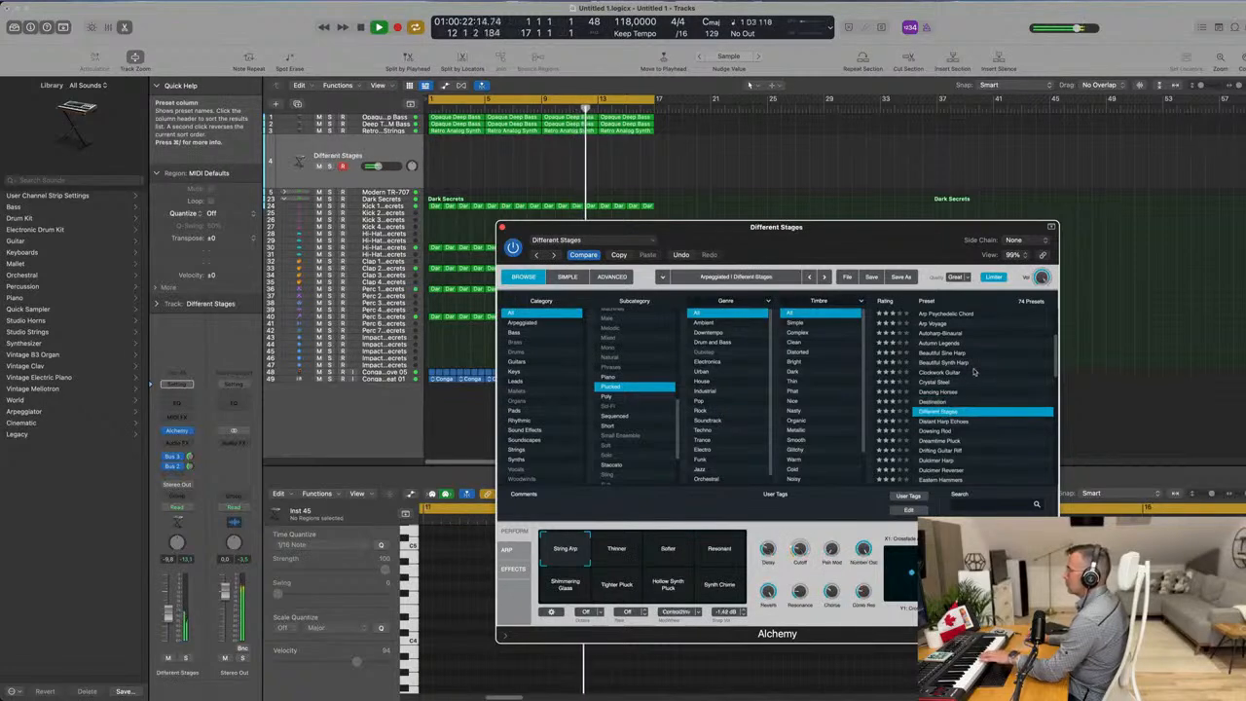
click(635, 561)
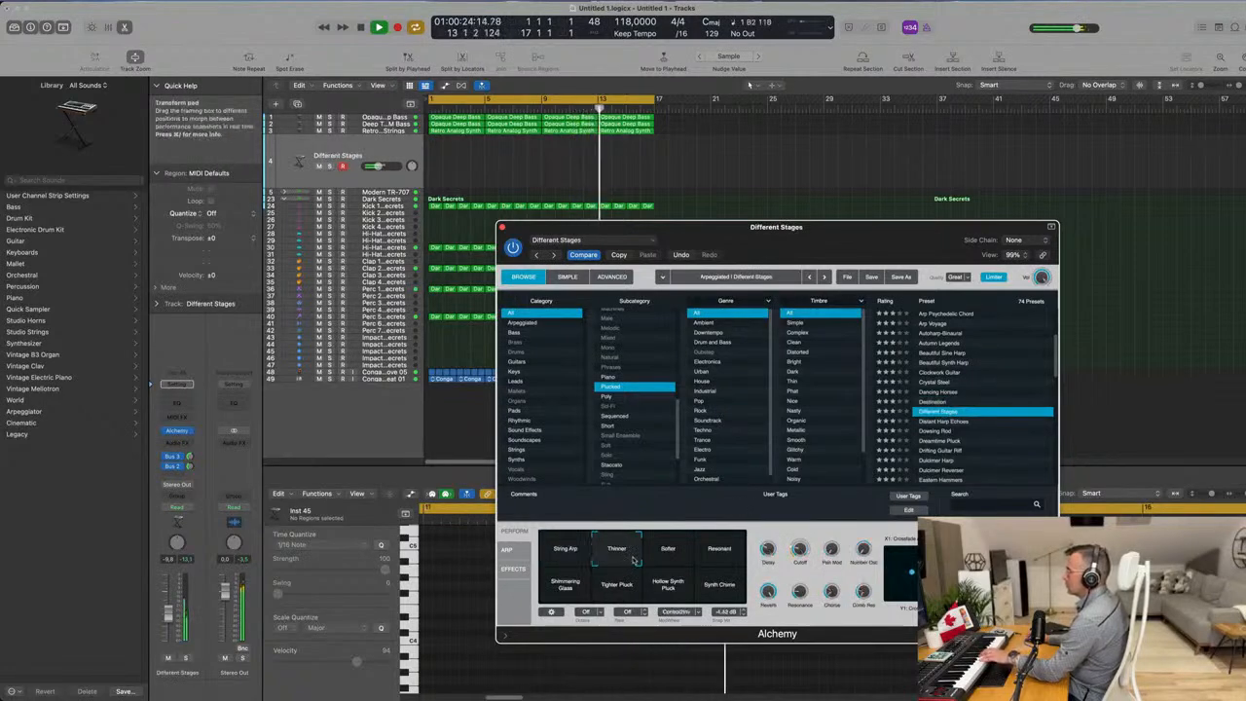
Audition the String Arp variation of Different Stages and the Dowsing Rod preset, then load Dreamtime Pluck.
click(565, 550)
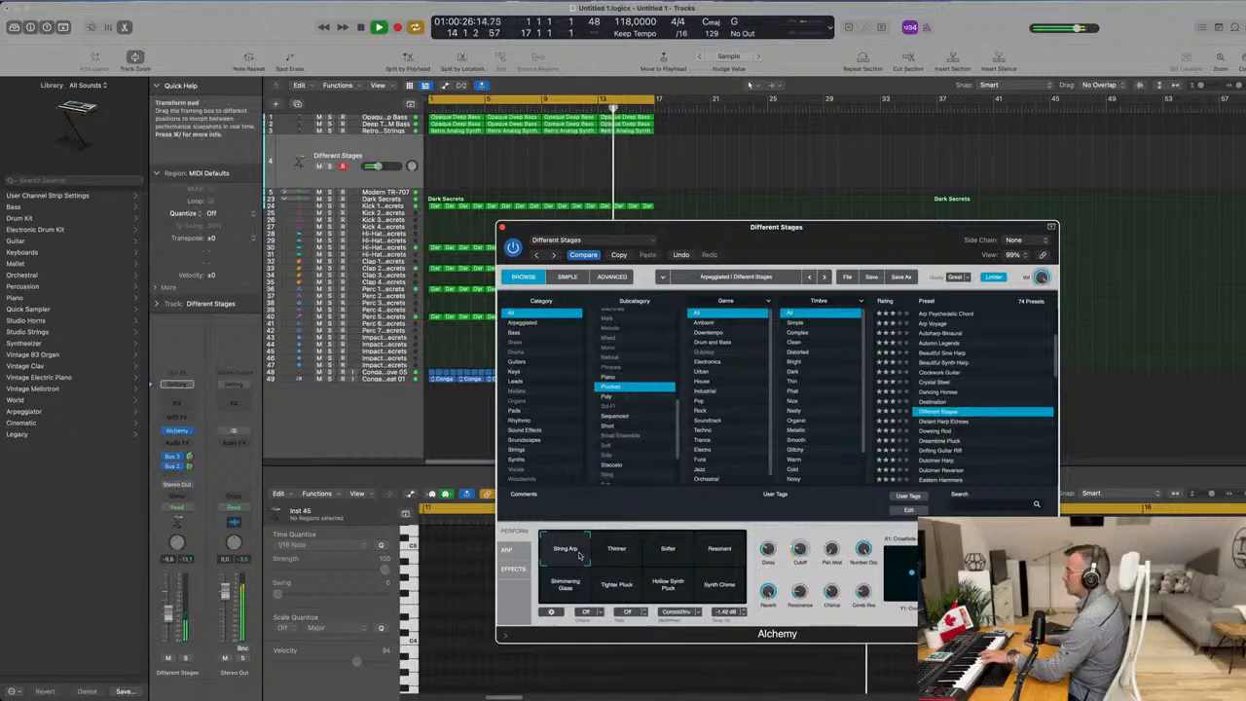
click(930, 431)
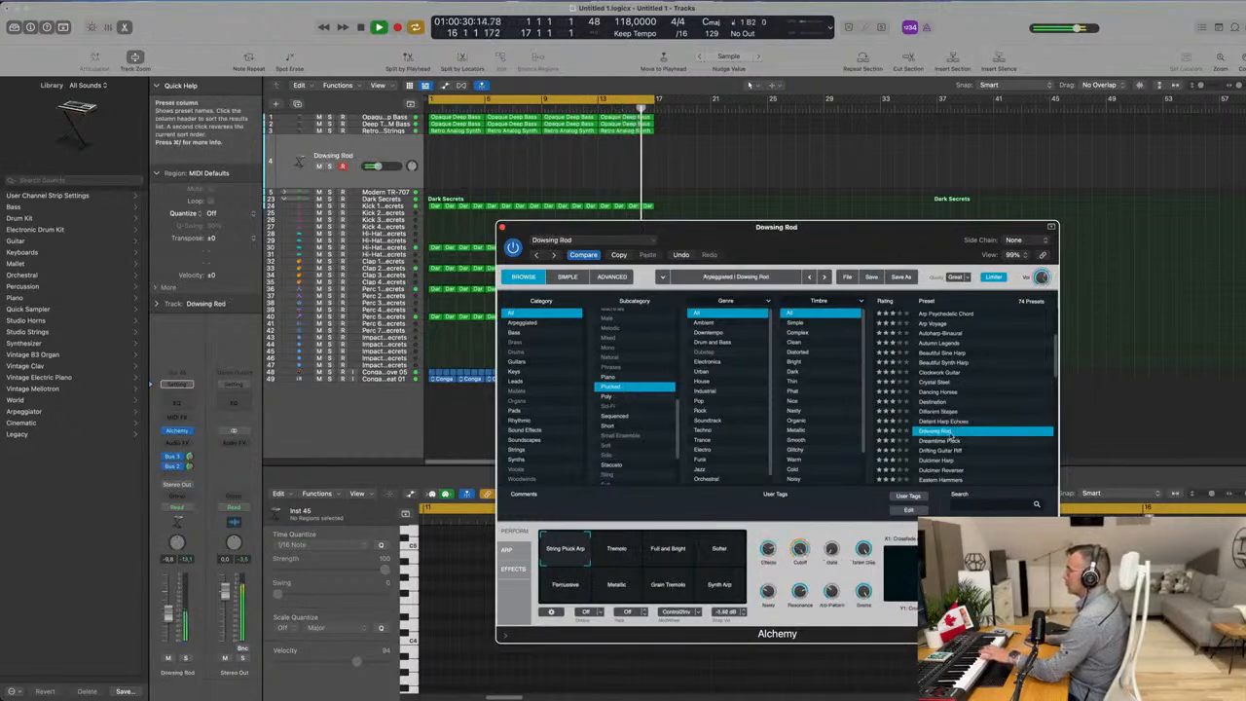
click(939, 441)
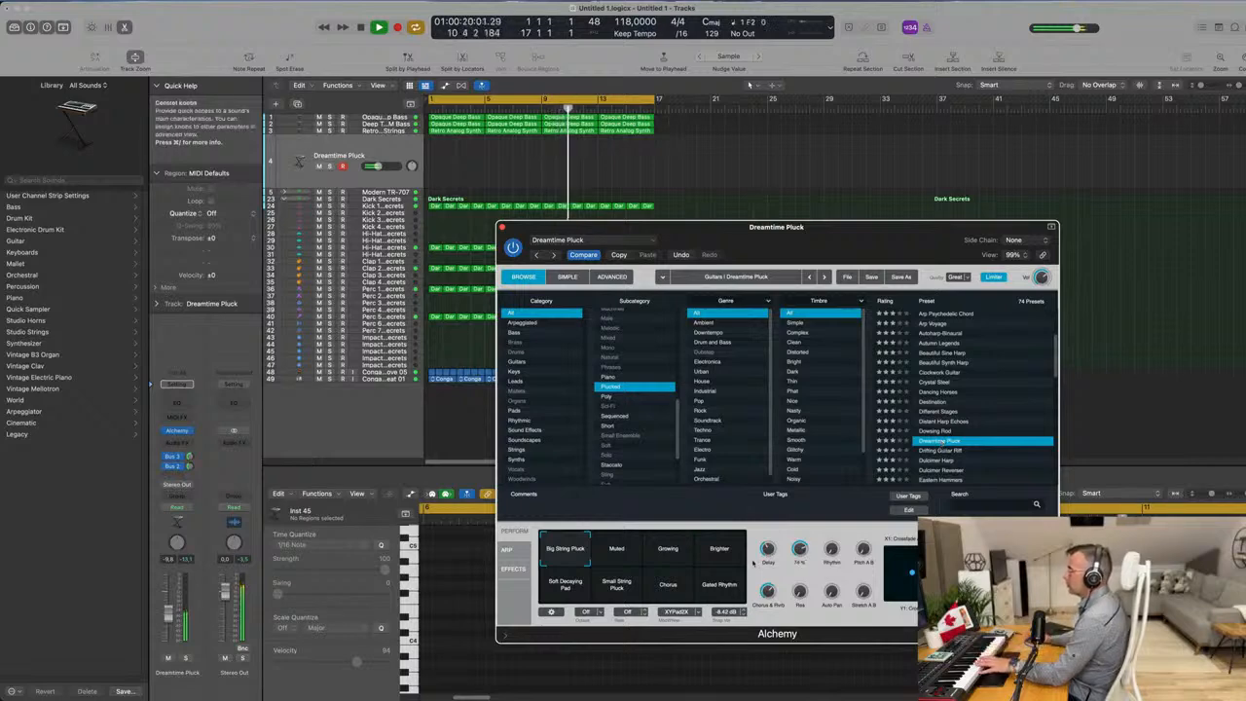
Try the Muted and Growing variations of Dreamtime Pluck, choose Brighter and fine-tune the track's volume.
click(627, 551)
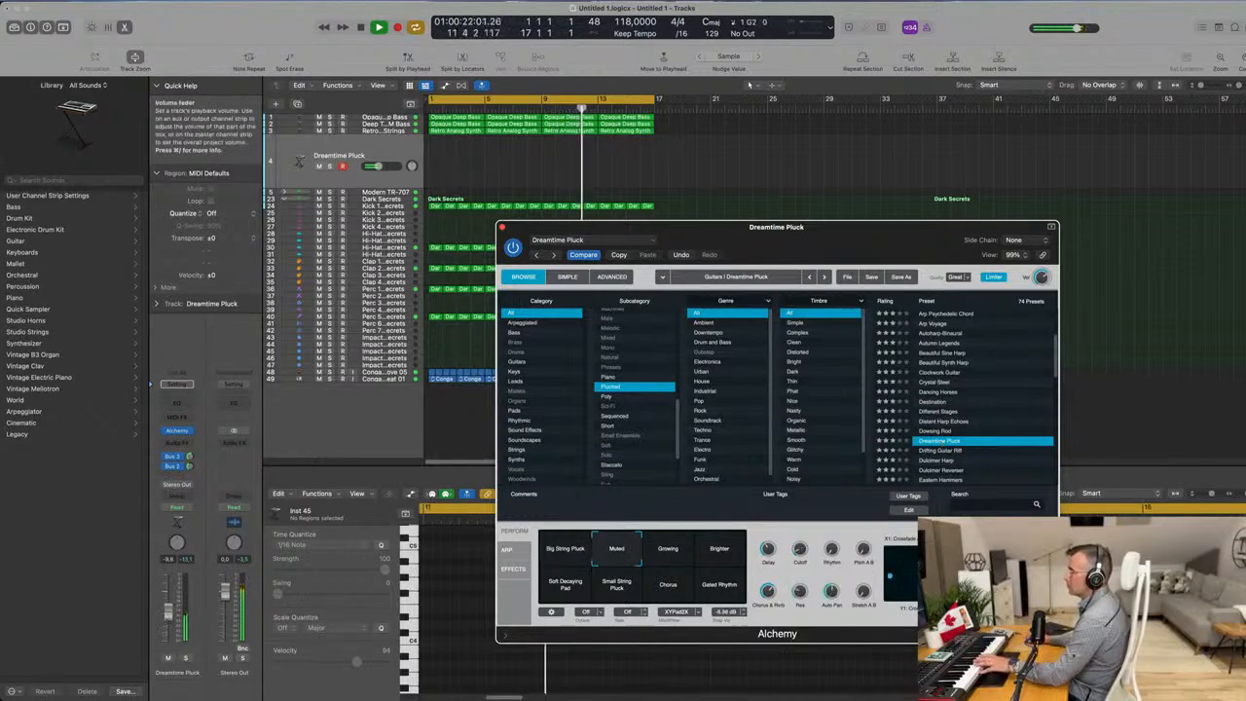
click(167, 598)
drag(167, 603, 170, 614)
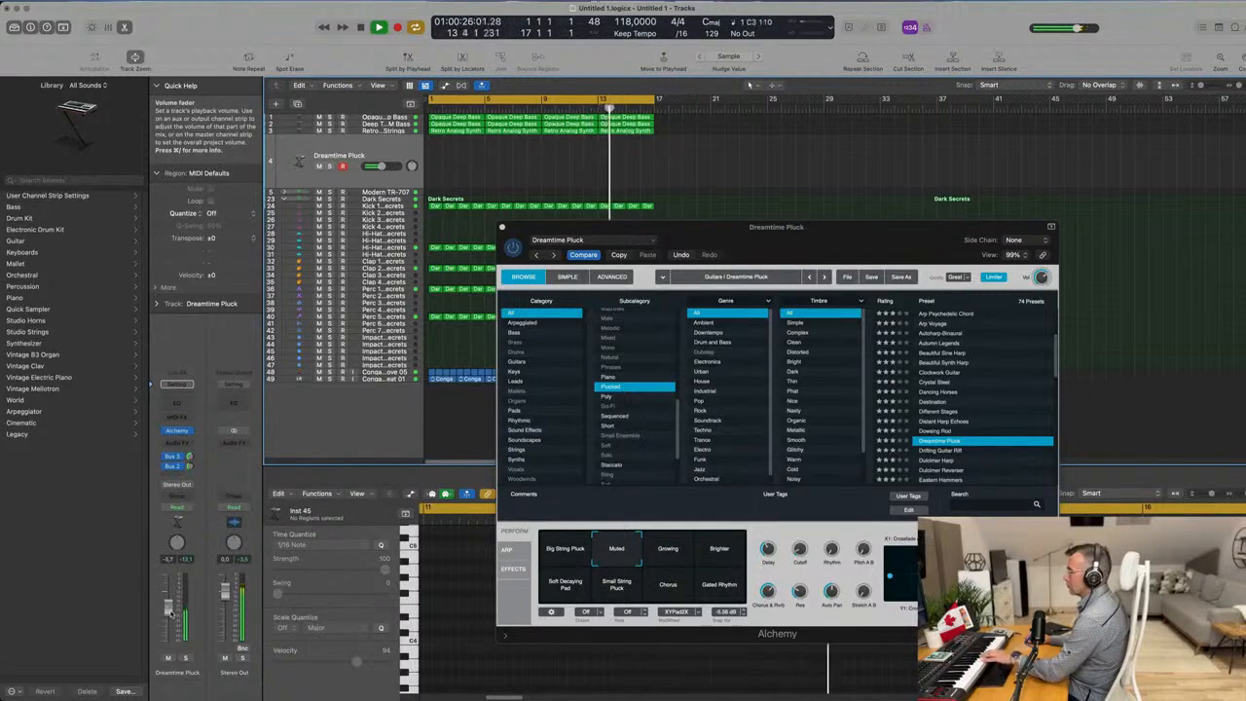
click(668, 554)
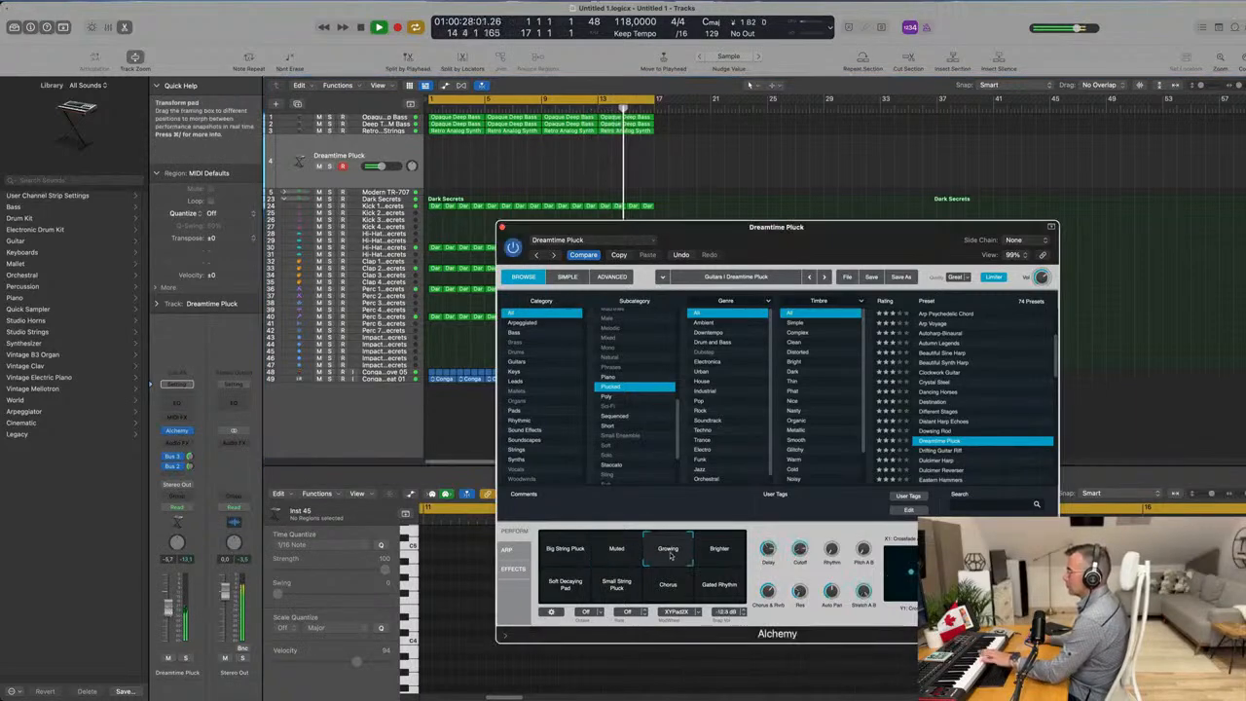
click(719, 552)
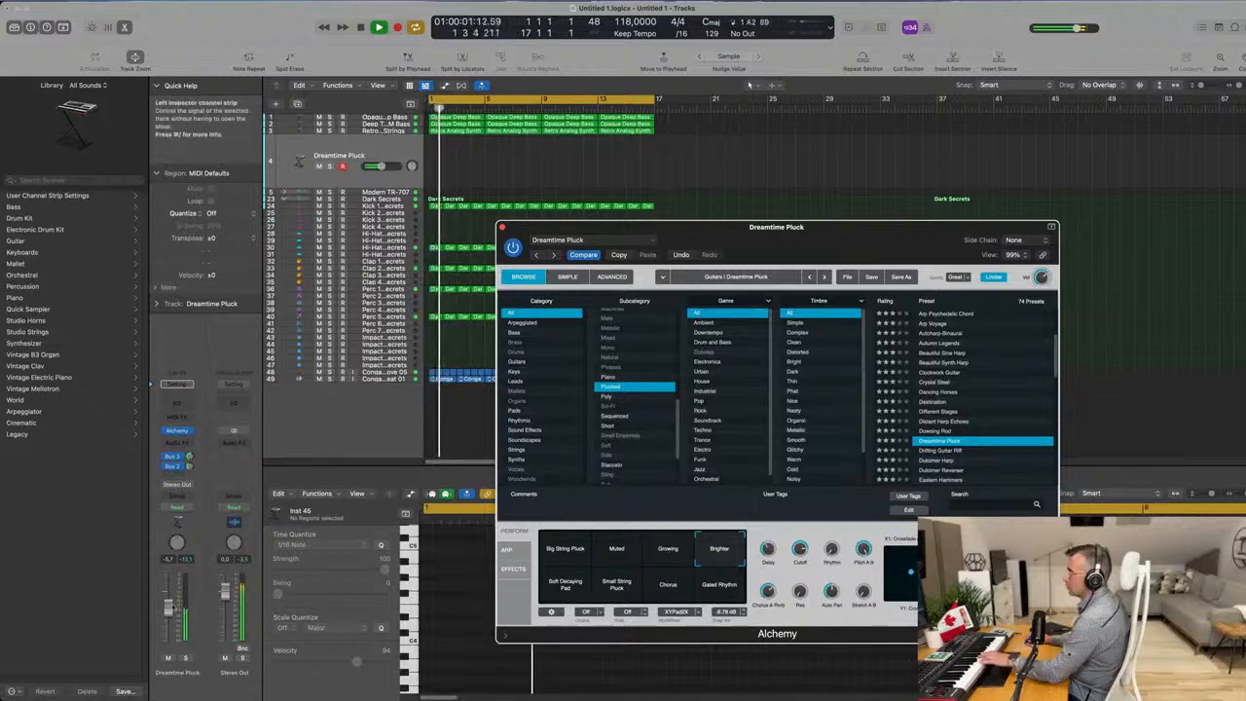
drag(168, 608, 169, 612)
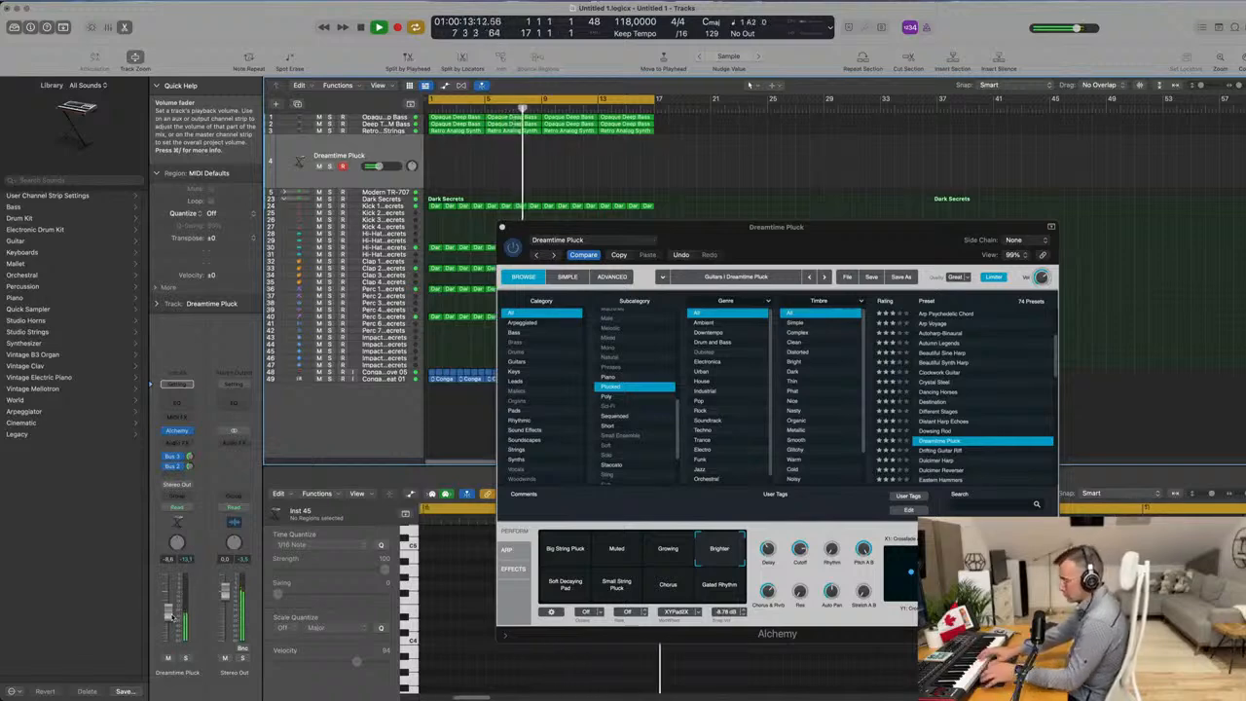
Record a two-bar pluck phrase over the loop on the Dreamtime Pluck track and move its region to bar 1.
key(r)
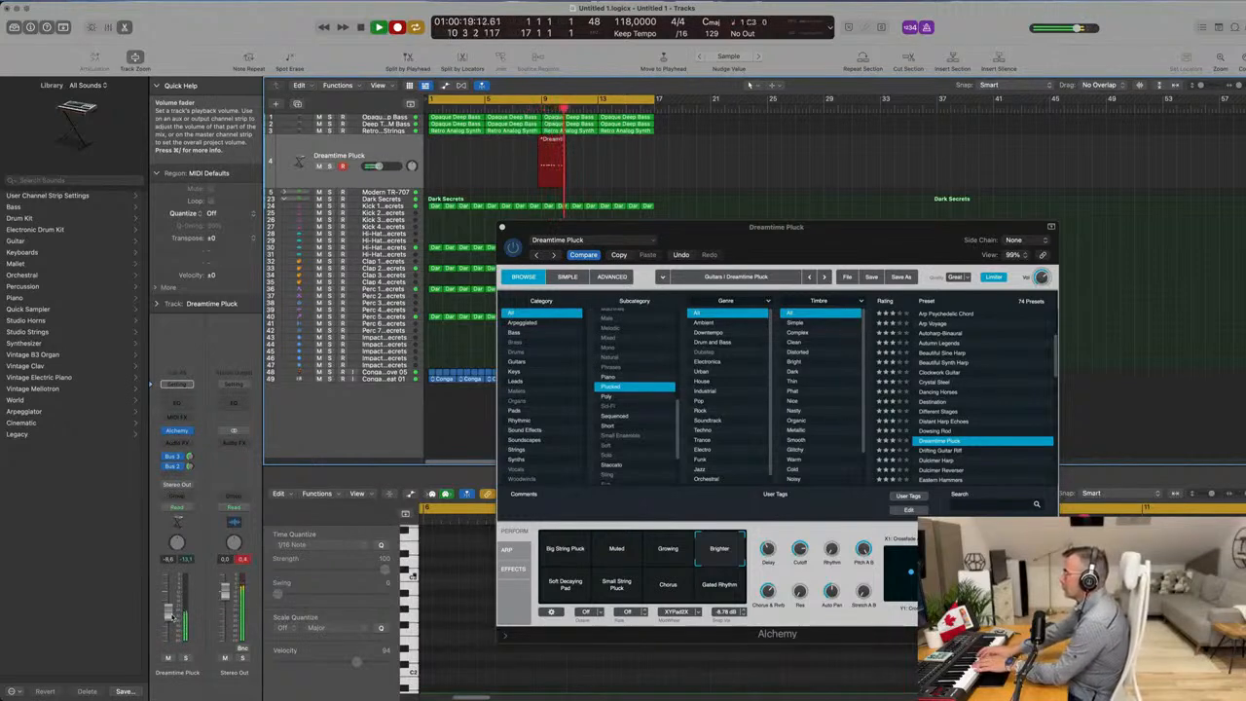
key(space)
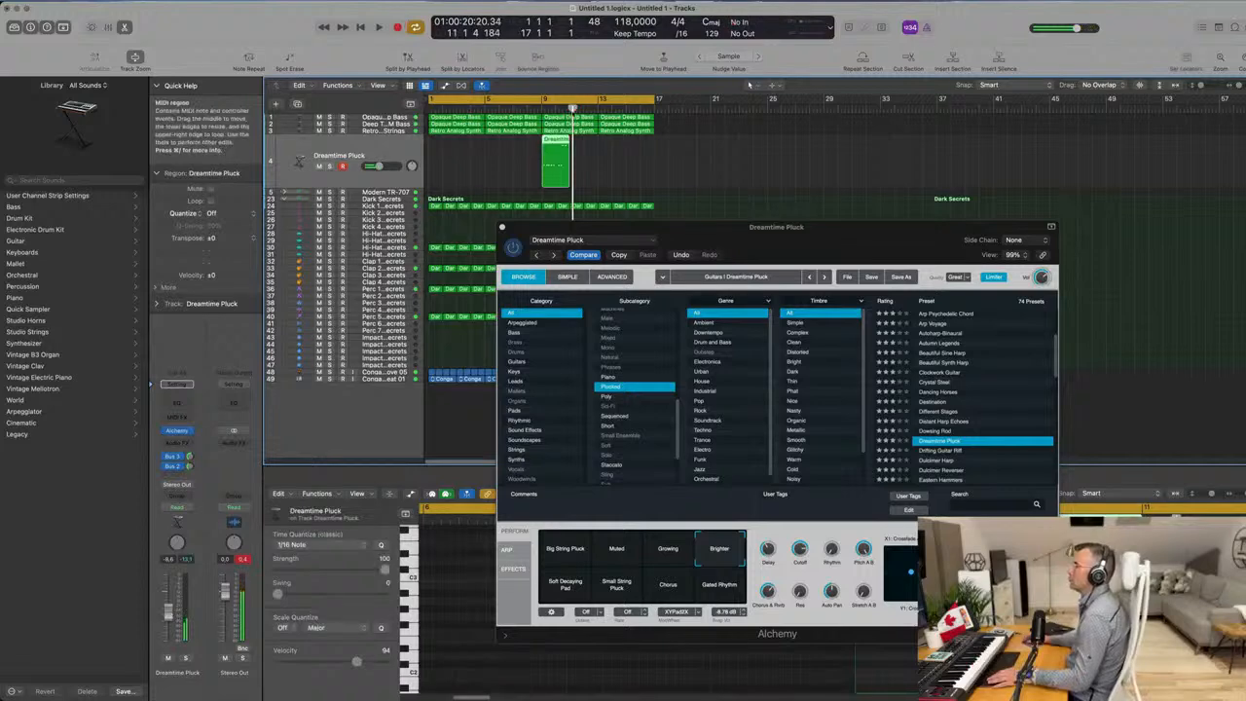
drag(555, 145, 433, 142)
key(space)
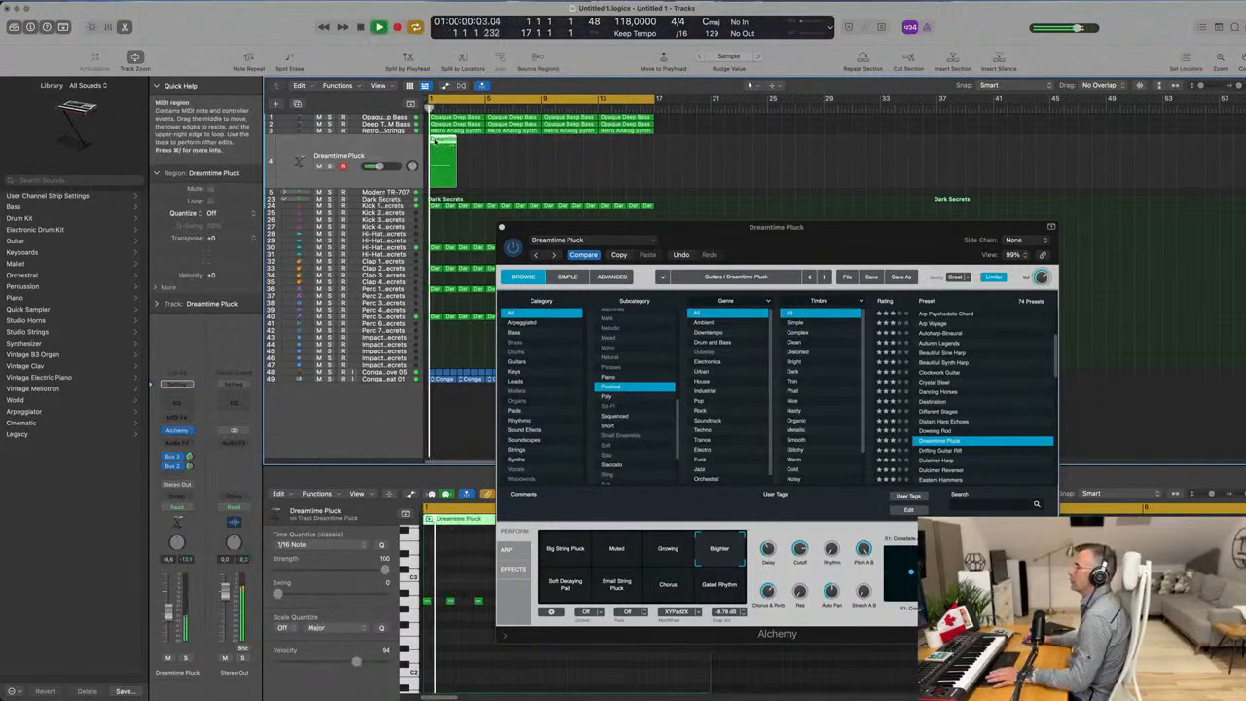
Quantize all notes of the Dreamtime Pluck region to 1/16 notes in the Piano Roll and play the result.
drag(555, 227, 809, 191)
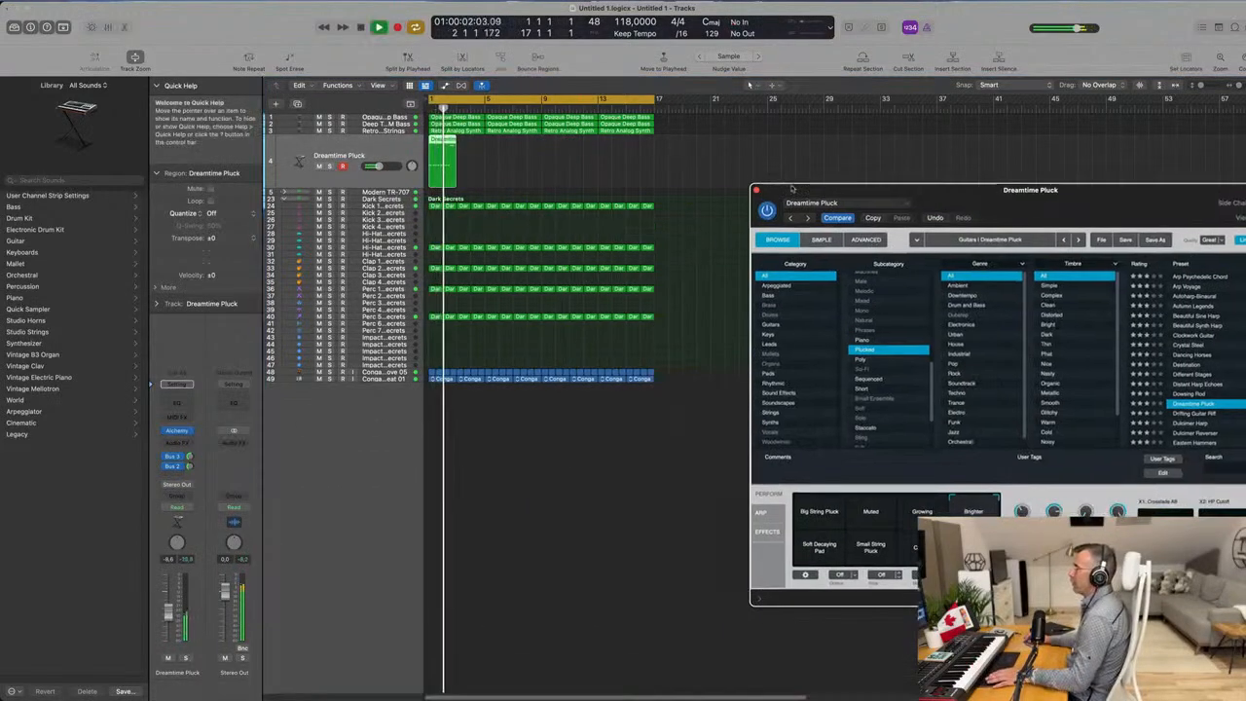
key(space)
key(p)
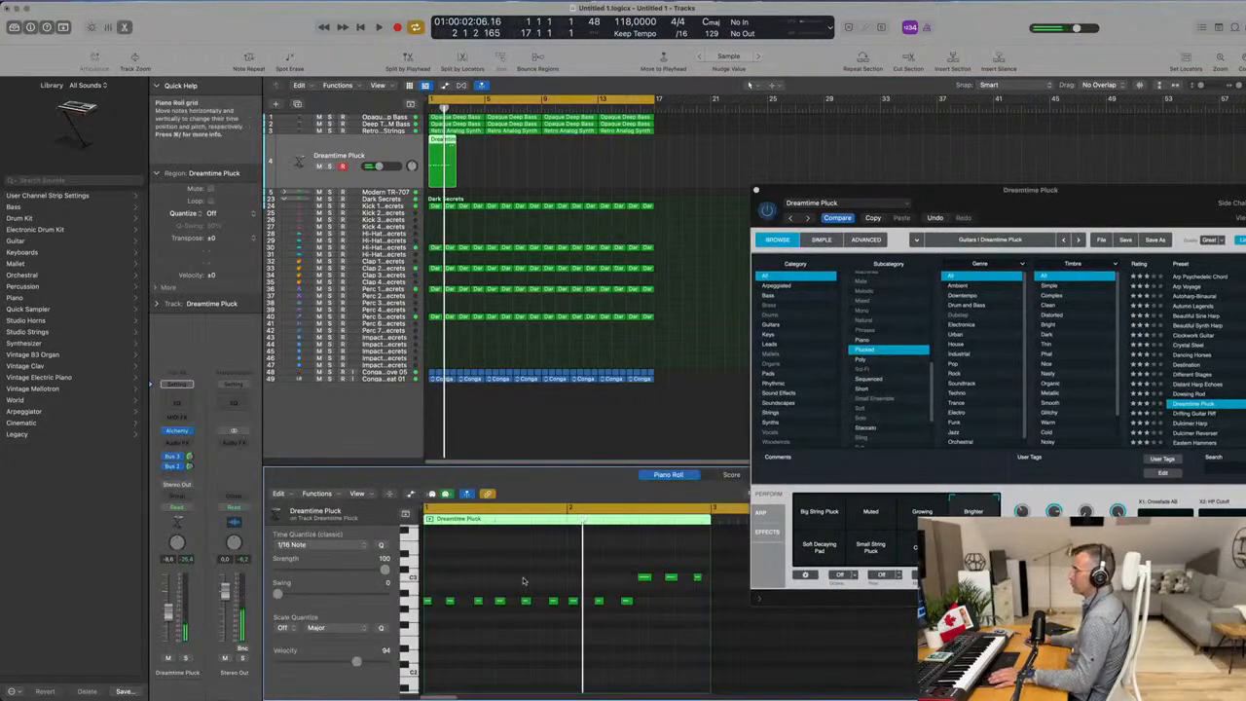
key(space)
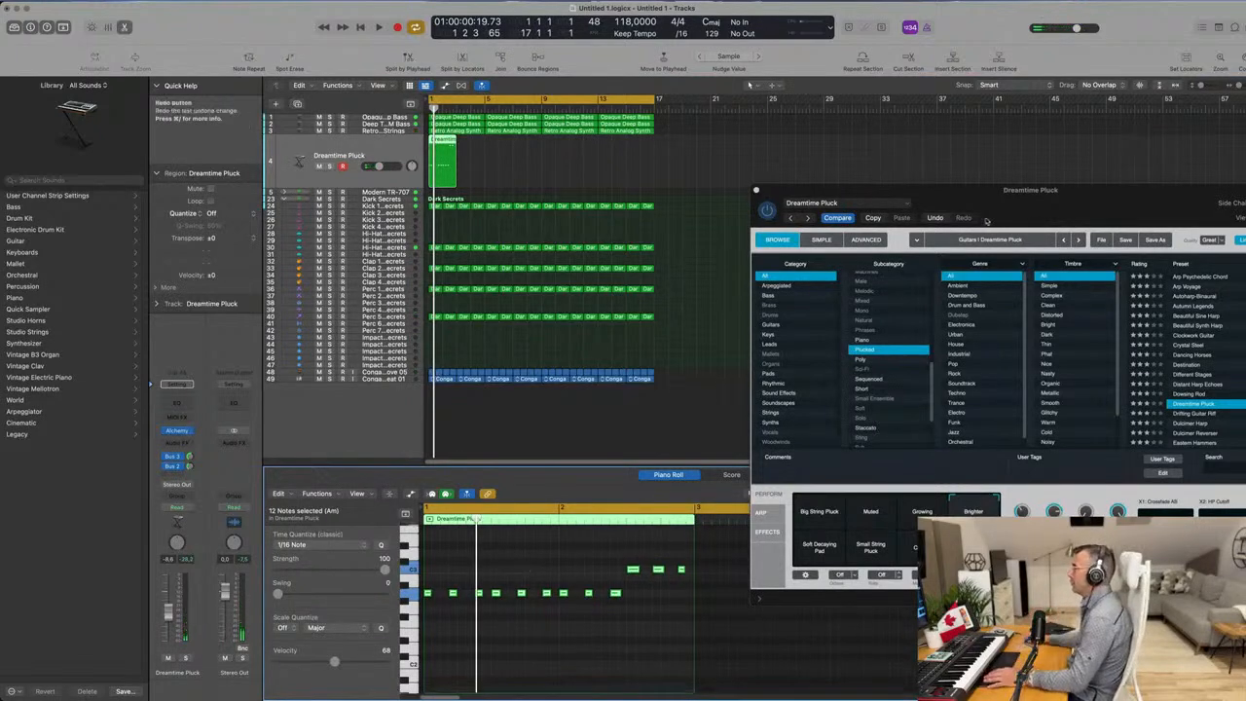
drag(1053, 192, 903, 185)
key(space)
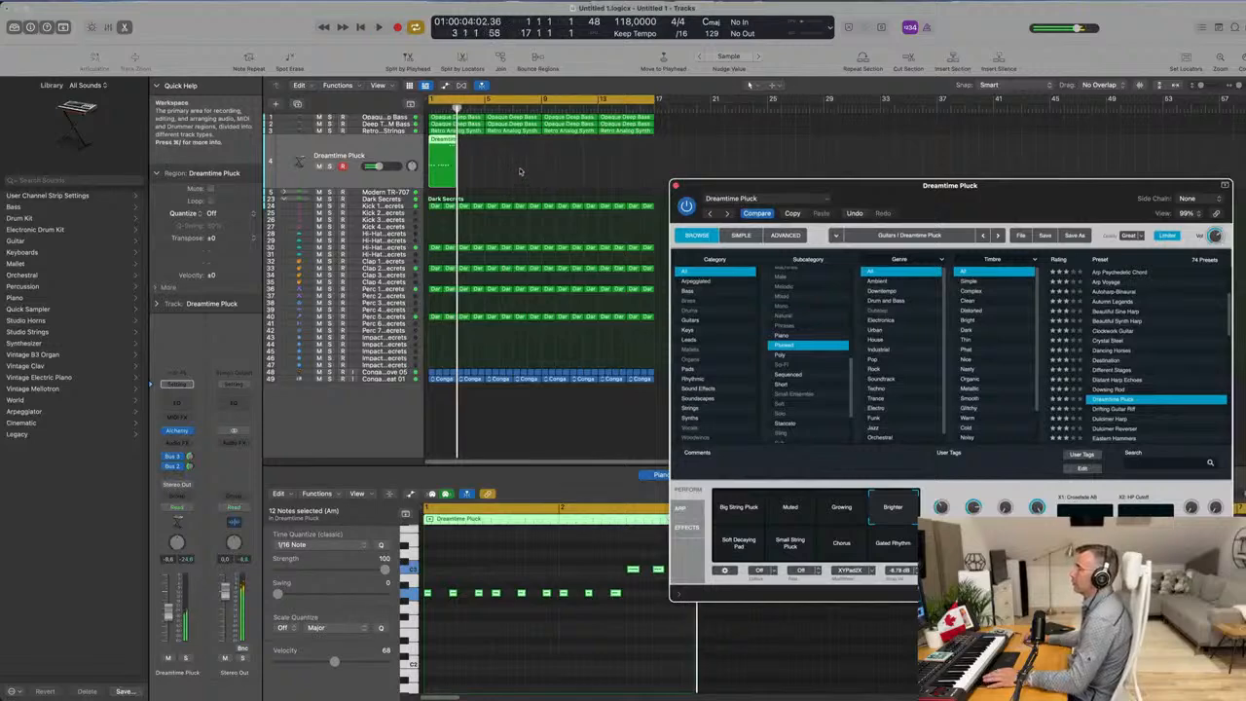
Repeat the two-bar Dreamtime Pluck region along its track and show the mixer while the loop plays.
click(431, 163)
key(x)
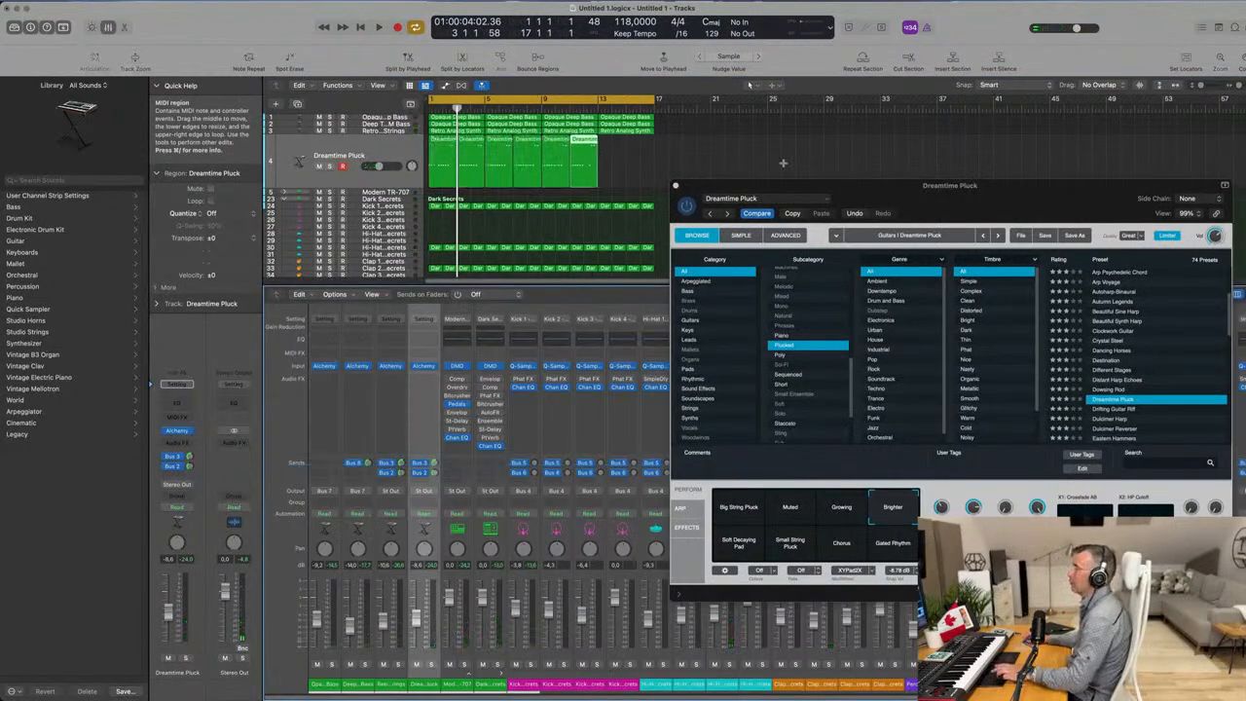
drag(925, 190, 789, 120)
key(space)
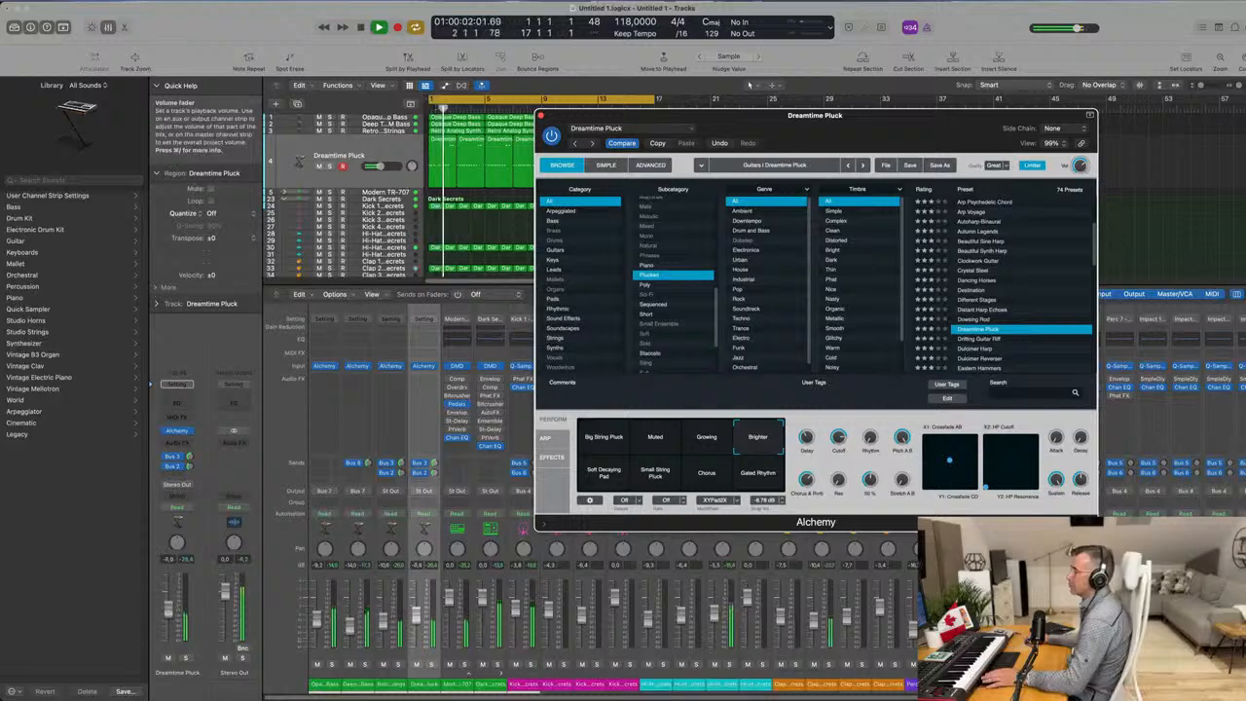
Duplicate the Dreamtime Pluck track, mute the original and copy its eight regions onto the new track.
mouse_move(841, 450)
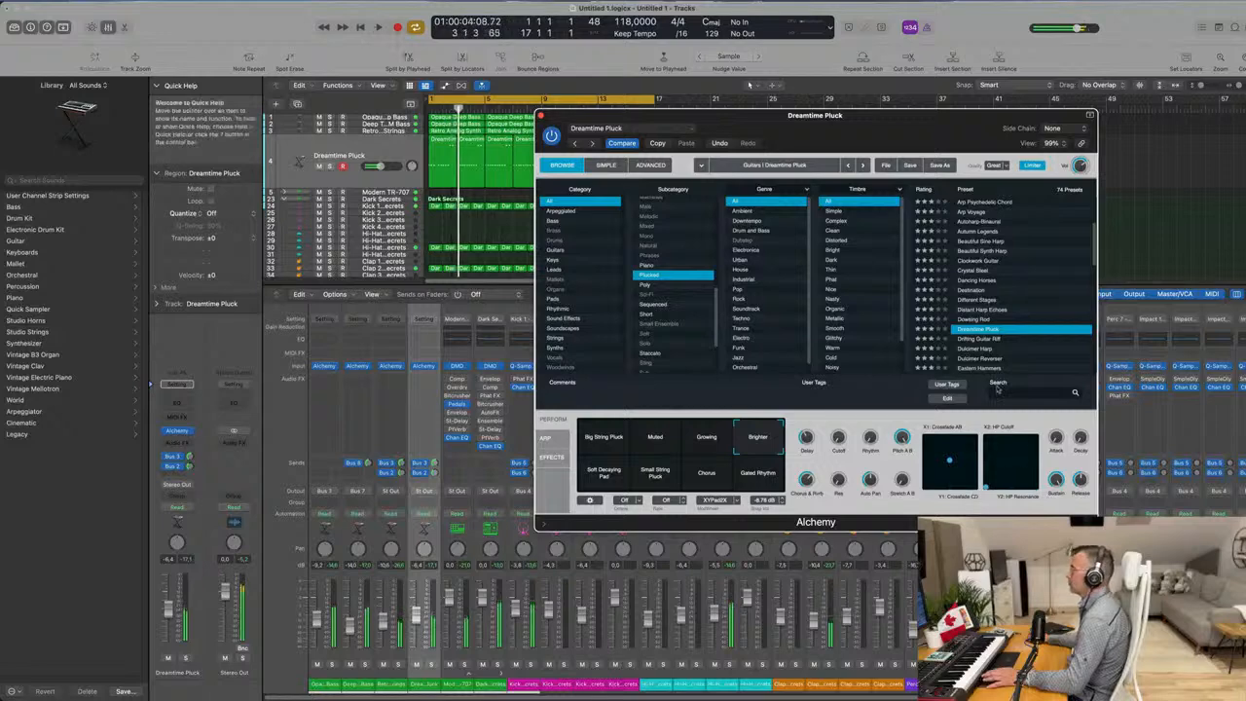
drag(814, 115, 872, 160)
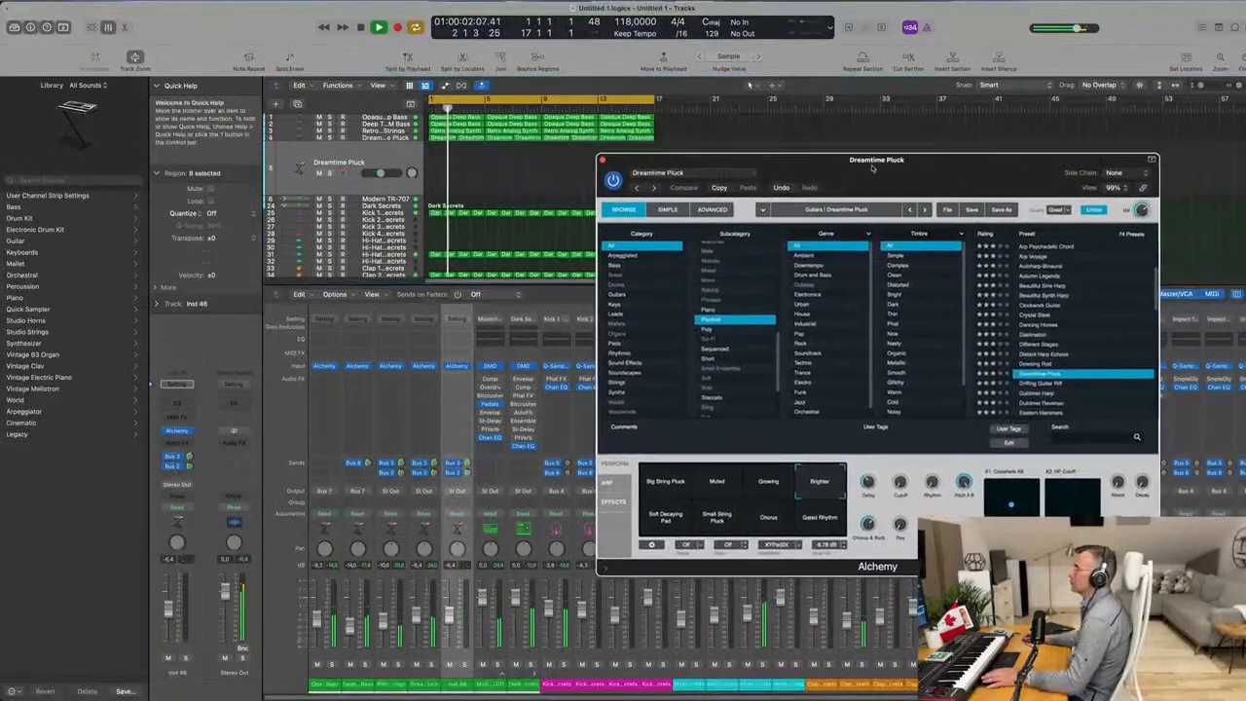
key(space)
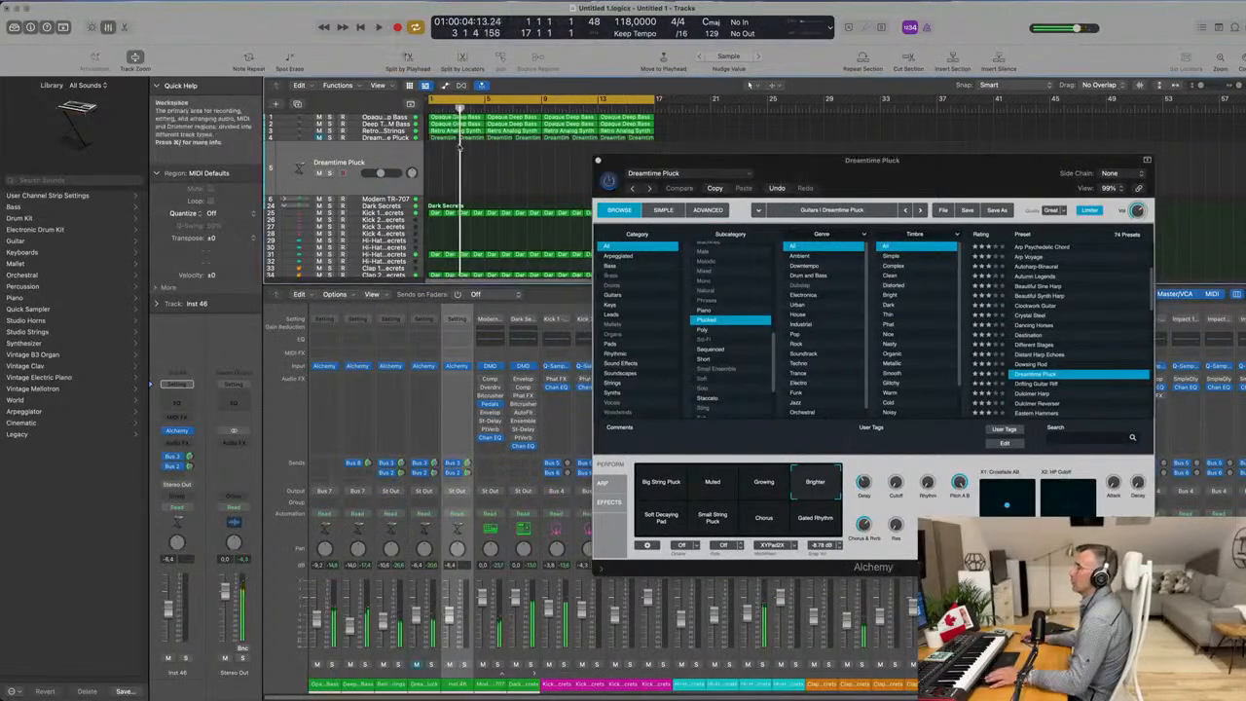
drag(676, 145, 680, 138)
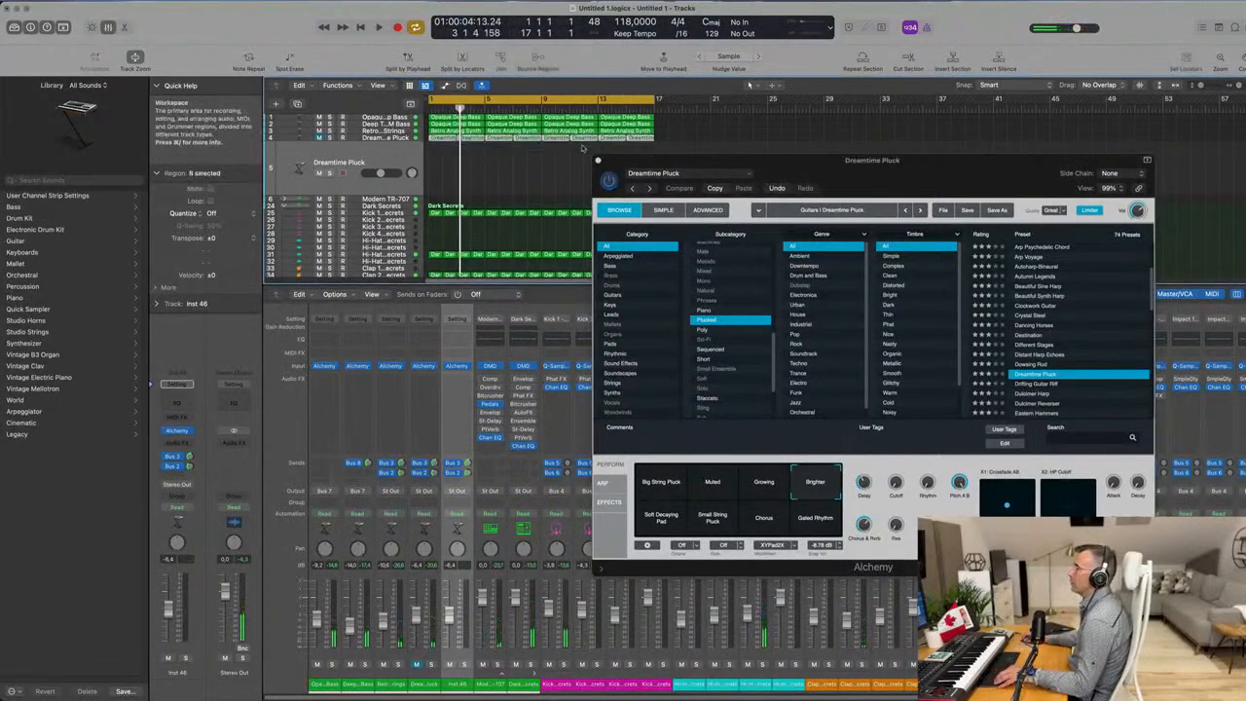
drag(442, 138, 444, 166)
key(space)
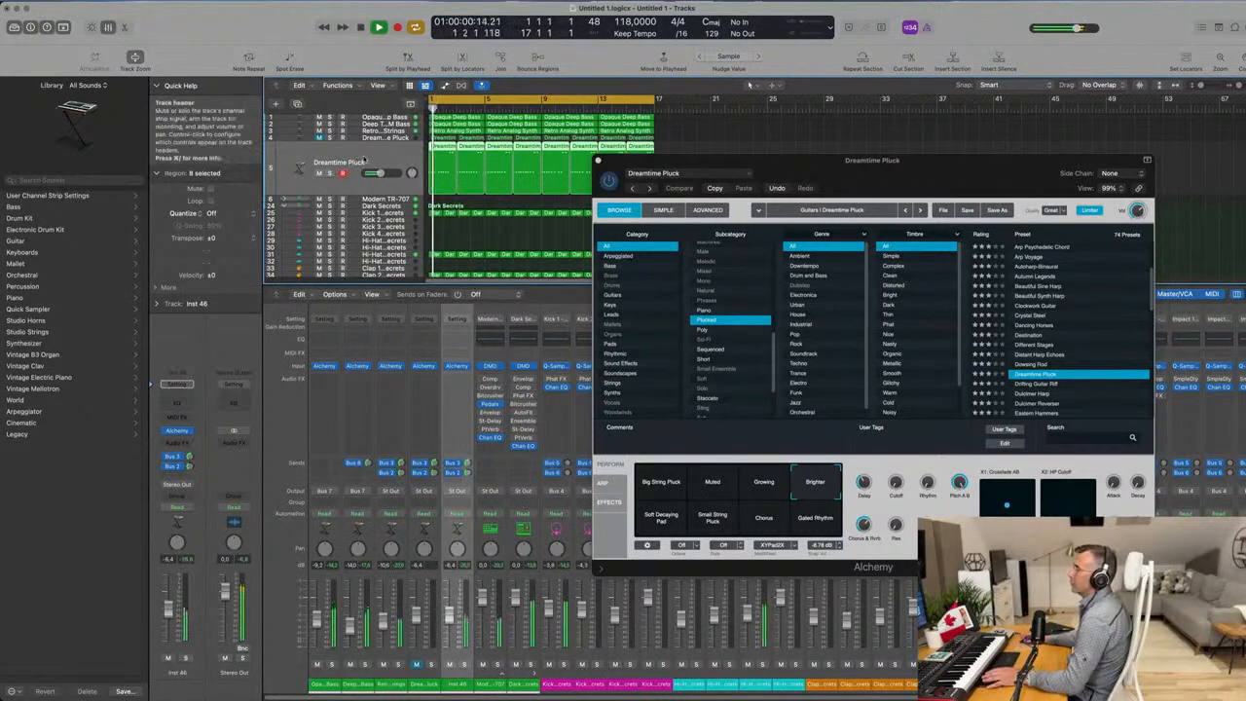
Switch off the Bus 3 and Bus 2 sends on the duplicate track and load Drifting Guitar Riff in its Alchemy.
key(space)
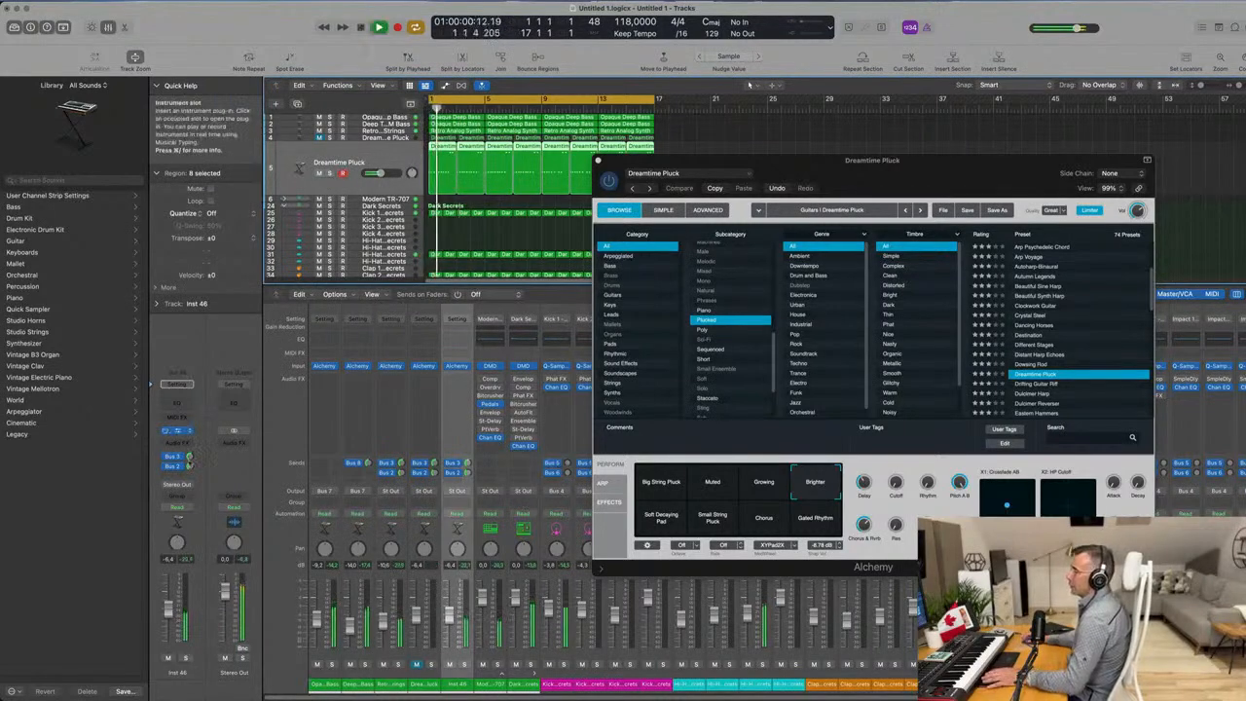
click(176, 429)
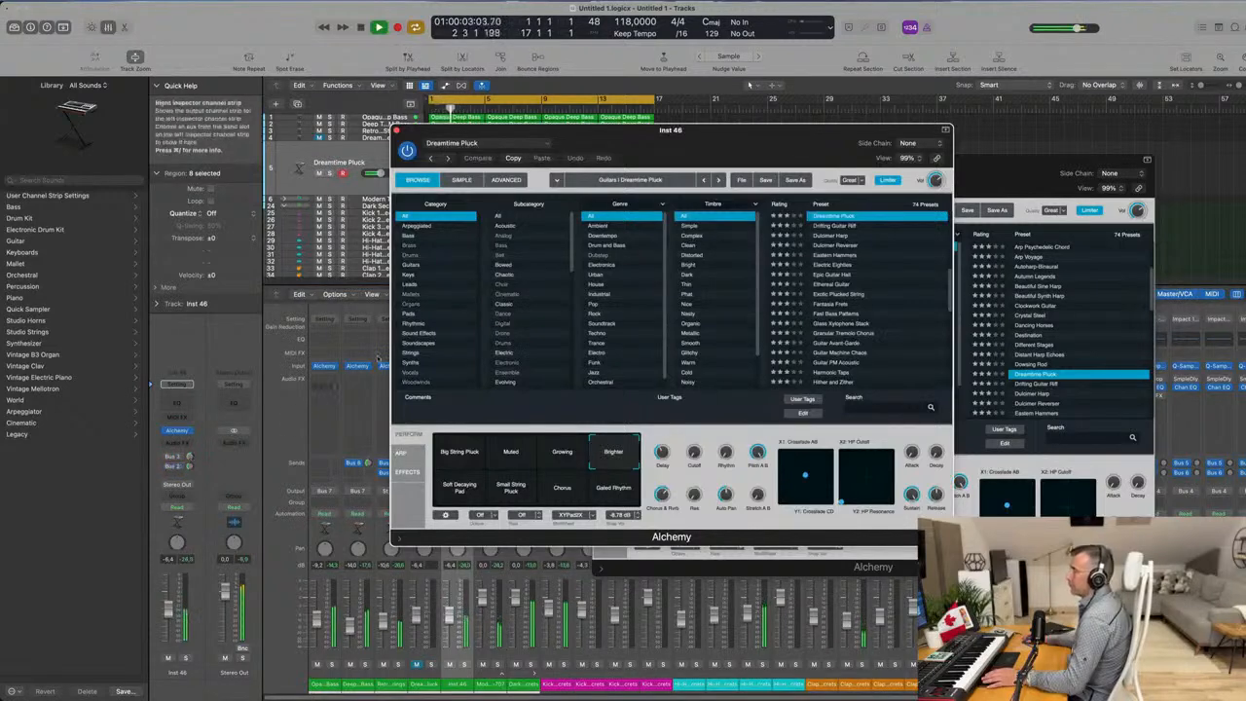
drag(726, 140, 887, 120)
click(966, 207)
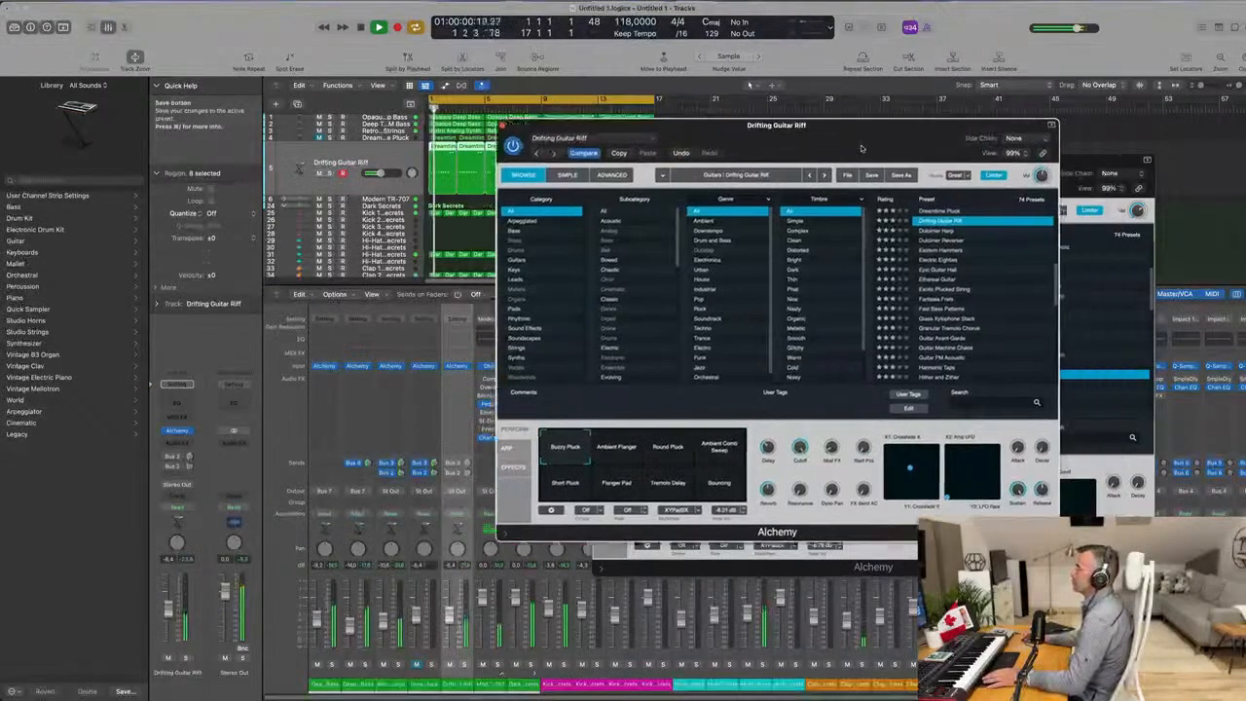
drag(861, 147, 905, 192)
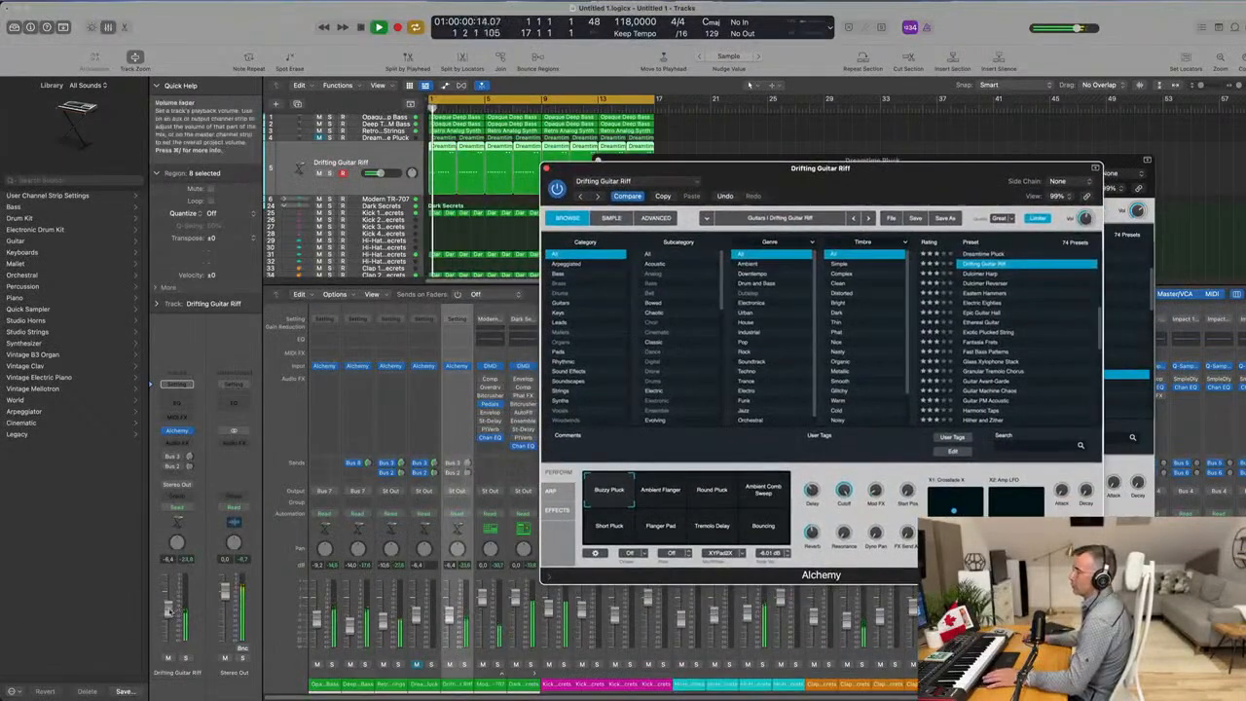
Raise the Drifting Guitar Riff track to about -4.6 dB, checking it soloed and within the full mix.
drag(169, 611, 169, 608)
key(space)
key(space)
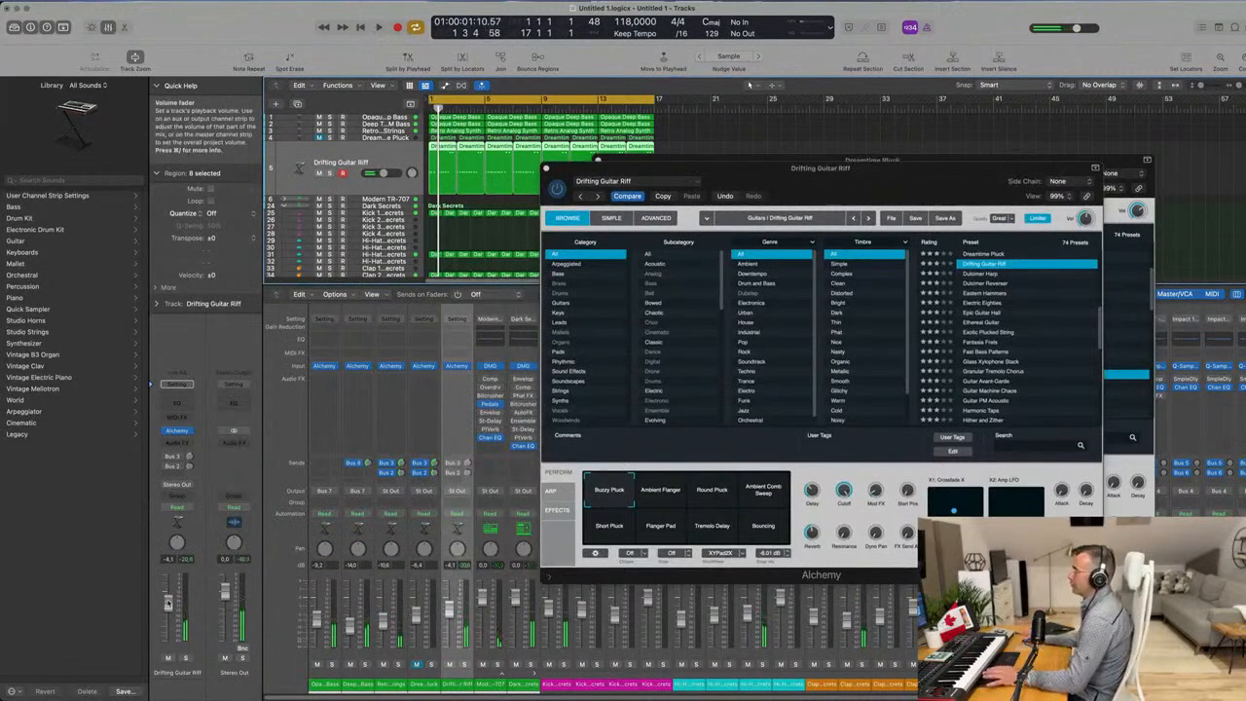
click(185, 659)
key(space)
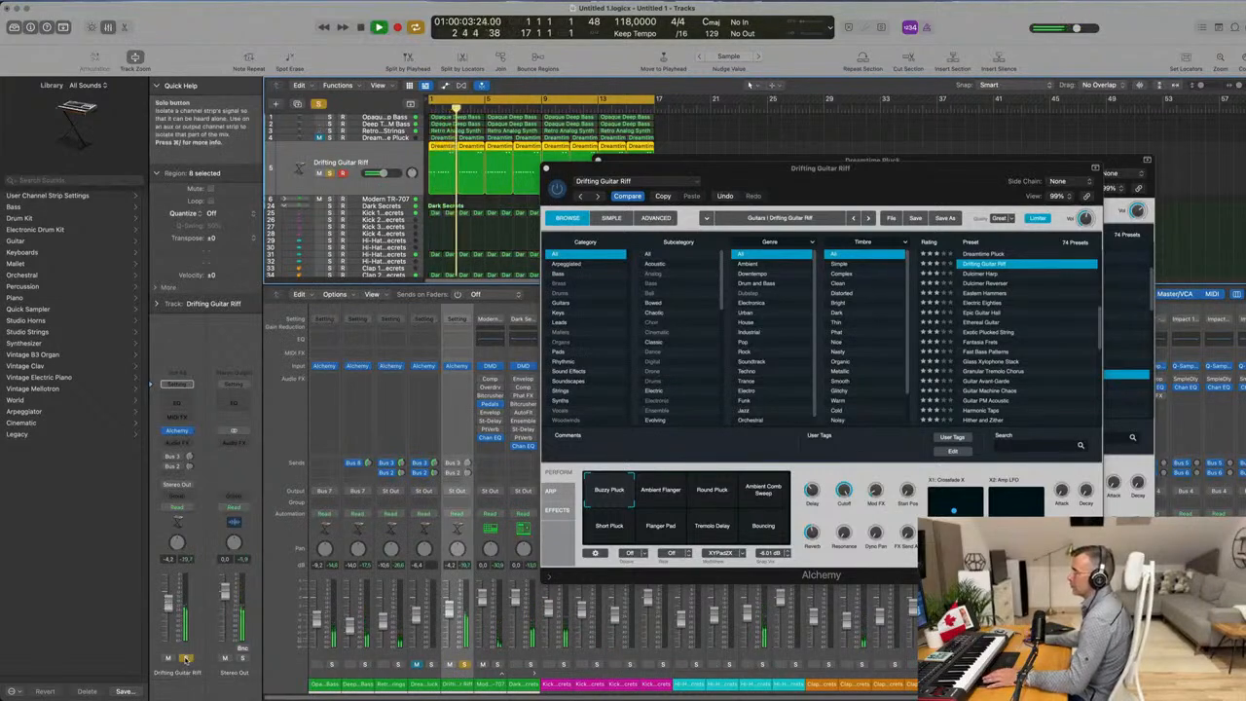
click(185, 660)
key(space)
key(space)
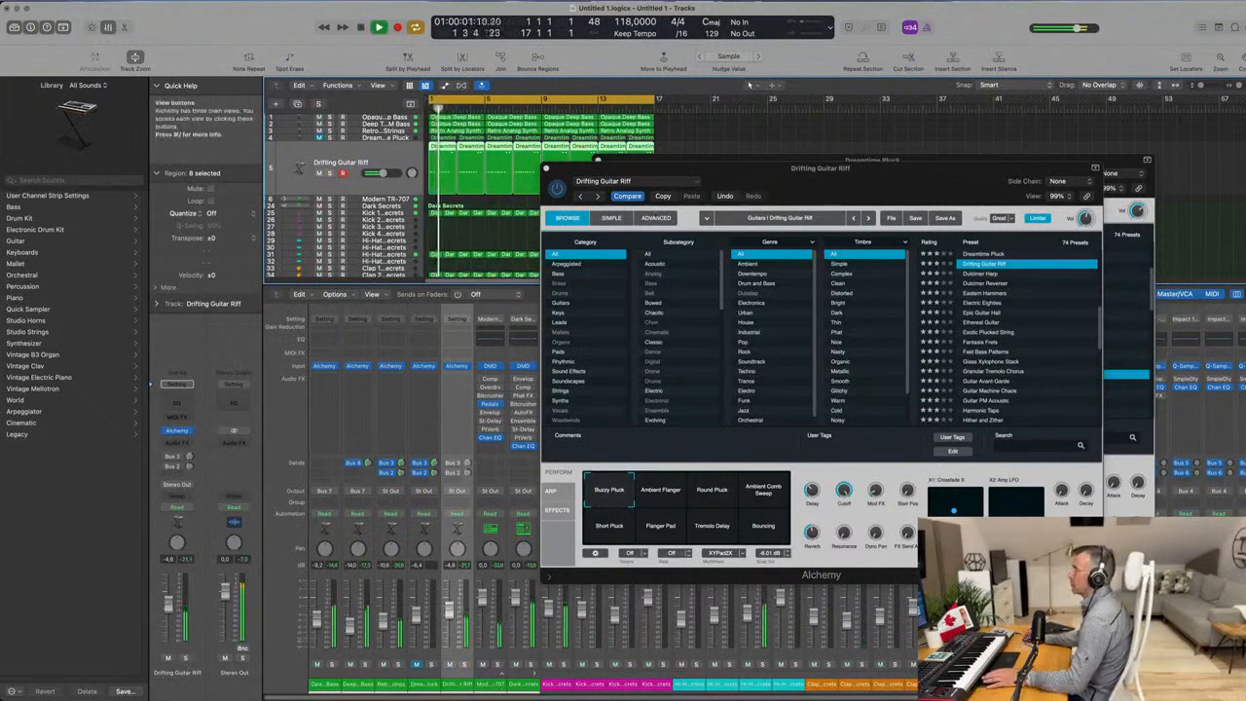
Close both Alchemy windows, deselect the copied regions and replay the loop from the start.
drag(926, 169, 682, 261)
key(super+w)
key(super+w)
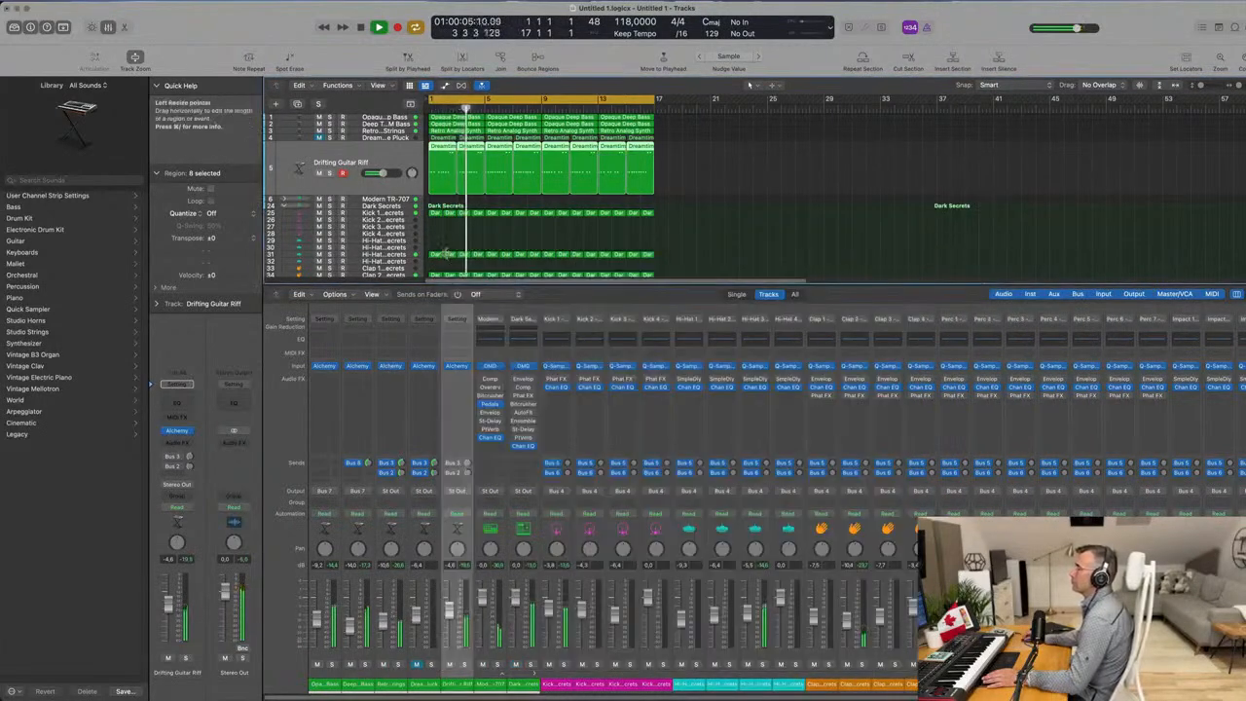
scroll(677, 244, down, 1)
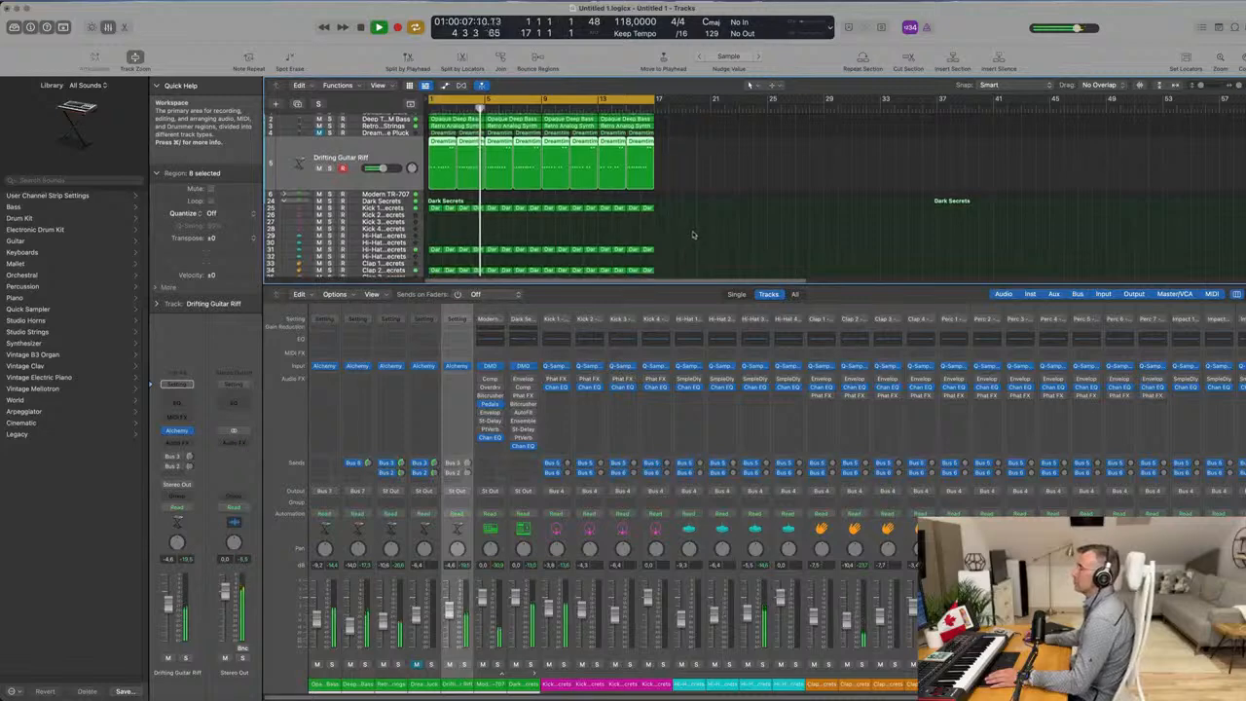
scroll(693, 230, up, 1)
click(692, 229)
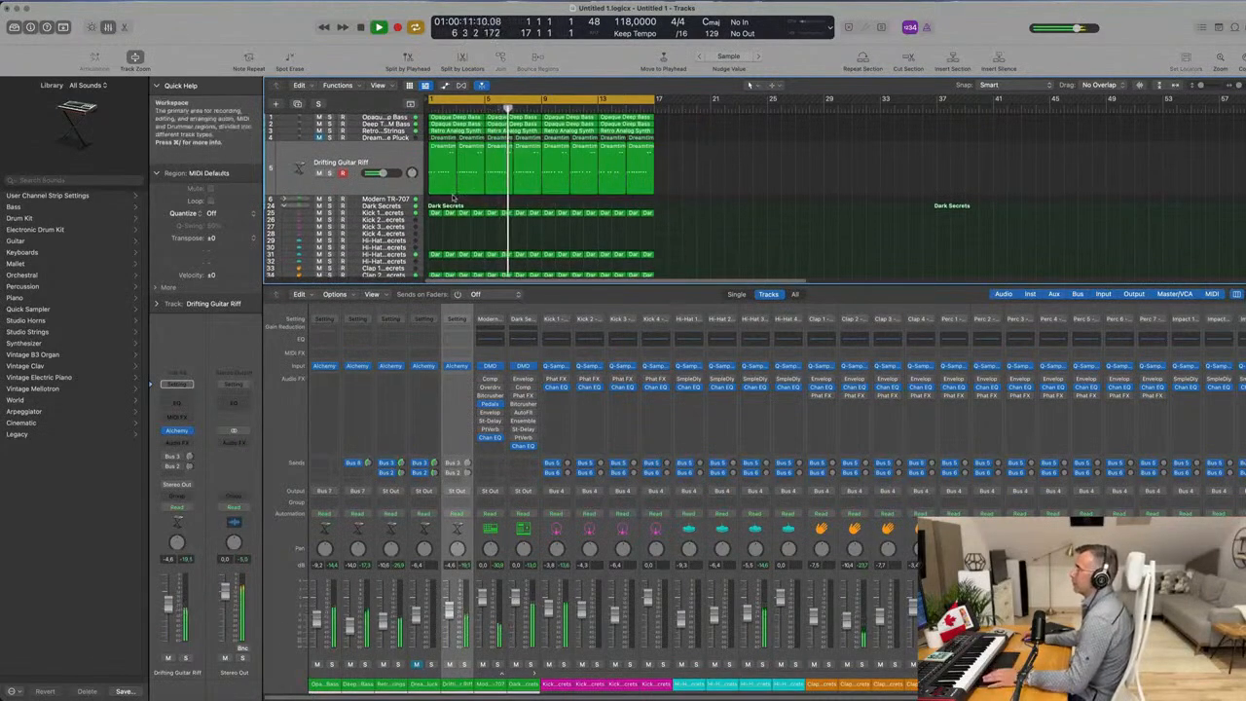
key(space)
key(space)
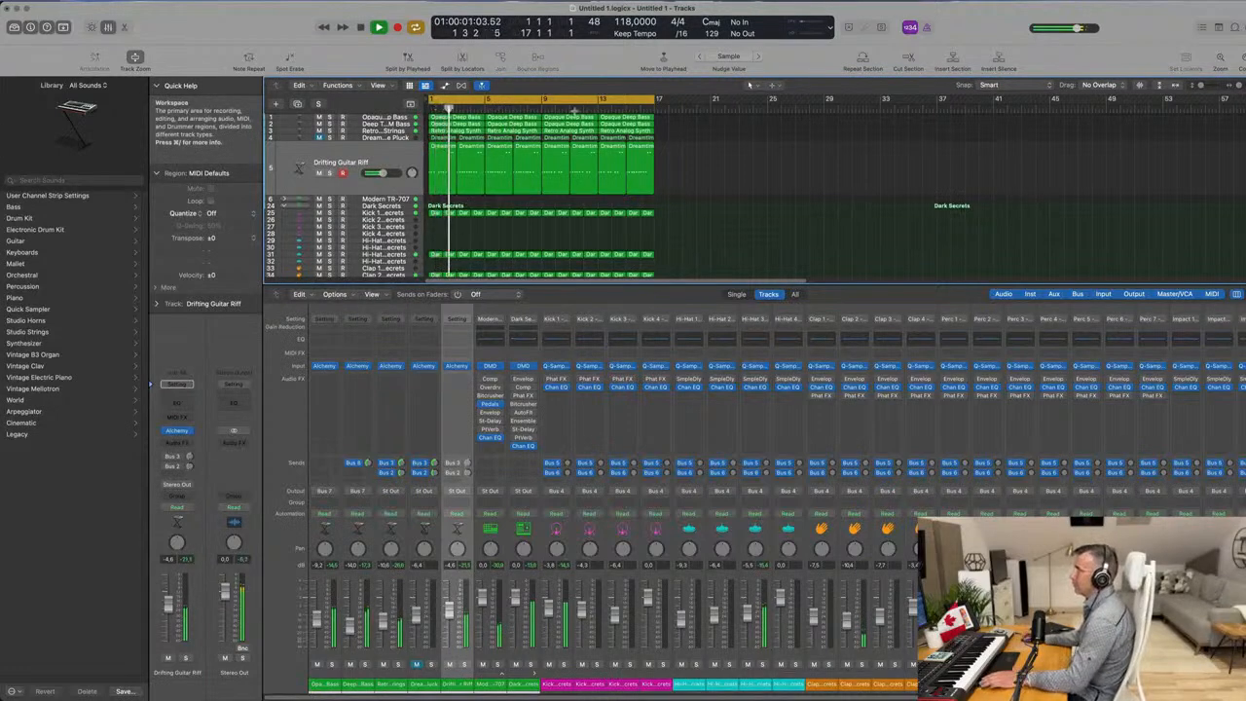
Save the project and hide the mixer to show the full arrangement during playback.
key(super+s)
key(Escape)
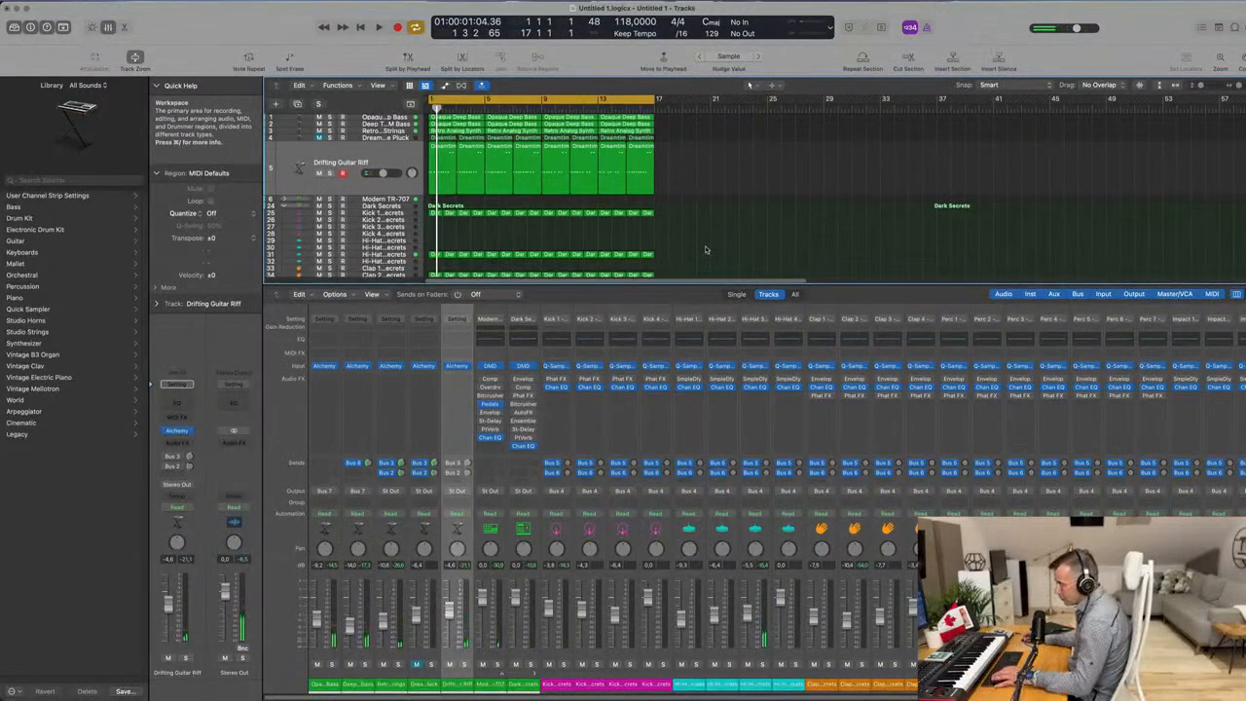
key(x)
key(space)
scroll(678, 492, down, 2)
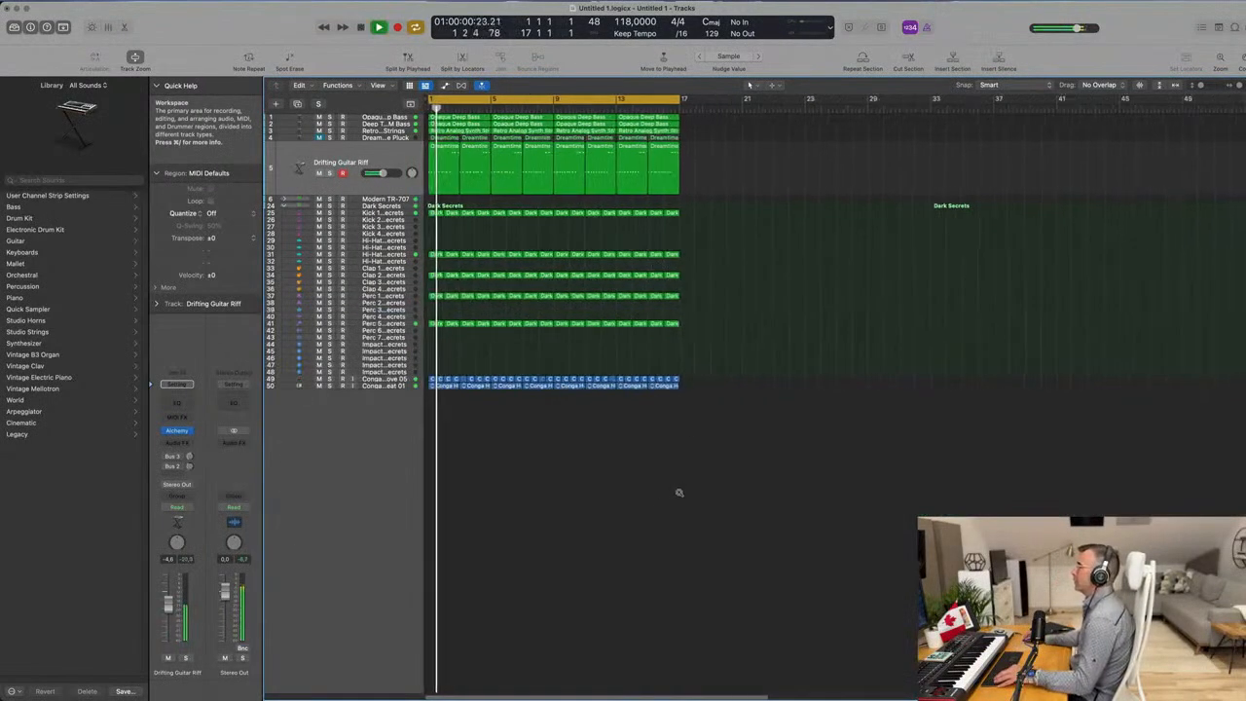
Repeat the 16-bar loop section across all tracks out to bar 65 and show the secondary time ruler.
scroll(678, 493, up, 3)
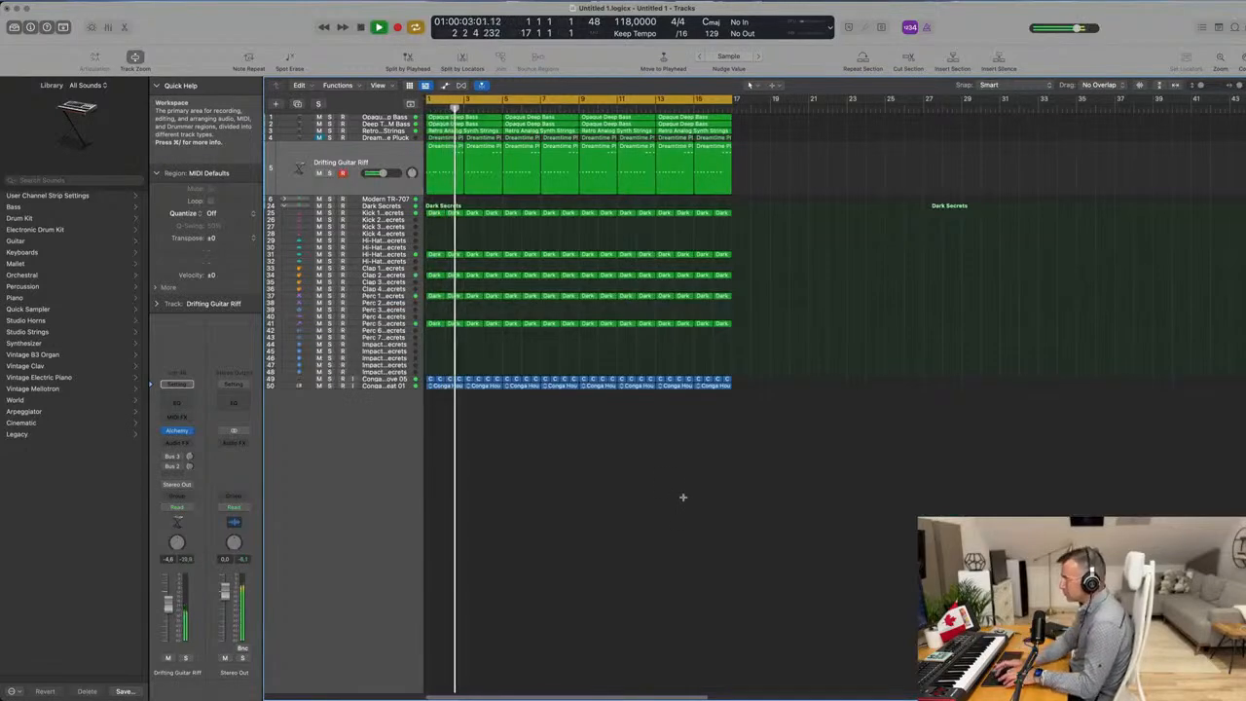
key(super+r)
key(super+r)
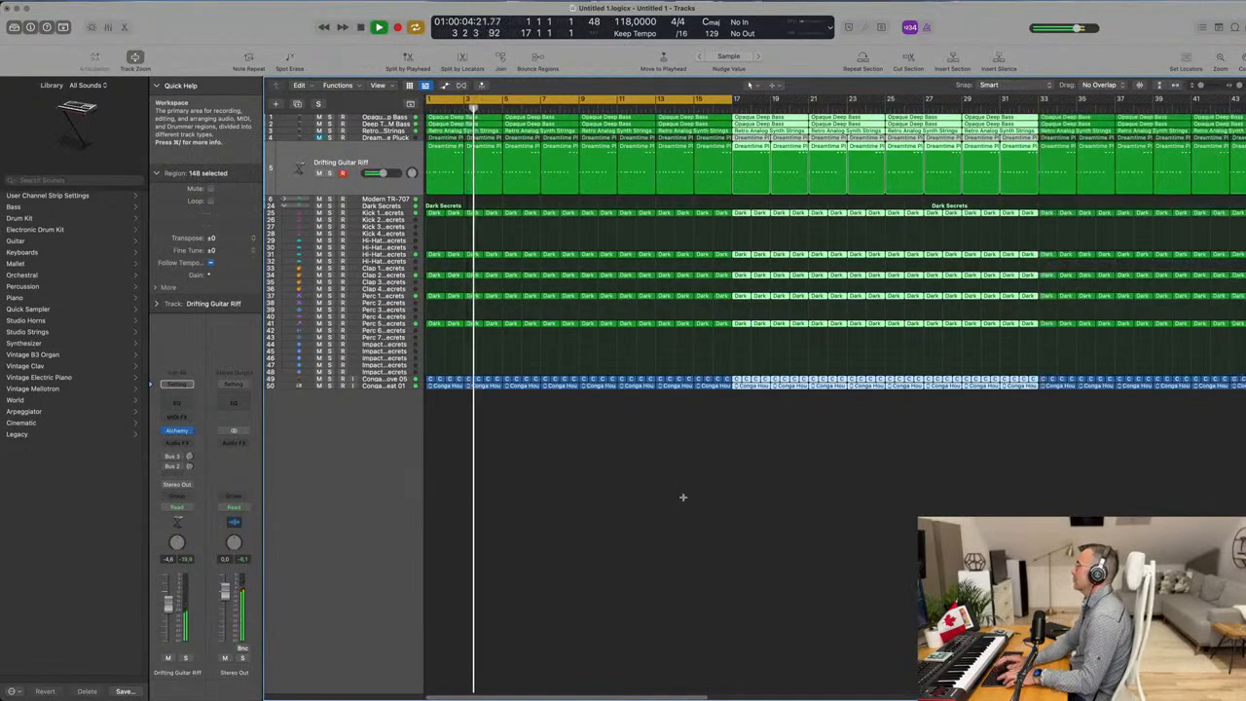
scroll(685, 497, down, 3)
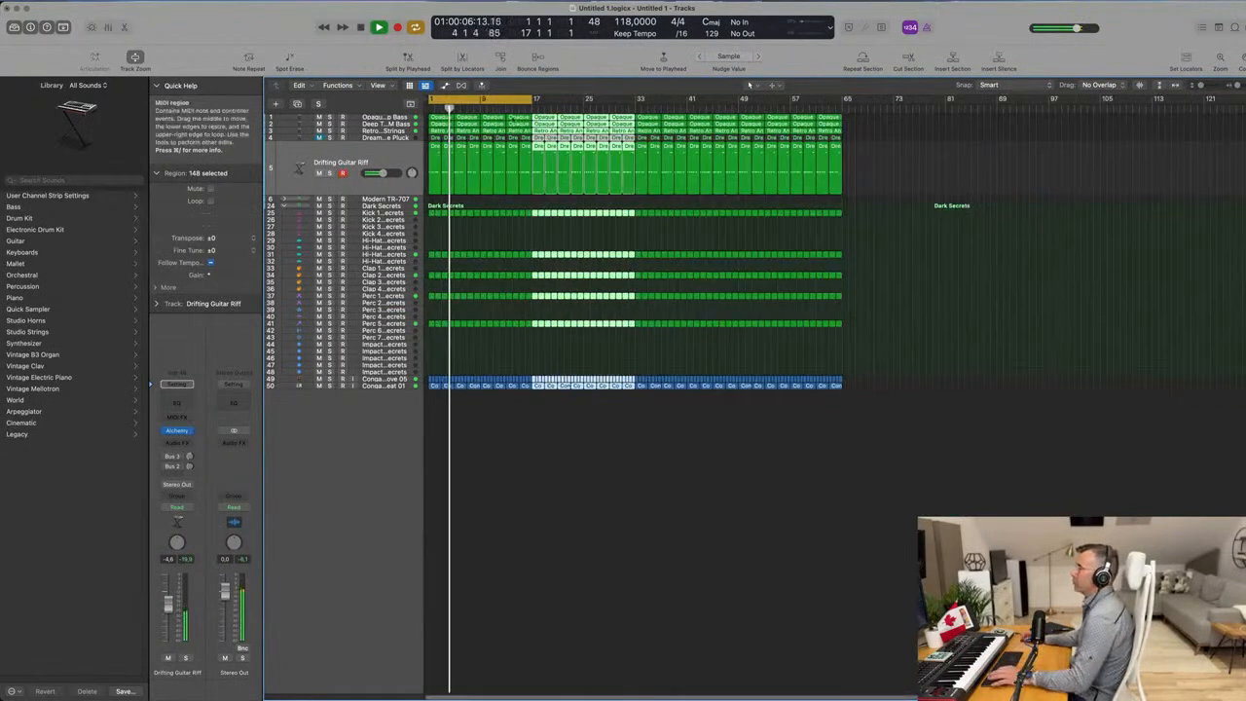
click(379, 86)
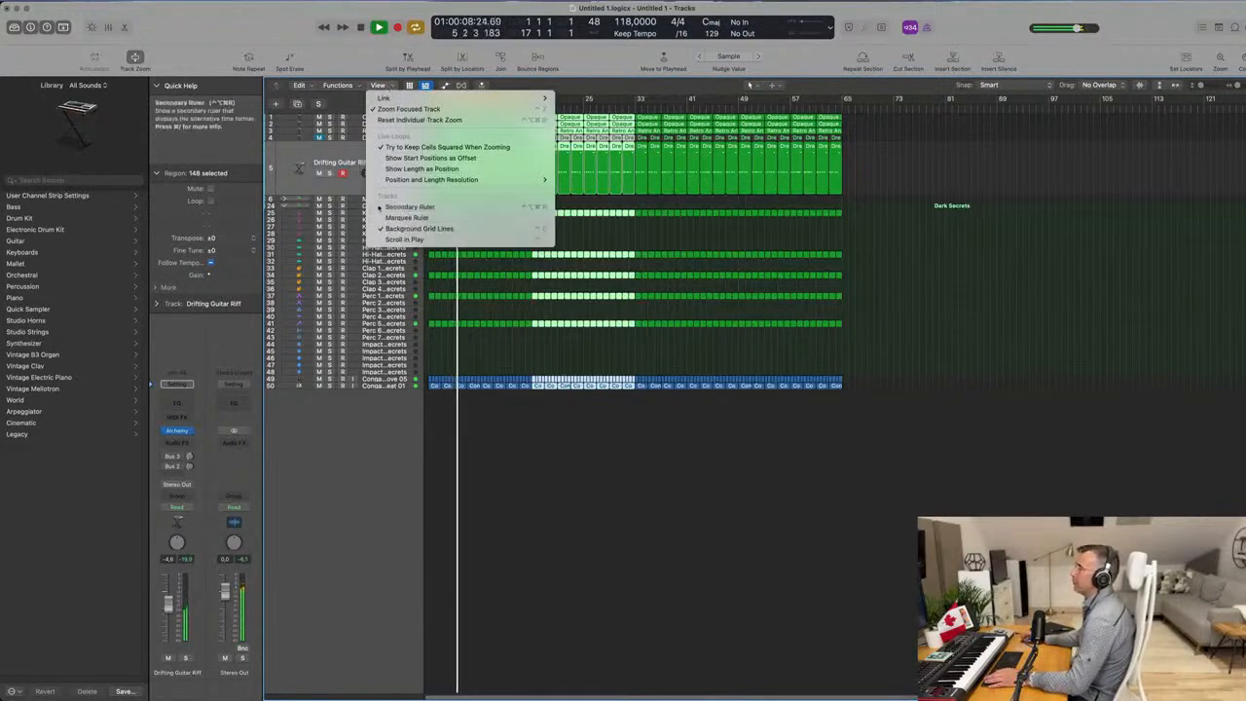
click(400, 206)
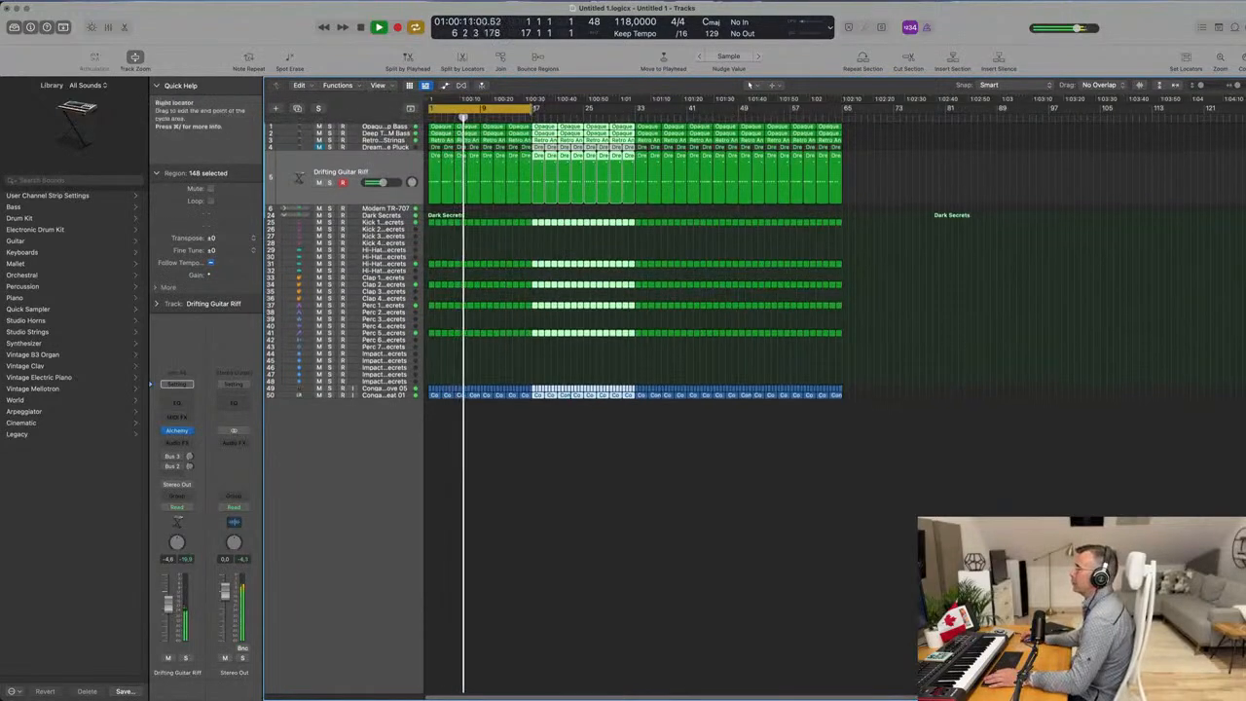
Extend the cycle range to bar 65, repeat that whole section out to bar 129 and deselect the copied regions.
drag(533, 109, 842, 140)
key(ctrl+super+r)
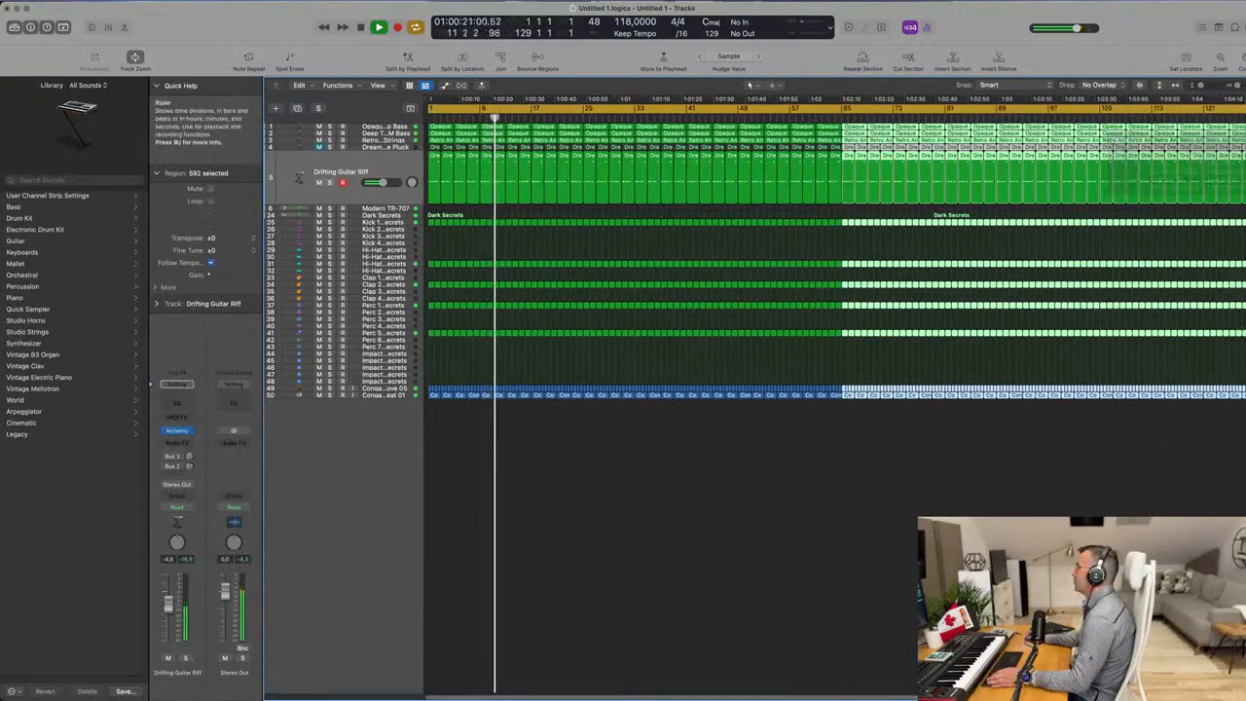
scroll(714, 265, right, 3)
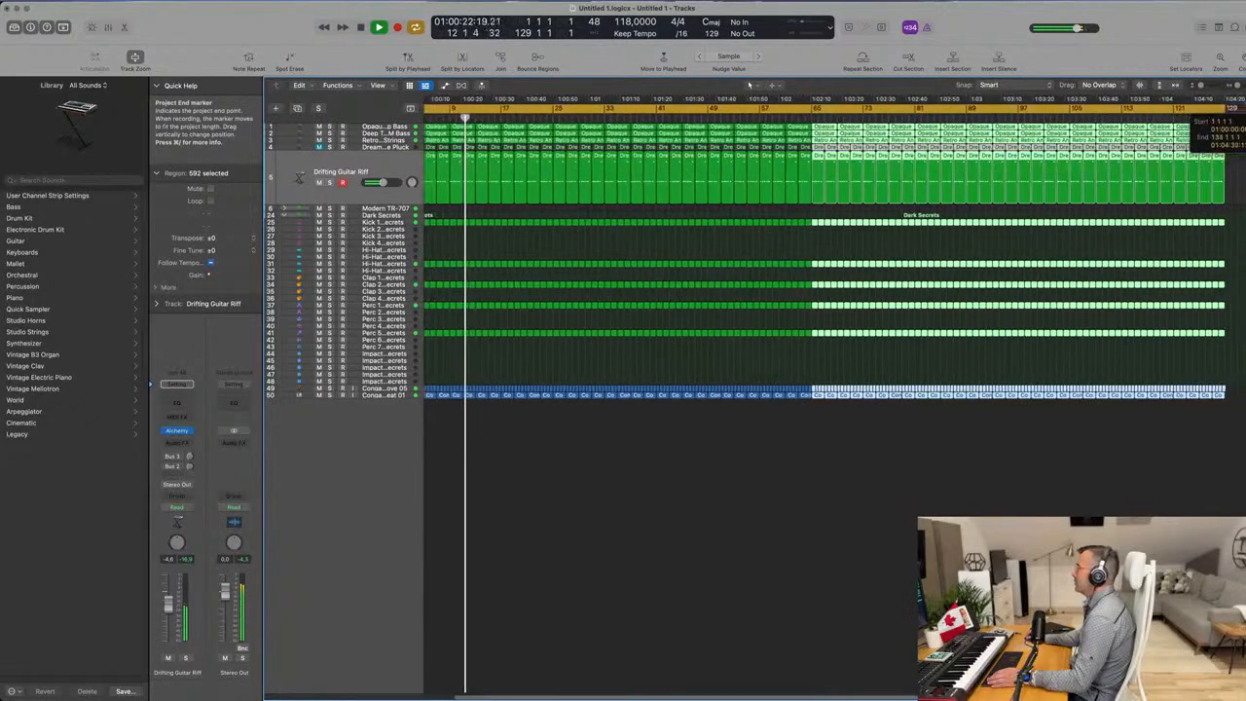
click(708, 258)
scroll(639, 250, left, 3)
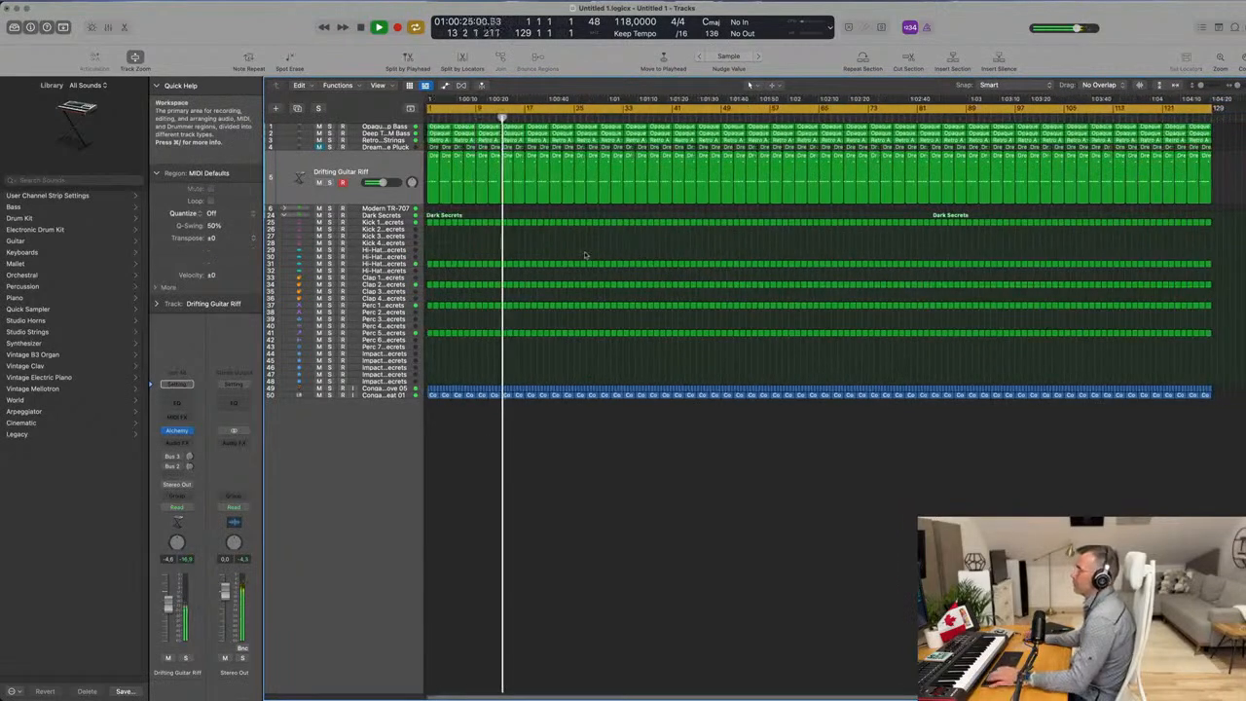
Mute the Retro Analog Synth Strings track and replay the arrangement from the start.
click(371, 163)
key(Return)
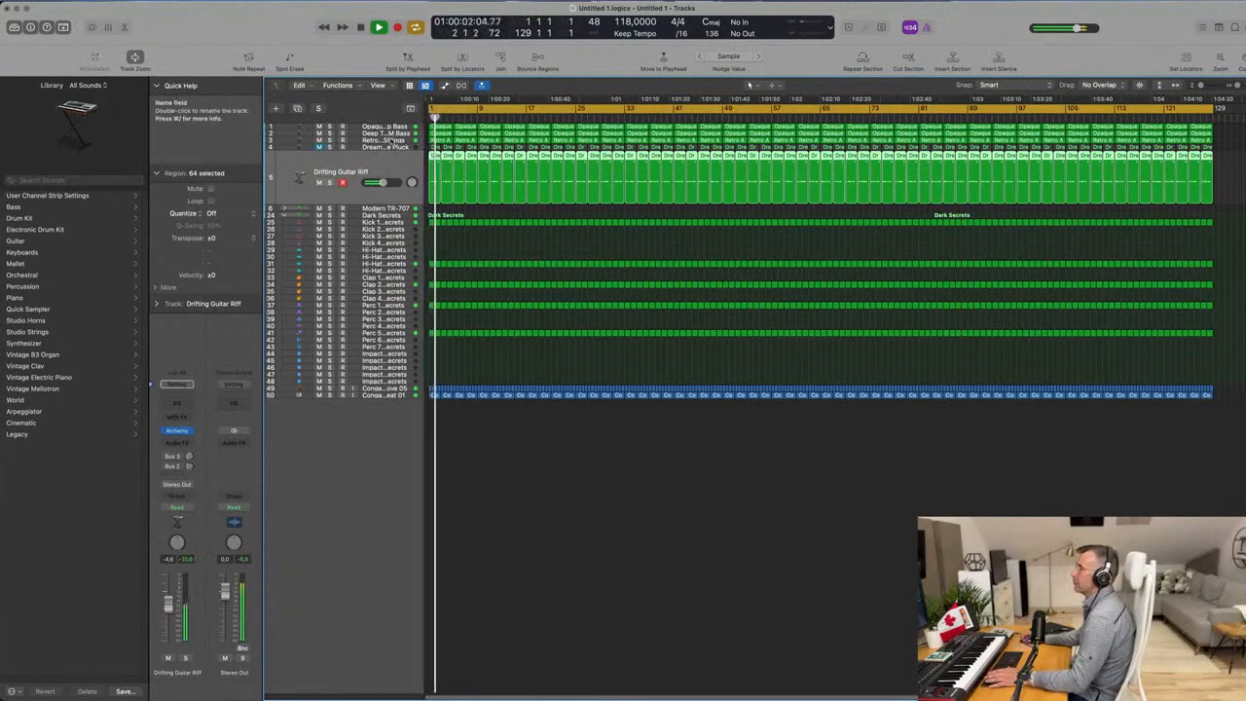
click(380, 141)
key(Return)
key(m)
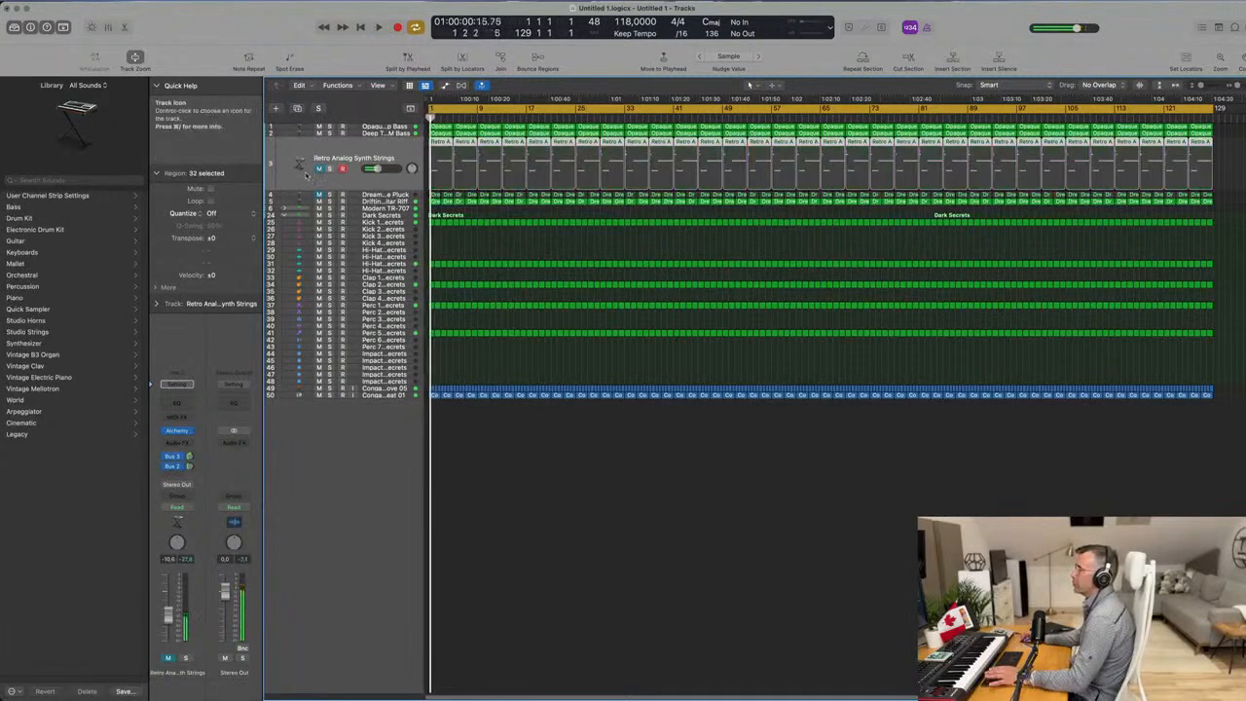
key(Return)
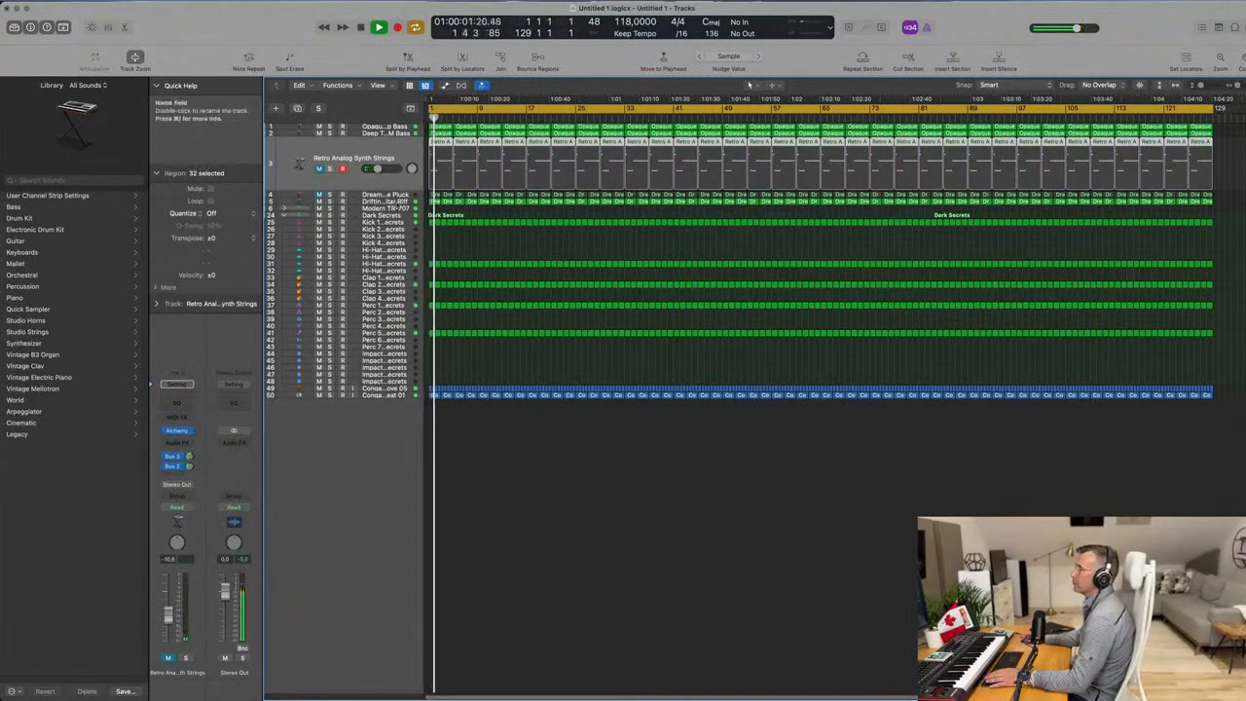
Lower the Drifting Guitar Riff track to about -6.0 dB, then insert a Channel EQ on it and open the plug-in.
click(389, 202)
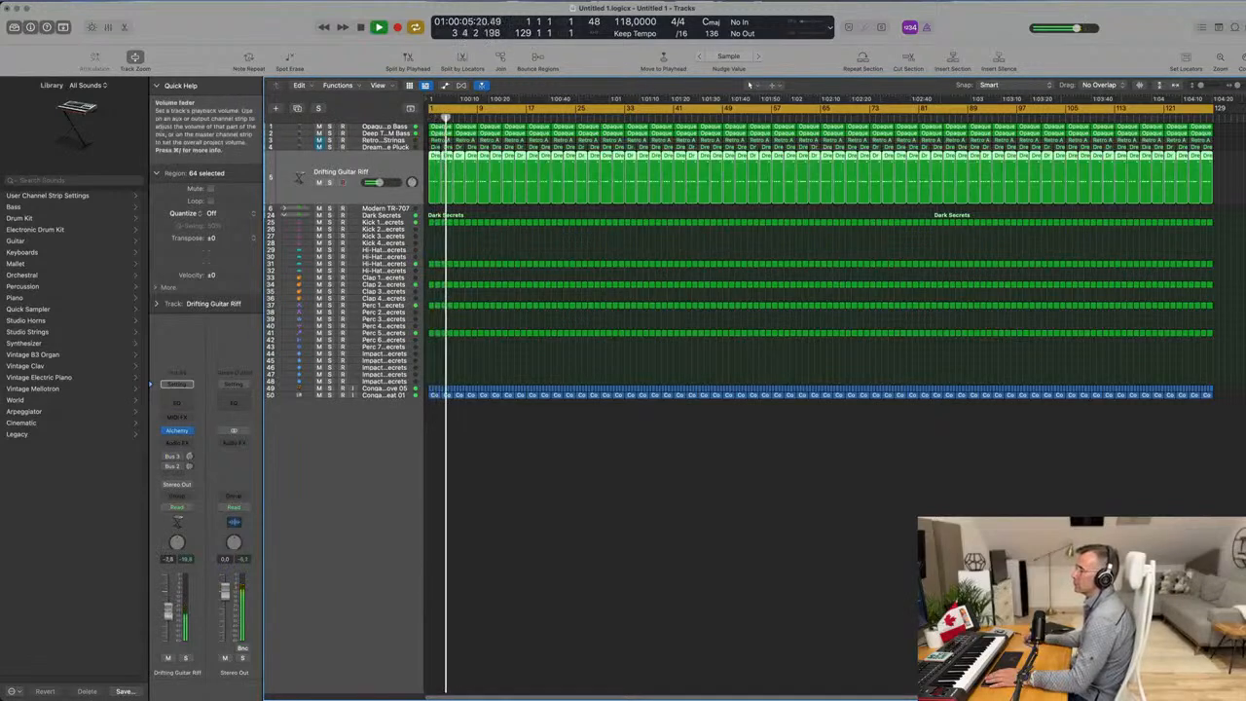
key(Return)
double_click(176, 403)
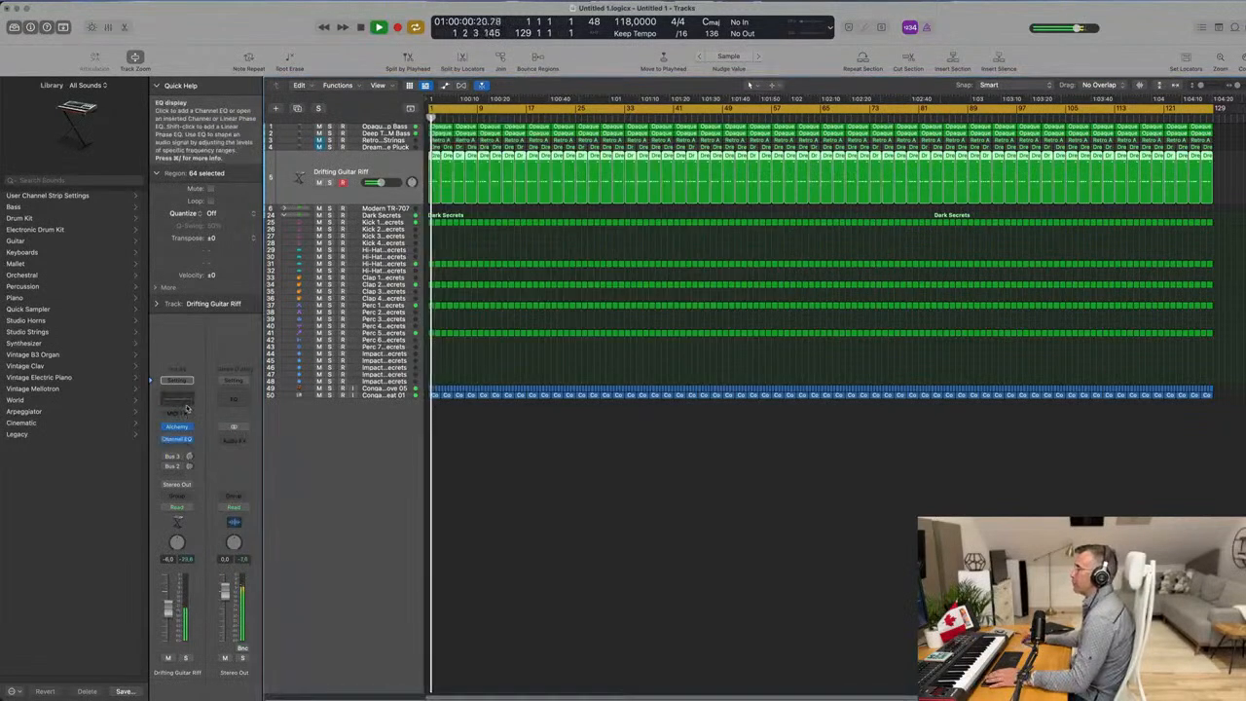
click(176, 439)
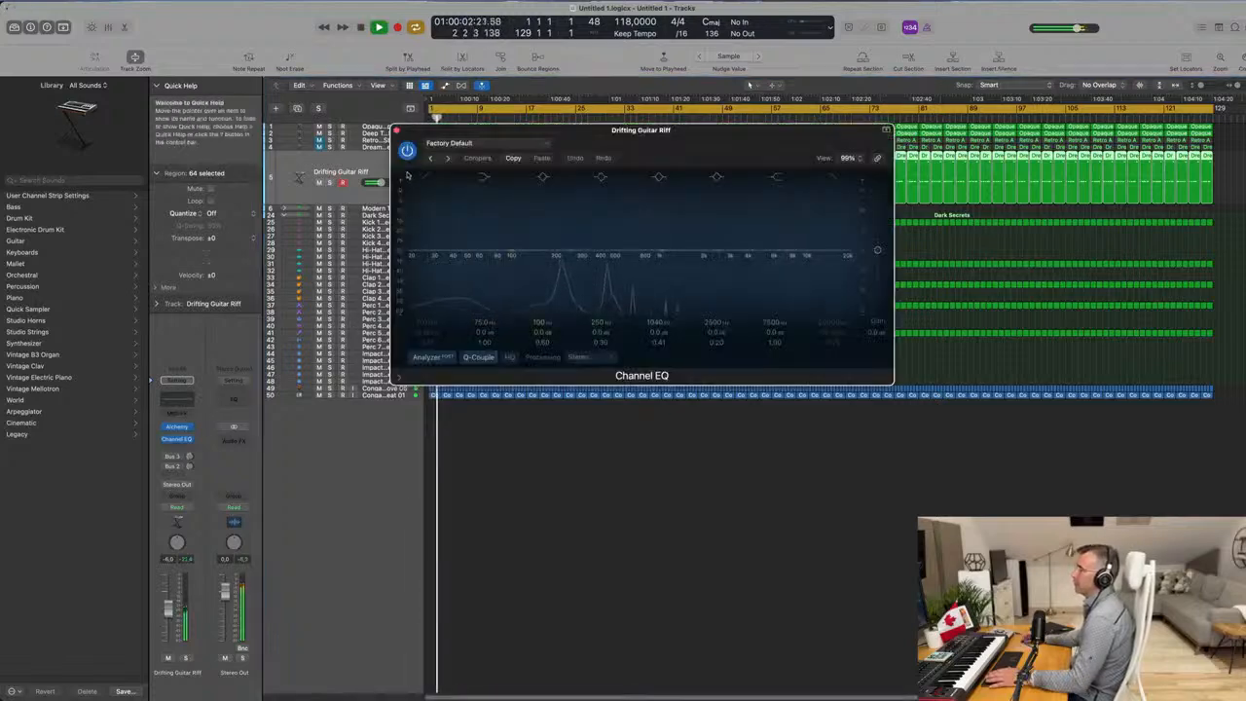
Enable the Channel EQ's low-cut band at about 181 Hz on the guitar riff and close the plug-in window.
click(434, 176)
drag(431, 211, 559, 214)
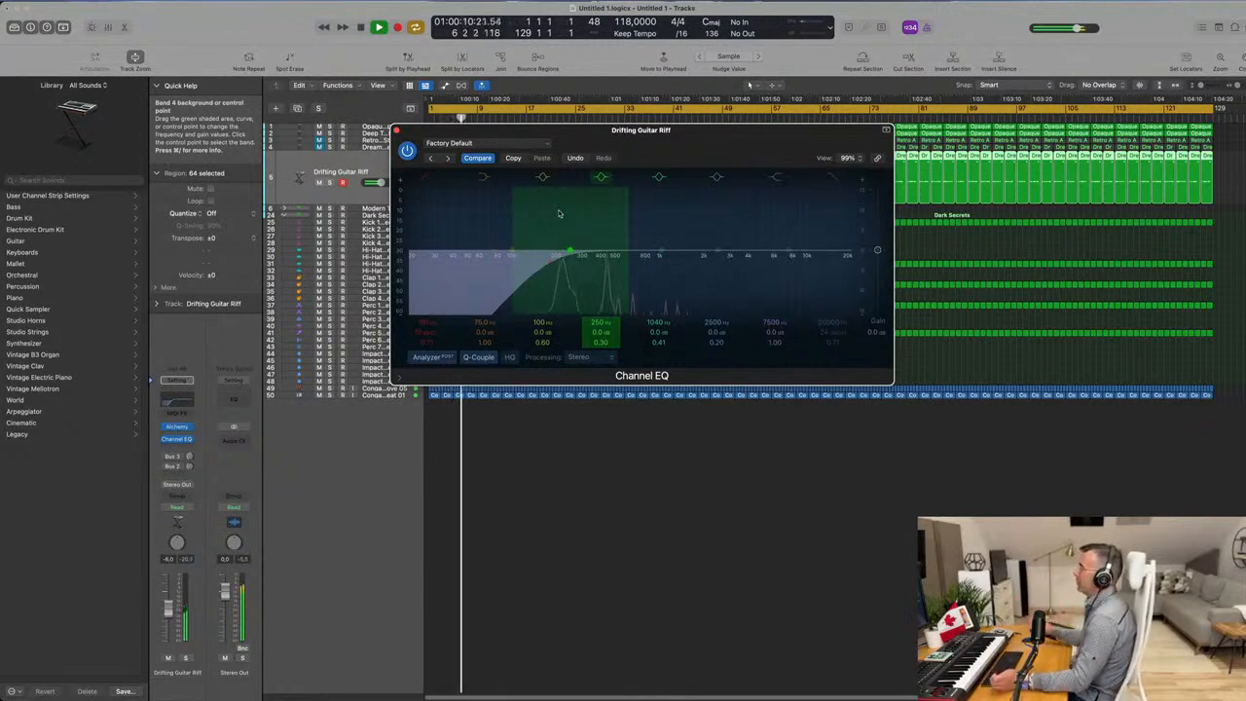
drag(700, 143, 653, 161)
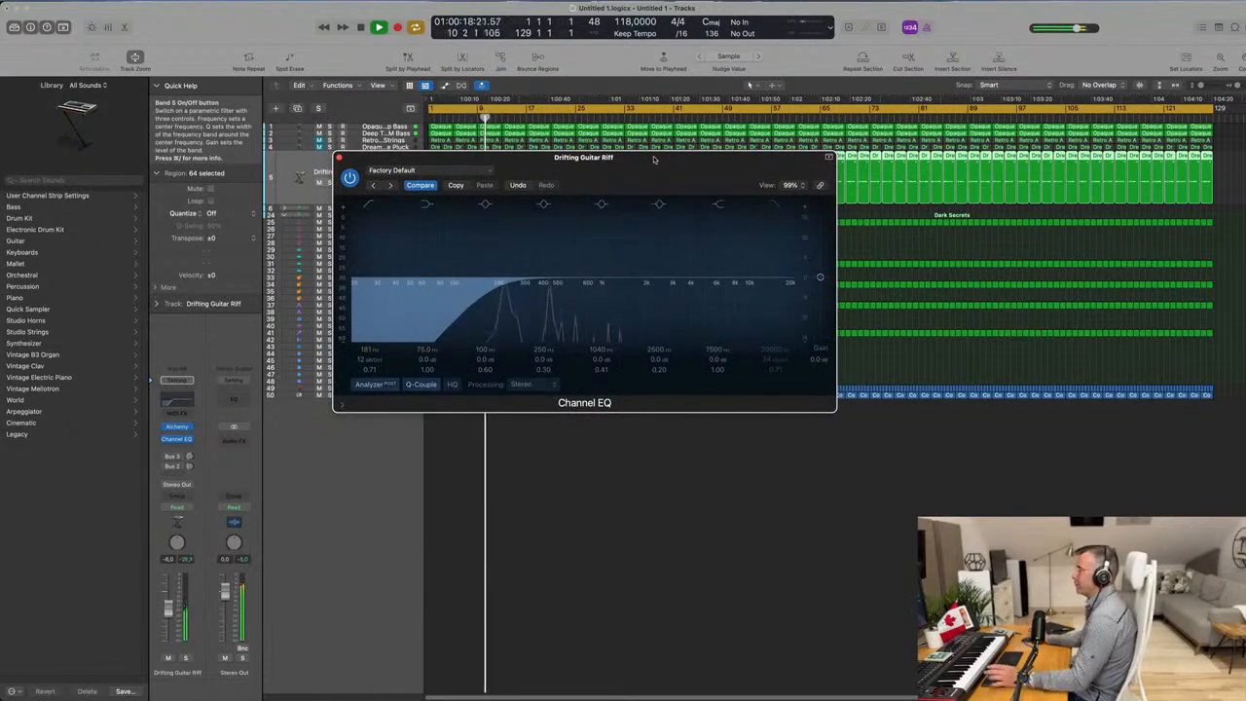
drag(653, 160, 684, 237)
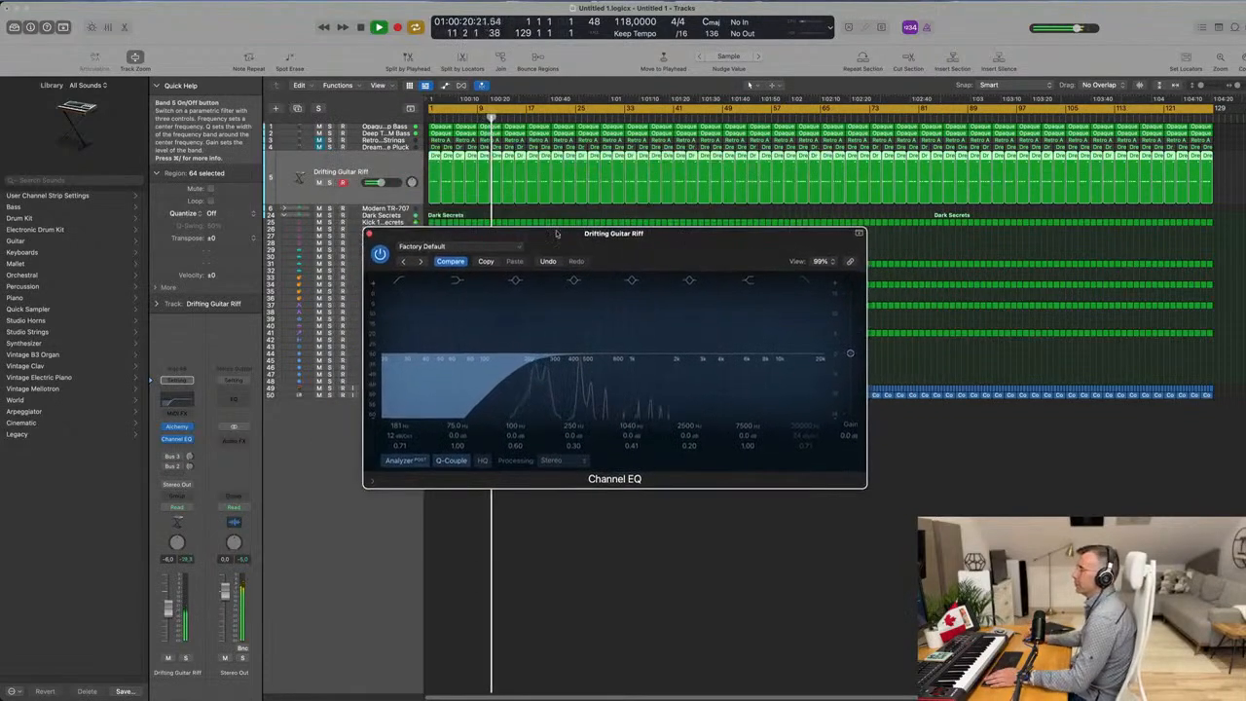
click(369, 234)
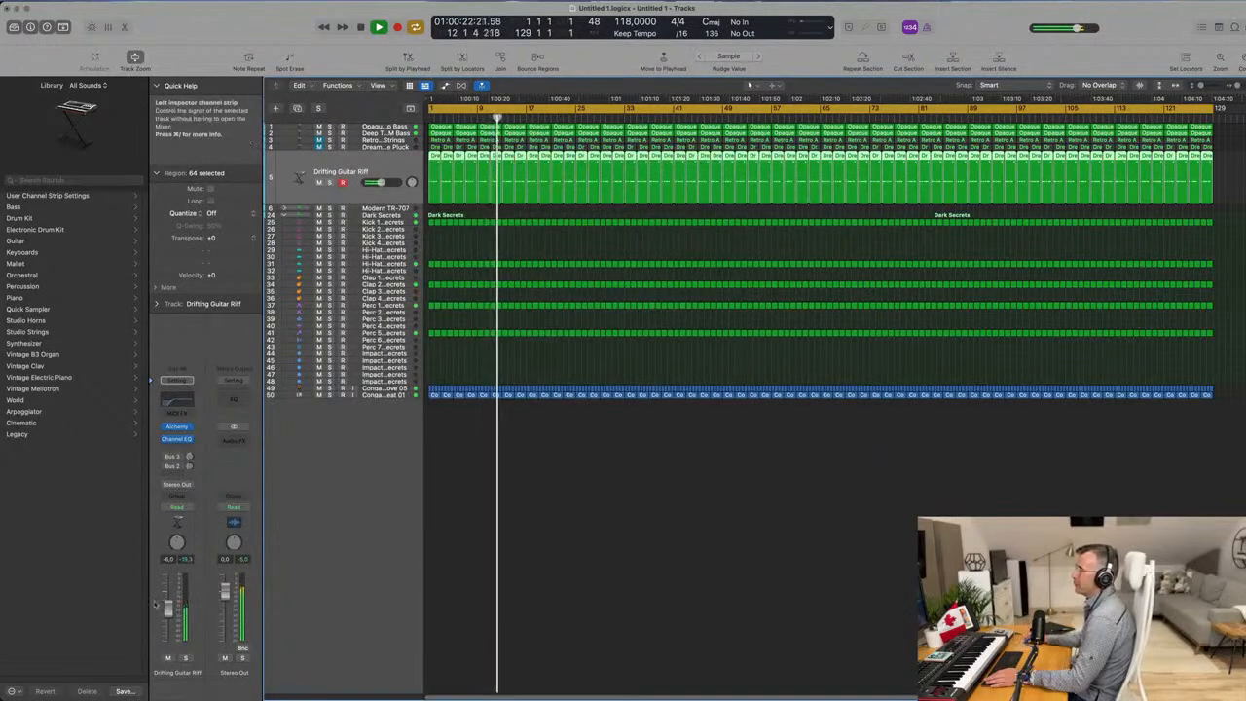
Check the guitar riff soloed and in the mix, set its level to about -6.2 dB and replay from the start.
click(187, 657)
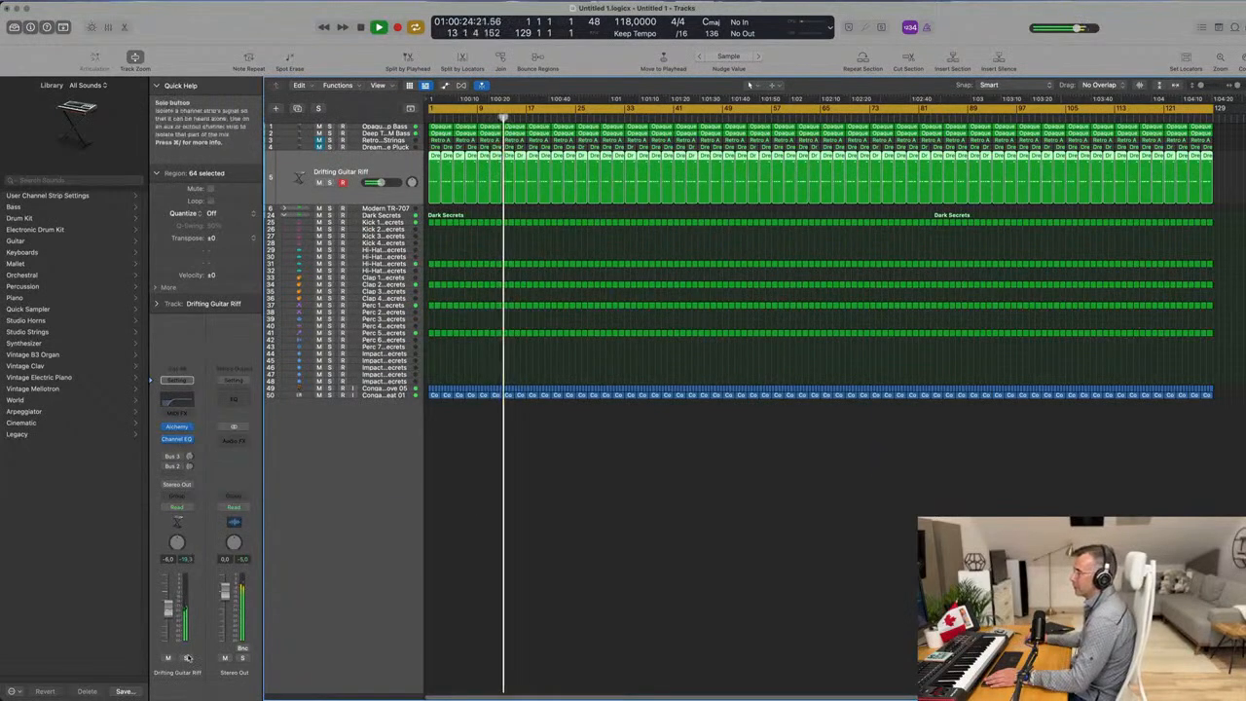
click(187, 657)
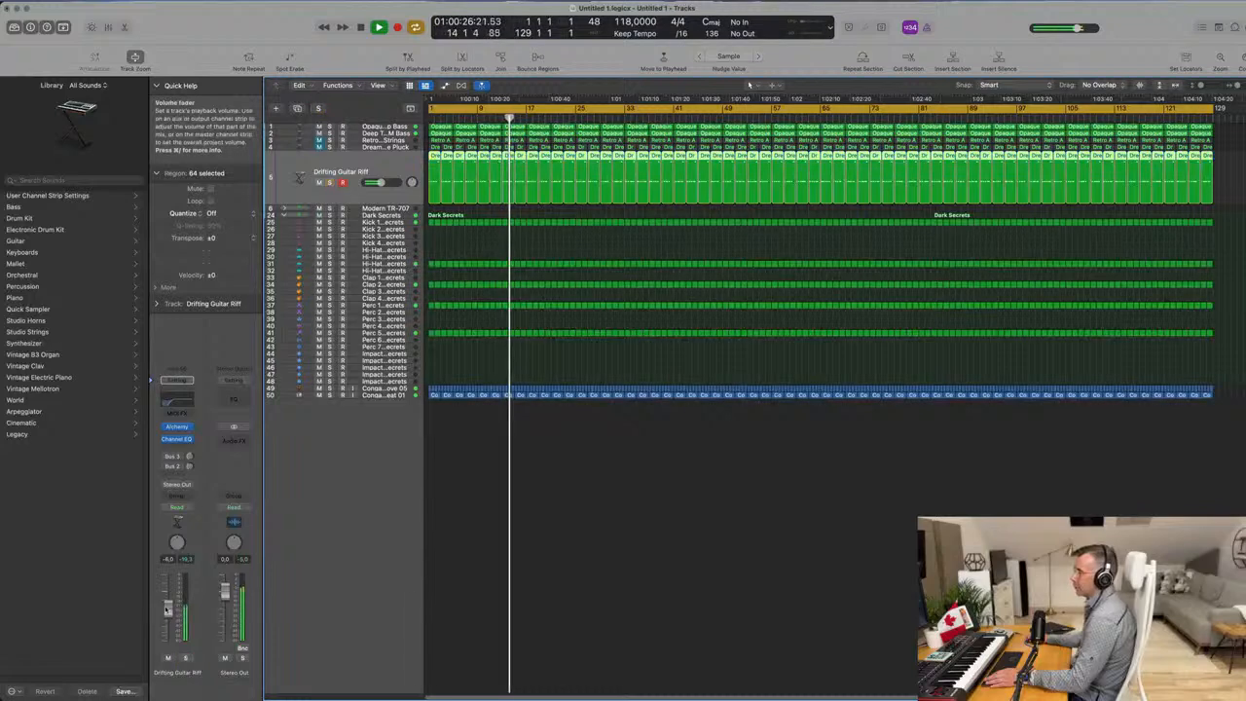
key(Return)
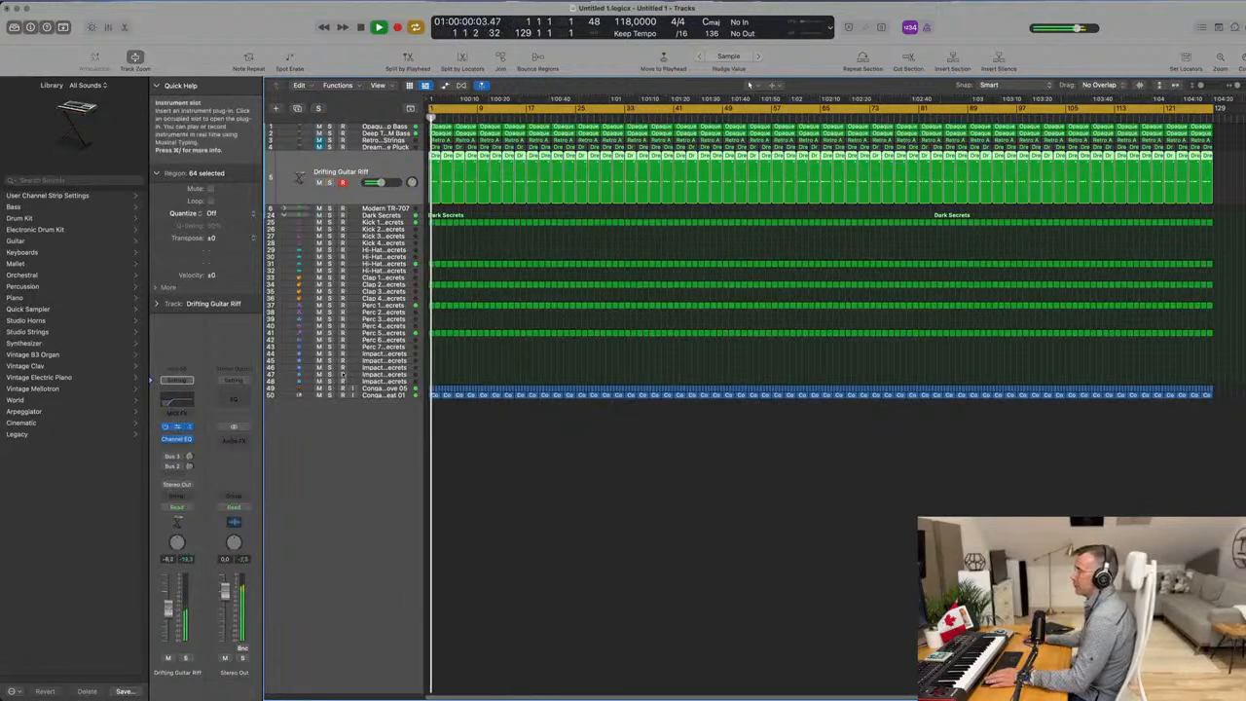
Open Alchemy on the Drifting Guitar Riff track and audition its Ambient Flanger, Round Pluck and Ambient Comb Sweep snapshots during playback.
click(178, 427)
drag(770, 235, 685, 219)
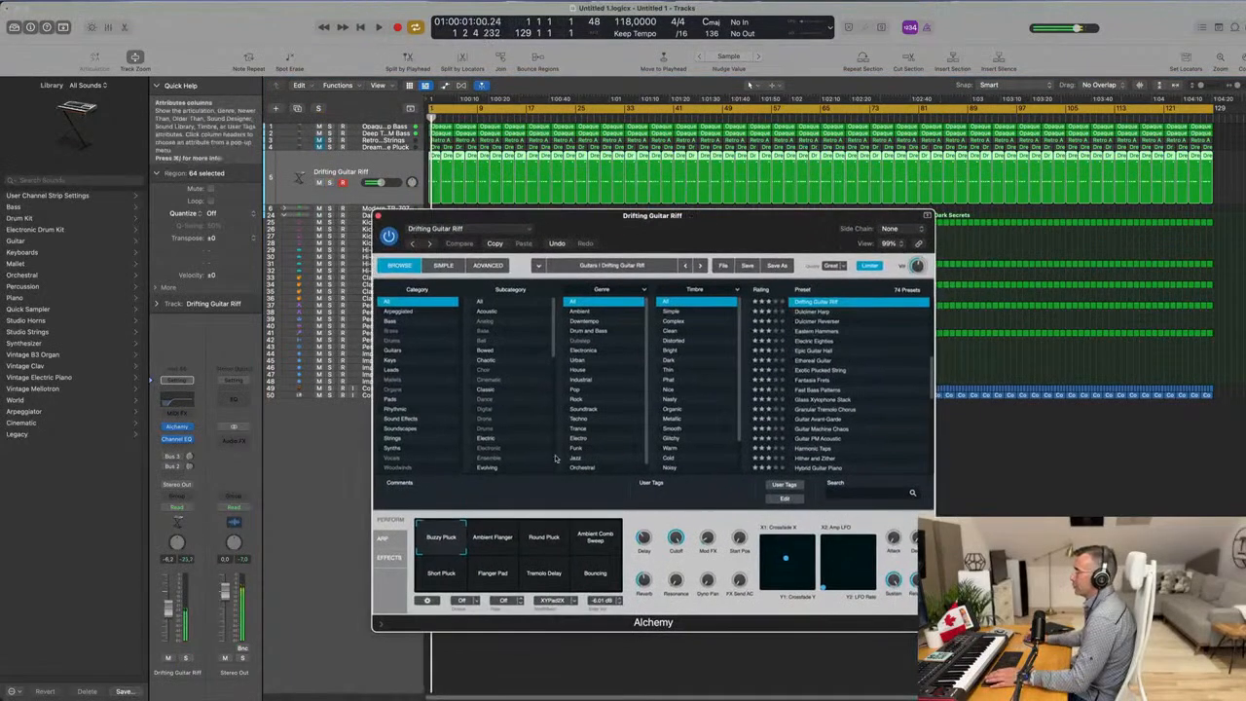
click(502, 535)
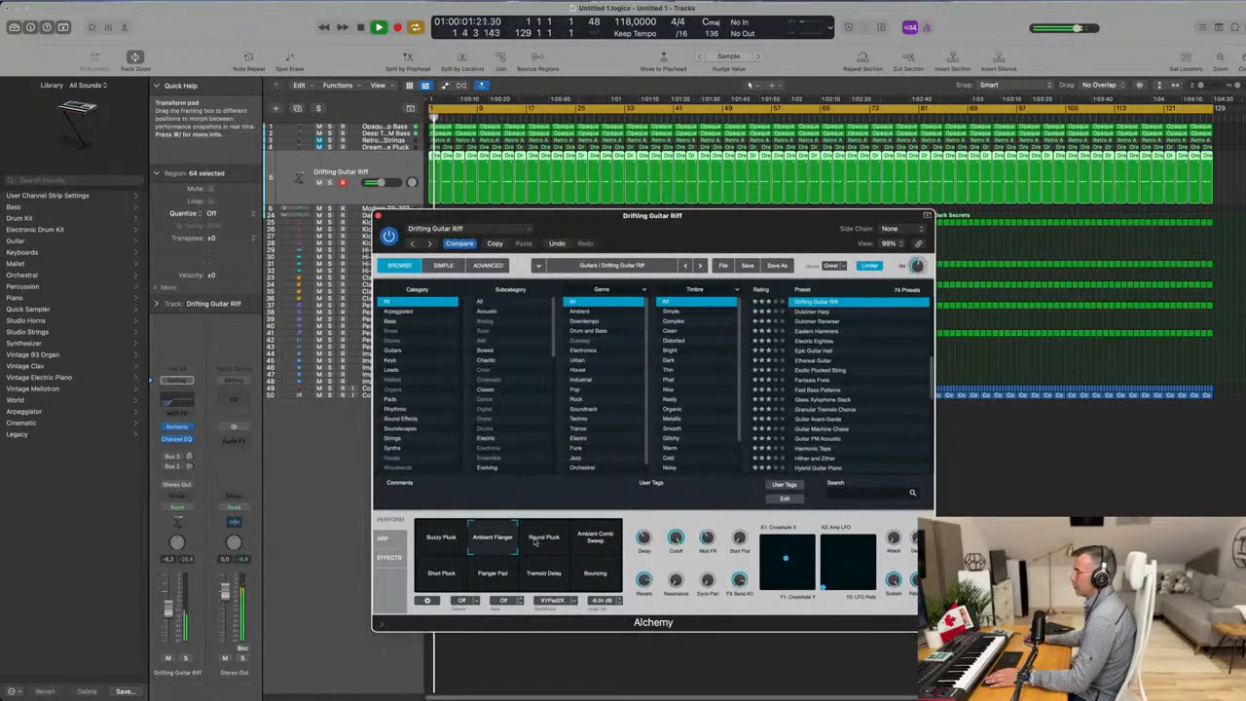
click(535, 543)
key(space)
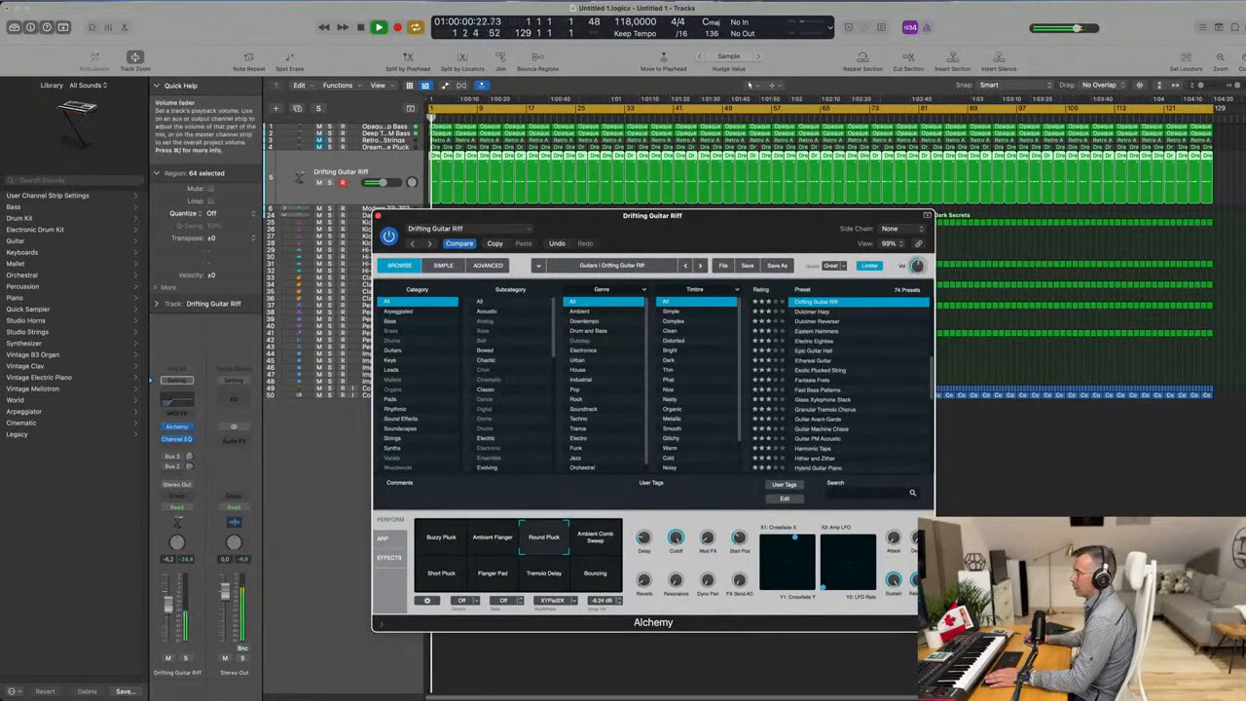
drag(168, 602, 167, 598)
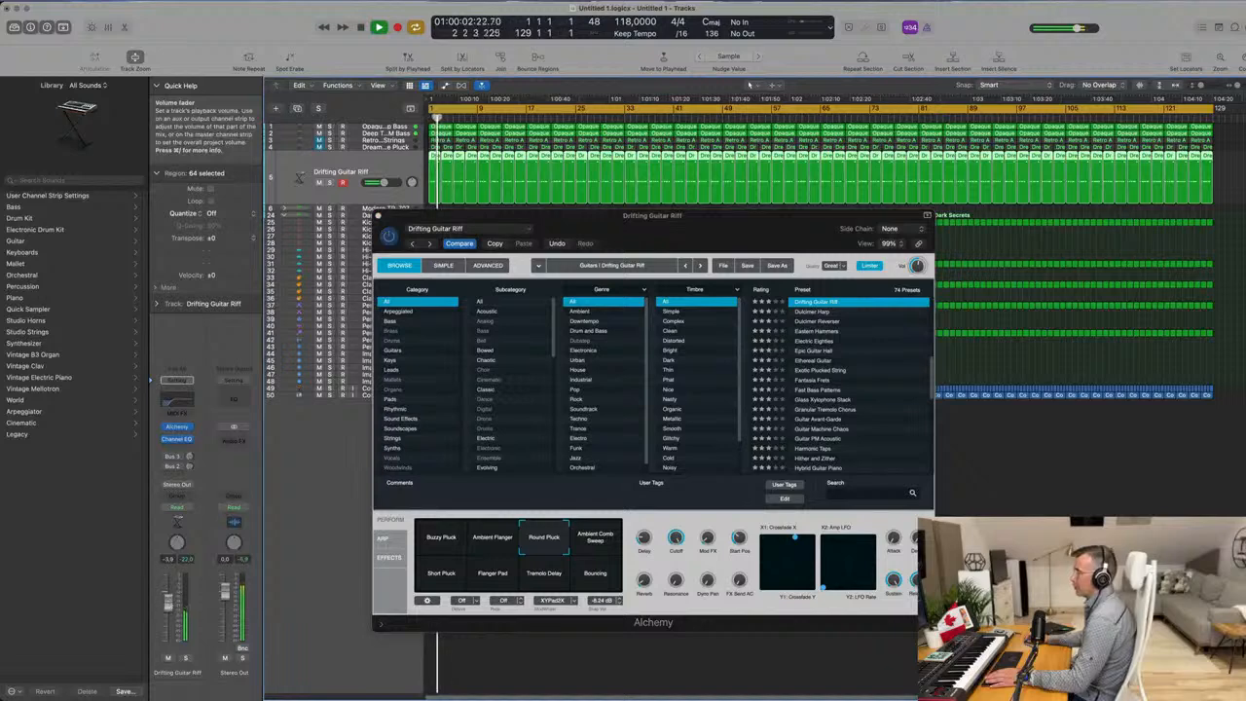
click(610, 541)
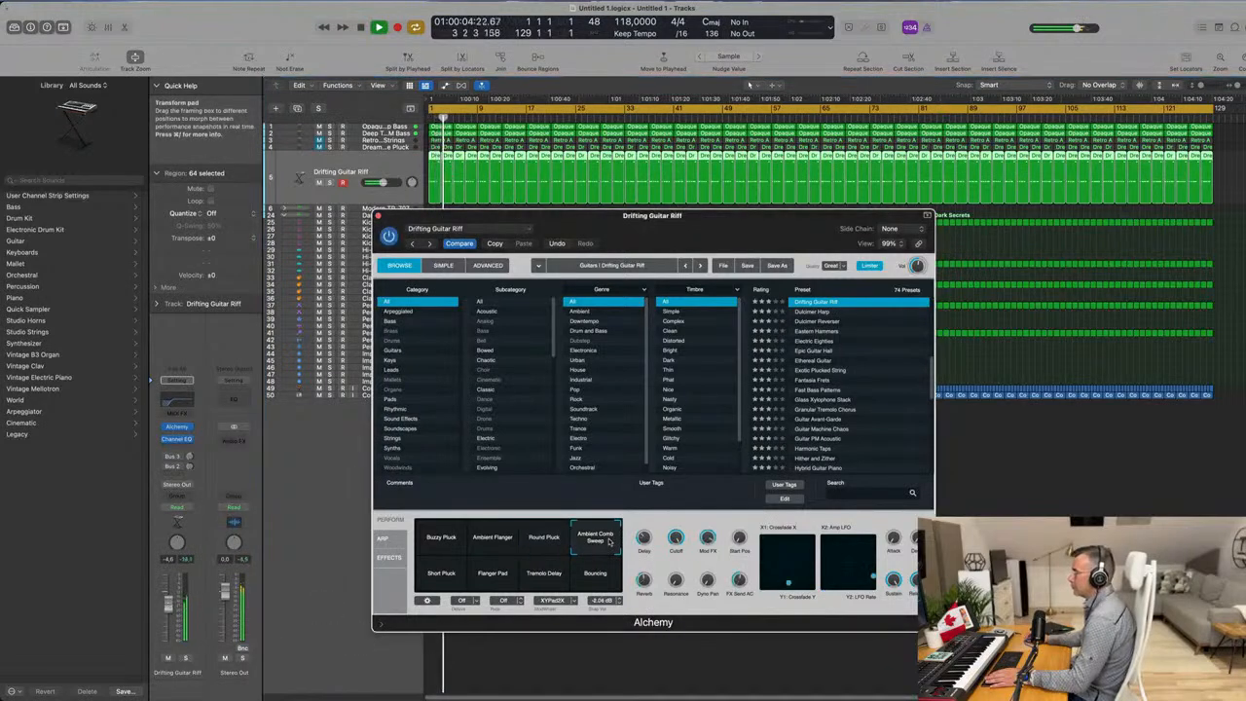
Switch Alchemy to the Short Pluck snapshot and set the guitar riff's level to about -2.1 dB.
click(440, 582)
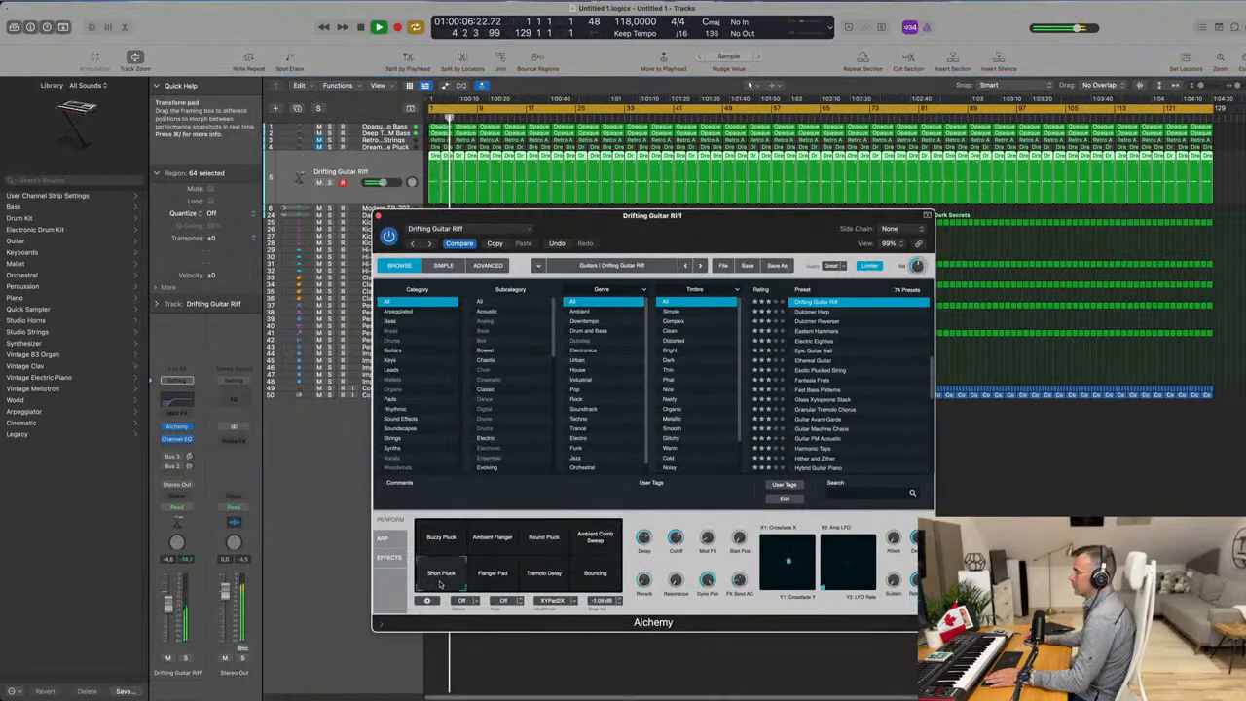
key(space)
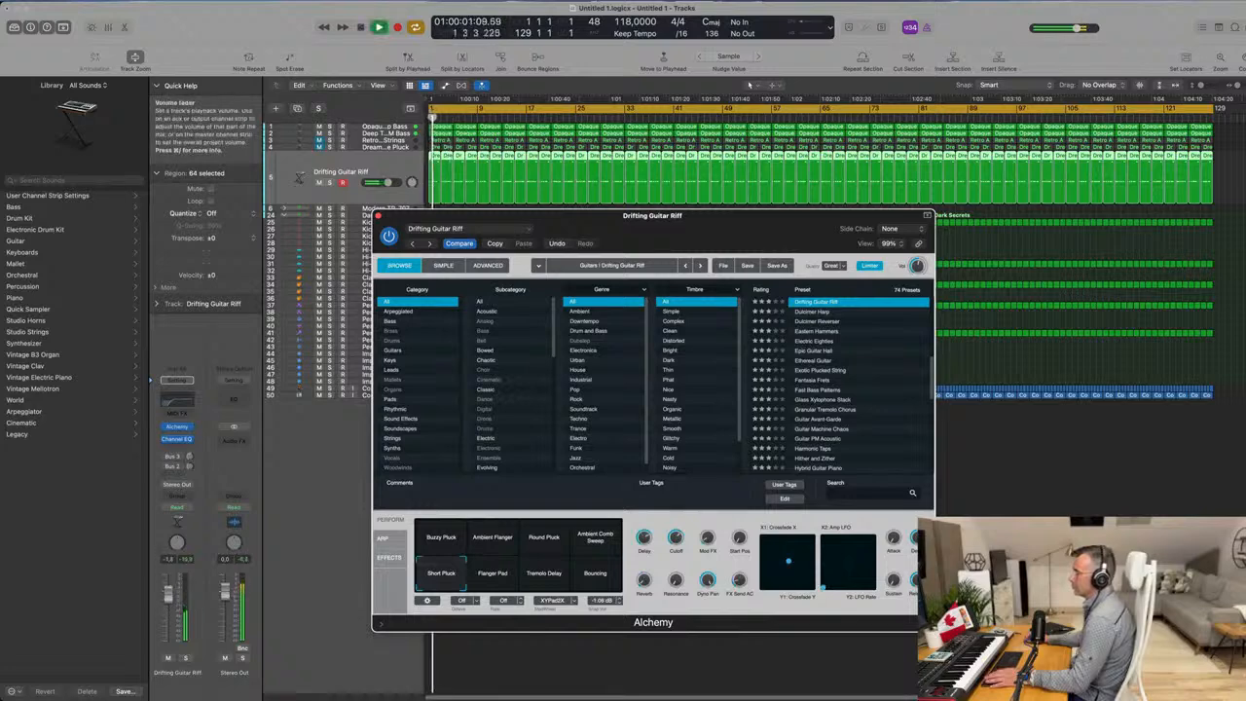
click(168, 595)
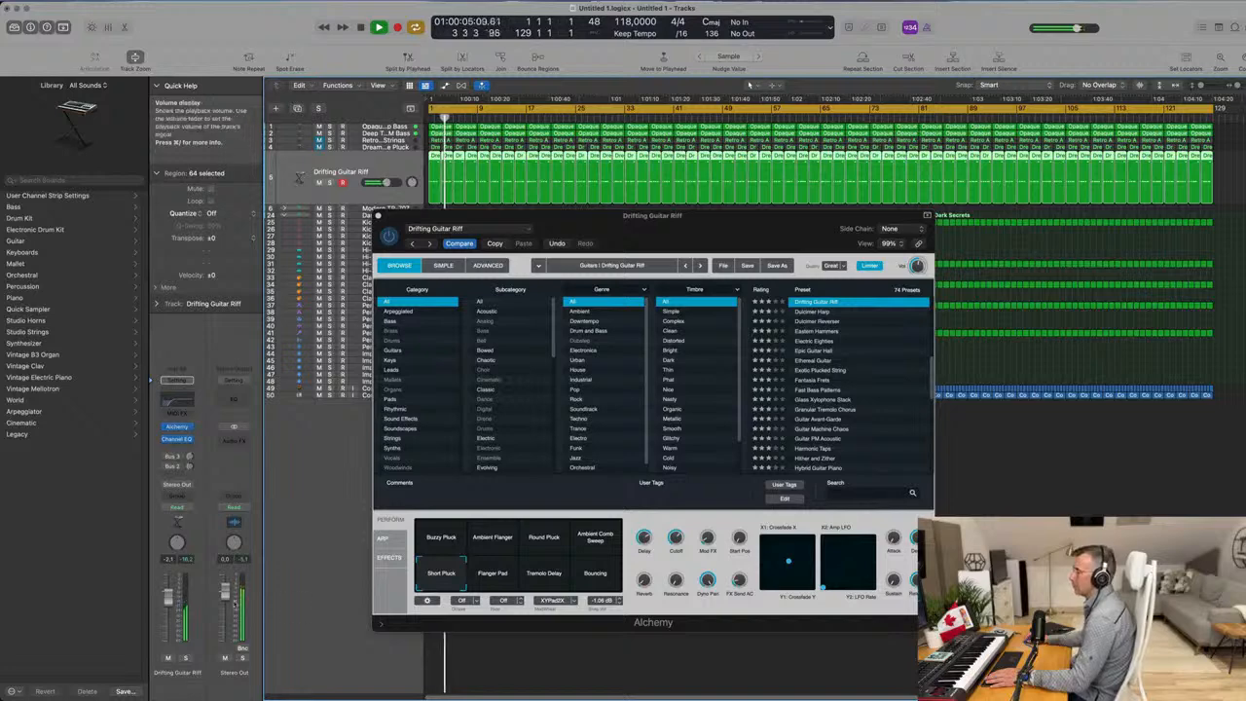
Morph the Alchemy sound between Buzzy Pluck and Short Pluck, set the track to about -2.0 dB and close the plug-in.
click(443, 574)
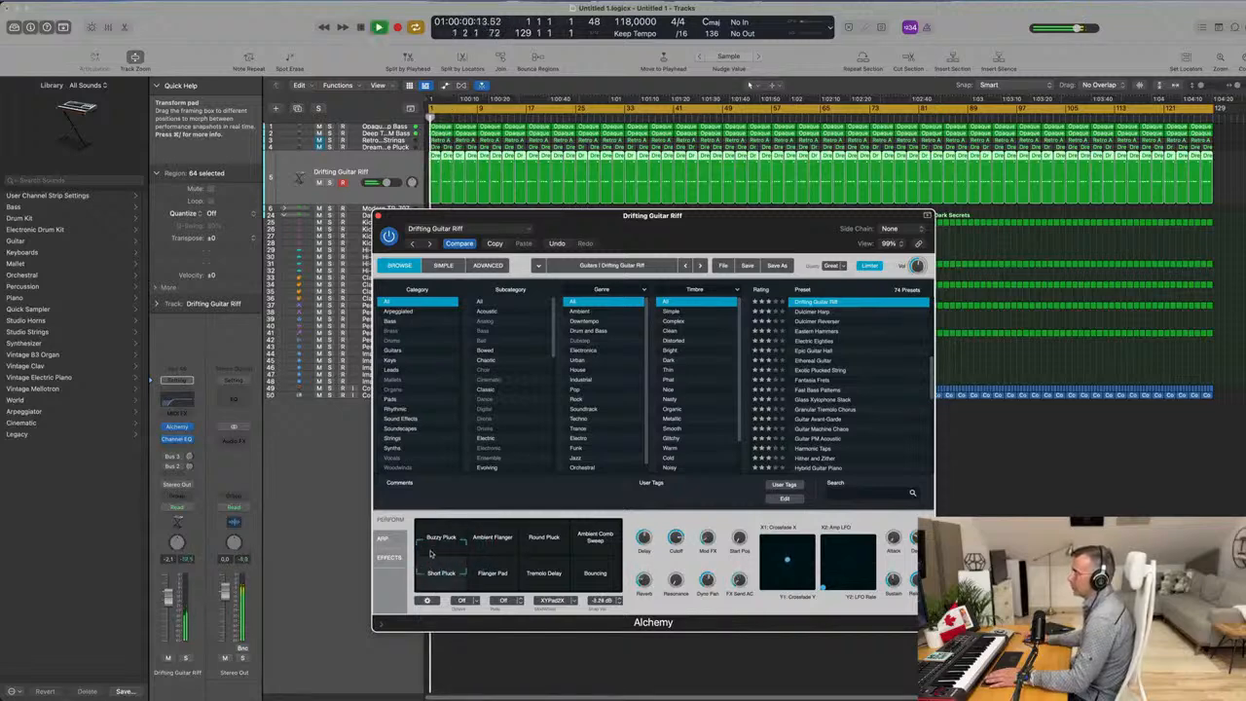
drag(420, 588, 422, 495)
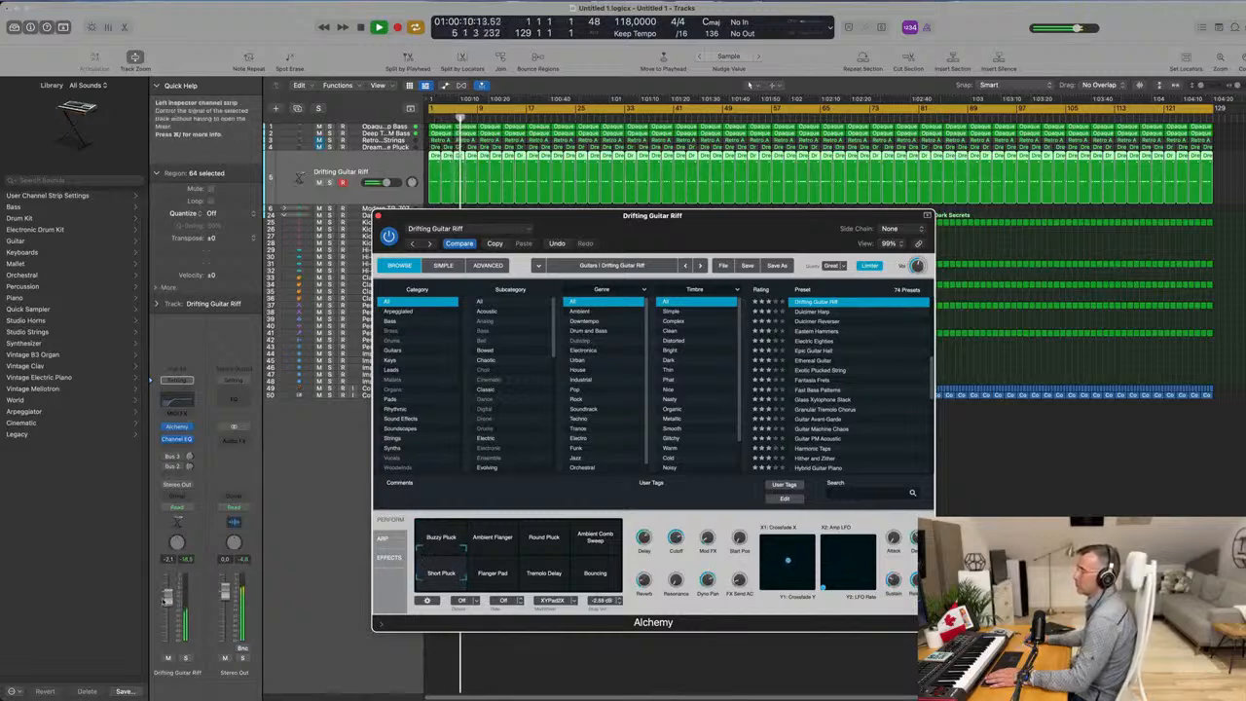
drag(164, 600, 165, 599)
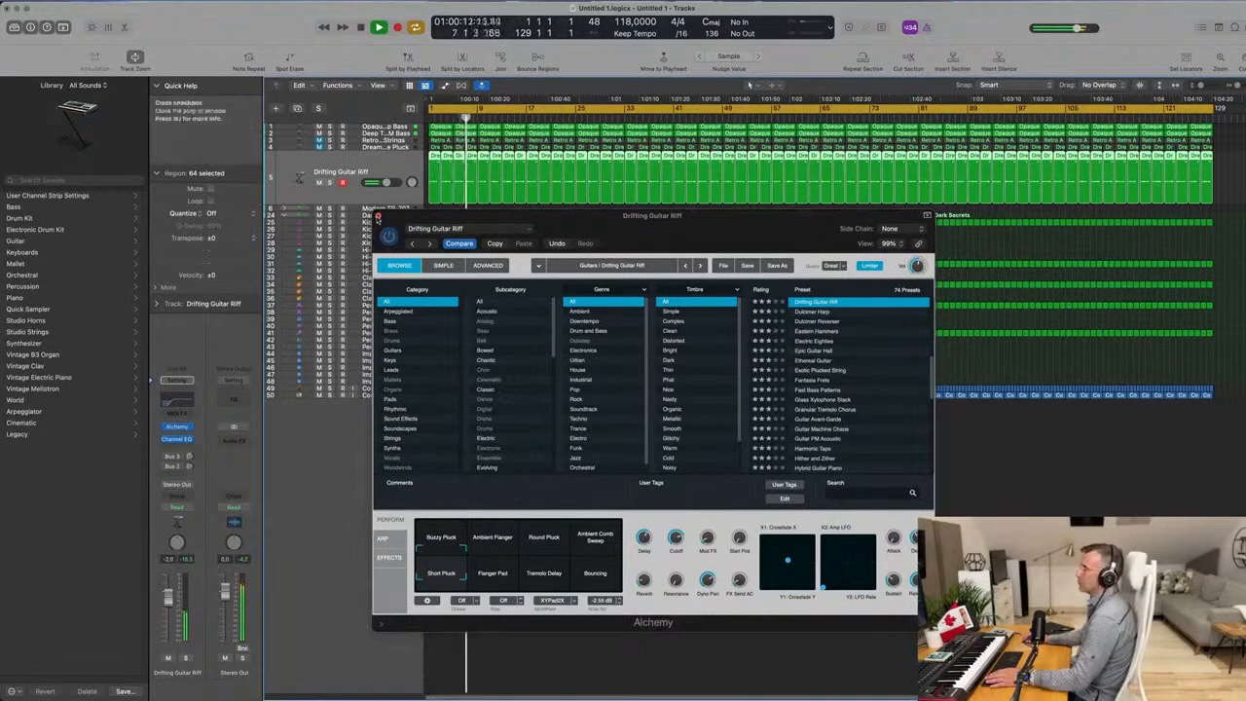
click(378, 216)
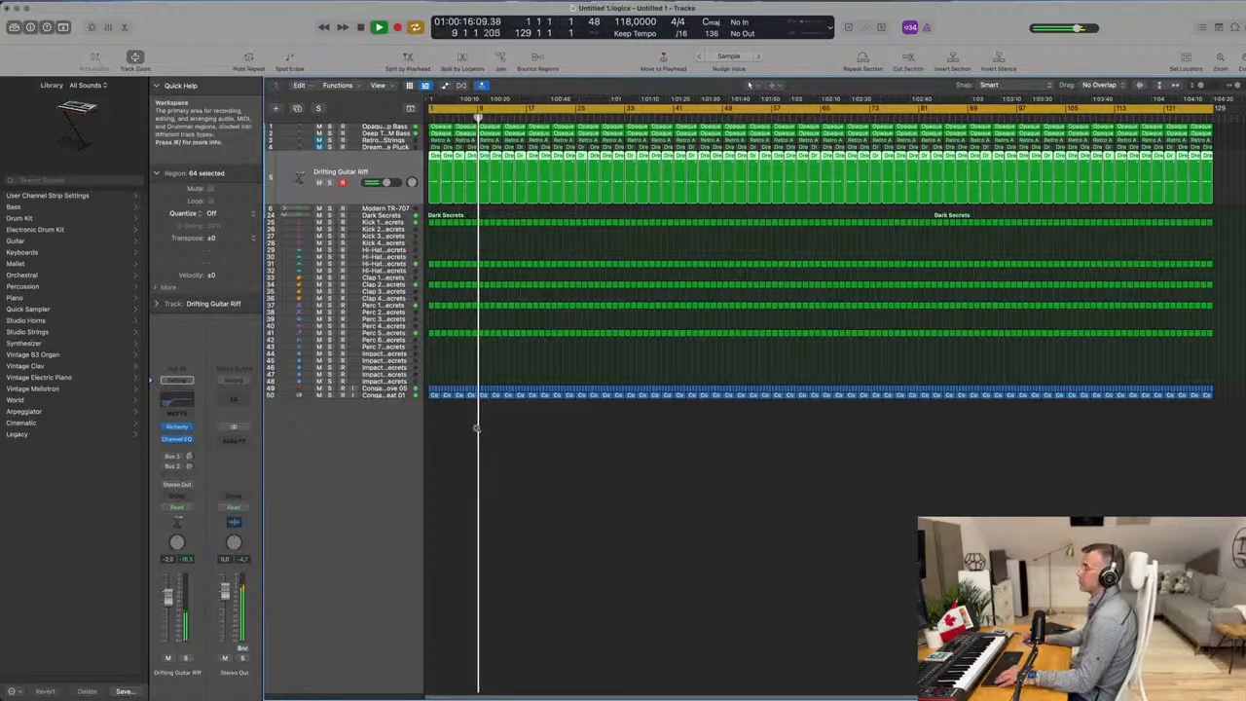
Select the Perc 5 track and compare the mix with it muted and unmuted, replaying the arrangement from the start.
scroll(476, 425, up, 6)
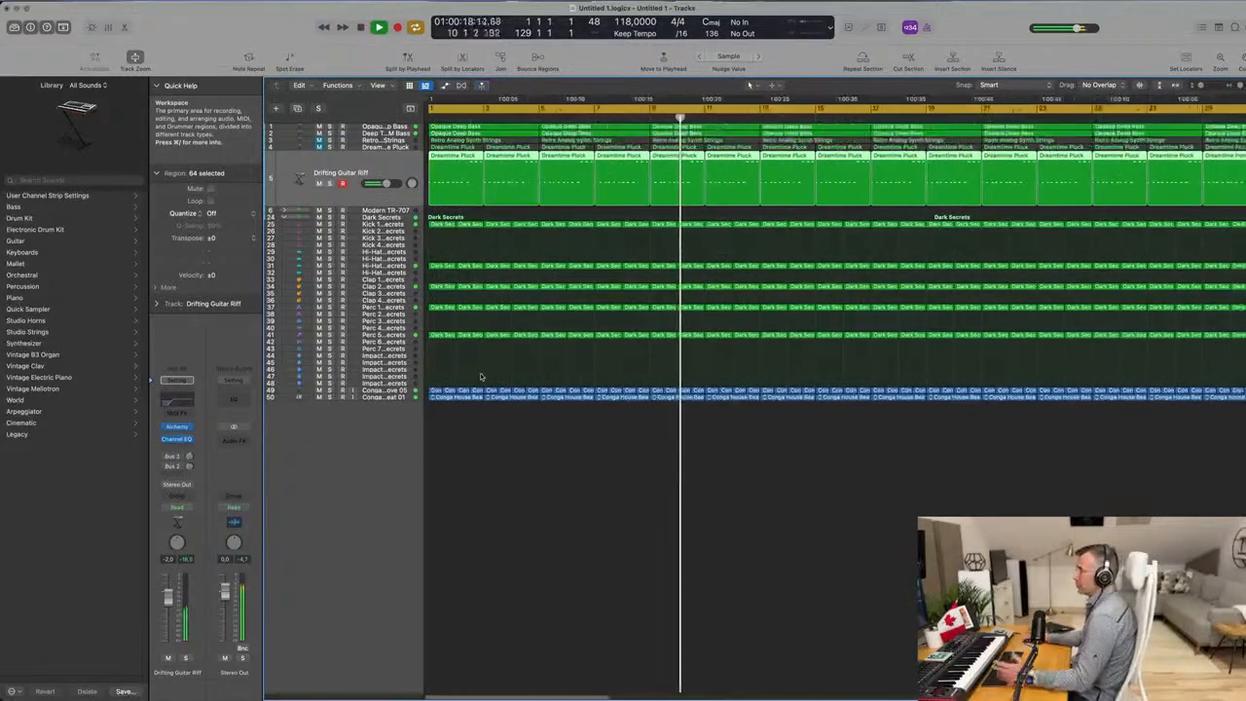
click(368, 334)
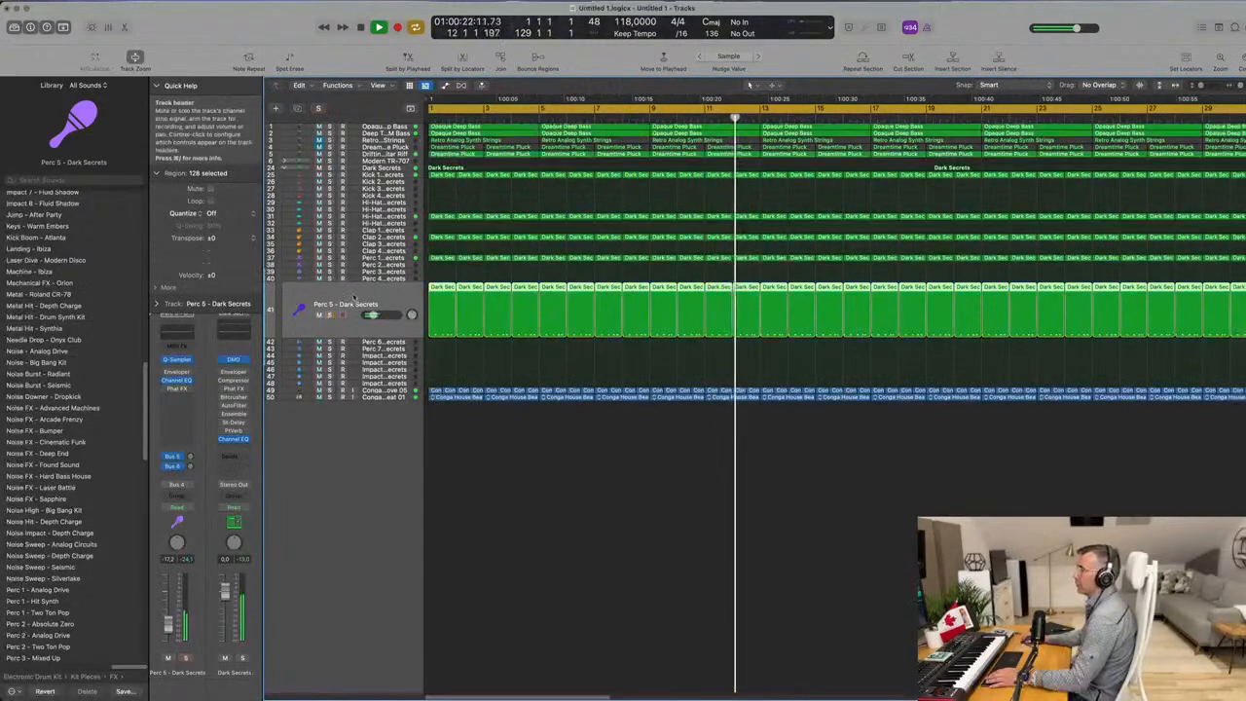
key(m)
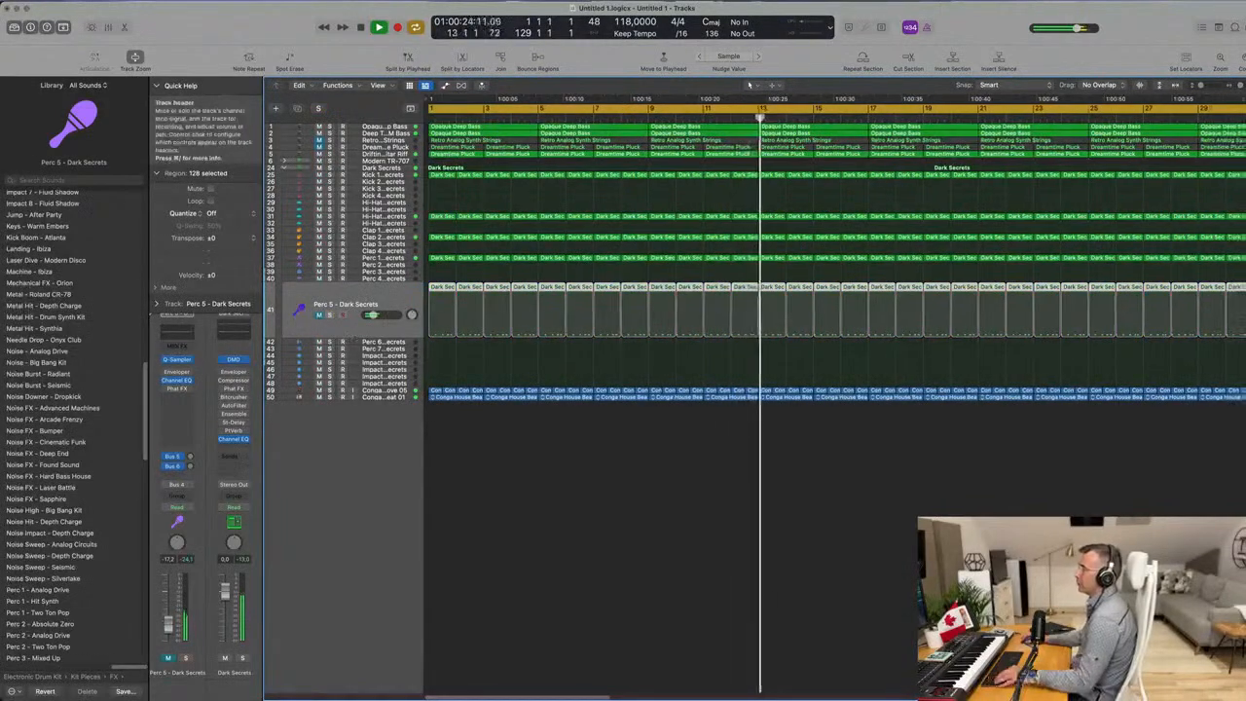
key(super+Left)
key(m)
key(space)
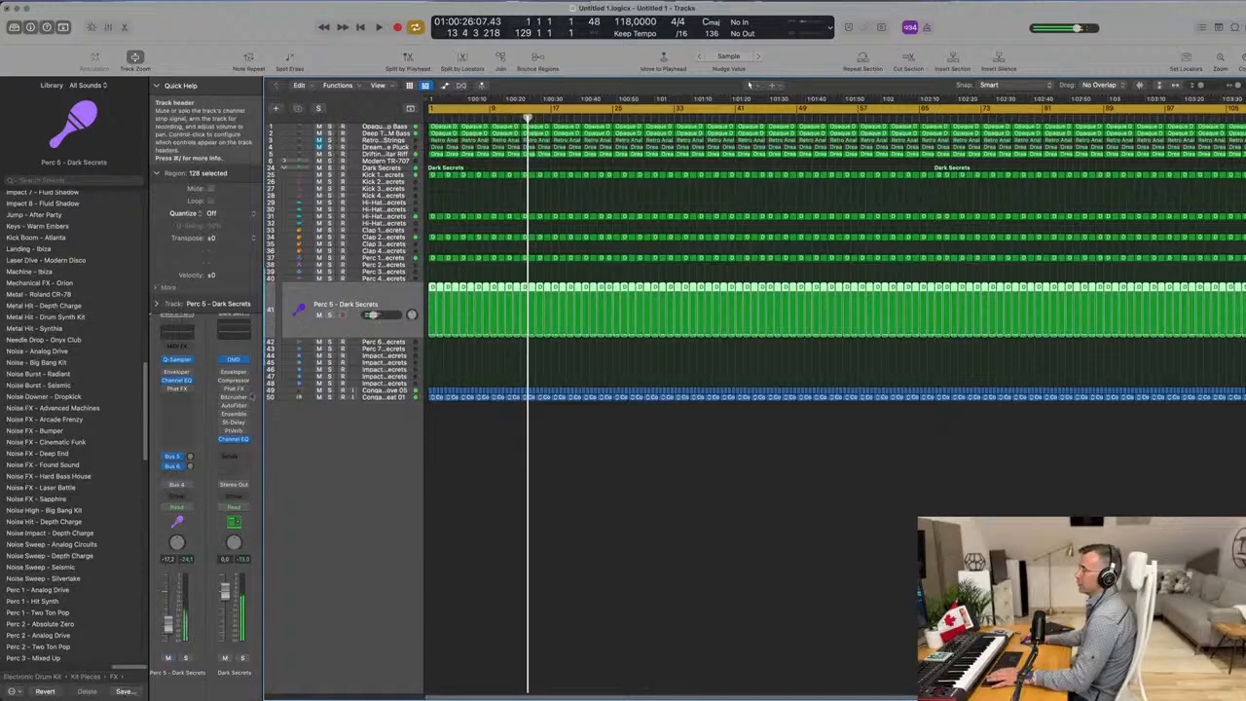
key(Return)
key(space)
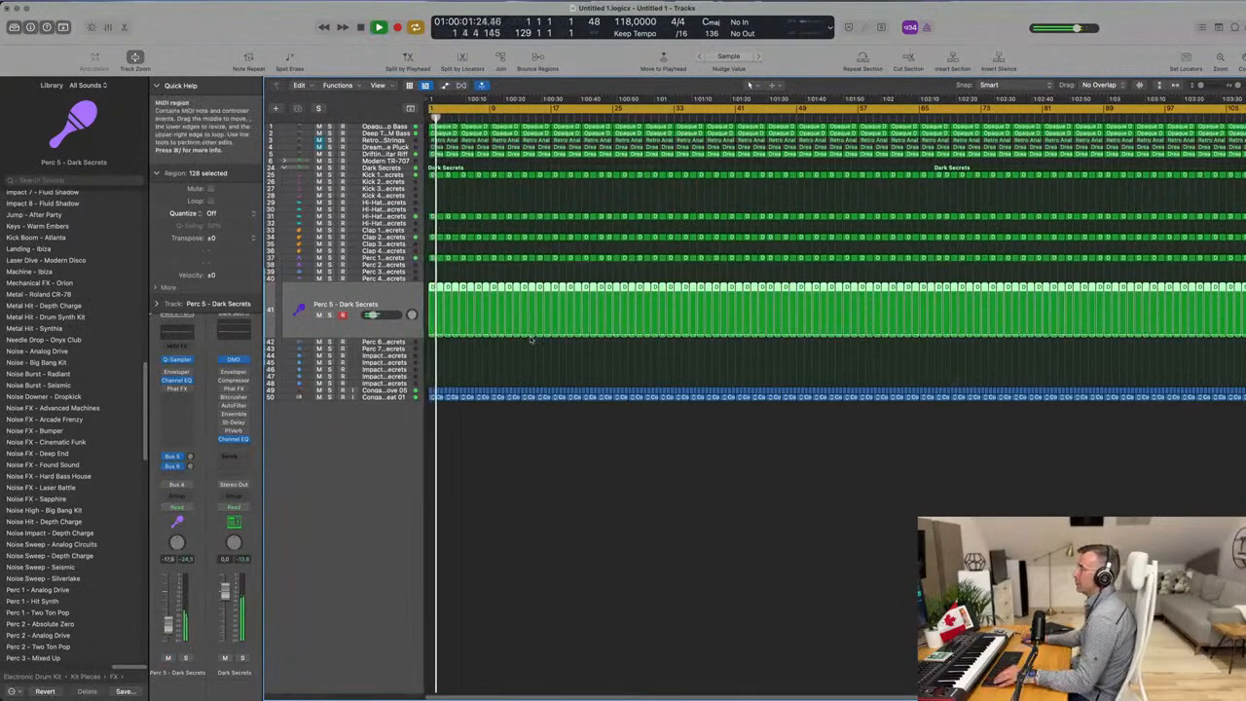
key(super+Right)
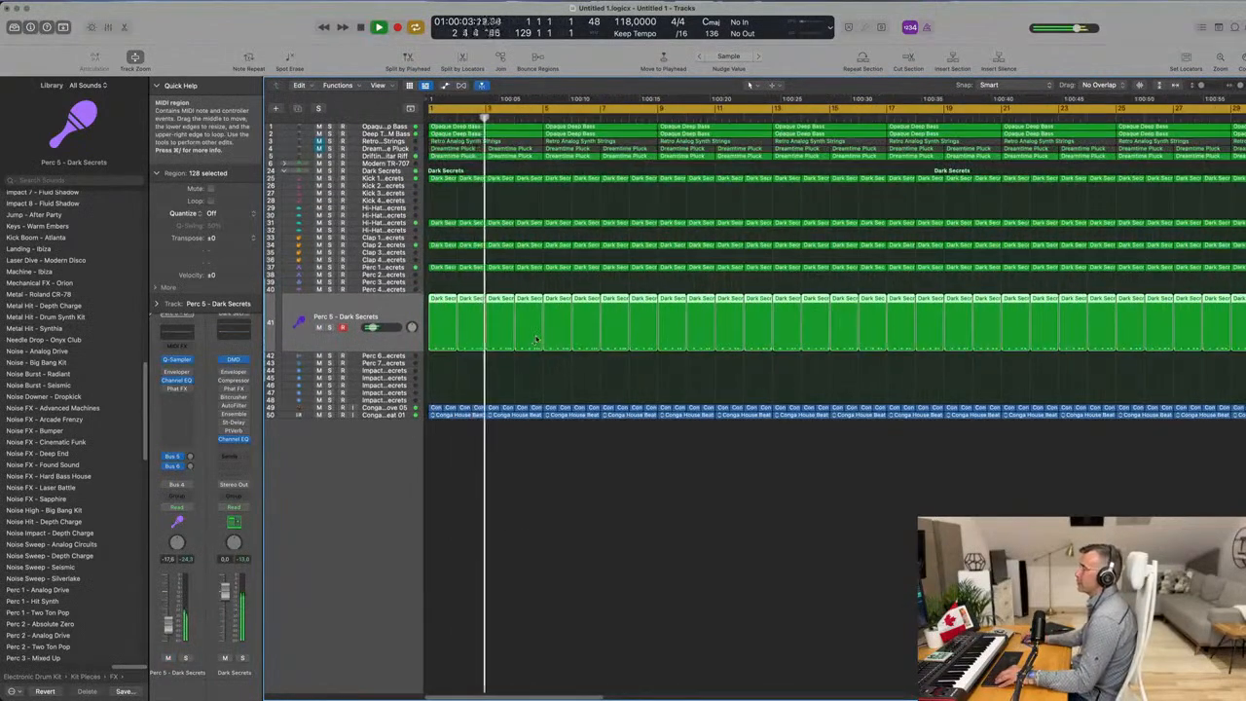
key(super+Left)
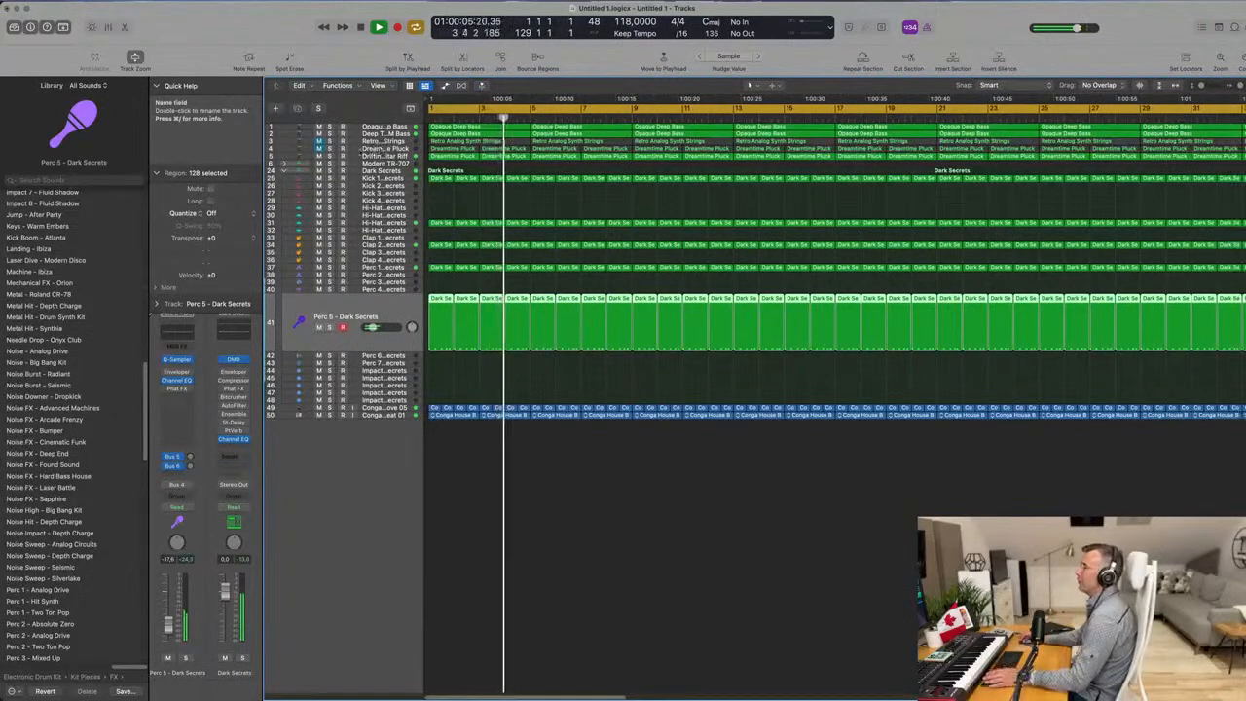
Solo the Deep Techno FM Bass and Opaque Deep Bass tracks and compare them from the start with Opaque Deep Bass muted and unmuted.
click(370, 141)
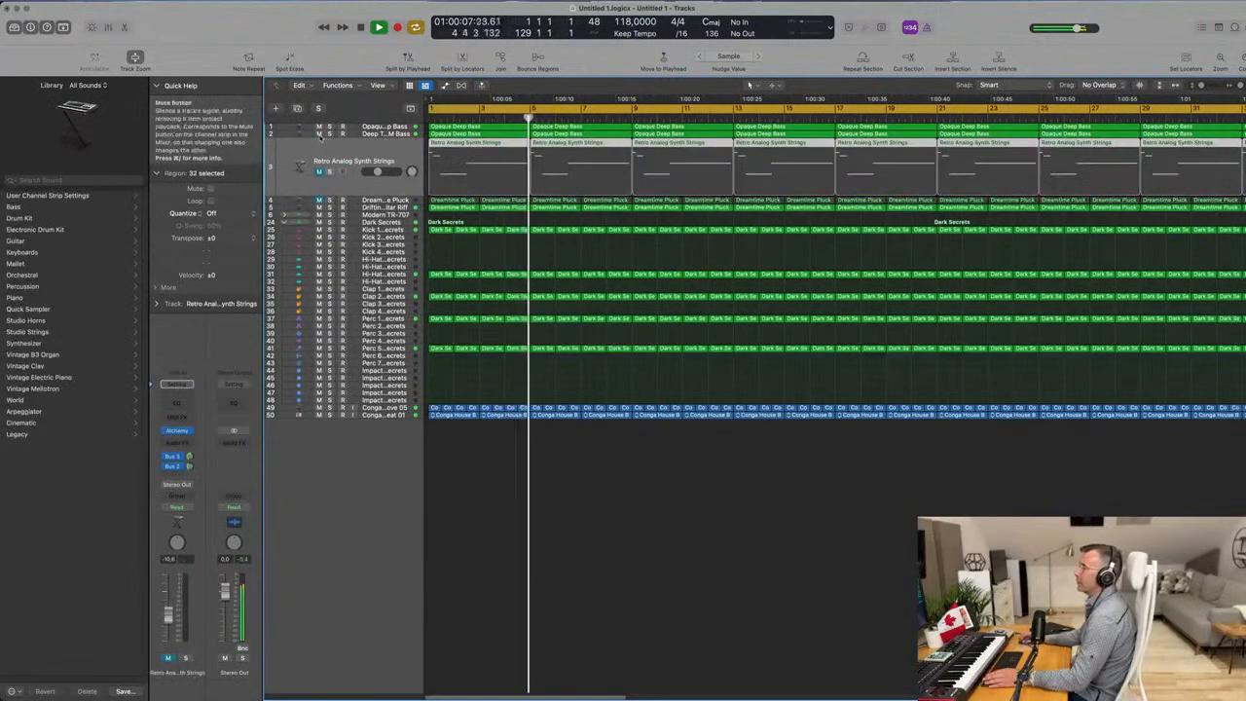
click(330, 133)
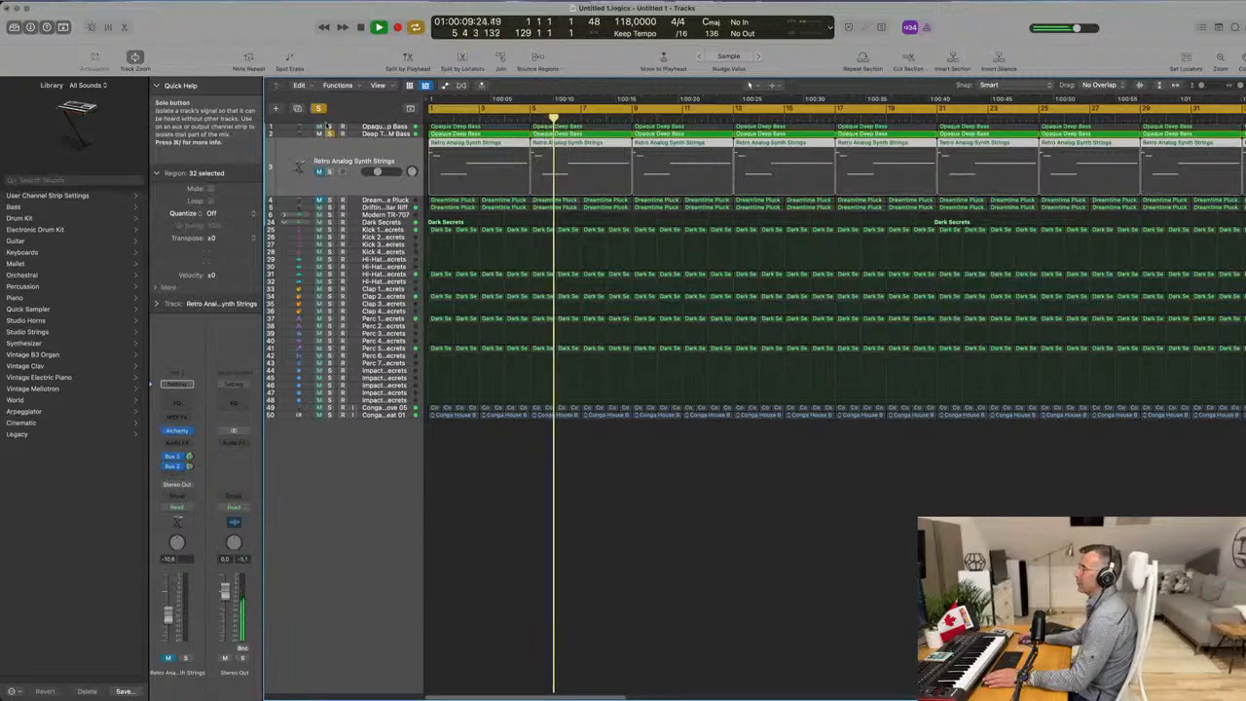
click(329, 126)
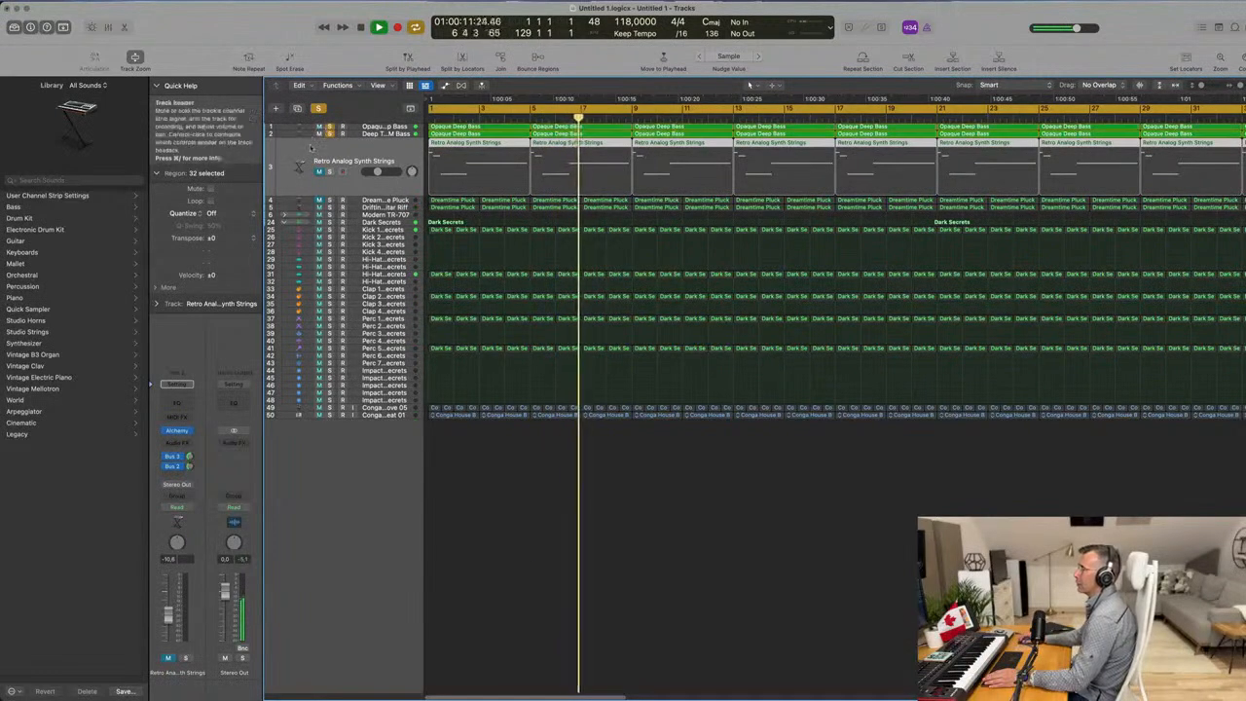
click(390, 126)
key(Return)
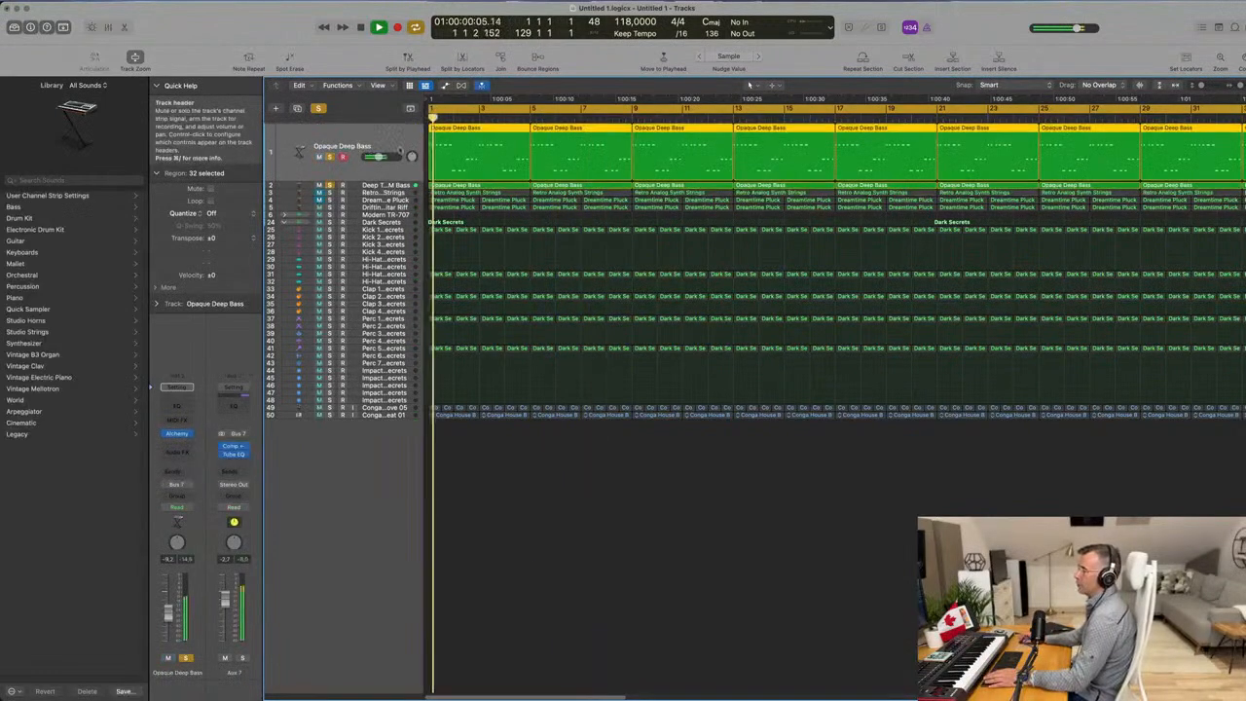
click(167, 657)
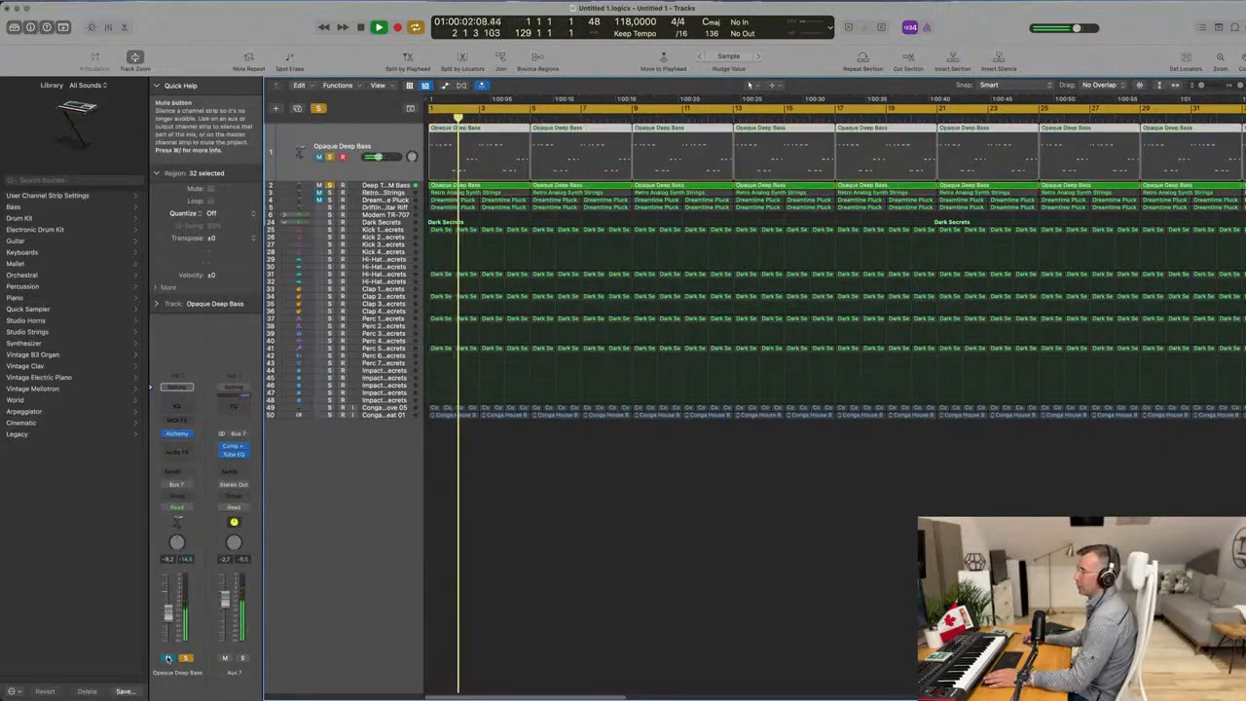
click(167, 658)
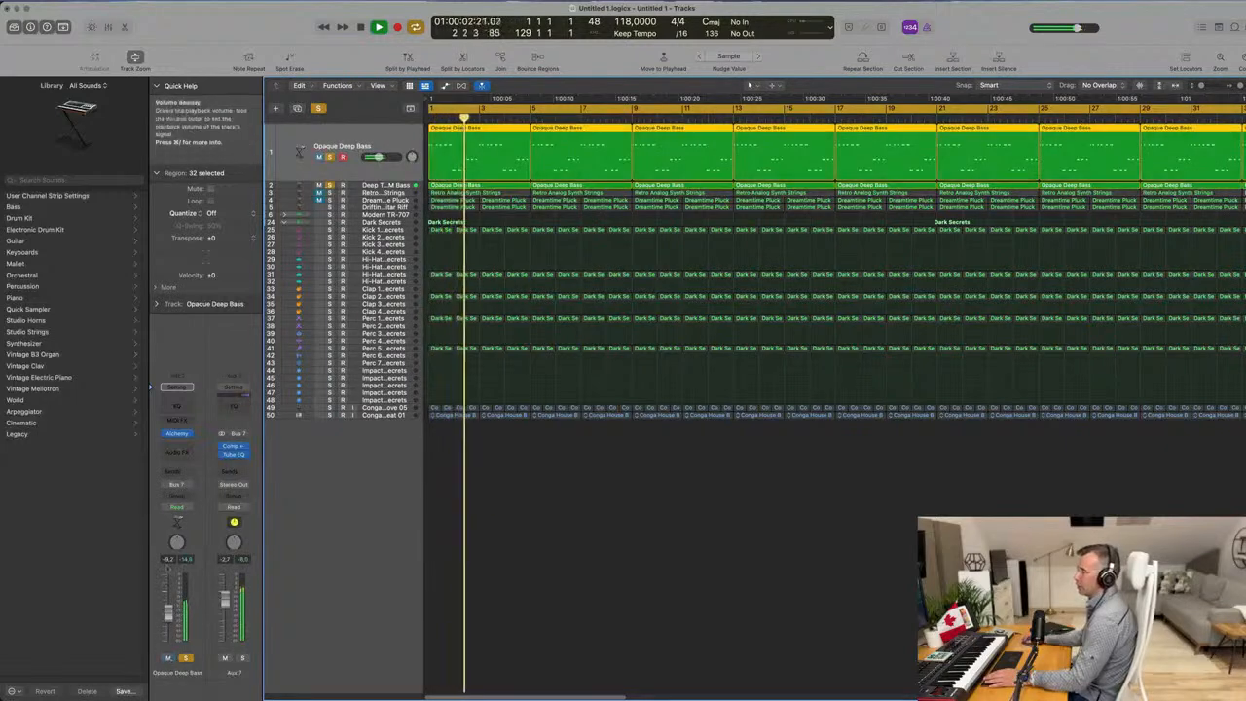
Add a Channel EQ to Opaque Deep Bass with a 75 Hz low-shelf boost of about 1.7 dB, and close the plug-in.
click(181, 408)
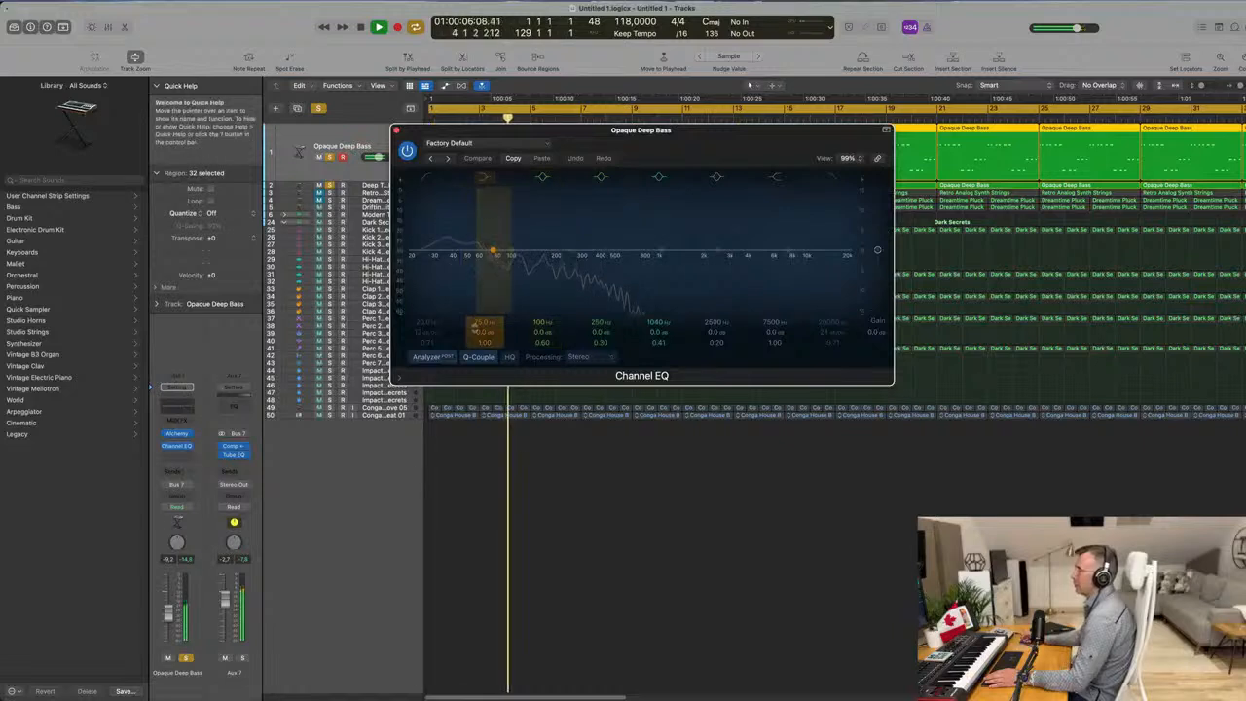
drag(493, 250, 491, 243)
drag(484, 332, 483, 336)
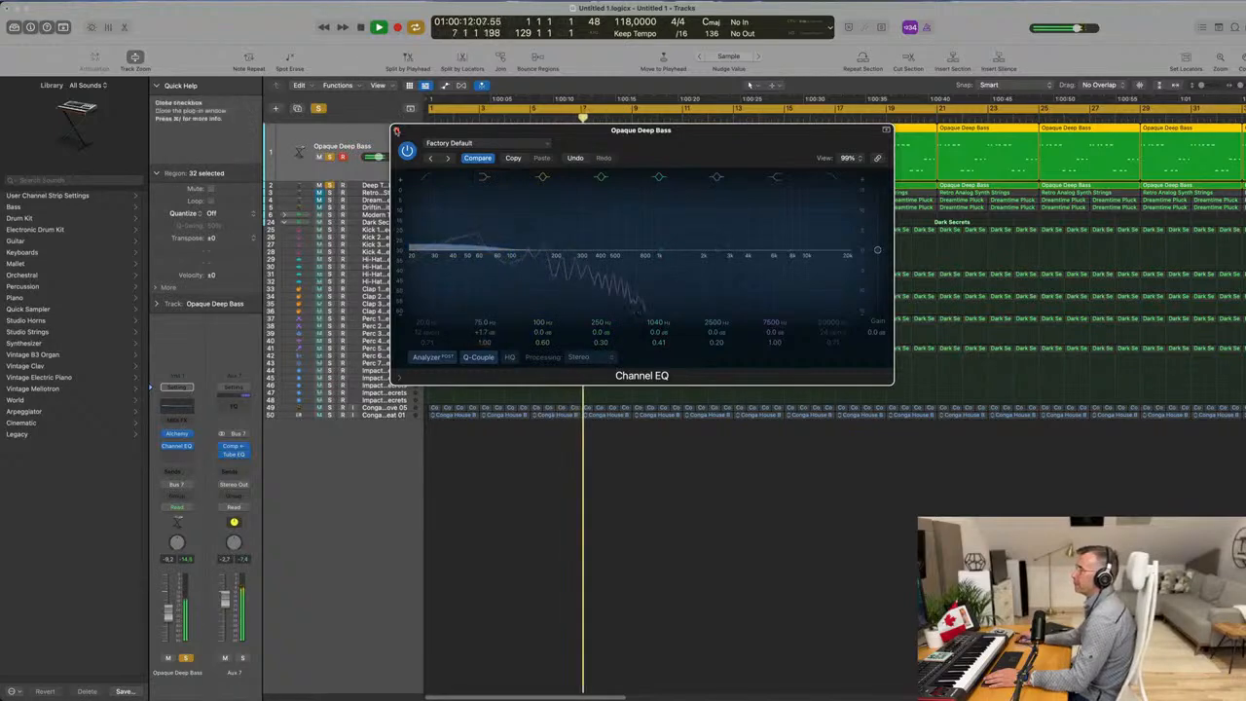
click(396, 130)
Add a Channel EQ to Deep Techno FM Bass with a low cut at about 76.5 Hz and a 1.6 dB dip near 106 Hz.
click(374, 185)
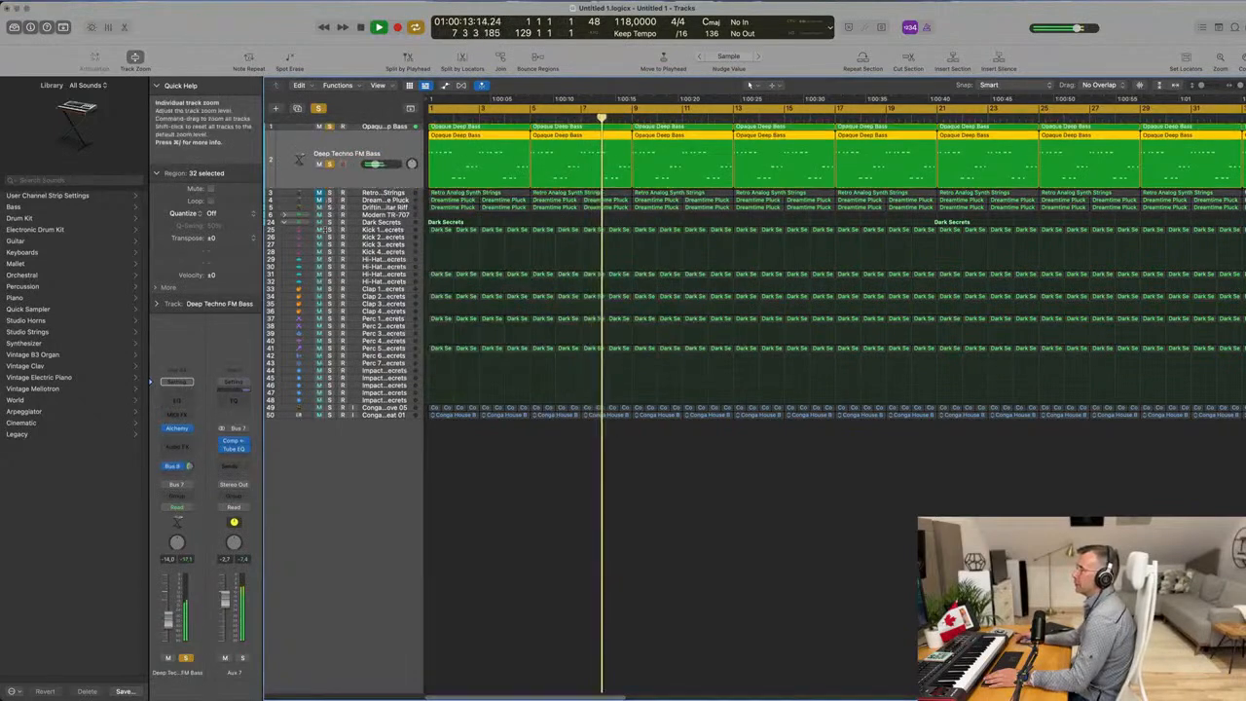
click(177, 400)
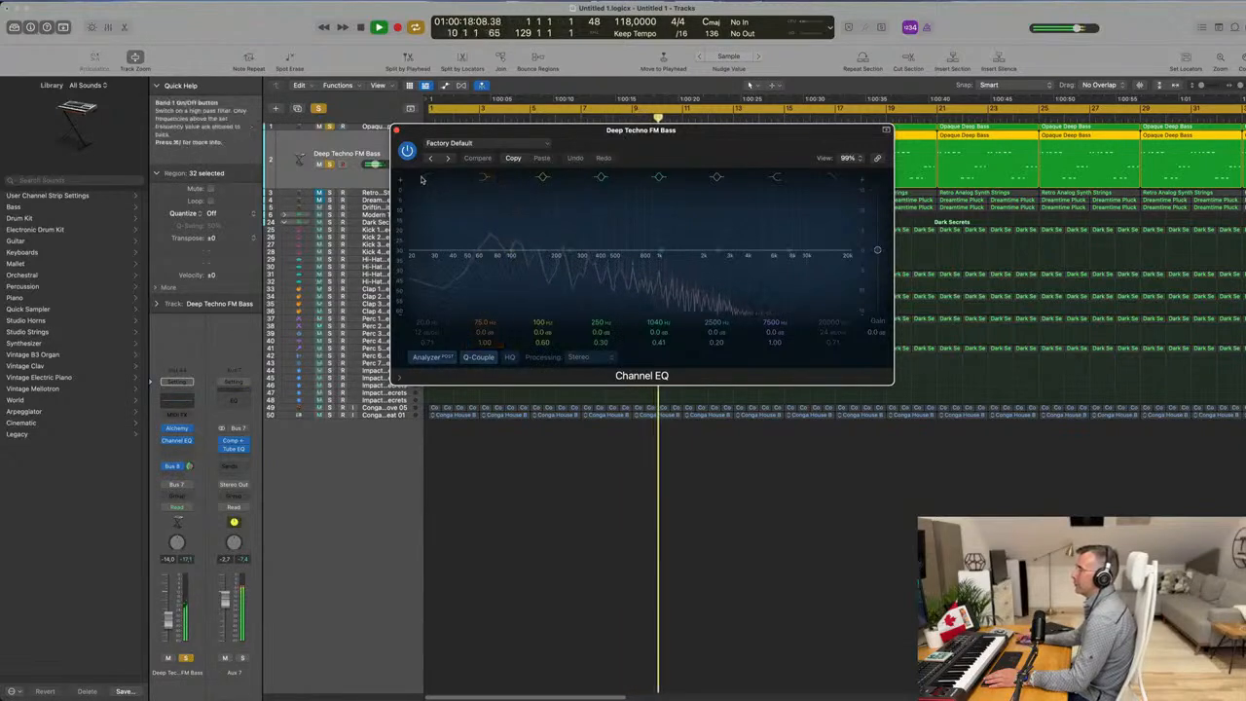
click(427, 237)
drag(427, 236, 519, 259)
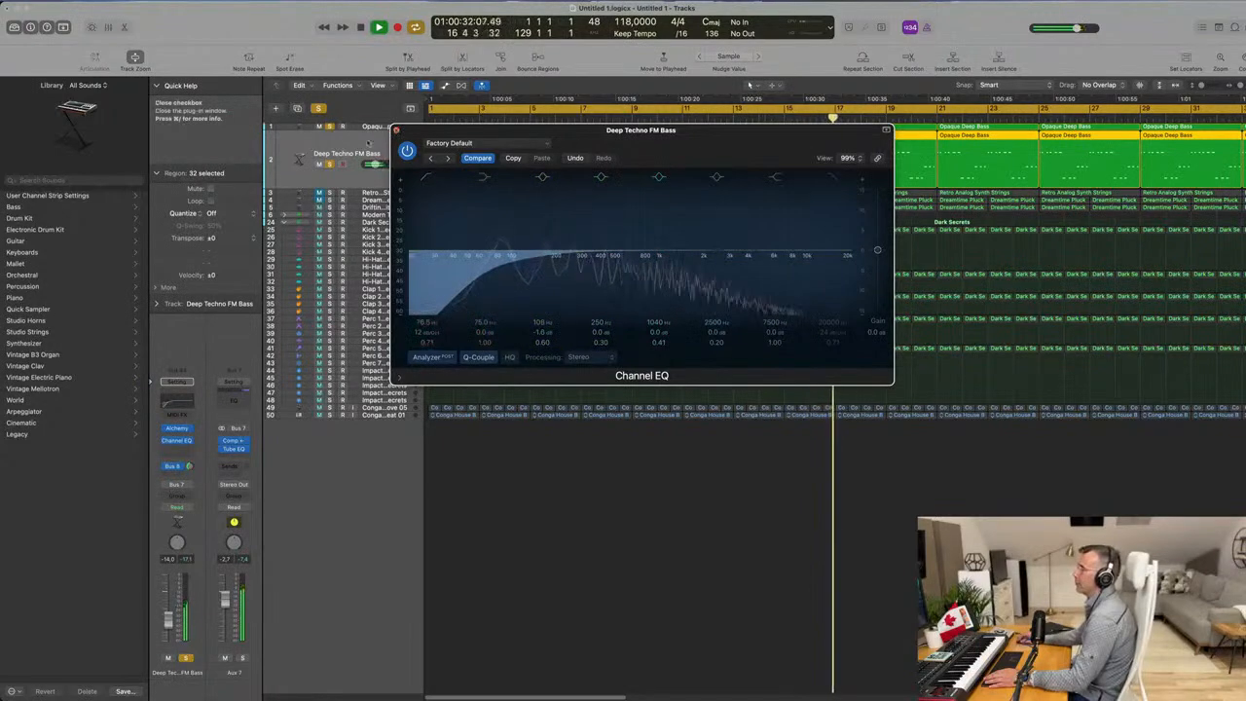
click(396, 130)
Clear the solos, replay from the start and set the Kick 1 track's level to about -1.5 dB.
click(318, 108)
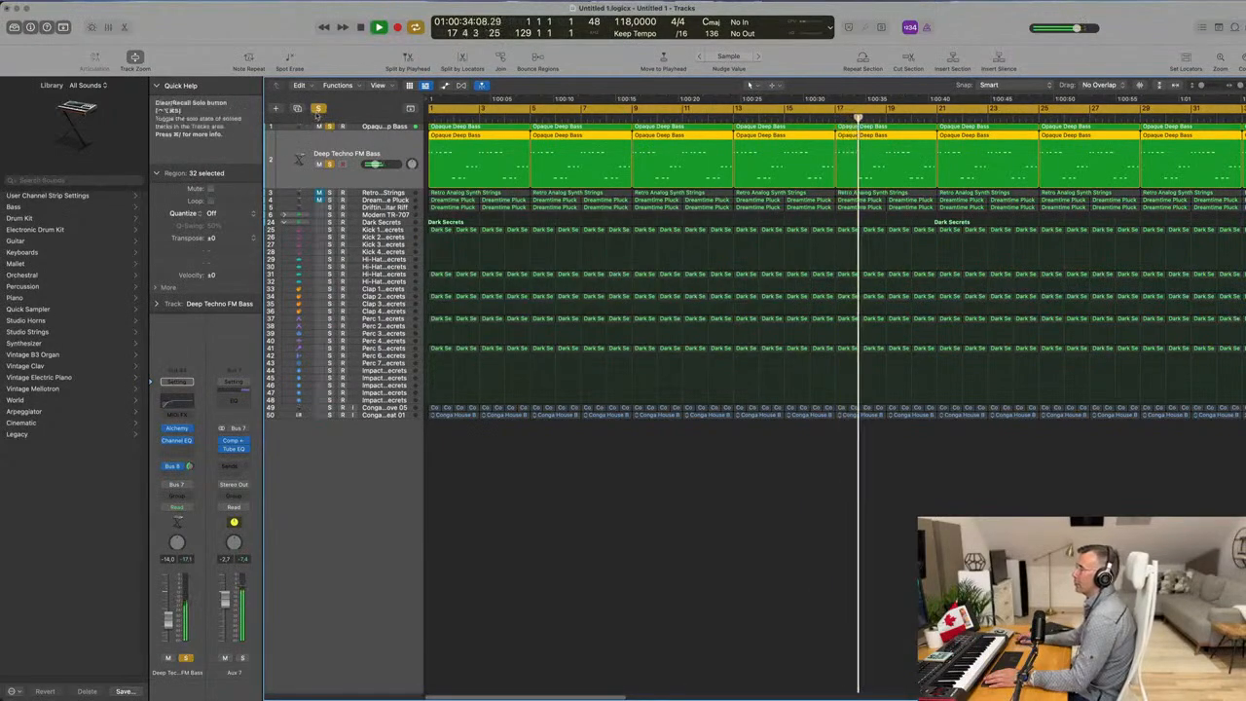
key(space)
key(Return)
key(space)
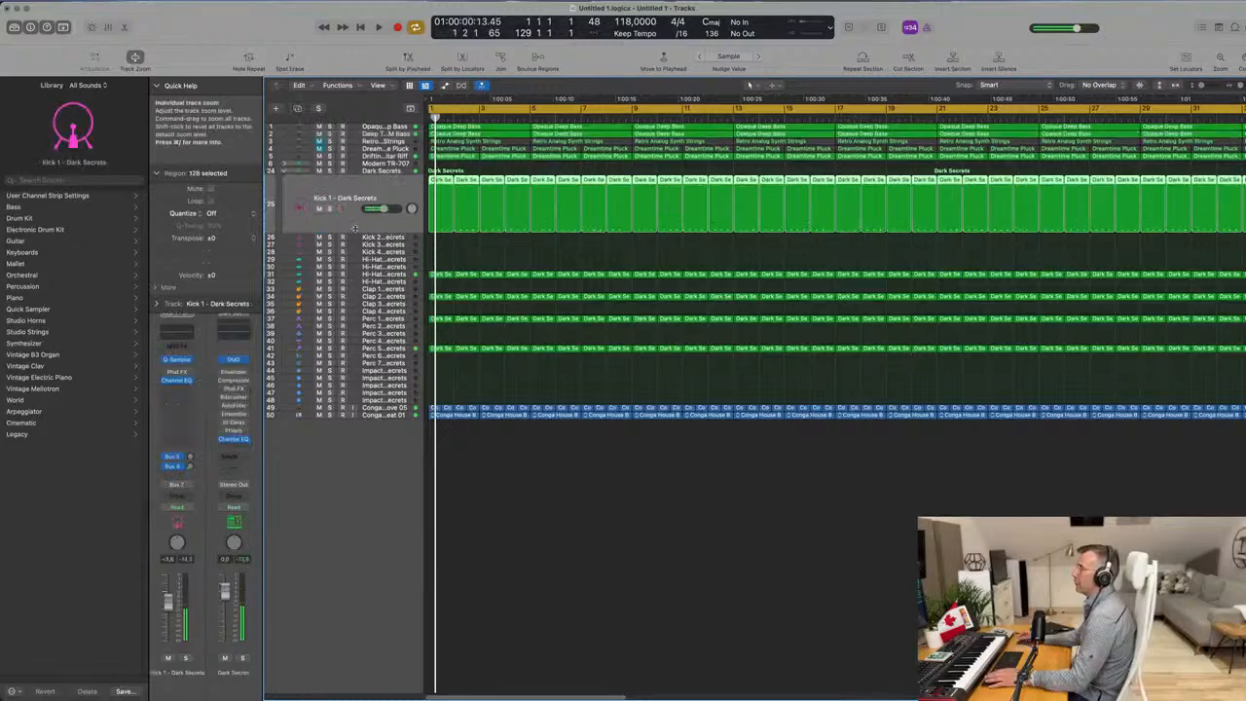
click(357, 229)
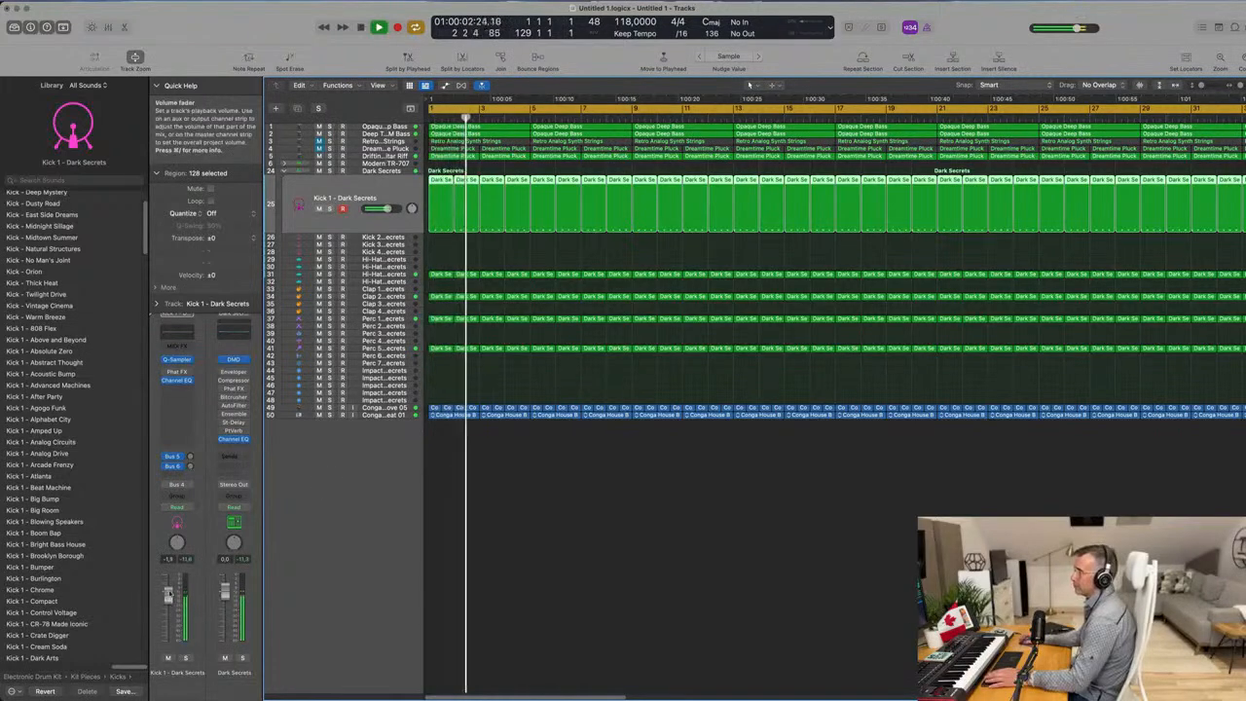
Copy all Kick 1 regions onto the Kick 2 track, play them and show their notes in the Piano Roll.
key(super+Left)
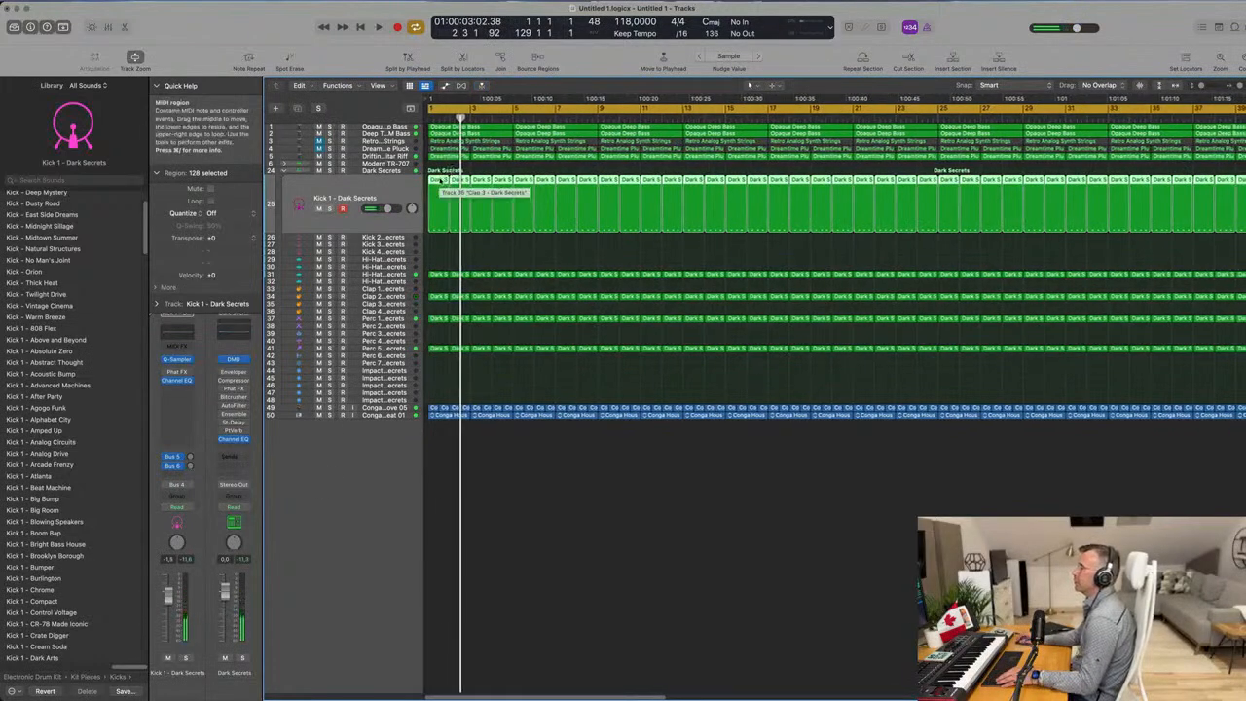
drag(437, 182, 441, 243)
key(space)
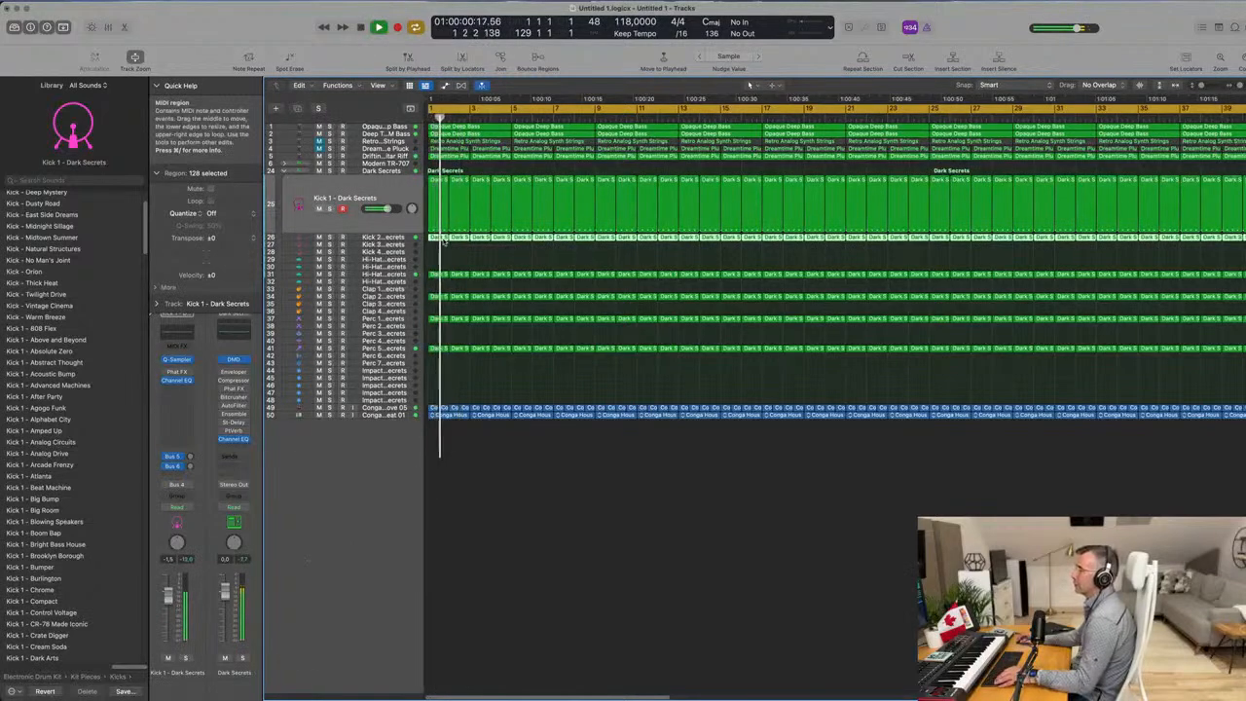
key(p)
key(space)
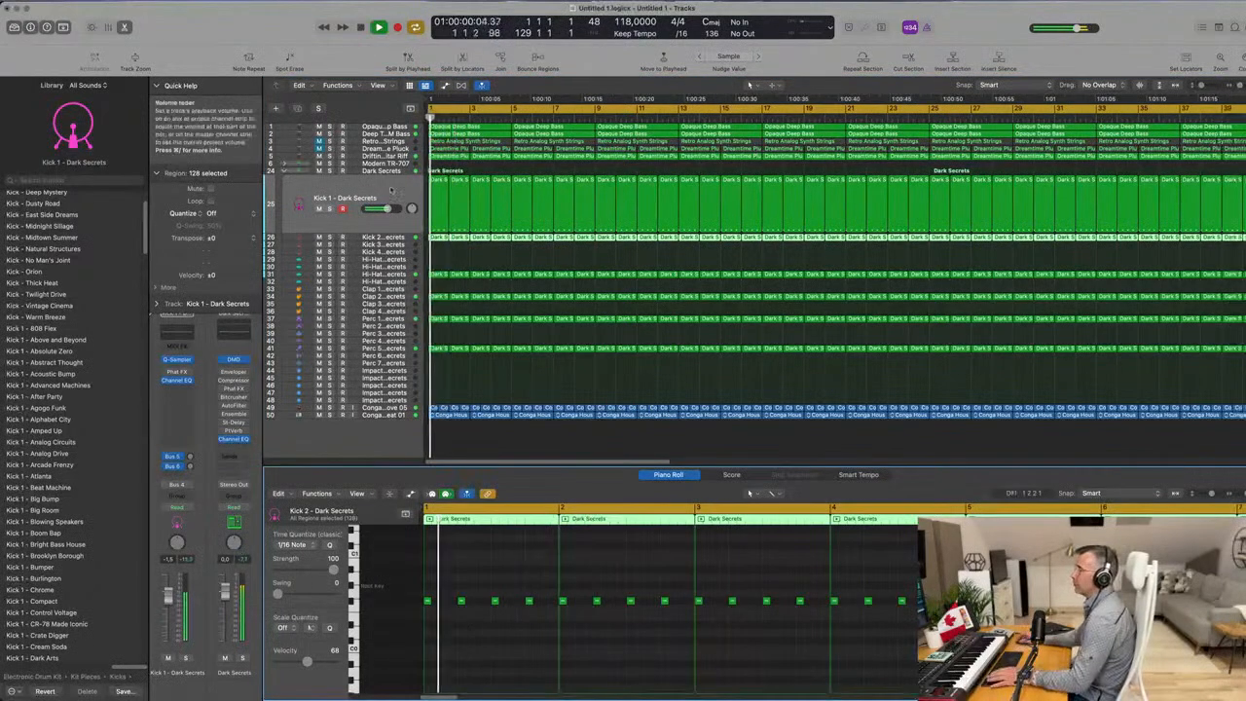
Replay the opening and compare the Kick 1 track soloed against the full mix with the copied kick layer.
key(space)
key(space)
click(330, 209)
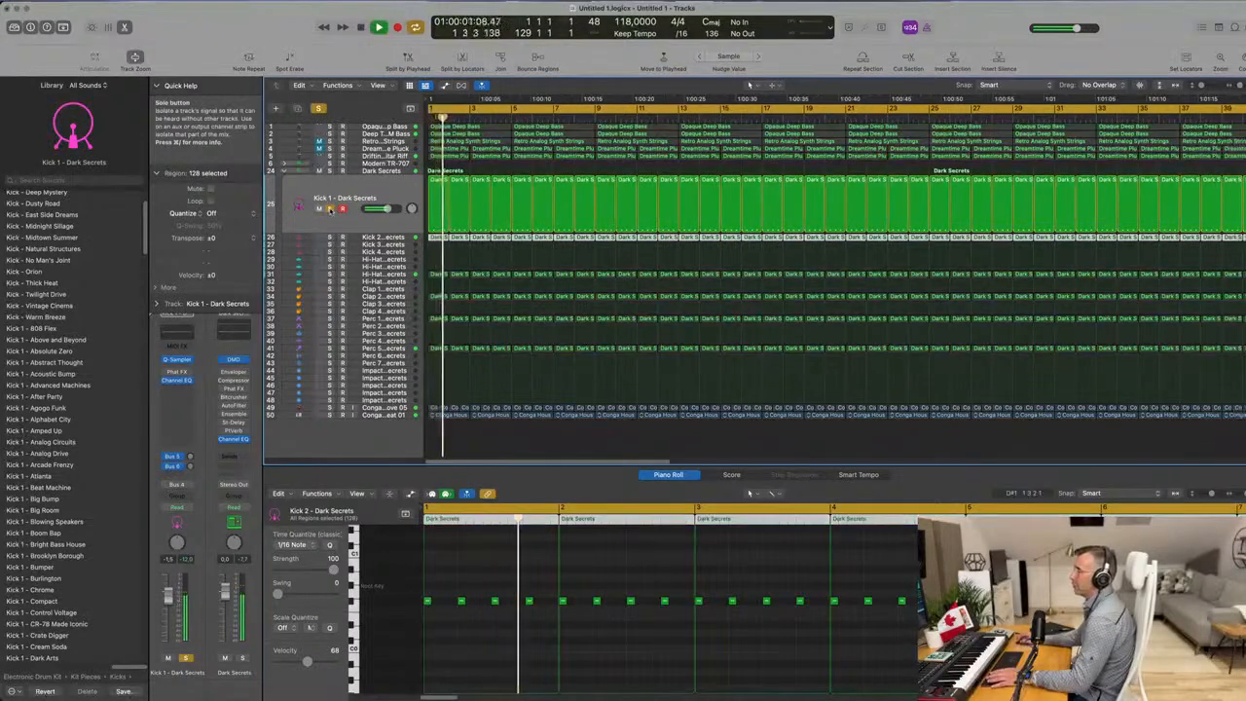
click(330, 209)
key(space)
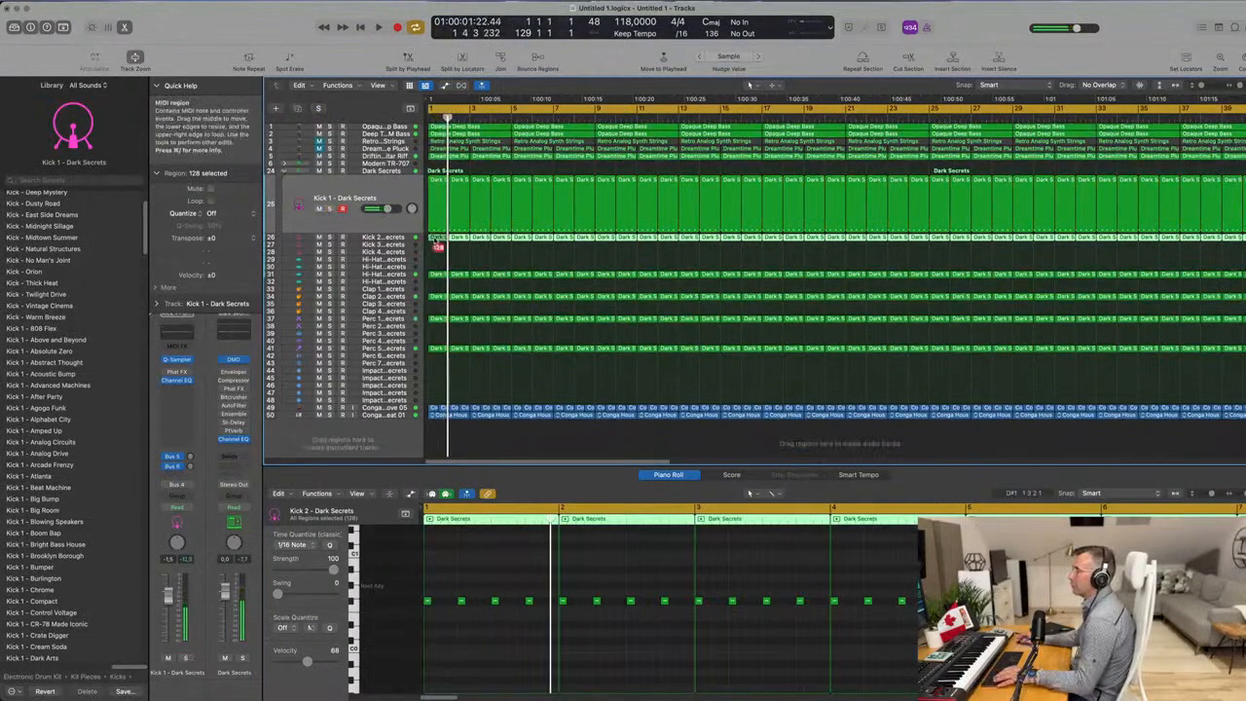
Move the copied kick regions to the Kick 3 track and audition that sound soloed and in the mix.
click(369, 245)
key(space)
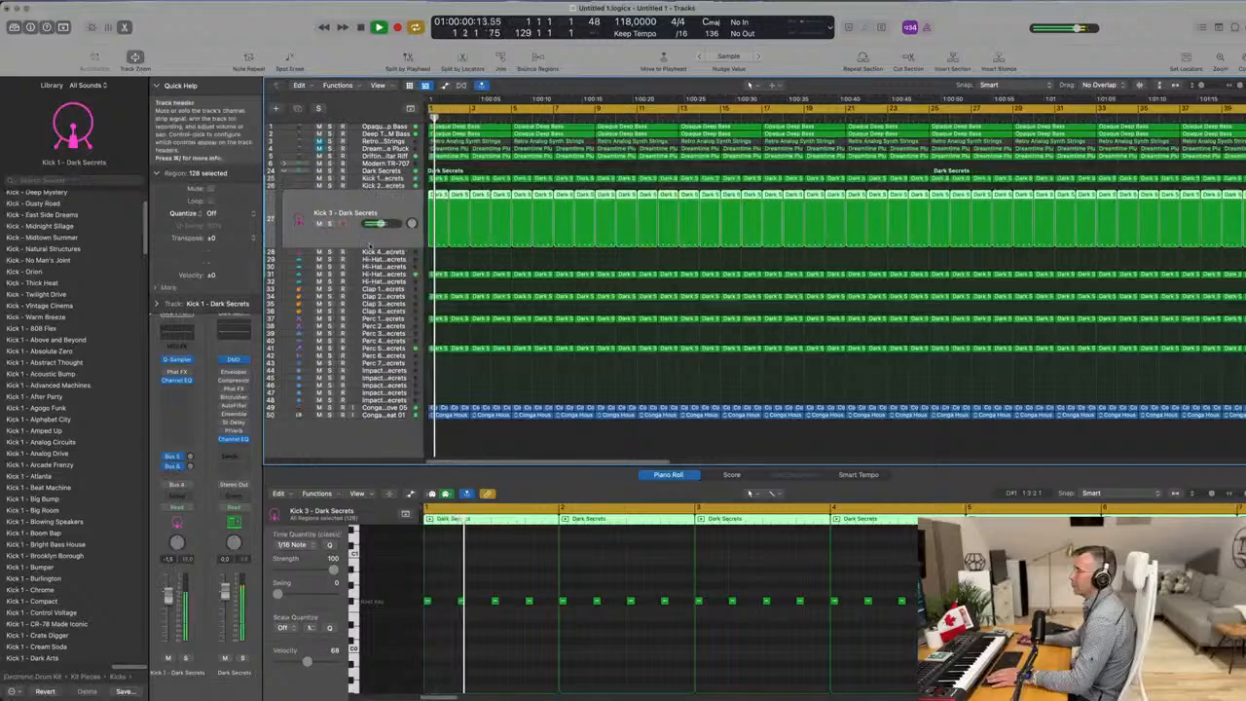
click(330, 224)
key(space)
key(space)
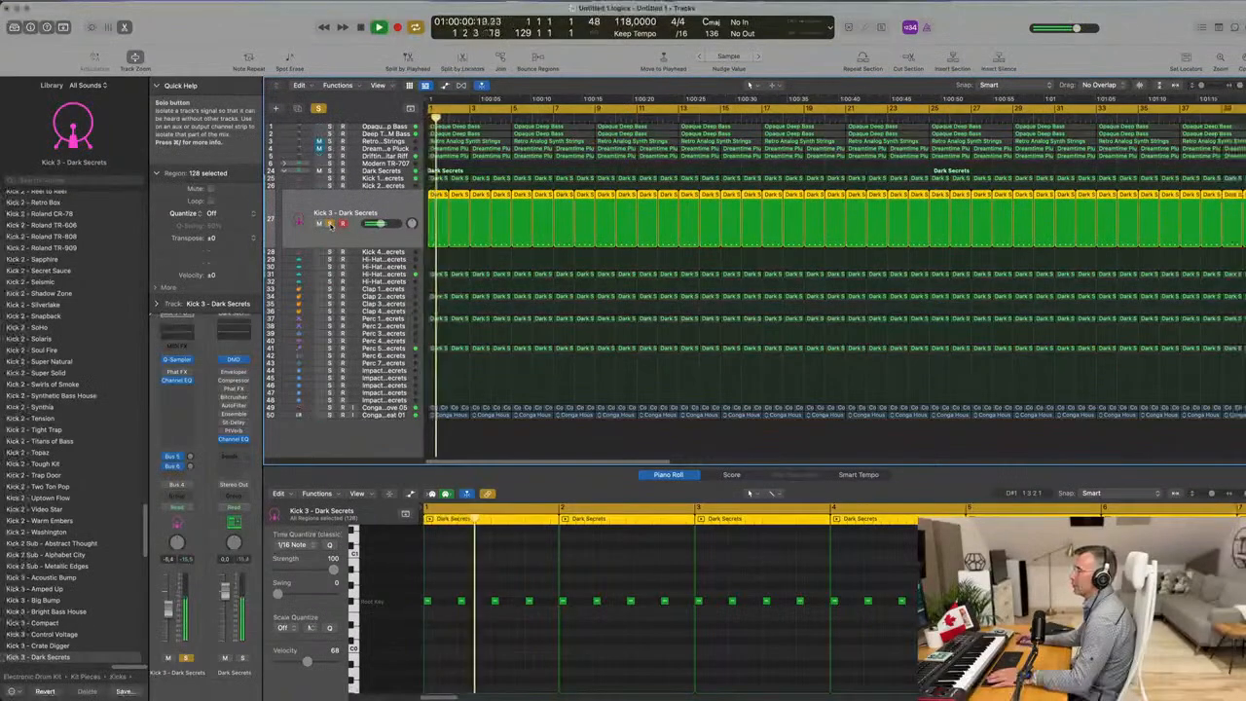
click(330, 224)
Move the copied kick regions to Kick 4, audition them soloed and in the mix, and set the note velocity to 91.
drag(434, 230, 435, 257)
key(space)
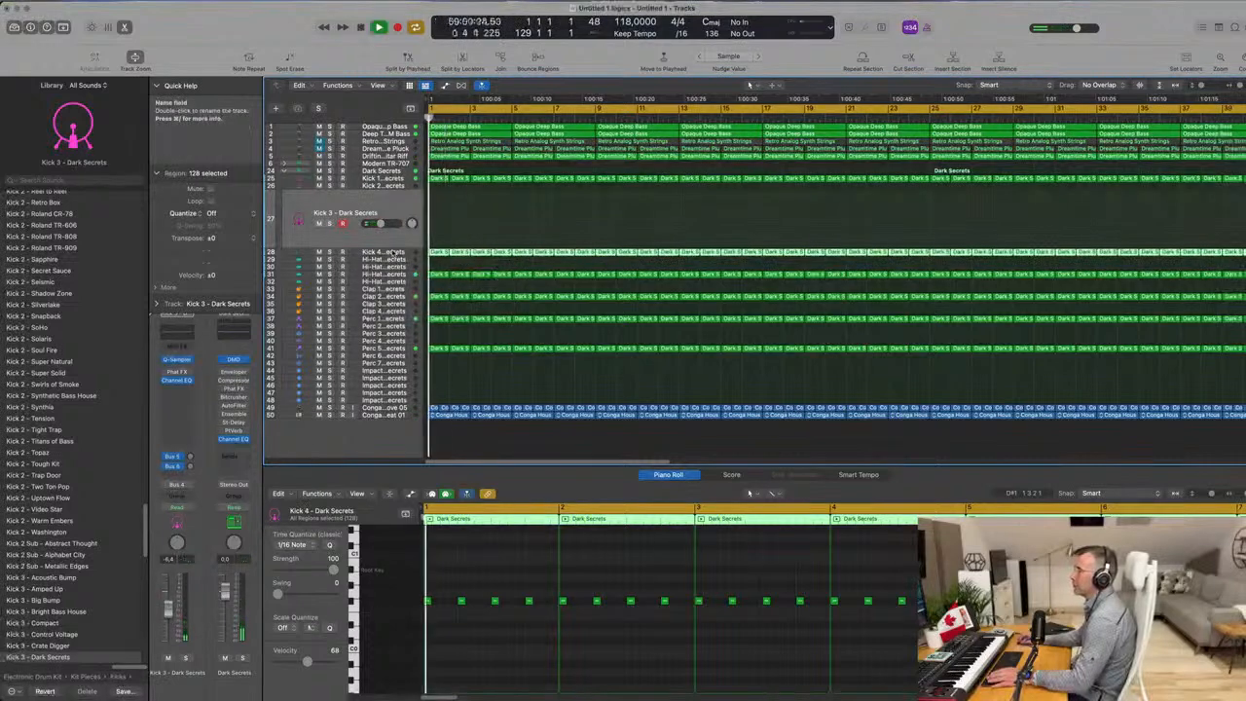
click(329, 230)
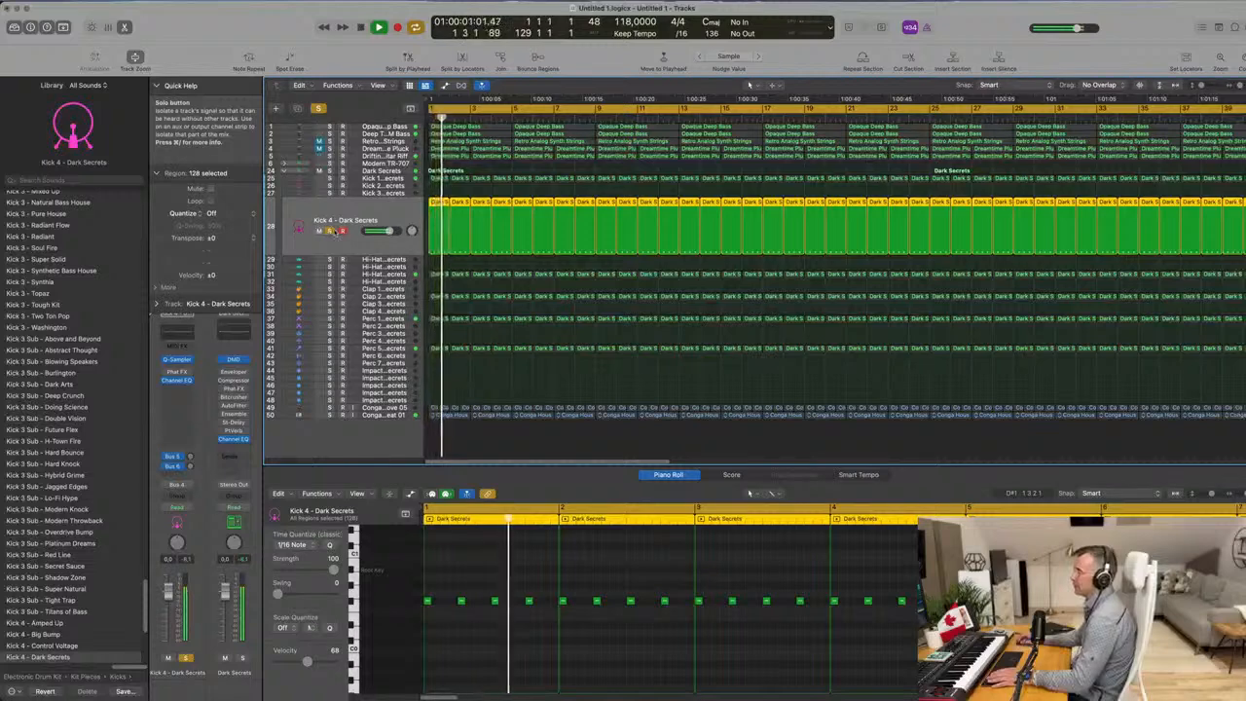
click(329, 231)
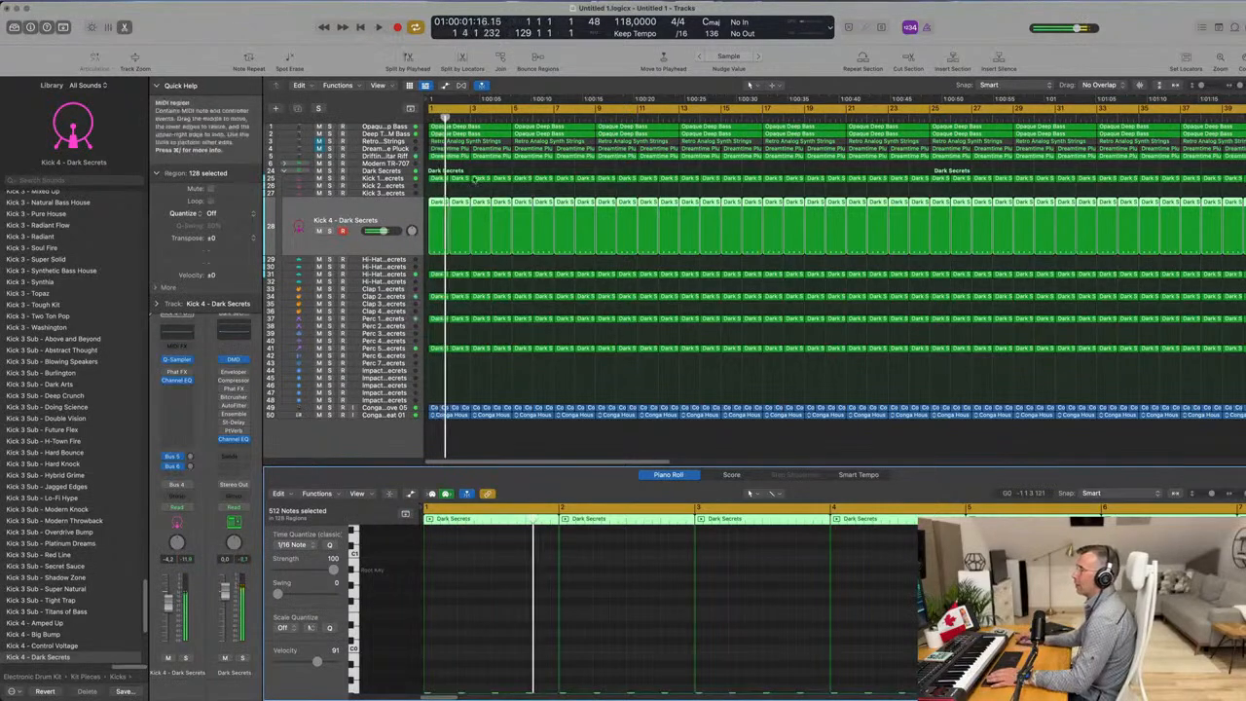
Return the copied kick regions to the Kick 2 track, solo it and load the Kick 2 - Hard Bass House patch.
drag(444, 199, 399, 186)
click(399, 186)
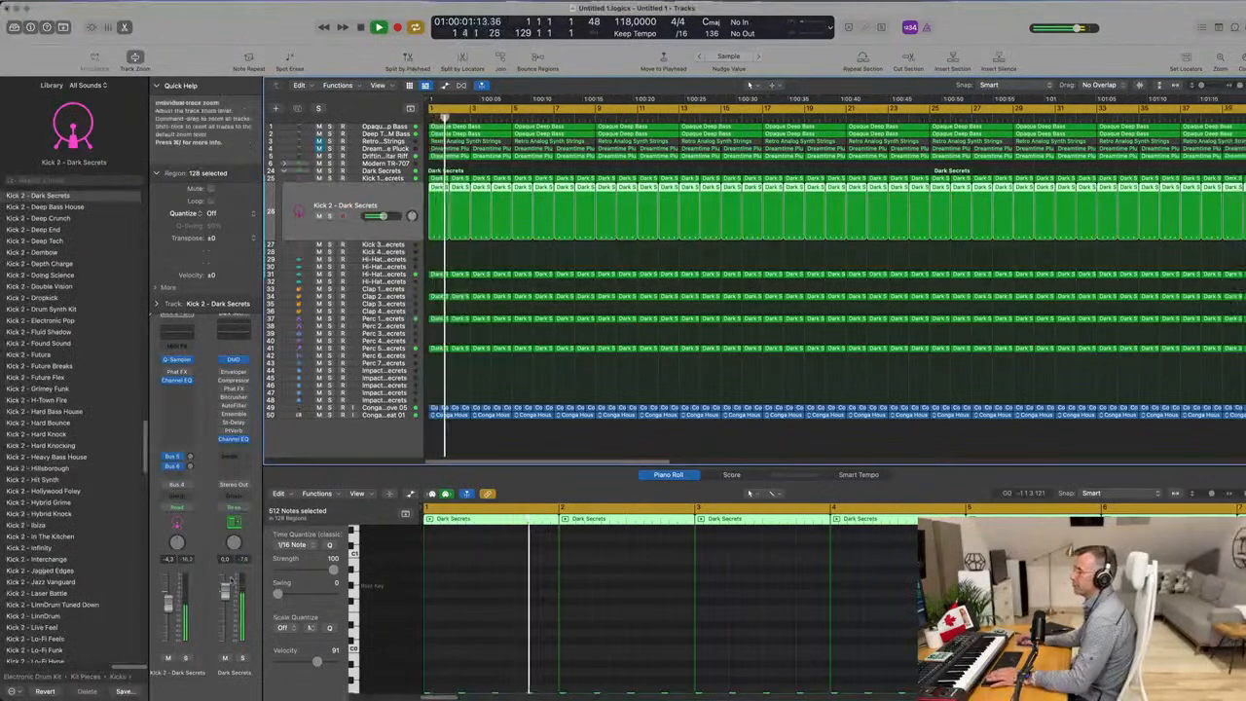
click(185, 659)
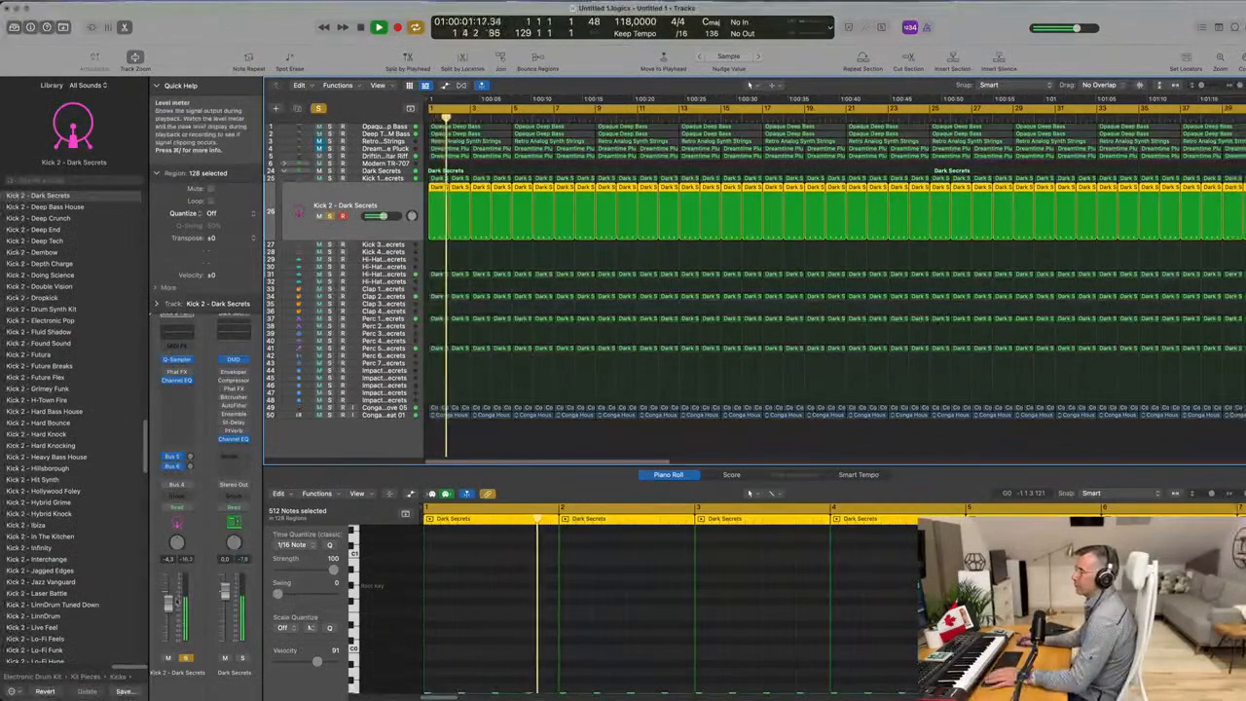
key(space)
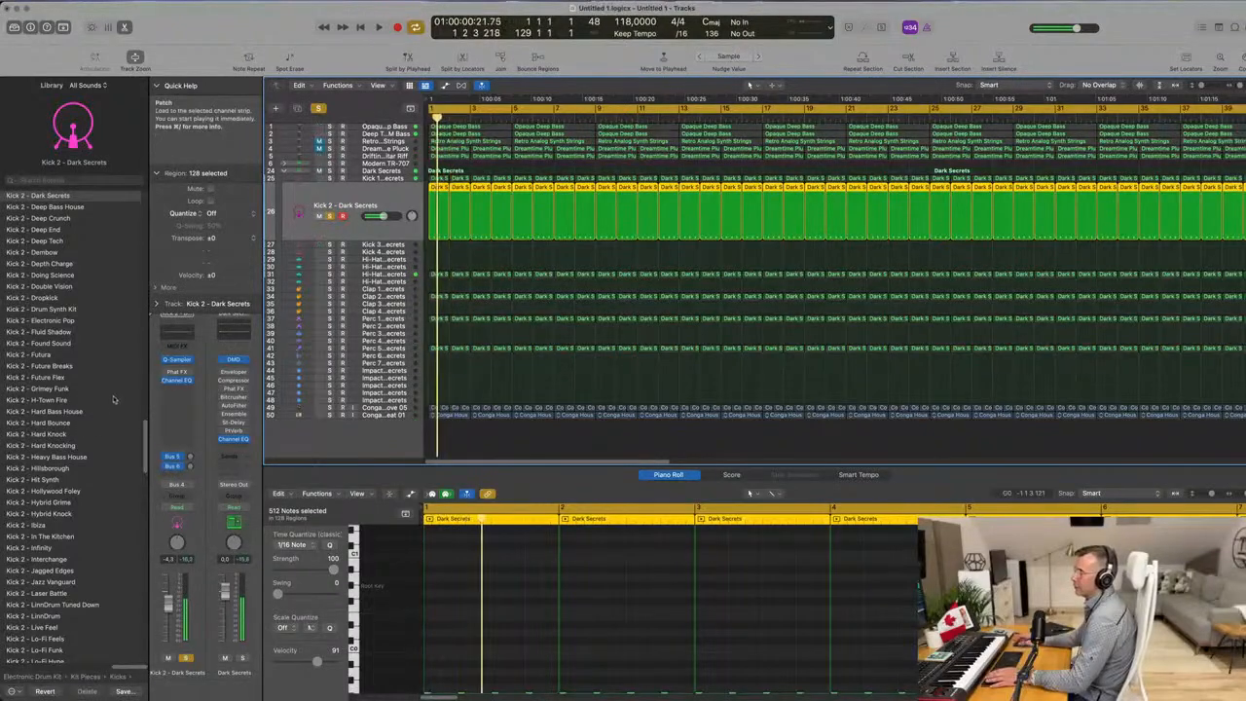
click(97, 411)
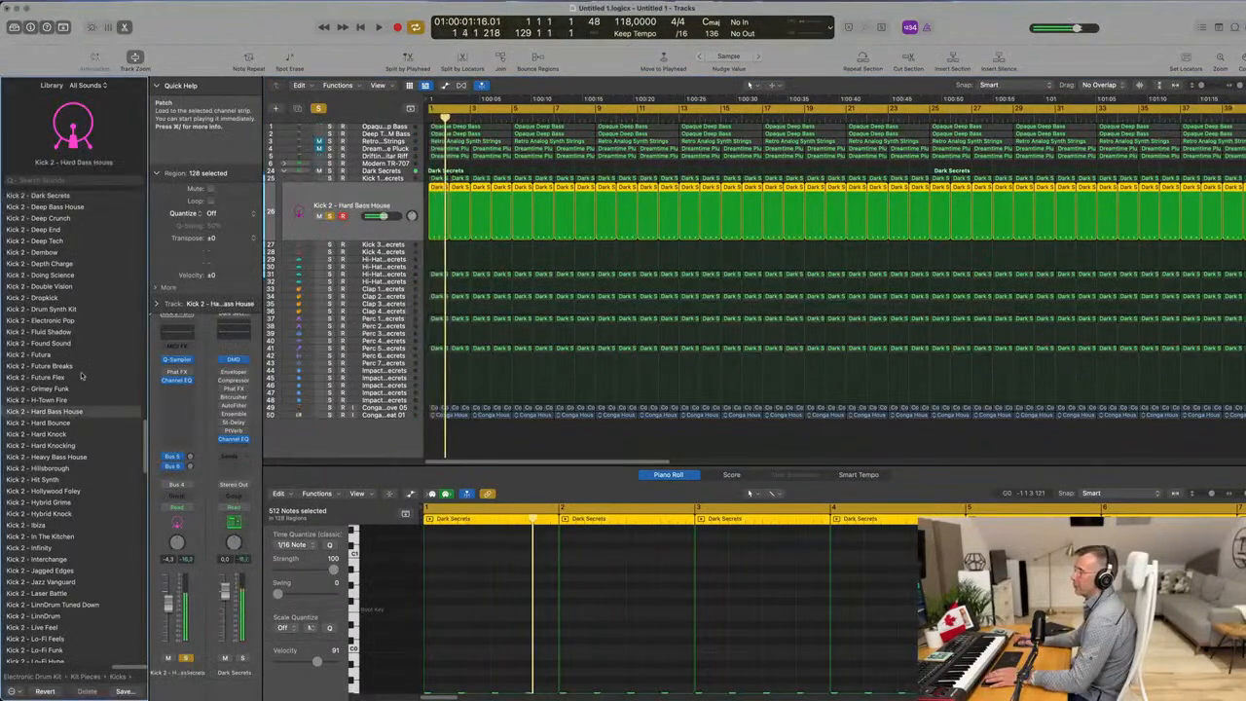
Transpose all notes of the soloed Kick 2 regions up one octave while the opening plays.
key(space)
scroll(474, 580, down, 3)
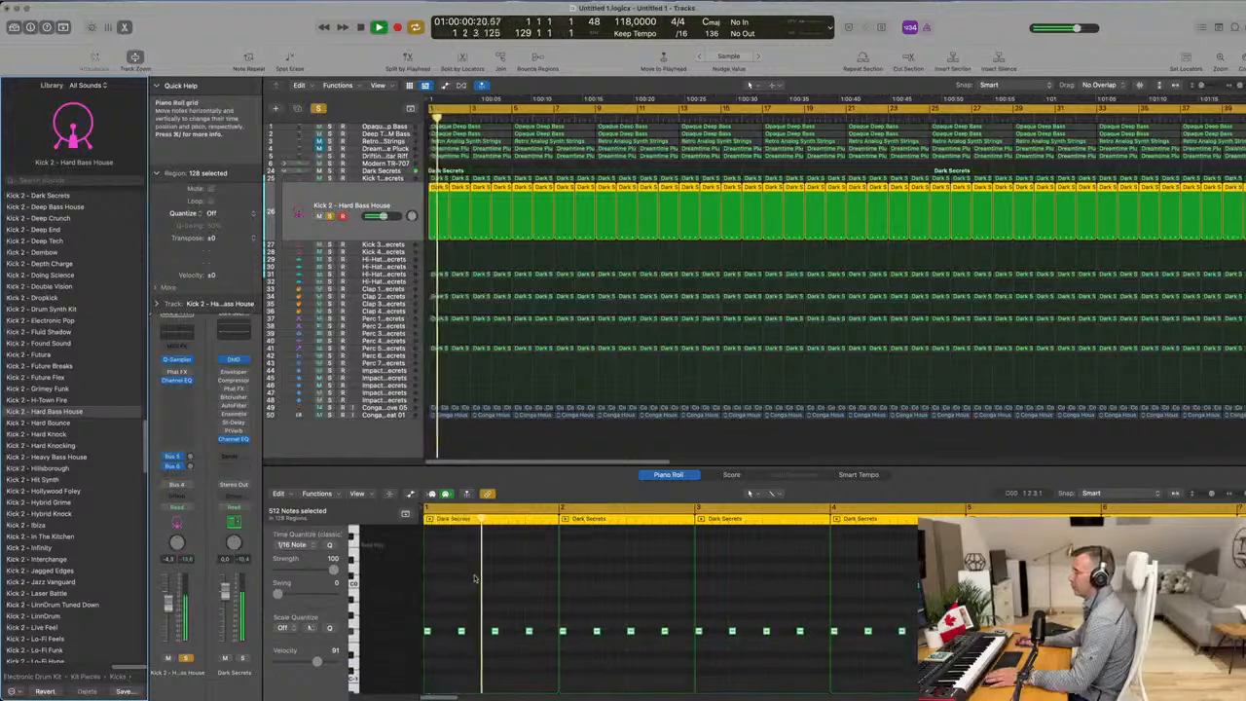
click(473, 581)
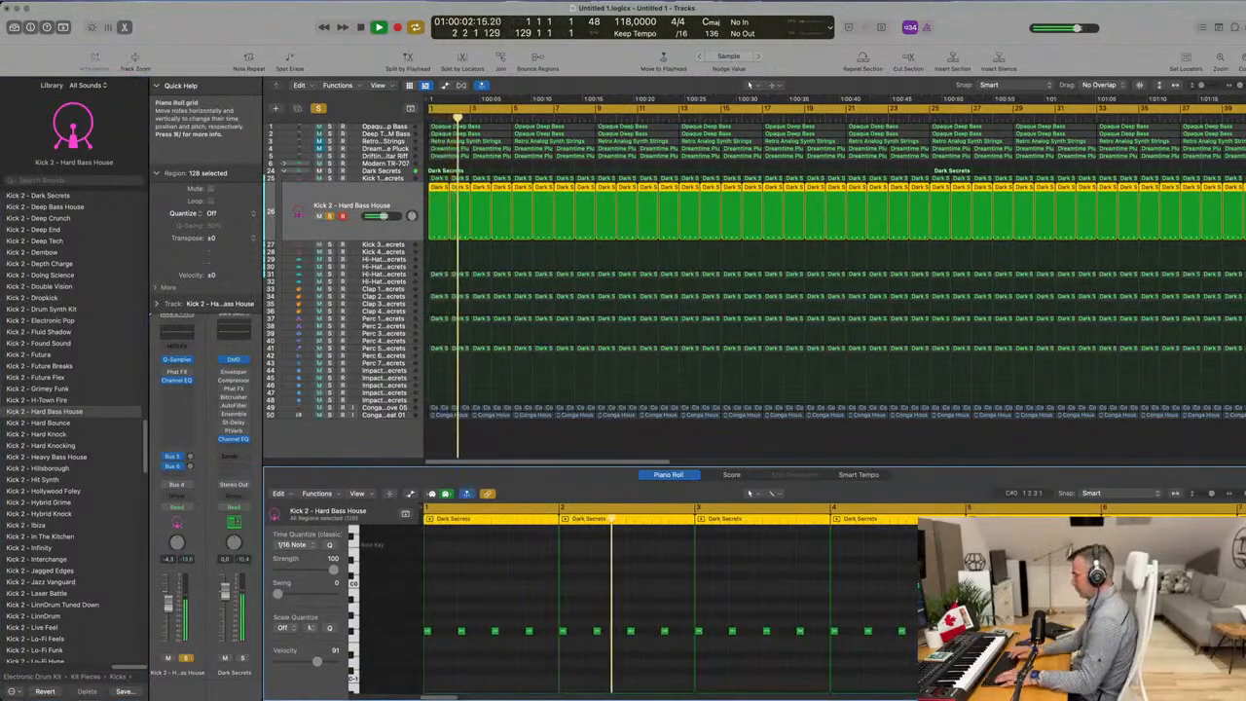
key(super+a)
key(alt+shift+Up)
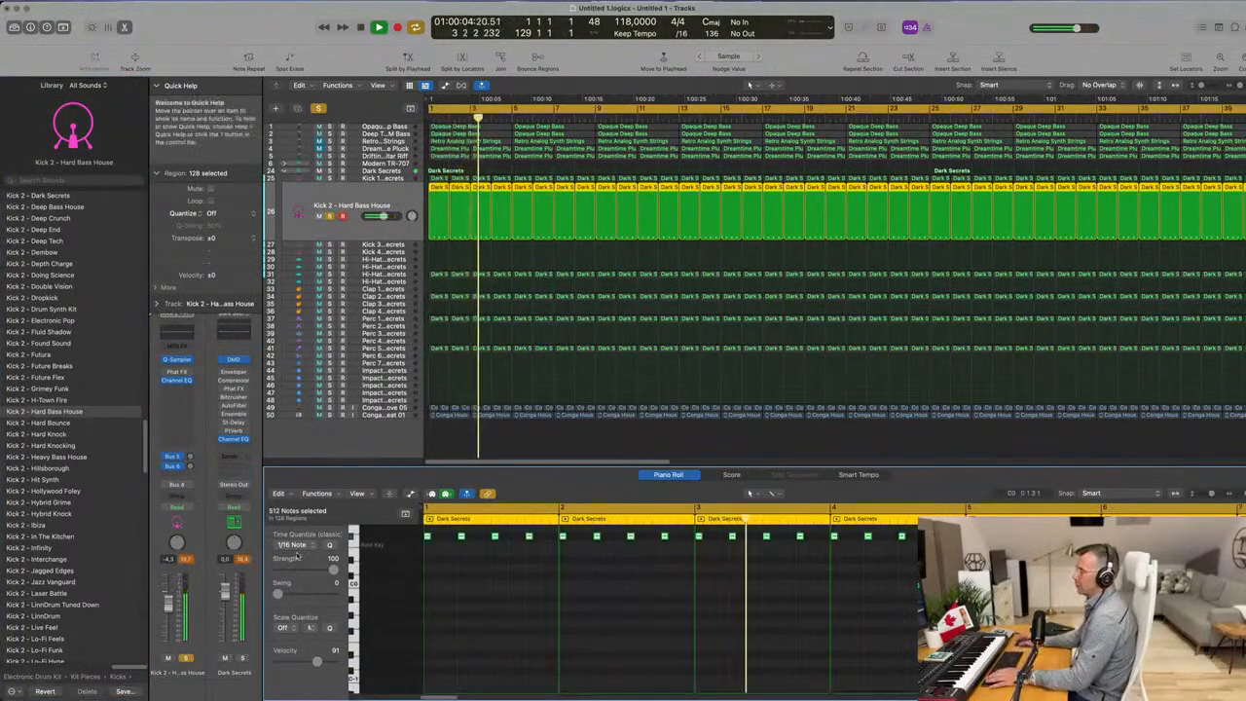
key(space)
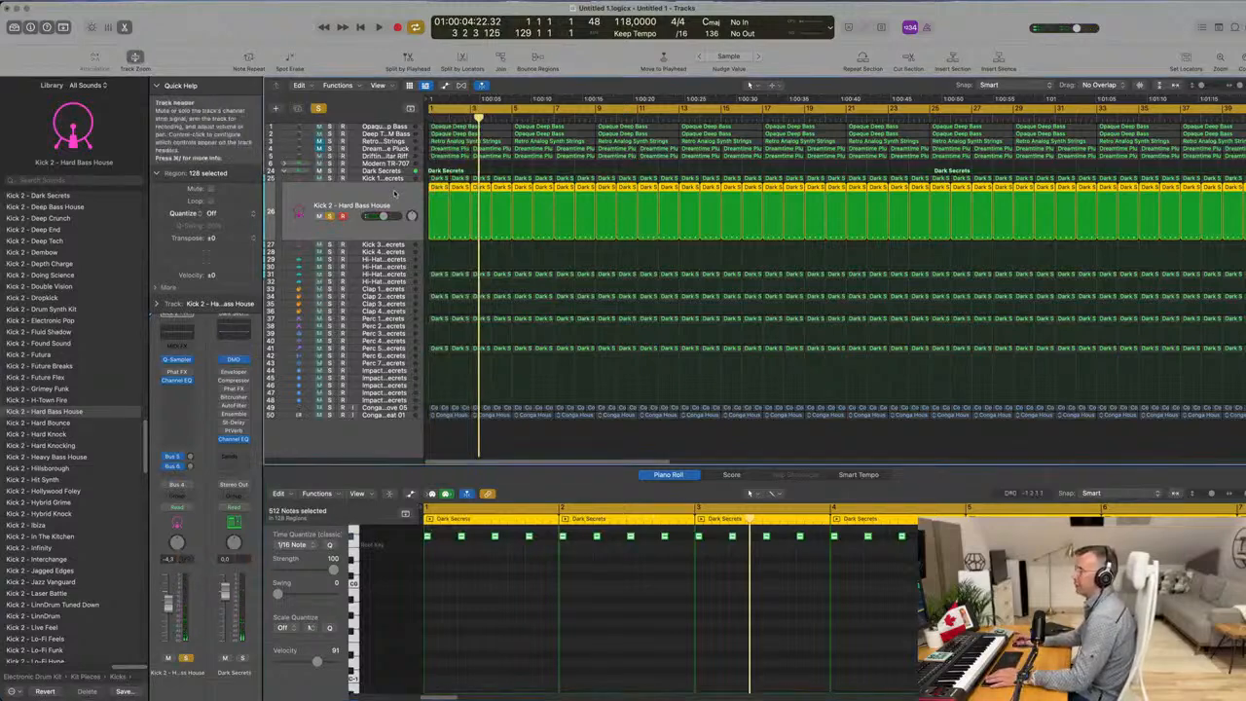
Audition the Kick 2 patches Future Flex, Drum Synth Kit, Ibiza and Modern Disco on the soloed kick layer during playback.
key(space)
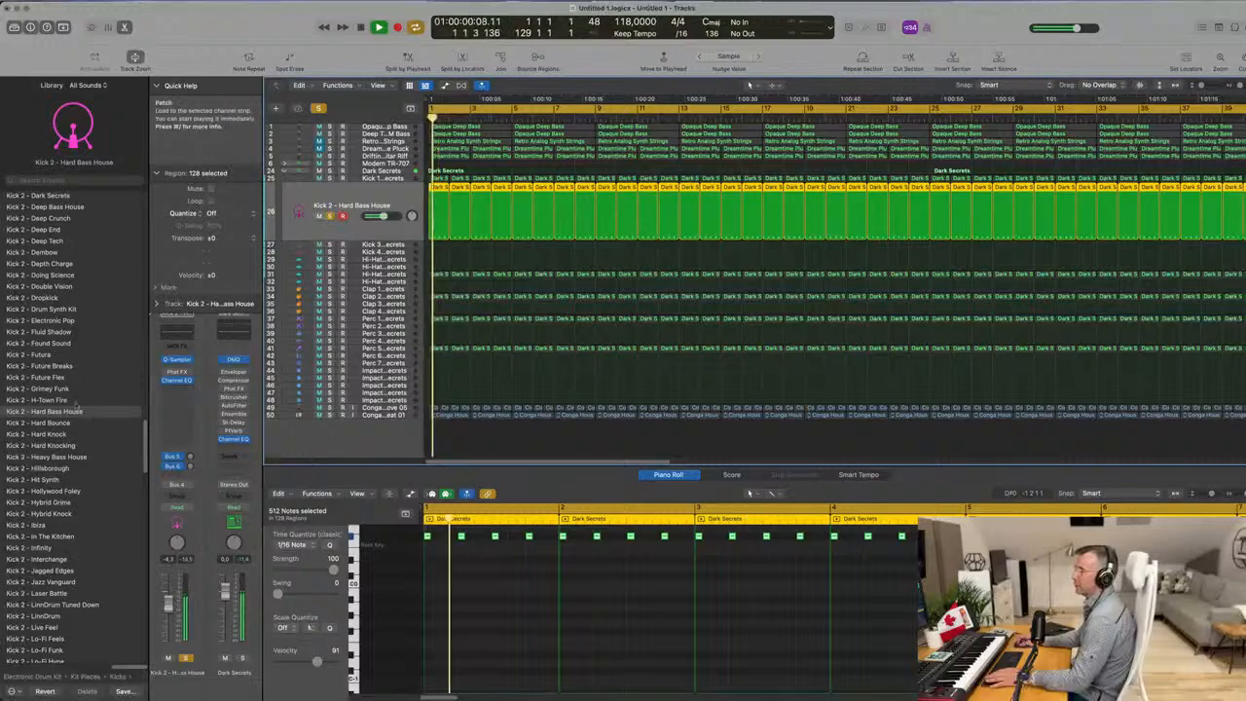
click(45, 377)
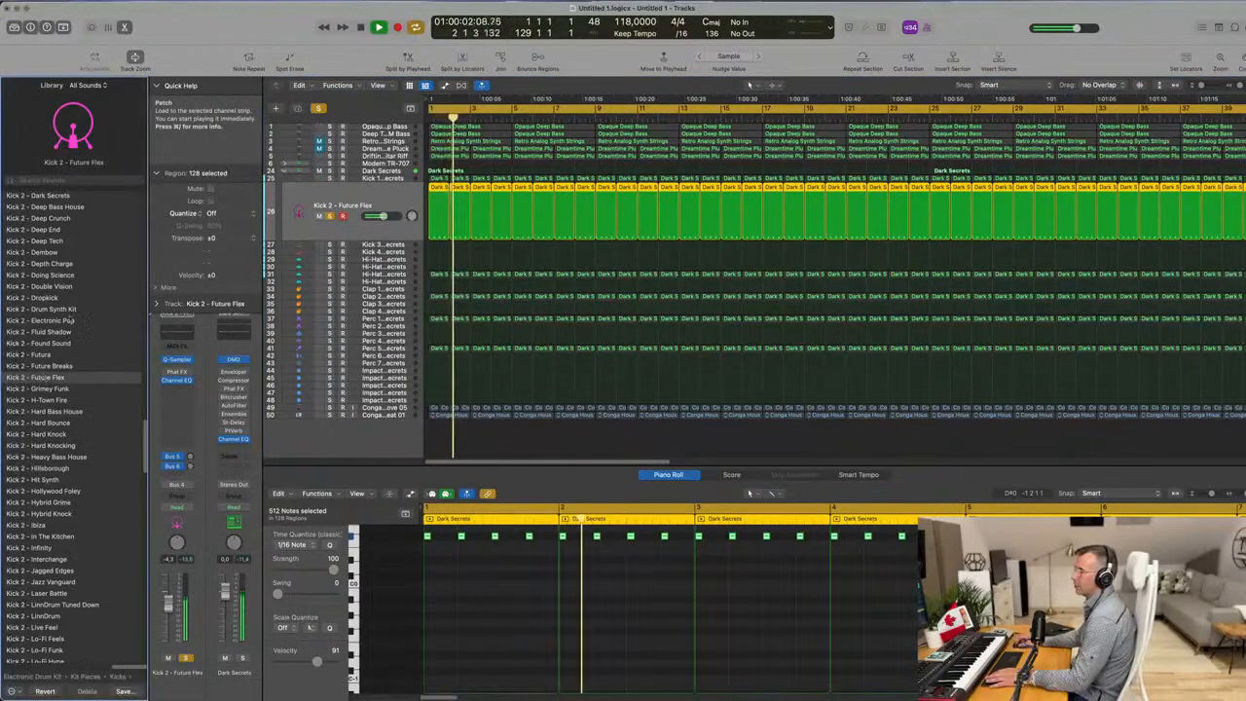
click(41, 309)
scroll(56, 350, down, 5)
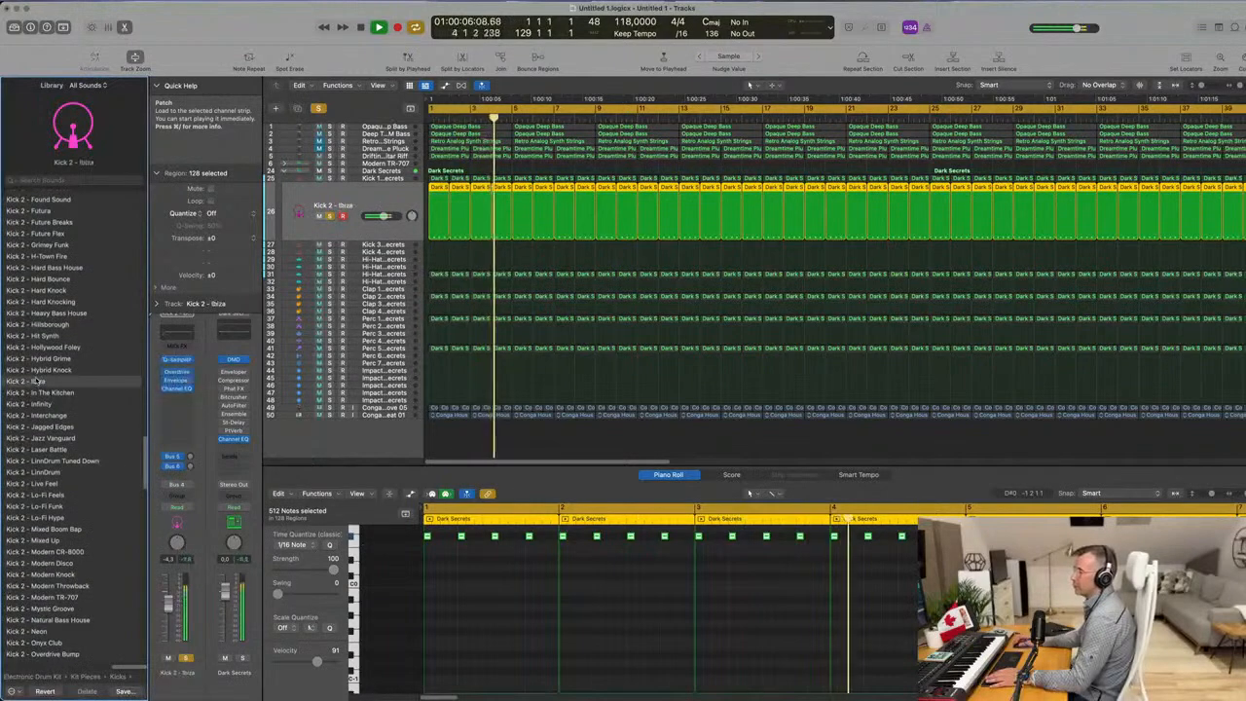
click(35, 380)
scroll(60, 452, down, 1)
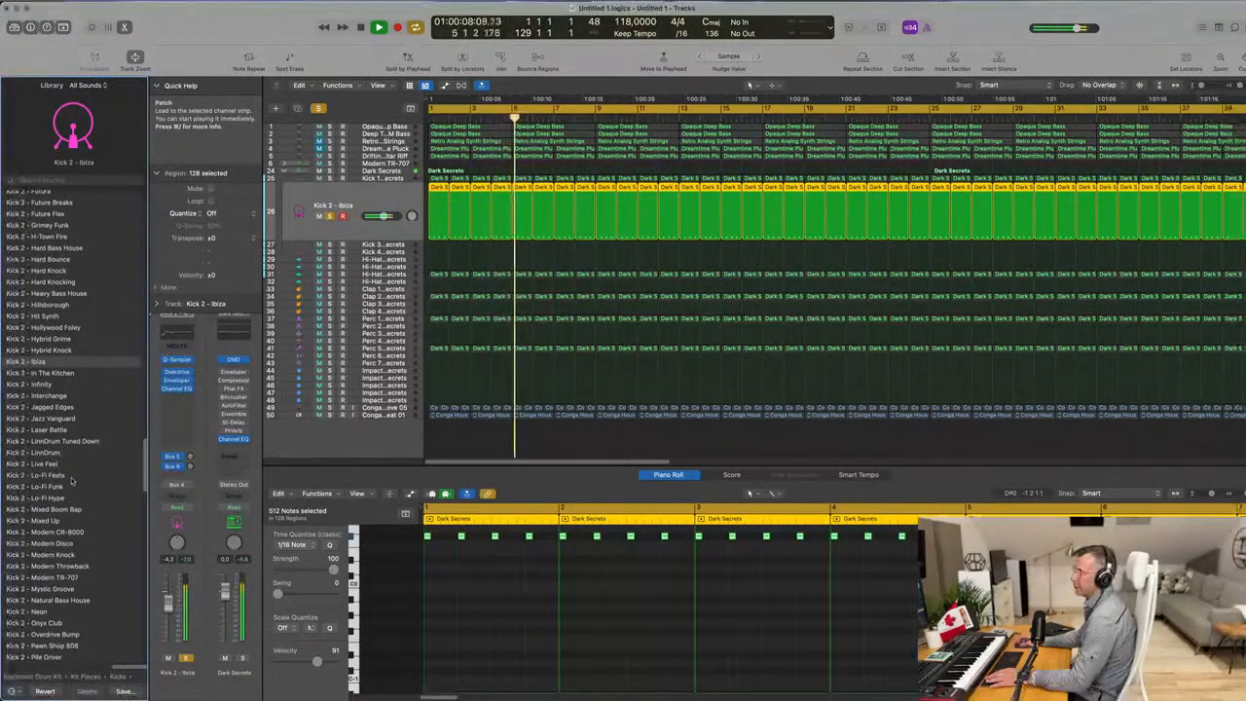
click(58, 541)
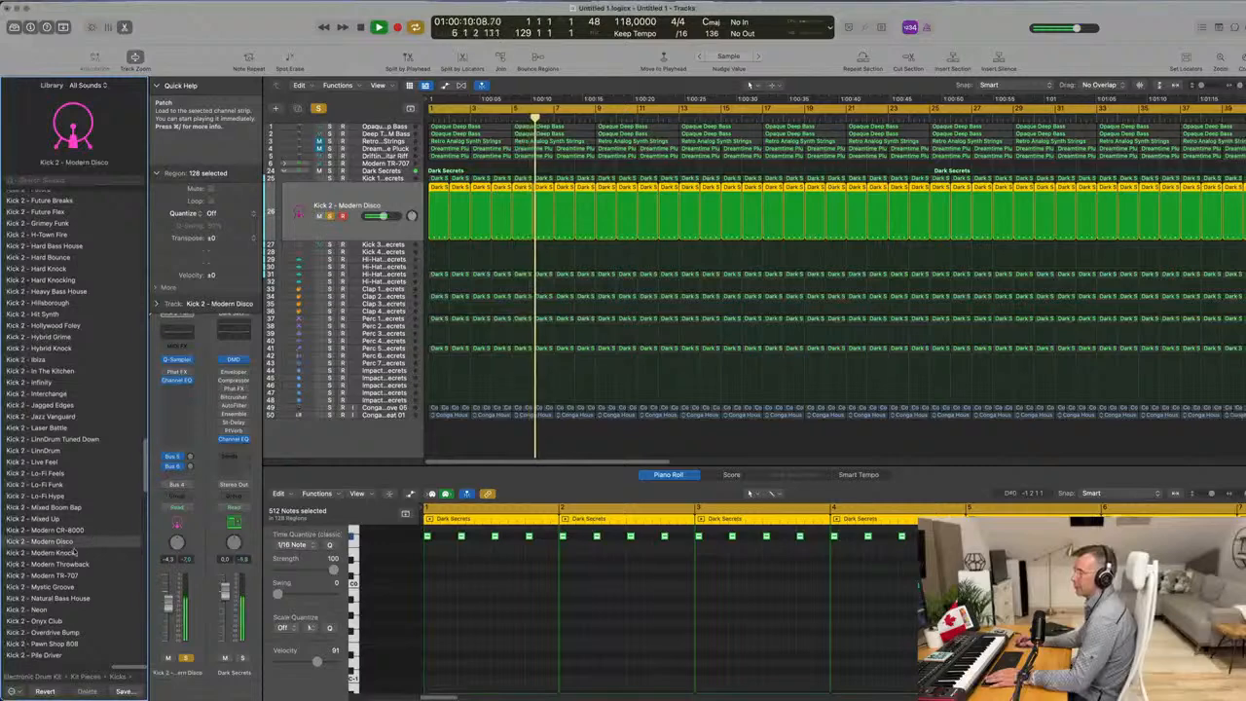
Try the Kick 2 patches Modern Knock, Modern TR-707 and Neon on the soloed kick layer.
click(73, 552)
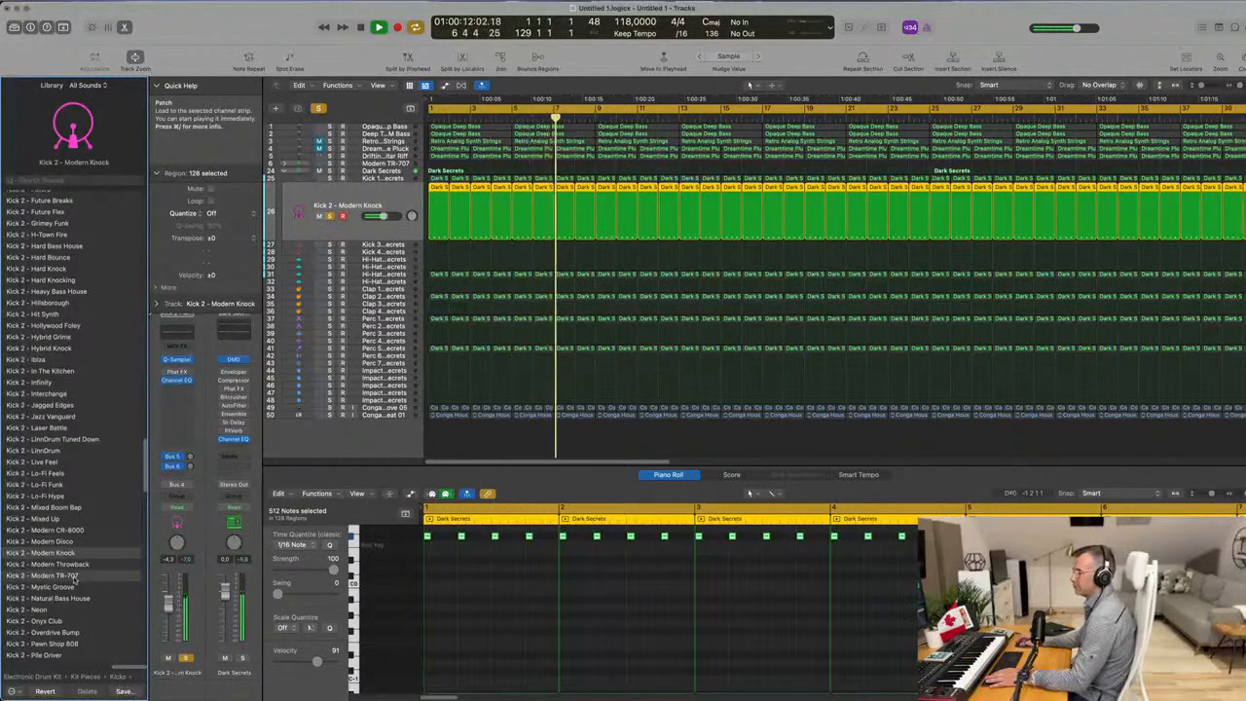
click(74, 575)
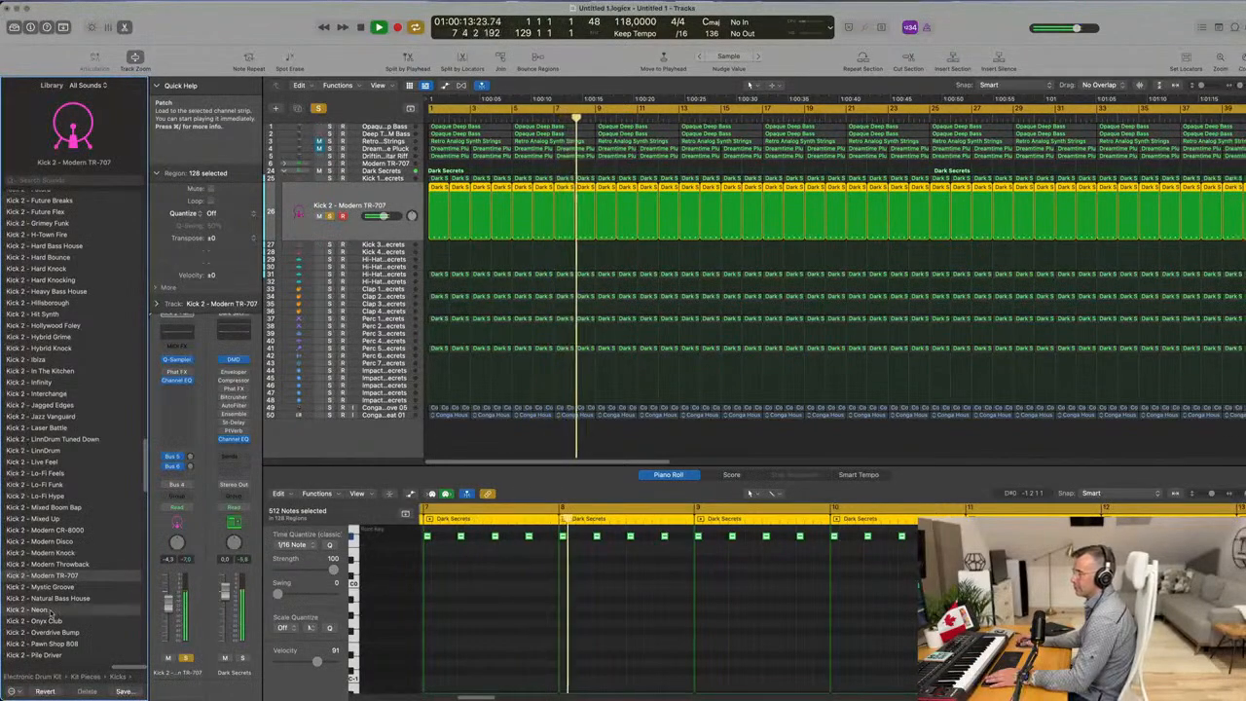
click(46, 610)
scroll(91, 553, down, 5)
scroll(91, 538, up, 15)
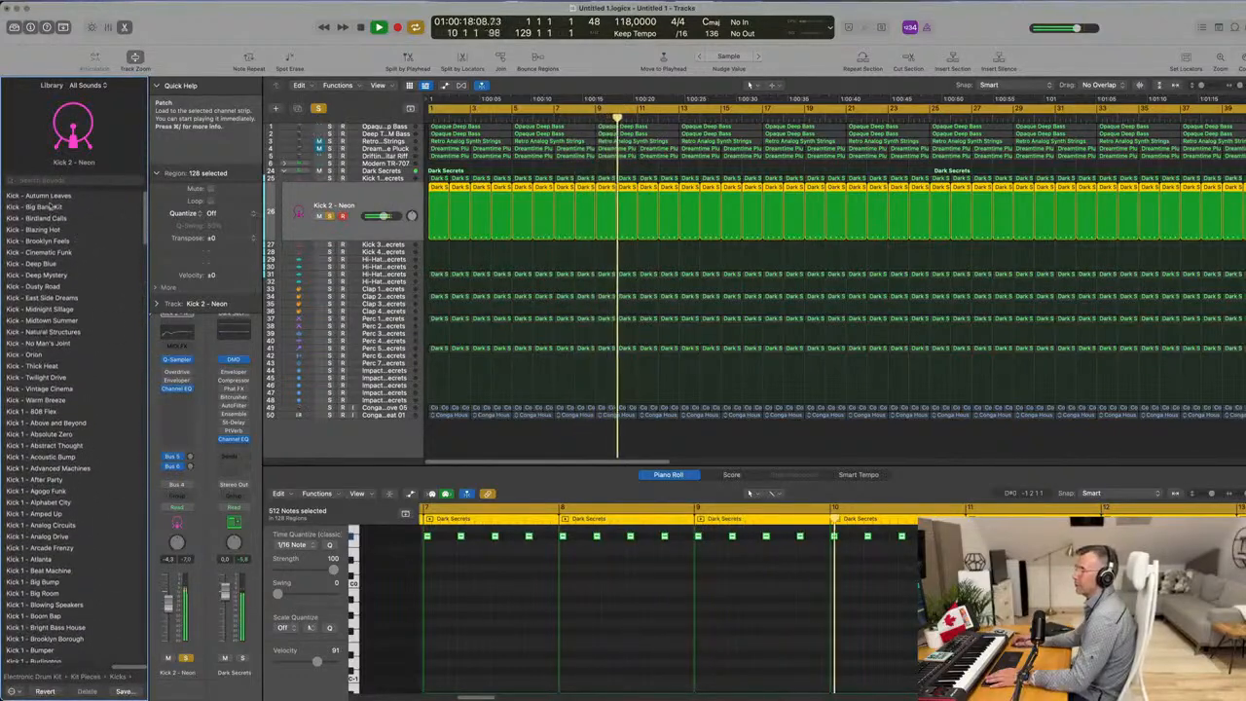
Audition Kick - Big Bang Kit, Kick - Warm Breeze and Kick 1 - Above and Beyond, and load Kick 1 - Advanced Machines on the layer.
click(38, 208)
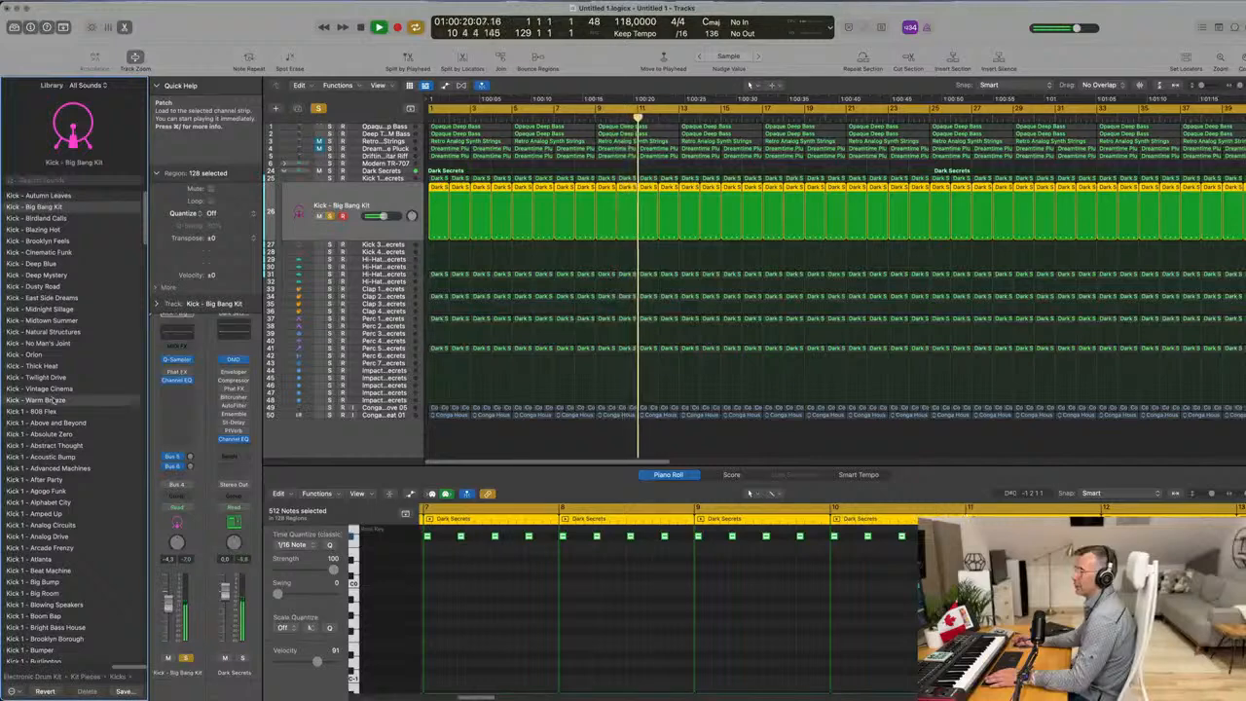
click(58, 399)
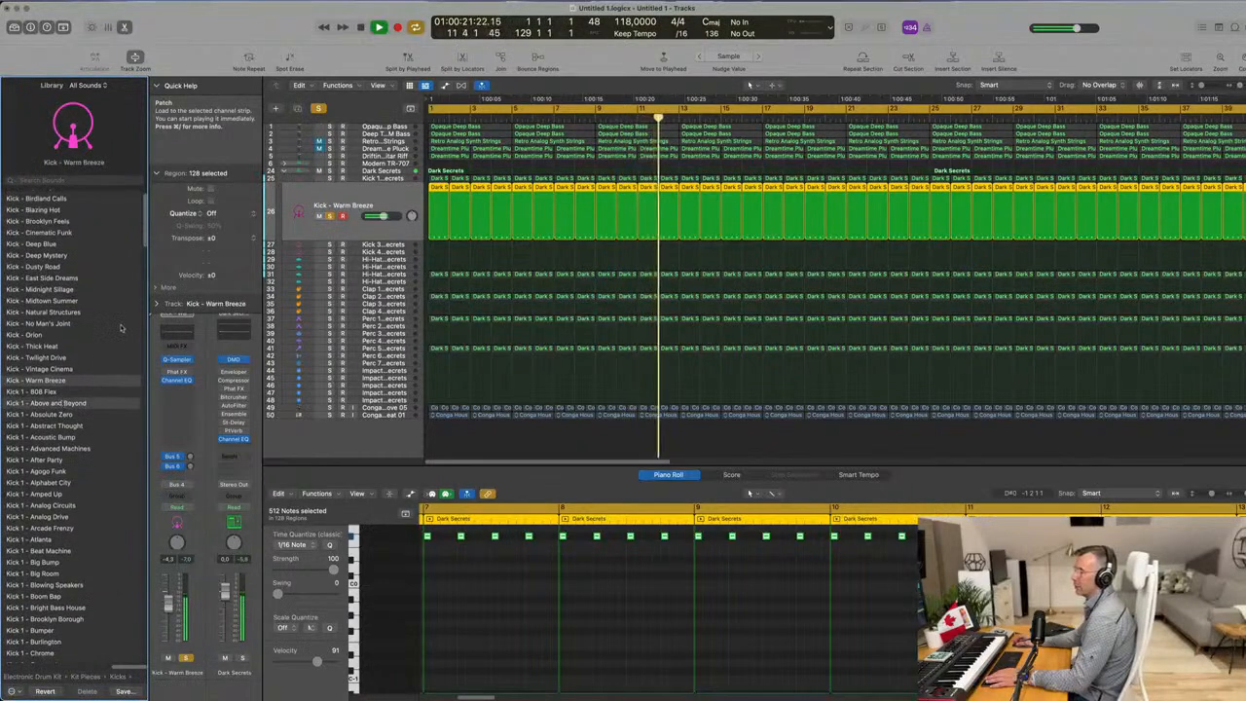
click(61, 403)
scroll(113, 358, down, 3)
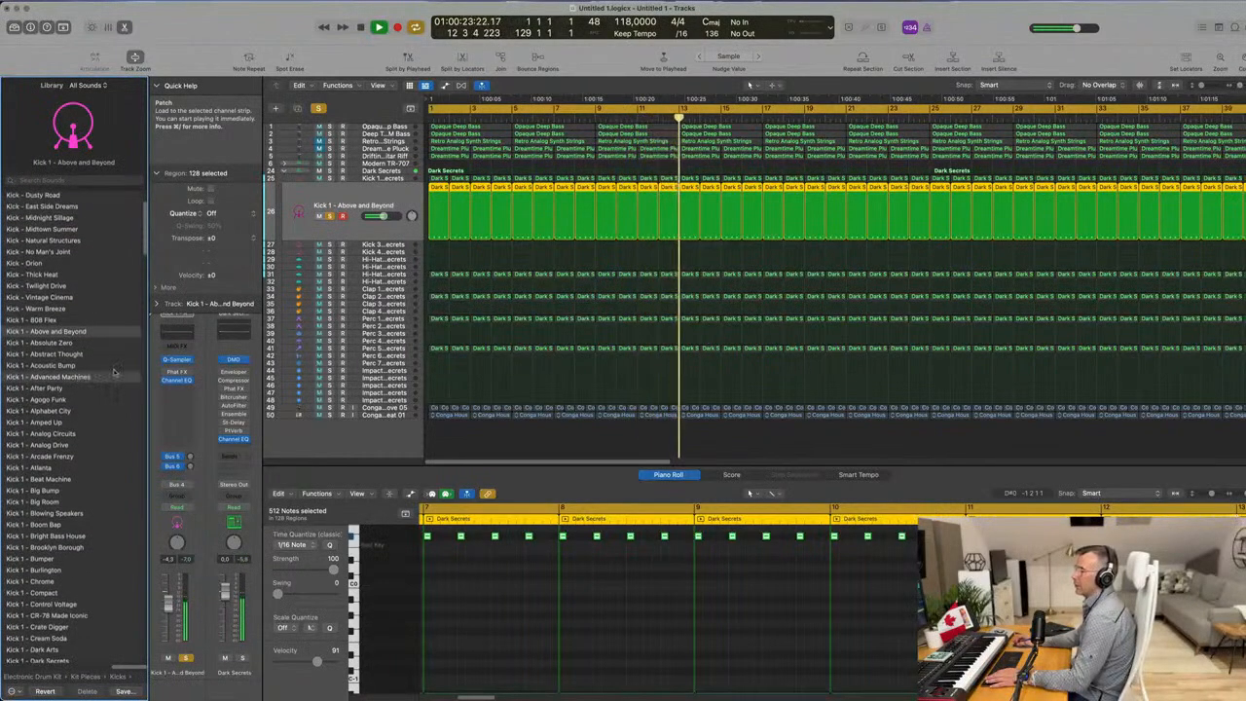
click(113, 375)
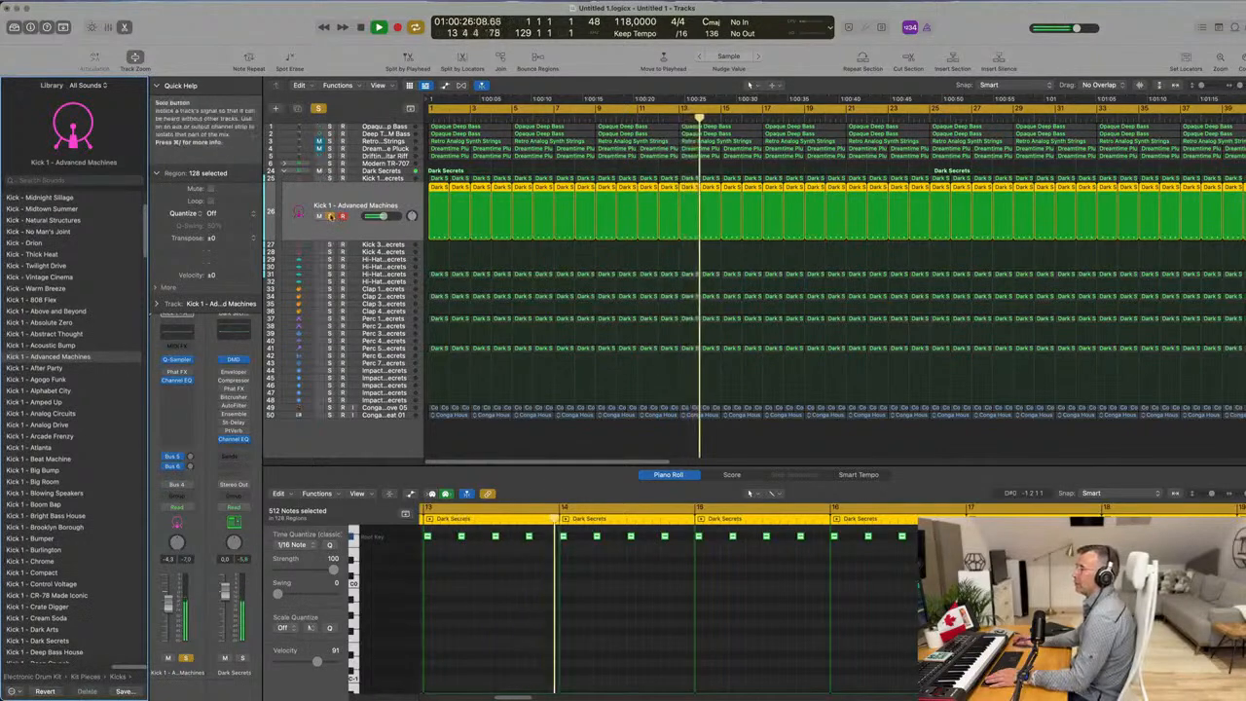
Compare the Advanced Machines kick layer soloed and in the full mix from the start, leaving it unsoloed.
click(331, 216)
key(Return)
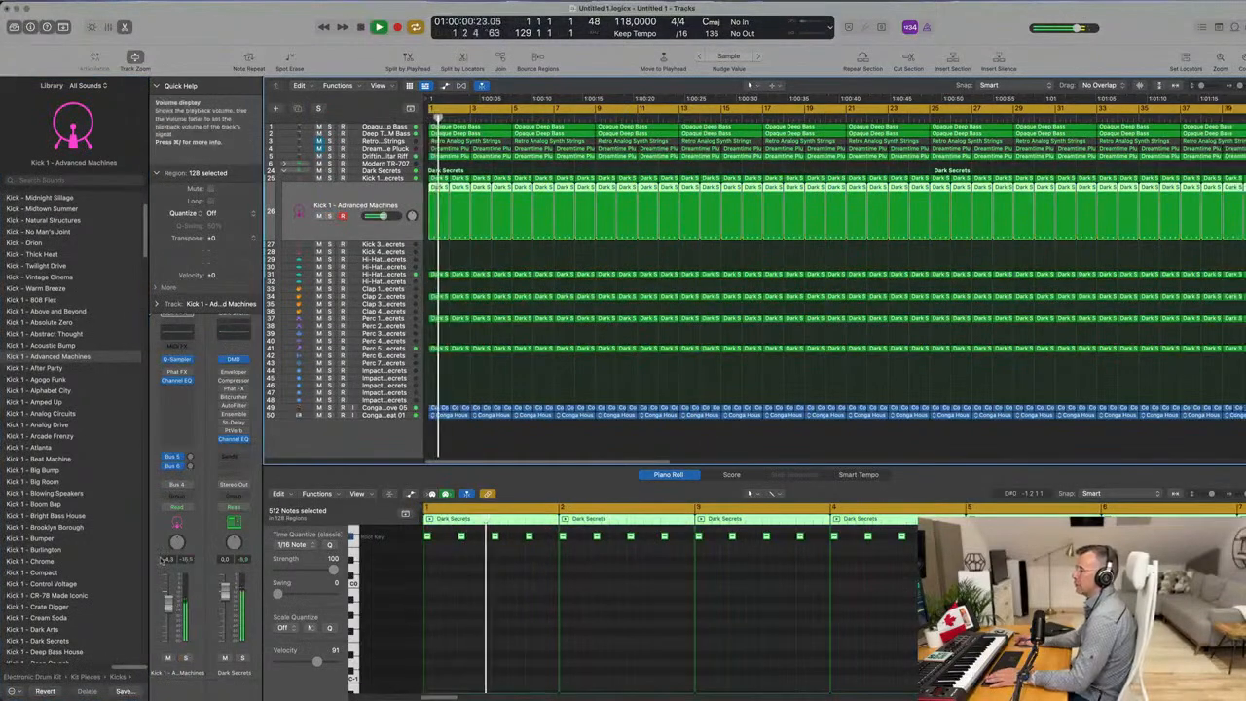
click(186, 658)
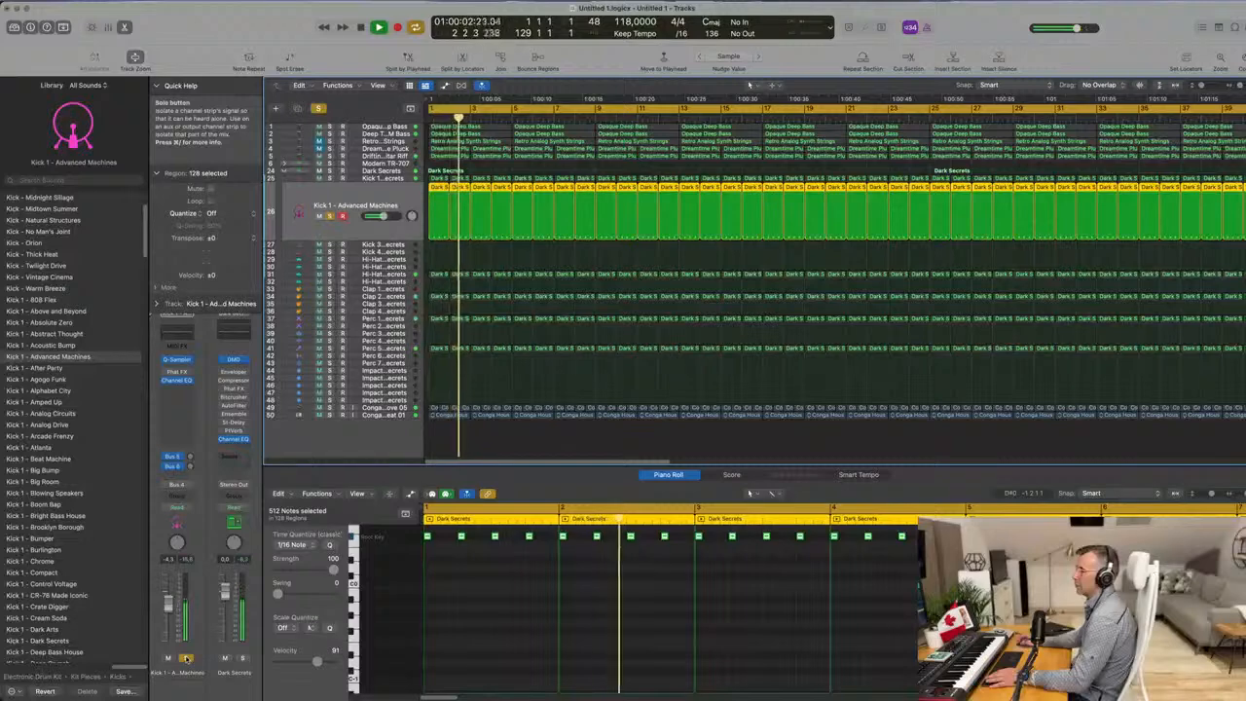
click(186, 658)
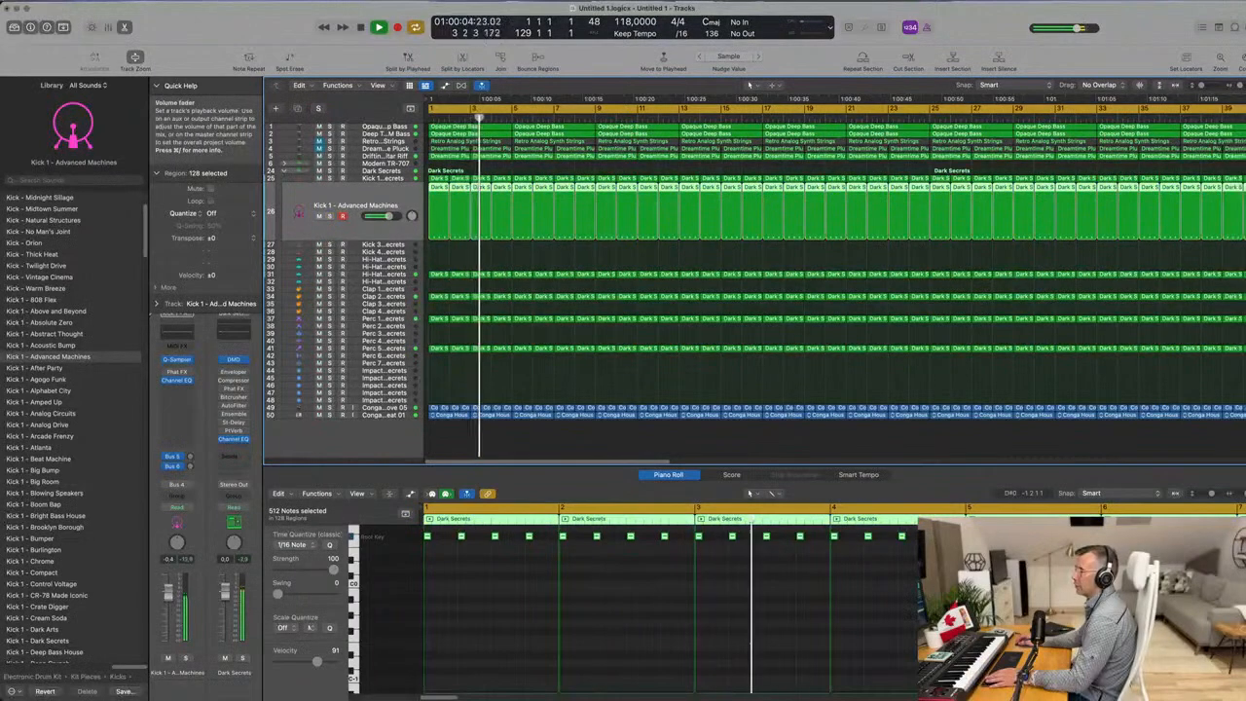
Set the Advanced Machines kick layer's volume to about -3.2 dB and replay the opening in the mix.
drag(169, 595, 168, 603)
key(space)
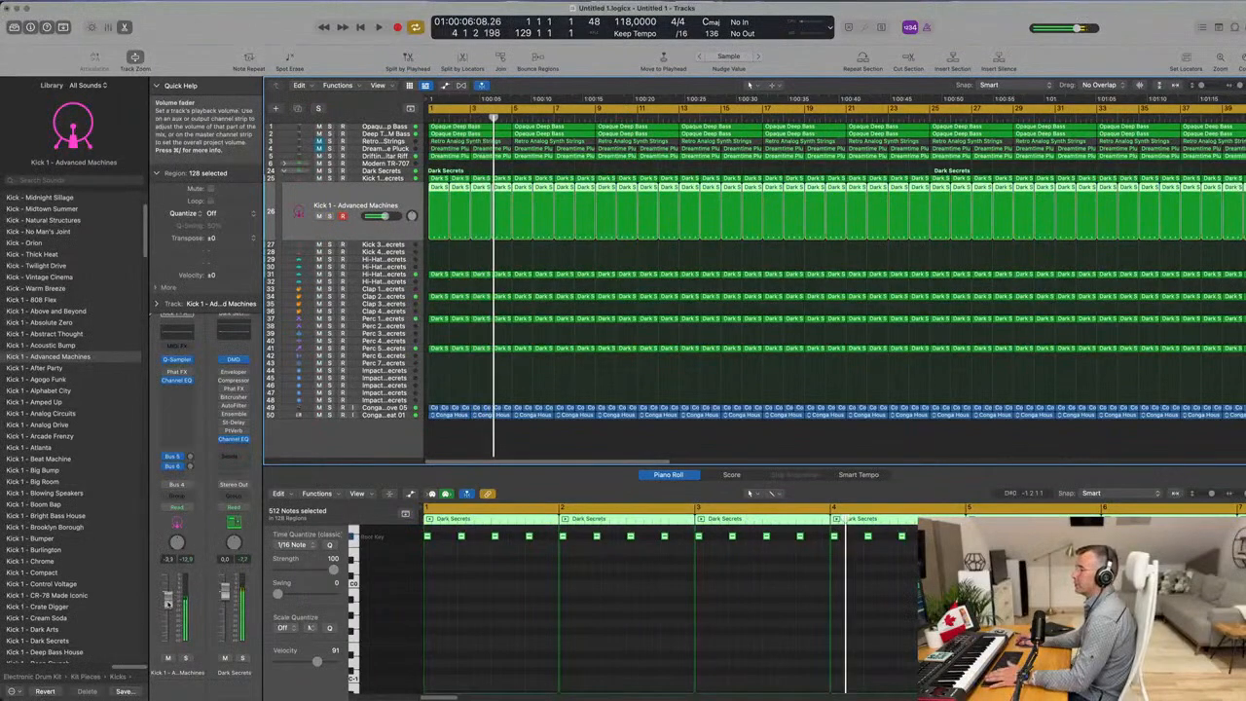
key(Return)
key(space)
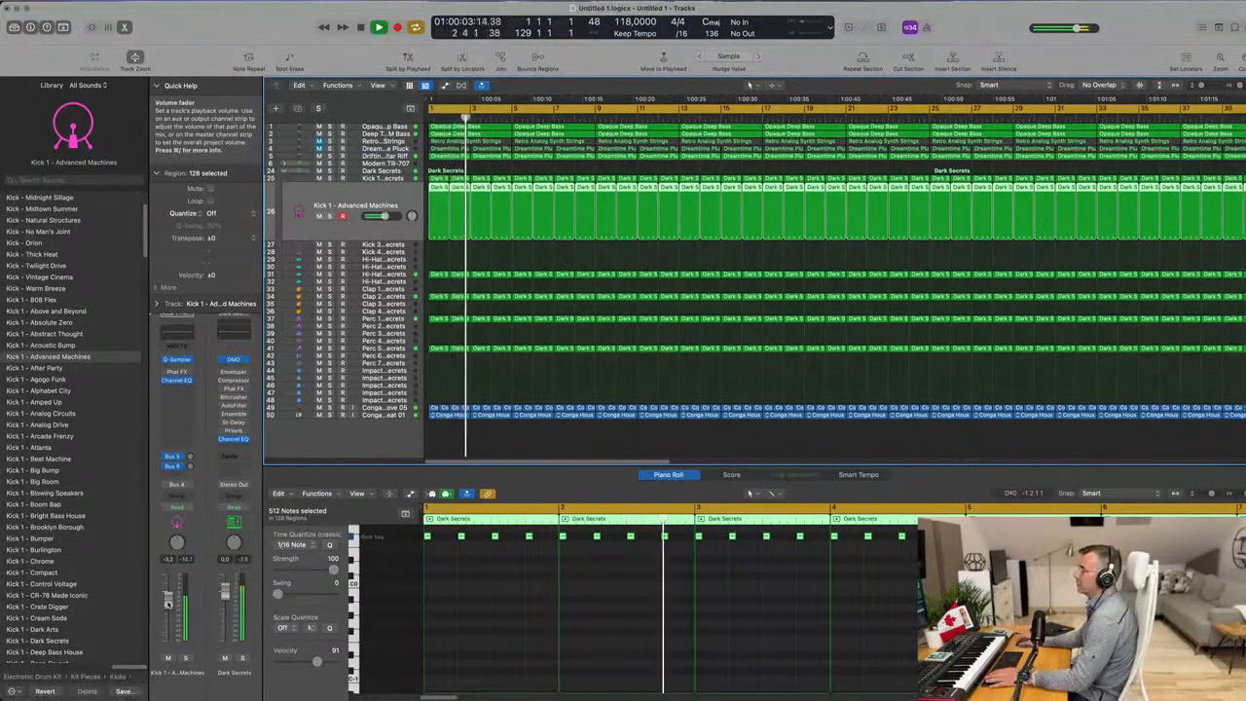
key(Return)
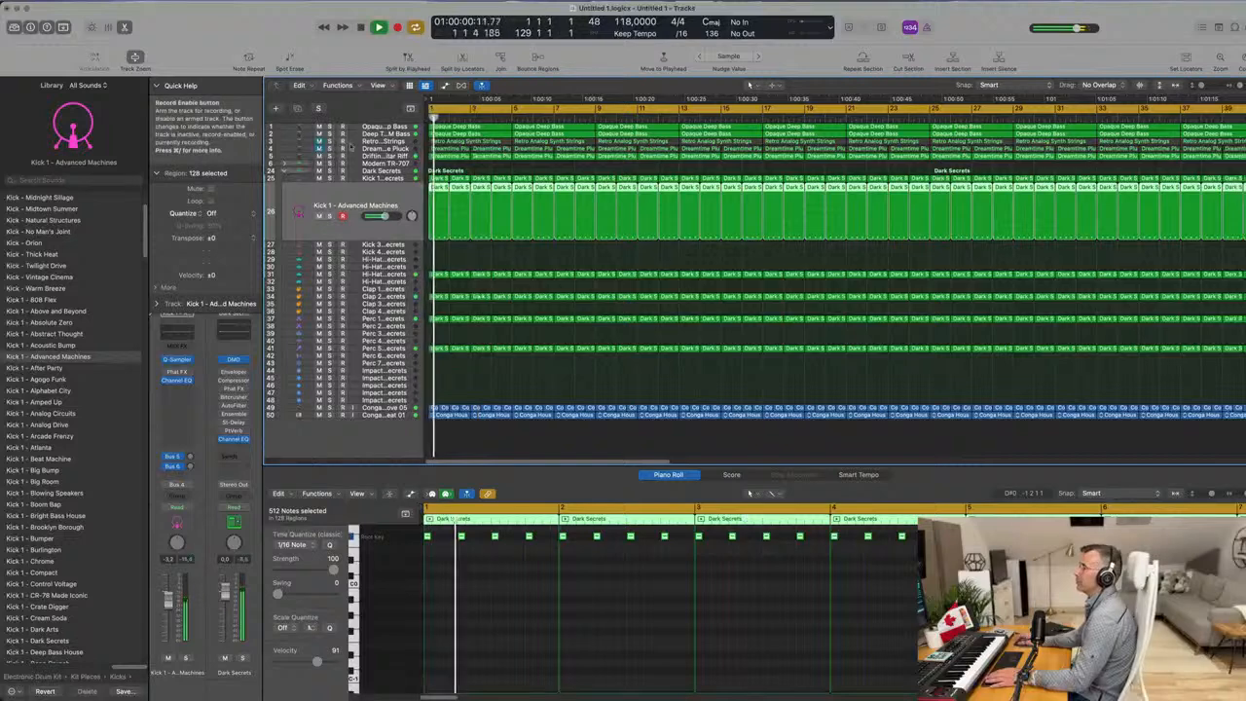
Audition the Drifting Guitar Riff track soloed, unsolo it, mute it together with both bass tracks, and restart playback.
click(368, 156)
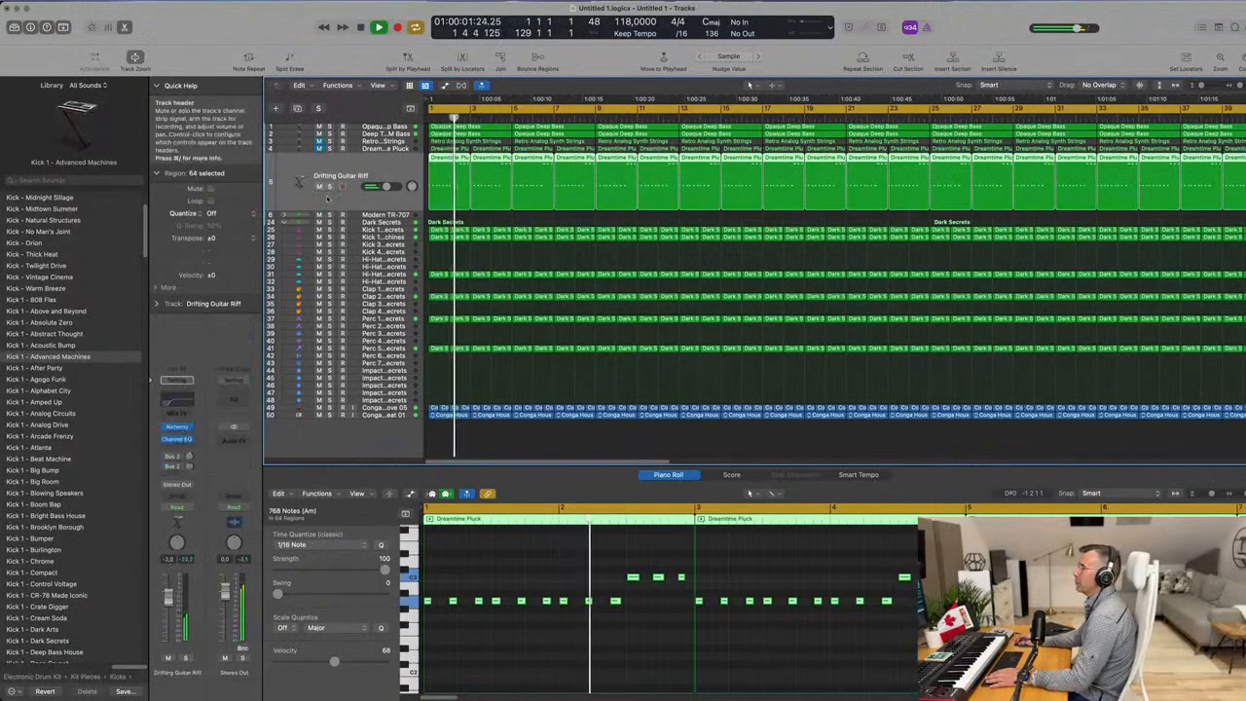
click(329, 185)
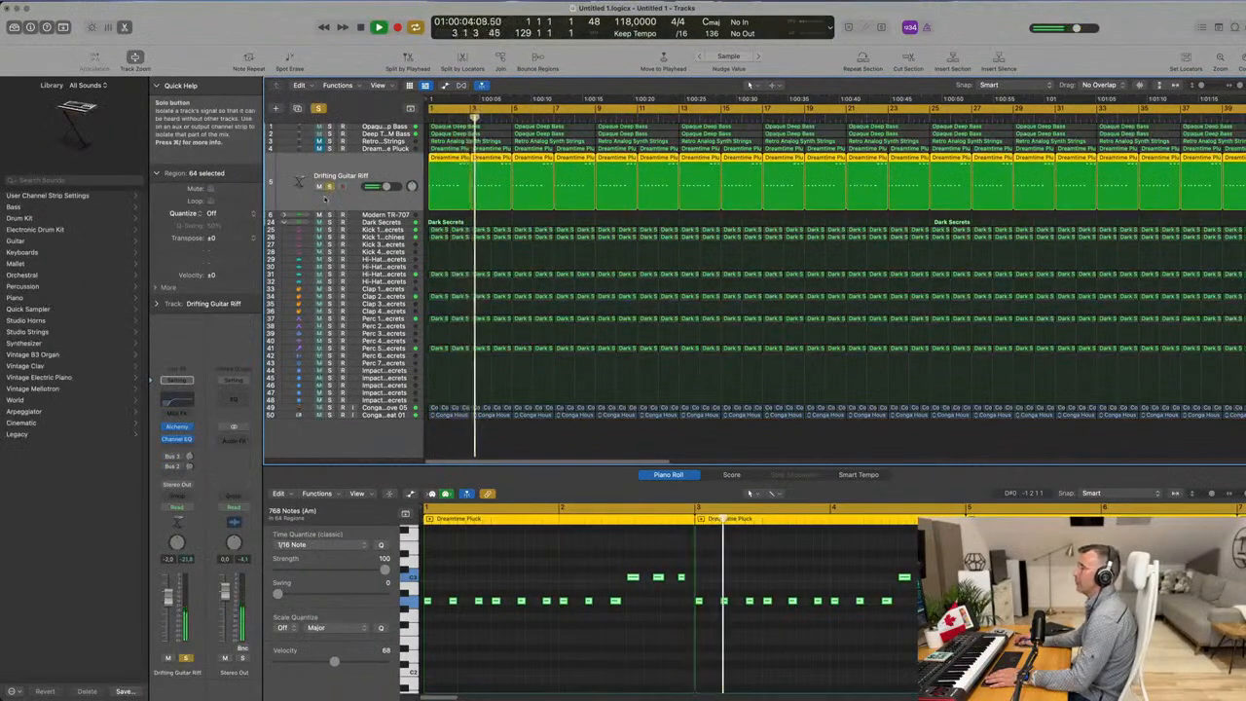
click(329, 186)
click(318, 185)
key(Return)
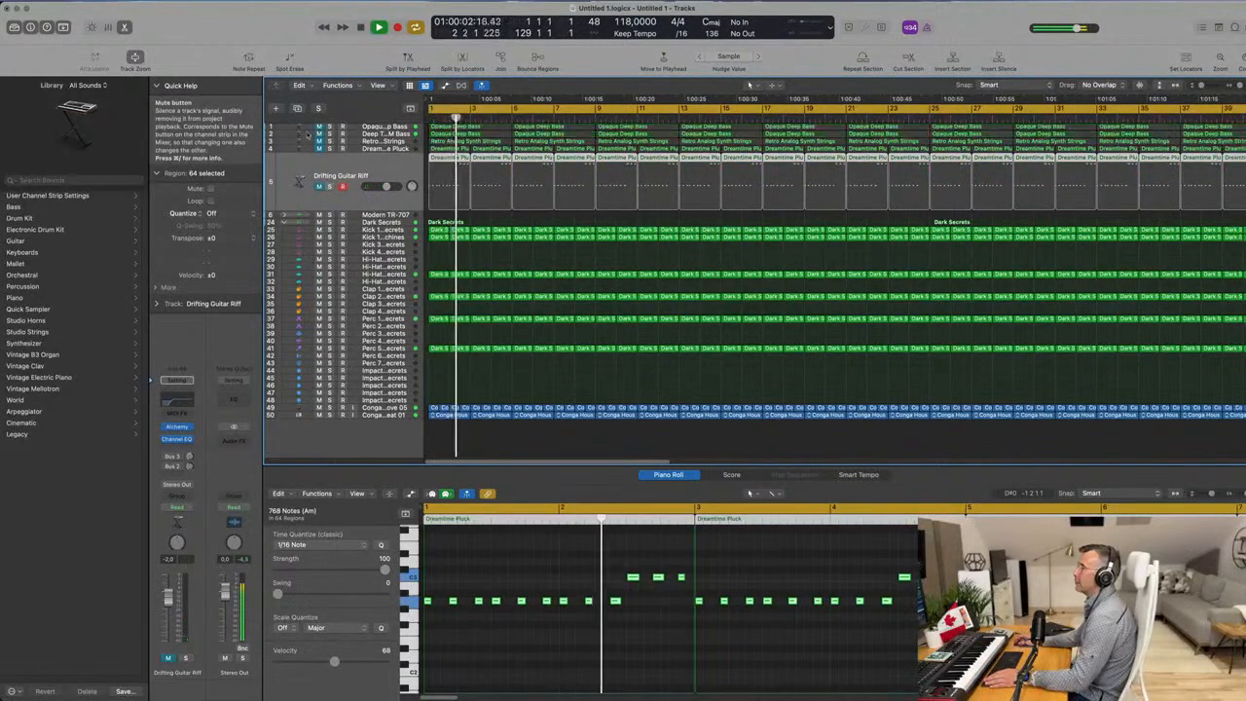
Unmute the Retro Analog Synth Strings track and listen to it with the drums from the start.
click(288, 148)
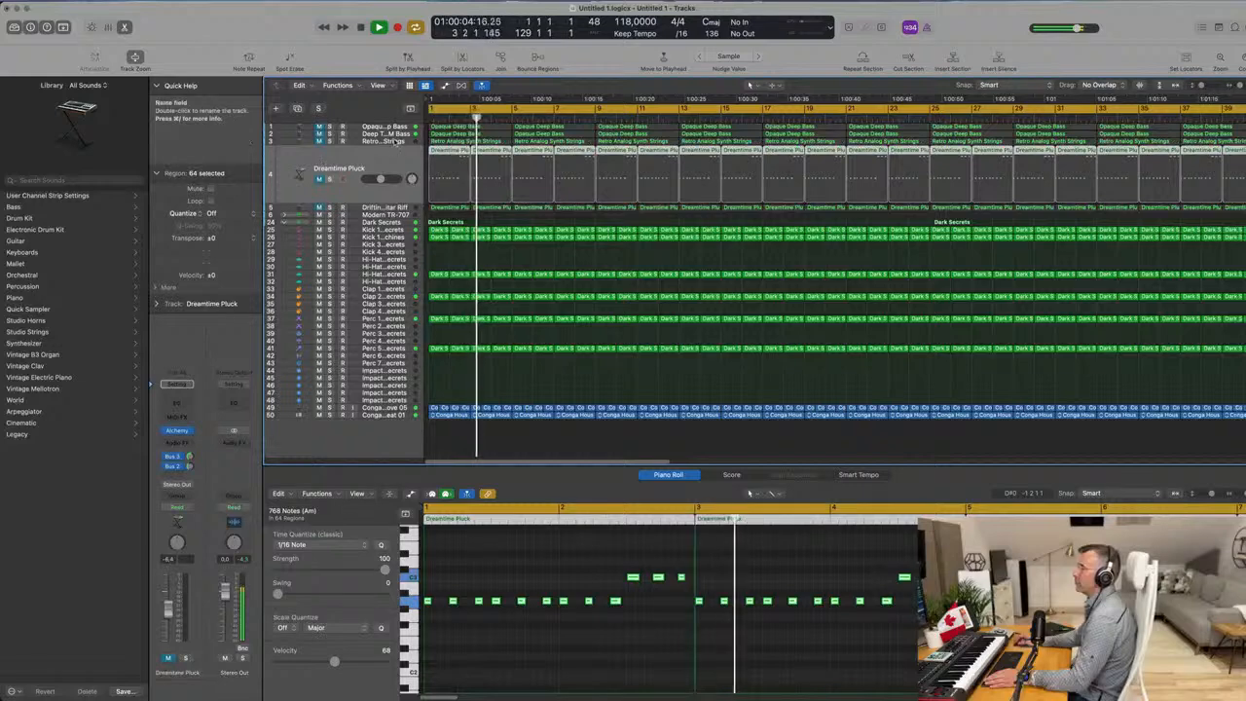
click(387, 141)
click(319, 172)
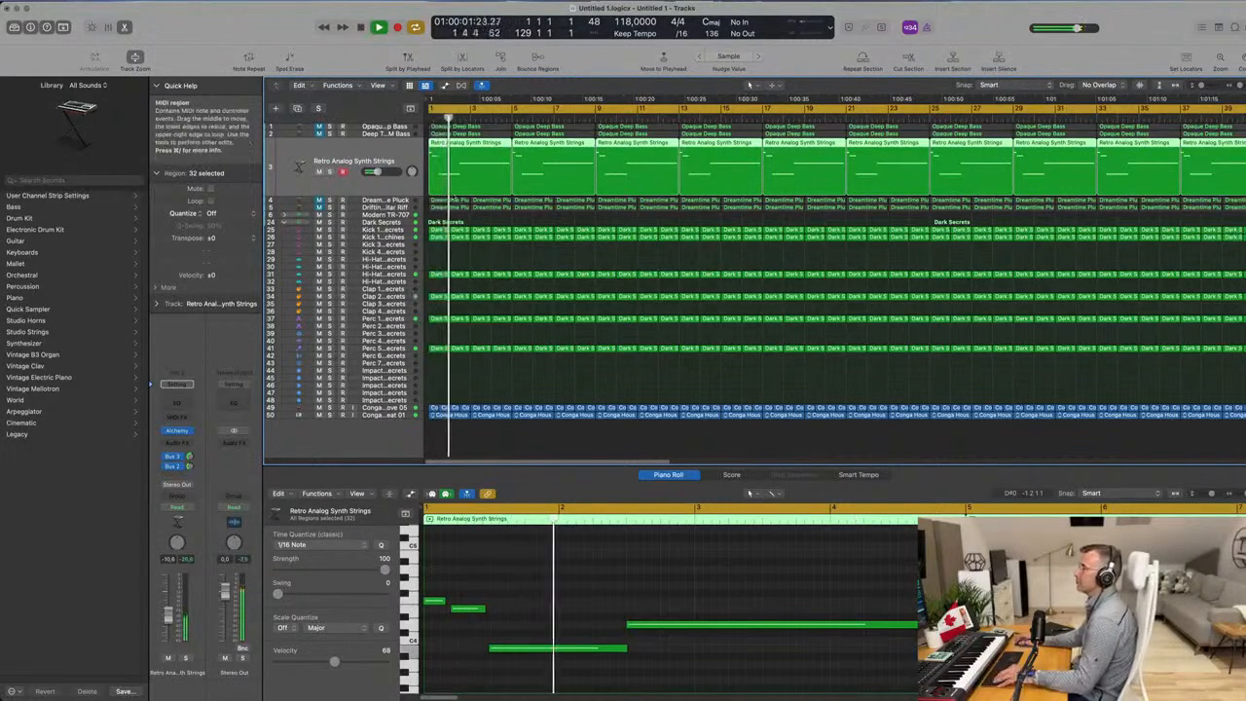
scroll(543, 215, up, 3)
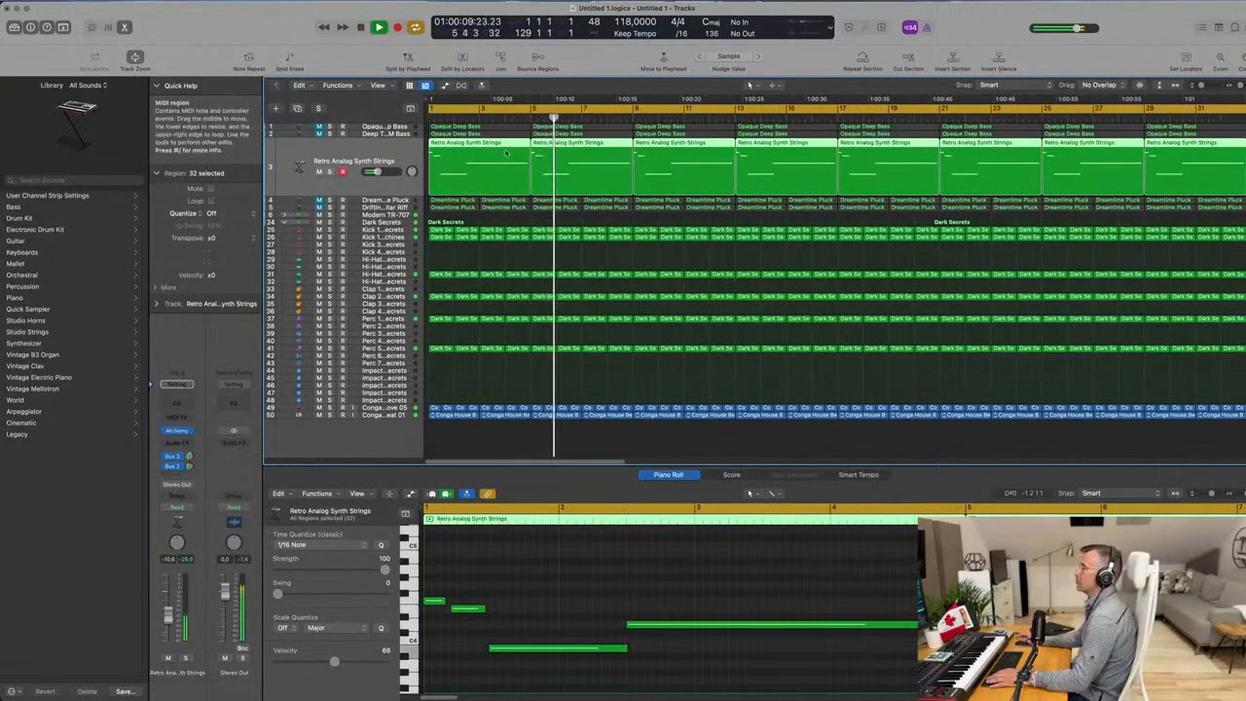
key(Return)
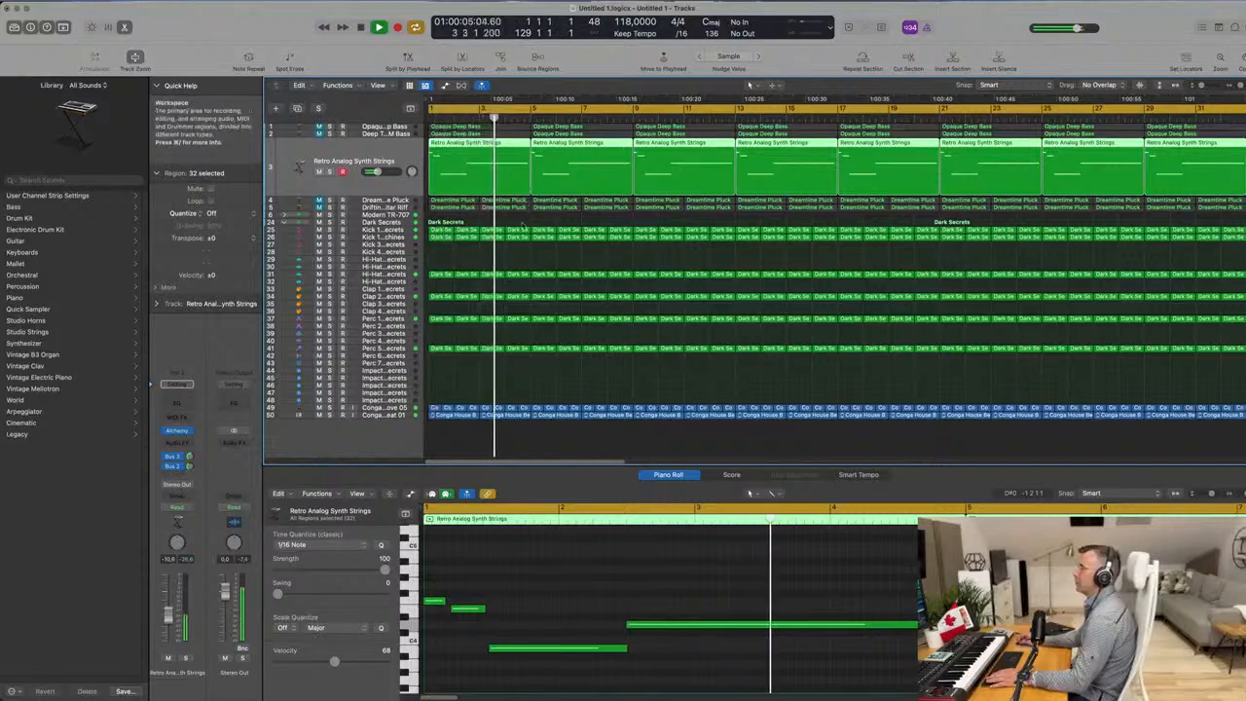
Rearrange the strings phrase so the long note starts at bar 1 and the other three notes start at bar 3.
key(e)
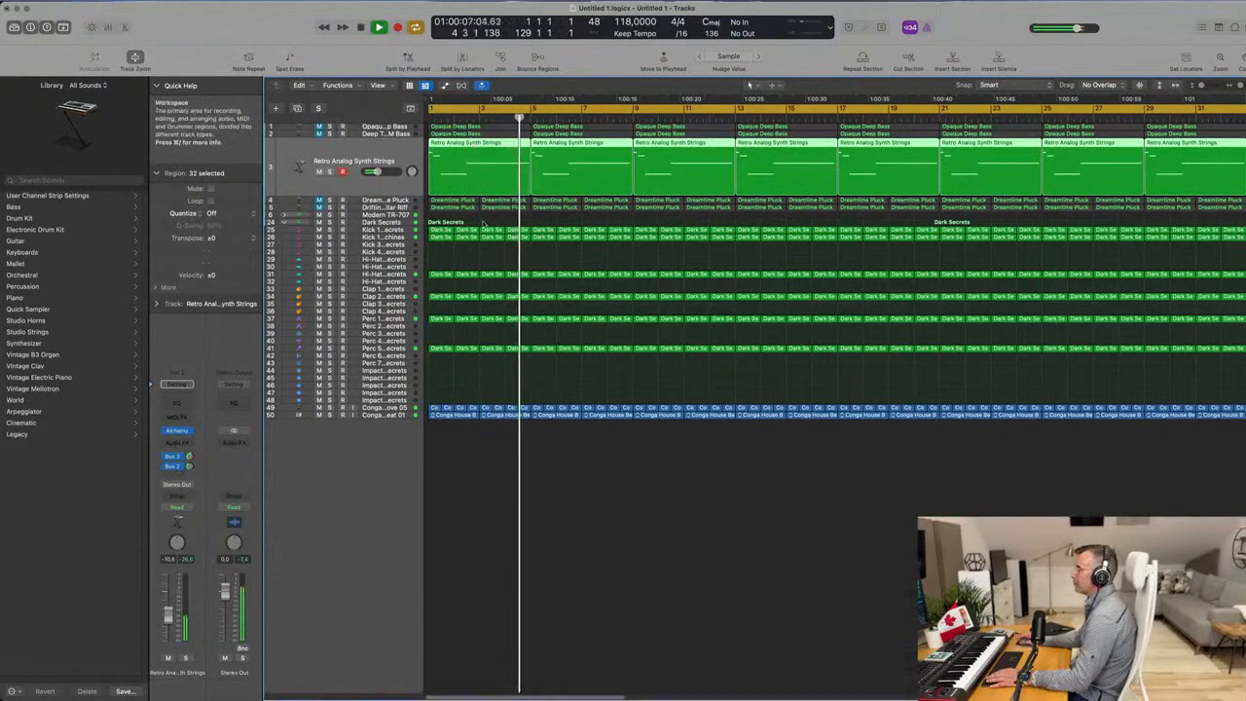
key(e)
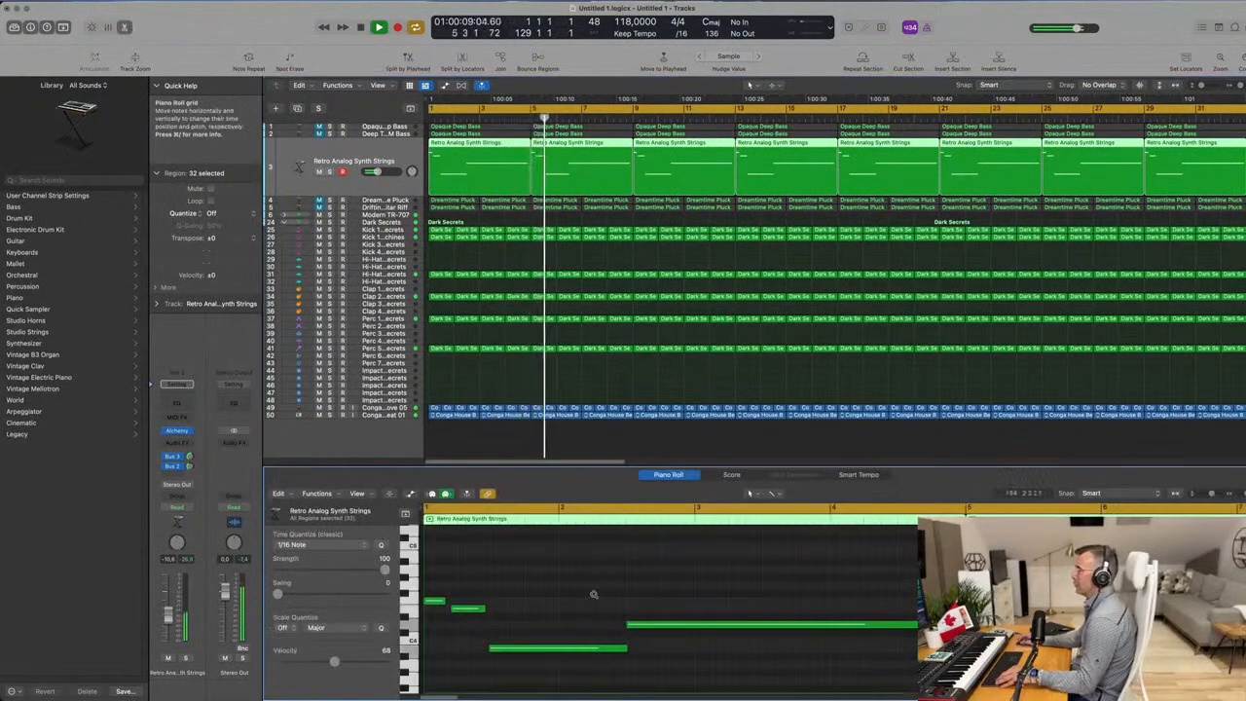
scroll(561, 586, down, 1)
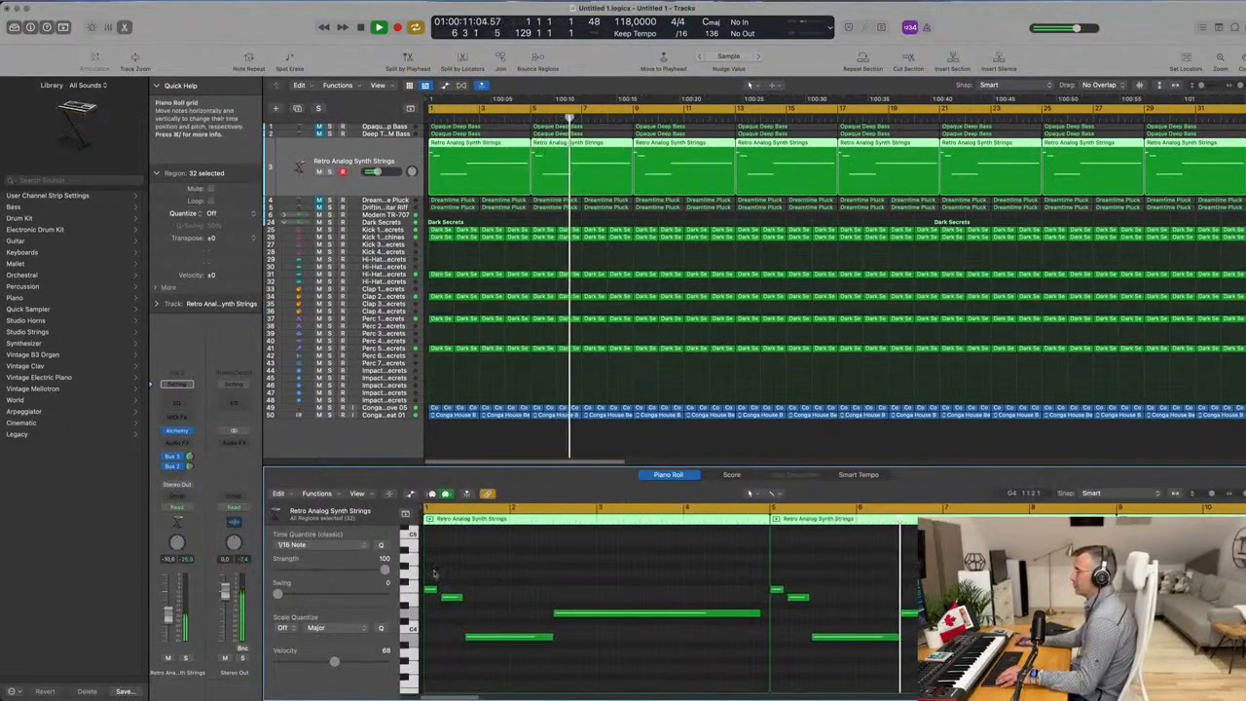
drag(434, 571, 489, 659)
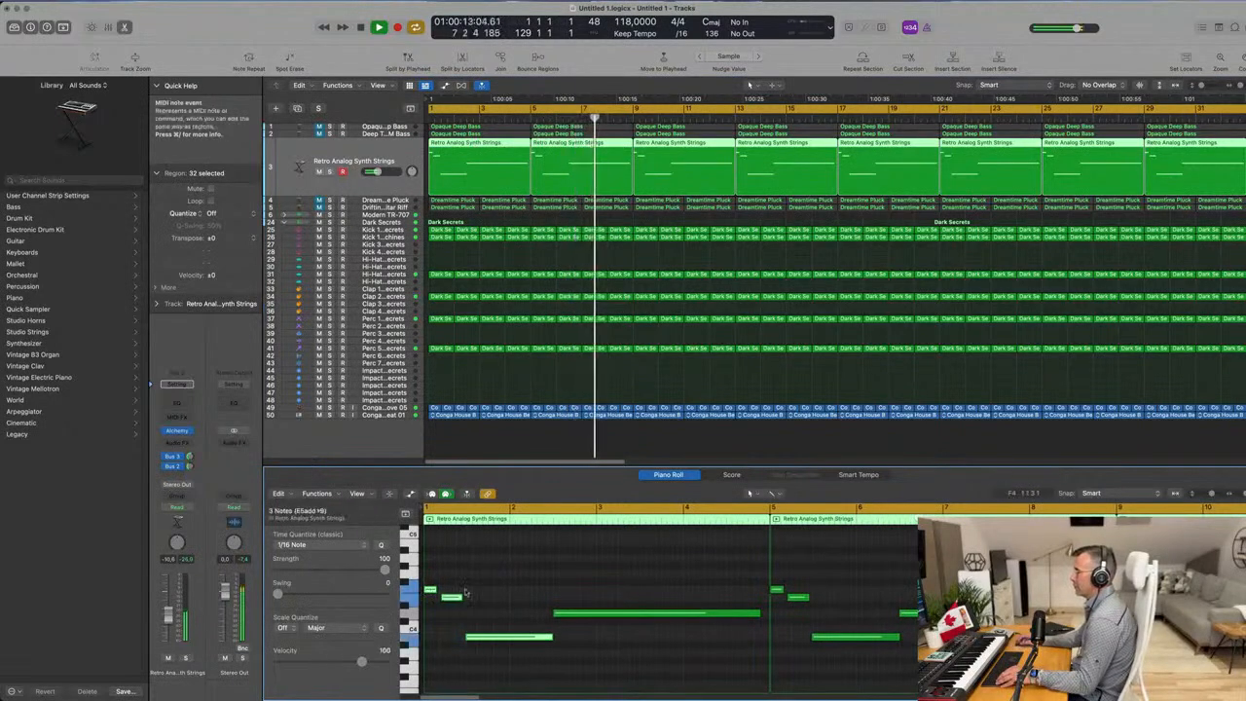
drag(429, 590, 457, 617)
click(419, 590)
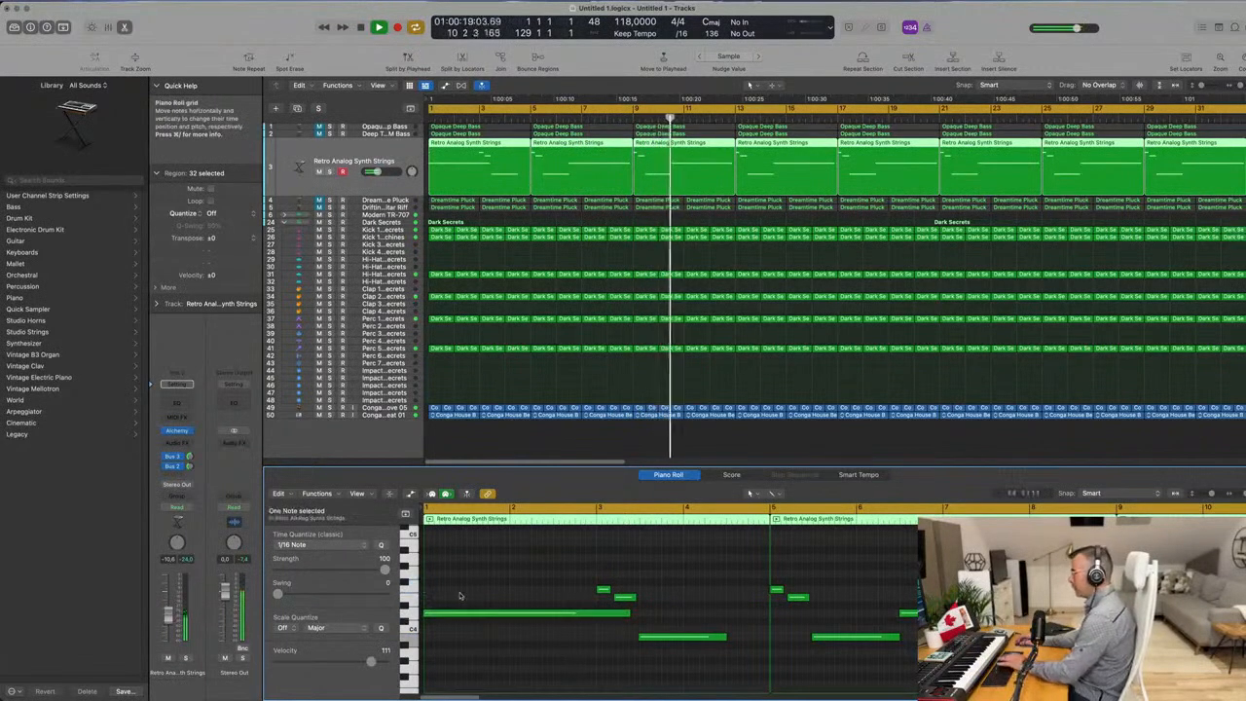
Shorten the long opening note to end at bar 3 and play the revised strings phrase from the start.
drag(630, 613, 595, 613)
click(724, 638)
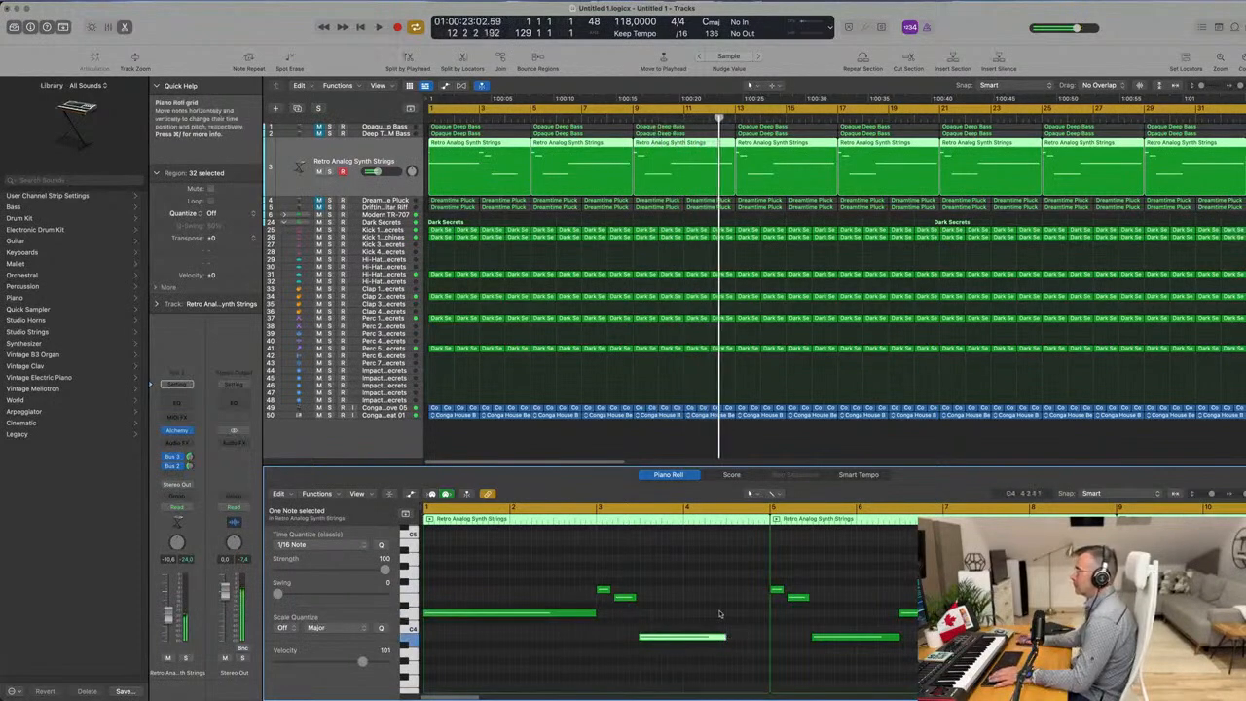
key(space)
key(super+a)
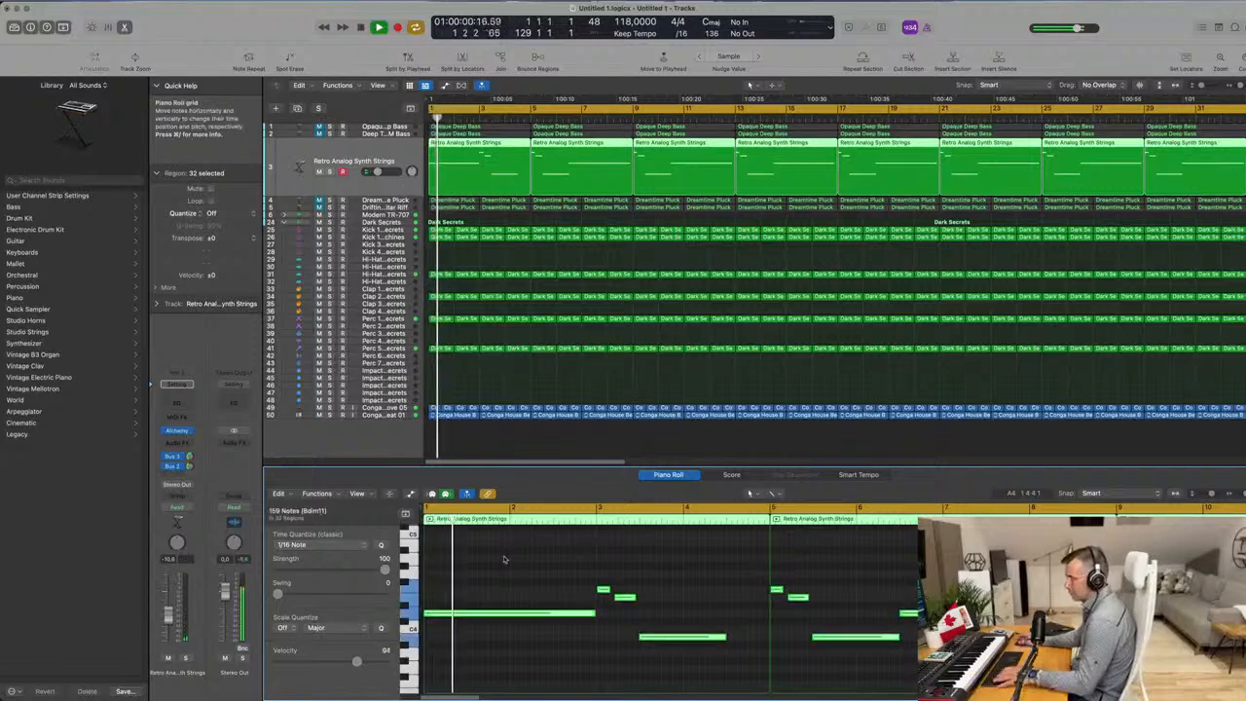
key(space)
click(502, 562)
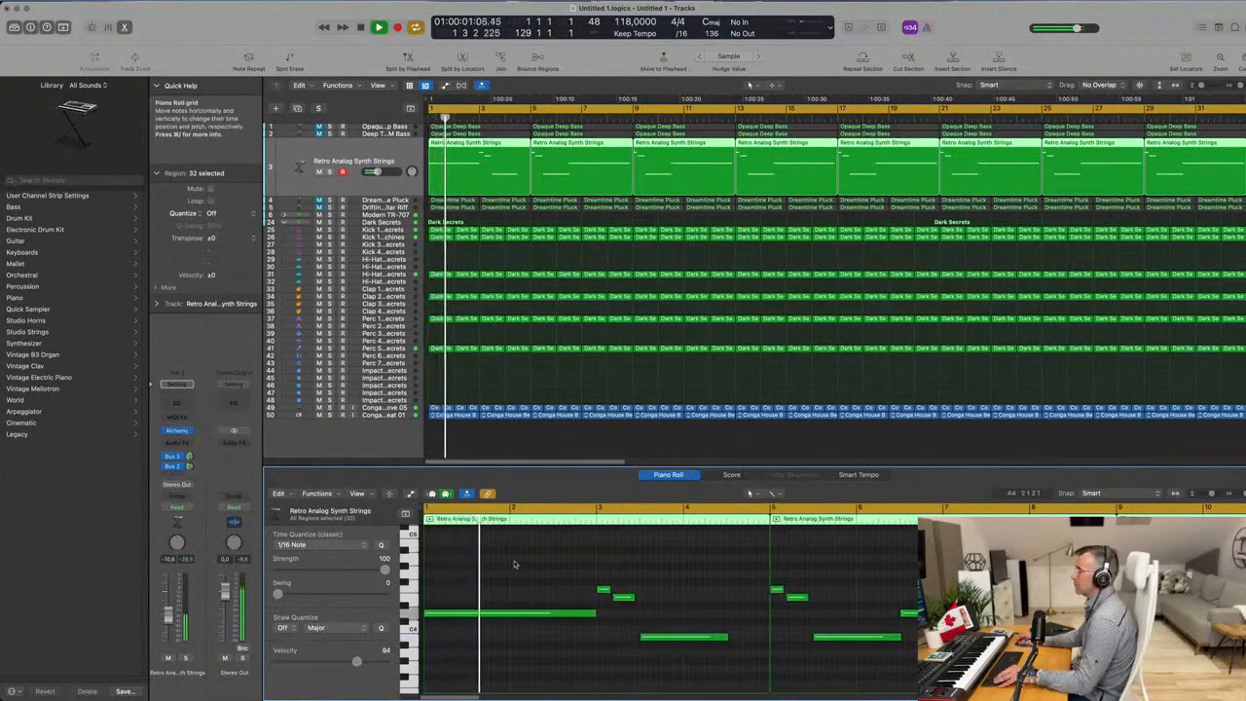
scroll(514, 562, up, 2)
scroll(515, 563, down, 3)
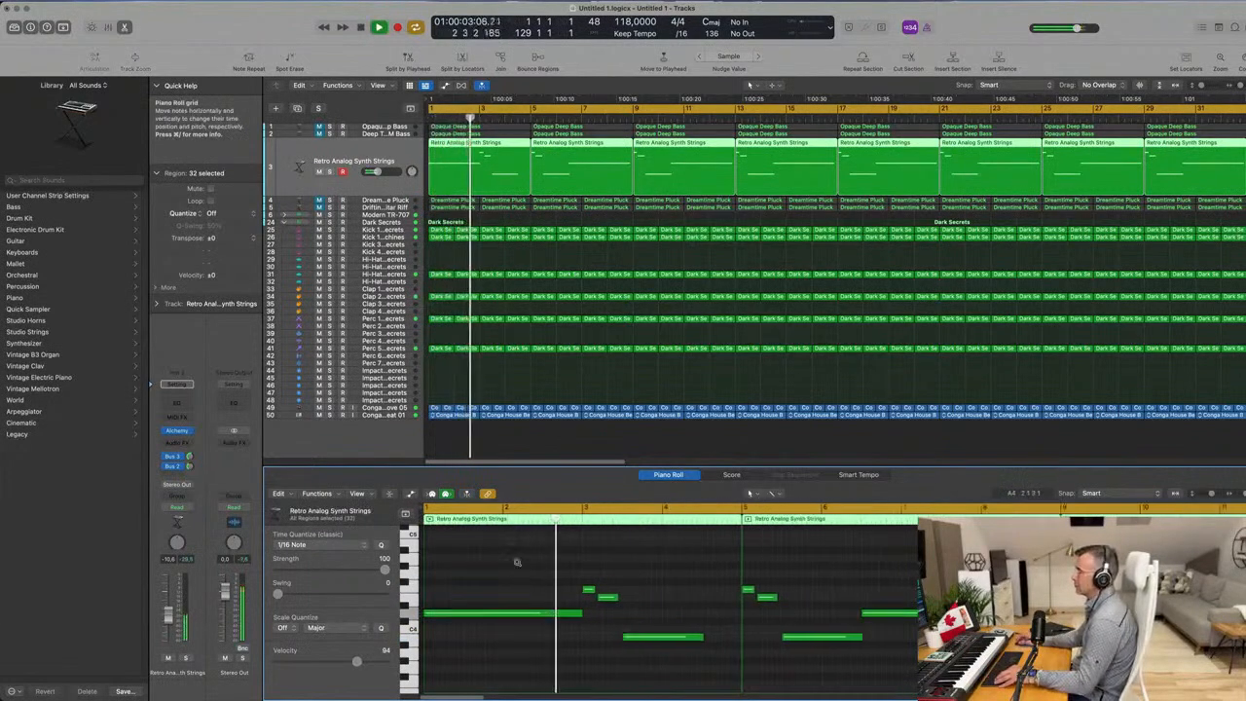
scroll(521, 569, up, 1)
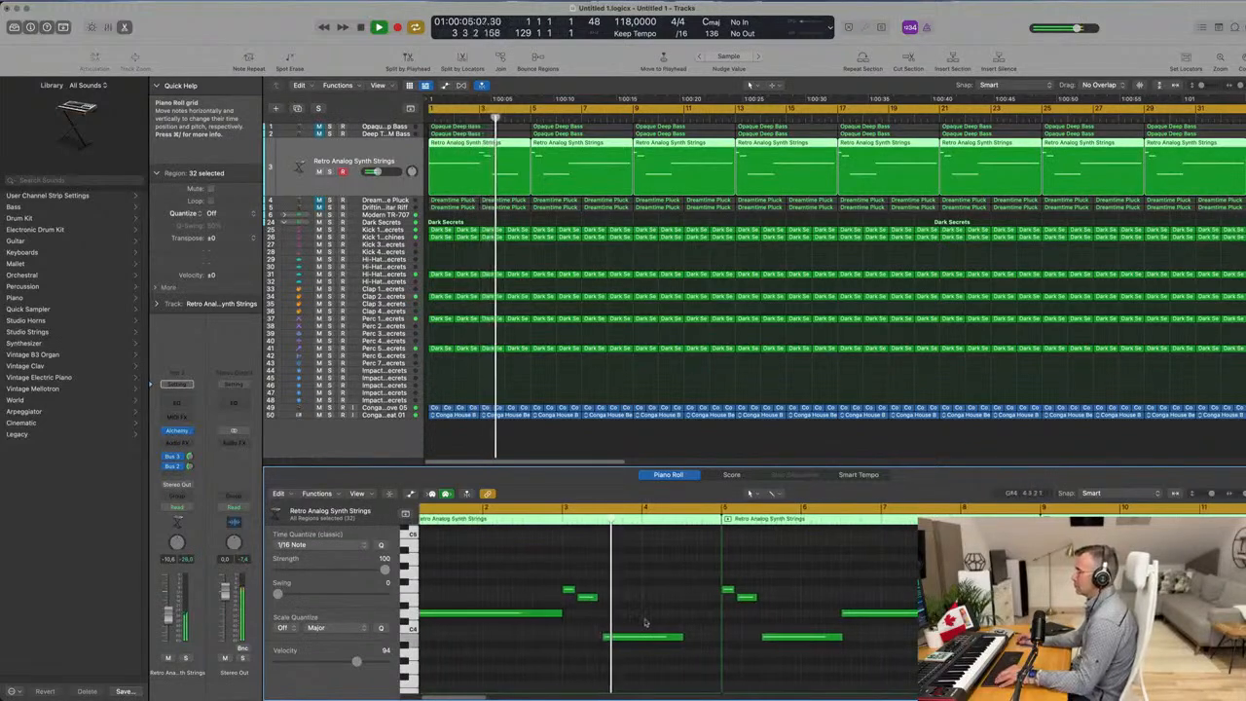
Lengthen the first short note at bar 3 to meet the next one, extend the B3 note to bar 5, and restart playback.
key(space)
drag(587, 600, 572, 588)
key(space)
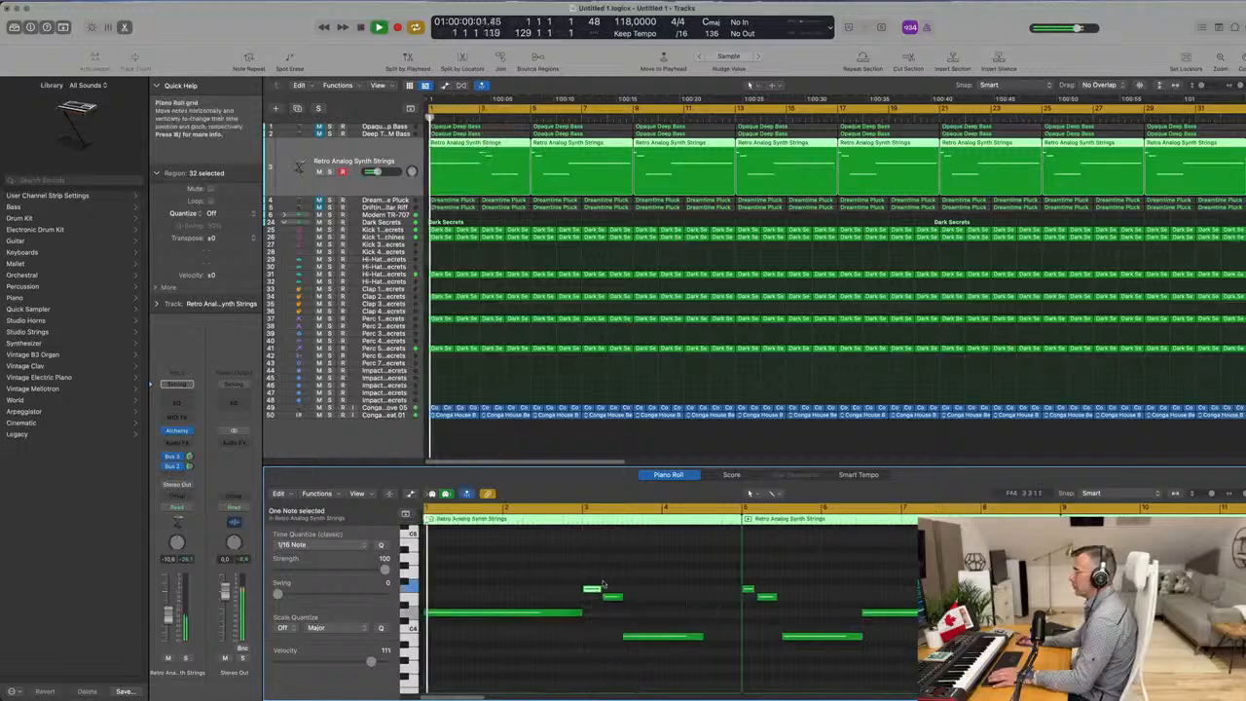
click(681, 637)
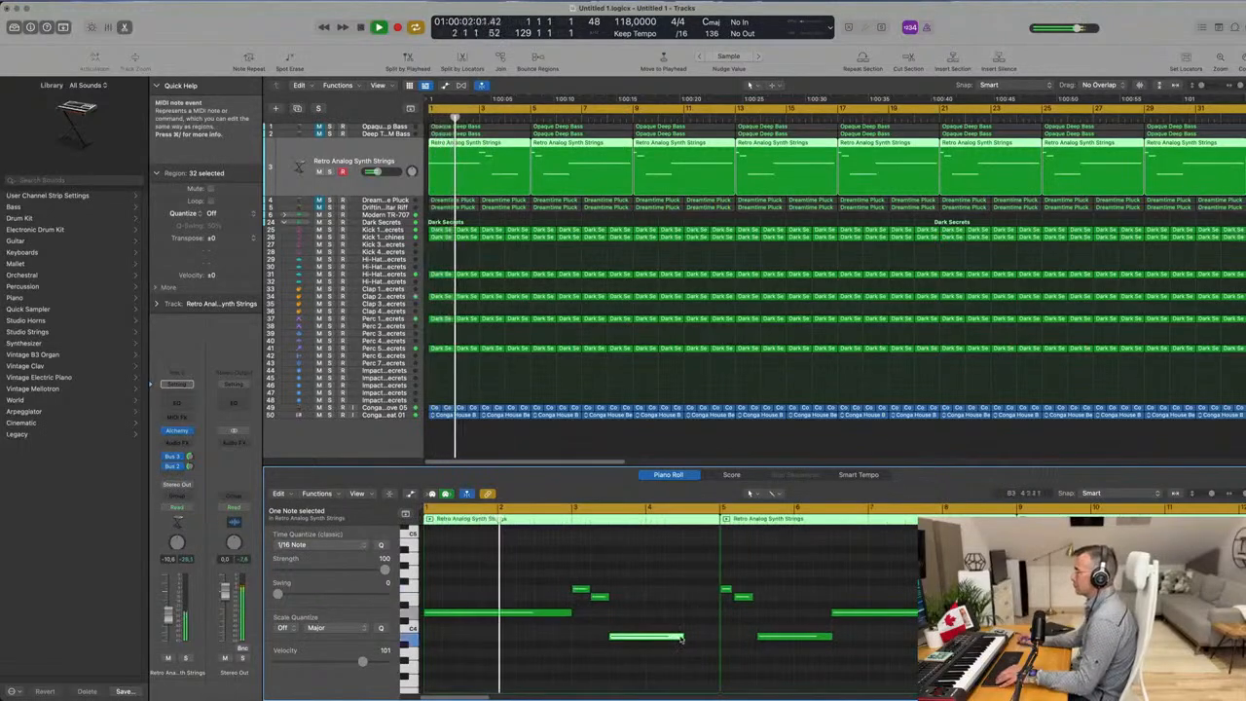
drag(681, 638, 713, 638)
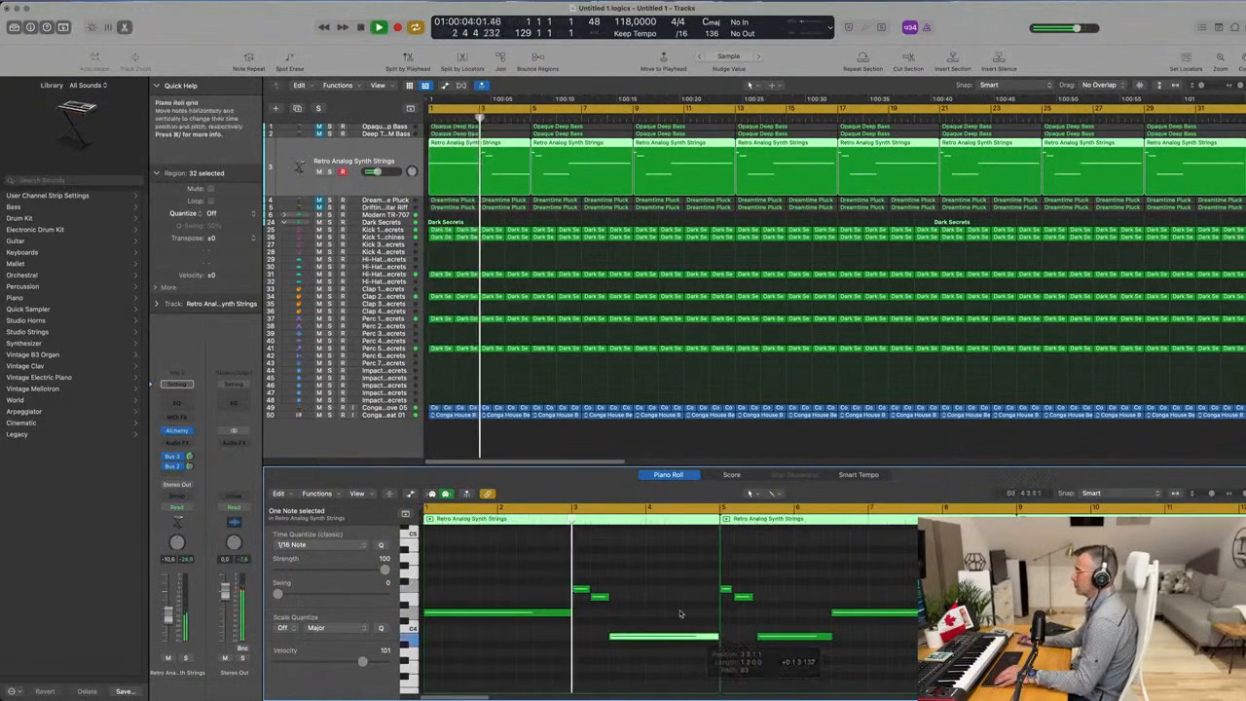
scroll(505, 583, down, 1)
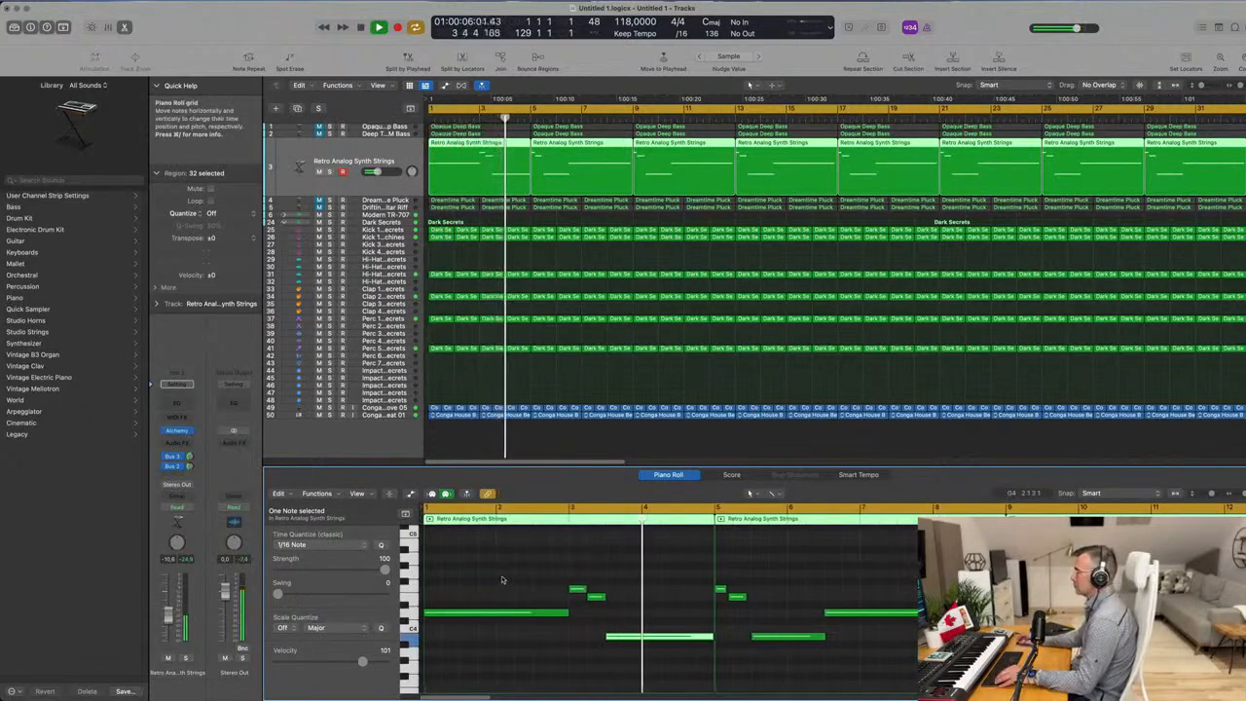
key(Return)
Delete all Retro Analog Synth Strings regions after the first one.
scroll(564, 242, down, 3)
scroll(565, 242, down, 5)
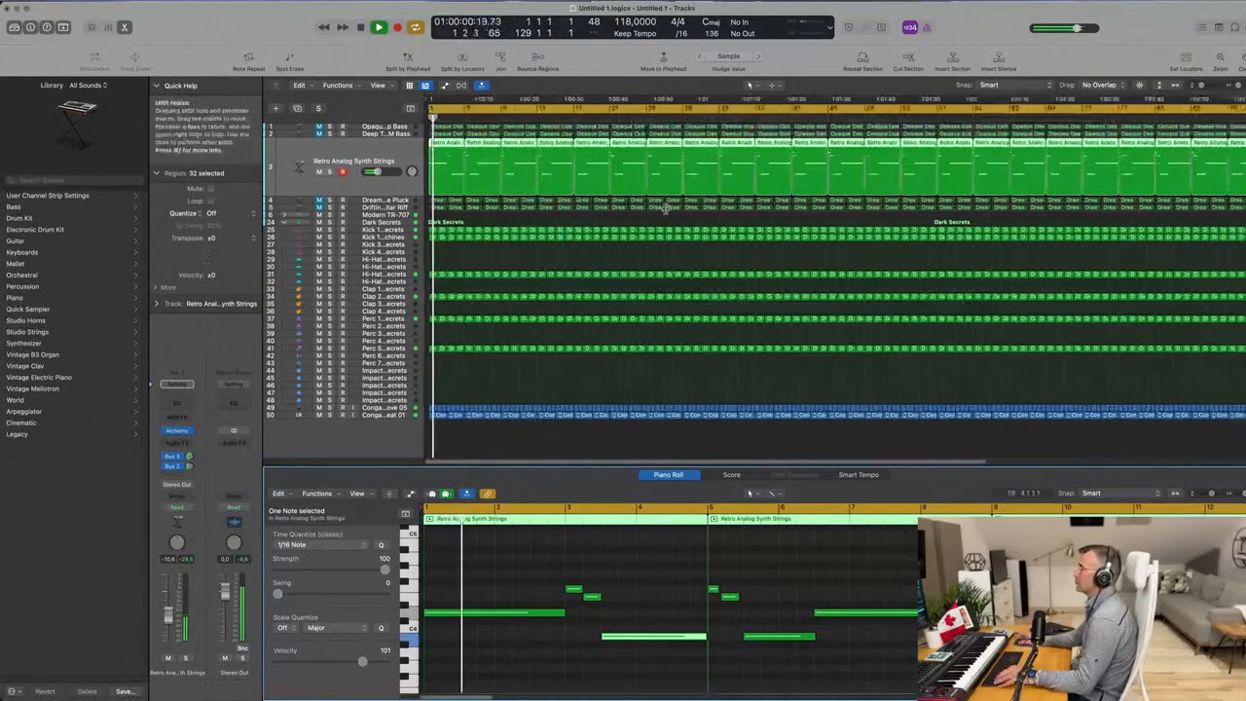
click(592, 263)
scroll(698, 226, down, 2)
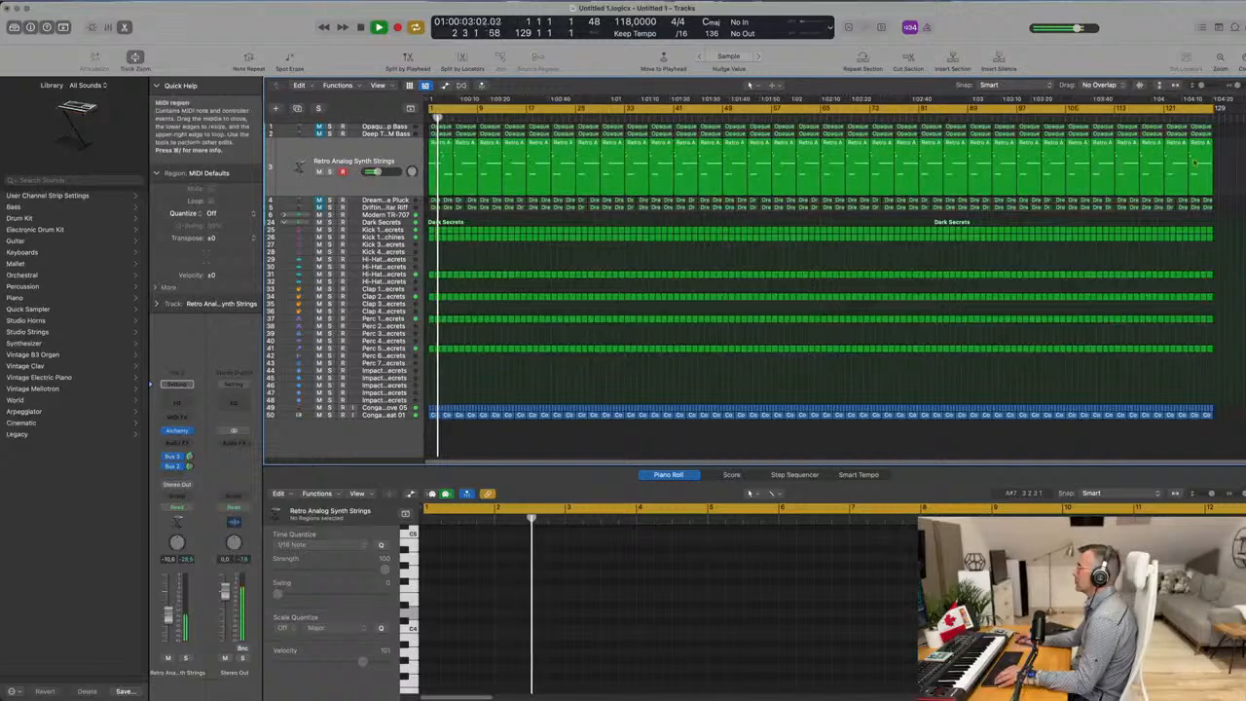
drag(1230, 158, 459, 188)
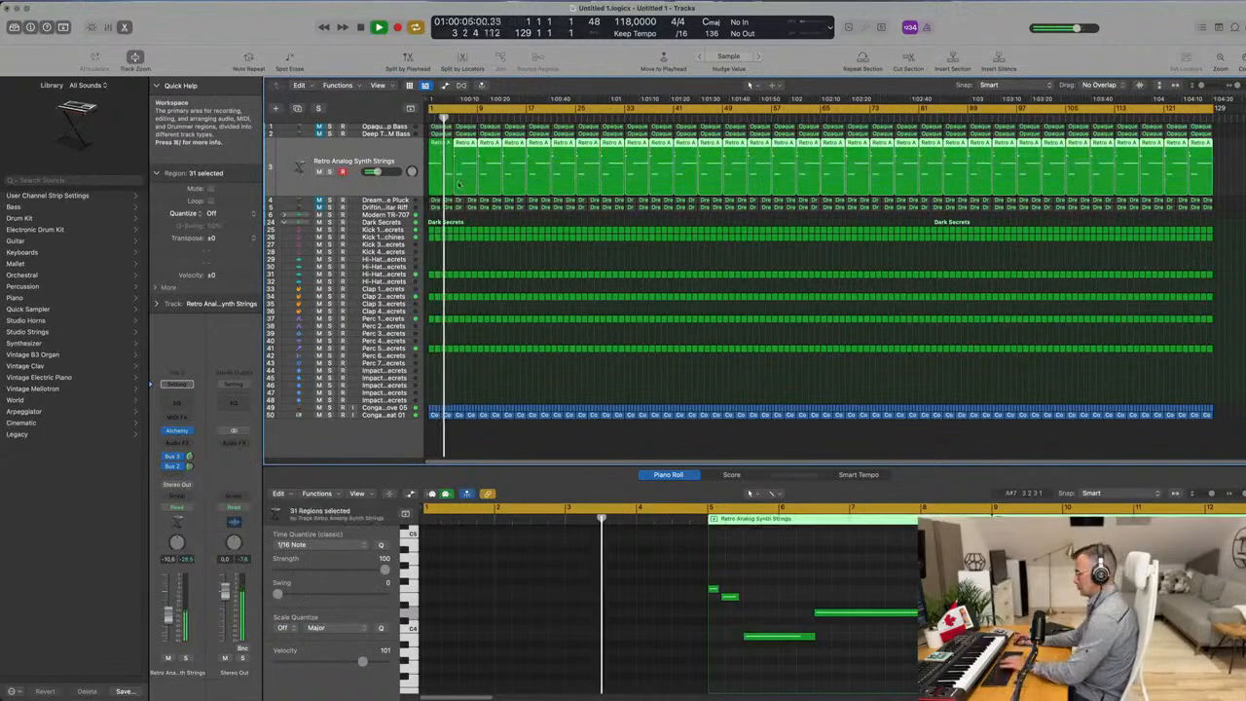
key(Delete)
Repeat the edited first strings region, singly and then in groups of four, to fill the track up to bar 129.
click(447, 180)
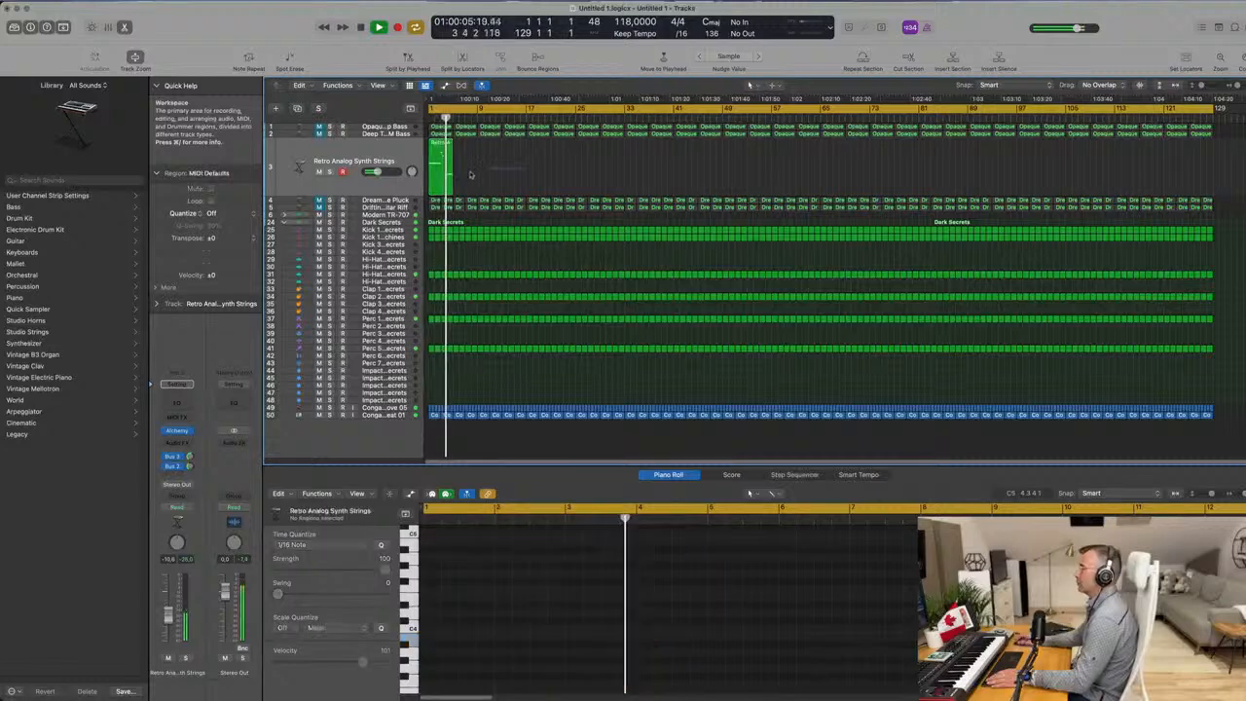
key(super+r)
key(super+r)
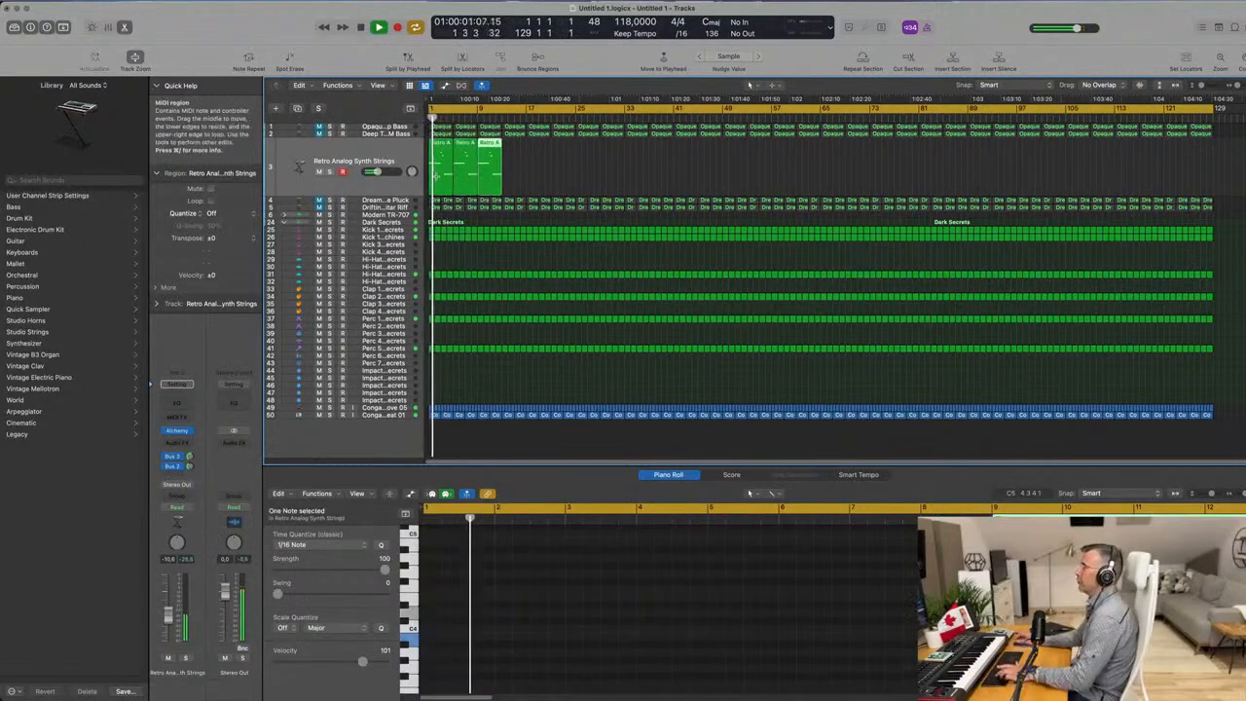
drag(574, 175, 431, 170)
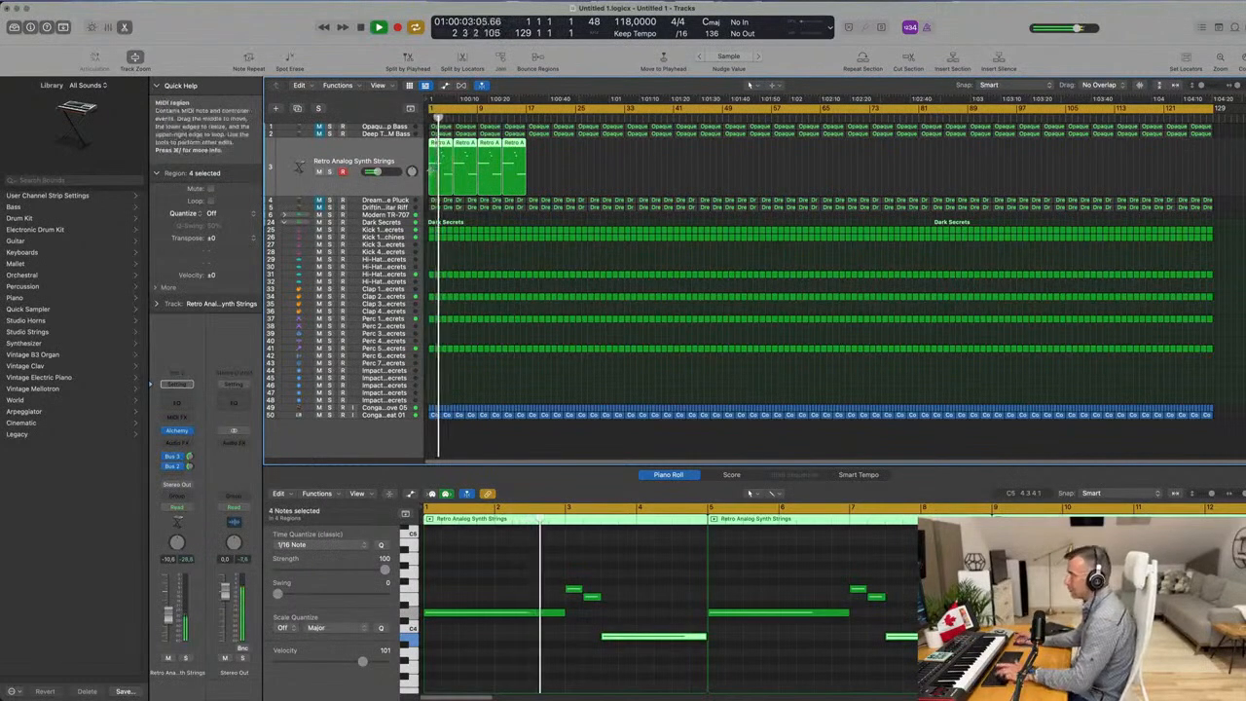
key(super+r)
key(super+r)
key(super+r)
key(super+r)
key(super+r)
key(super+r)
key(super+r)
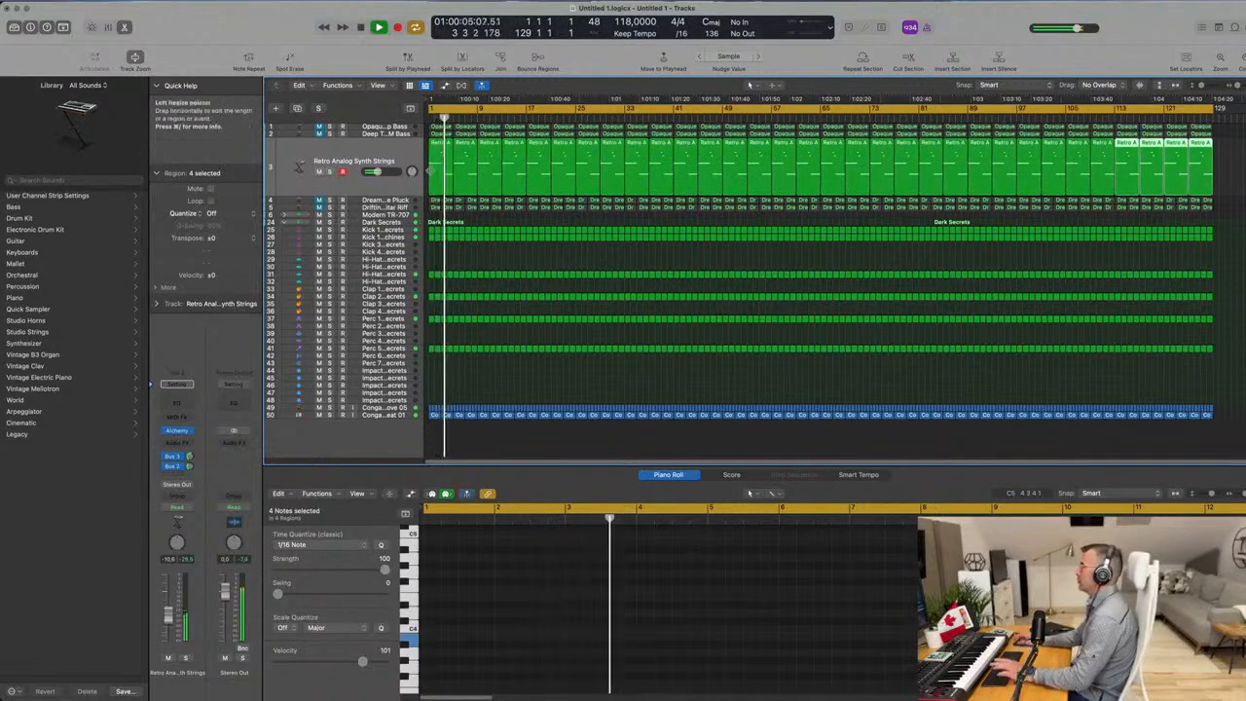
Duplicate the Retro Analog Synth Strings track and copy the first strings region to bar 1 of the new track.
click(342, 152)
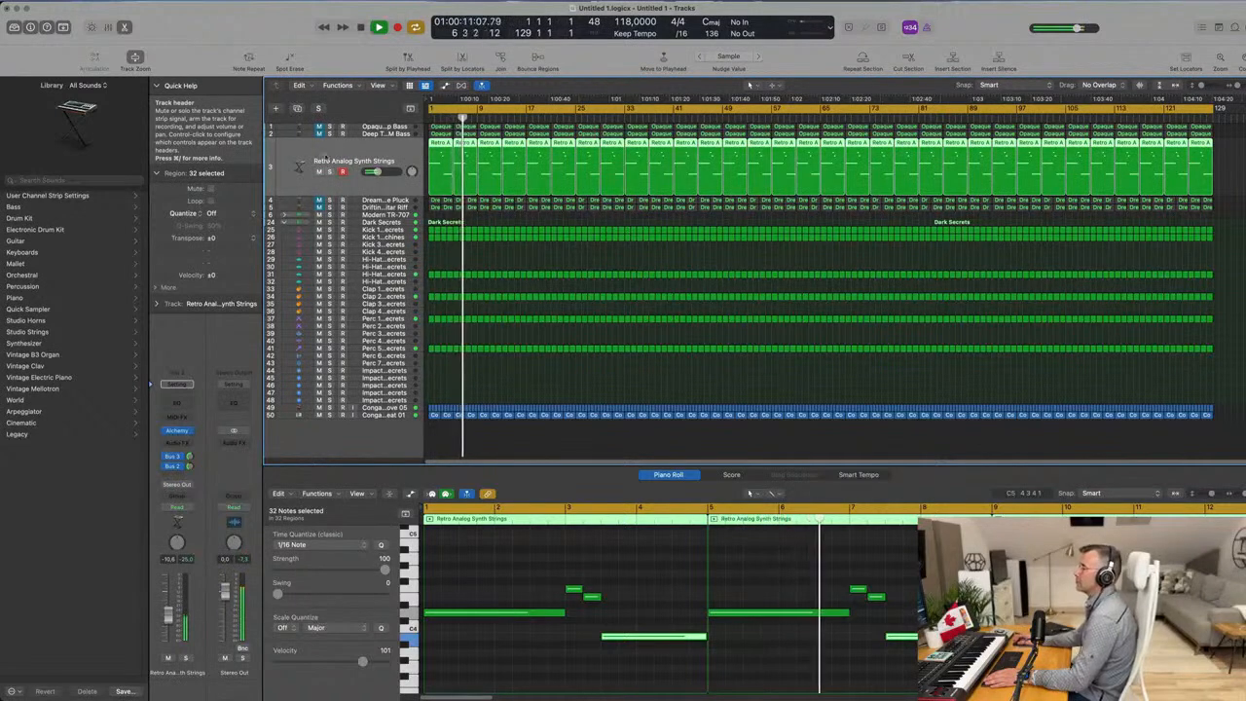
click(297, 108)
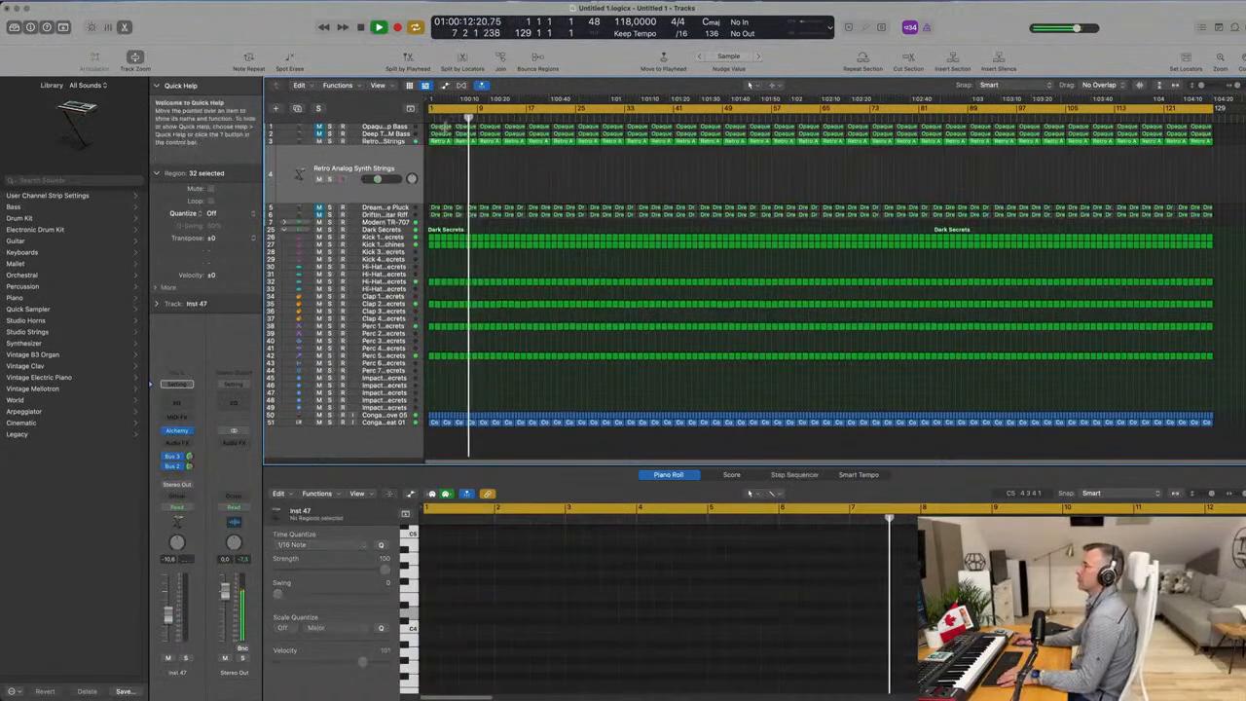
drag(439, 147, 380, 163)
key(space)
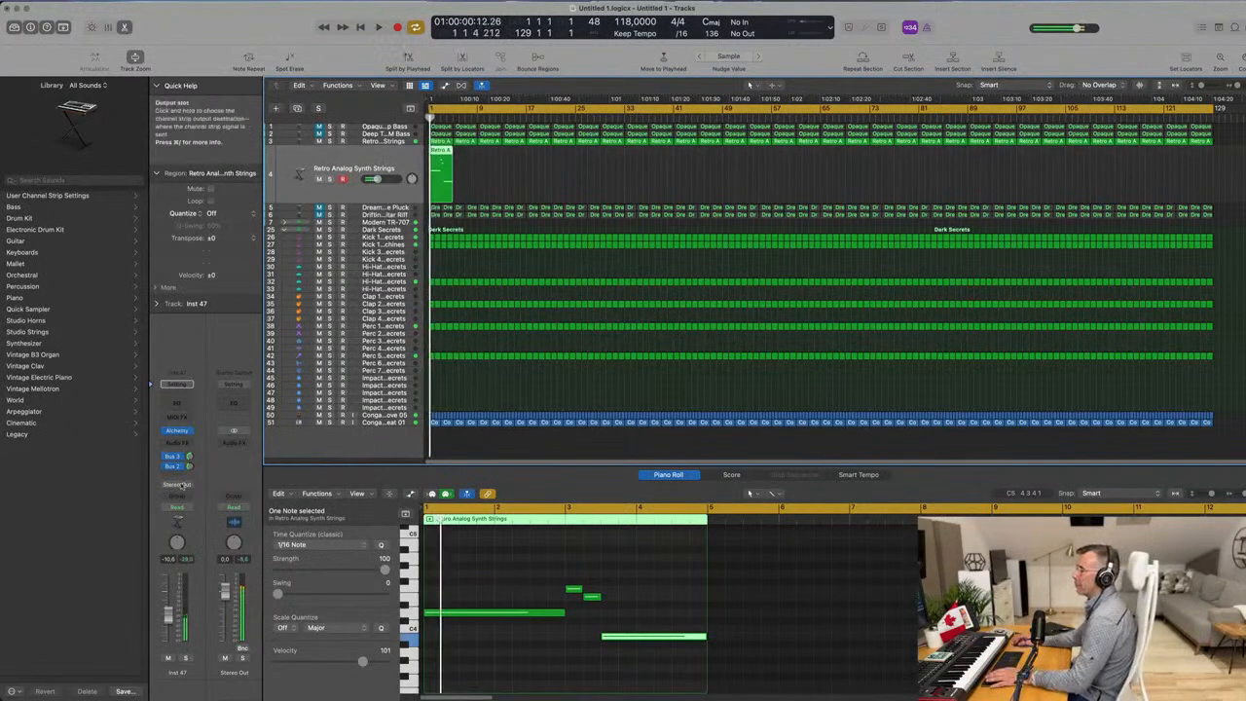
Load the Deeper Emotion preset from the Vocal subcategory in the new track's Alchemy instrument and start playback.
click(178, 430)
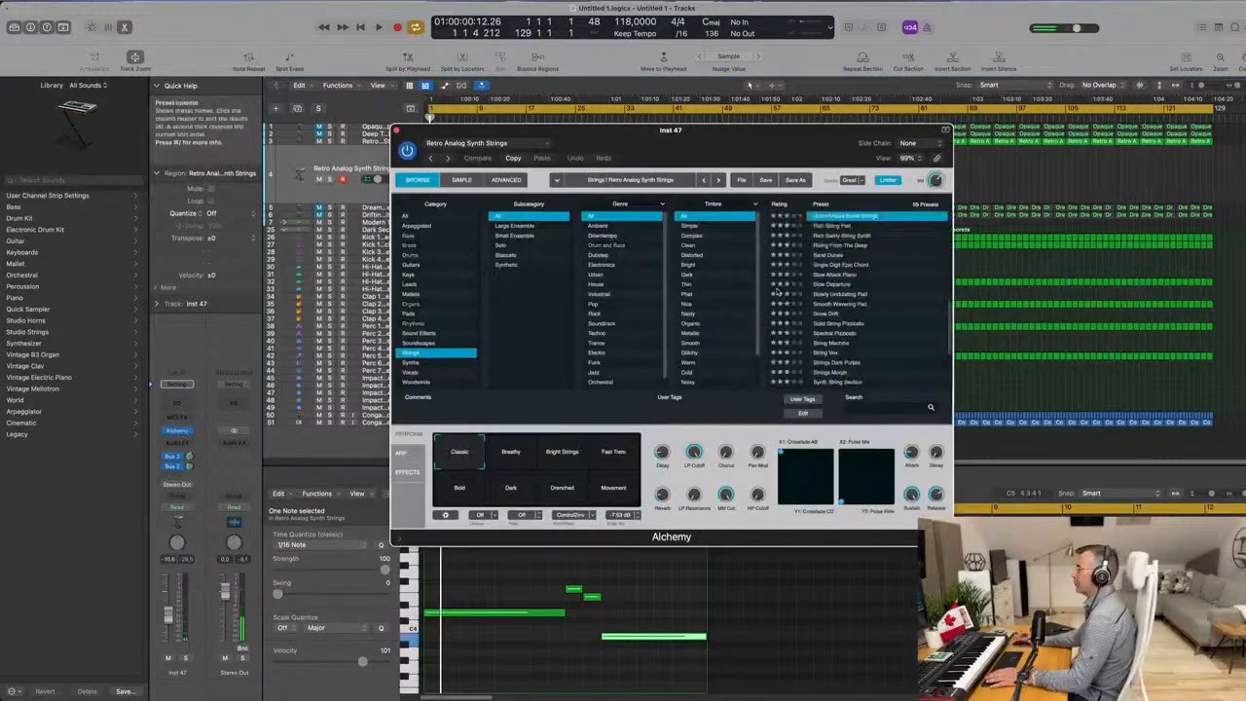
click(416, 216)
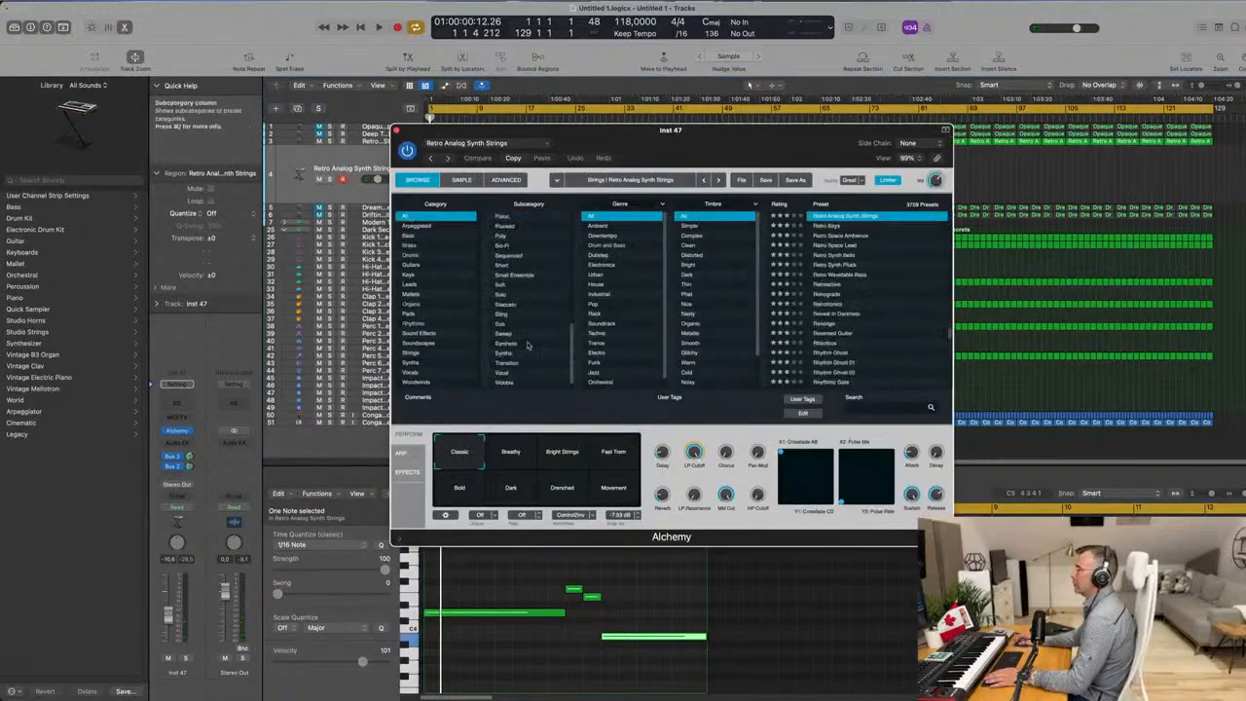
click(505, 373)
scroll(867, 283, down, 5)
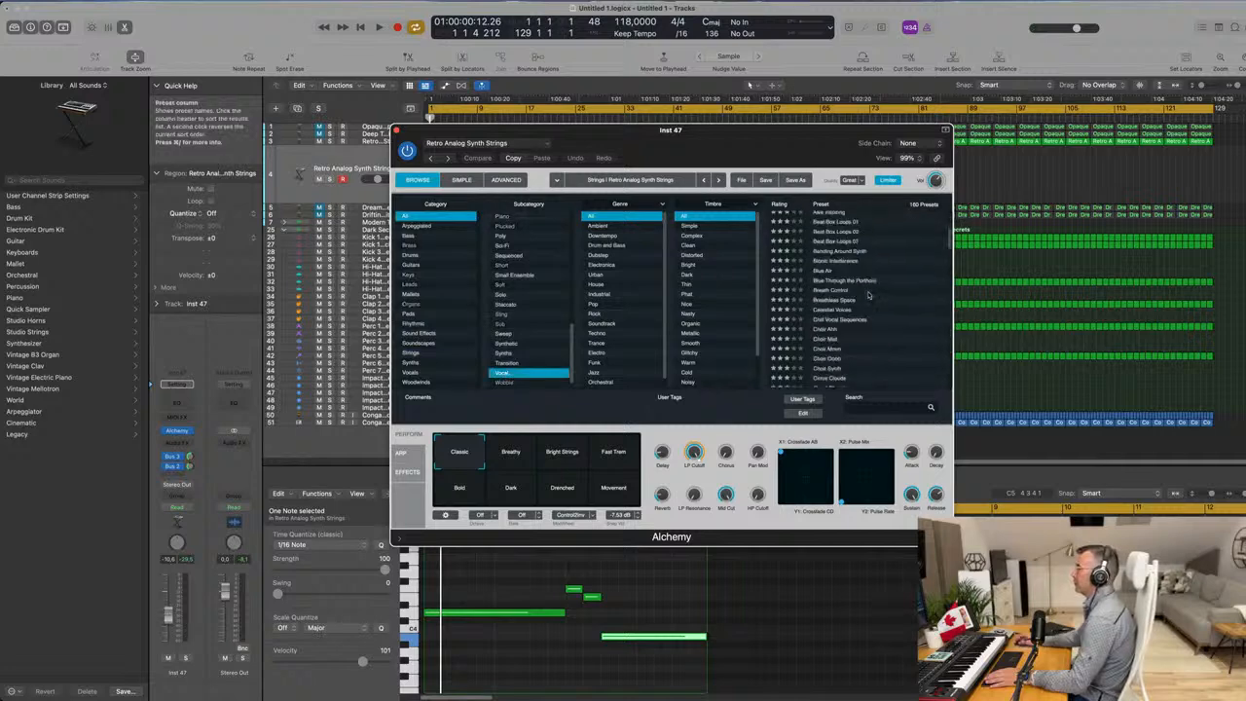
scroll(872, 296, down, 1)
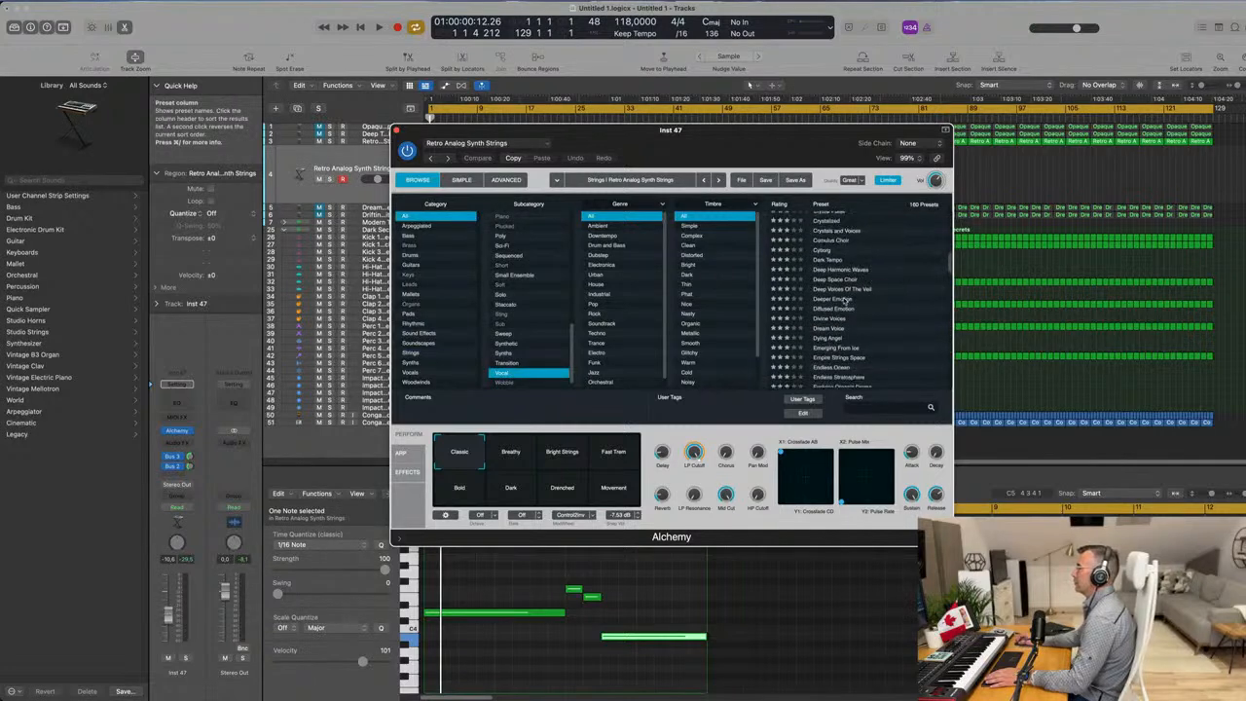
drag(763, 139, 865, 178)
key(space)
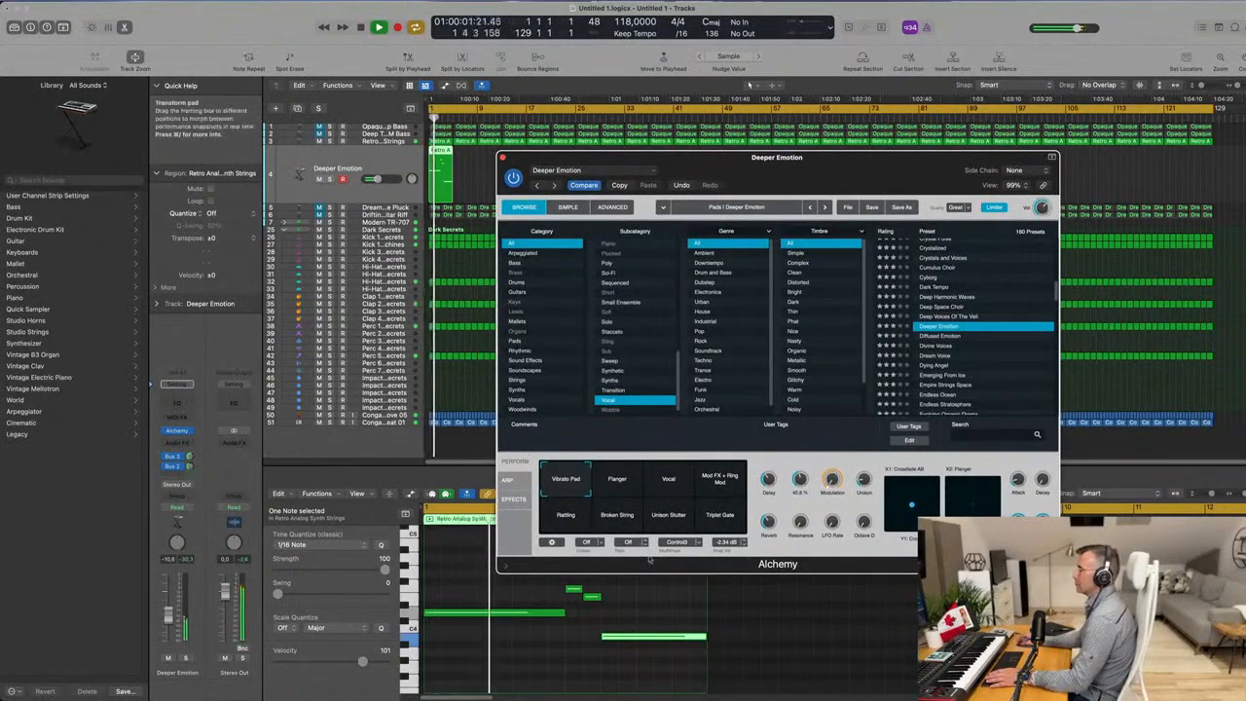
Delete the three notes after the long note in the new track's region and restart playback.
drag(579, 589, 640, 654)
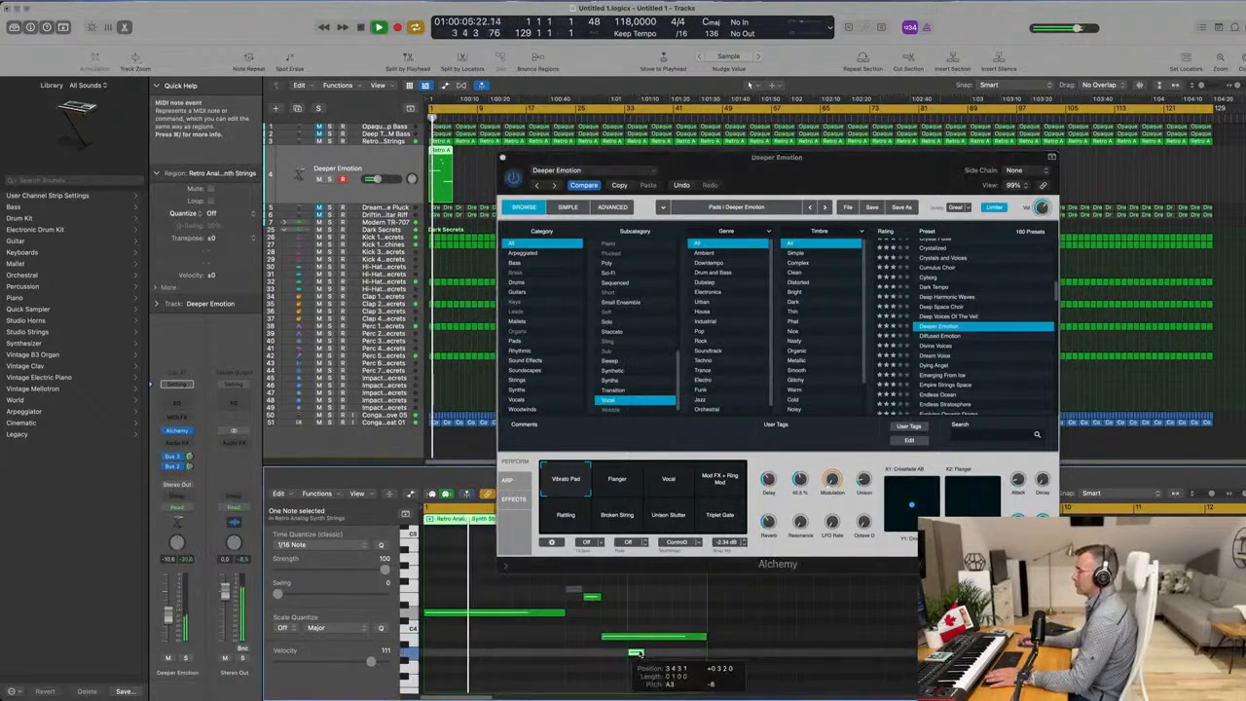
drag(585, 590, 642, 668)
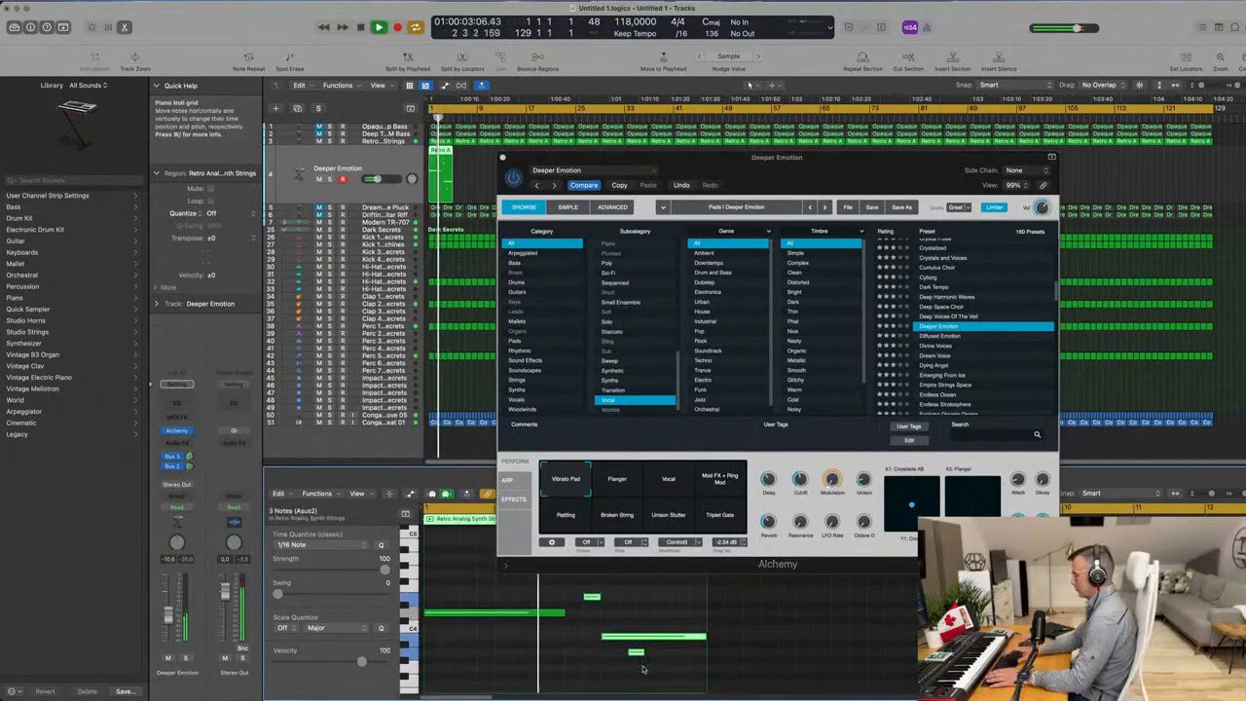
key(space)
Try the Flanger and Vocal snapshots of Deeper Emotion, followed by the Diffused Emotion and Divine Voices presets.
drag(853, 165, 860, 108)
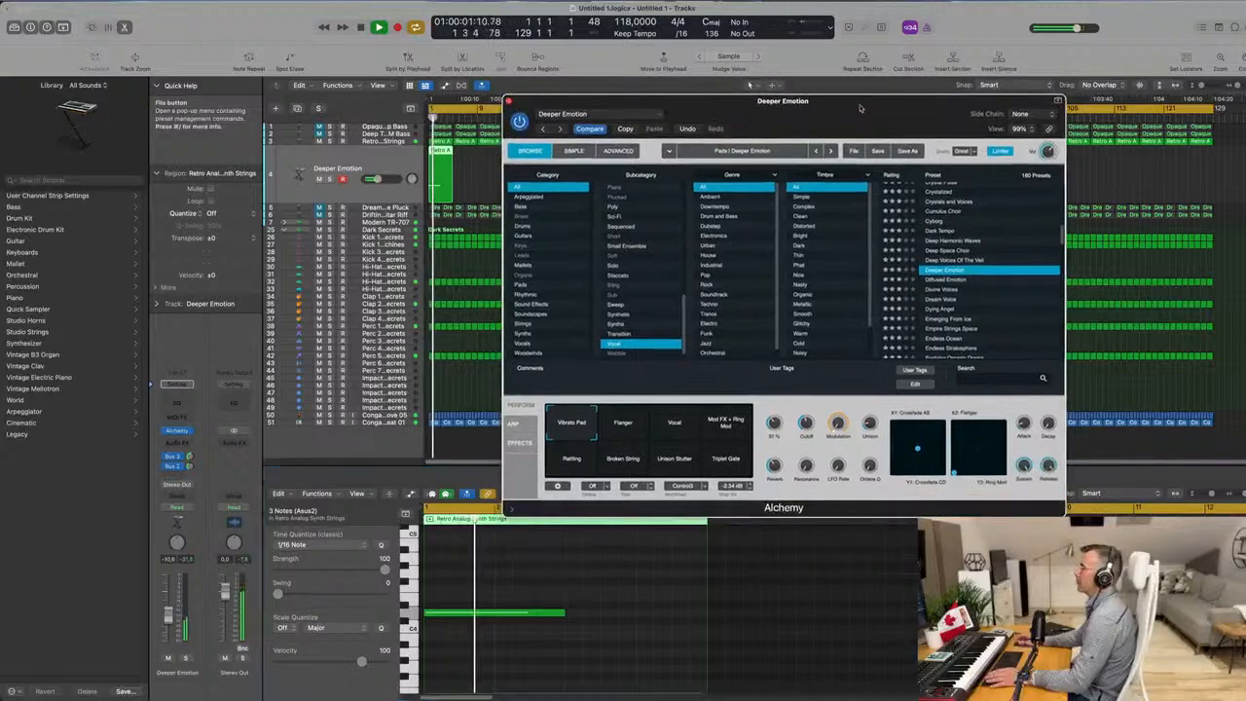
click(635, 424)
click(677, 431)
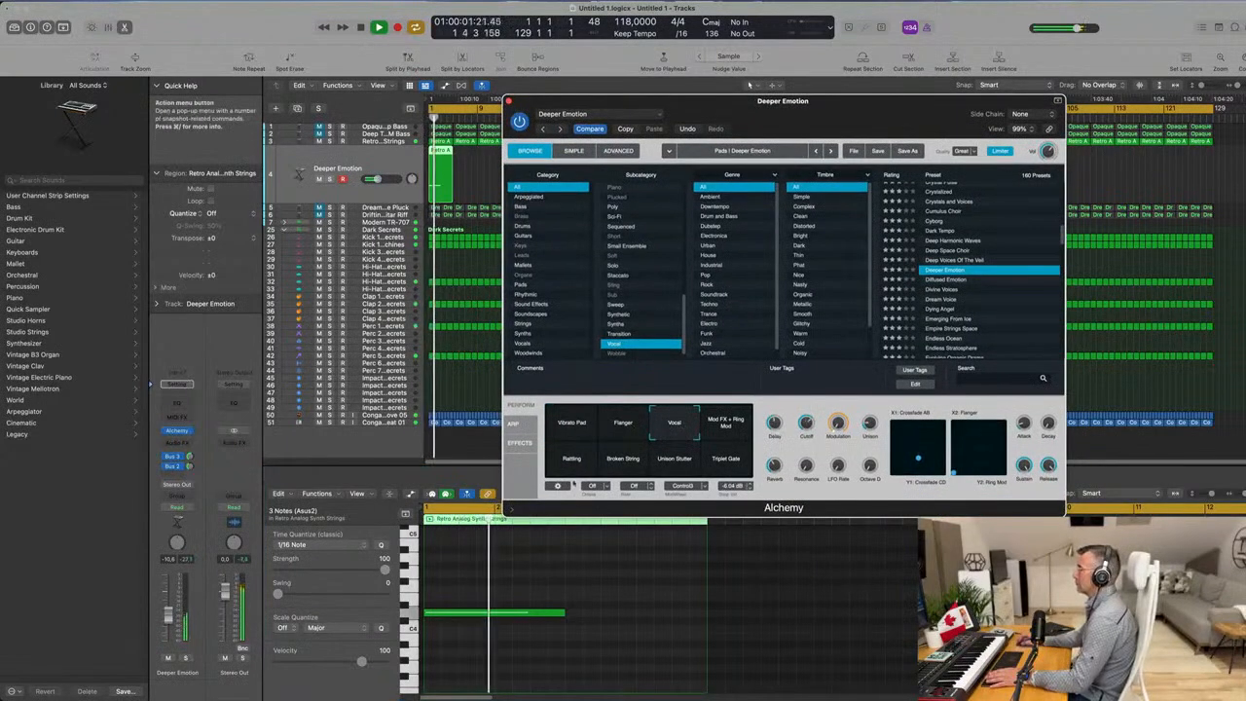
click(949, 279)
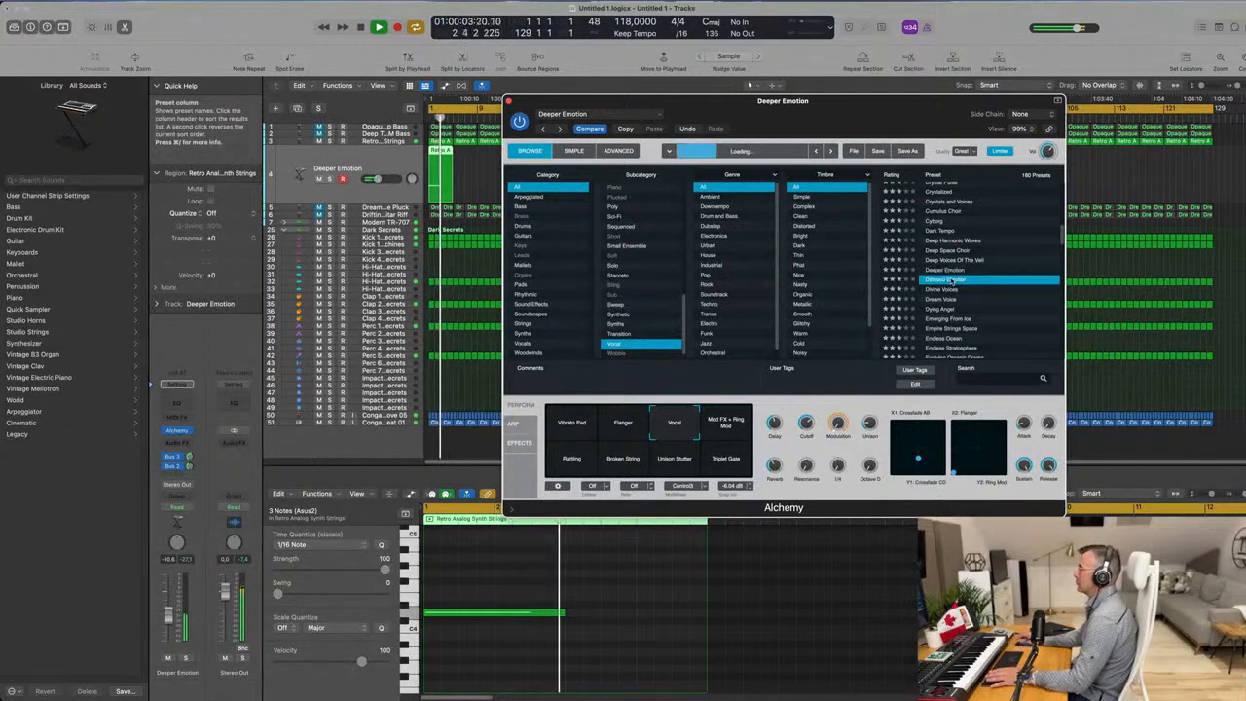
click(956, 289)
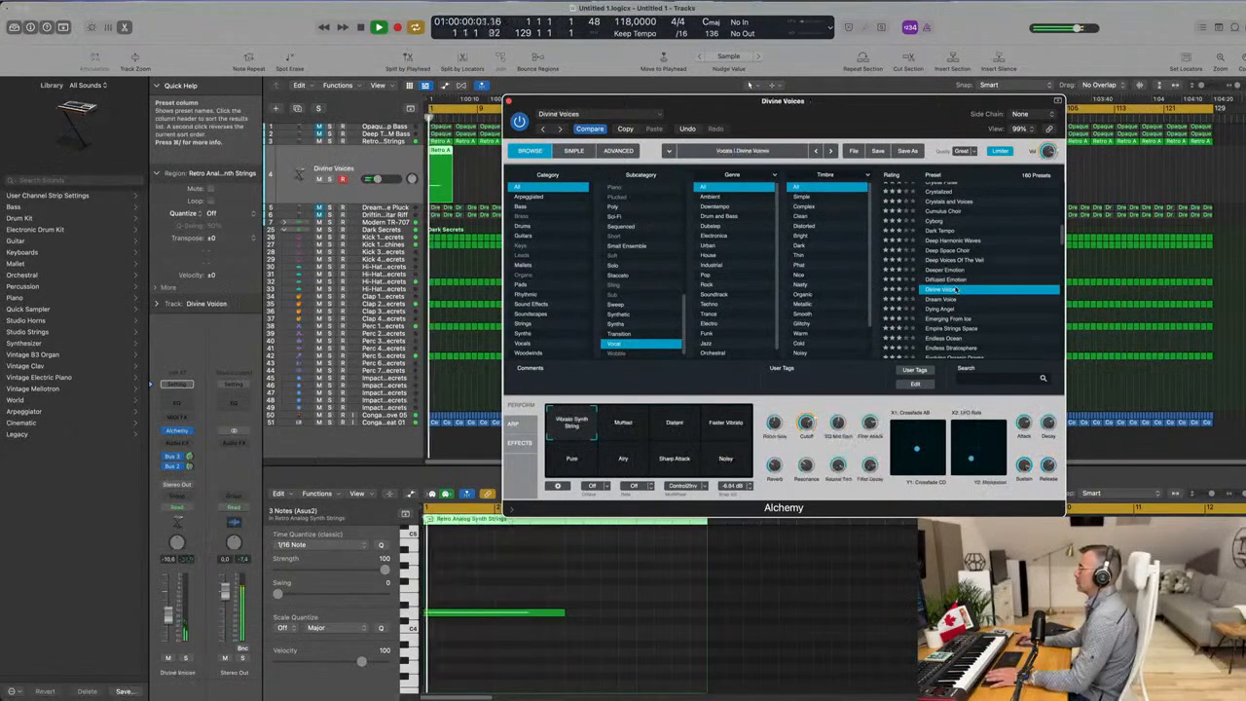
Audition the Emerging From Ice preset in Alchemy and load the Fairy Phrases preset from the Vocal list.
scroll(995, 281, down, 2)
click(960, 280)
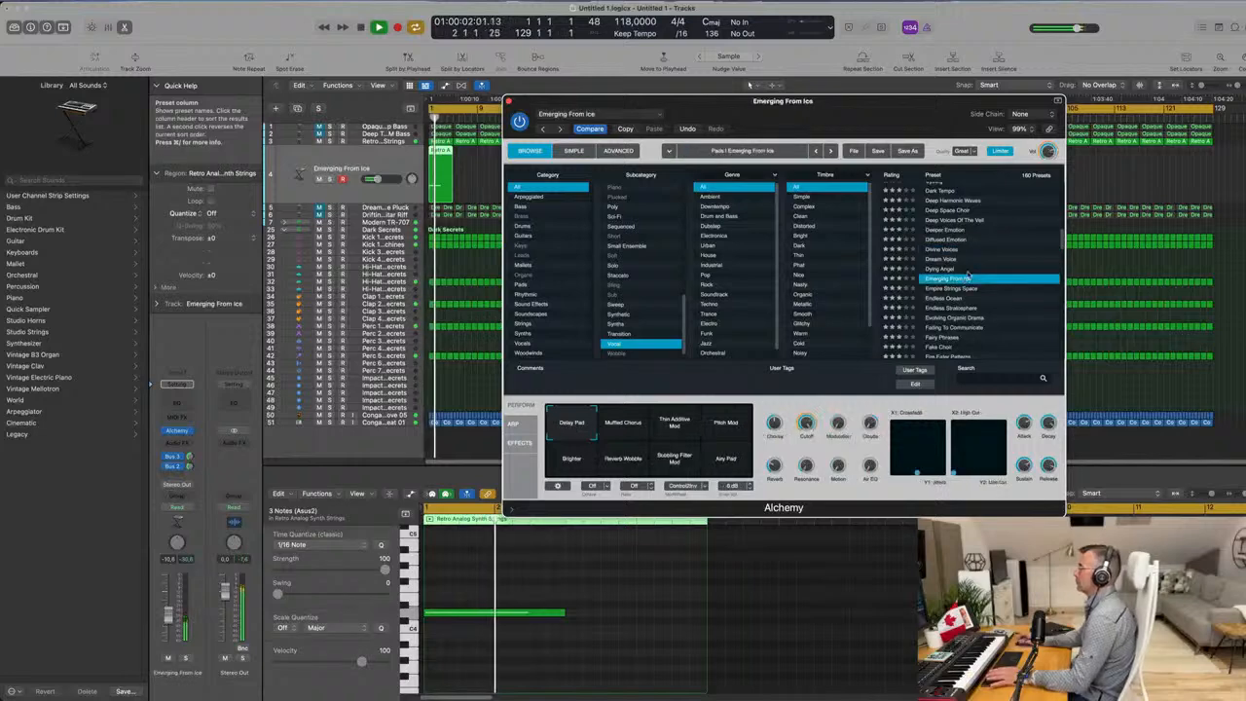
scroll(994, 267, down, 3)
scroll(992, 261, down, 2)
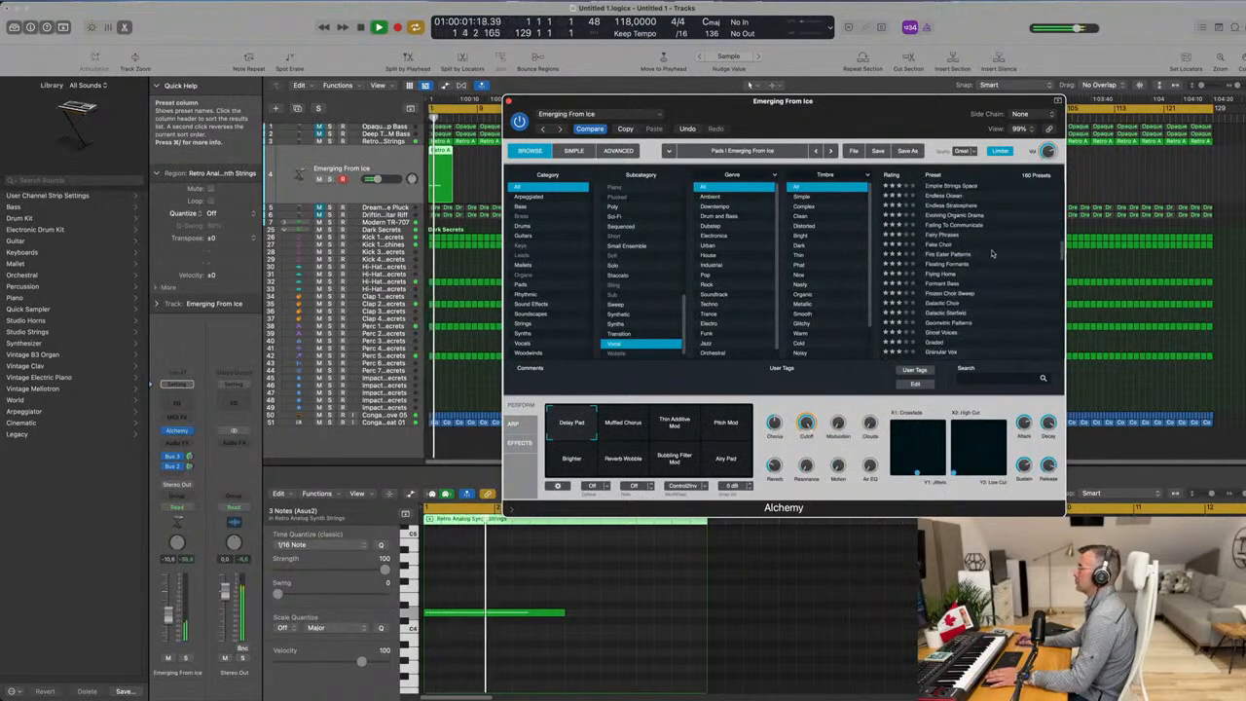
click(963, 237)
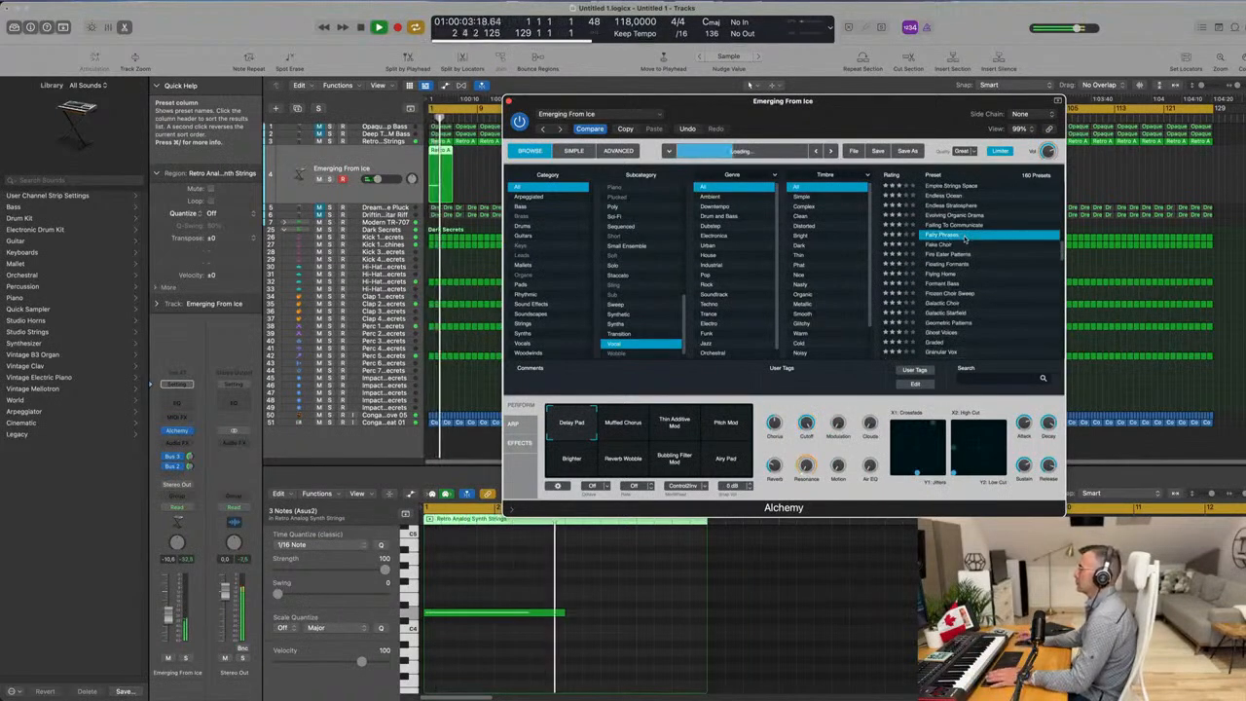
Move the region's long note to another pitch and switch Fairy Phrases to the Phrases 2 snapshot, restarting playback.
key(space)
key(space)
click(504, 612)
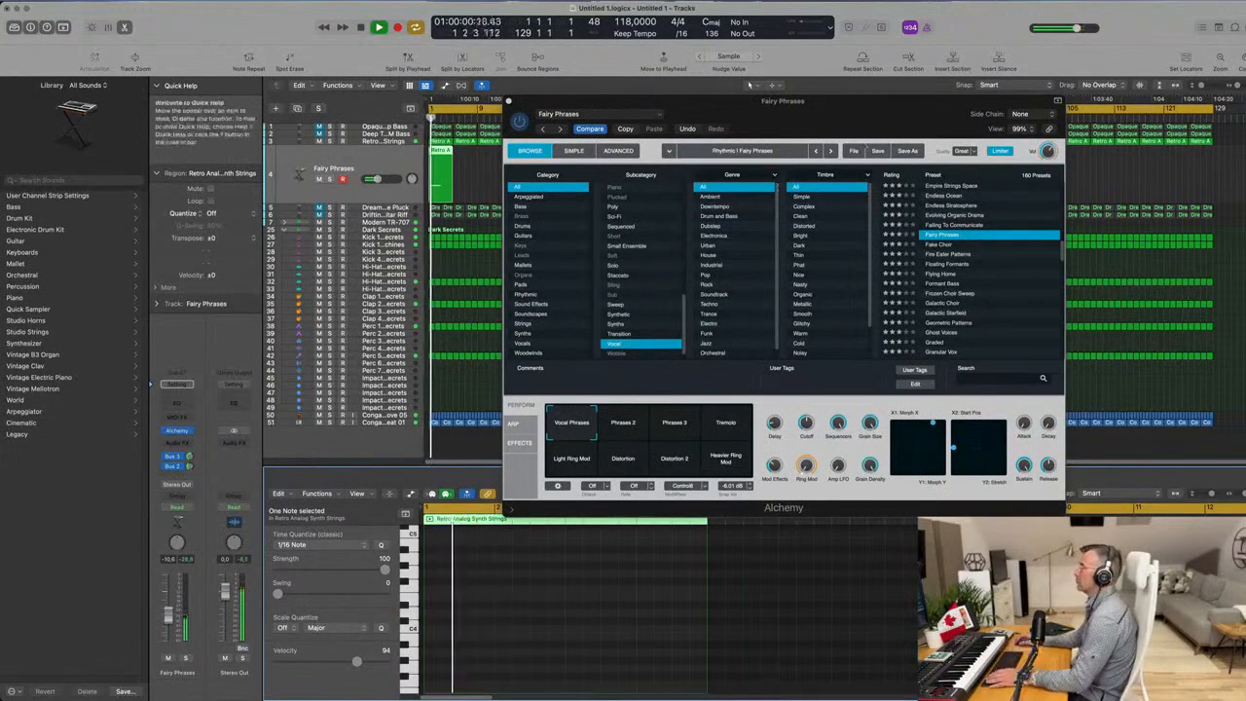
mouse_move(900, 113)
mouse_down()
mouse_move(1056, 57)
mouse_move(869, 105)
mouse_move(896, 105)
mouse_up()
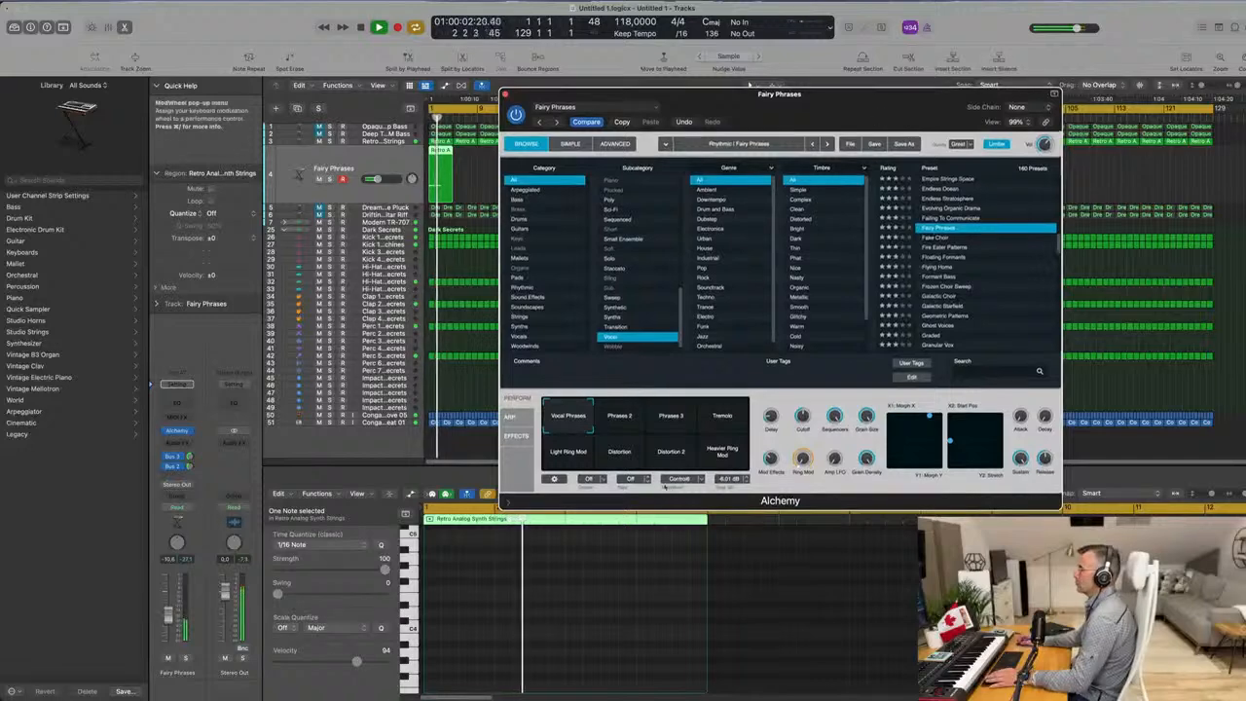
key(space)
click(617, 418)
key(space)
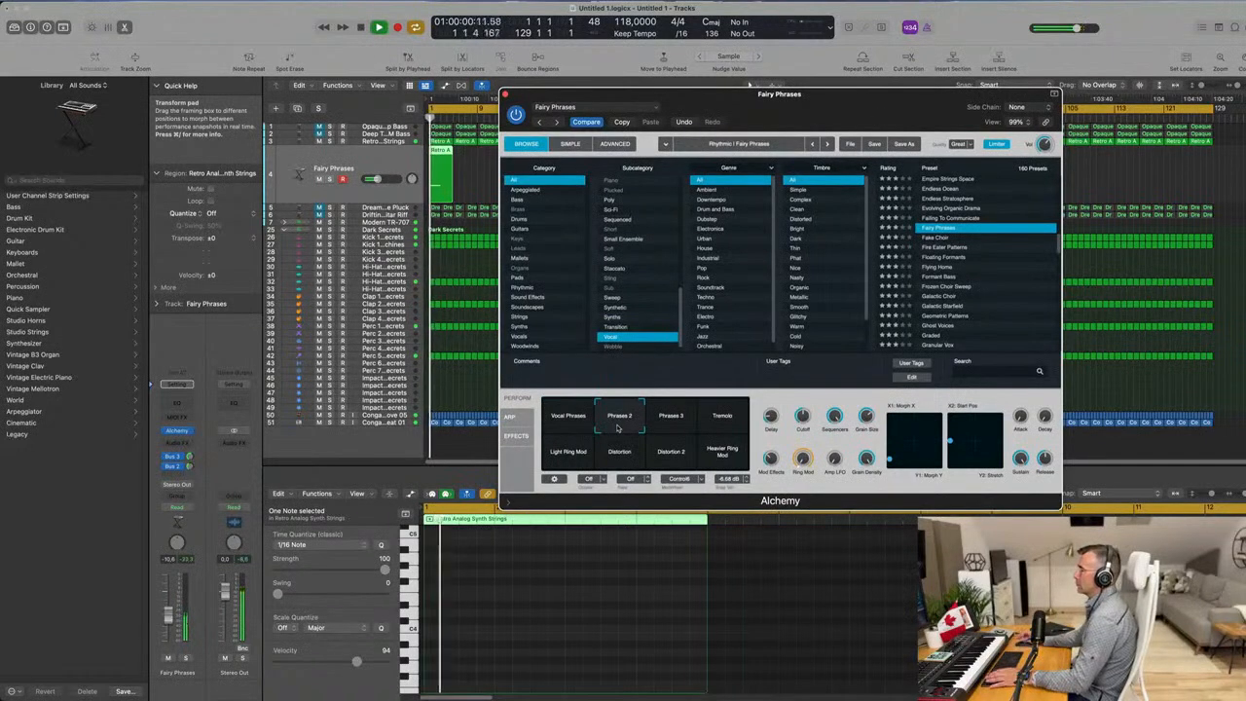
Copy the region on the Fairy Phrases track so that four consecutive copies run from bar 1 to bar 17.
drag(828, 107, 857, 352)
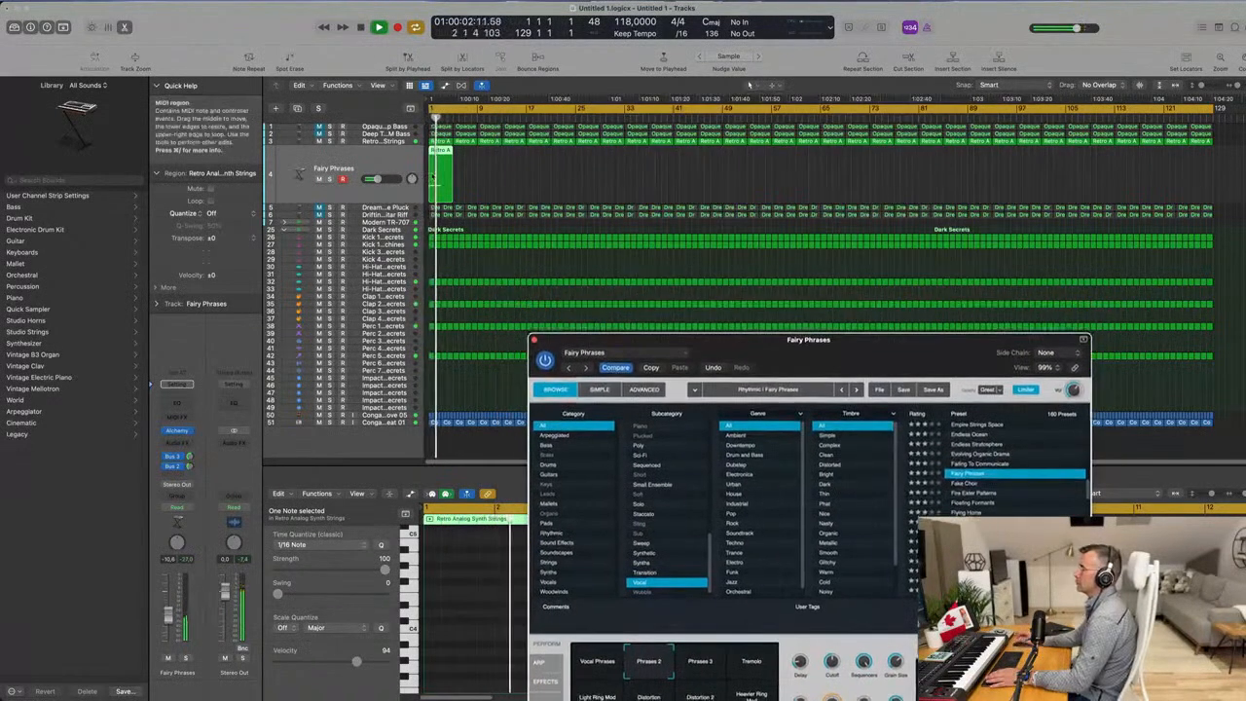
click(516, 173)
click(442, 179)
key(space)
key(space)
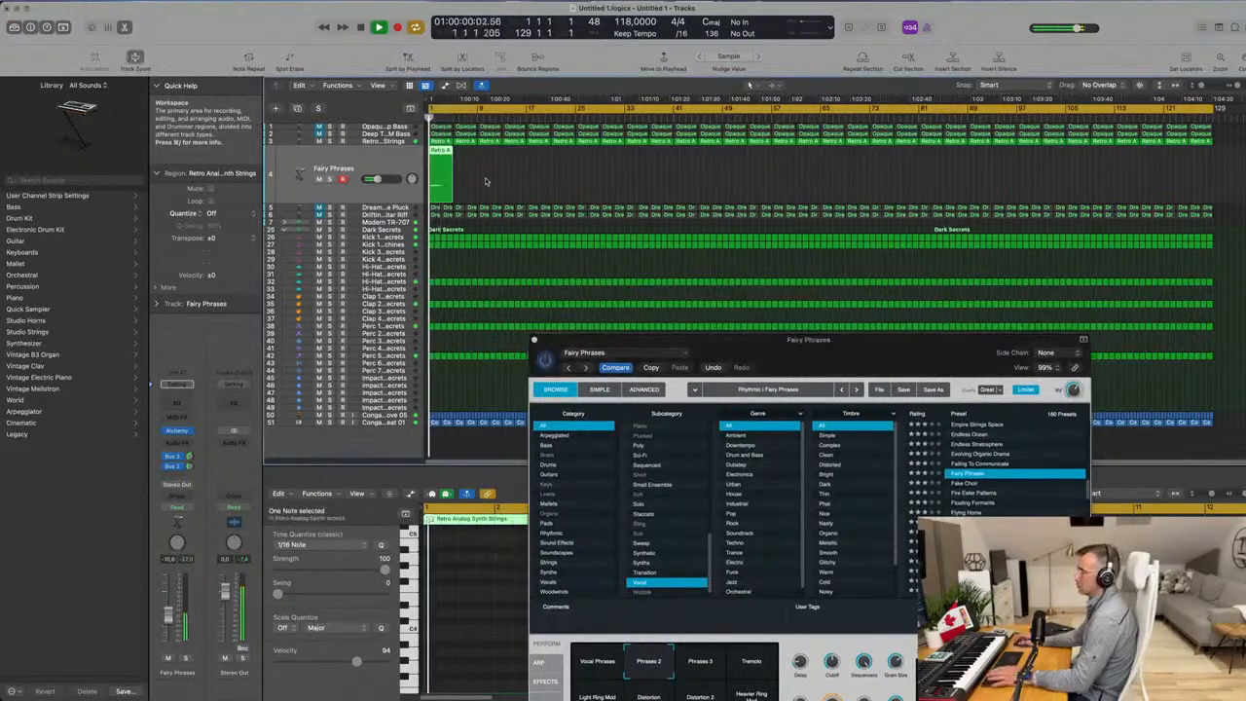
drag(499, 179, 440, 185)
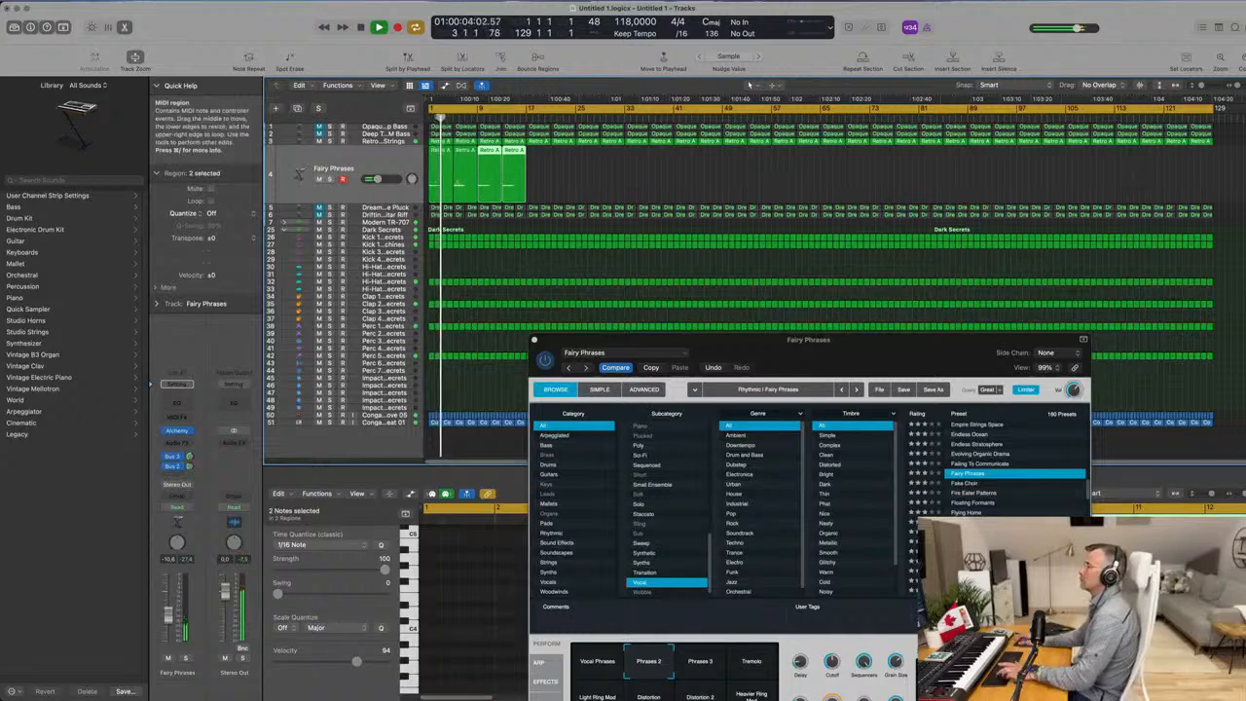
drag(416, 183, 414, 183)
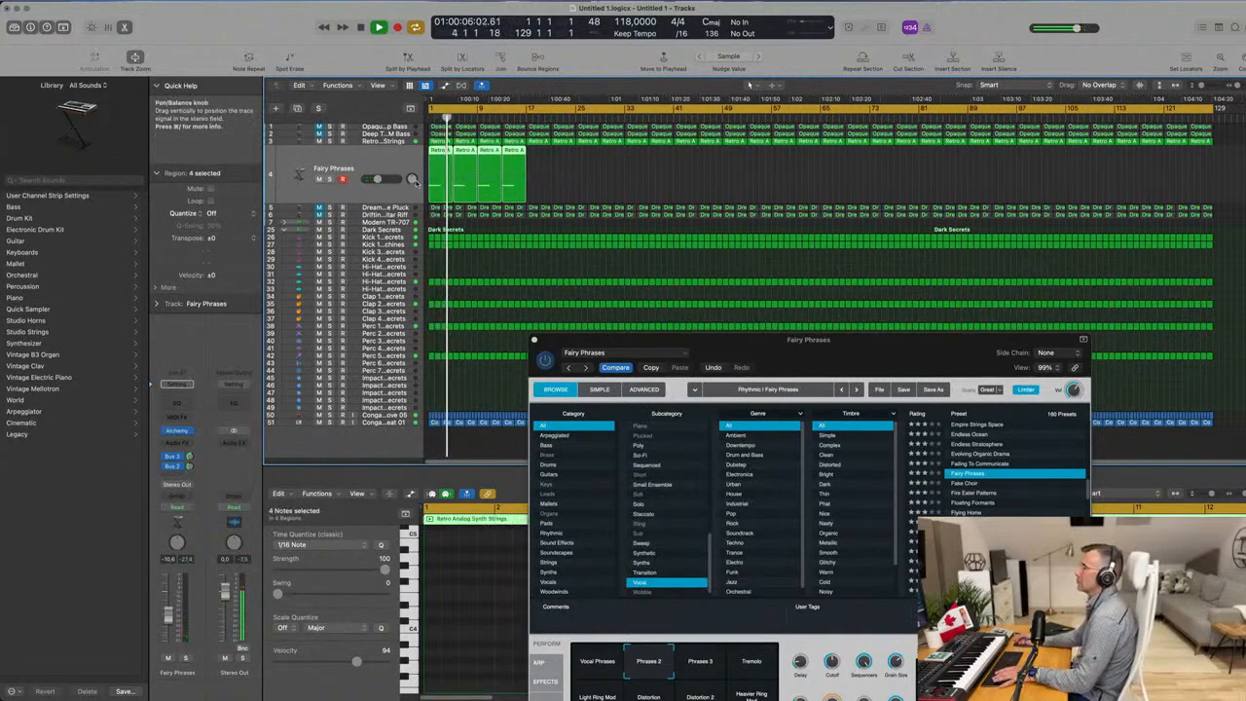
key(Return)
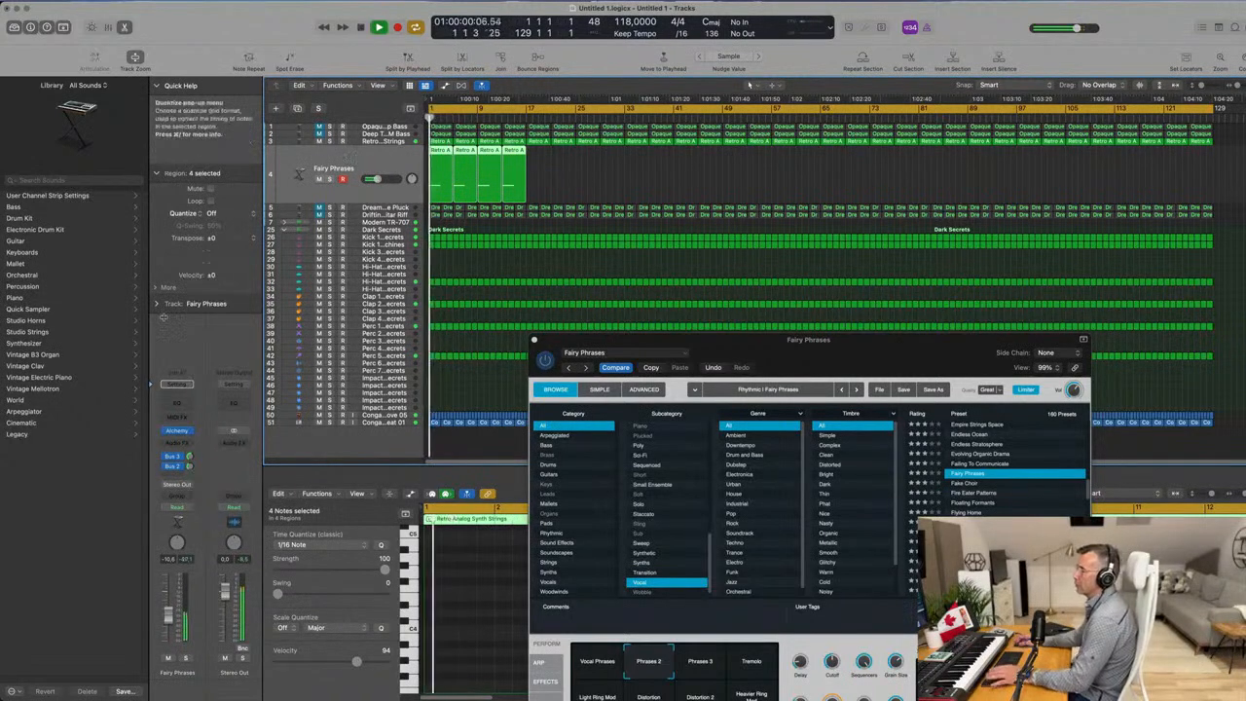
Add a Bus 9 send to the Fairy Phrases track and insert a stereo Delay Designer on its aux channel.
click(171, 474)
mouse_move(175, 489)
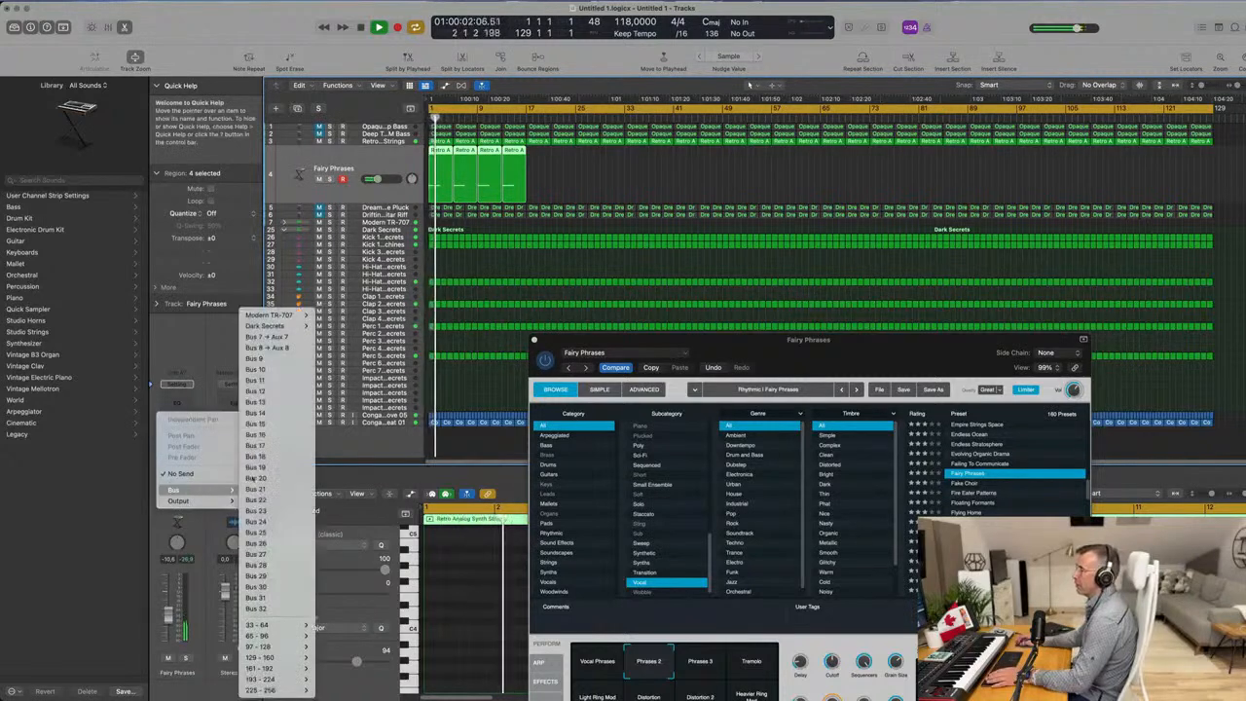
click(291, 357)
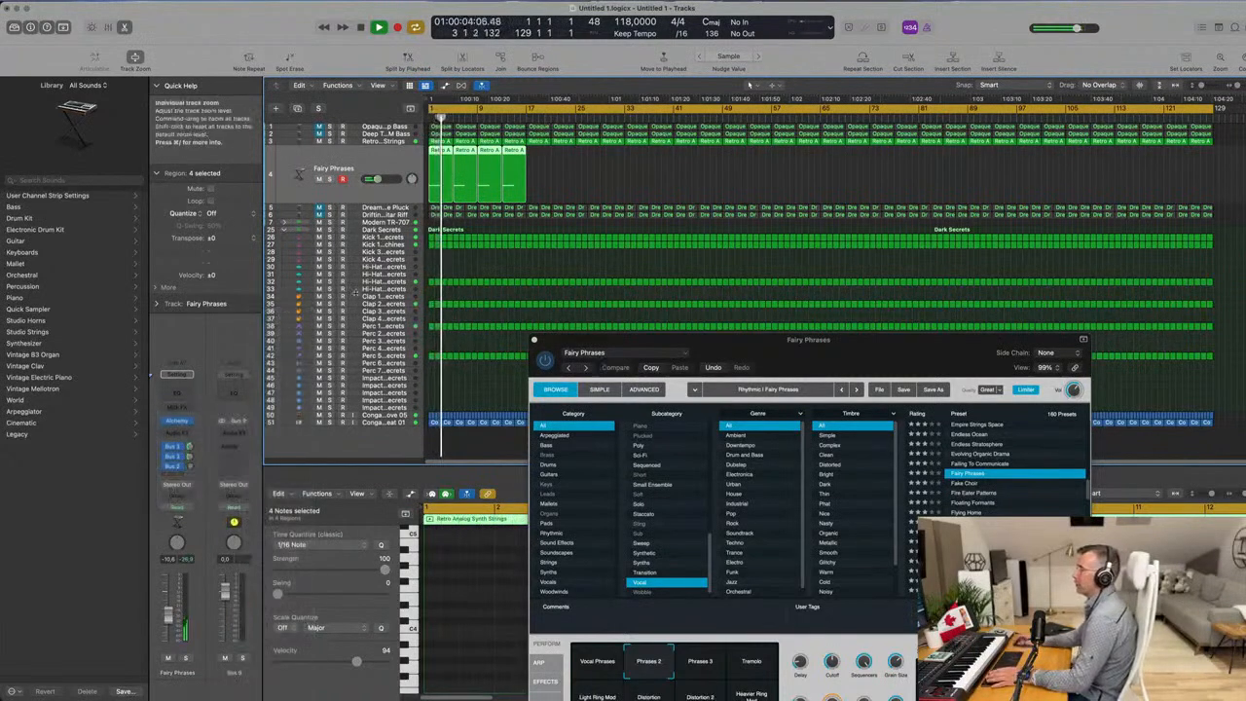
click(233, 433)
mouse_move(250, 493)
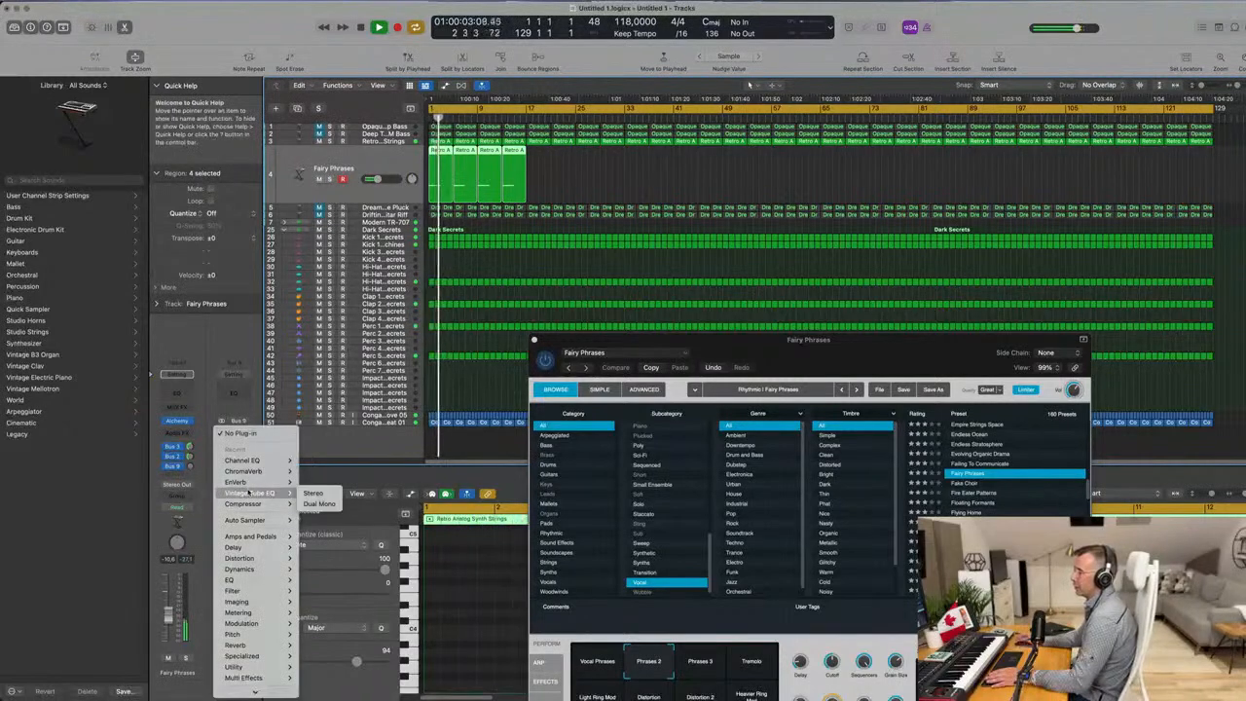
mouse_move(234, 547)
mouse_move(389, 479)
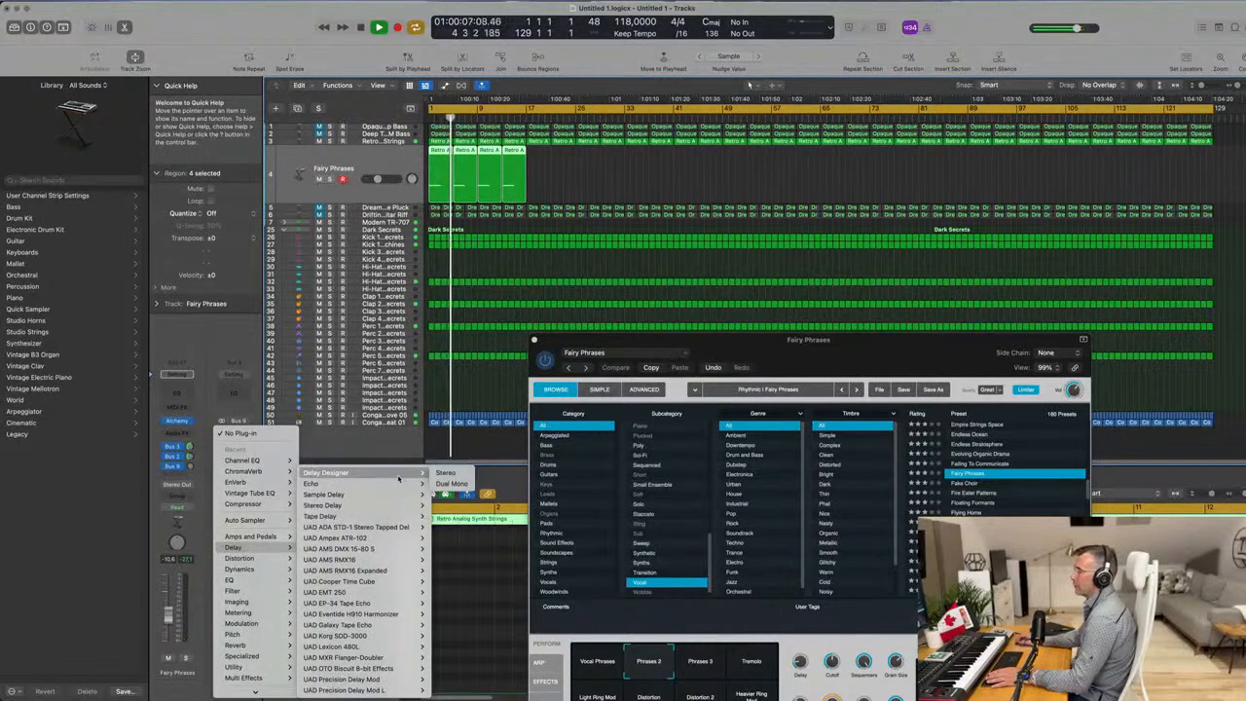
click(444, 473)
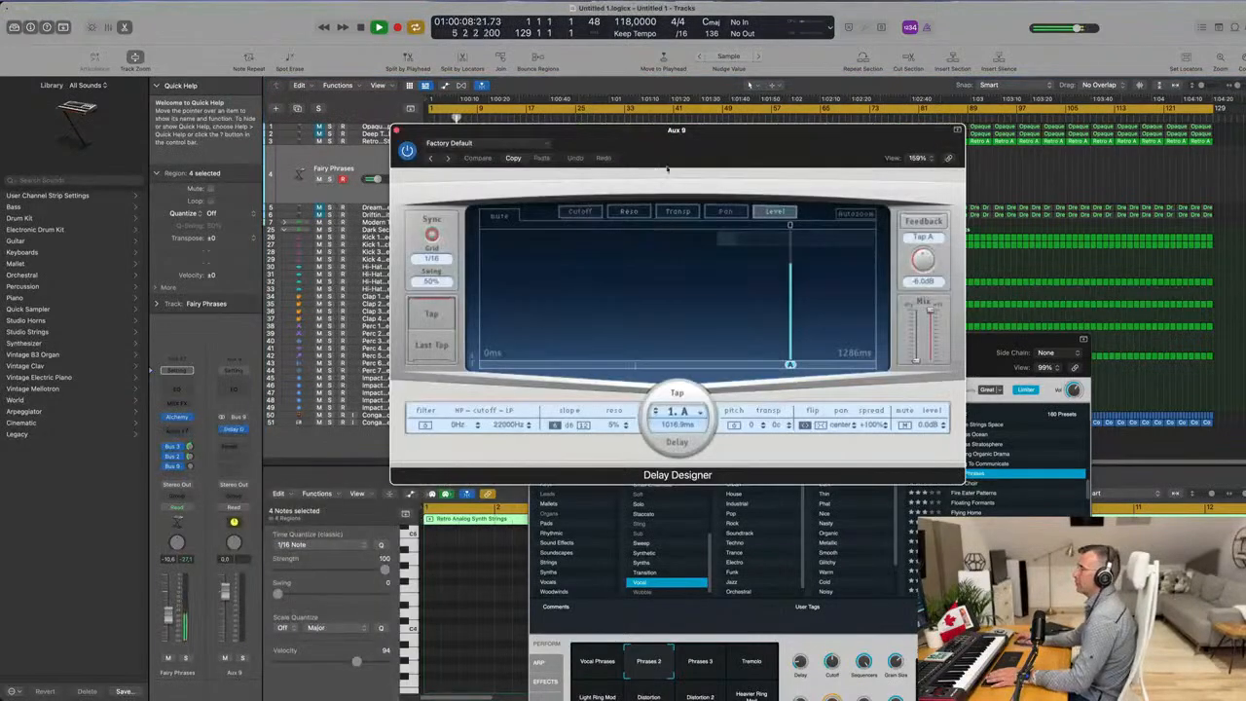
Load the 1/4 Slow Pan preset in Delay Designer and raise the Fairy Phrases track's Bus 9 send level.
drag(825, 175, 860, 182)
click(604, 179)
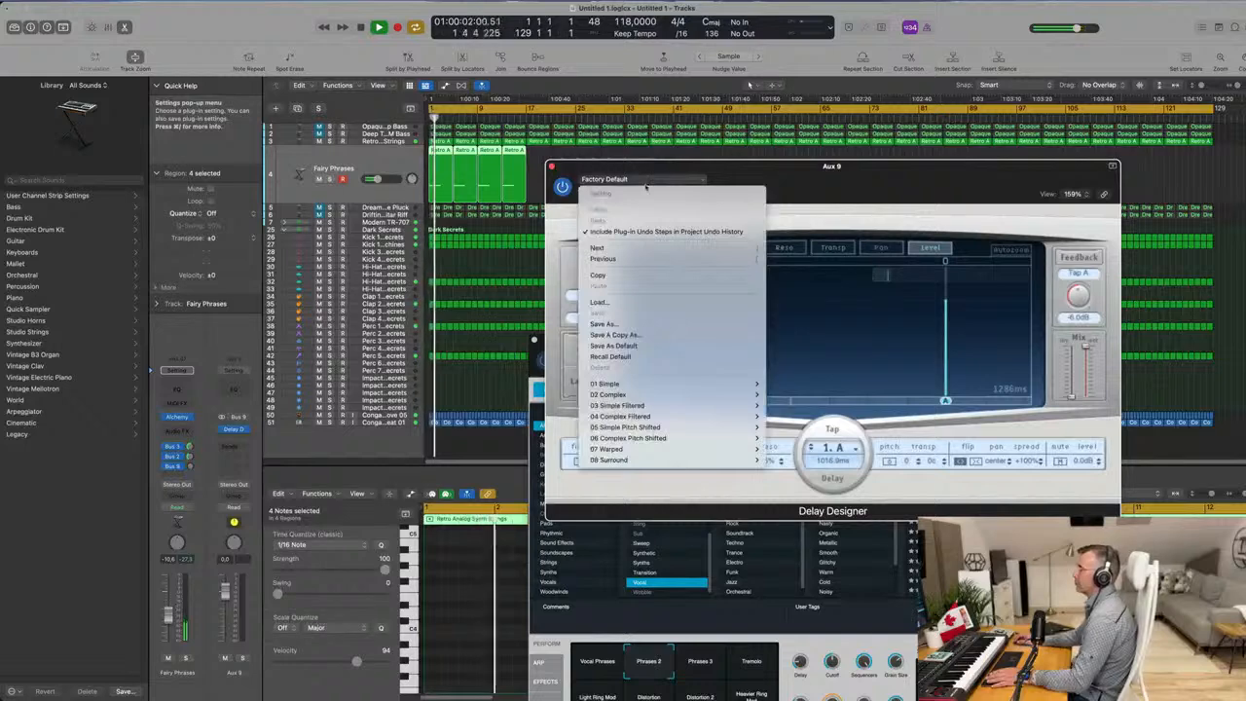
mouse_move(701, 384)
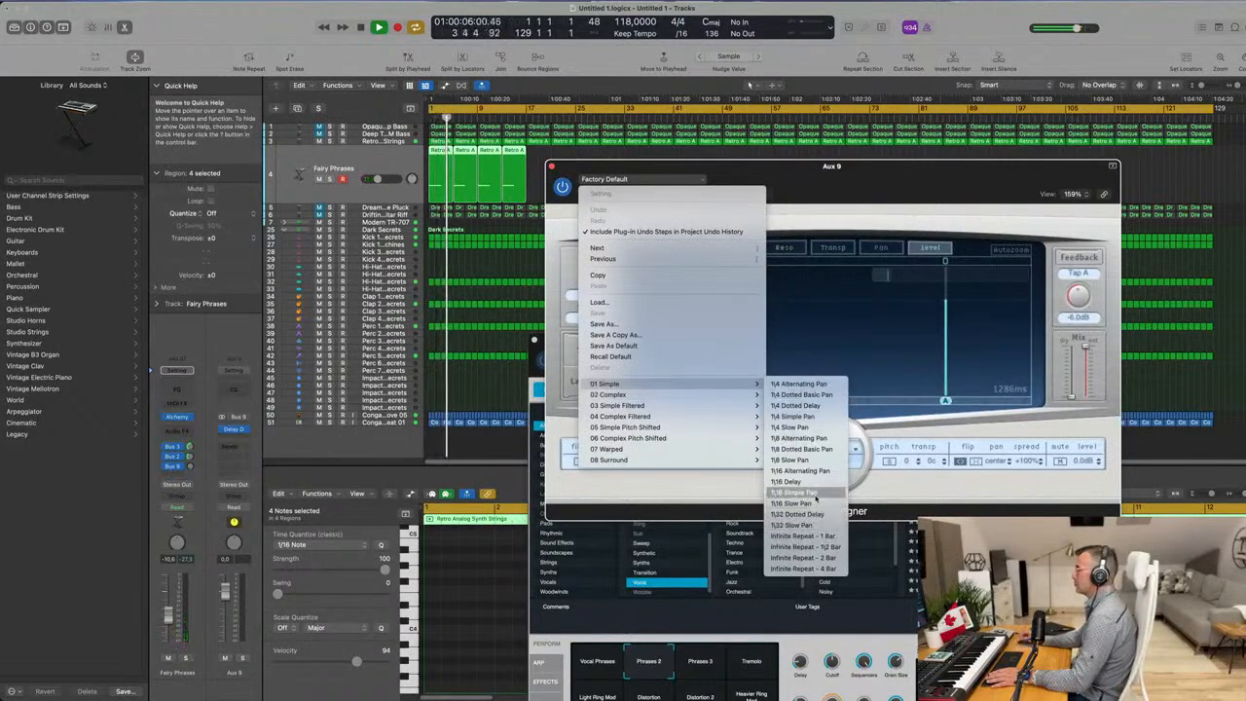
click(830, 431)
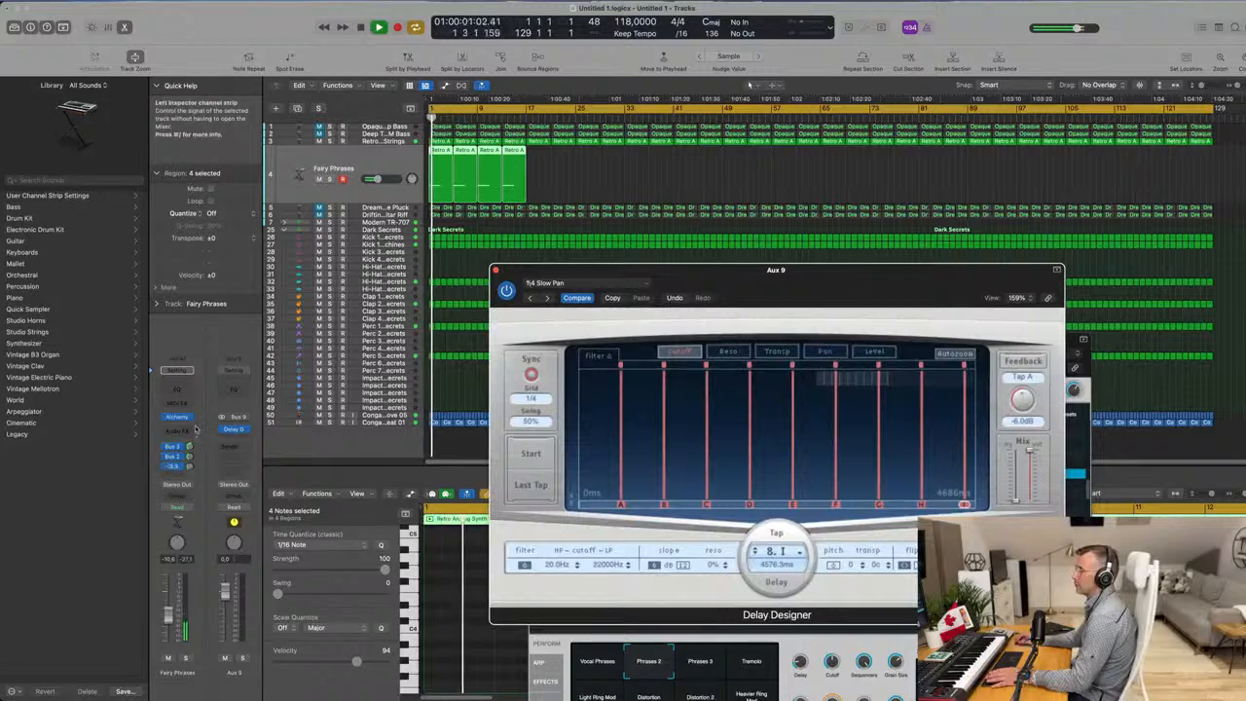
drag(191, 466, 192, 461)
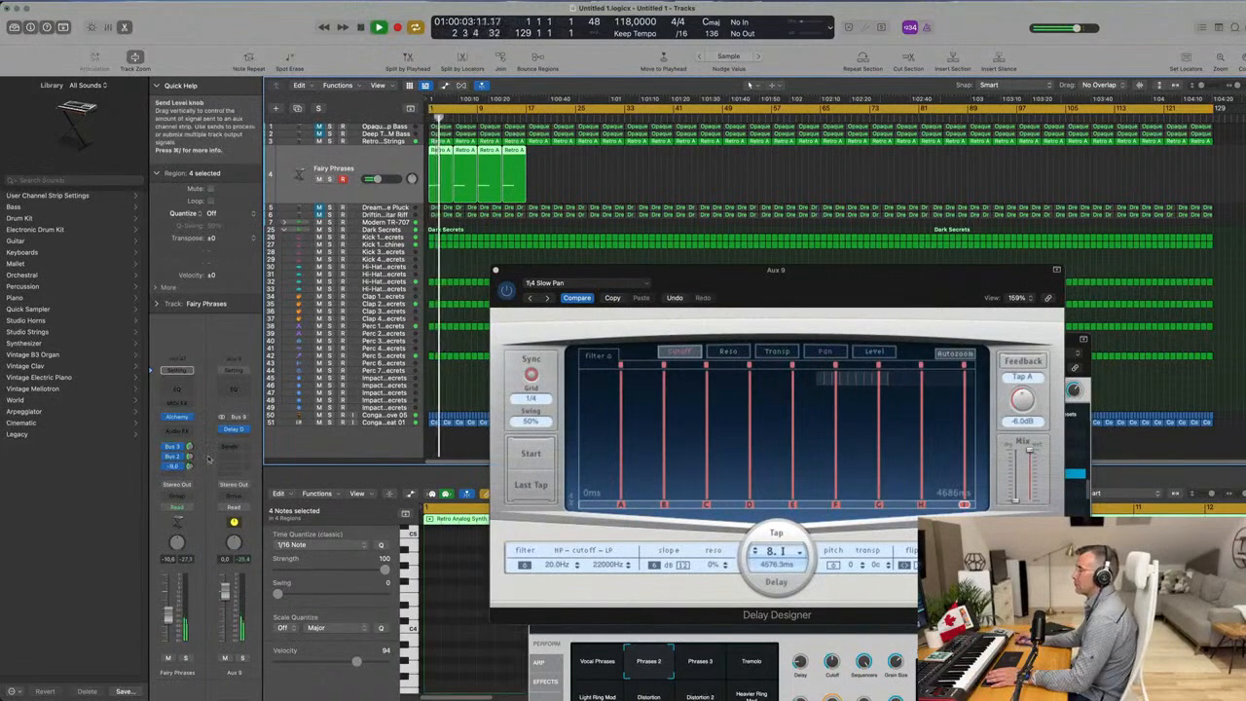
Try the Delay Designer presets 1/8 Alternating Pan, 1/4 Dotted Delay, 1/4 Alternating Pan, Tumbler Delay and Double Time.
drag(728, 273, 570, 291)
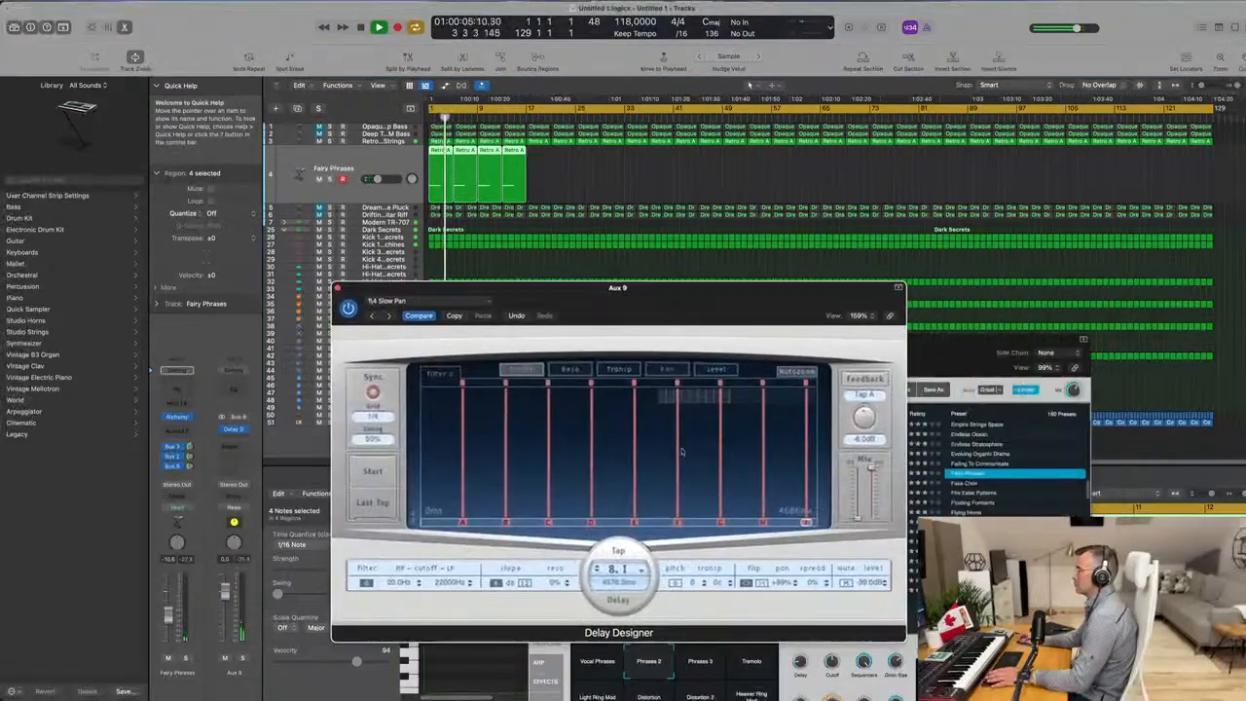
click(389, 315)
drag(577, 299, 560, 293)
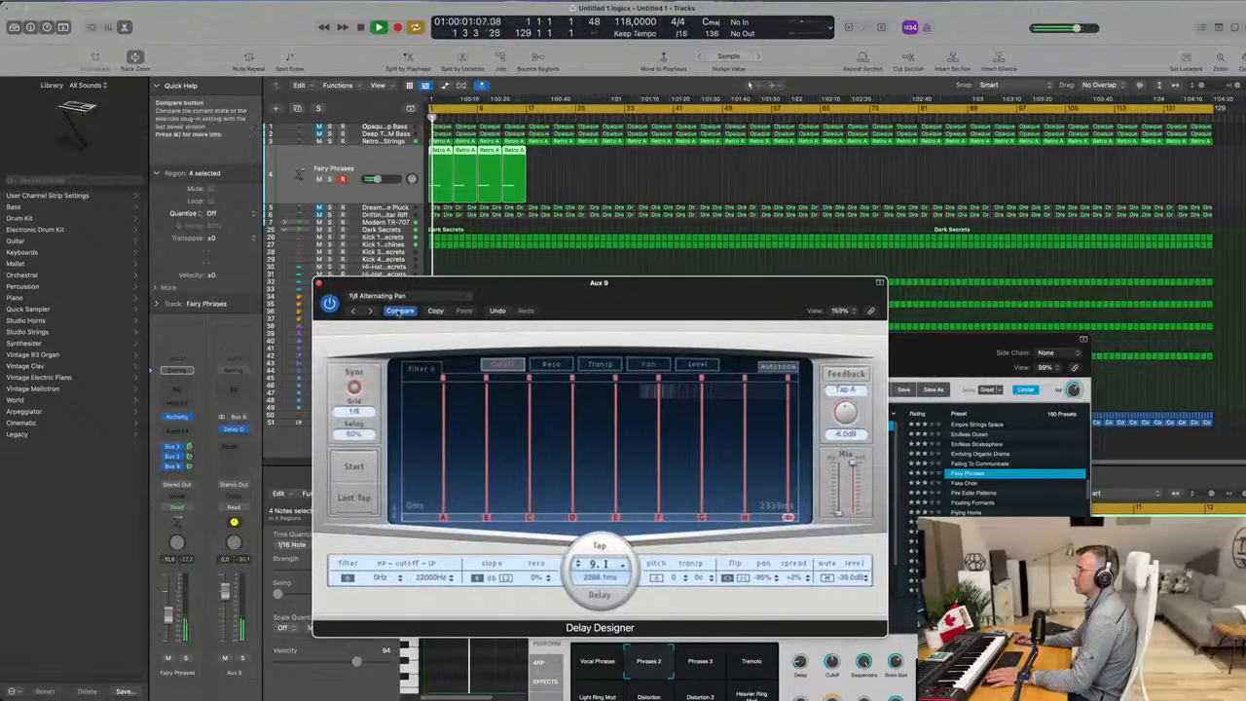
click(355, 312)
click(354, 311)
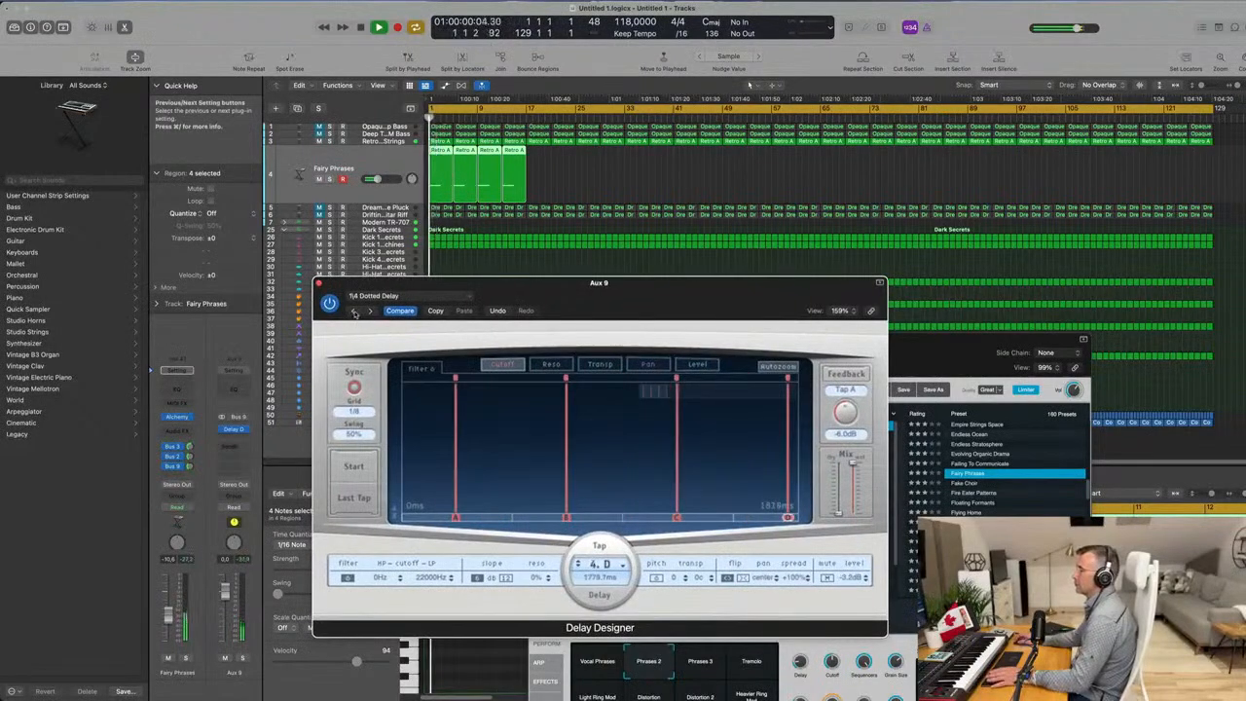
click(354, 311)
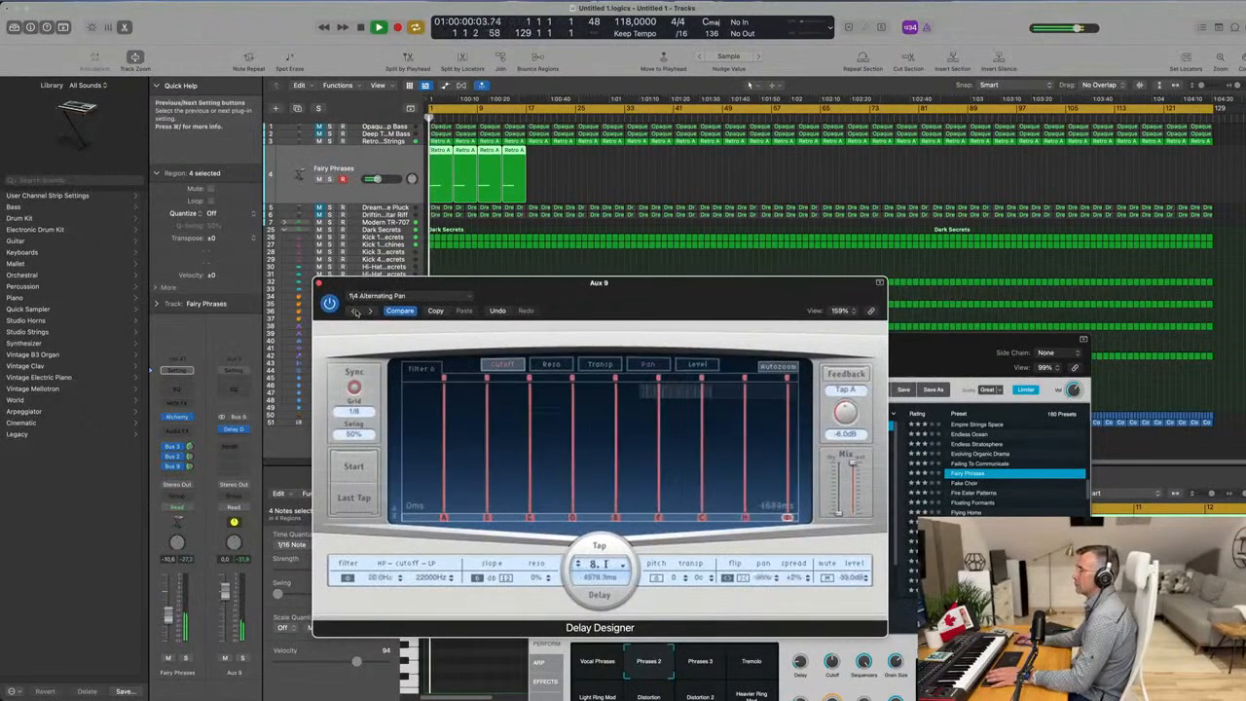
click(354, 312)
click(384, 295)
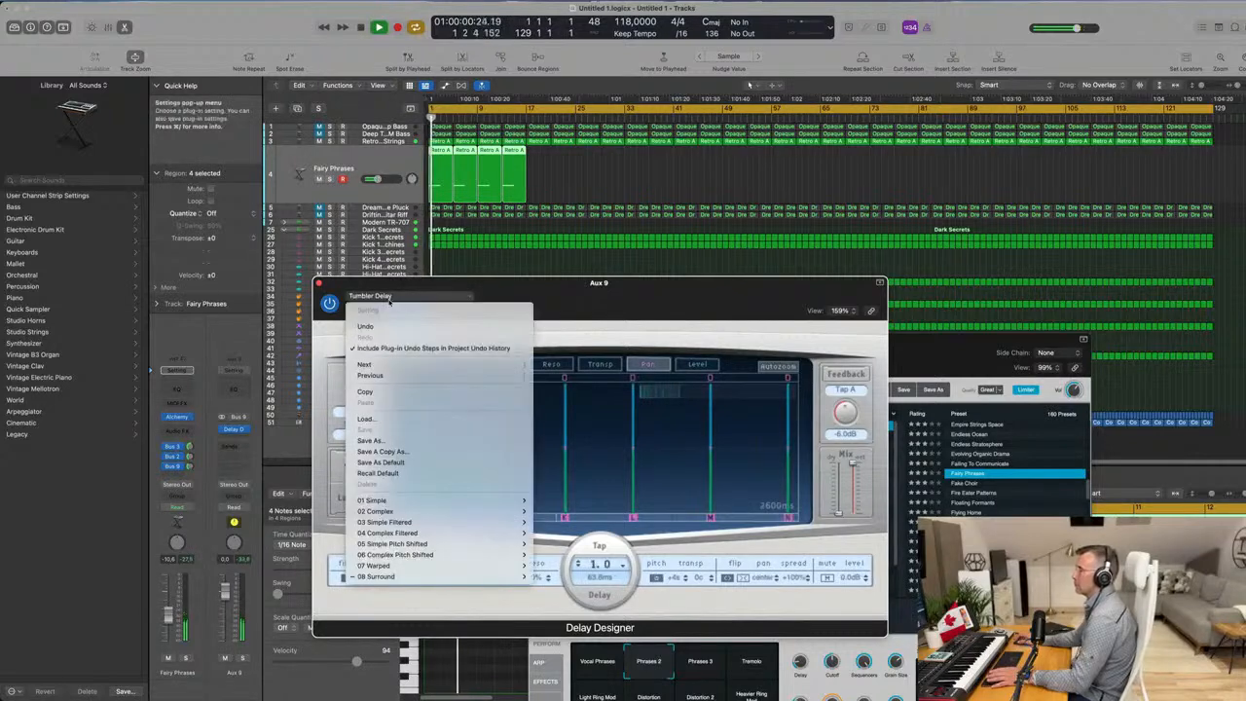
mouse_move(411, 503)
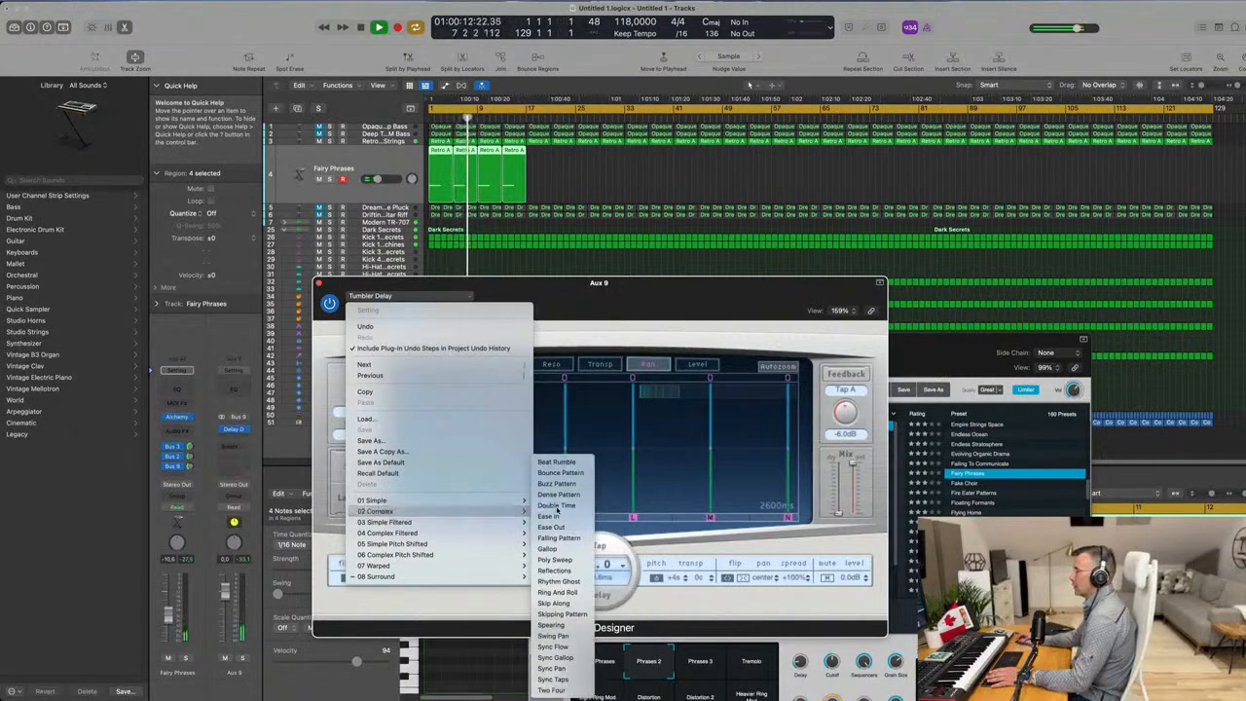
click(556, 505)
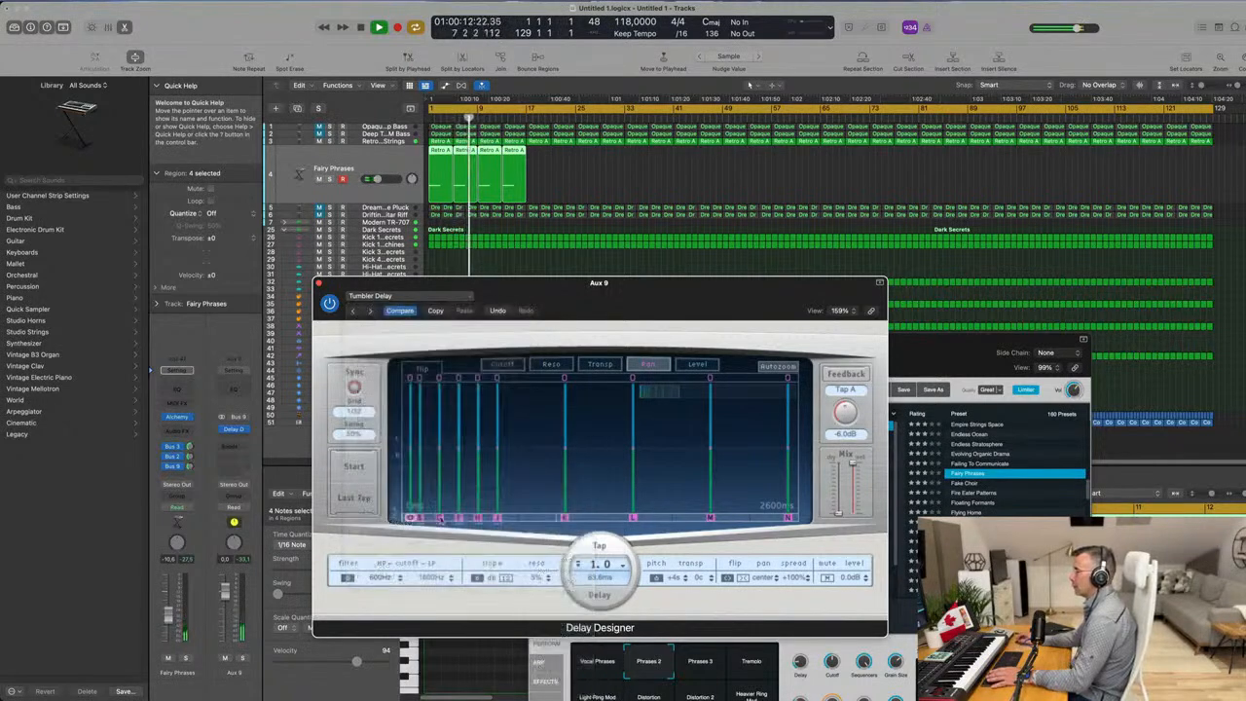
Load the 1/4 Dotted Filter Pan preset in Delay Designer and raise the Bus 9 send to about -3 dB.
click(409, 295)
mouse_move(493, 525)
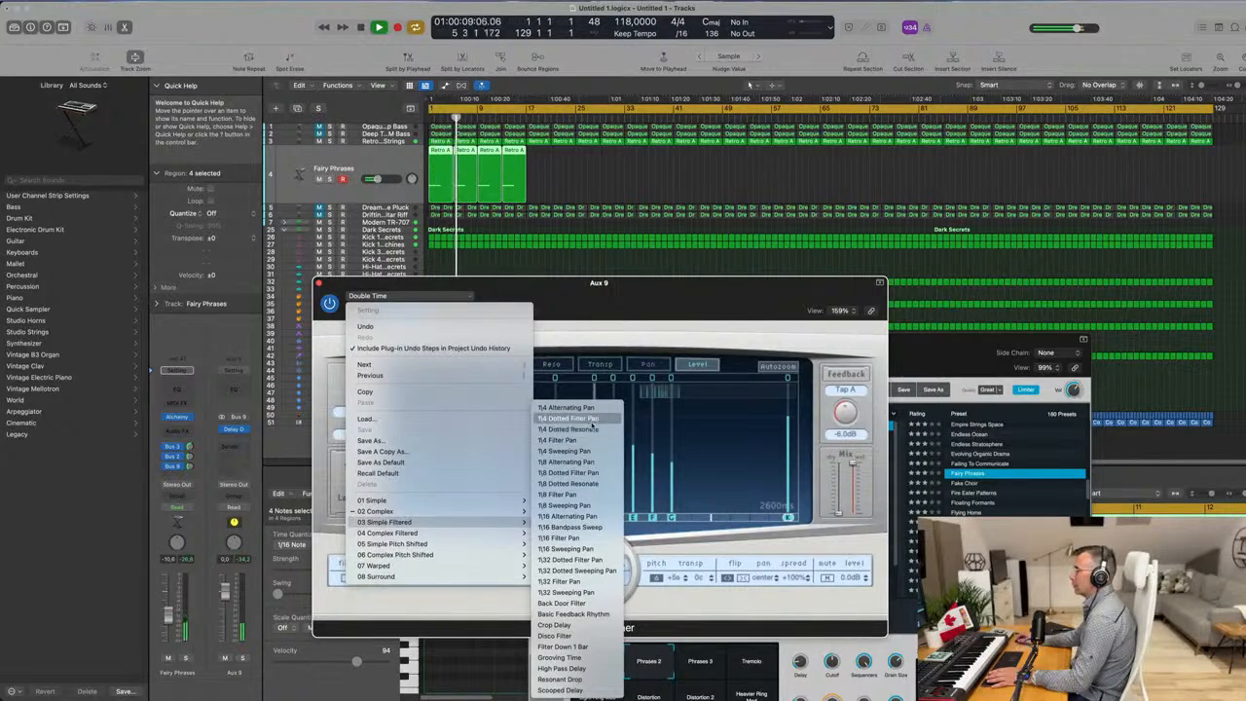
click(591, 425)
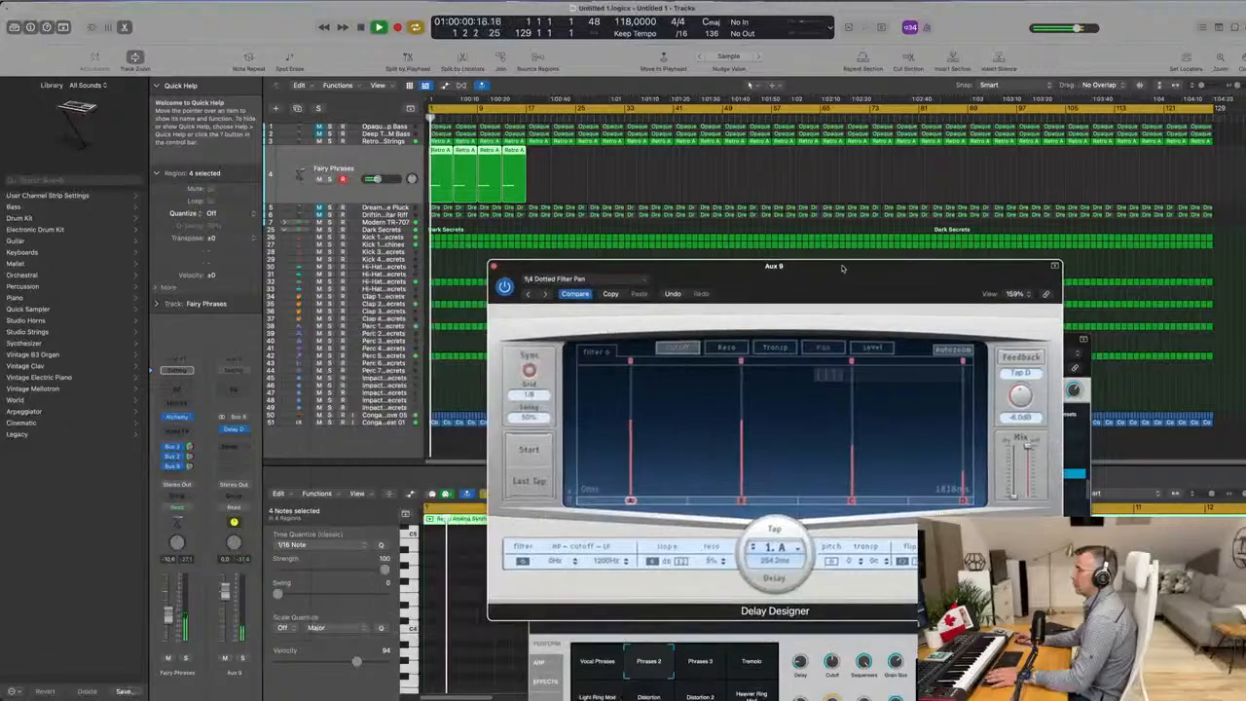
drag(189, 466, 190, 462)
key(Return)
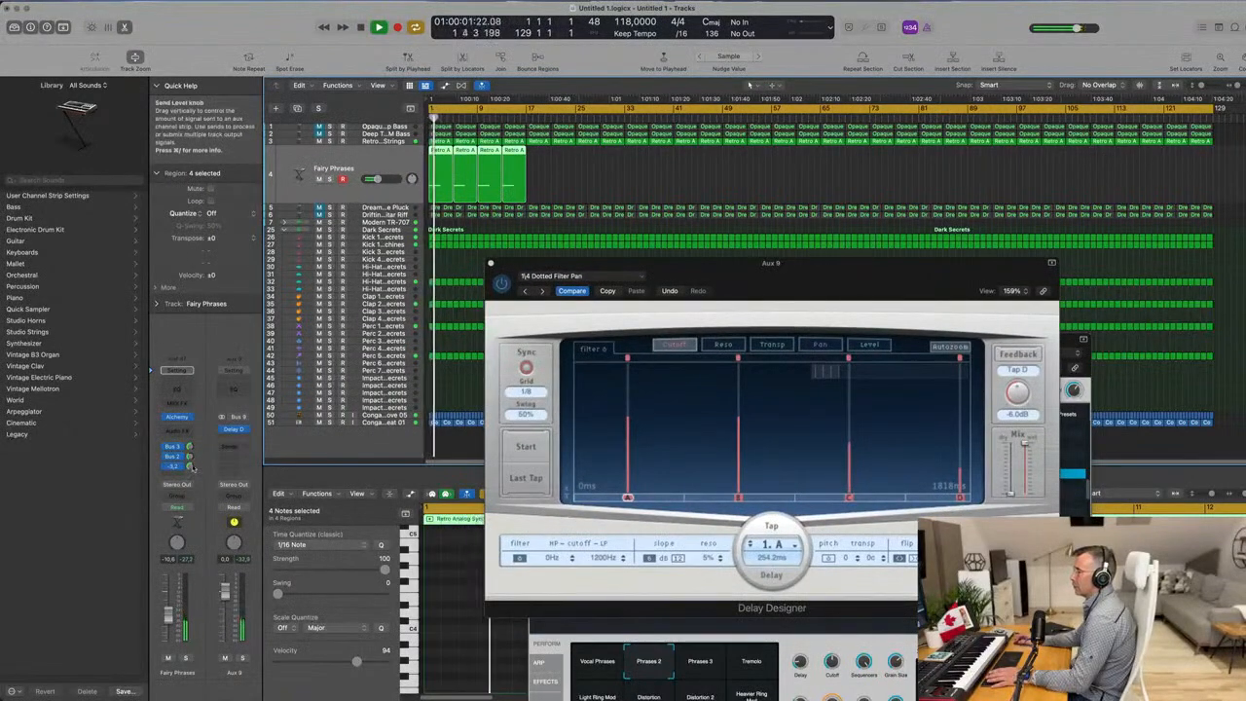
Stop playback and close the Delay Designer window.
drag(849, 290, 672, 314)
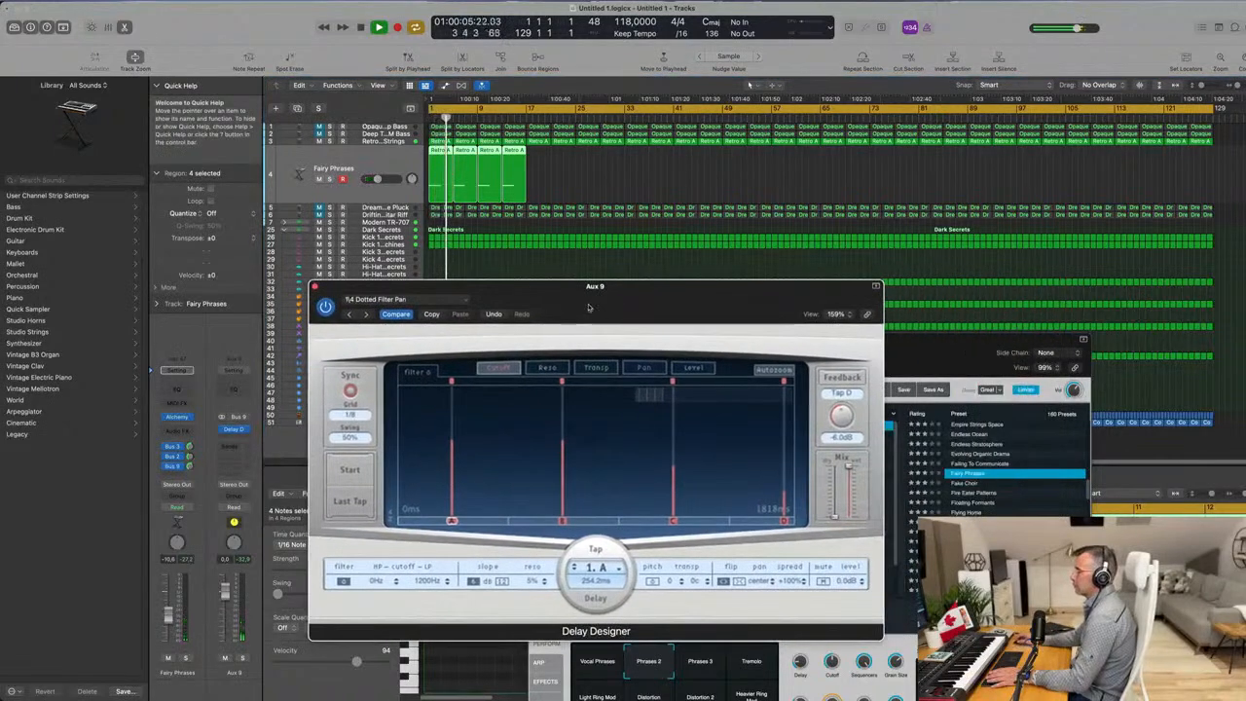
drag(496, 296, 806, 319)
key(Return)
drag(600, 181, 443, 187)
key(space)
click(576, 341)
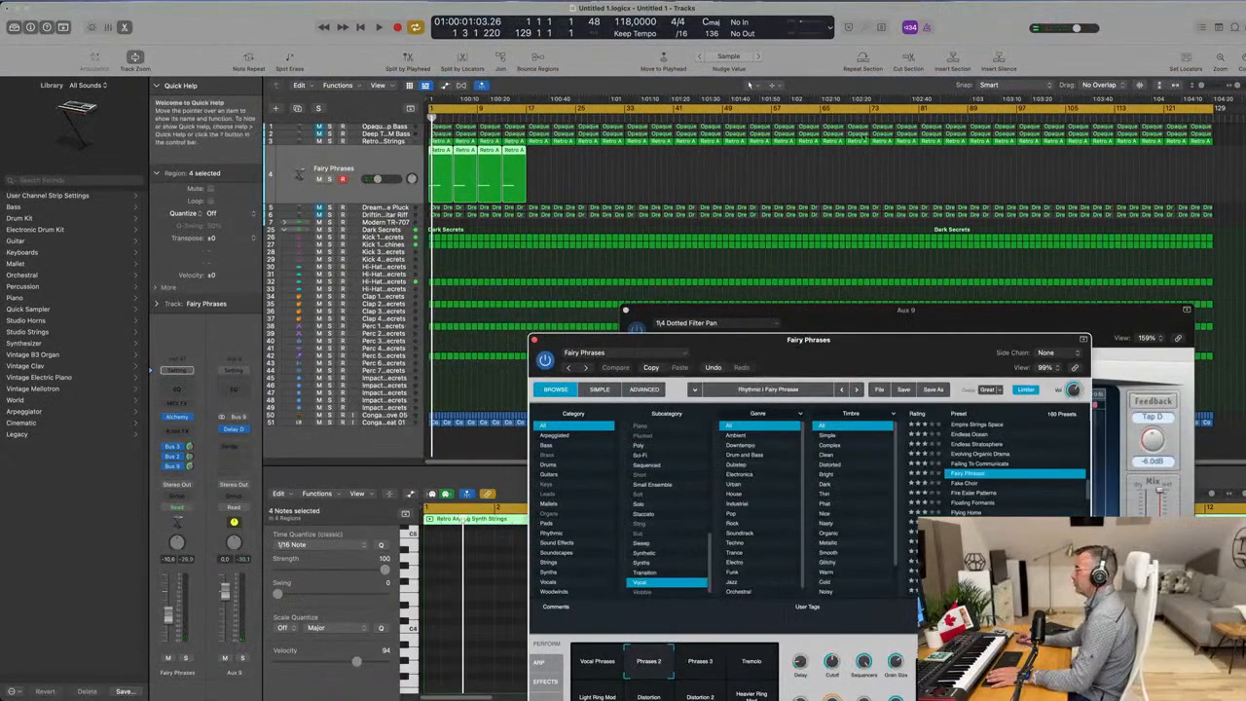
drag(782, 312, 752, 167)
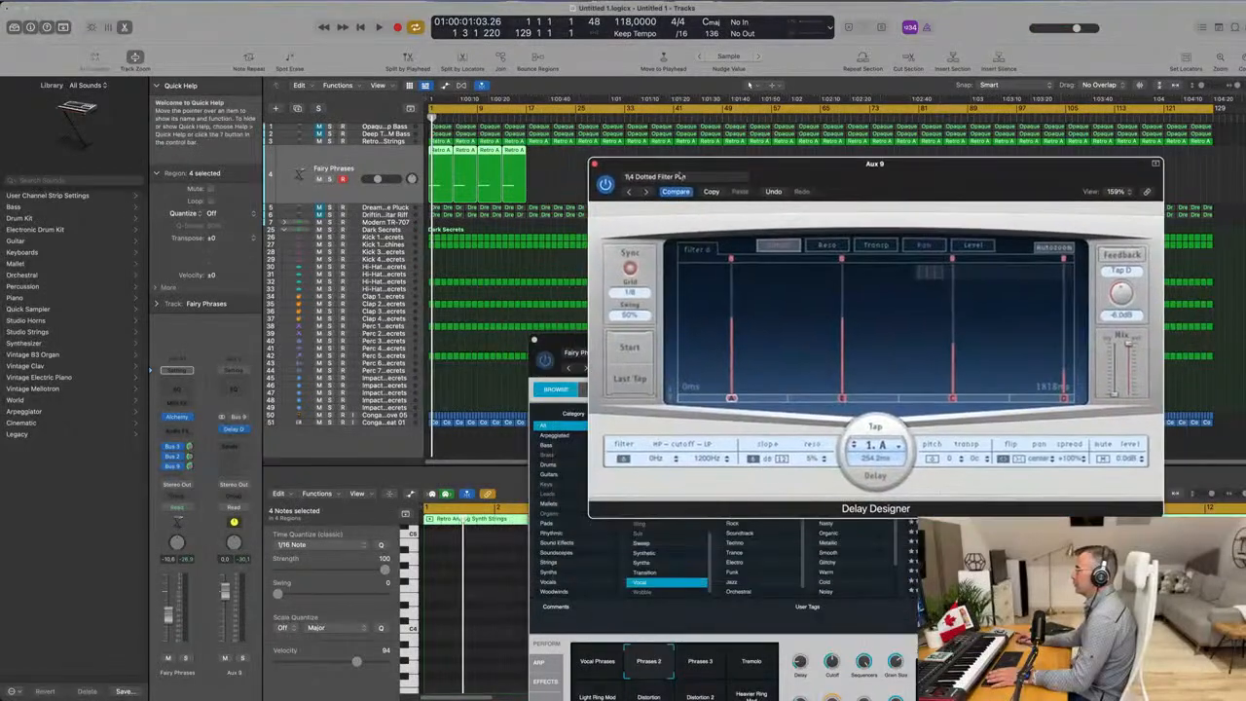
click(597, 165)
Bring the whole Alchemy window into view and switch Fairy Phrases to the Phrases 3 snapshot during playback.
drag(804, 350, 825, 169)
key(space)
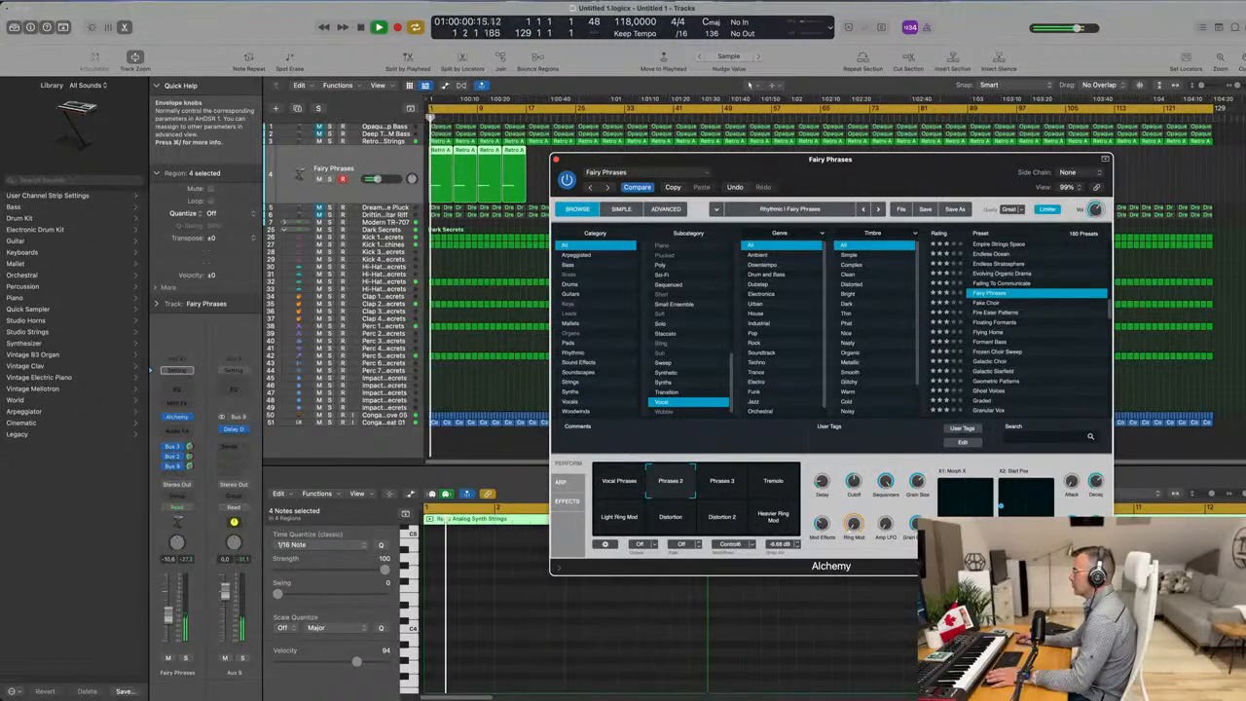
click(719, 483)
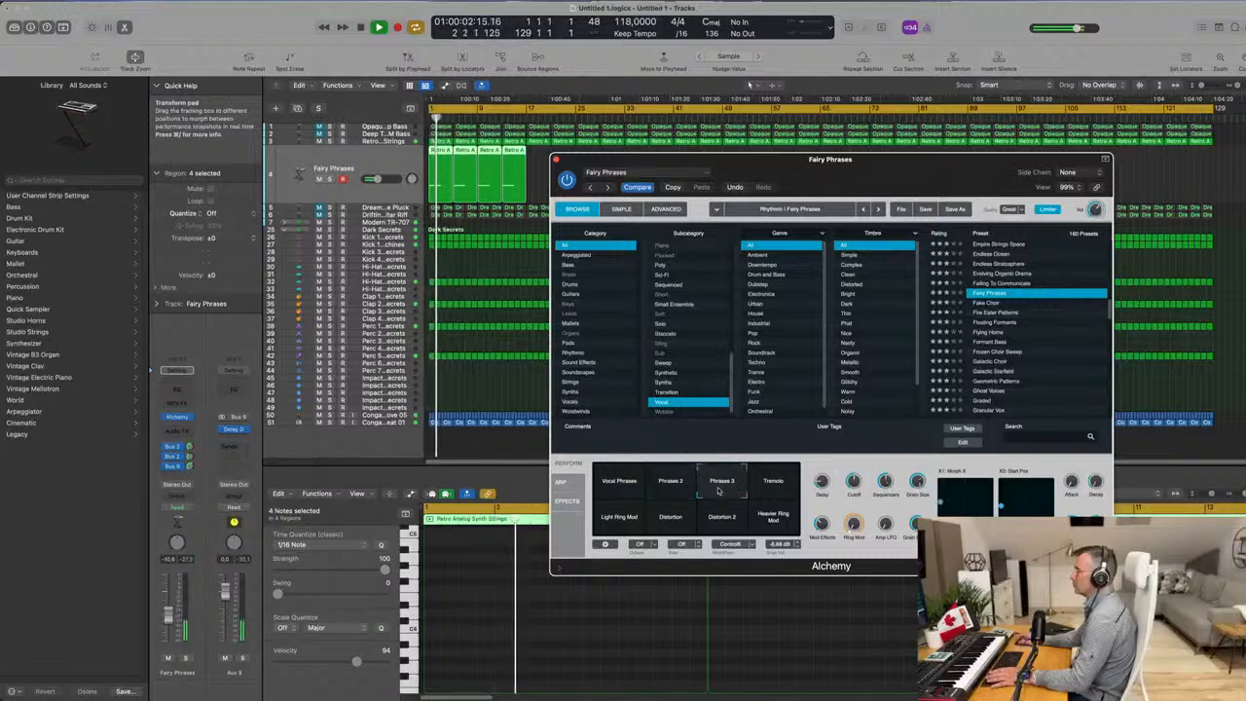
Try the Tremolo snapshot of Fairy Phrases, switch to Light Ring Mod, and reposition the Alchemy window.
click(770, 483)
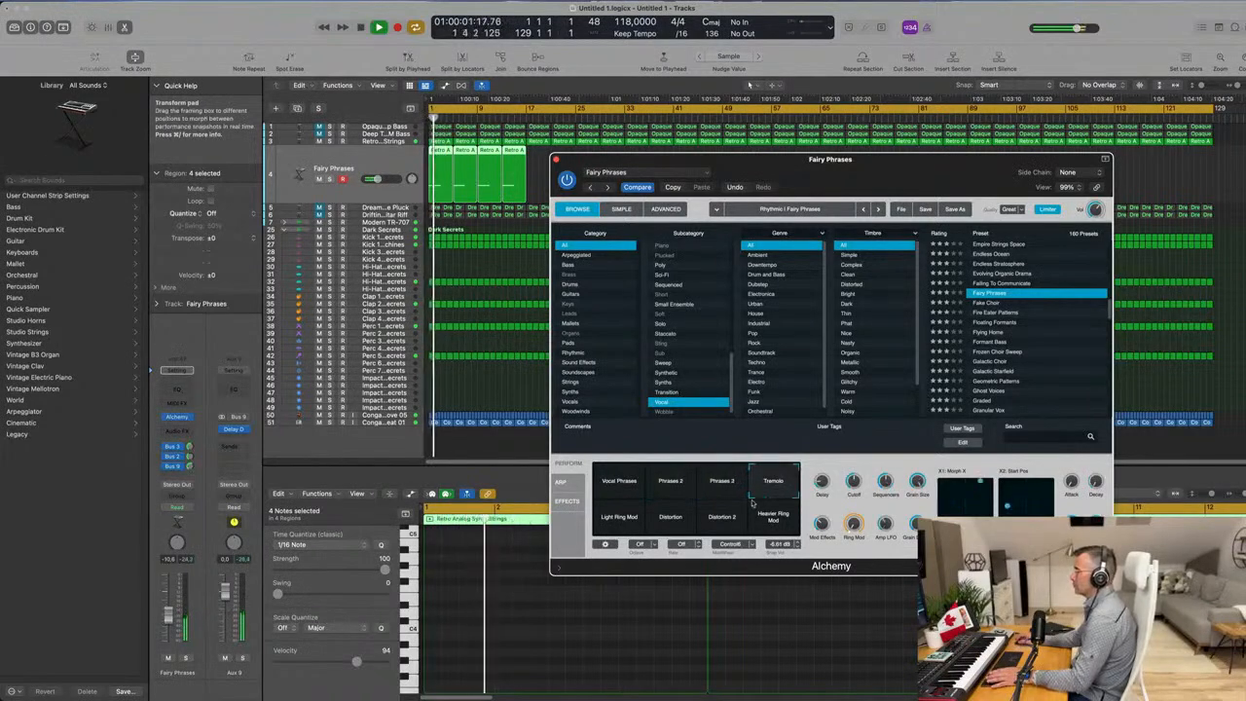
click(622, 521)
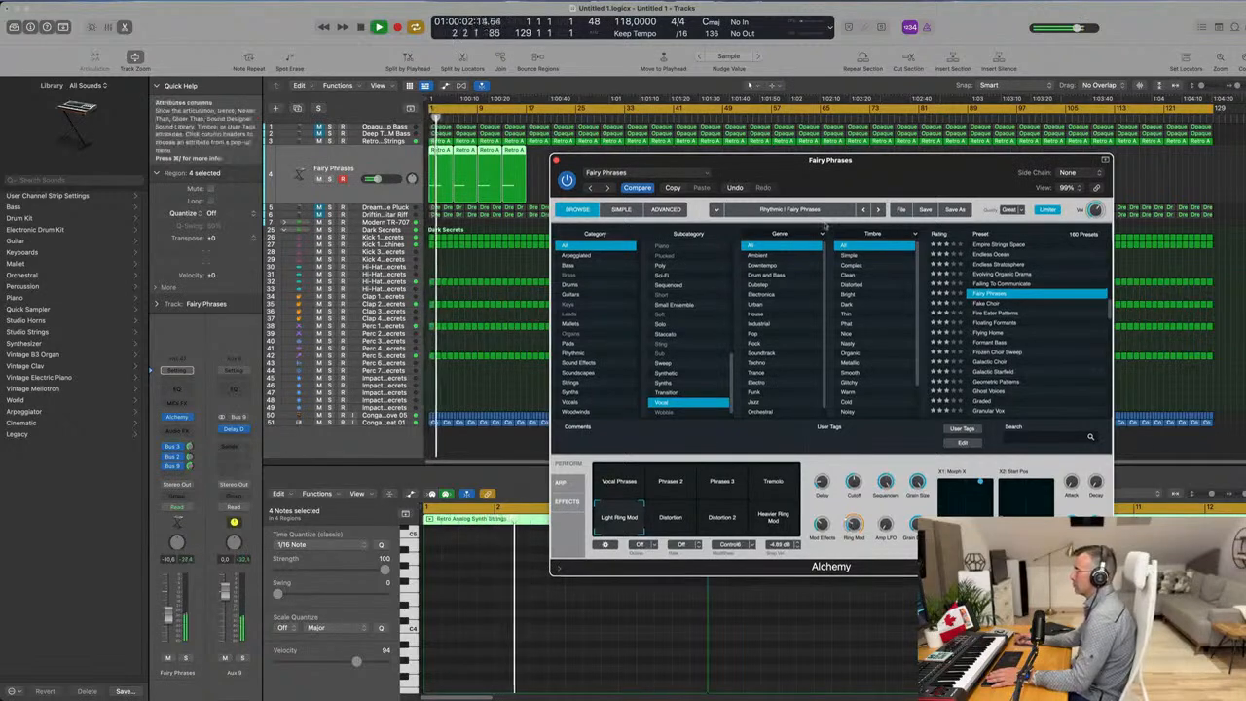
drag(855, 172, 915, 209)
click(591, 177)
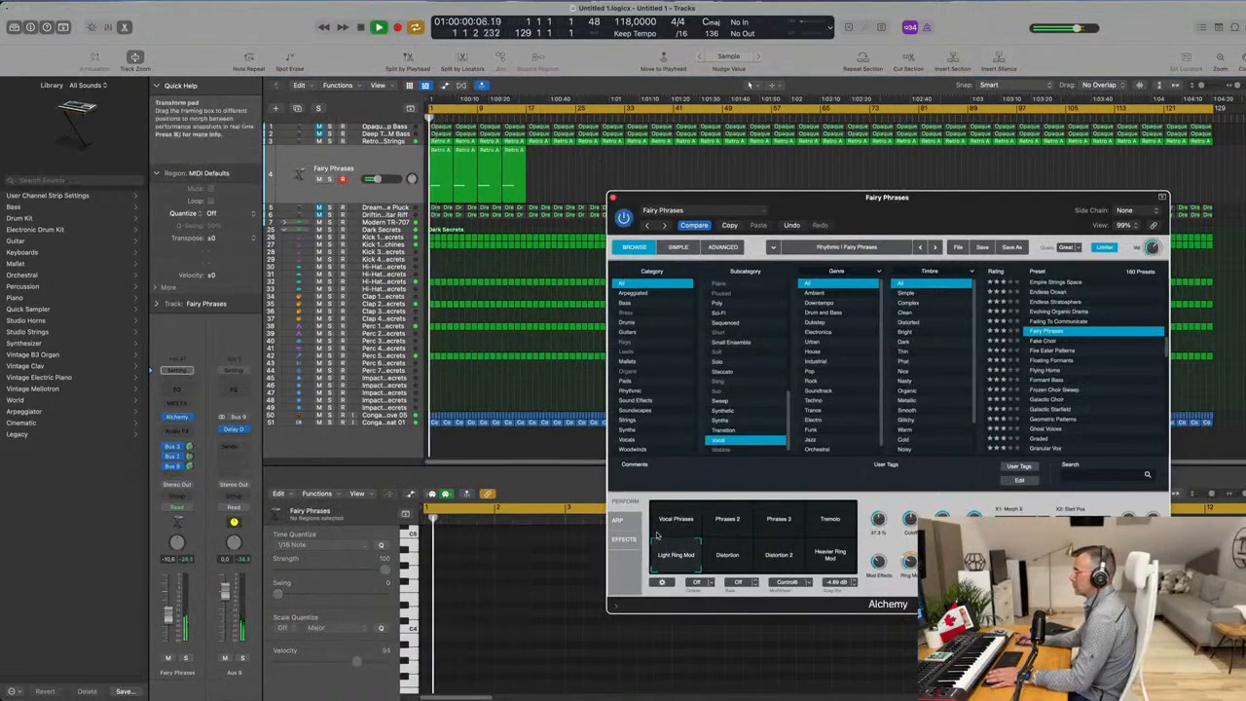
Show Alchemy's effects and raise the left and right feedback of its Delay to about 60%.
click(623, 539)
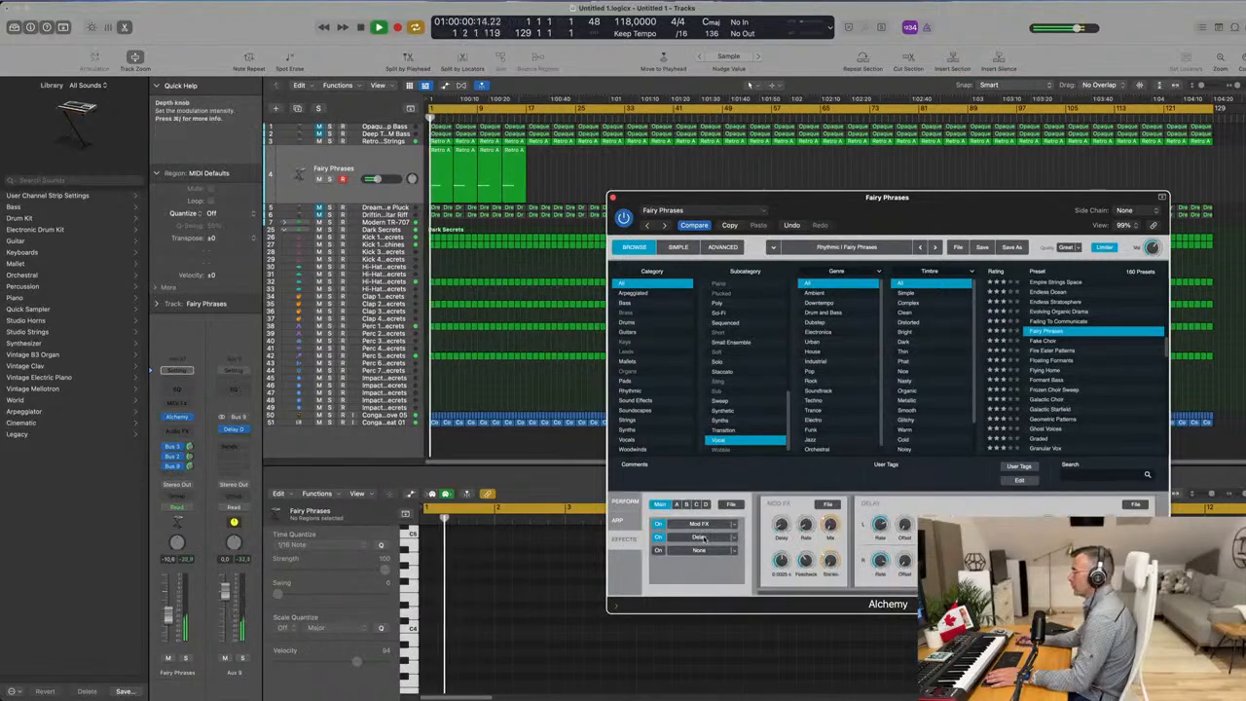
click(704, 538)
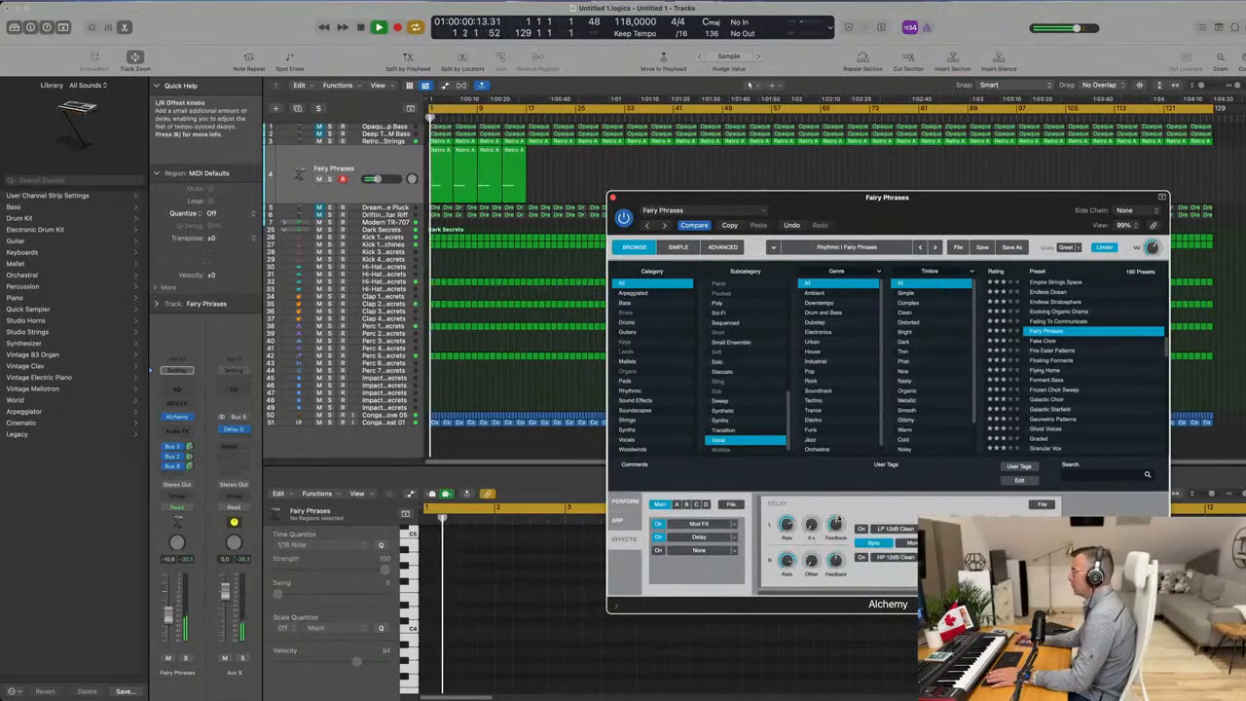
drag(836, 523, 842, 515)
drag(835, 560, 841, 552)
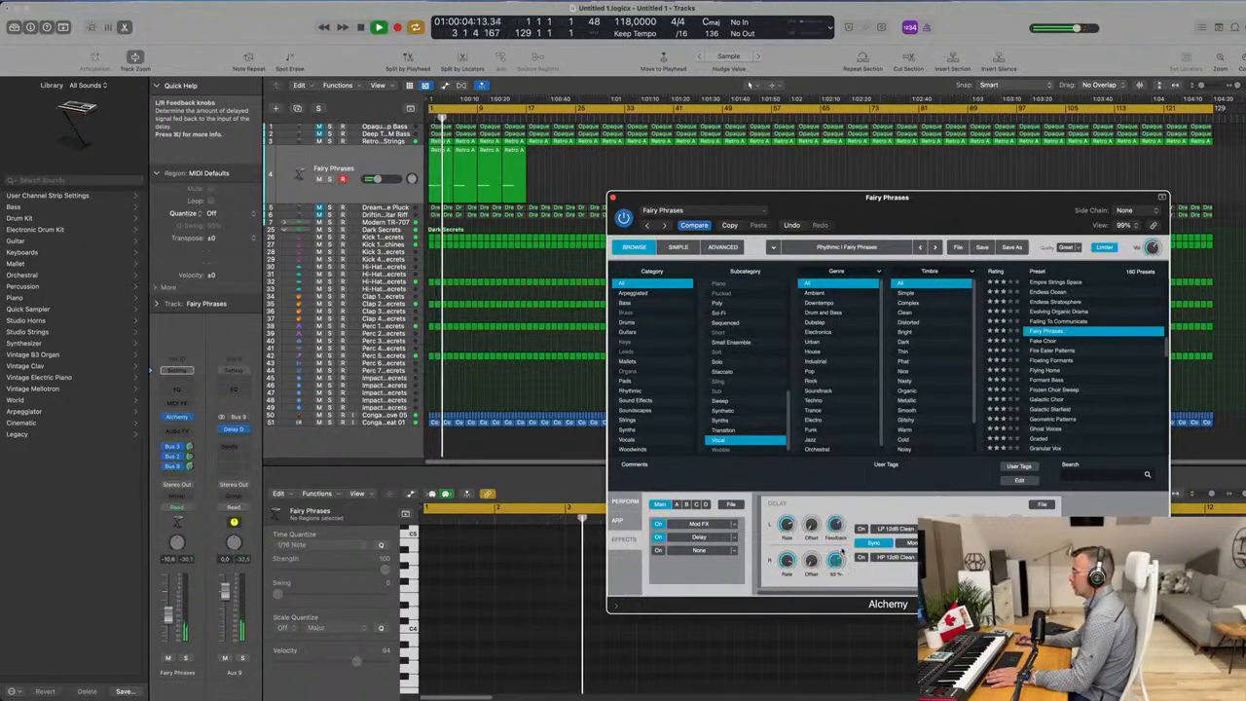
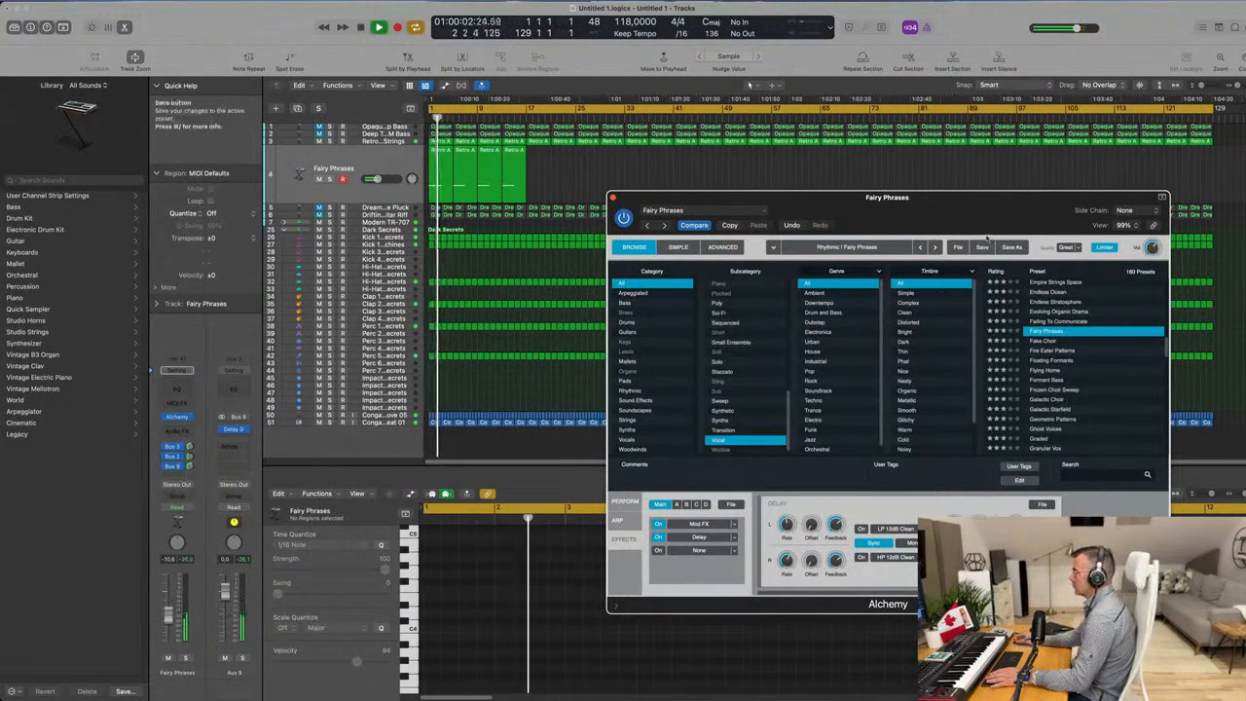
Bring the whole Delay effect into view, close Alchemy, and lower the Fairy Phrases track volume to about -14 dB.
drag(1051, 605, 962, 608)
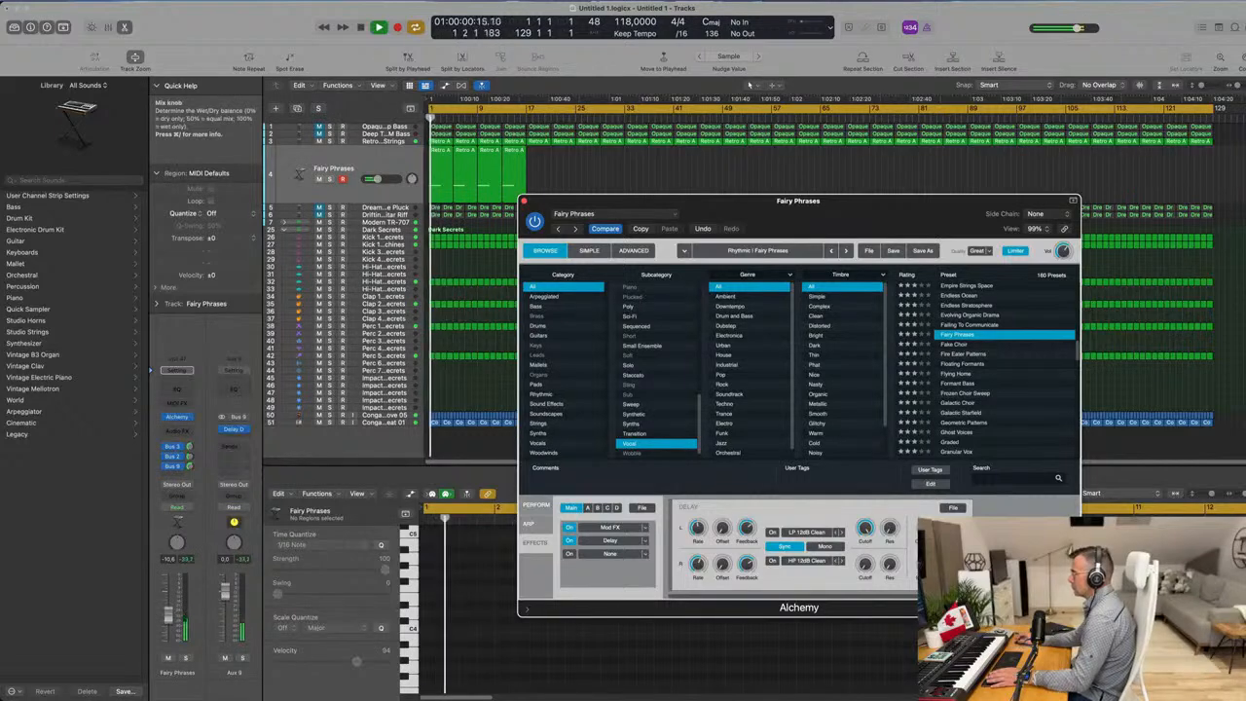
drag(891, 234, 615, 253)
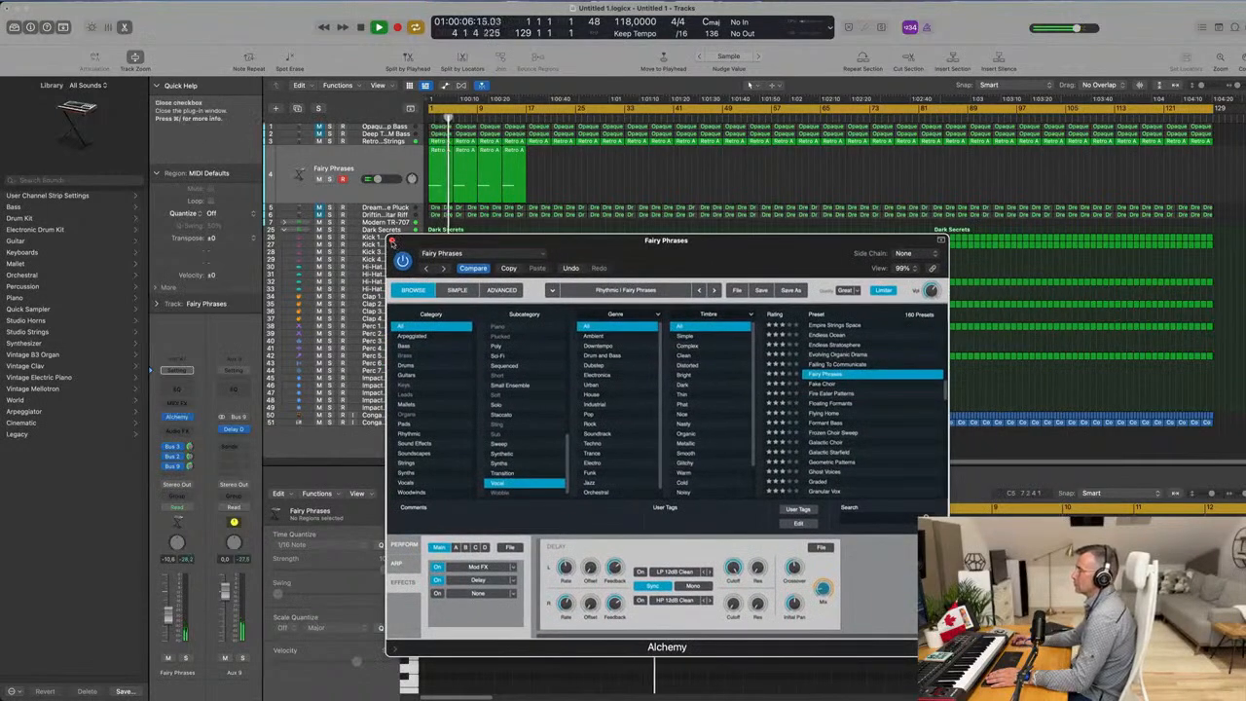
click(390, 239)
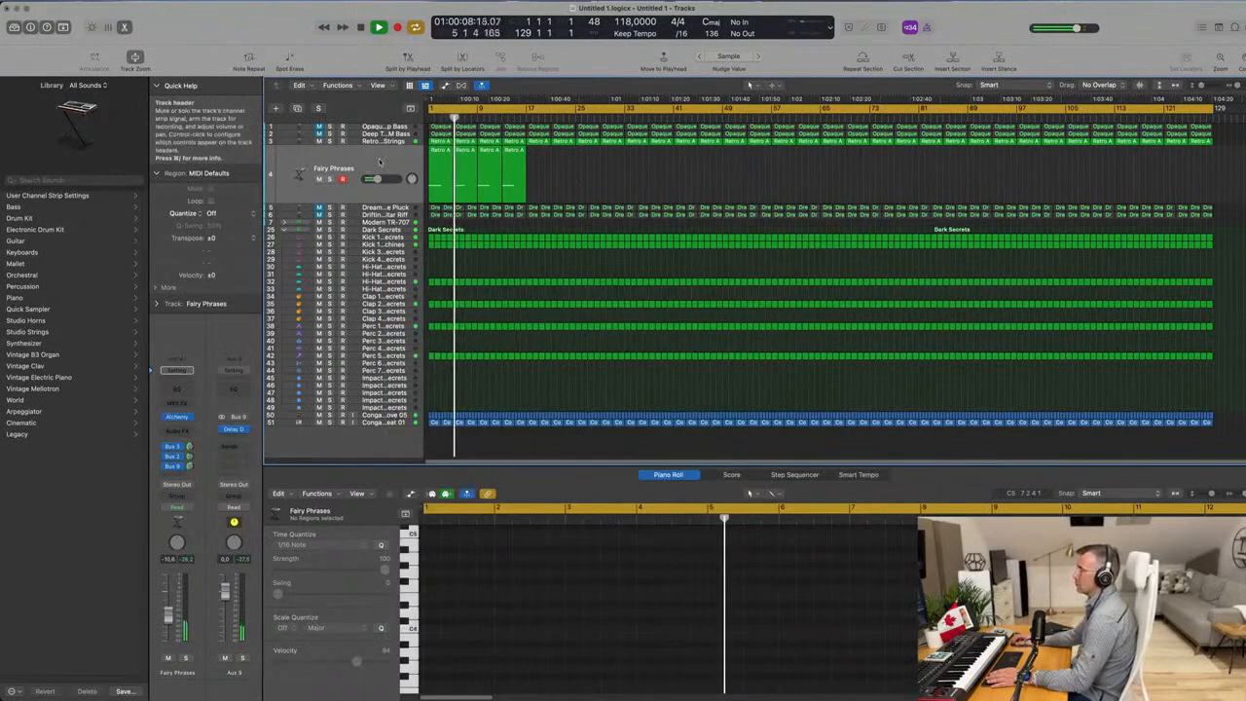
drag(377, 179, 374, 179)
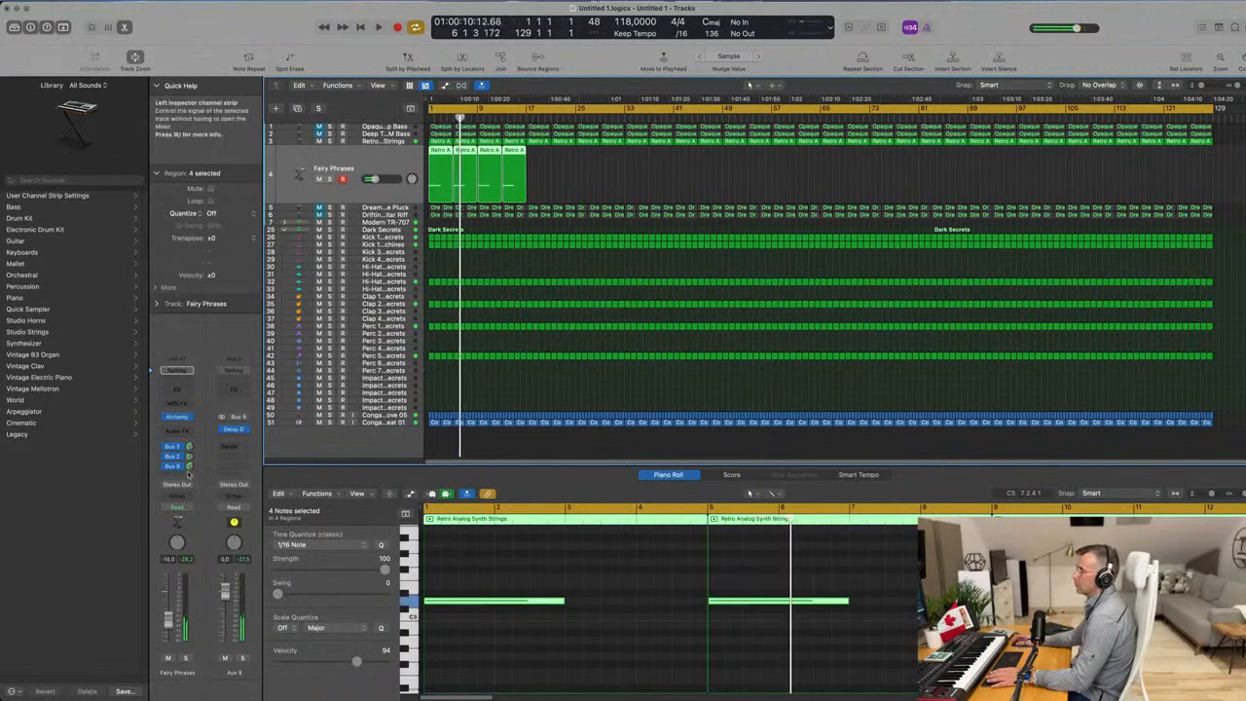
Restart playback from the beginning and reopen Alchemy on Fairy Phrases with its performance snapshots showing.
key(Return)
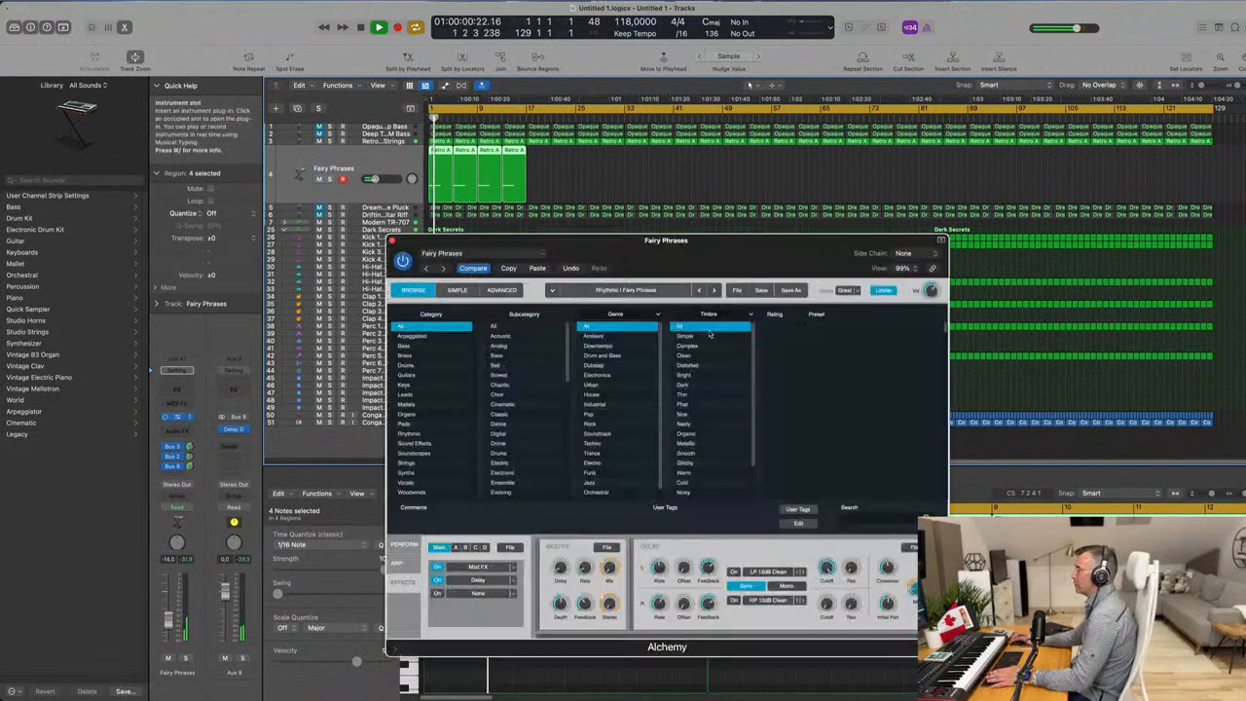
key(space)
key(space)
key(space)
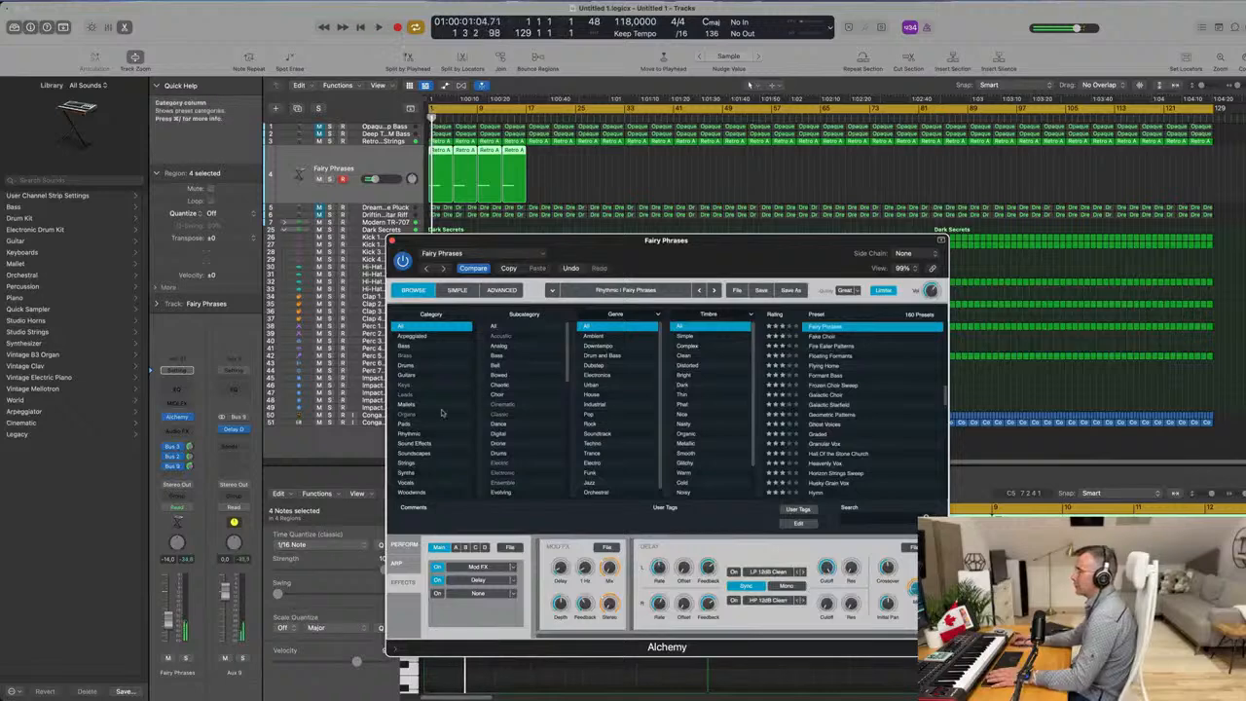
key(space)
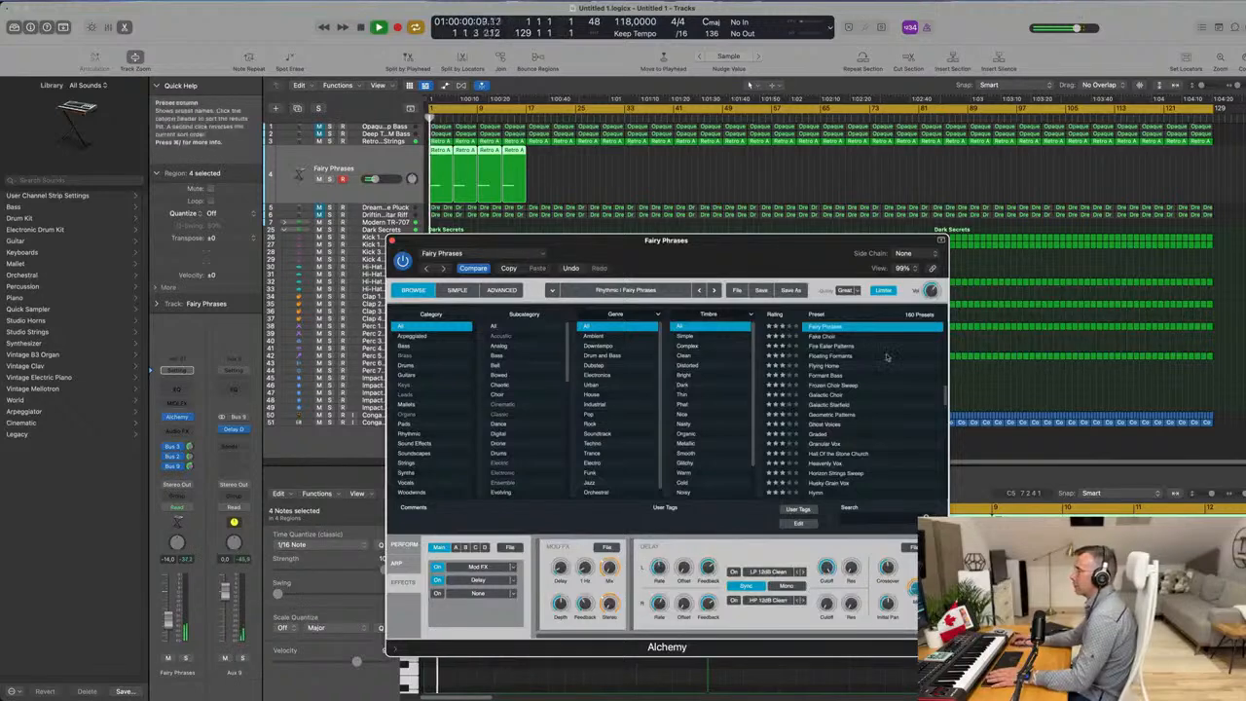
click(404, 544)
key(space)
key(space)
Compare the Heavier Ring Mod, Distortion 2, Distortion, Tremolo and Vocal Phrases snapshots, settle on Light Ring Mod, and close Alchemy.
click(587, 609)
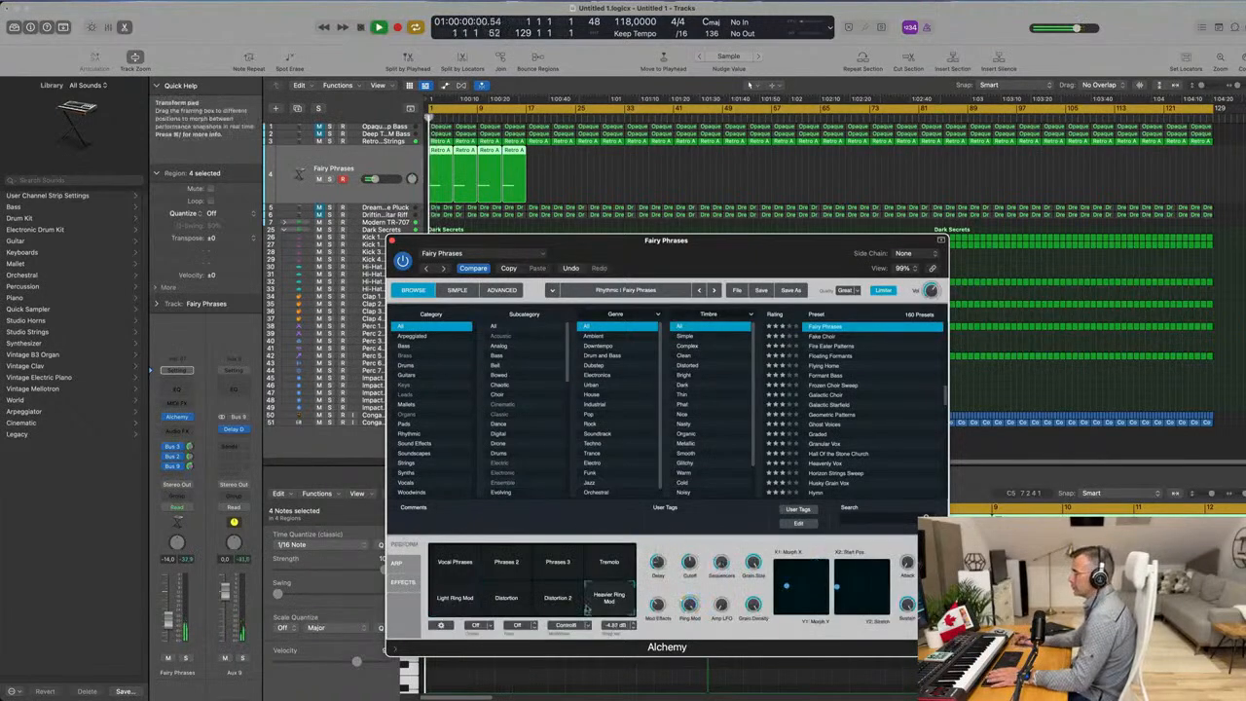
click(560, 606)
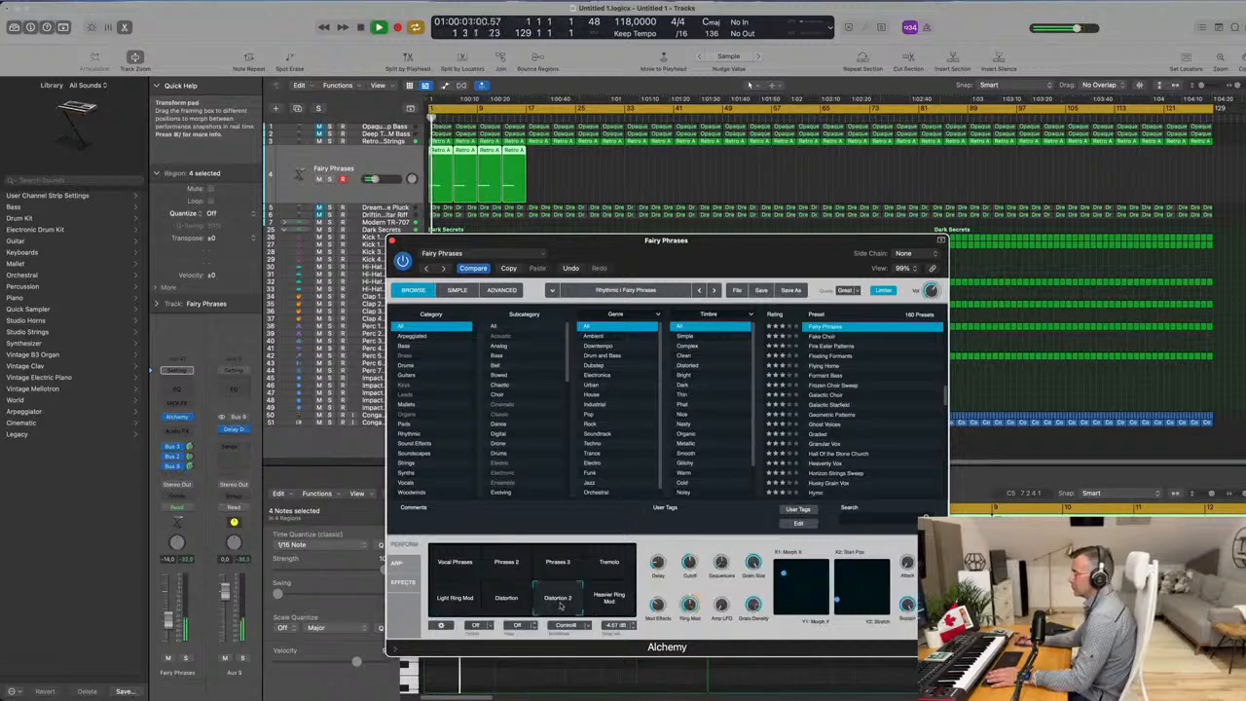
click(506, 604)
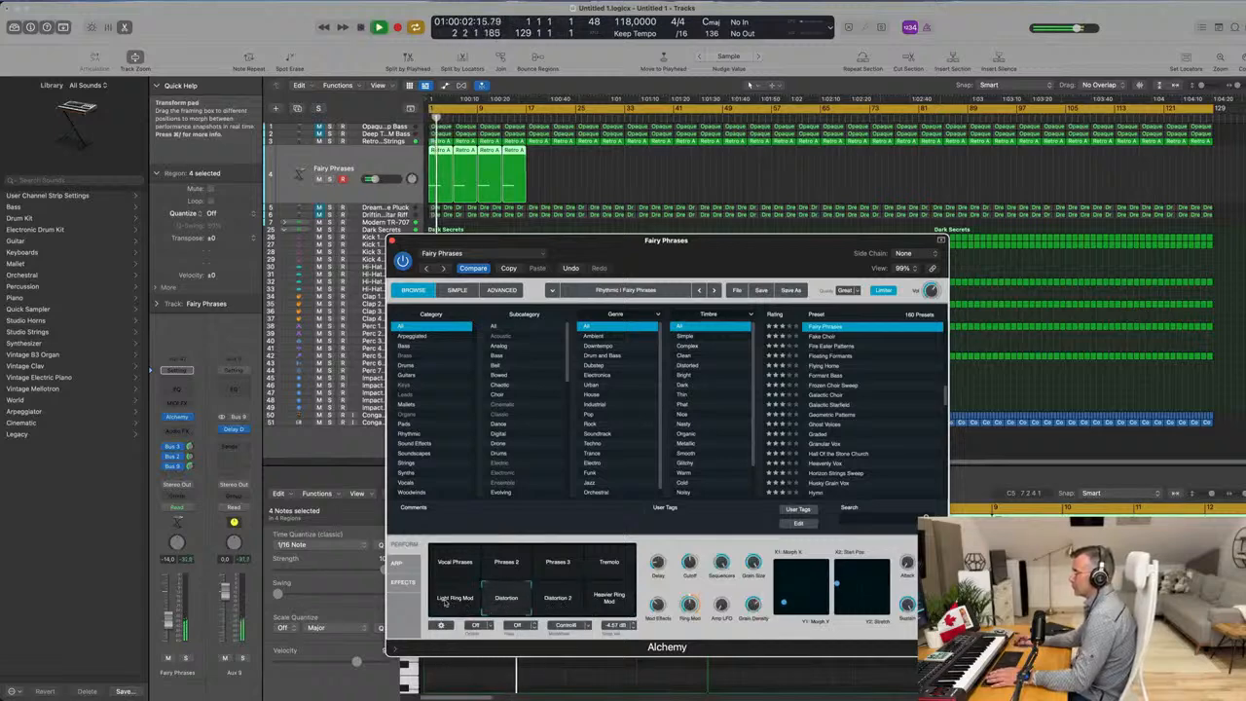
click(603, 568)
click(467, 570)
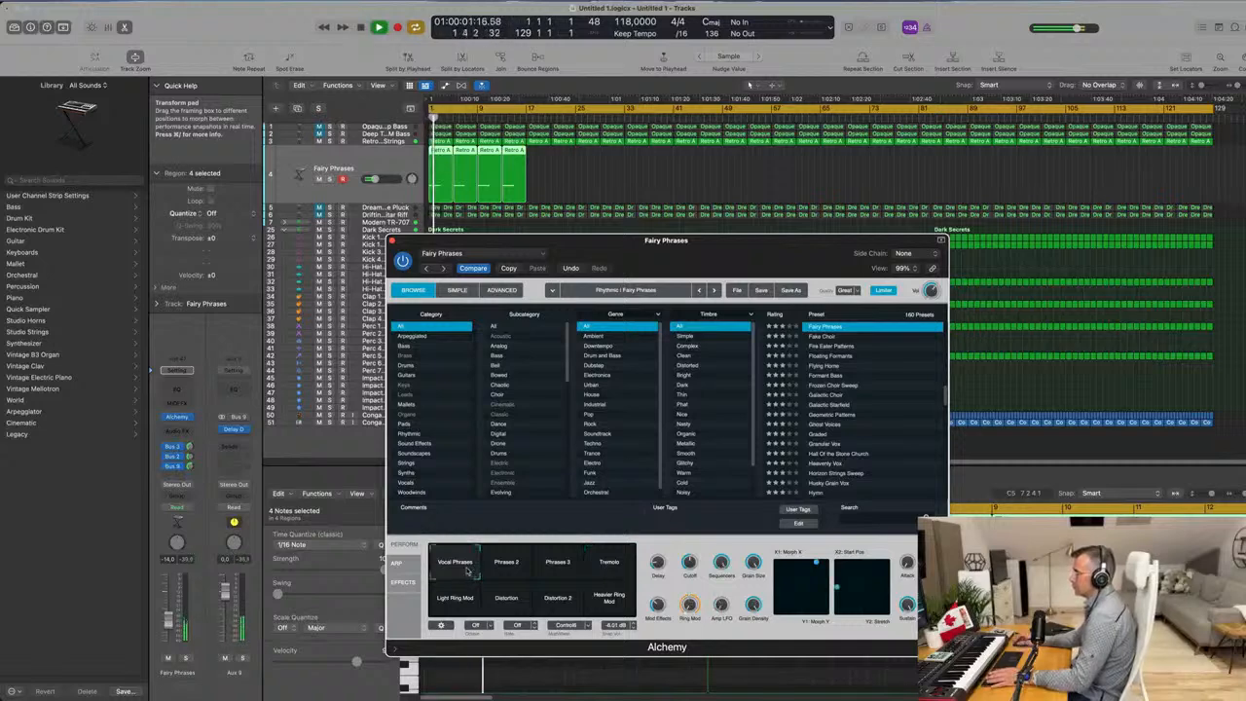
click(454, 598)
drag(734, 241, 769, 205)
click(427, 207)
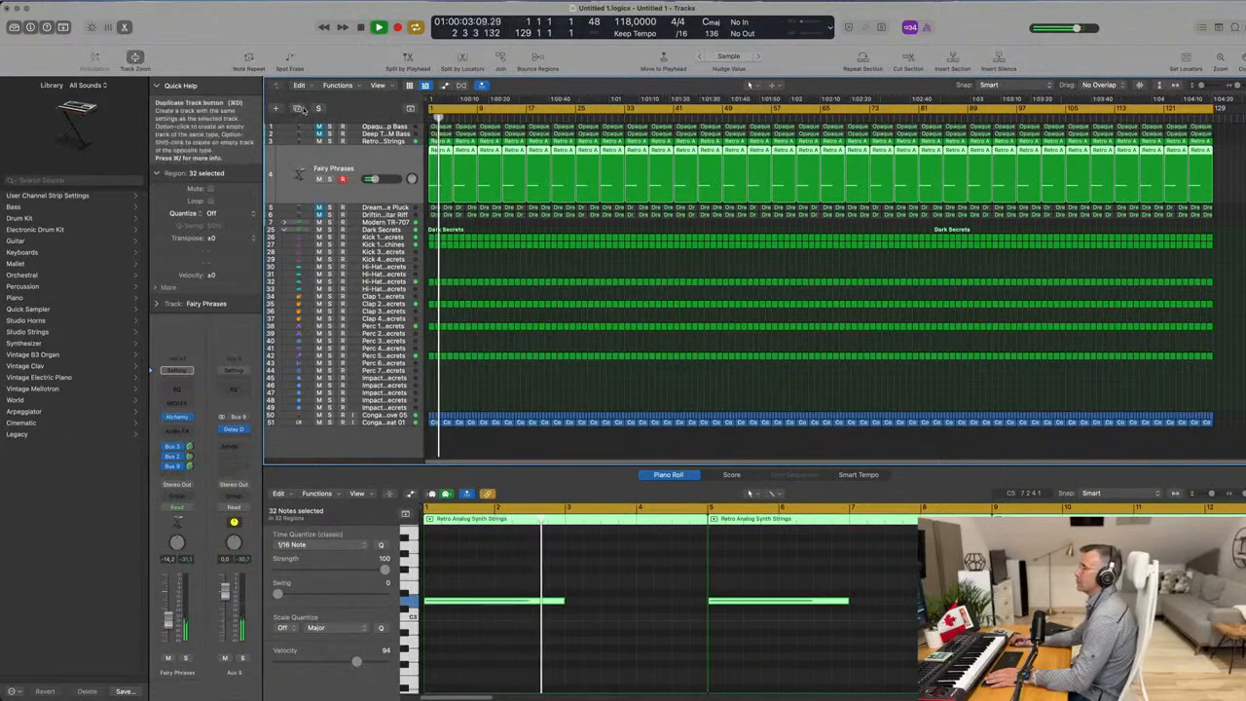
Duplicate the Fairy Phrases track and load the Brass preset Trumpet Fusion in the new track's Alchemy.
key(super+d)
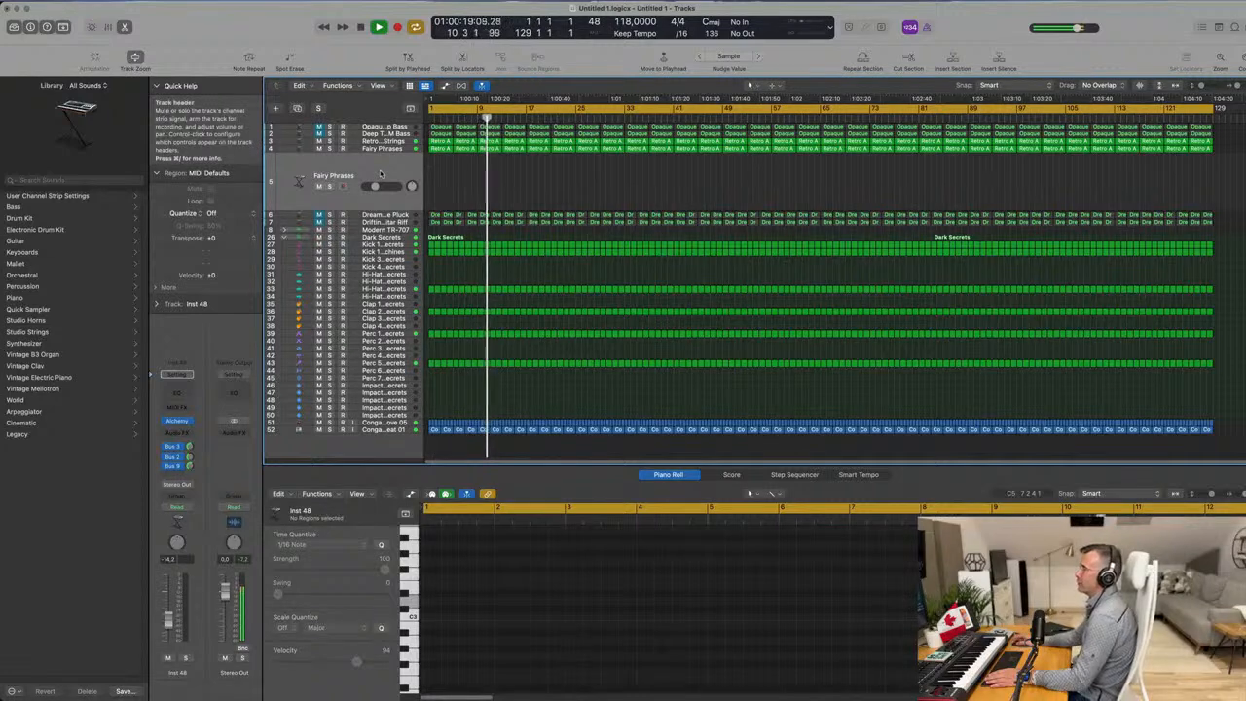
click(177, 422)
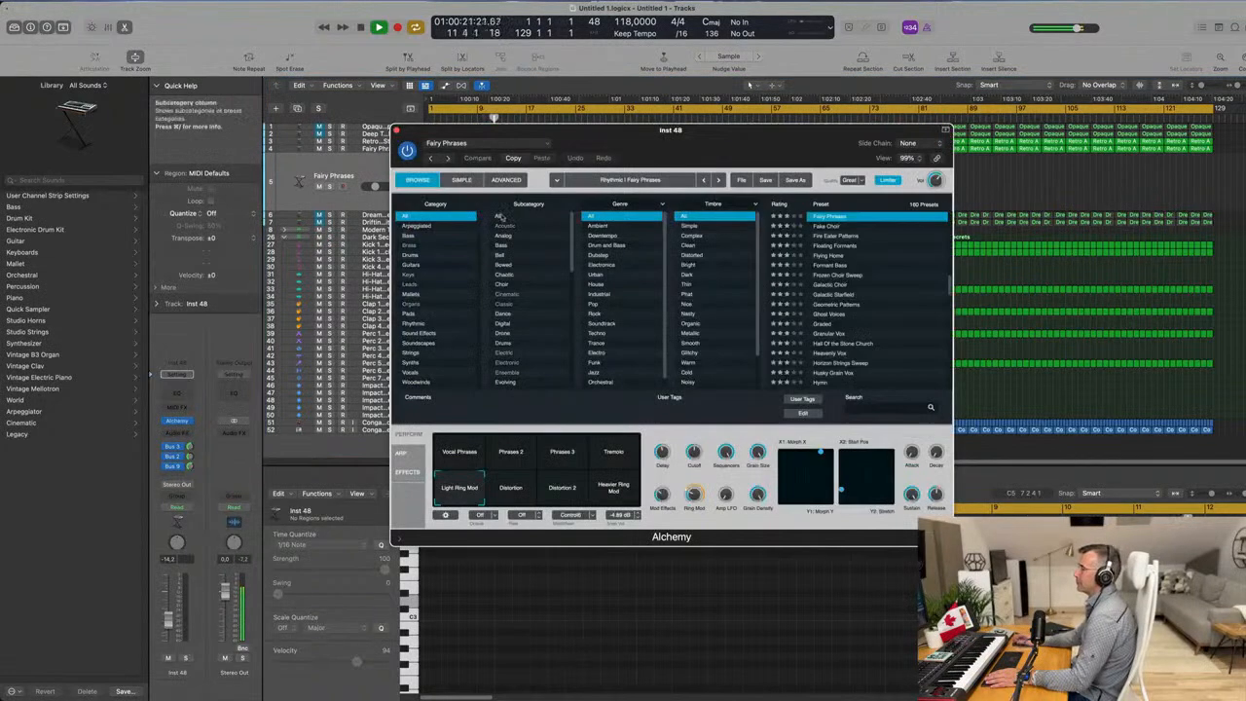
click(410, 246)
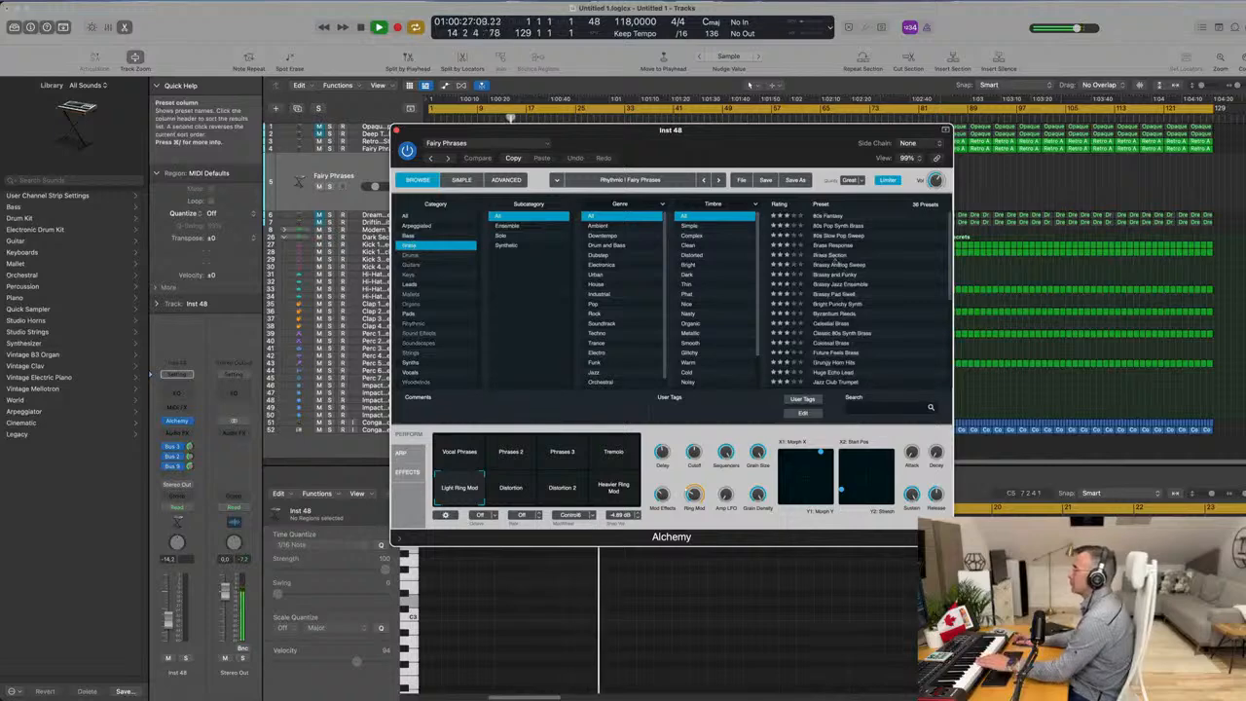
scroll(842, 271, down, 1)
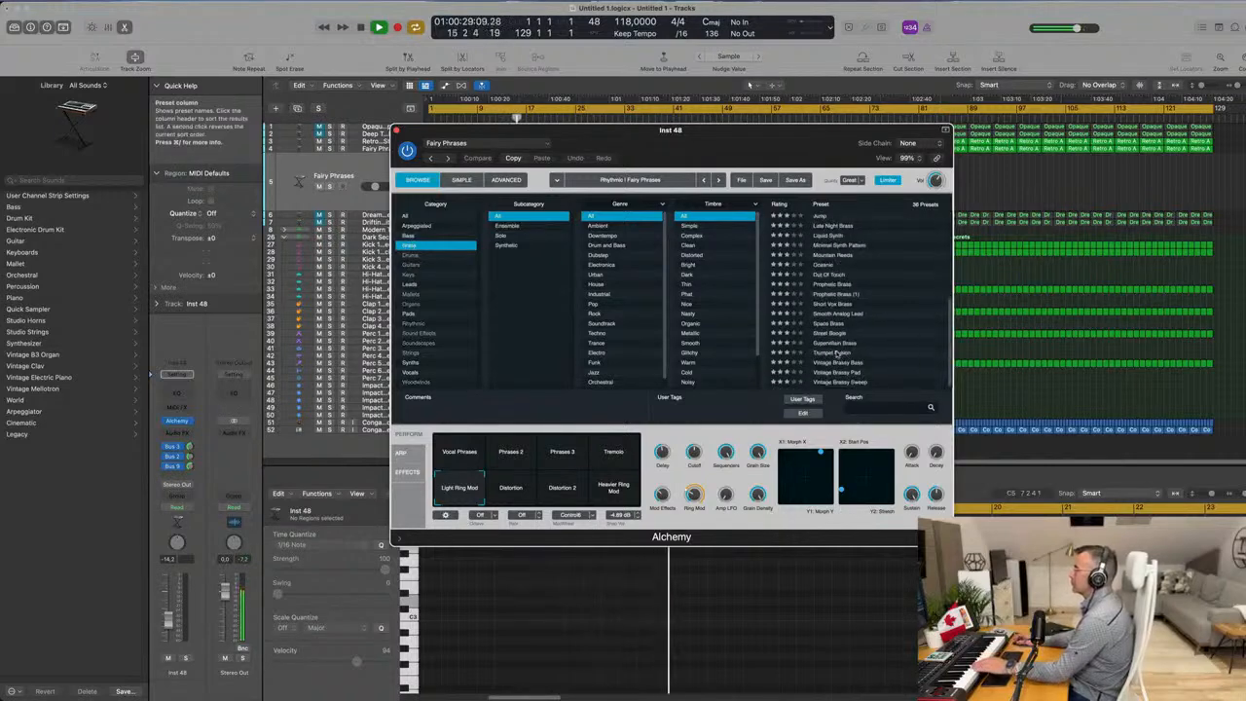
click(834, 354)
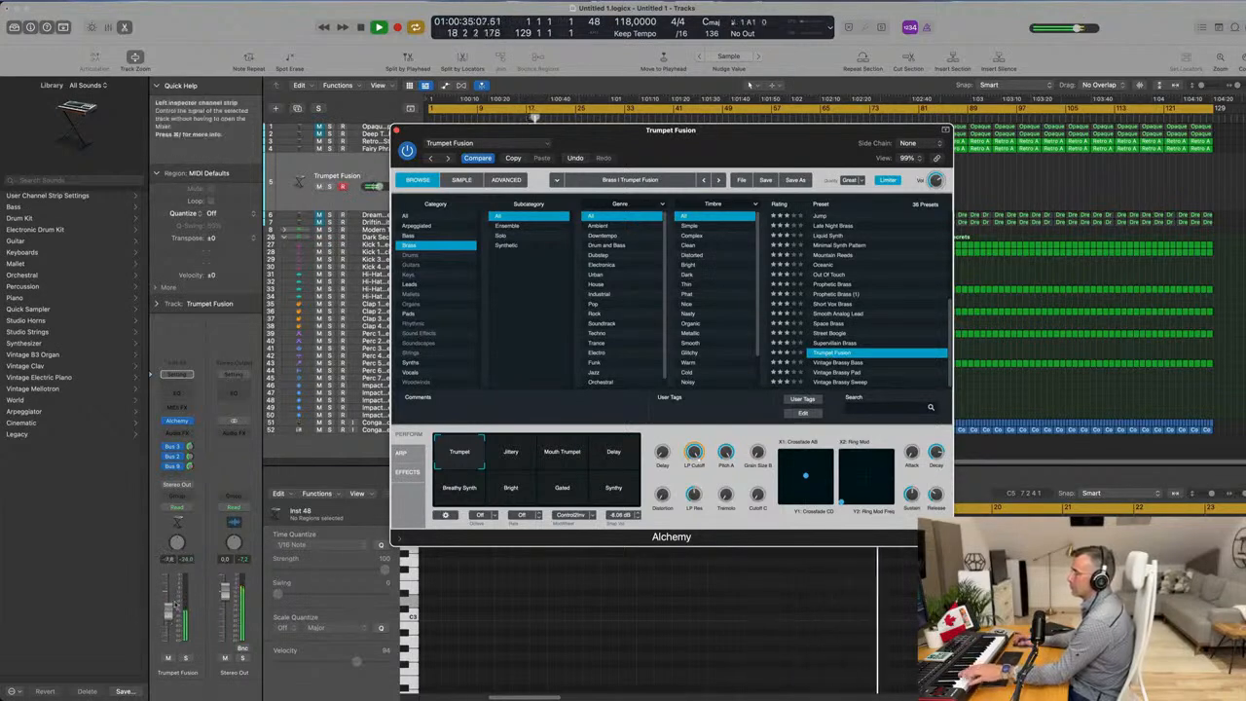
Adjust the Trumpet Fusion track volume and try the Mouth Trumpet, Delay, Breathy Synth and Bright snapshots.
drag(170, 618, 176, 603)
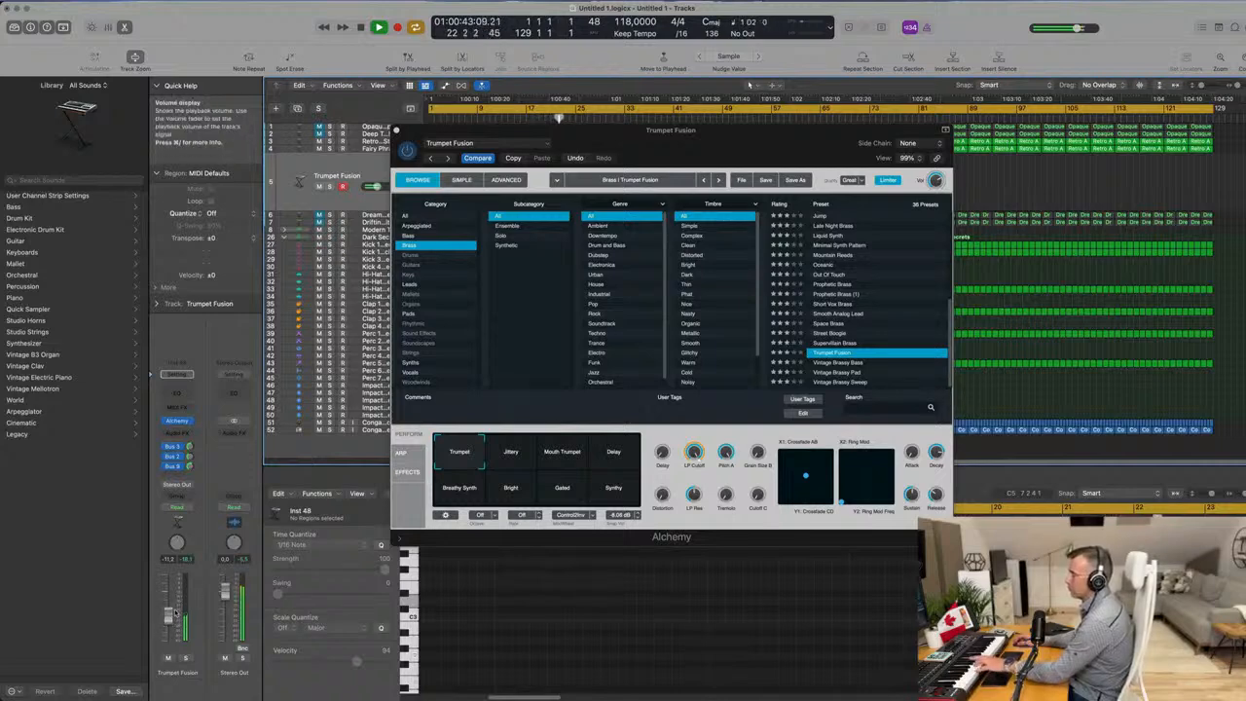
click(556, 461)
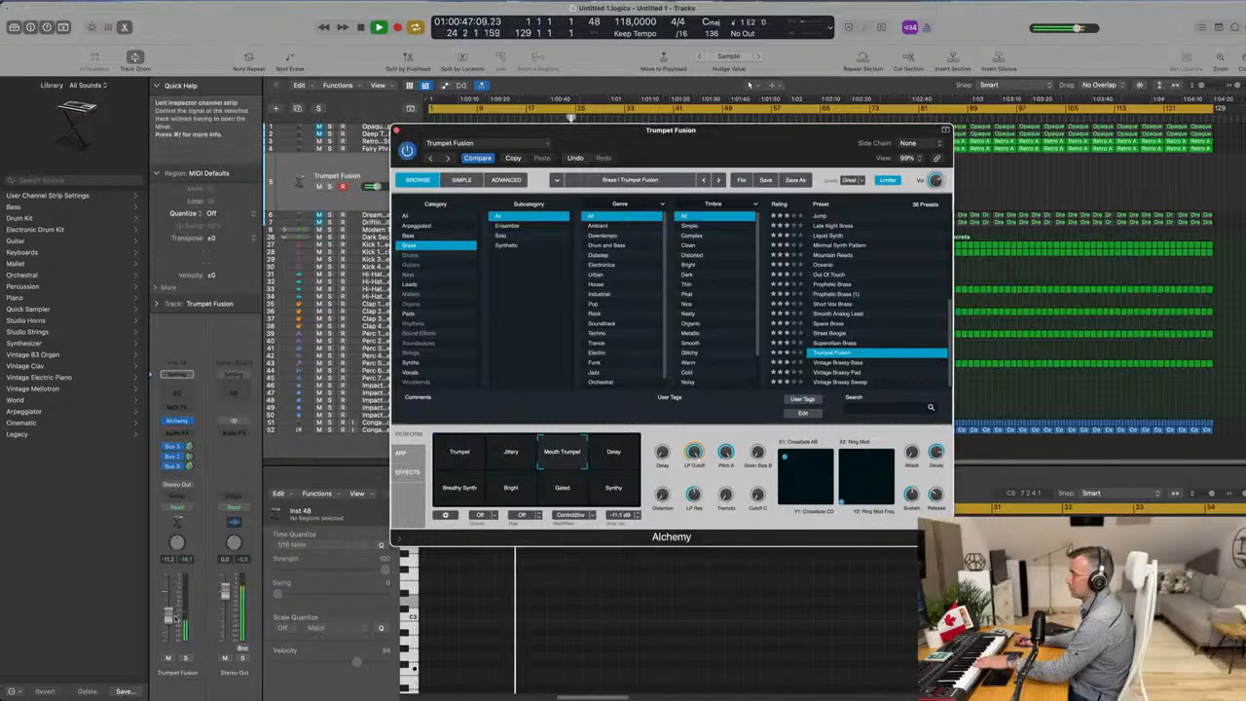
click(626, 463)
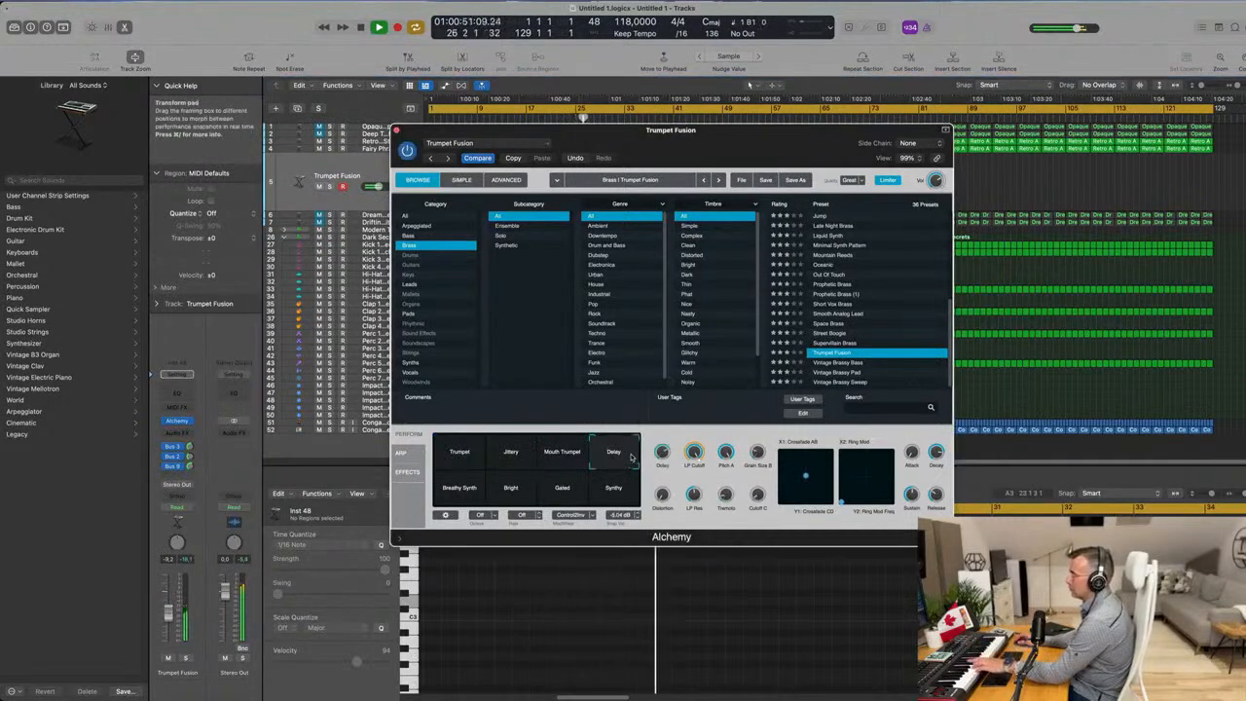
click(452, 501)
click(511, 491)
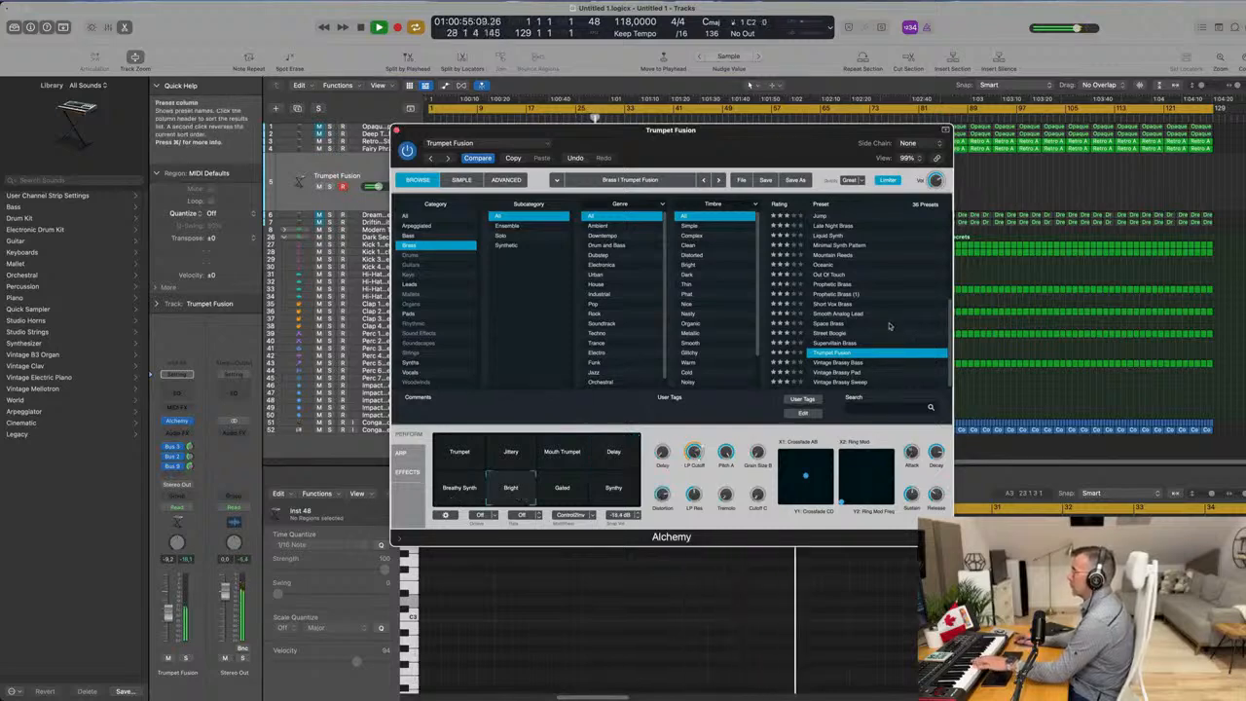
Try the Brass presets 80s Fantasy and Brass Response, raising the track volume to about -3 dB and increasing its delay send.
scroll(880, 321, up, 10)
click(837, 216)
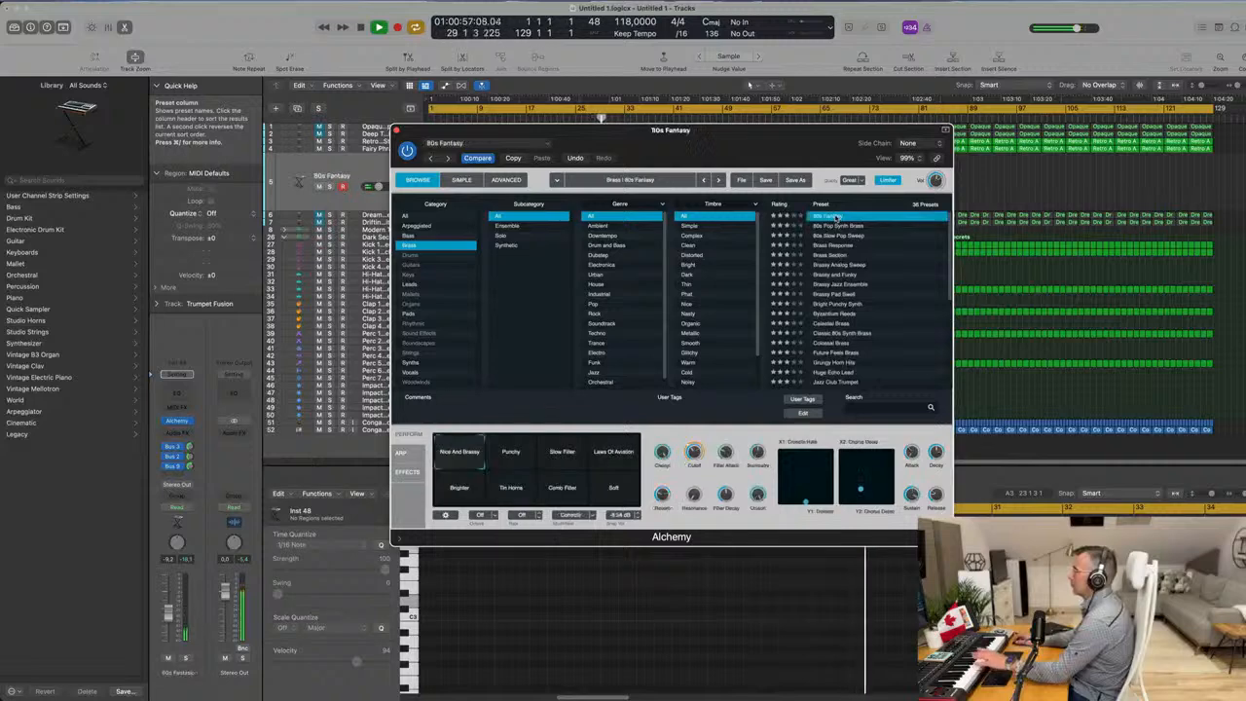
click(832, 246)
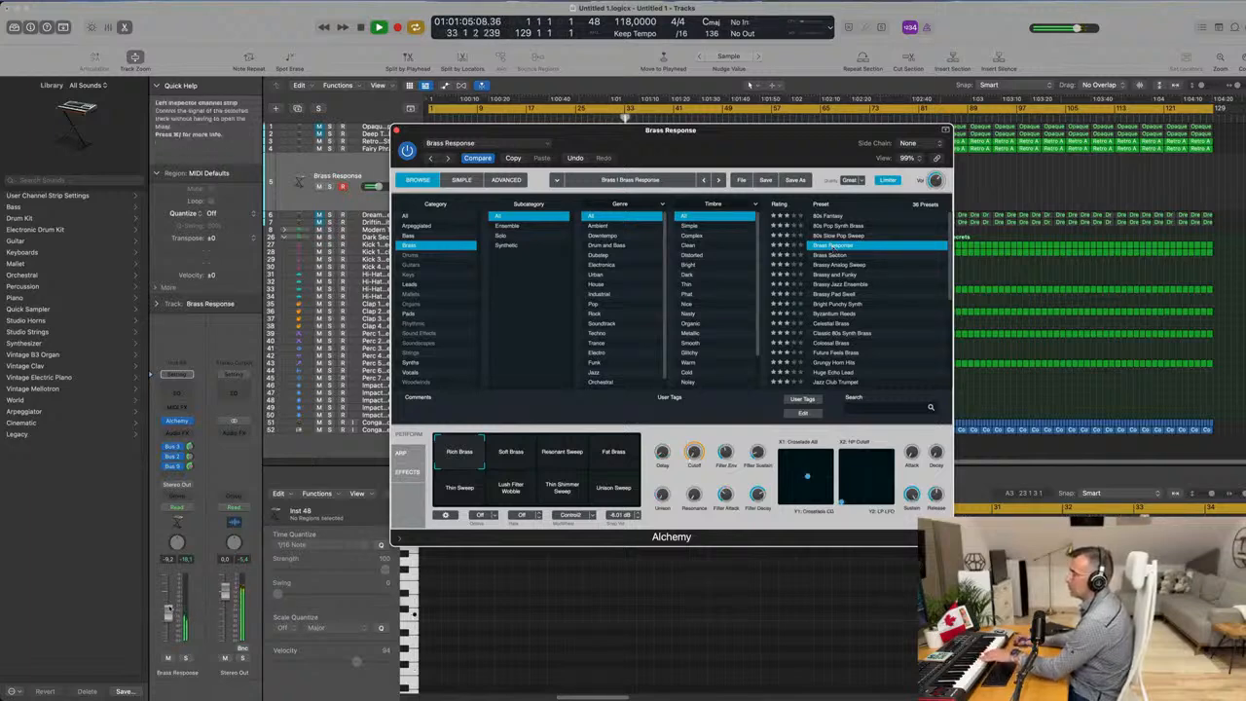
drag(168, 610, 168, 599)
mouse_move(190, 467)
mouse_down()
mouse_move(192, 486)
mouse_move(197, 452)
mouse_move(197, 466)
mouse_up()
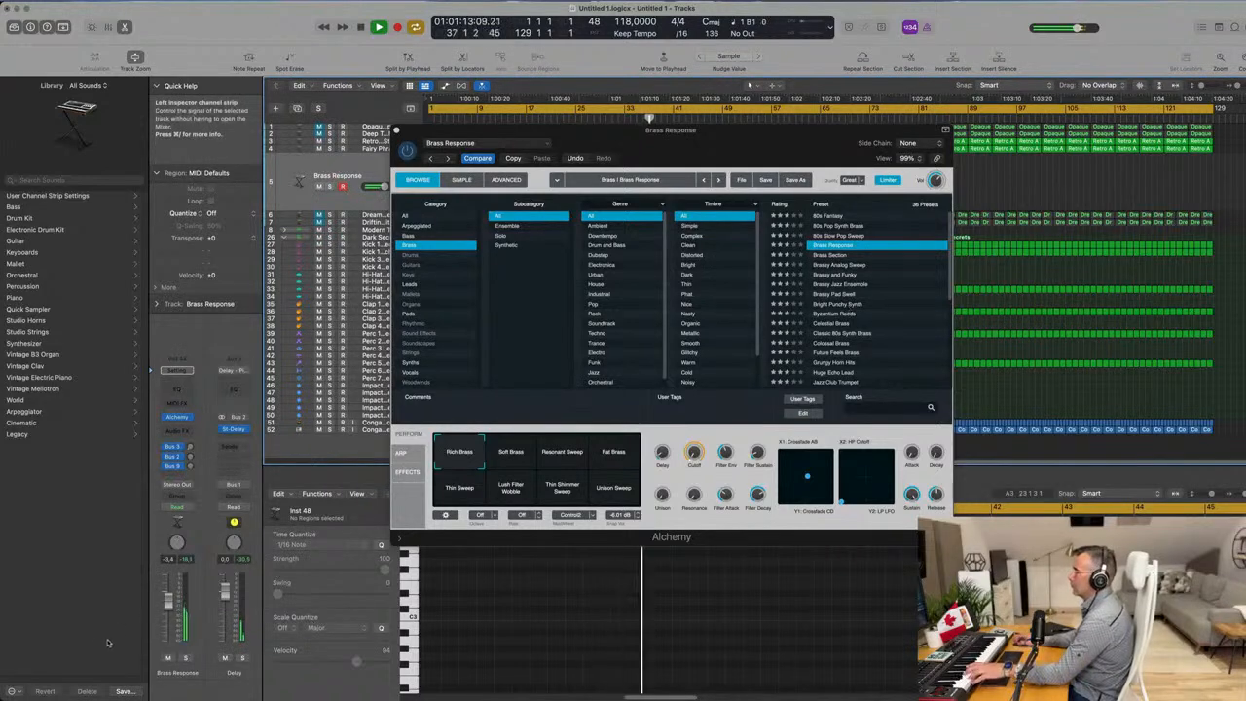
Try Brass Response's Soft Brass, Resonant Sweep and Fat Brass snapshots, then load the Brass Section preset.
click(511, 461)
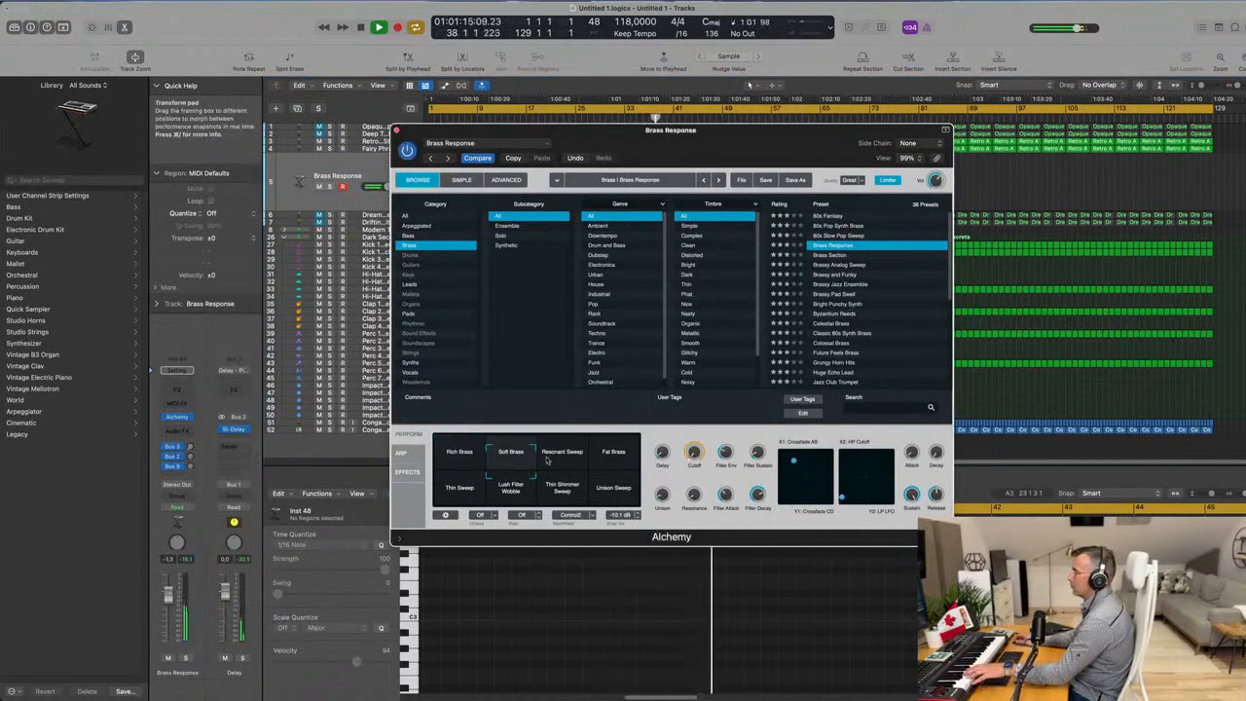
click(574, 453)
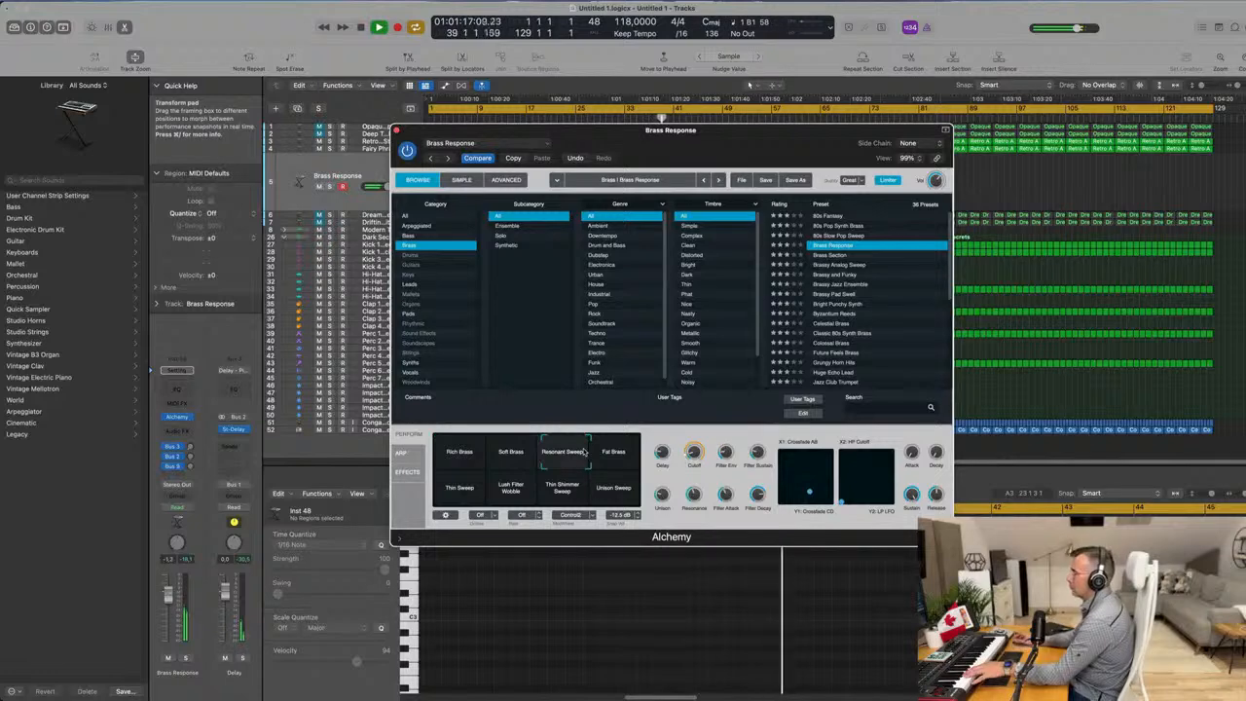
click(611, 451)
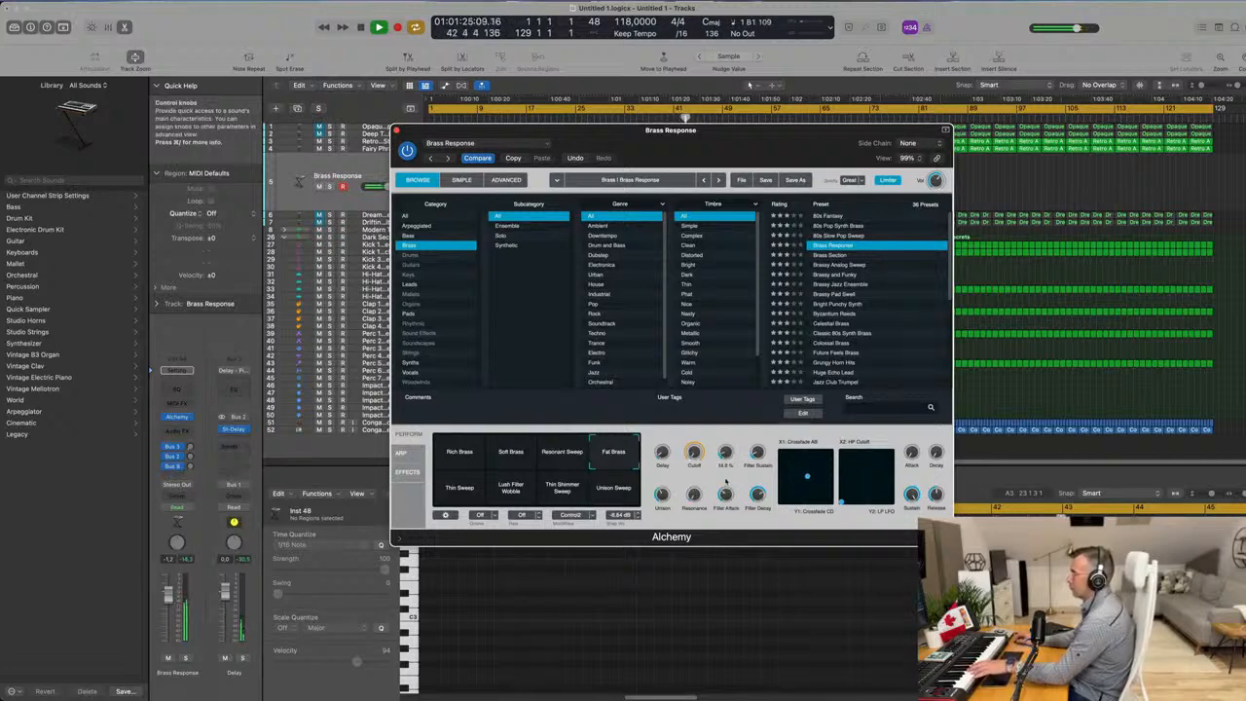
click(846, 256)
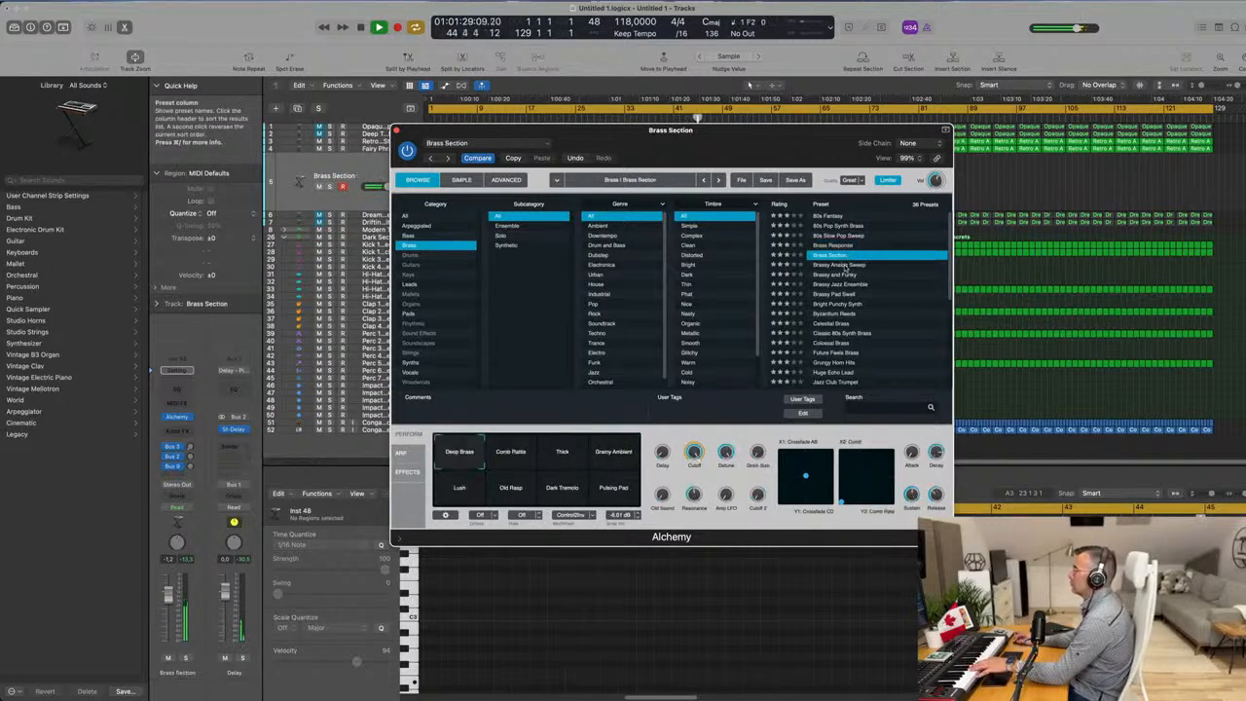
Try the Brass presets Brassy Analog Sweep with its Phase Sweep snapshot, Brassy and Funky and Brassy Jazz Ensemble, then load Brassy Pad Swell.
click(844, 265)
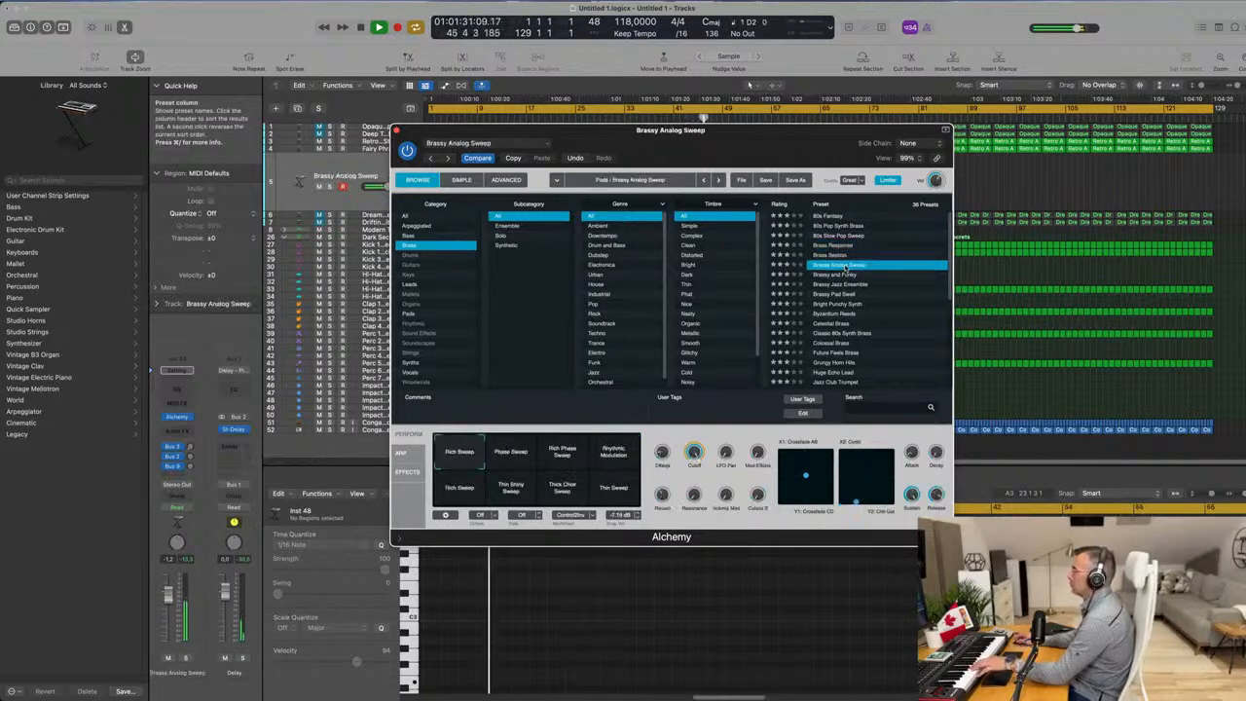
click(519, 455)
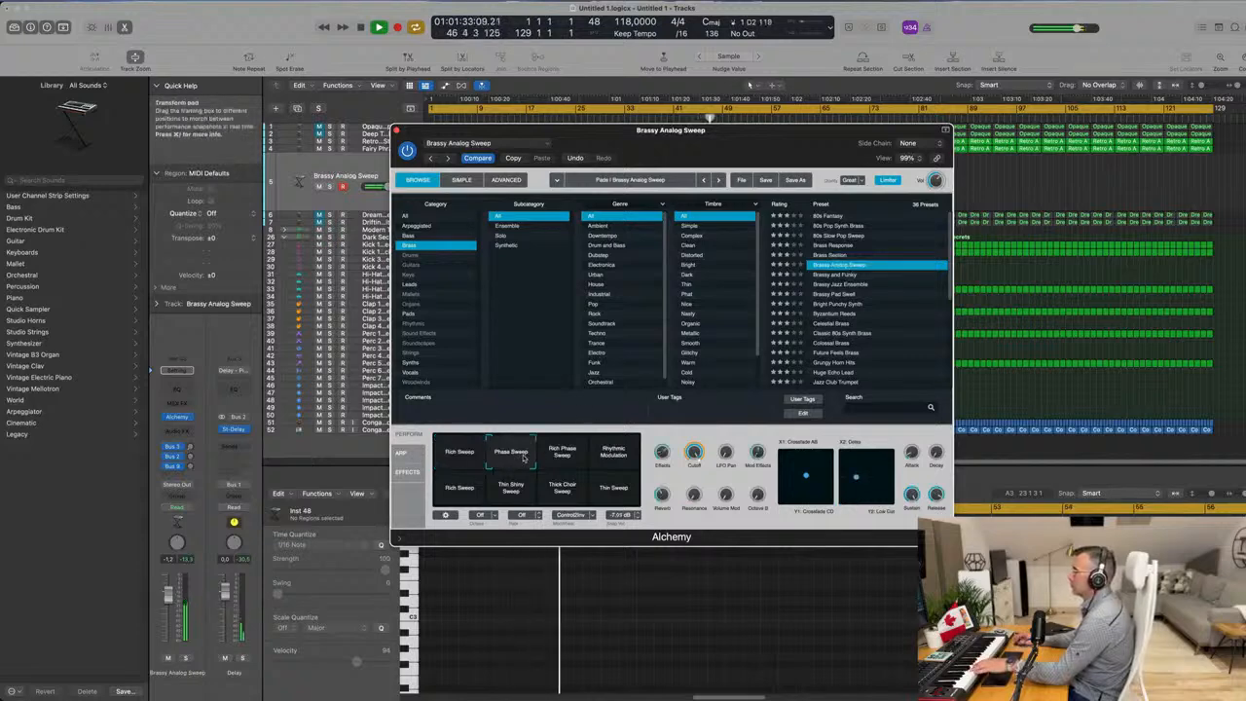
click(849, 277)
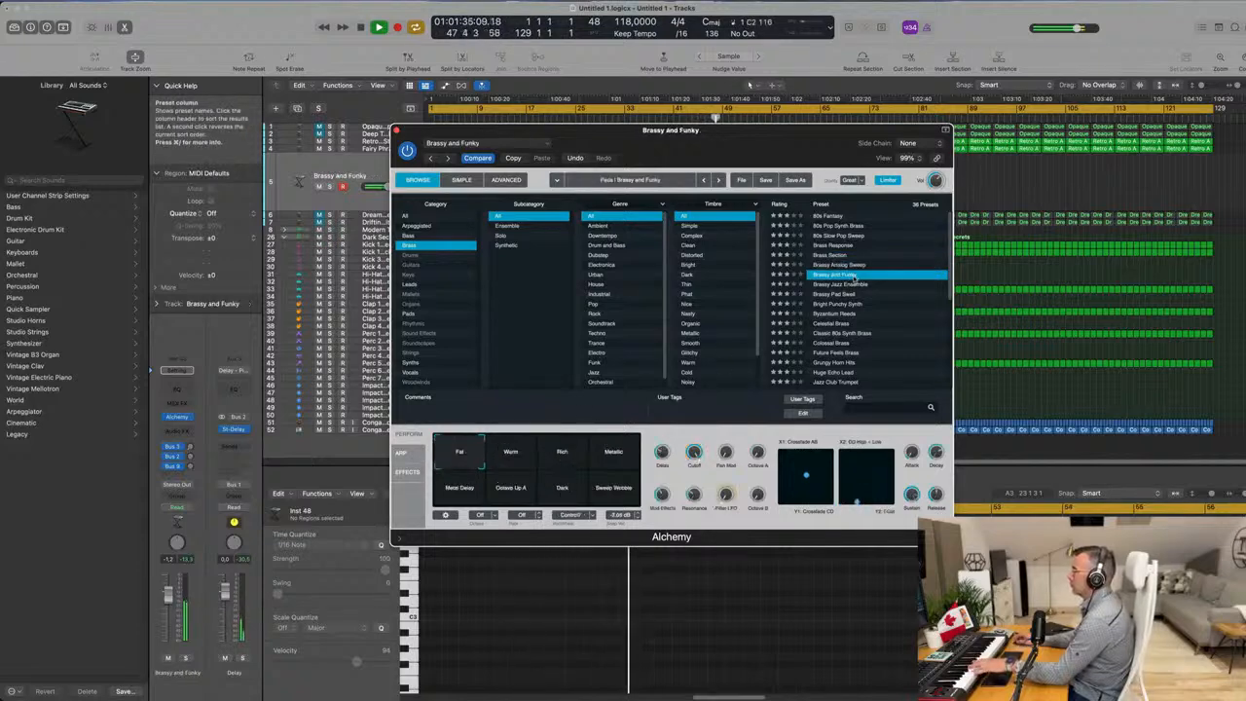
click(848, 284)
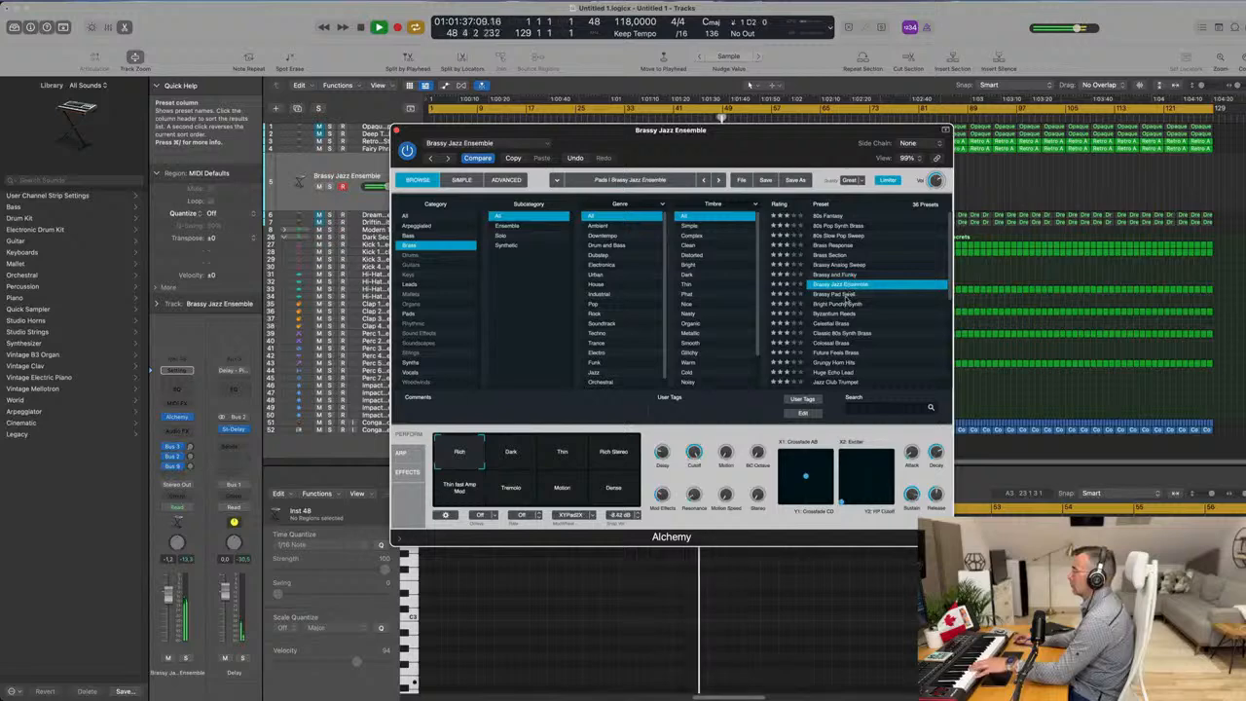
click(847, 295)
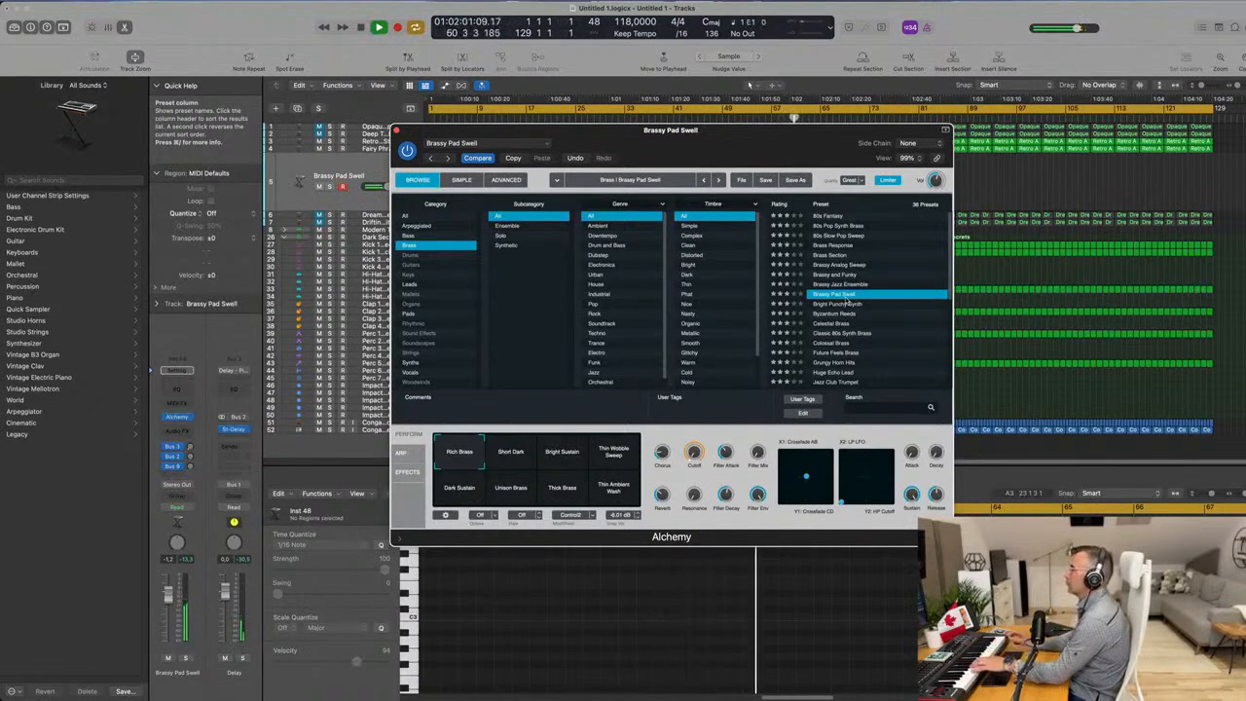
Audition all the other Brassy Pad Swell snapshots, from Short Dark to Thin Ambient Wash, and return to Rich Brass.
click(505, 464)
click(554, 460)
click(608, 460)
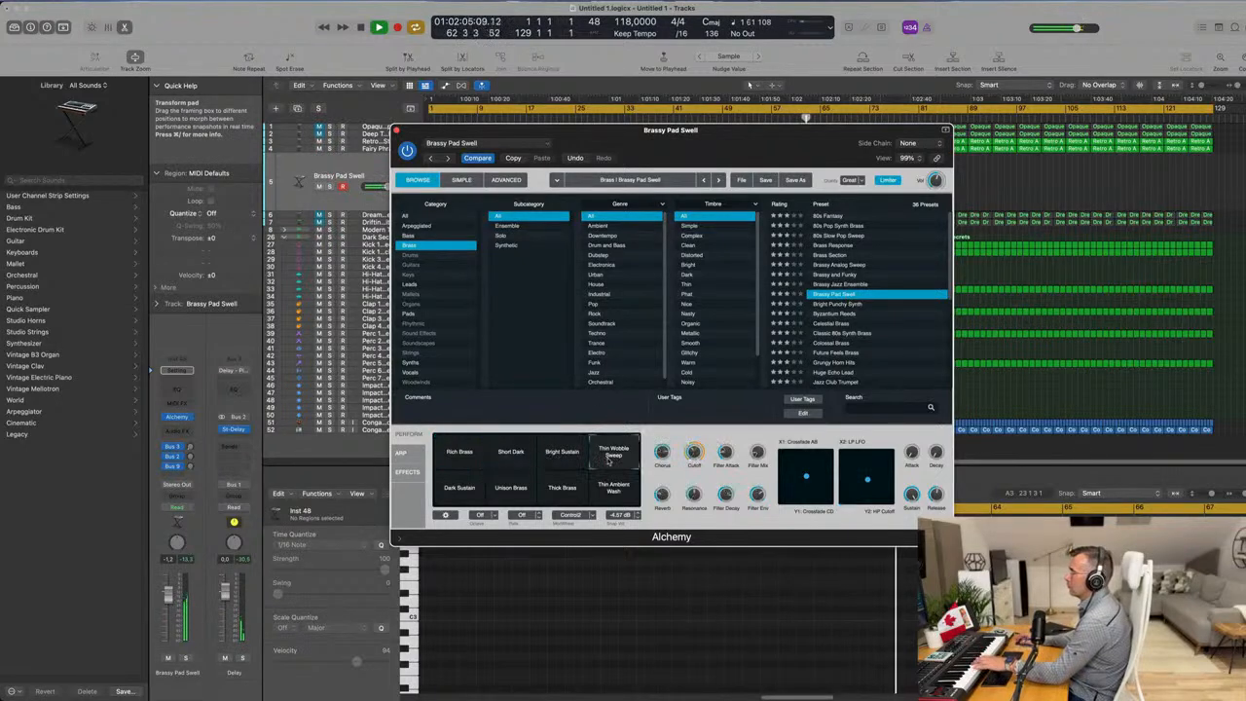
click(466, 491)
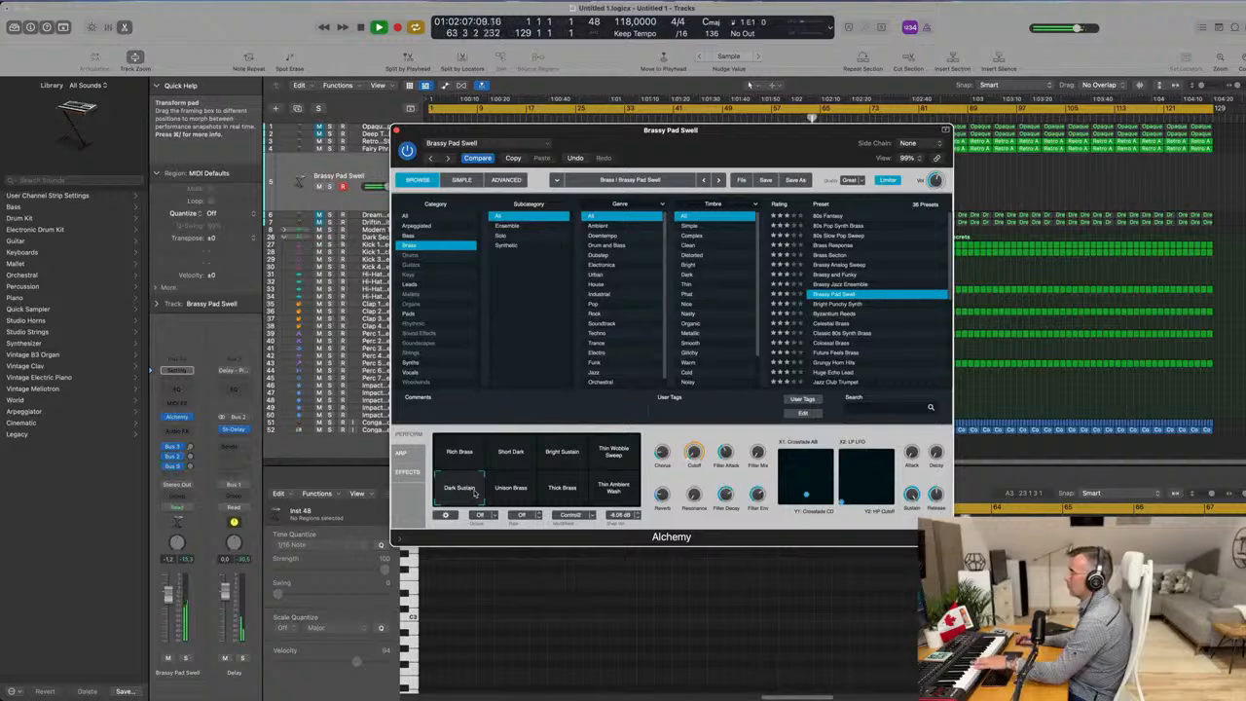
click(505, 492)
click(557, 493)
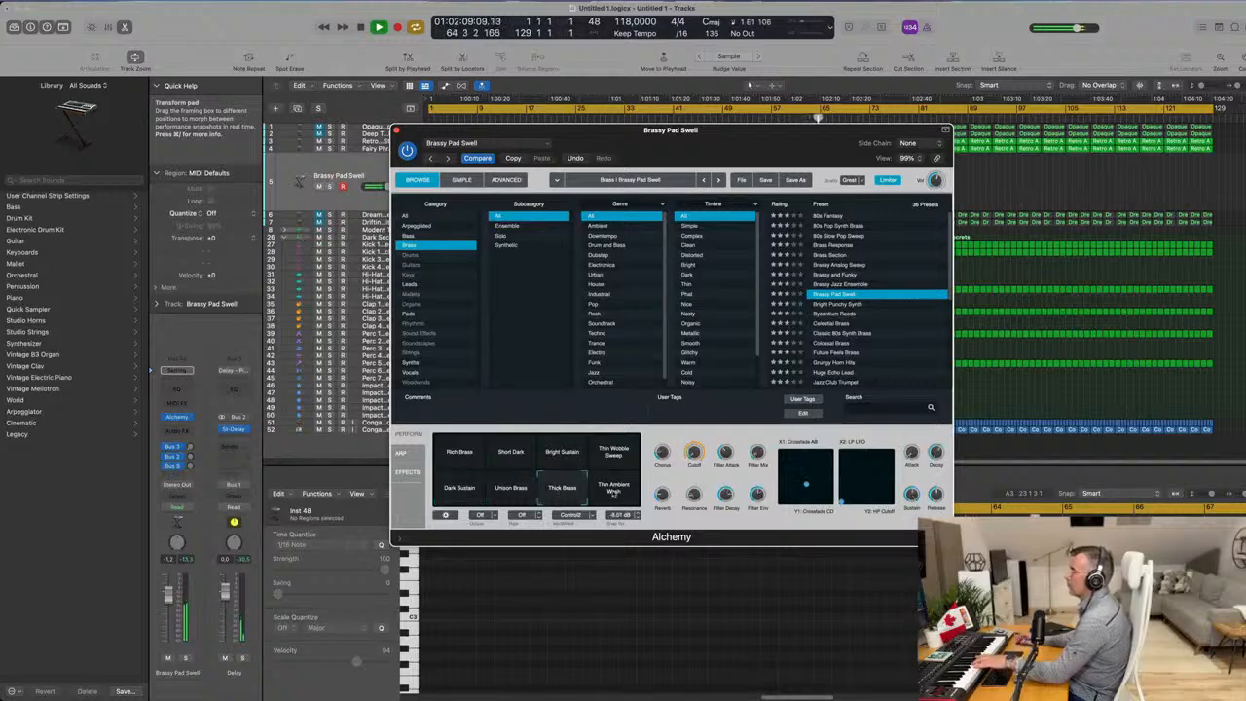
click(614, 492)
click(454, 458)
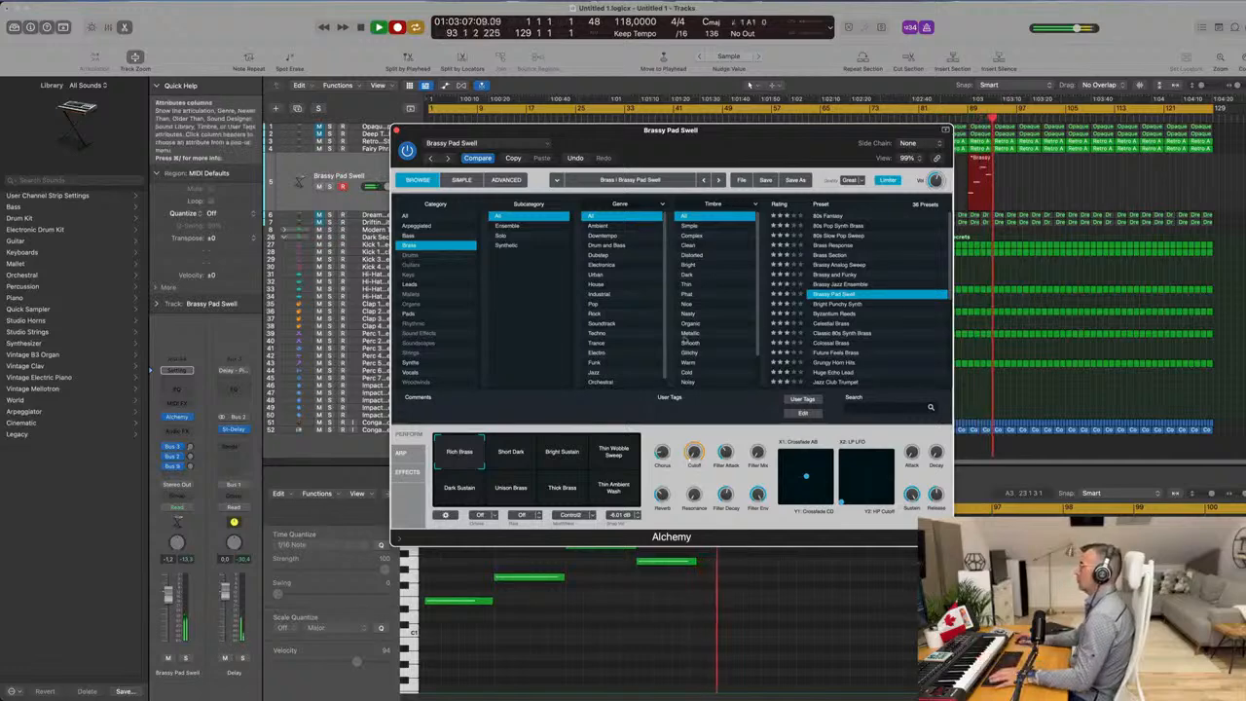
Finish recording the Brassy Pad Swell phrase and move the recorded region to bar 1.
key(space)
drag(785, 130, 1028, 359)
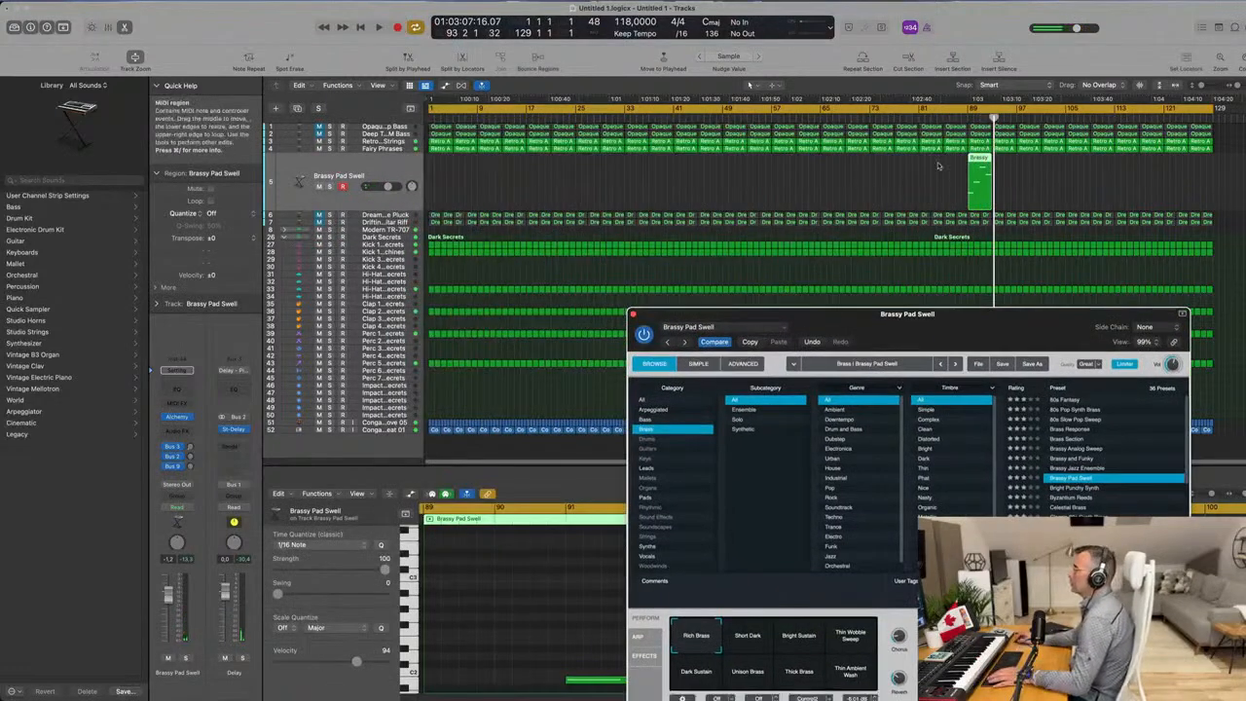
drag(939, 166, 446, 168)
click(445, 158)
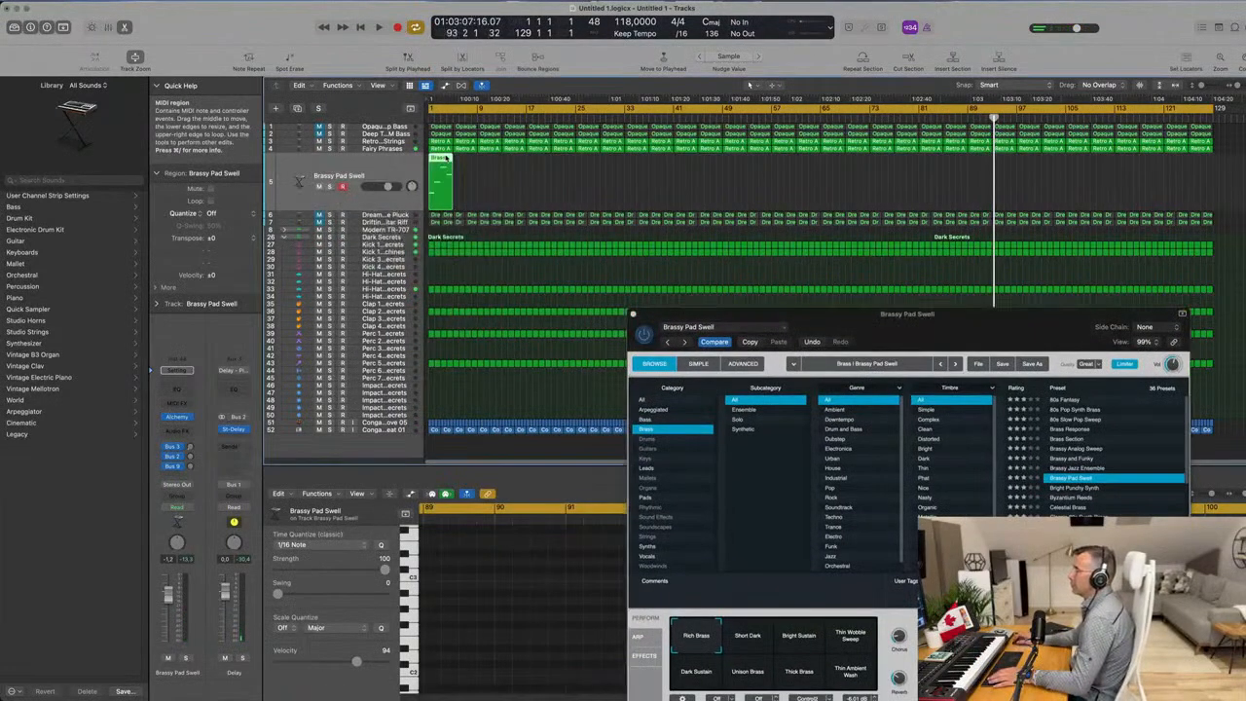
Open the recorded brass region in the Piano Roll, with the Alchemy window moved clear of its notes.
key(e)
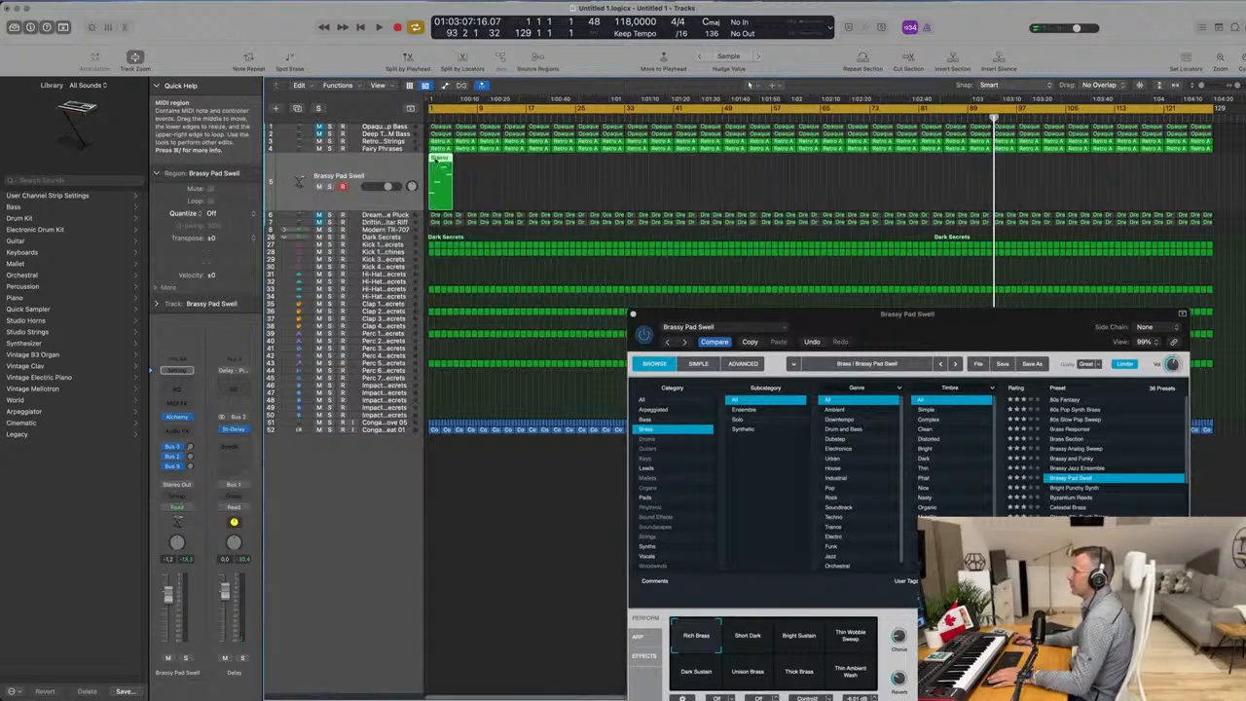
double_click(437, 159)
drag(711, 314, 961, 222)
click(652, 638)
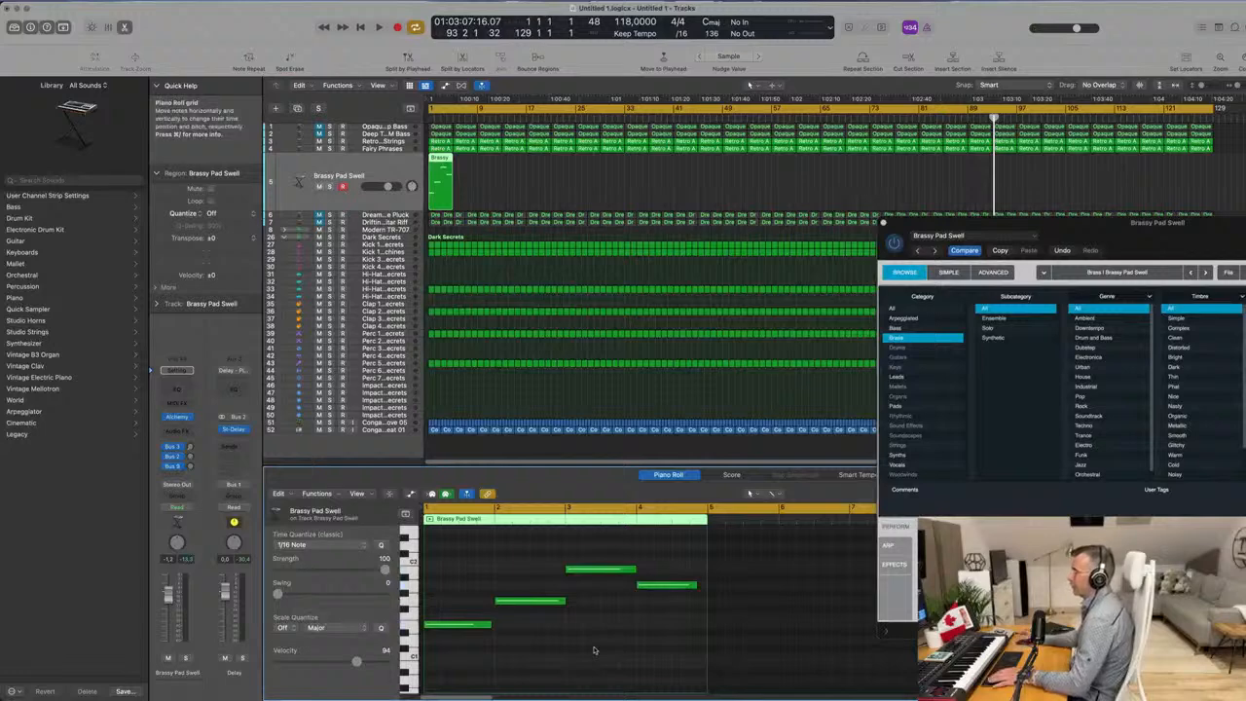
key(space)
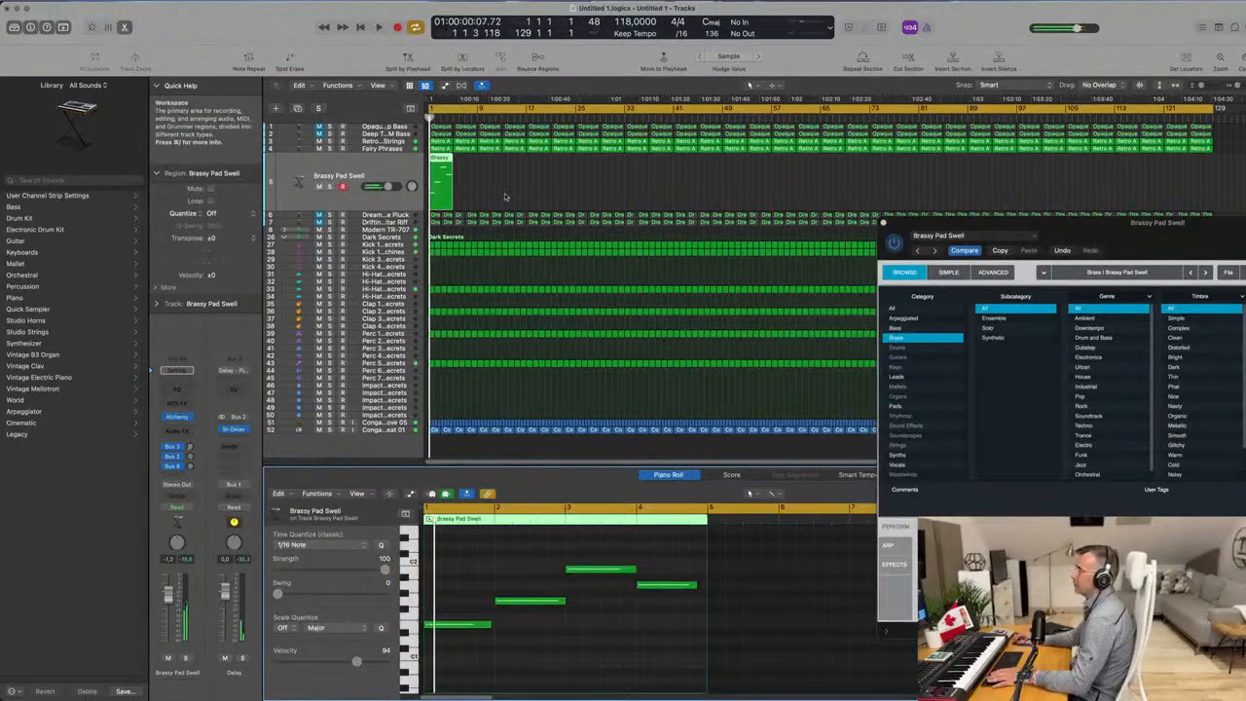
Repeat the brass region to make four consecutive four-bar regions and play the arrangement from the start.
key(super+r)
key(super+r)
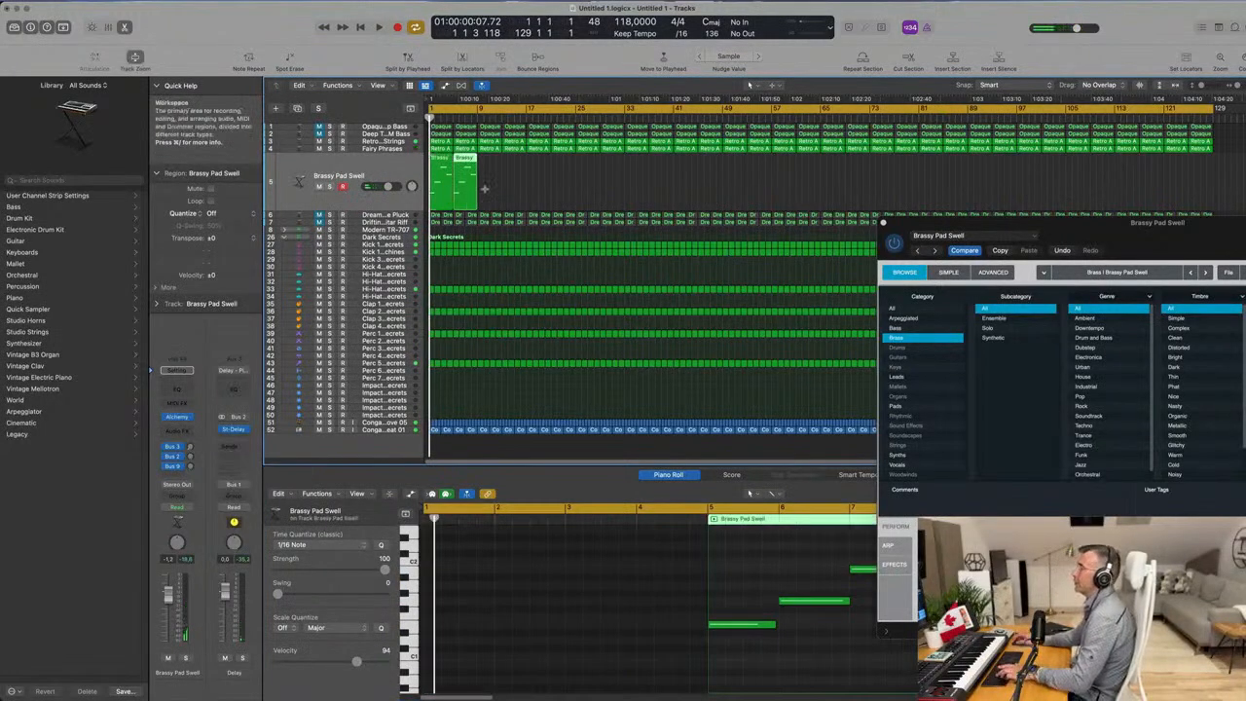
click(363, 176)
key(space)
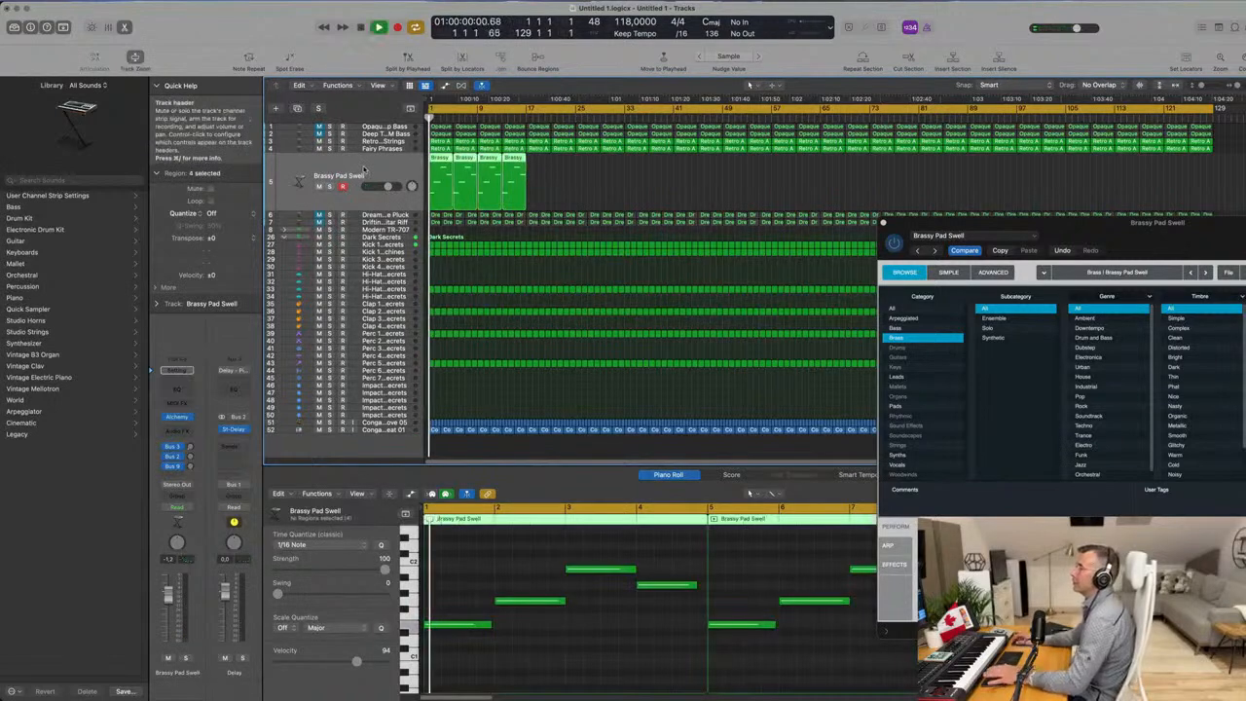
key(Return)
drag(1032, 224, 860, 146)
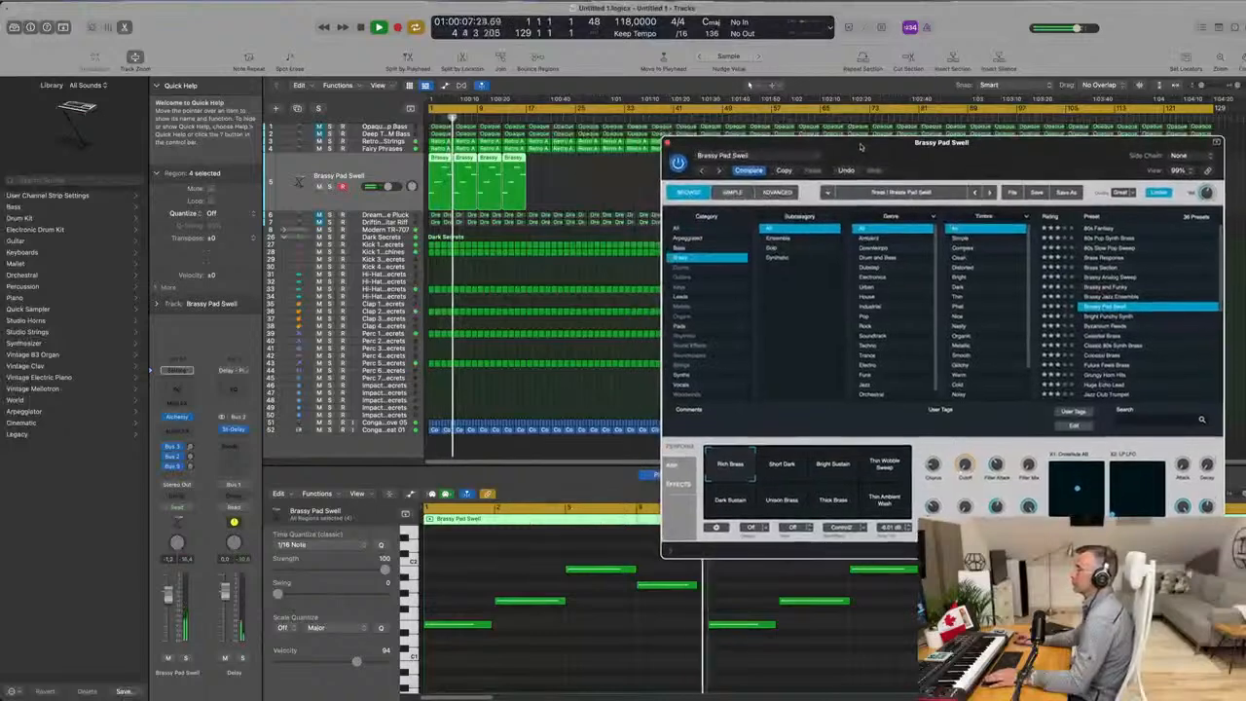
Unmute the Drifting Guitar Riff track and close the Alchemy window covering the arrangement.
click(310, 156)
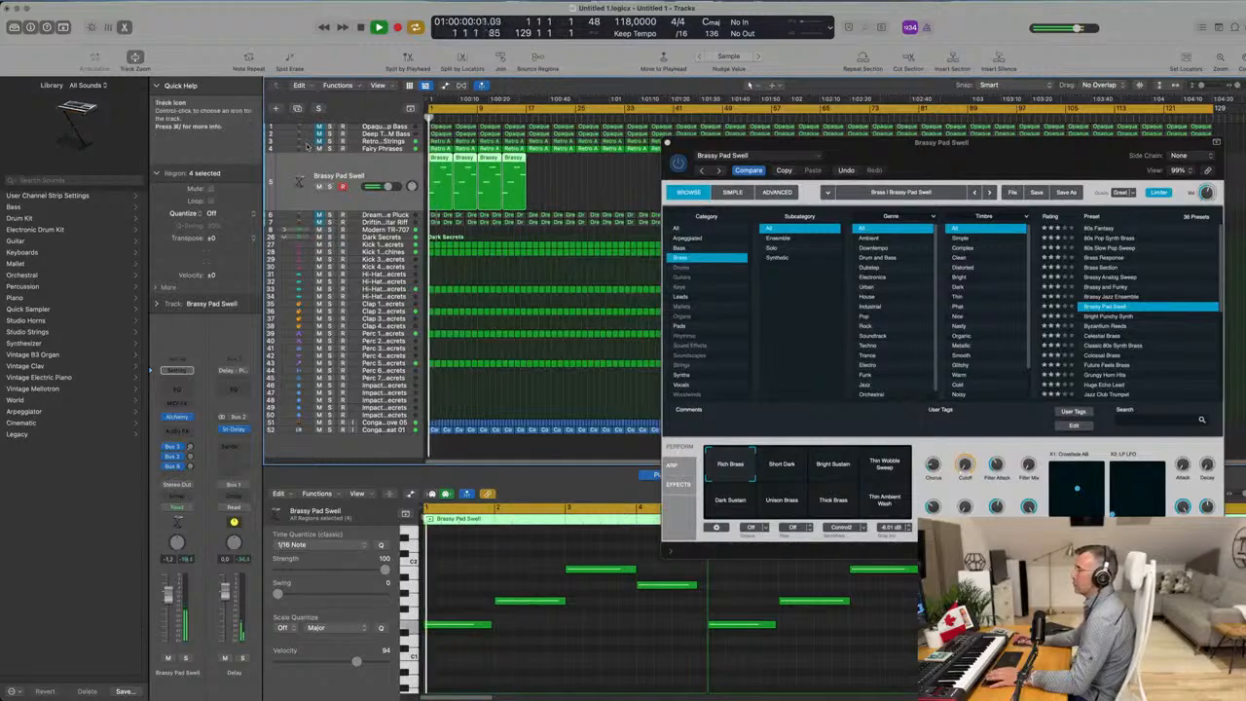
click(383, 224)
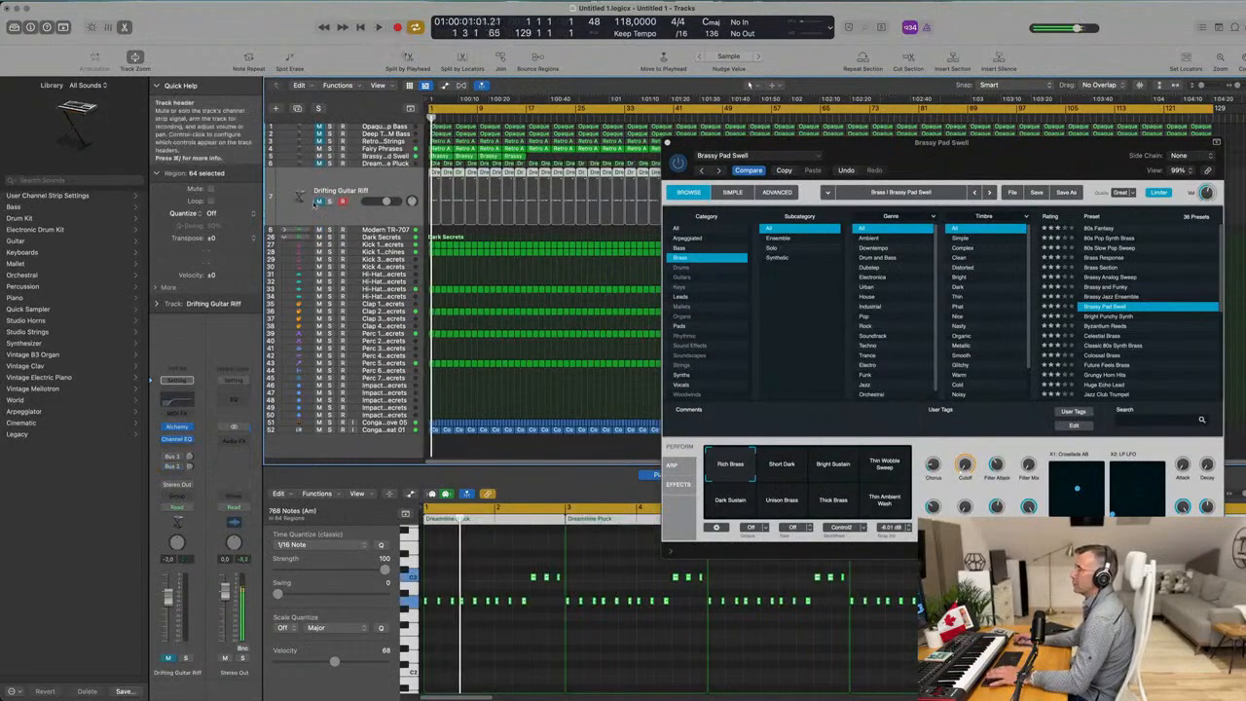
click(318, 201)
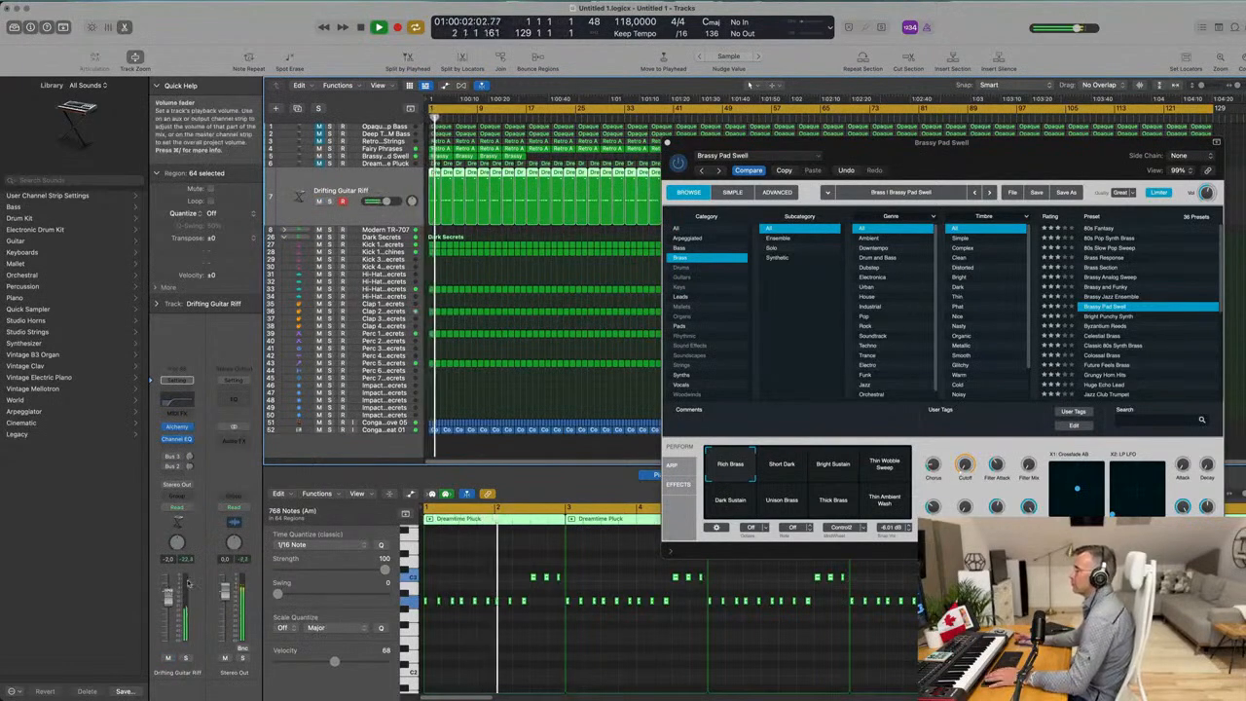
drag(705, 164, 520, 279)
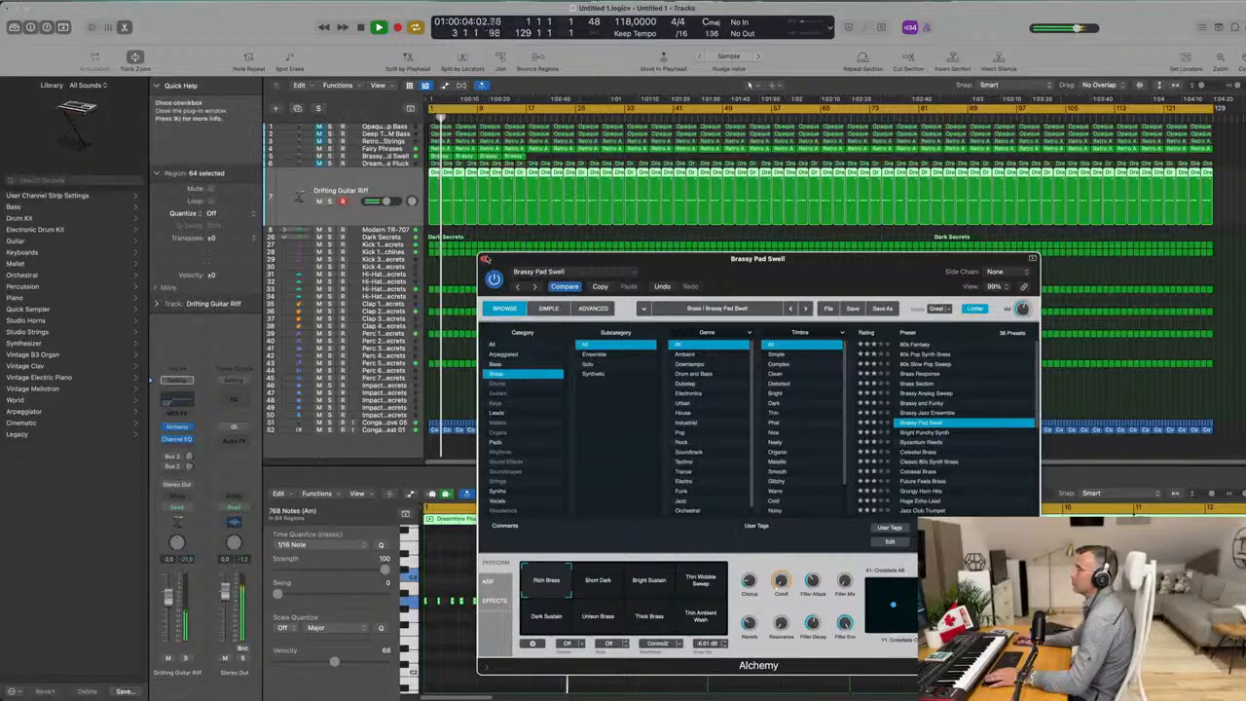
click(482, 259)
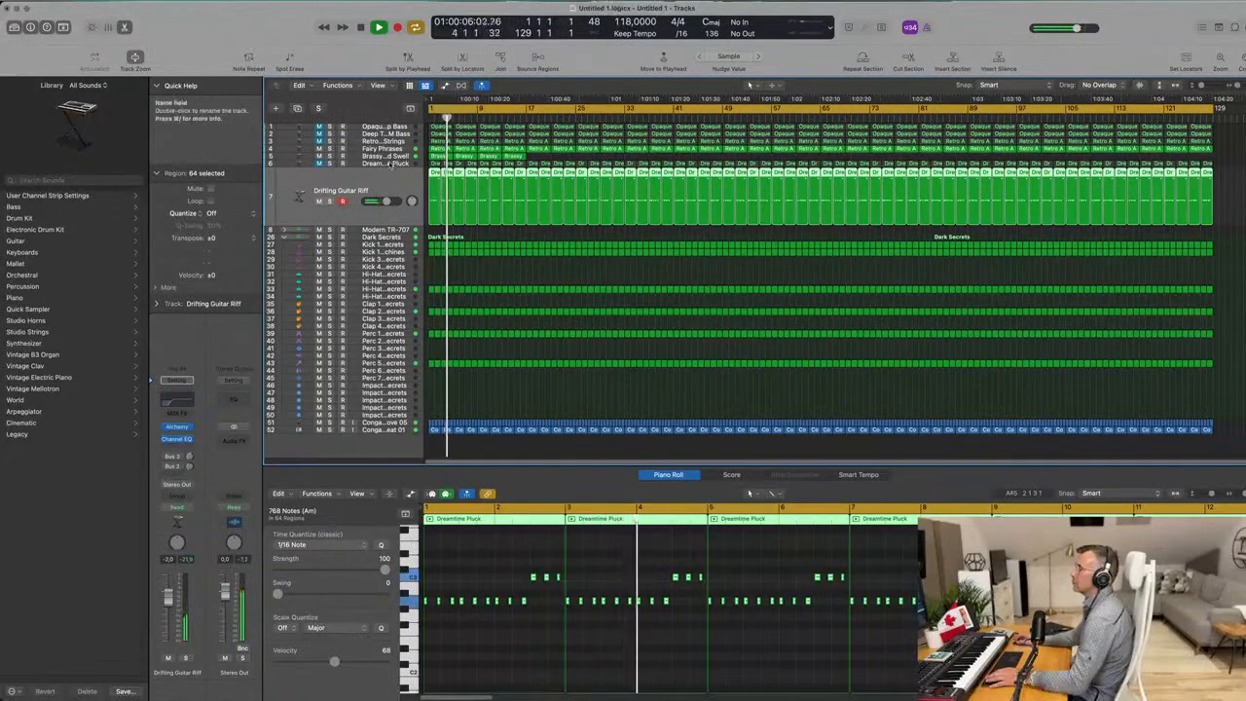
Try the Dreamtime Pluck track in the mix by unmuting it, and mute it again.
key(Up)
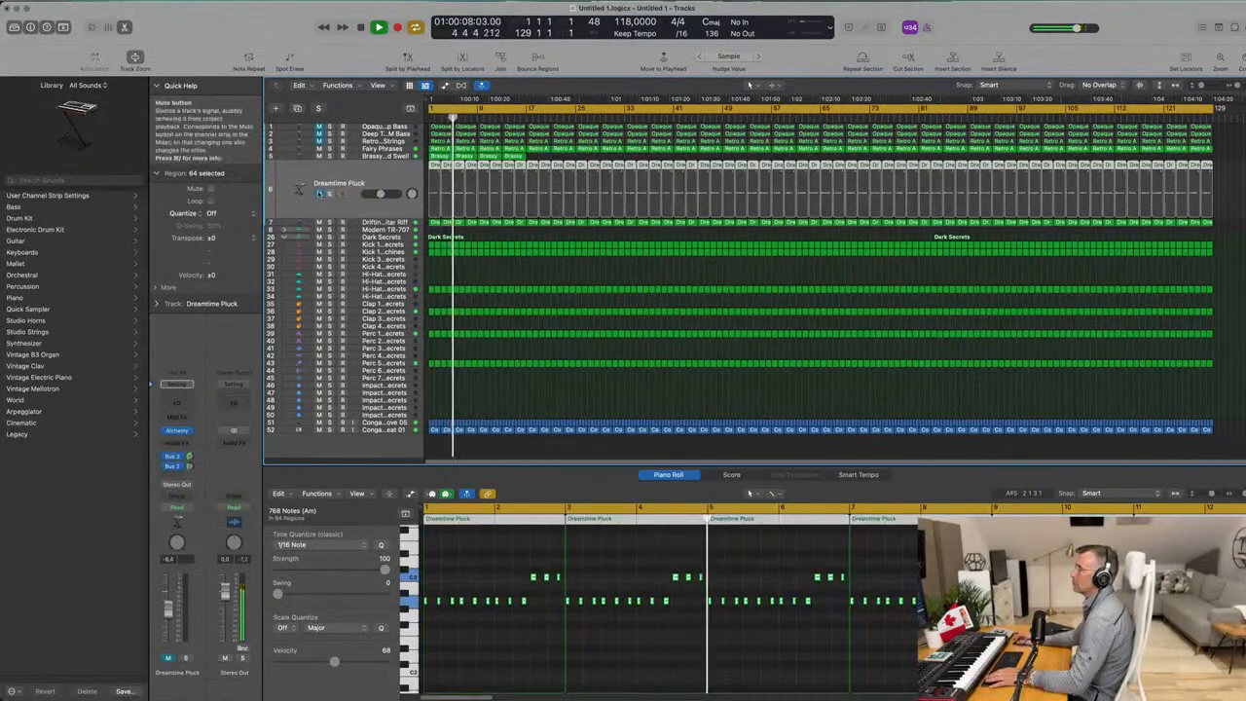
click(318, 194)
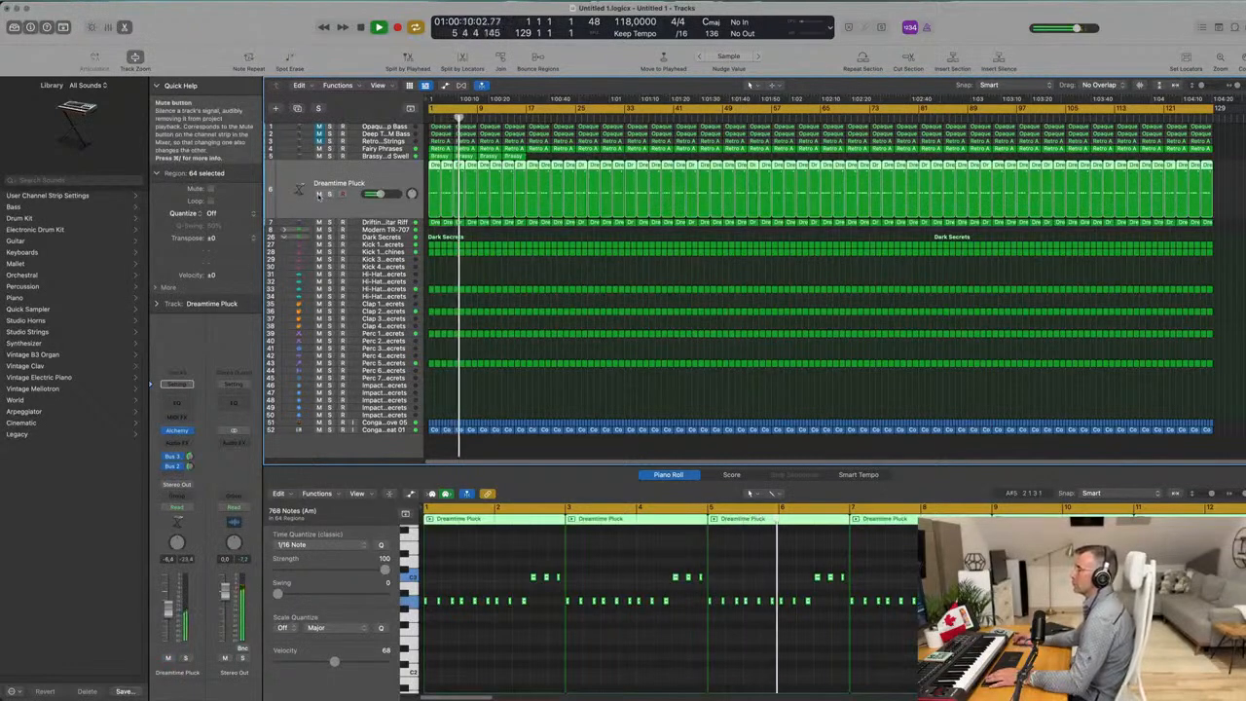
click(318, 194)
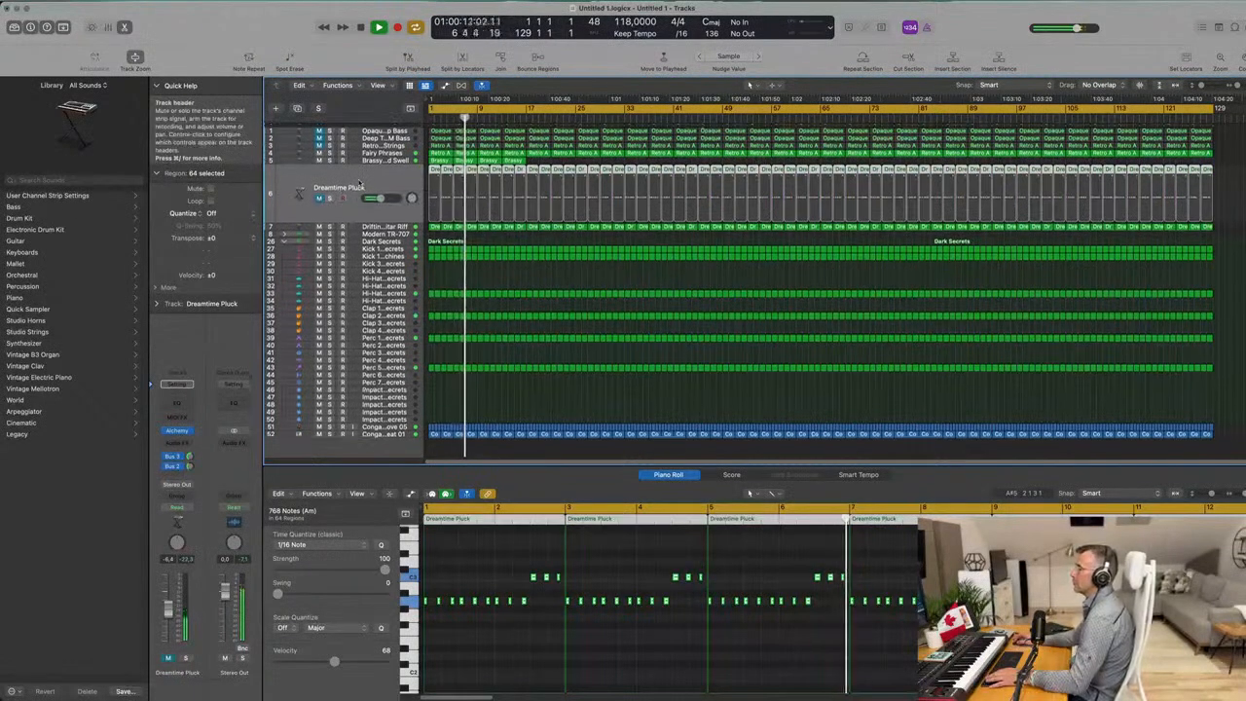
Unmute the Retro Analog Synth Strings track and restart playback from the beginning.
click(385, 141)
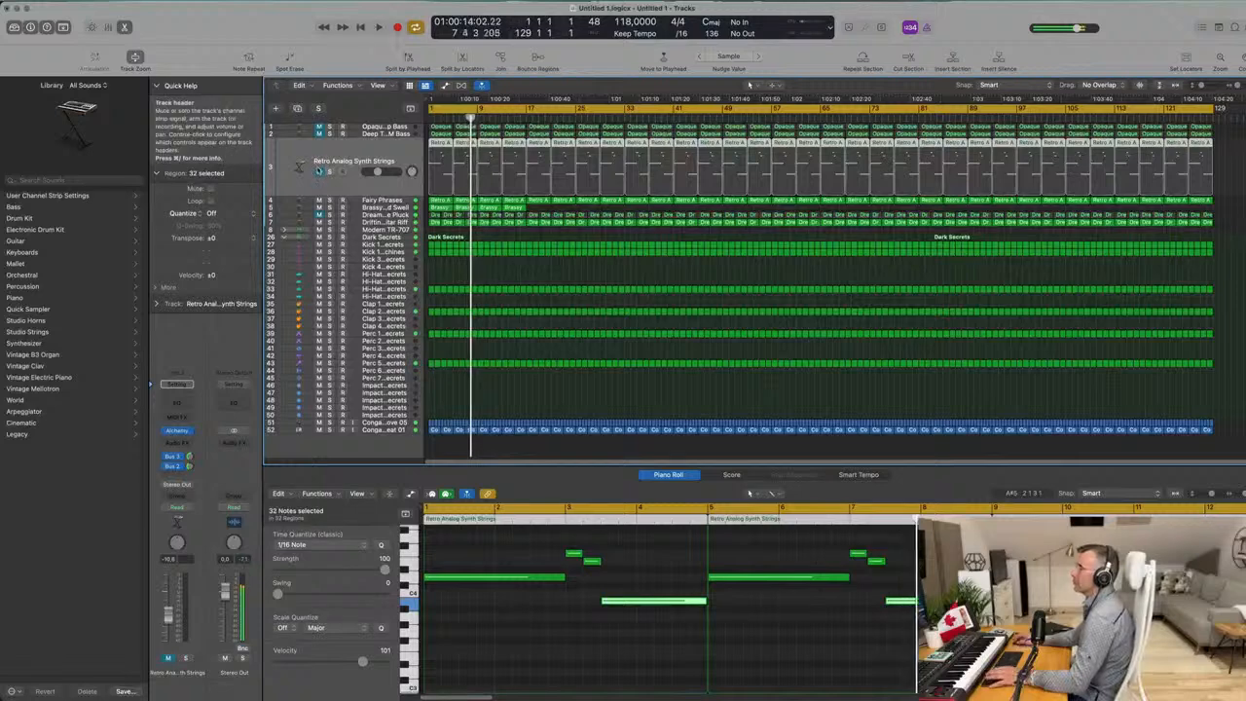
click(318, 170)
key(space)
key(Return)
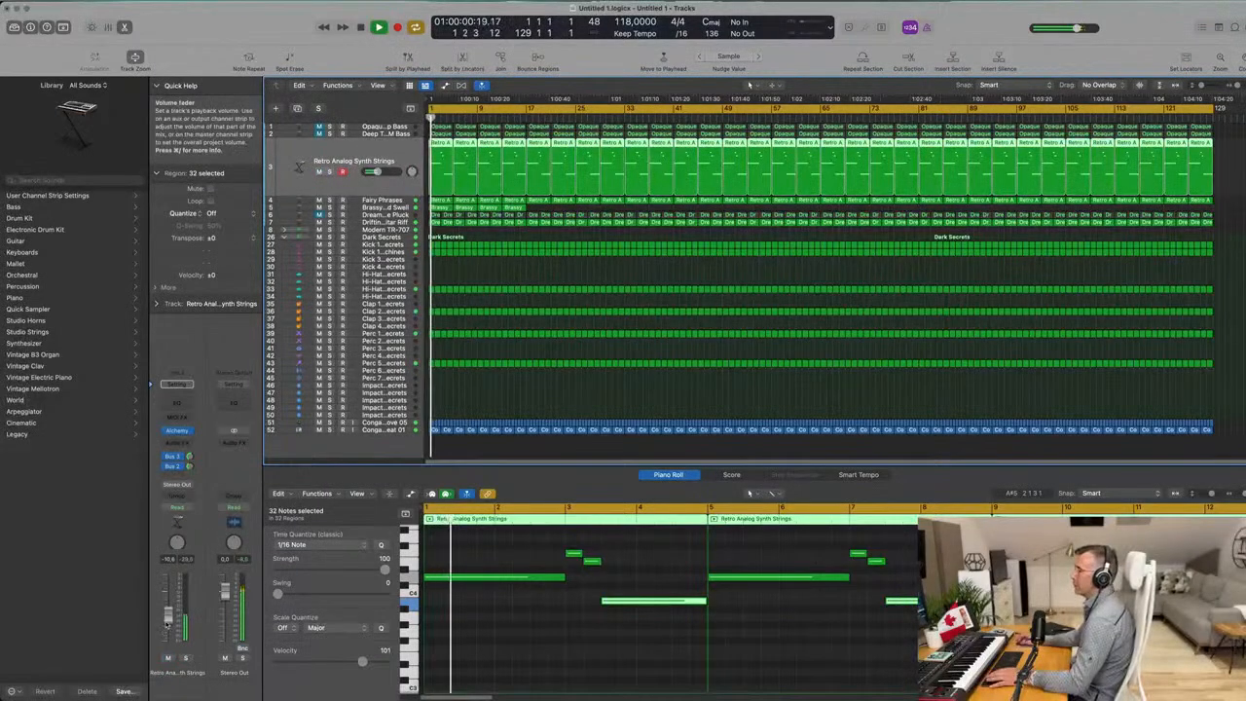
Add a Channel EQ to Retro Analog Synth Strings with a low cut at about 1 kHz and lower its volume to -15.6 dB.
click(176, 399)
click(427, 177)
drag(418, 228, 665, 228)
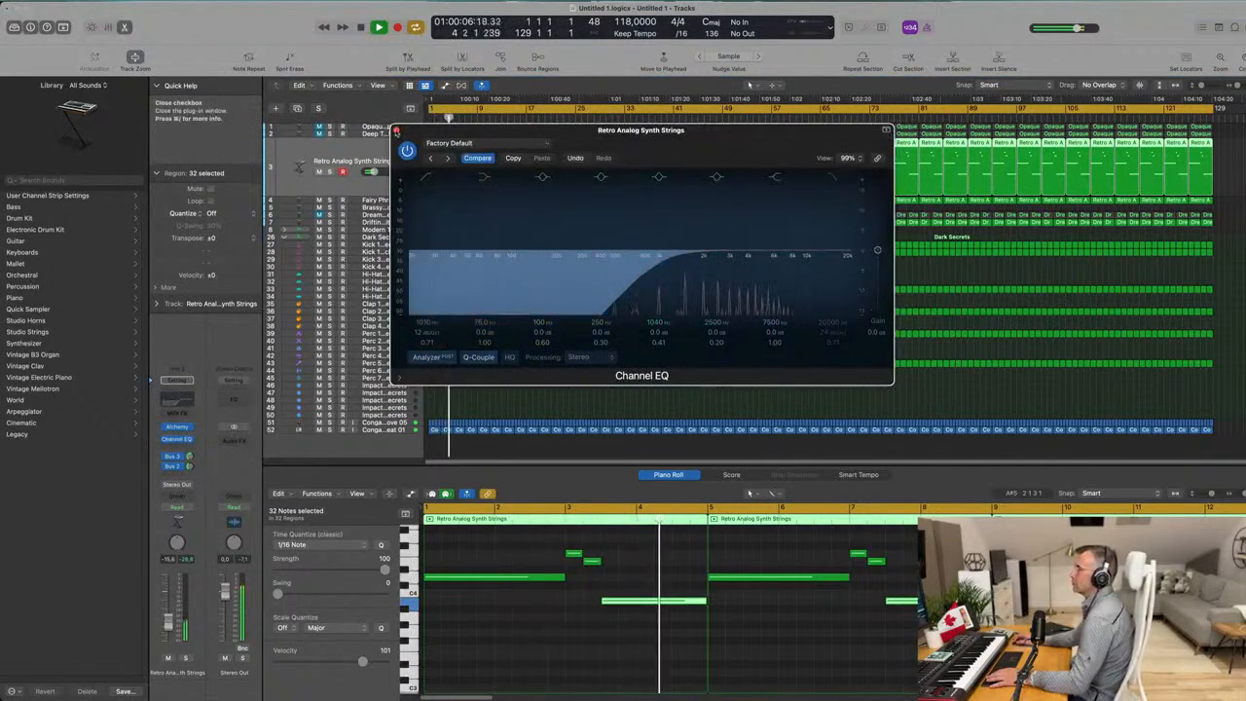
click(396, 129)
Mute the two bass tracks during playback from the start, briefly try soloing them, and clear the solos.
key(Return)
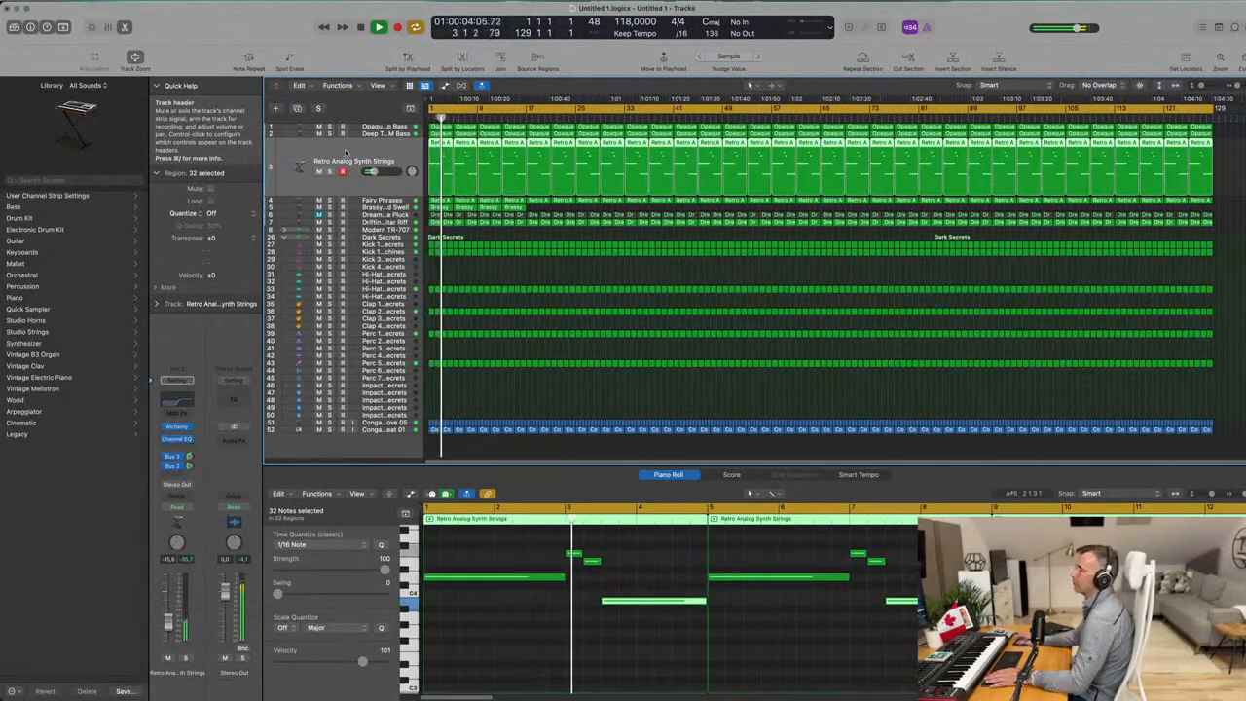
click(318, 127)
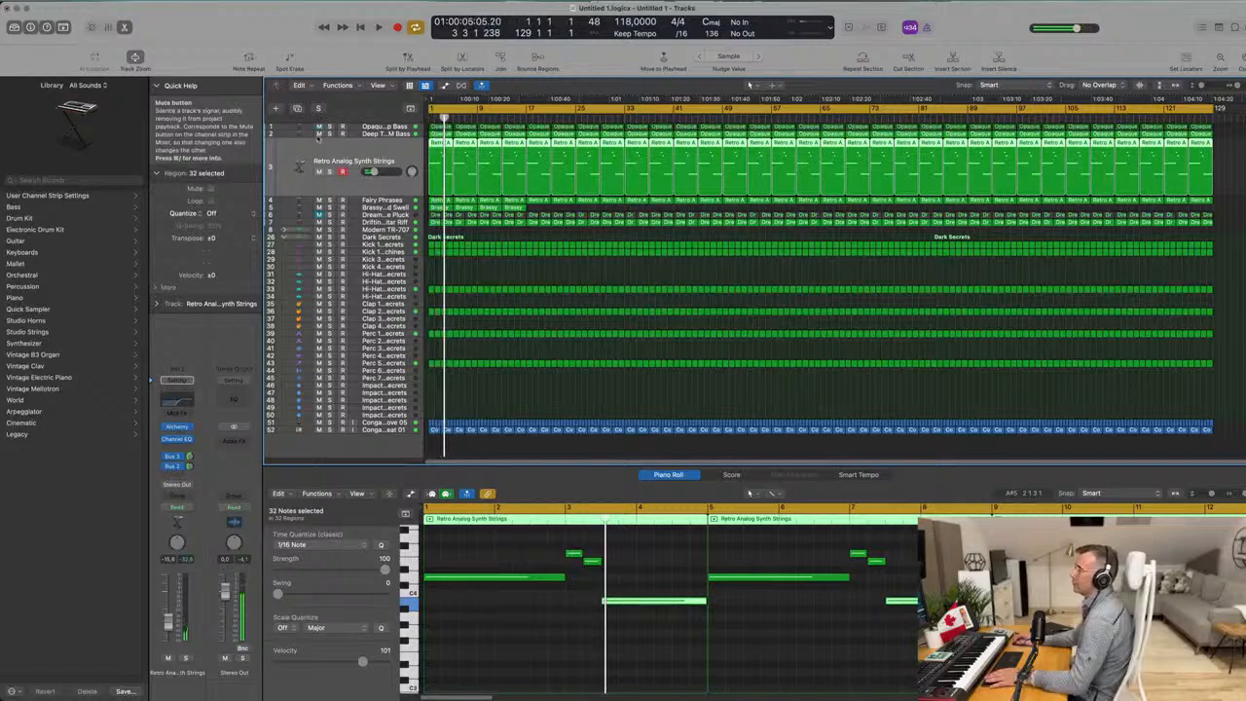
click(319, 134)
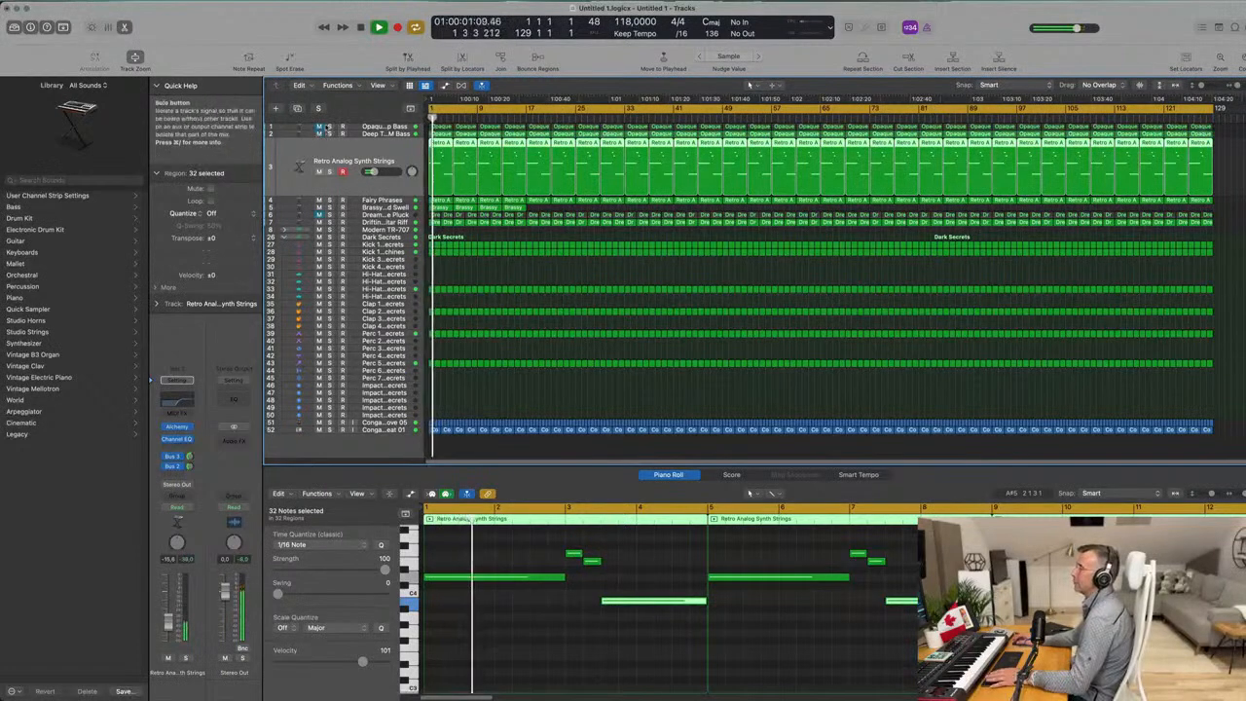
click(330, 127)
click(329, 128)
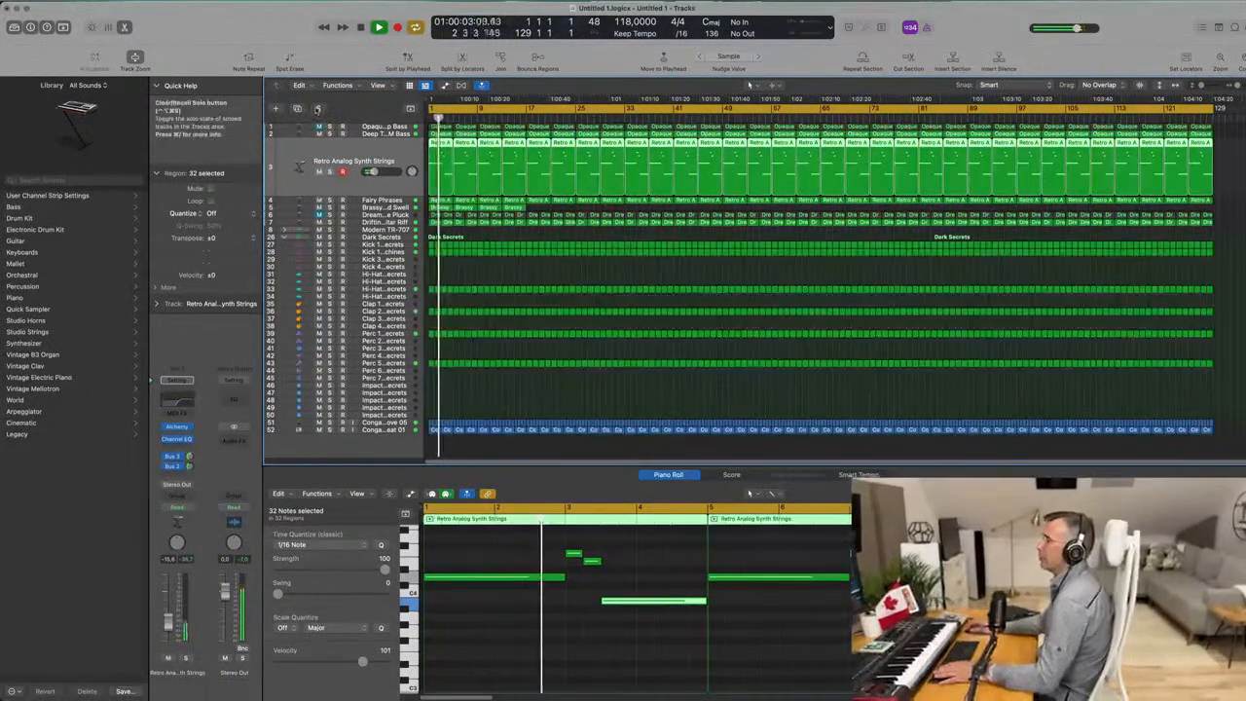
click(330, 132)
click(318, 108)
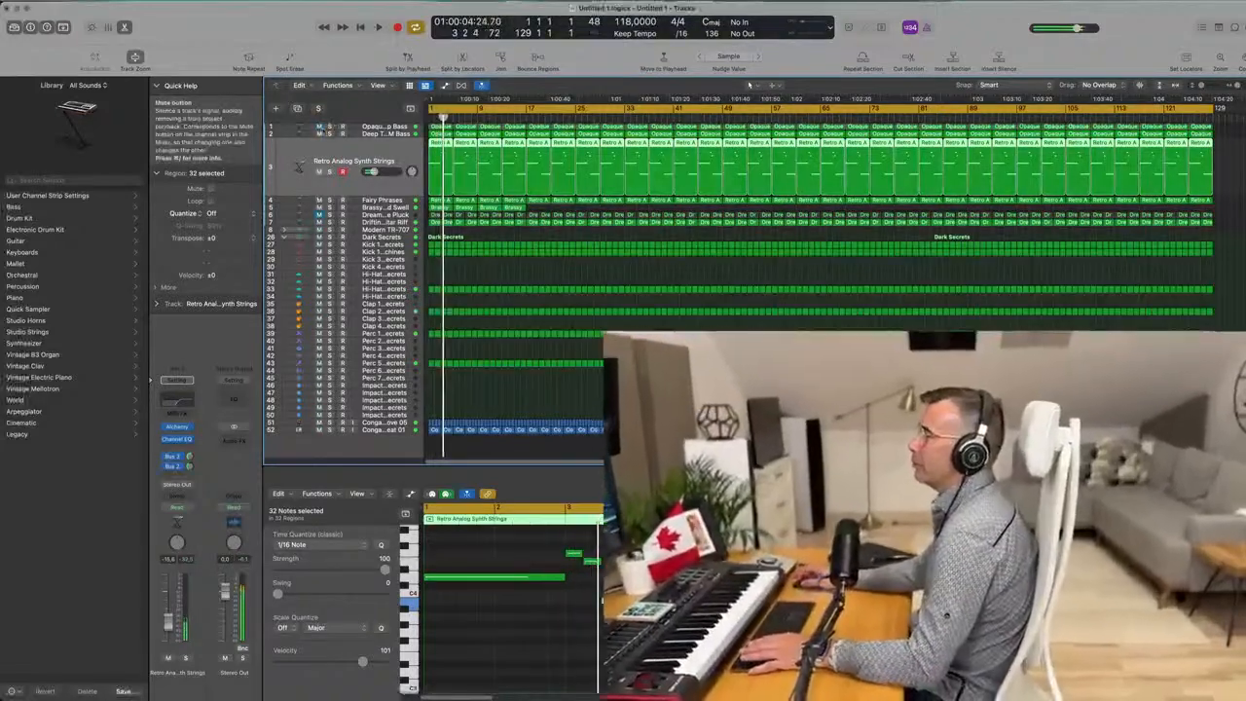